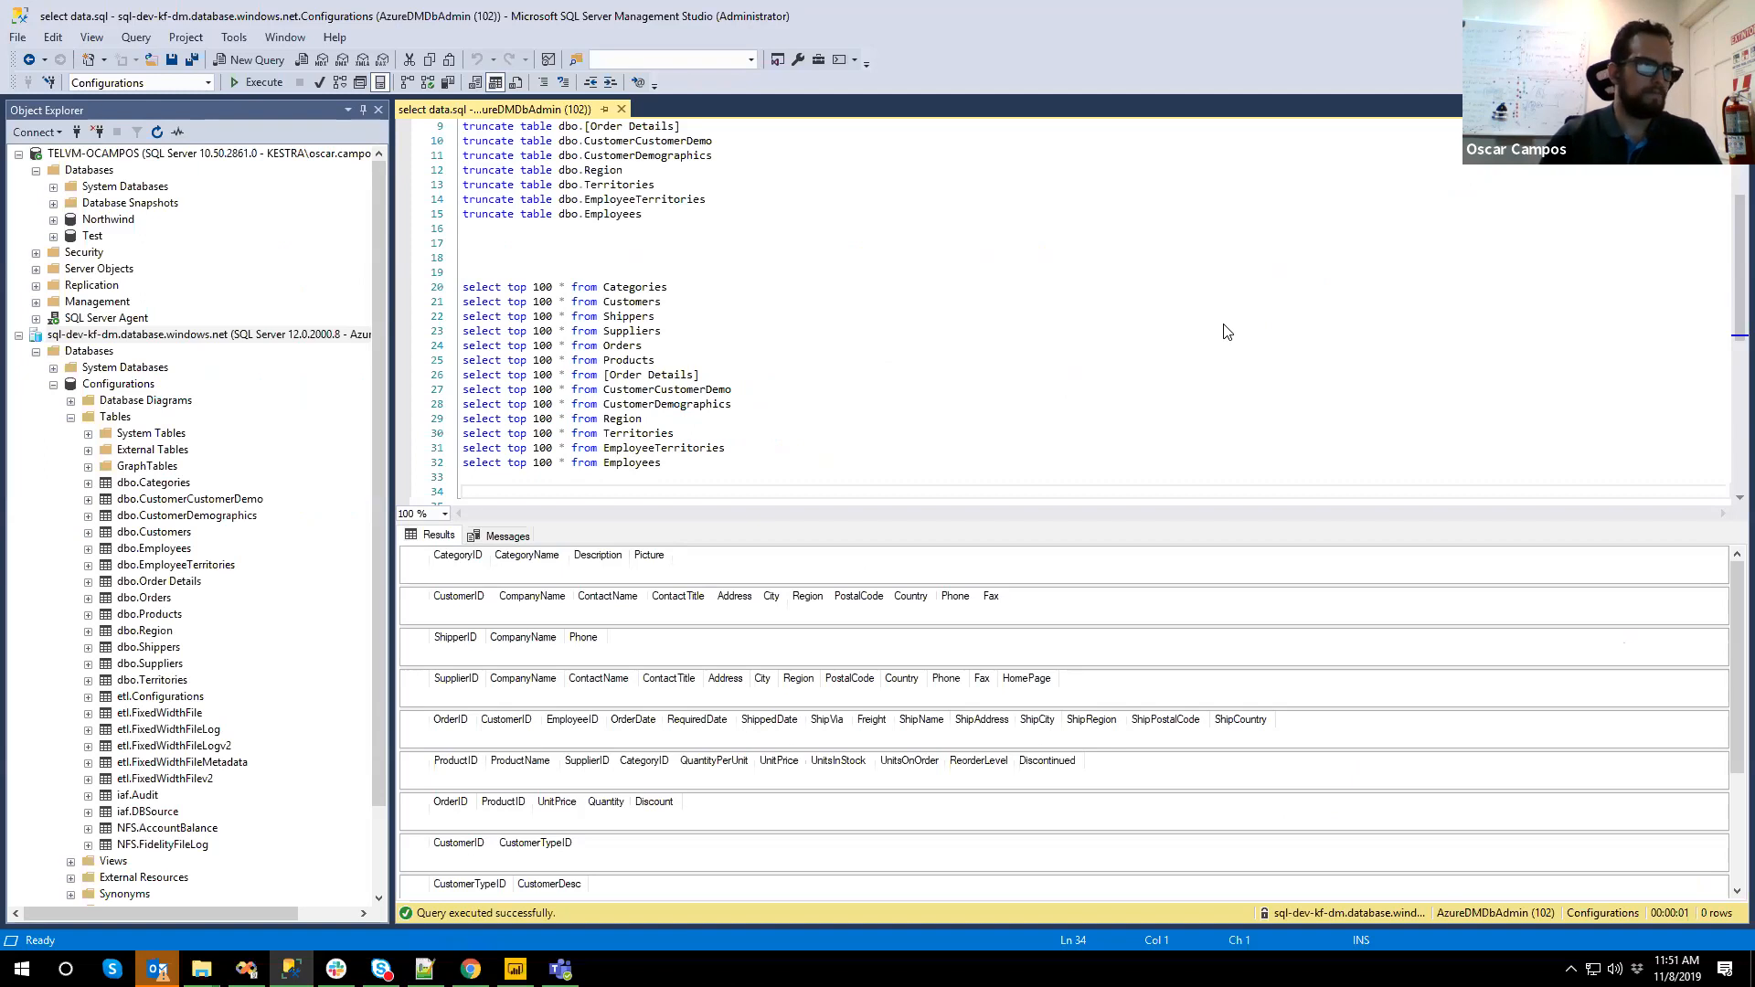
- Switch to the browser and open the adf-dev-kf-poc data factory from the recent resources on the Azure portal home page
click(470, 969)
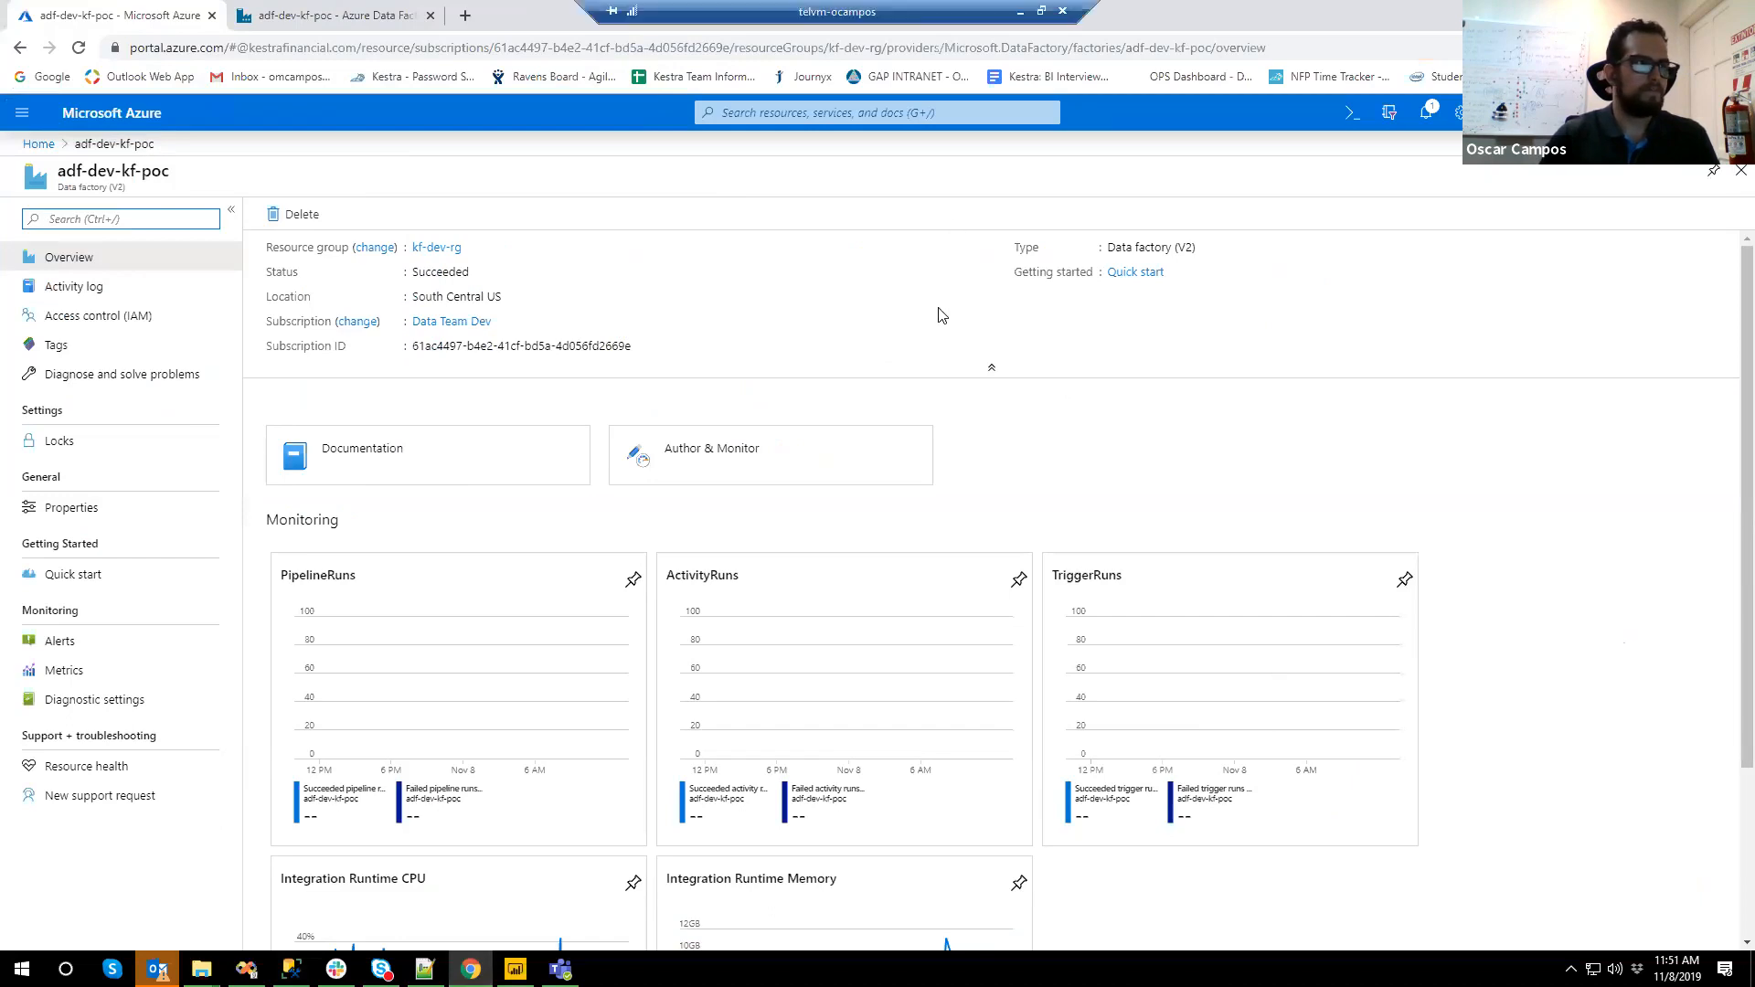
drag(580, 5, 822, 4)
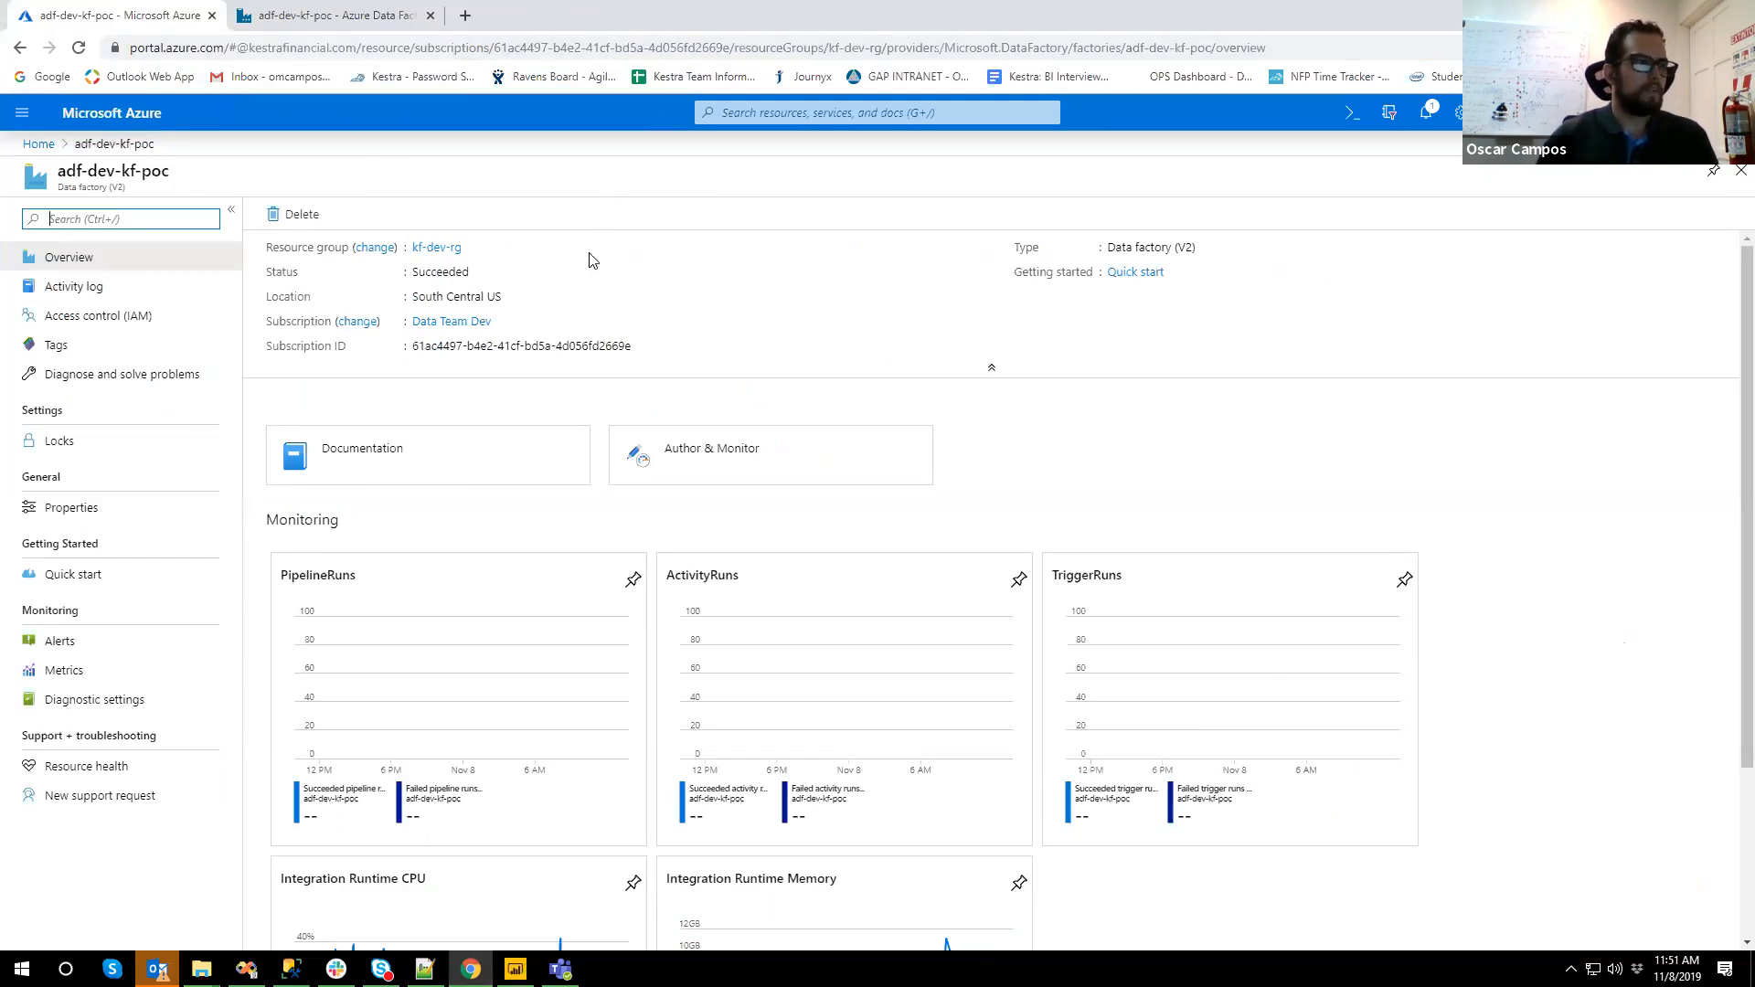
click(115, 114)
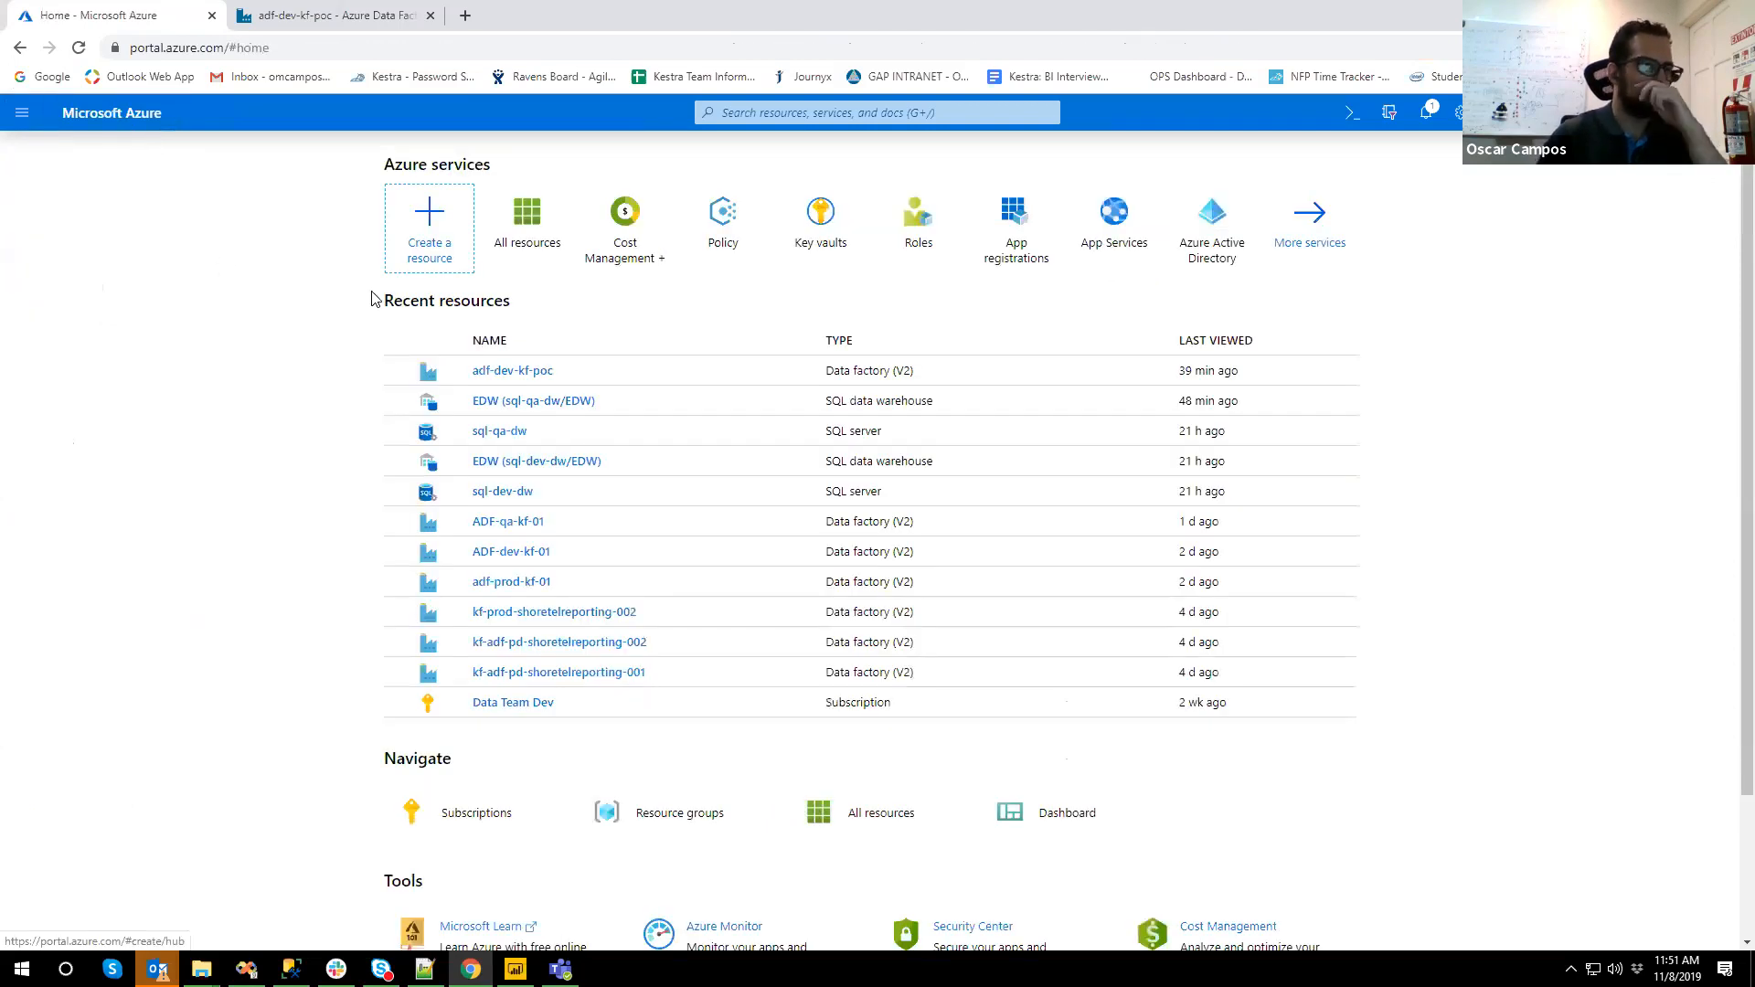
scroll(377, 304, down, 2)
scroll(370, 310, up, 2)
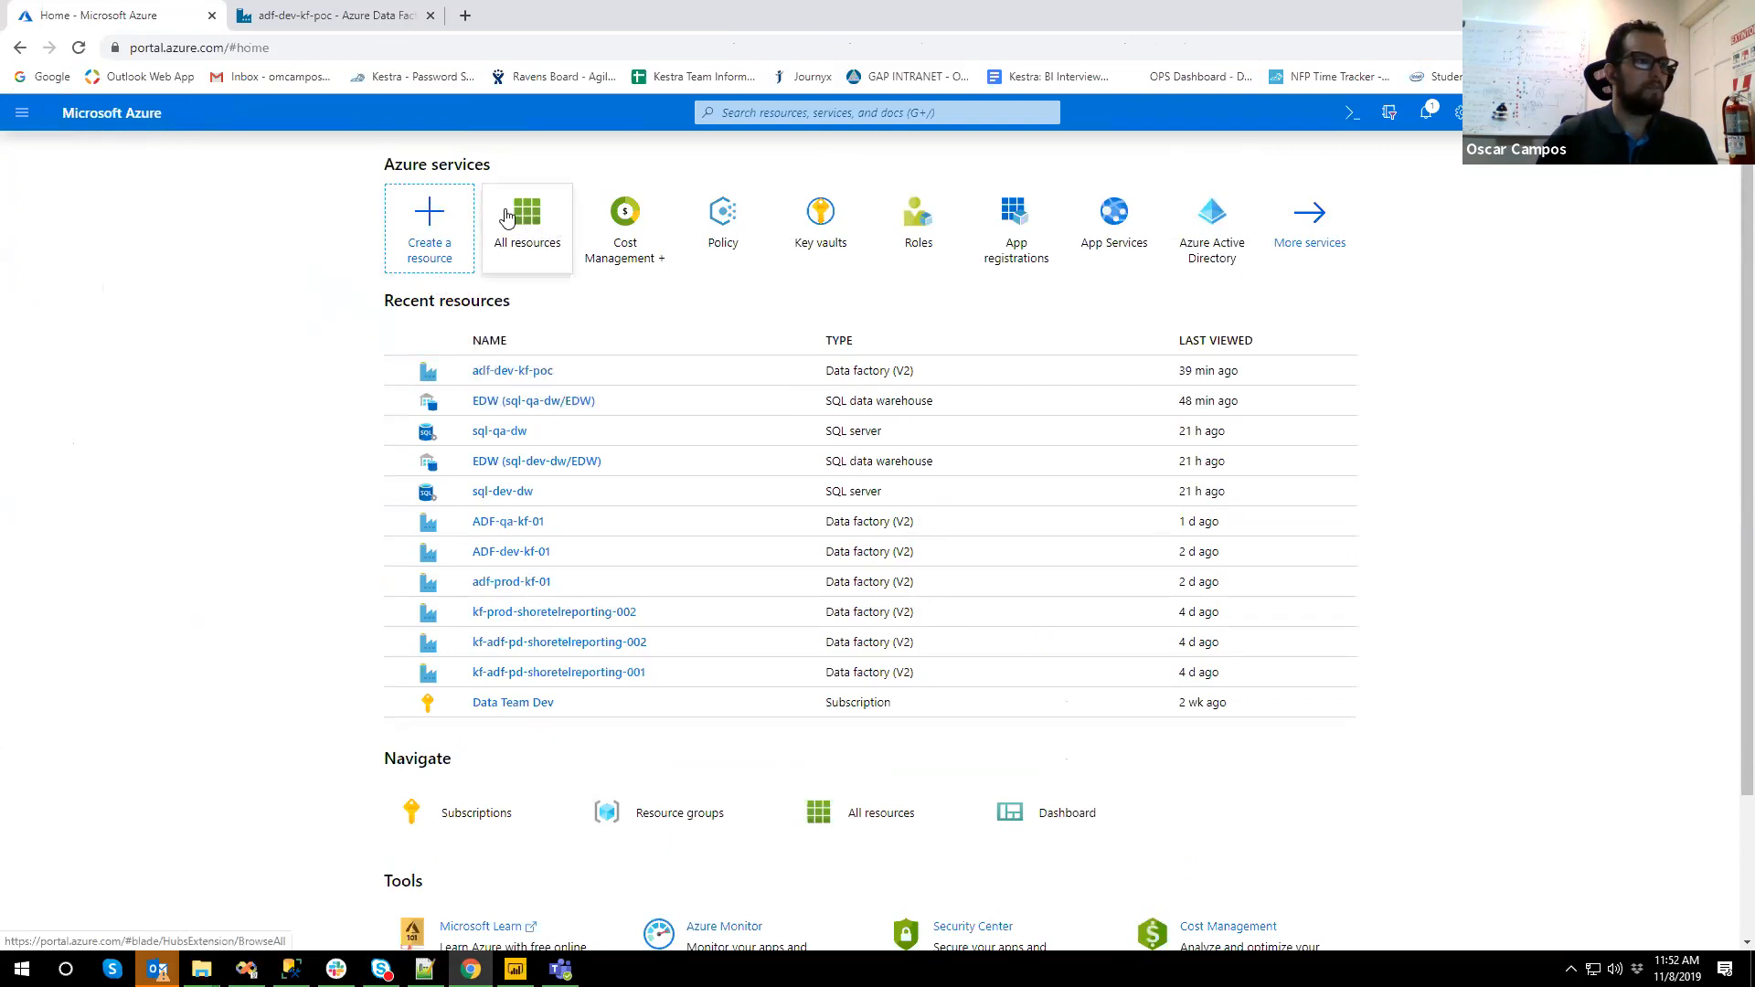
mouse_move(522, 212)
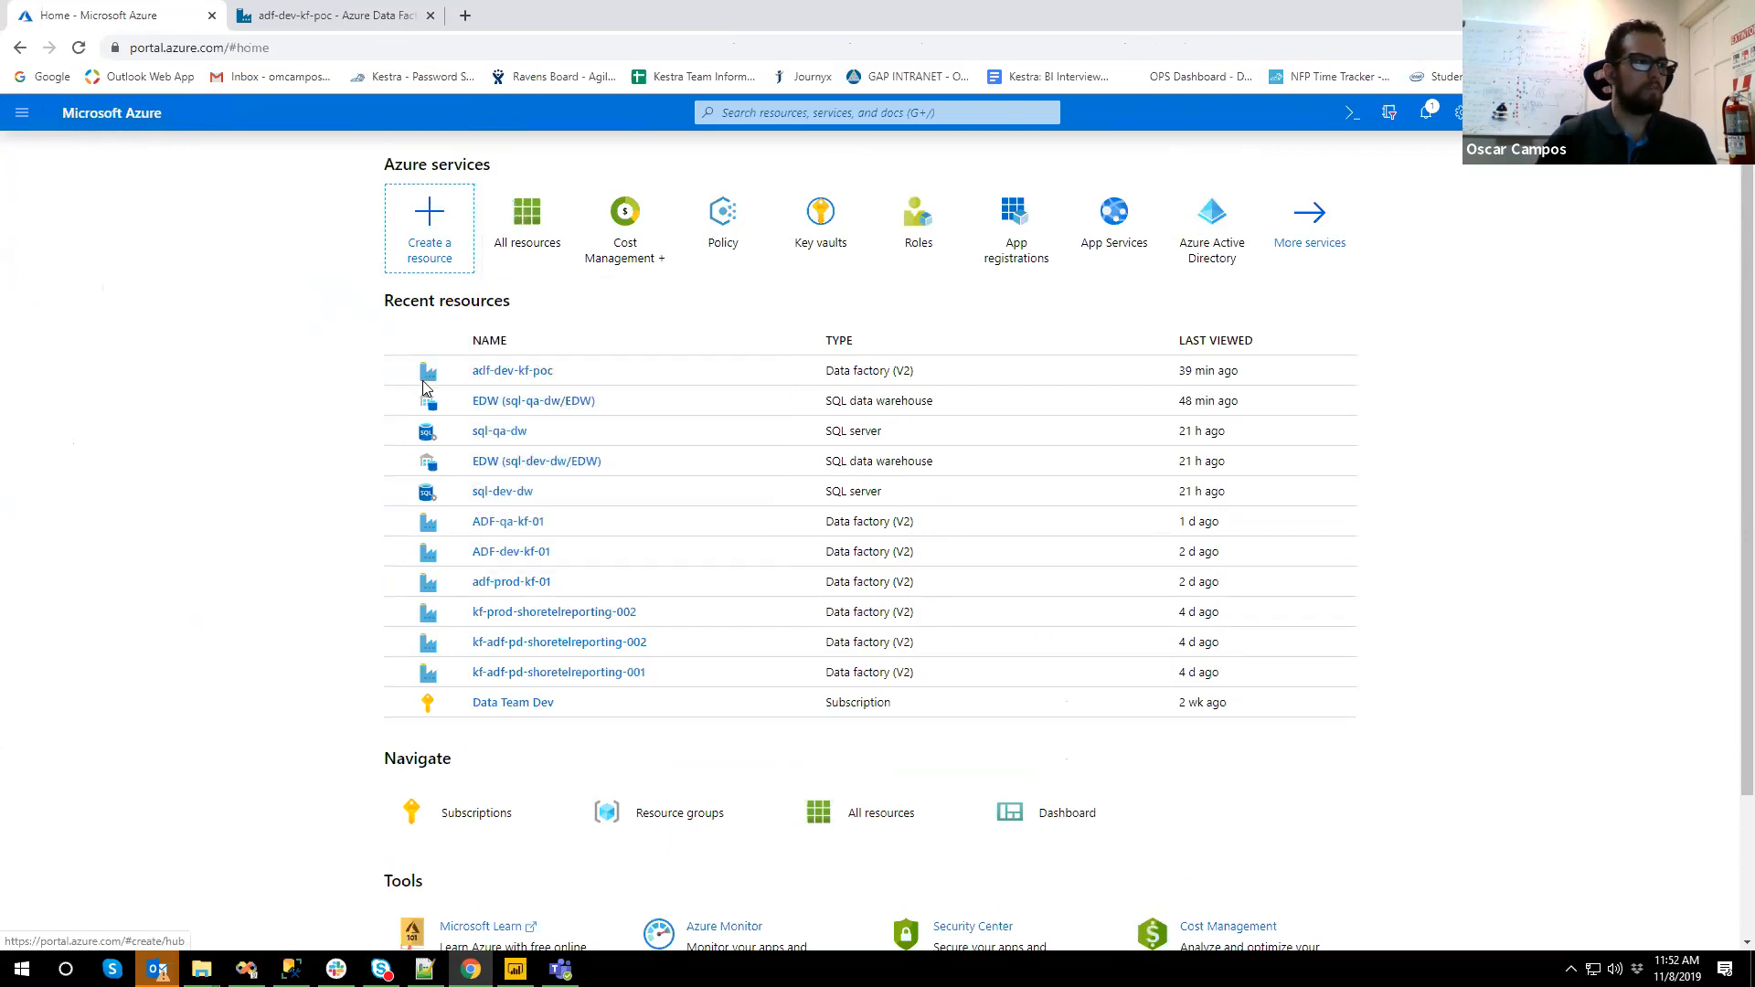
click(504, 373)
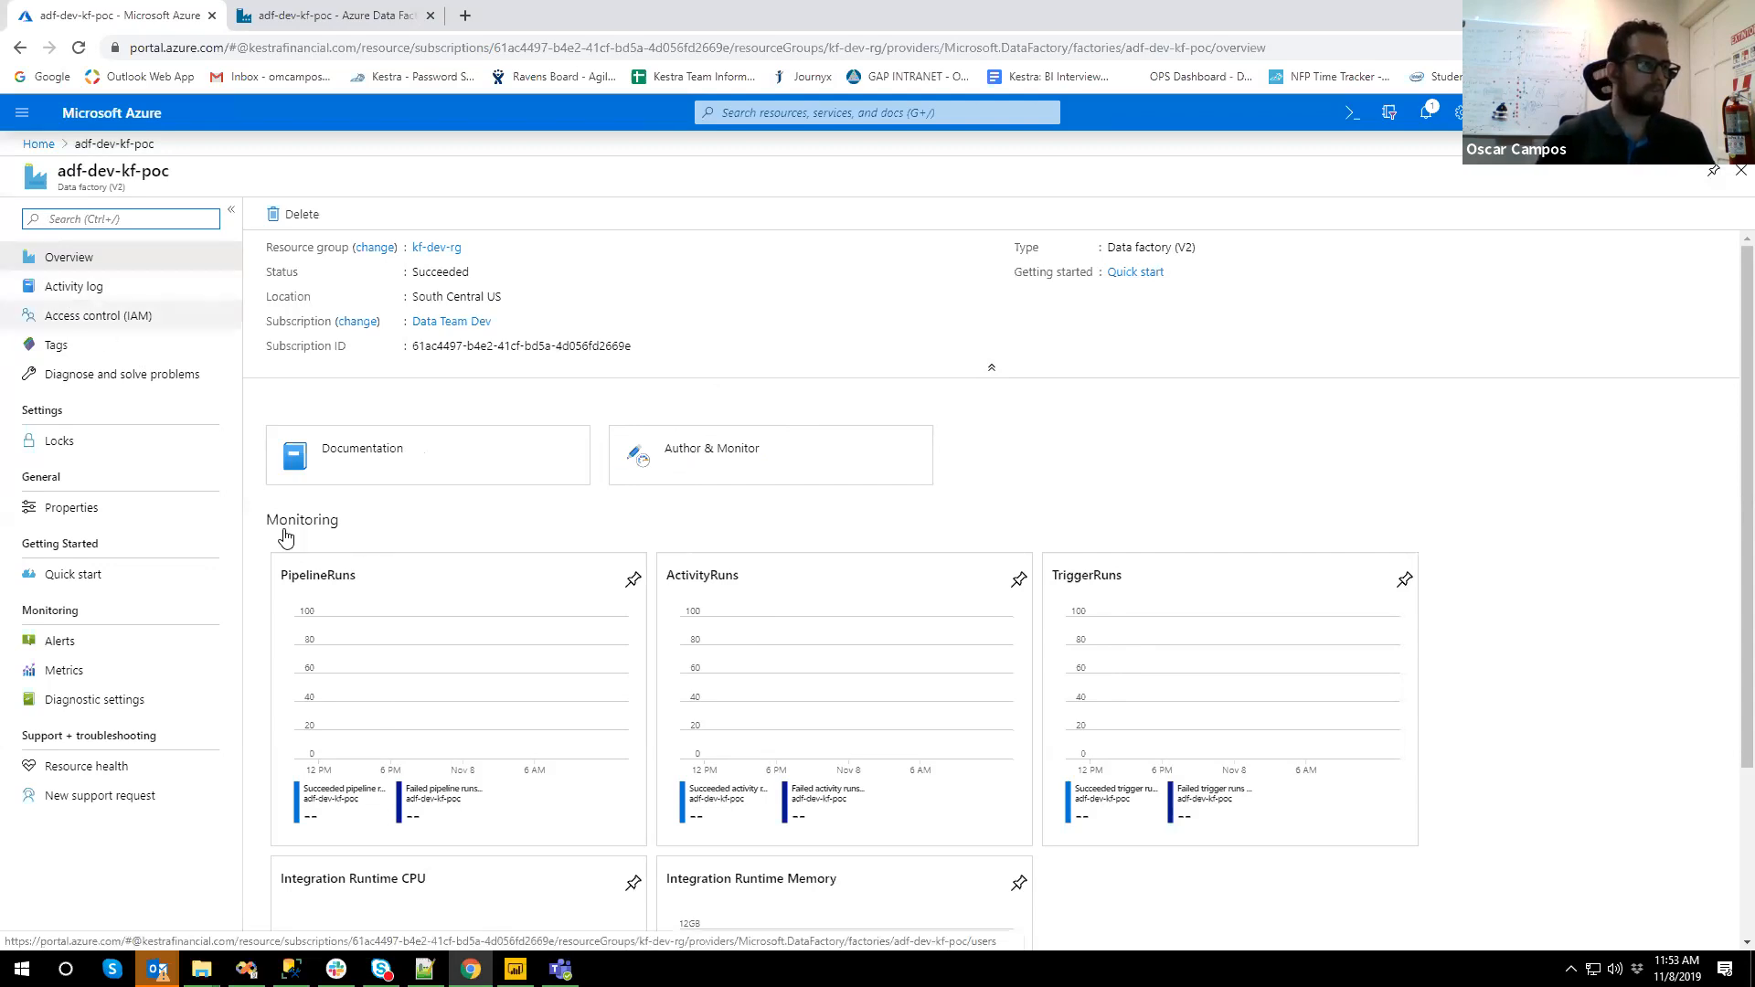
- Launch Author & Monitor for the data factory, dismiss the survey banner and open the authoring workspace with the side navigation collapsed
click(679, 452)
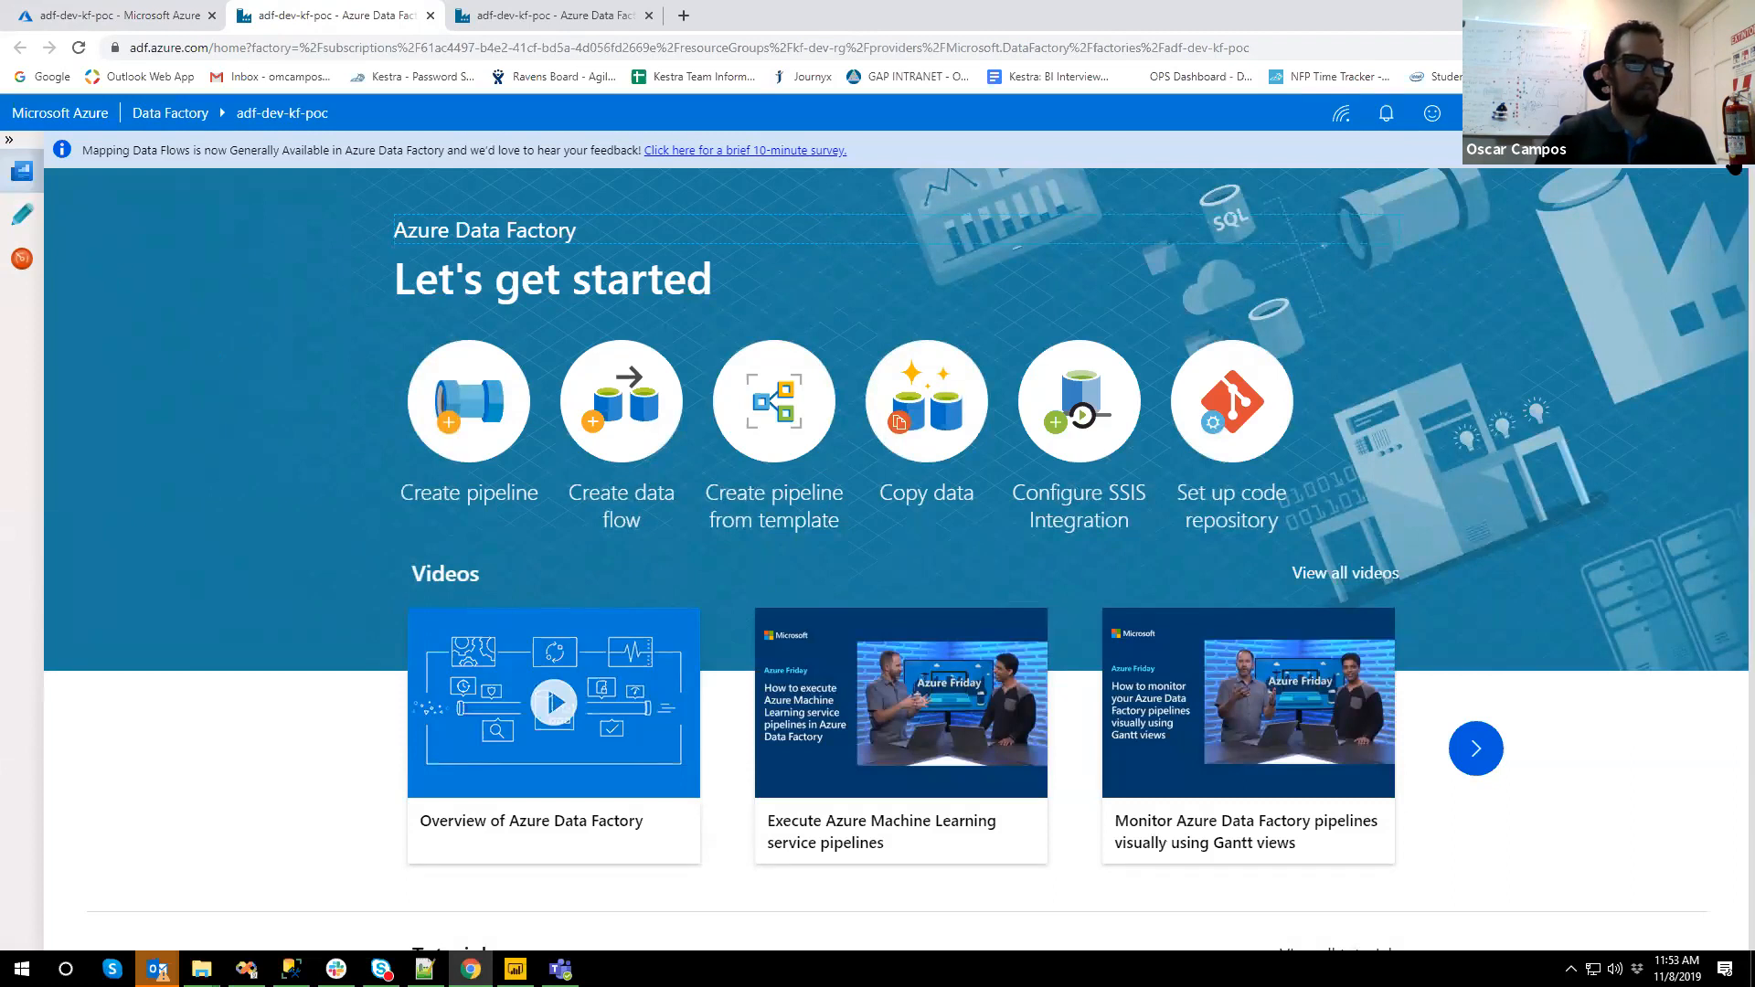
click(1727, 152)
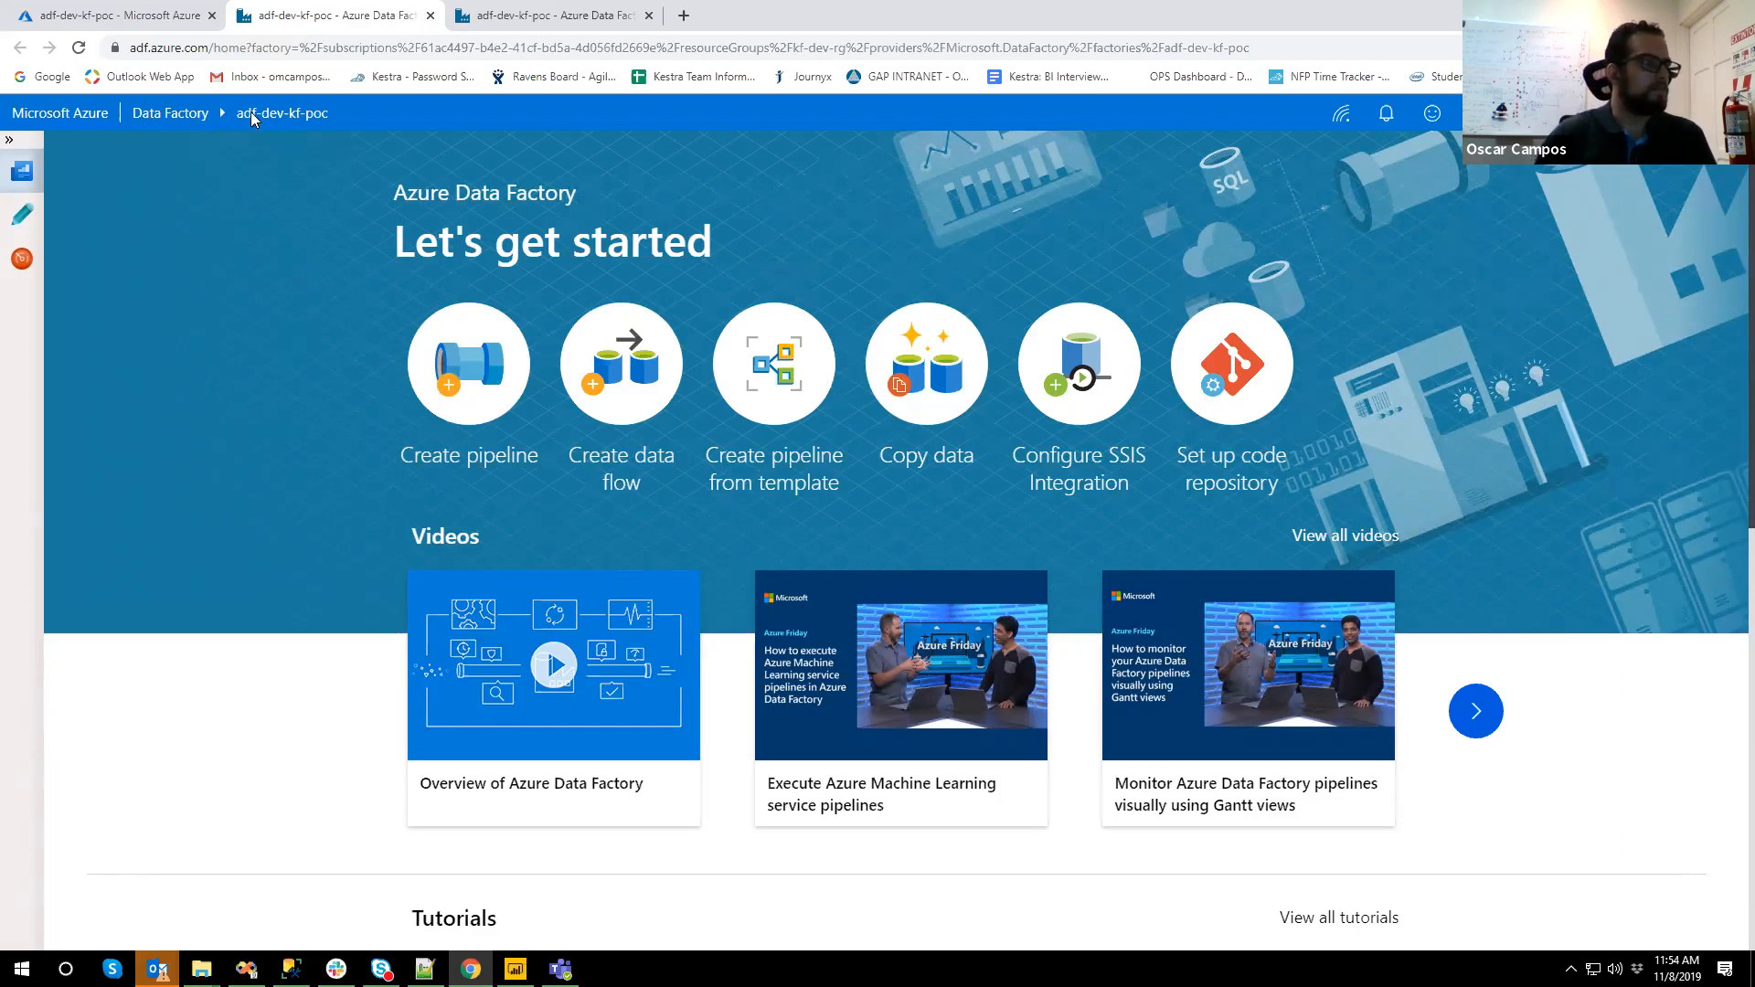
click(7, 144)
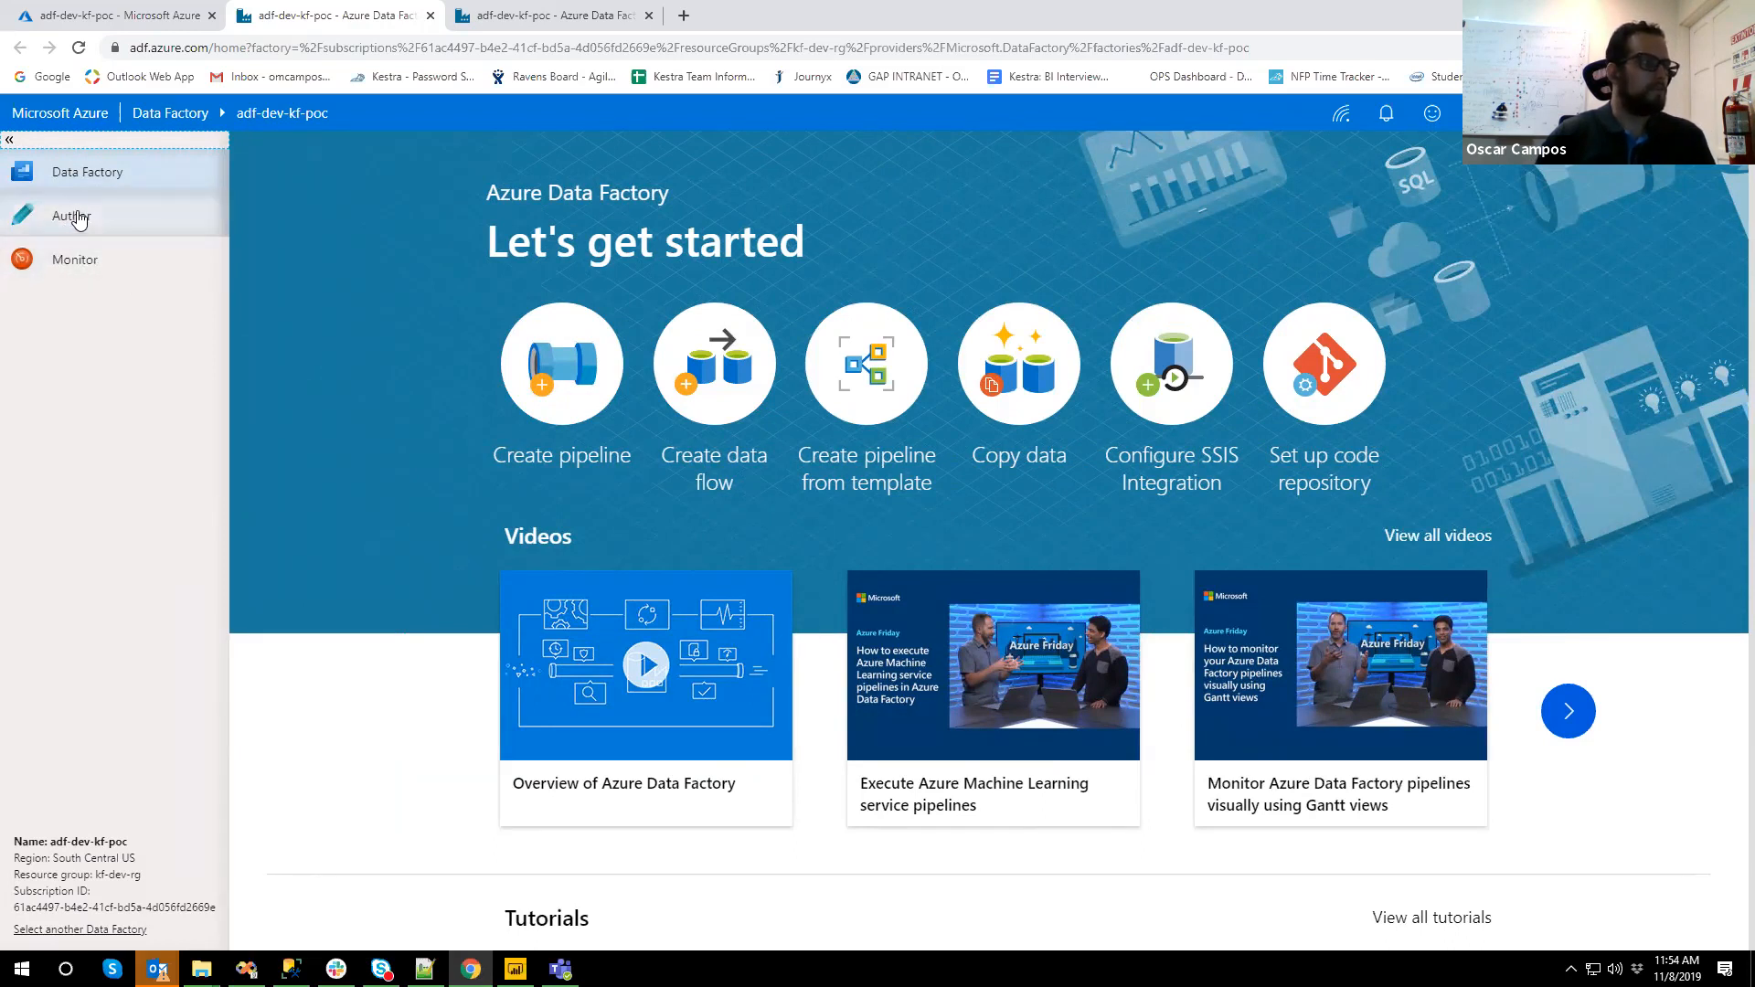
click(73, 217)
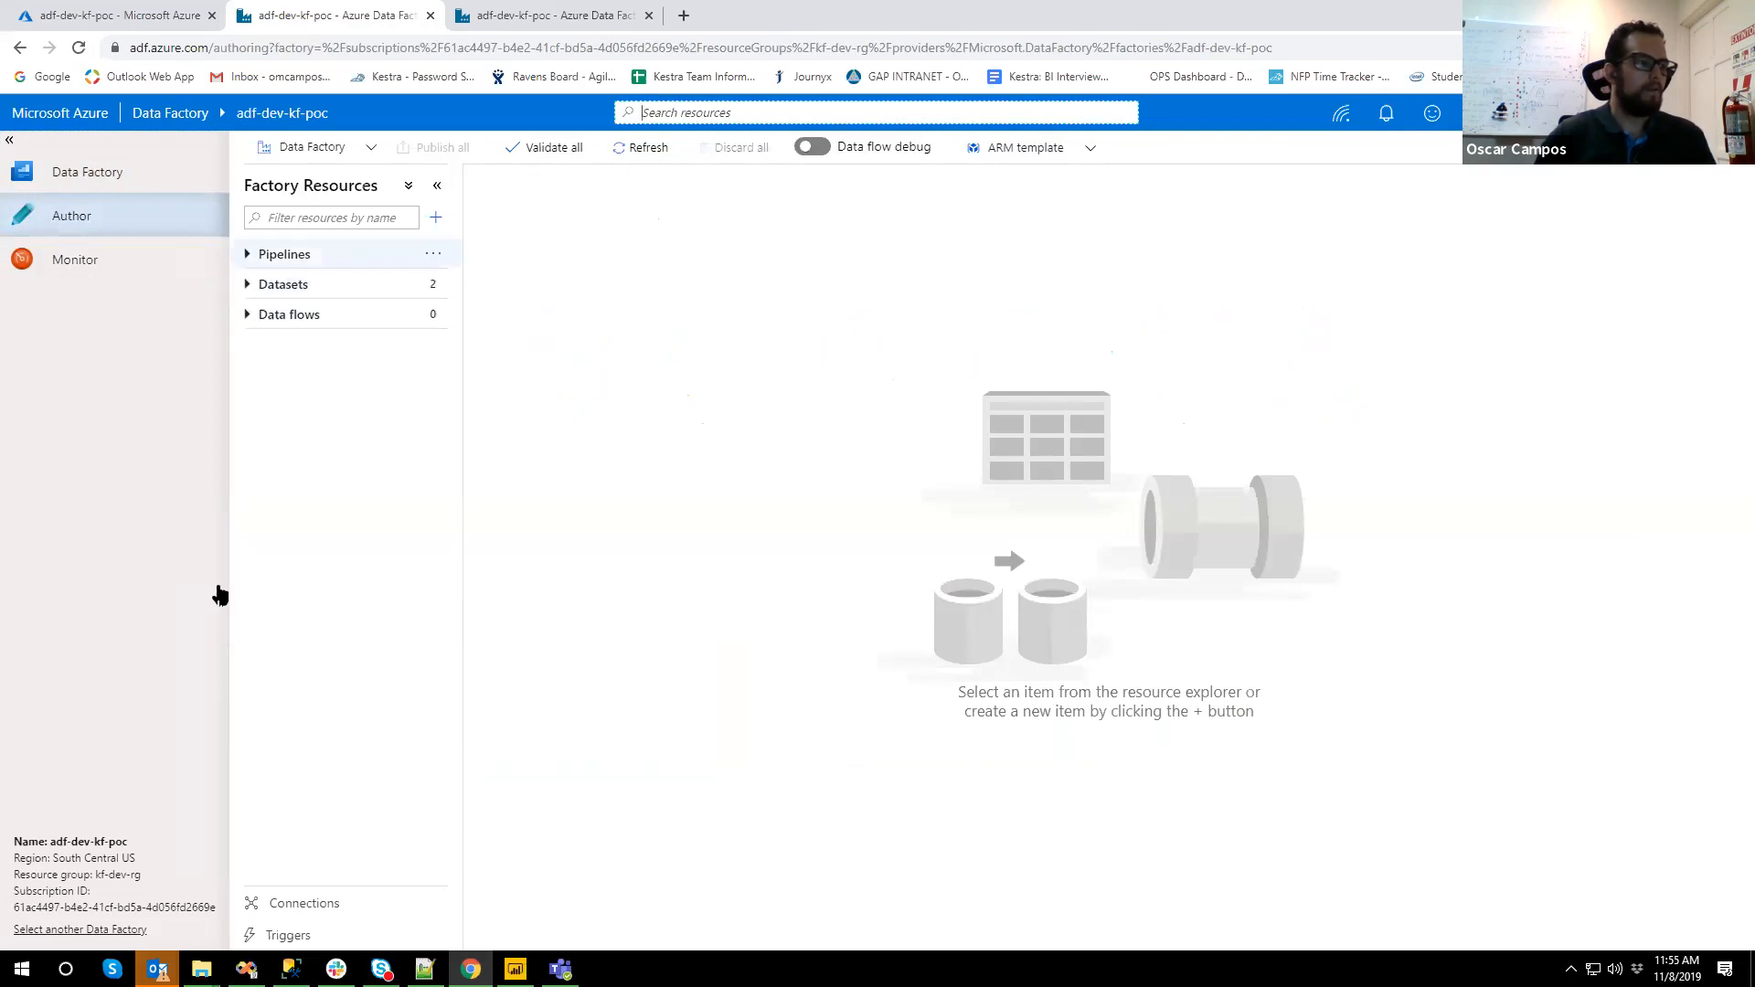
click(9, 139)
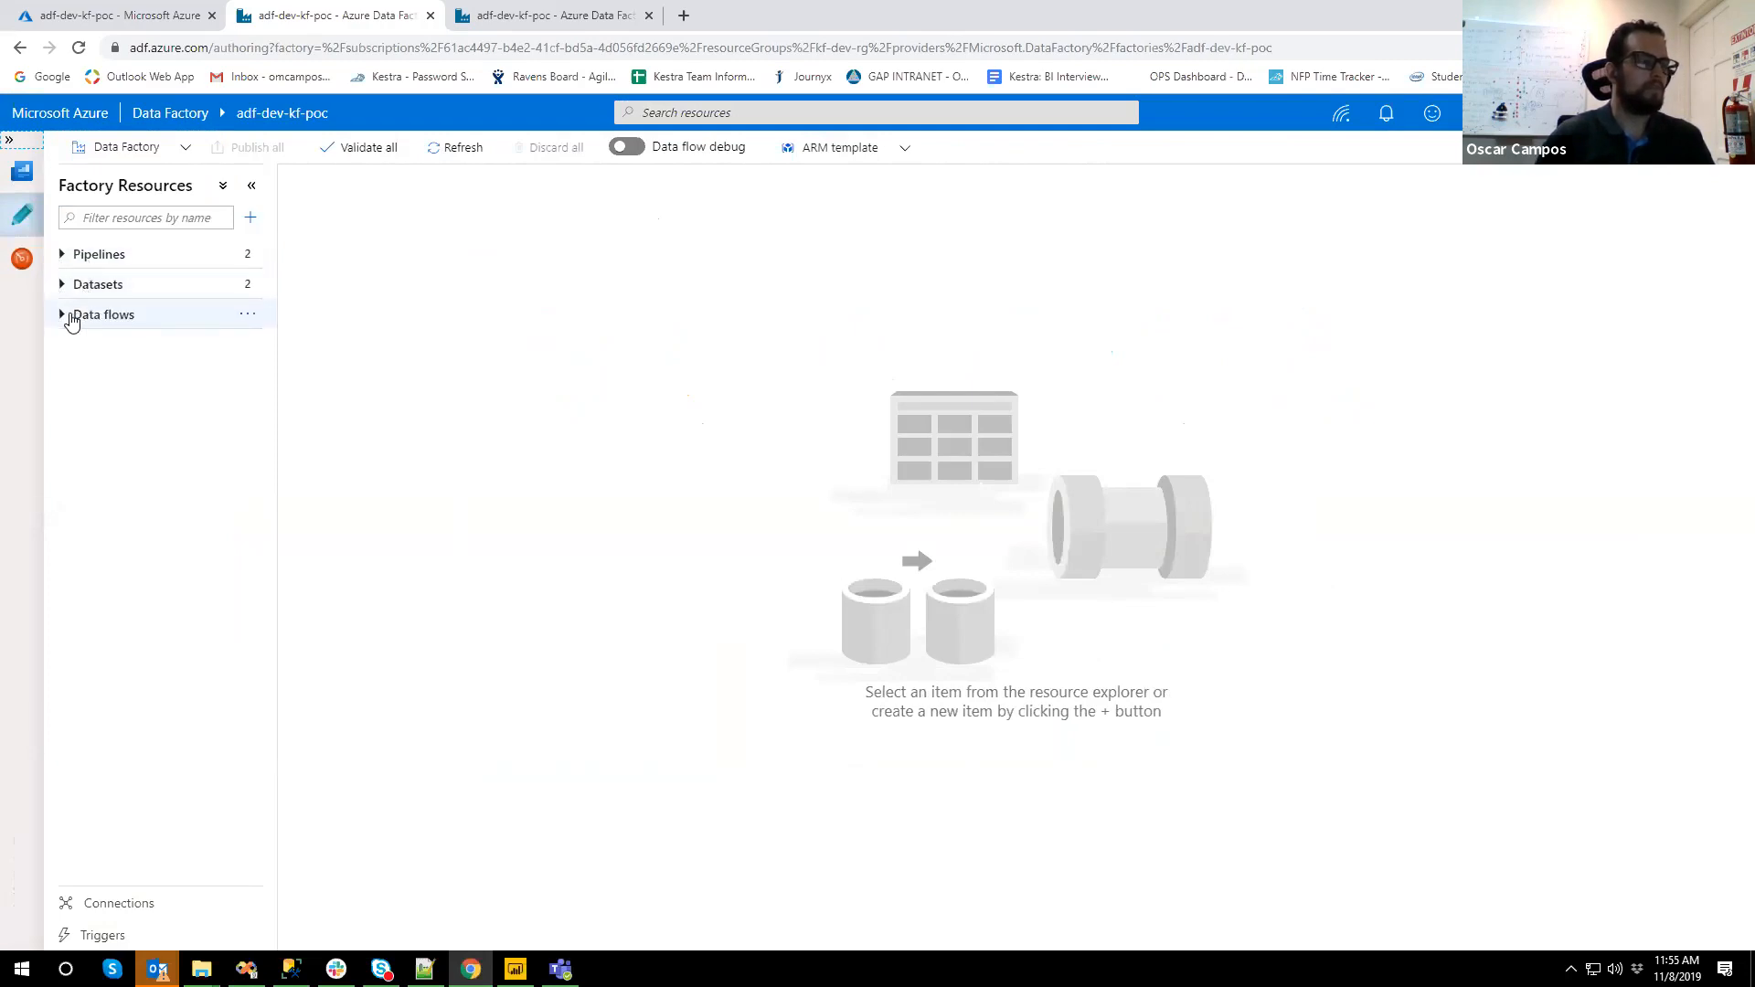
- Look through the factory's pipelines, datasets and data flows in the resource list
click(63, 255)
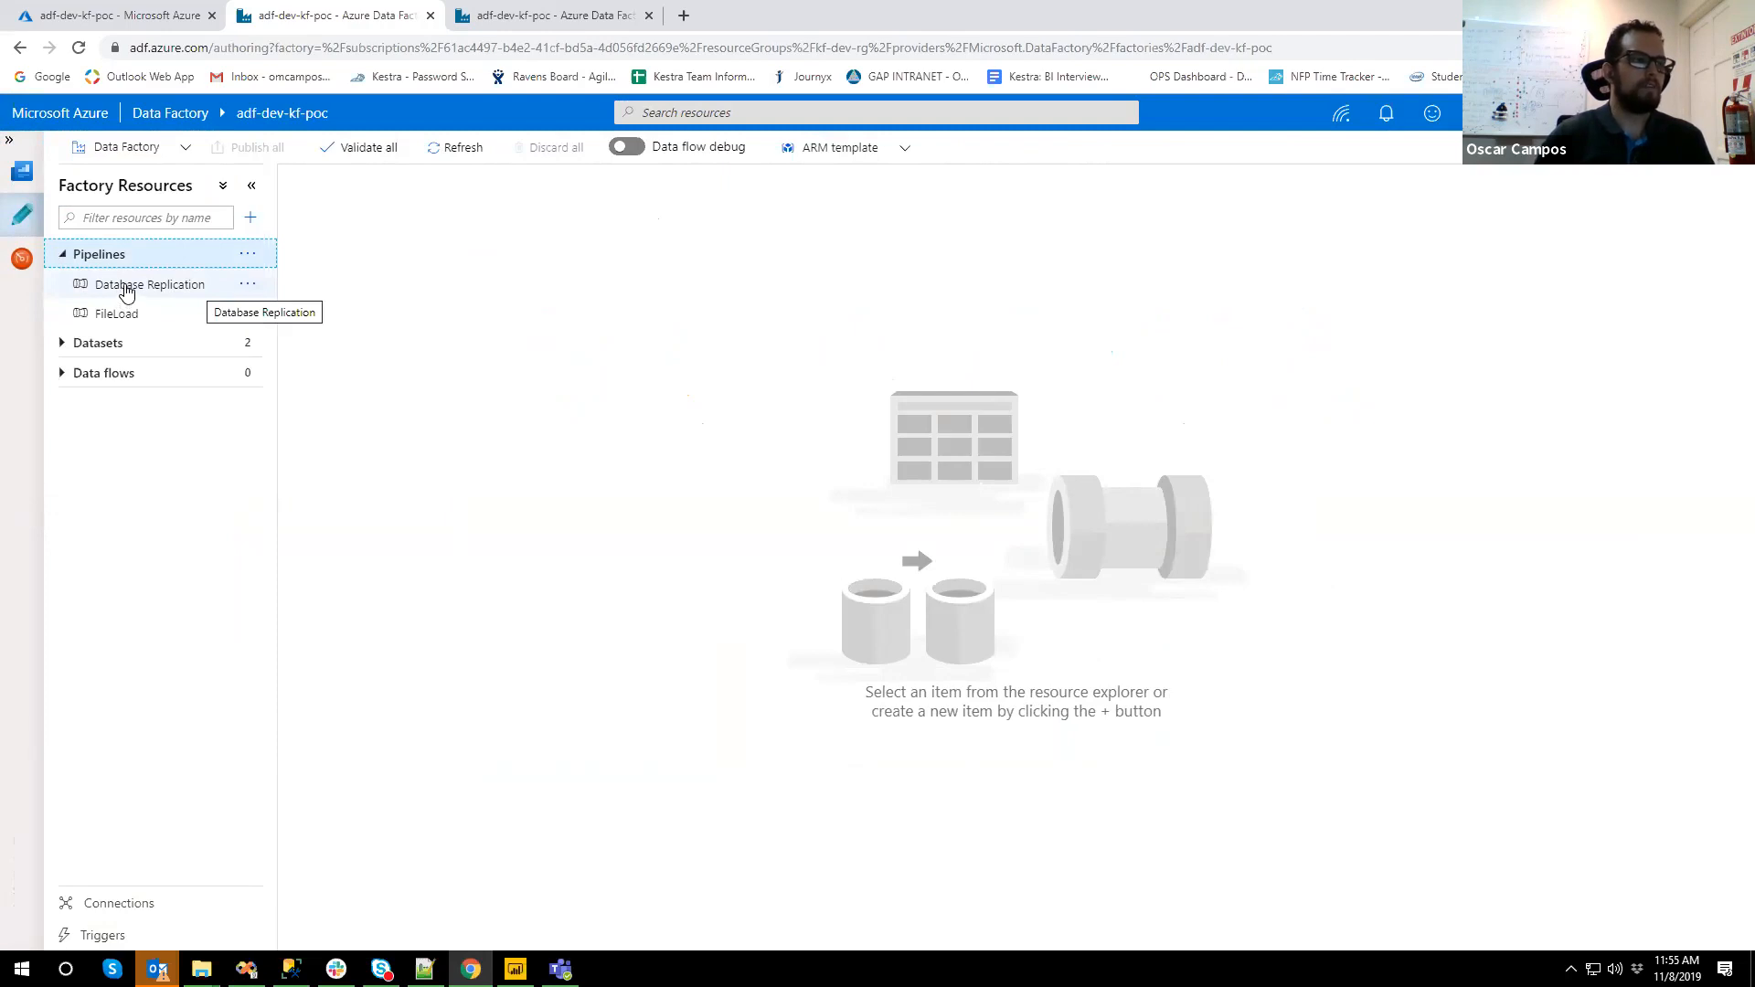
click(63, 255)
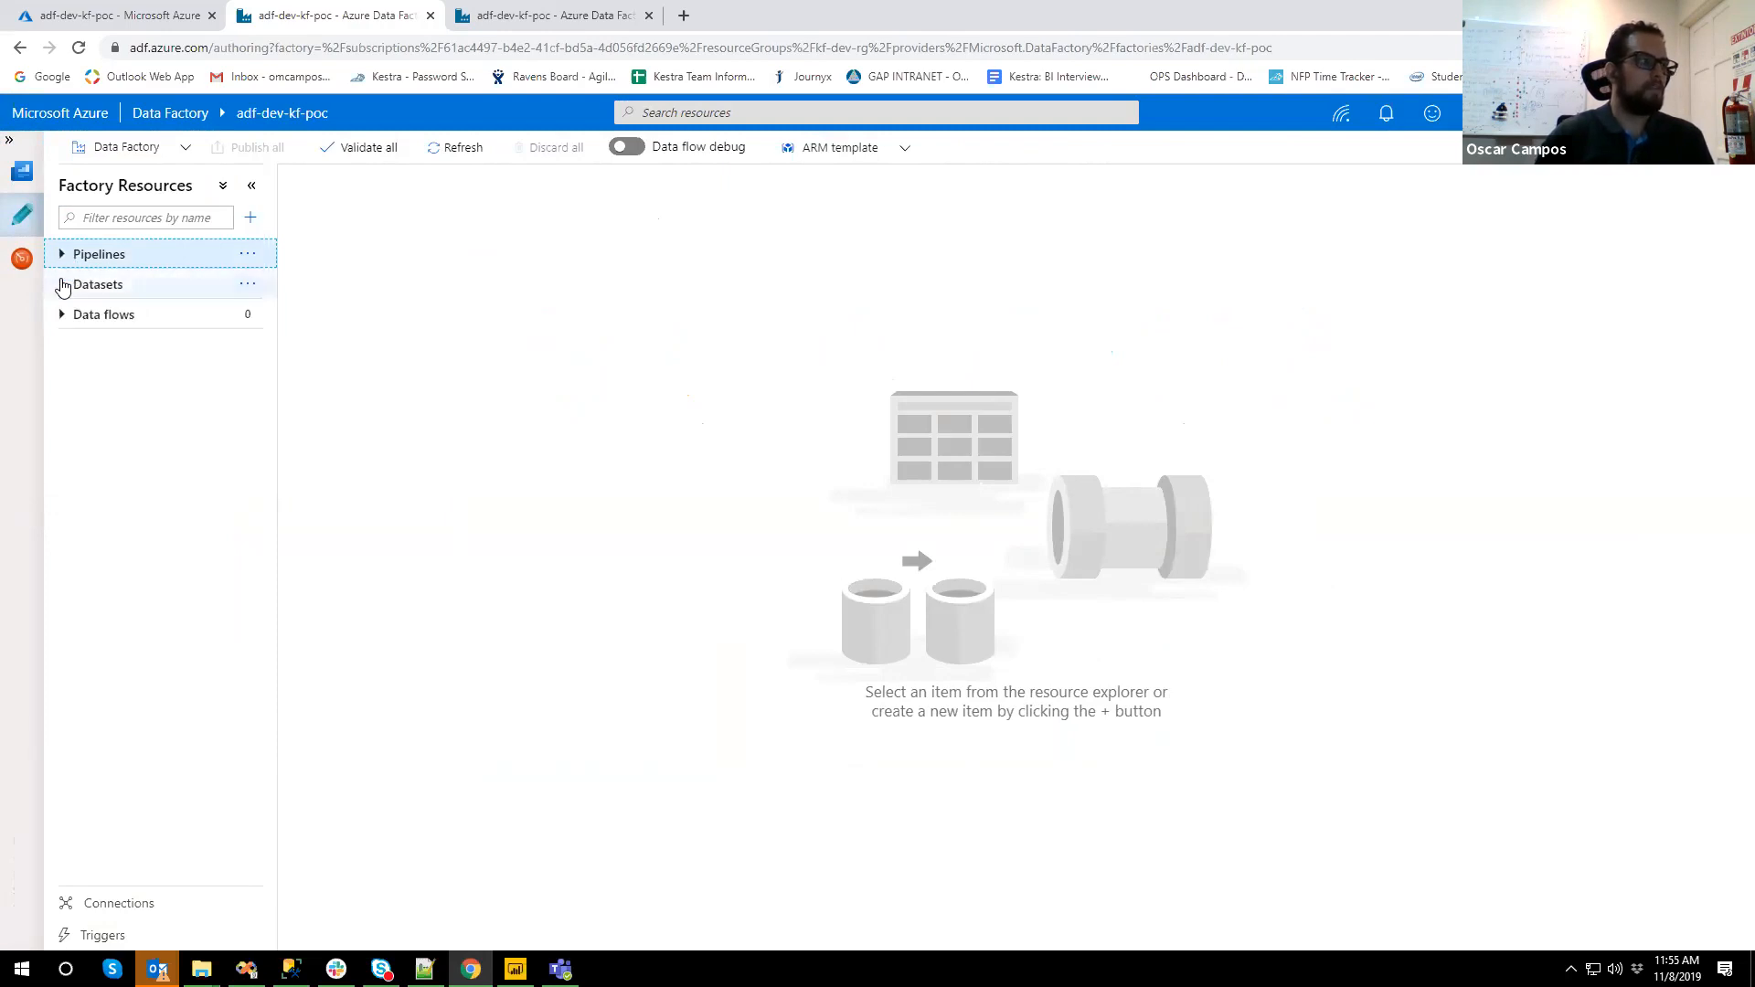
click(63, 285)
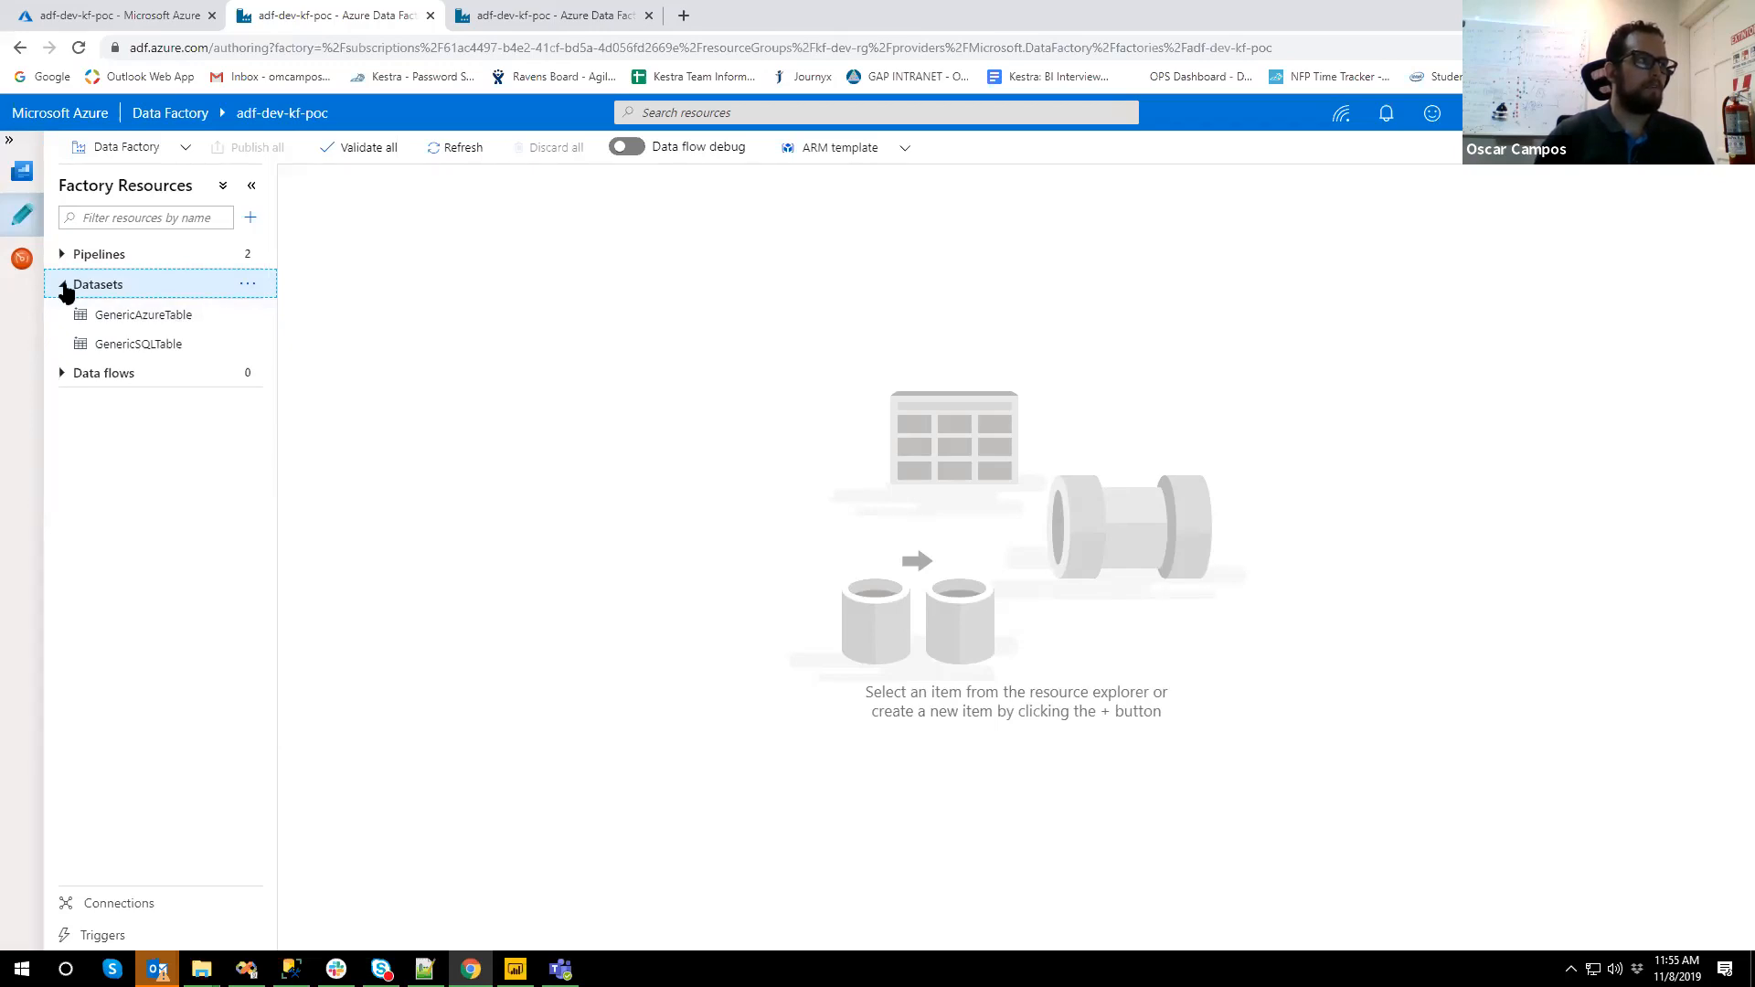
click(63, 285)
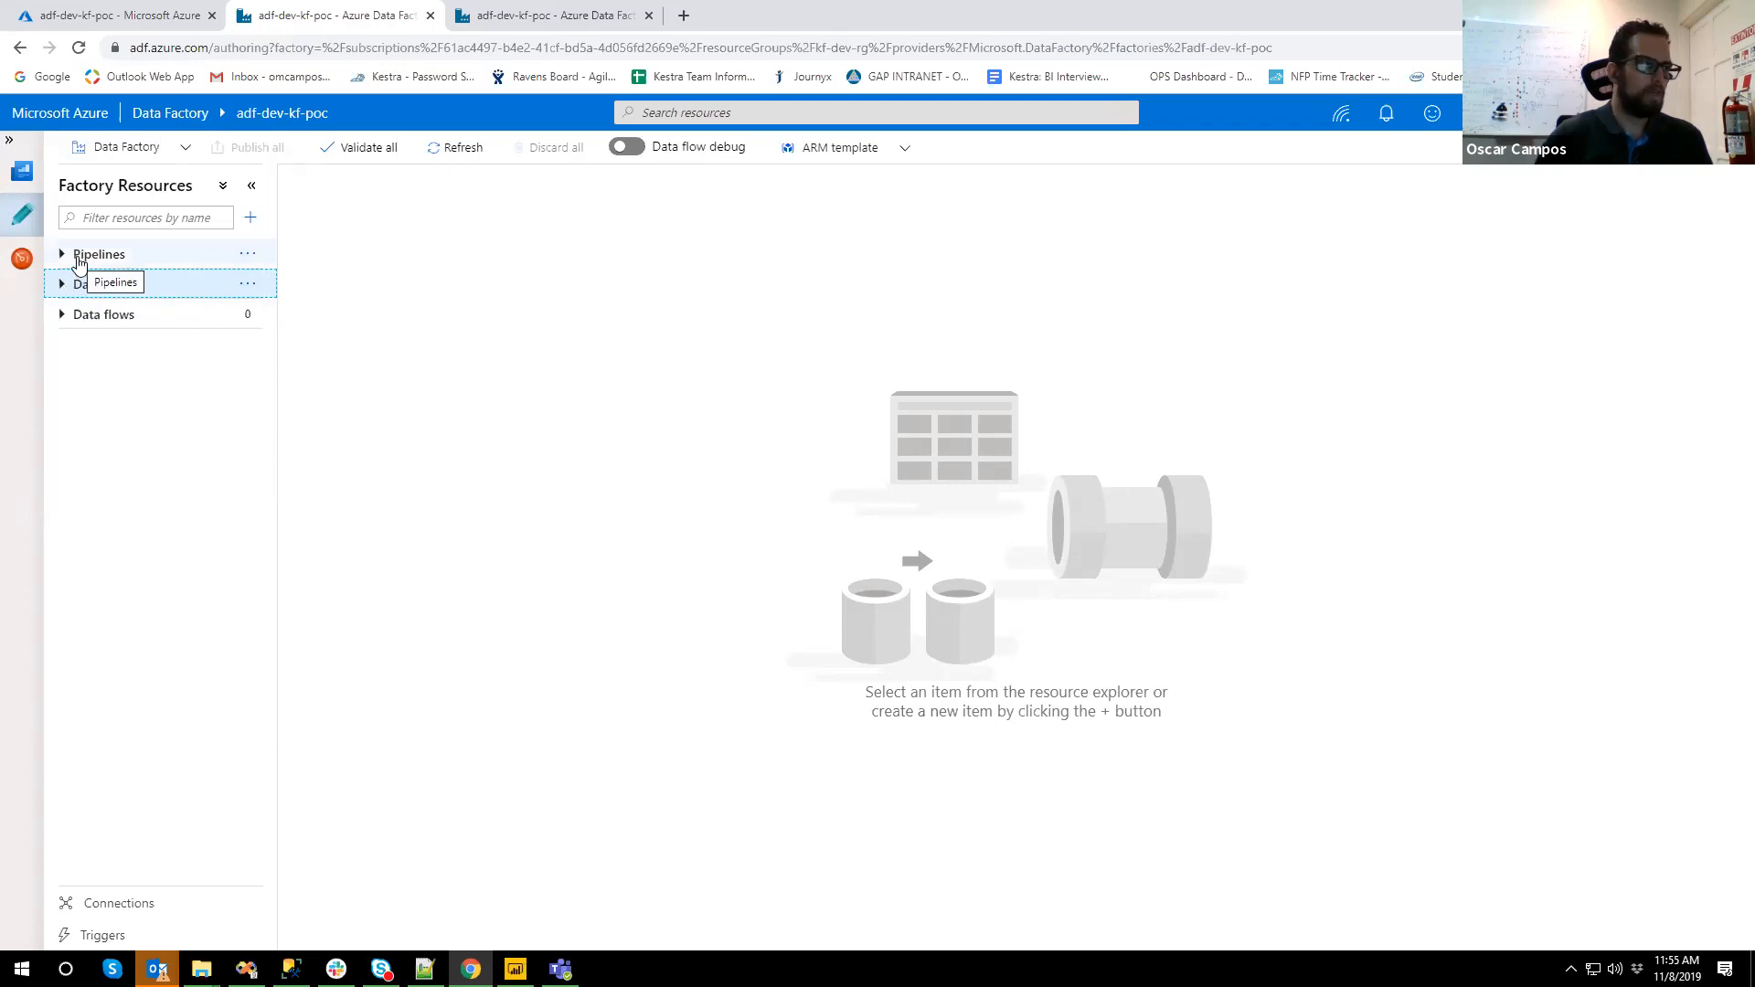
click(63, 316)
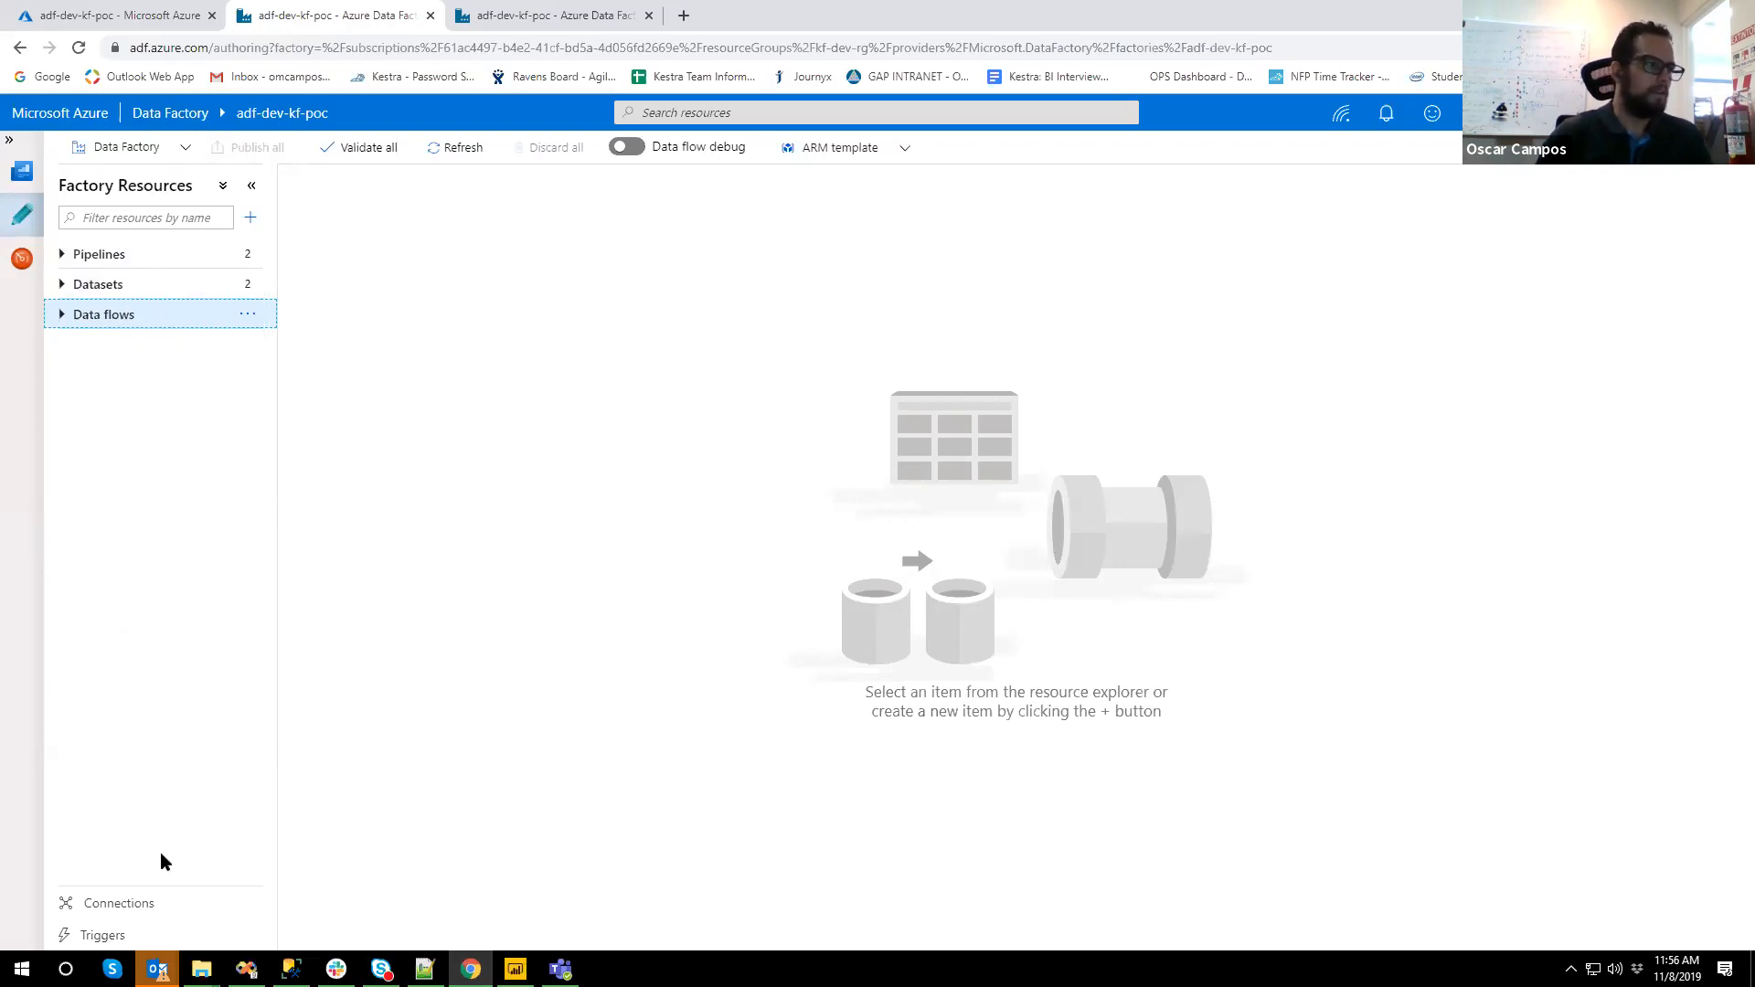
- Review the factory's linked services and datasets, and examine the POCSQLServer connection settings without changing them
click(117, 907)
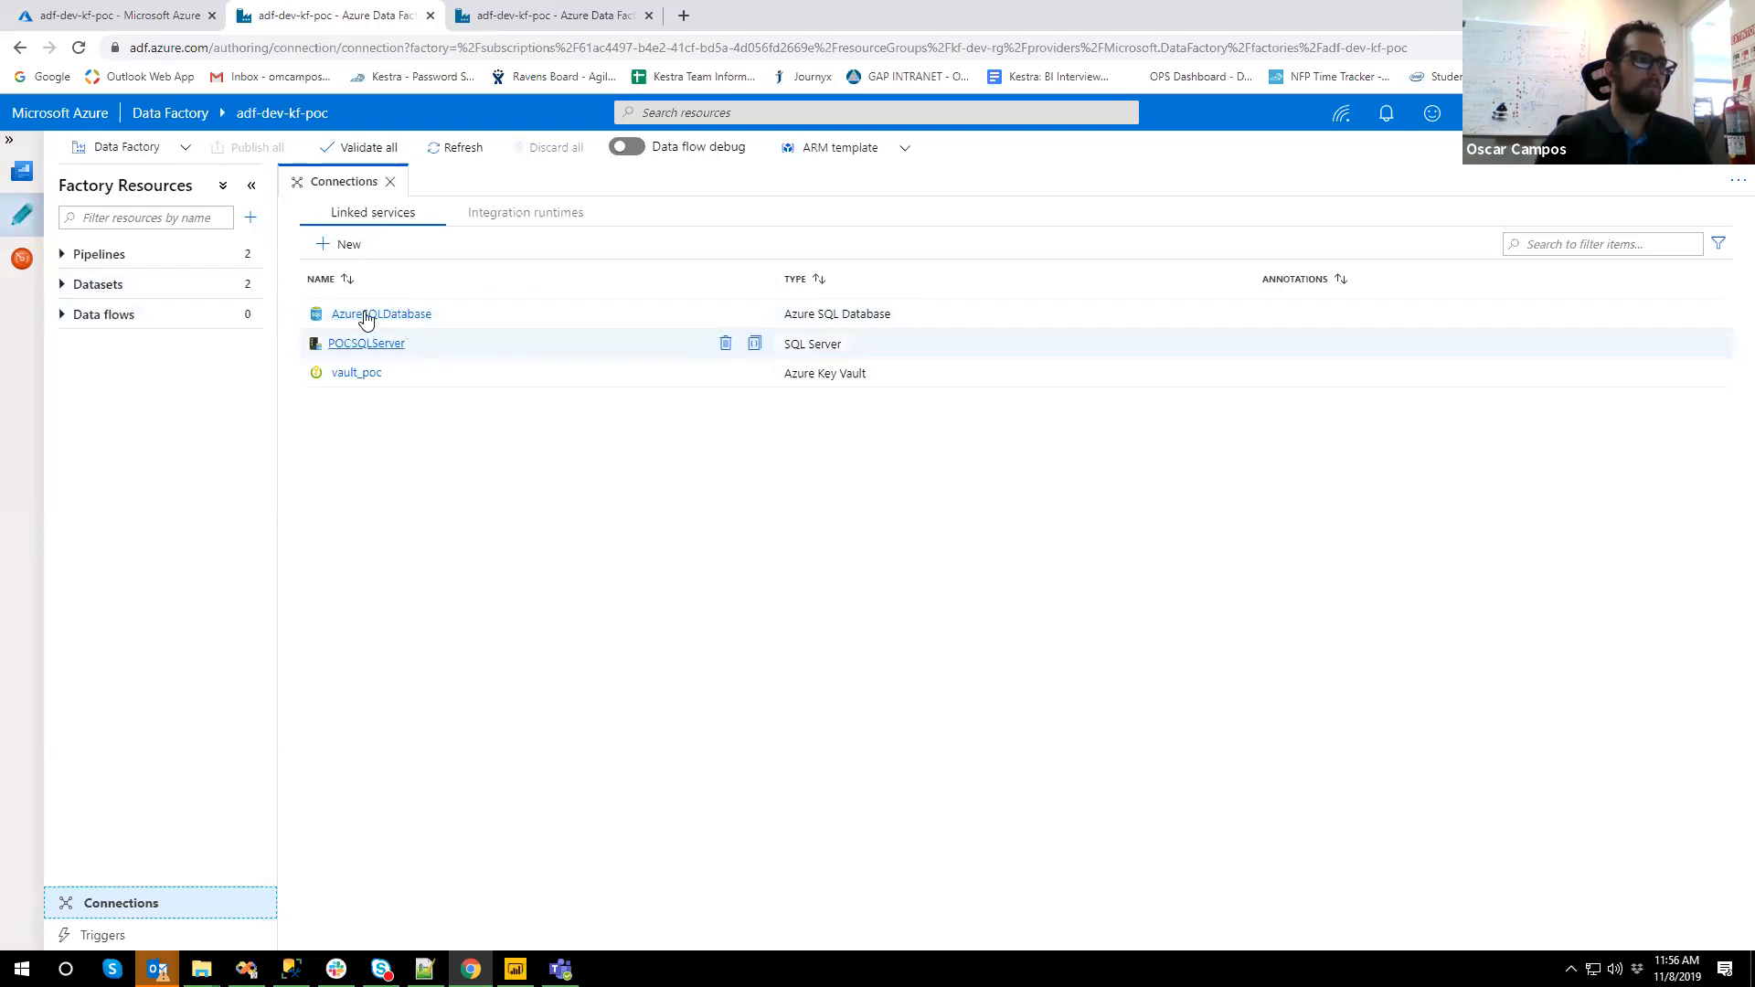
click(109, 291)
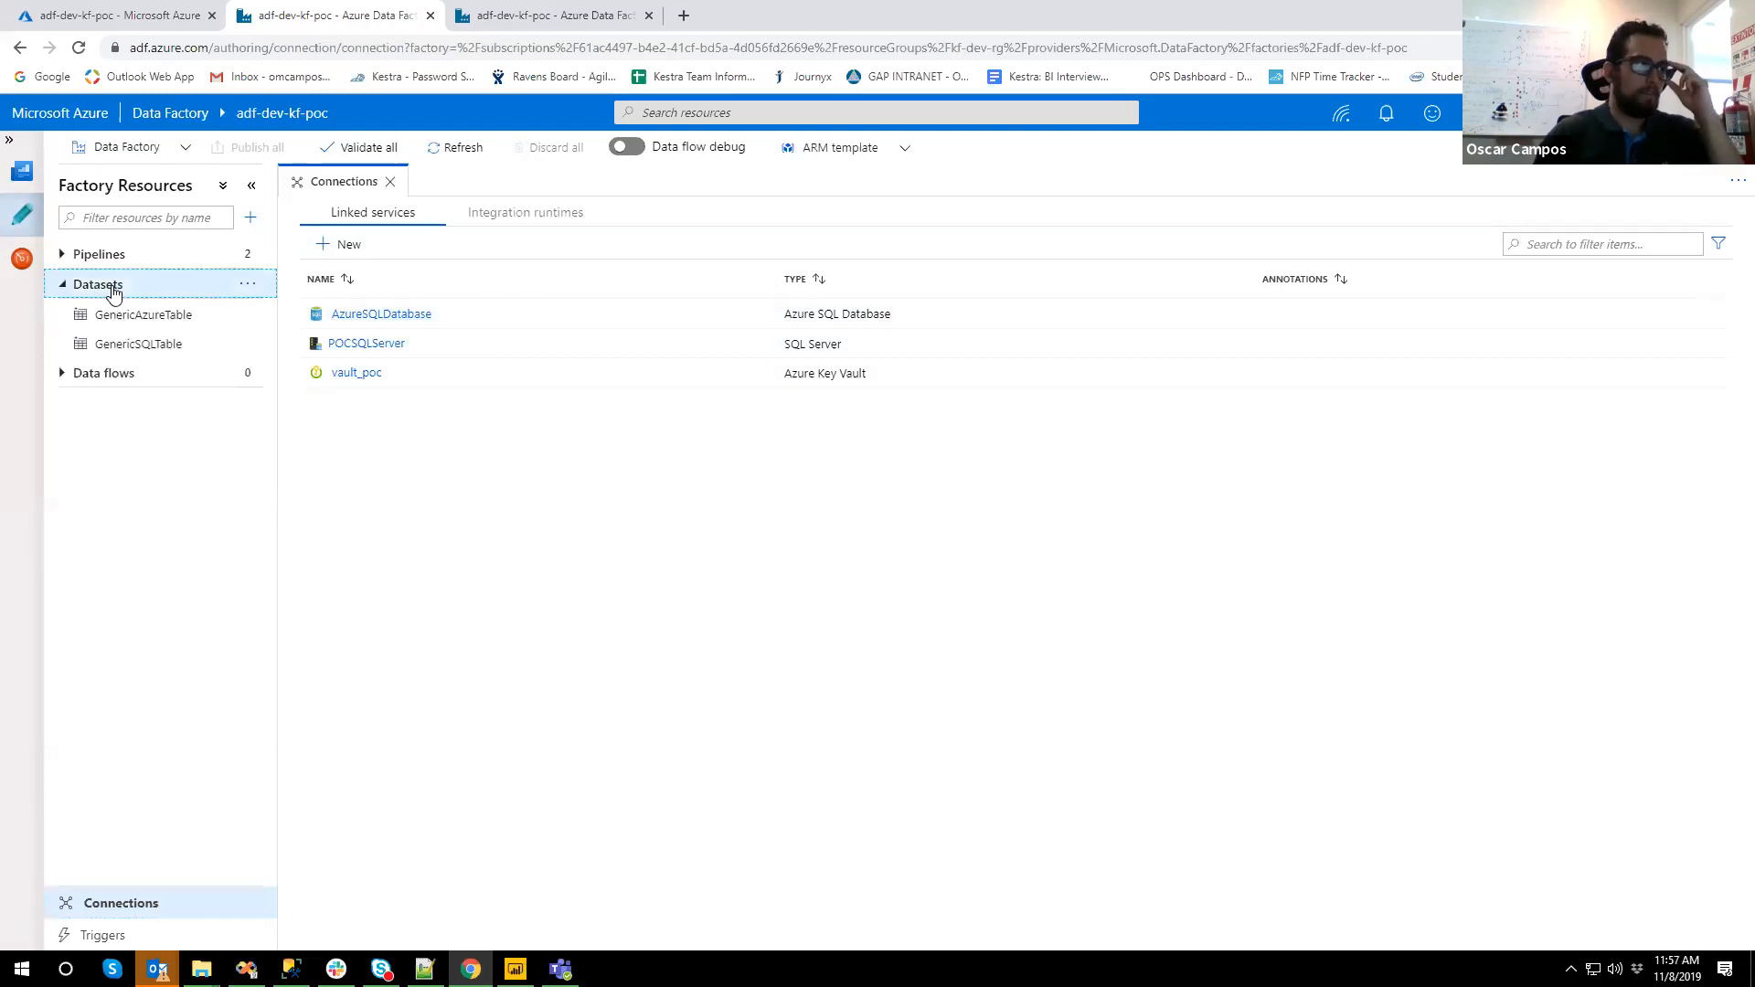
click(363, 345)
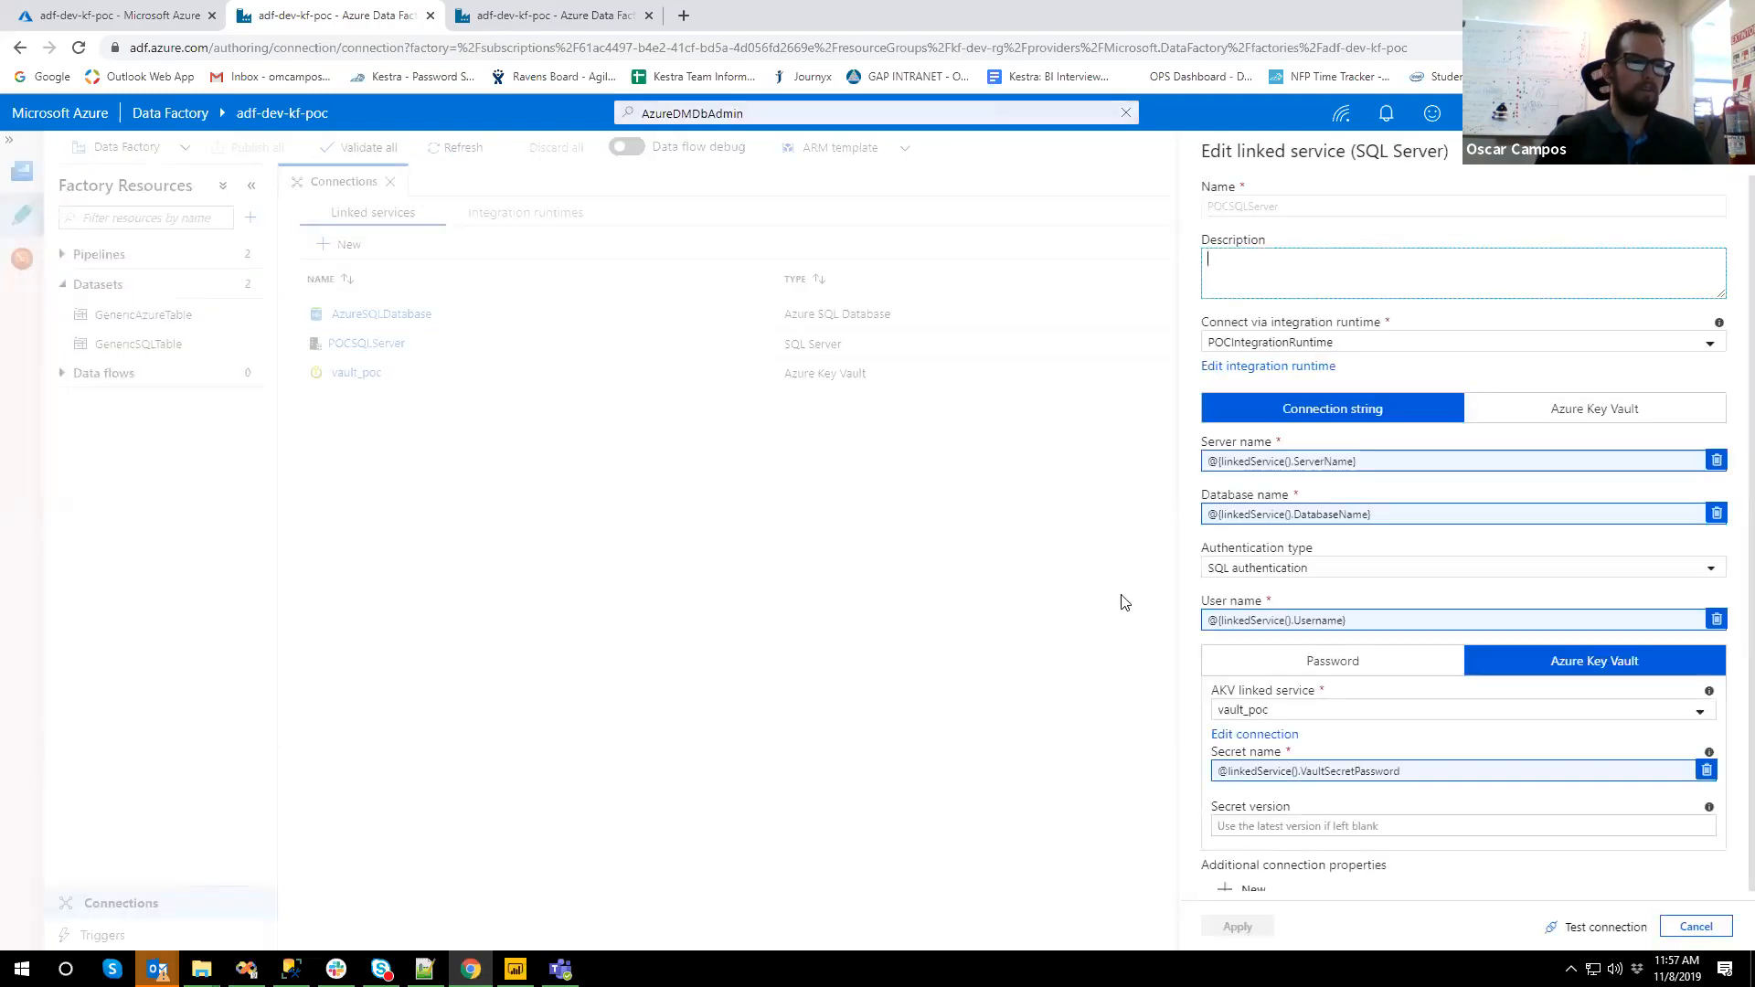
click(1696, 927)
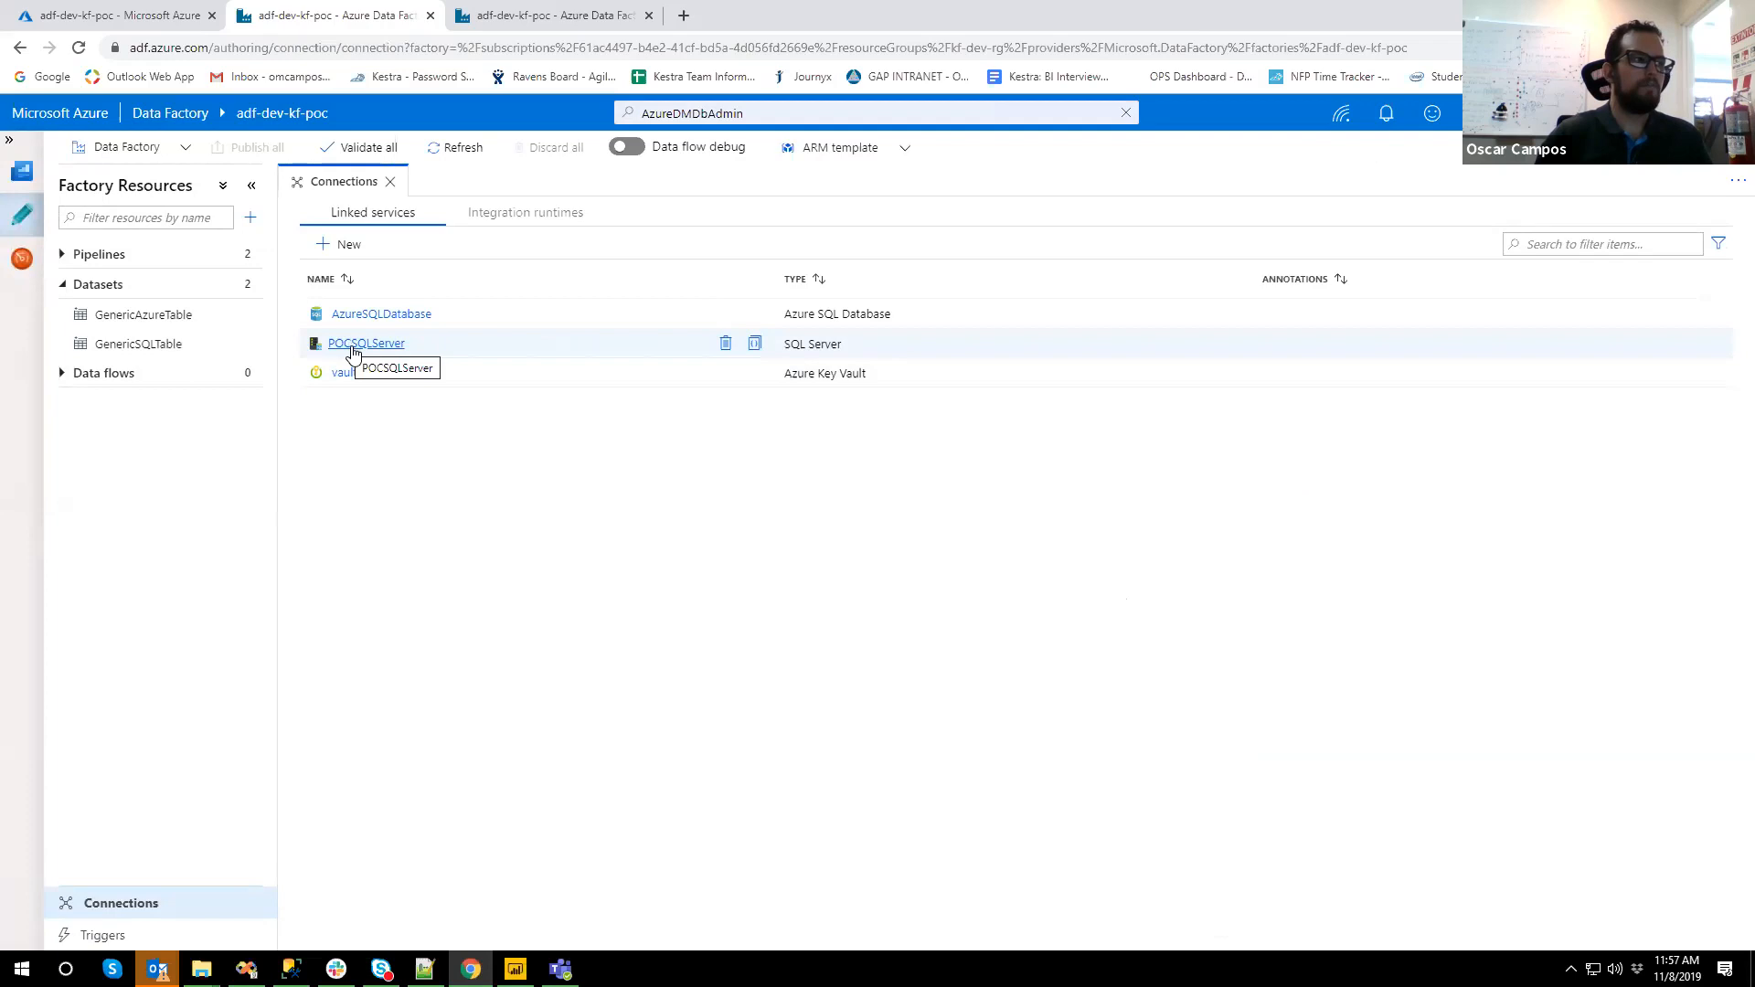
click(63, 285)
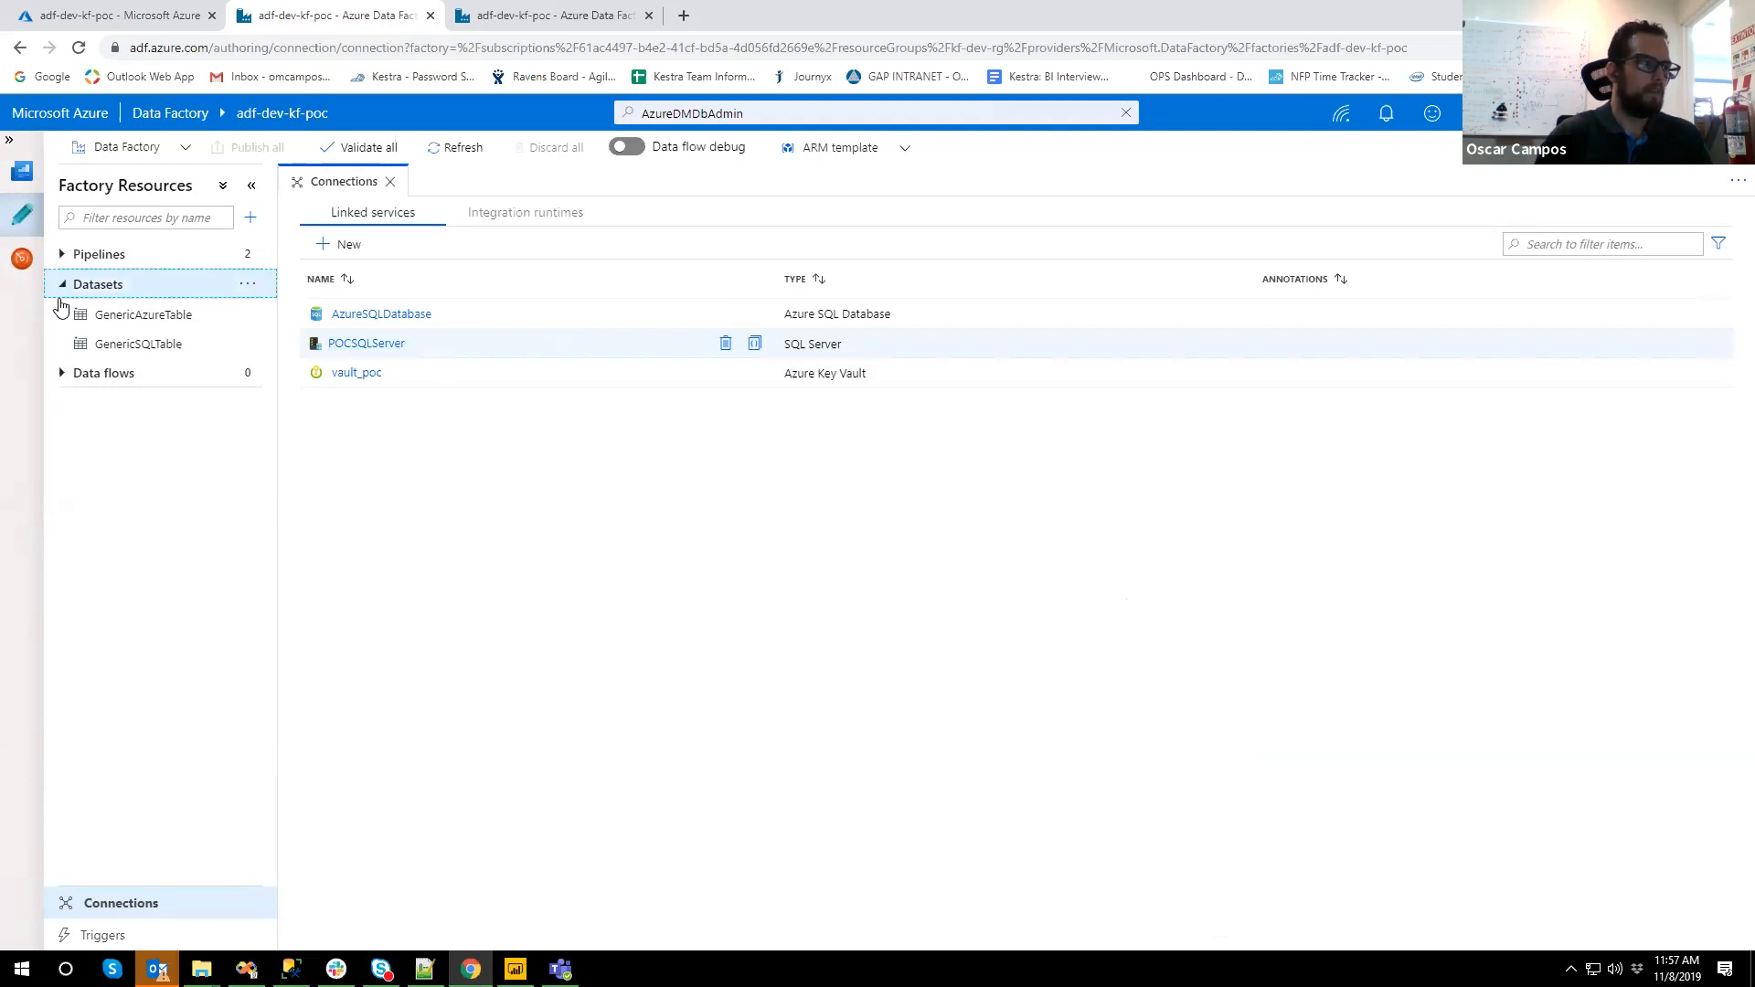
- View the factory's triggers and inspect the options for a new trigger, cancelling the form without creating one
click(106, 937)
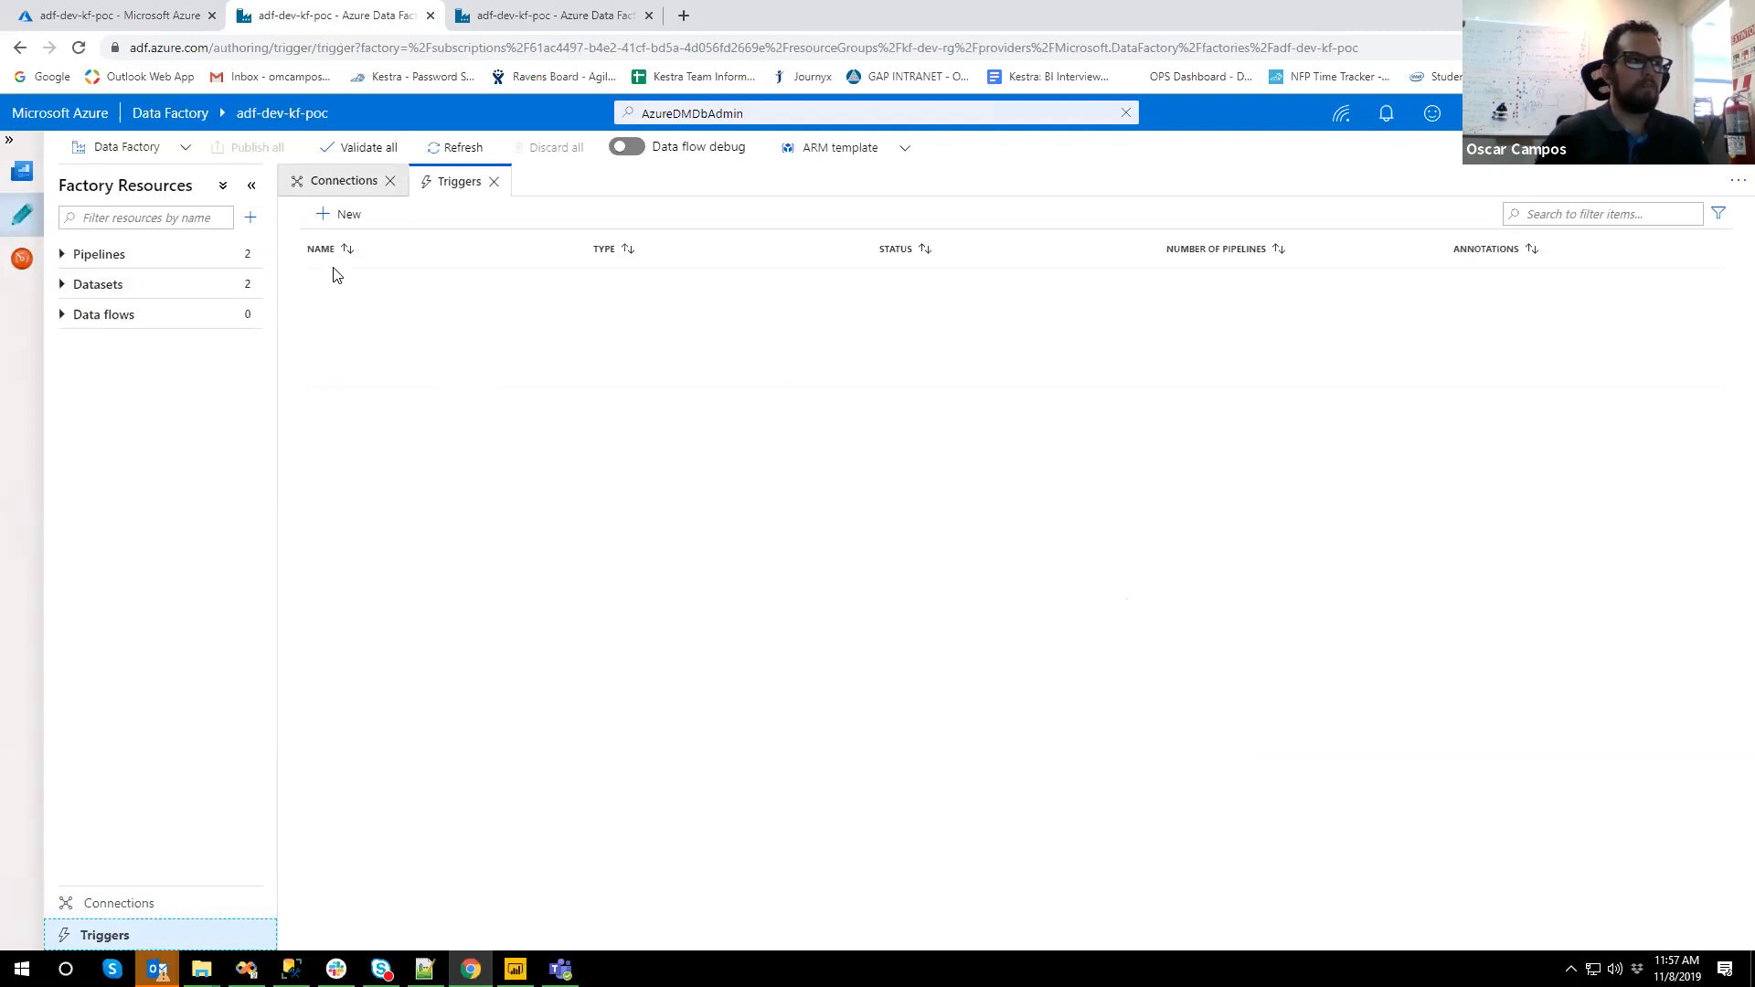
click(321, 220)
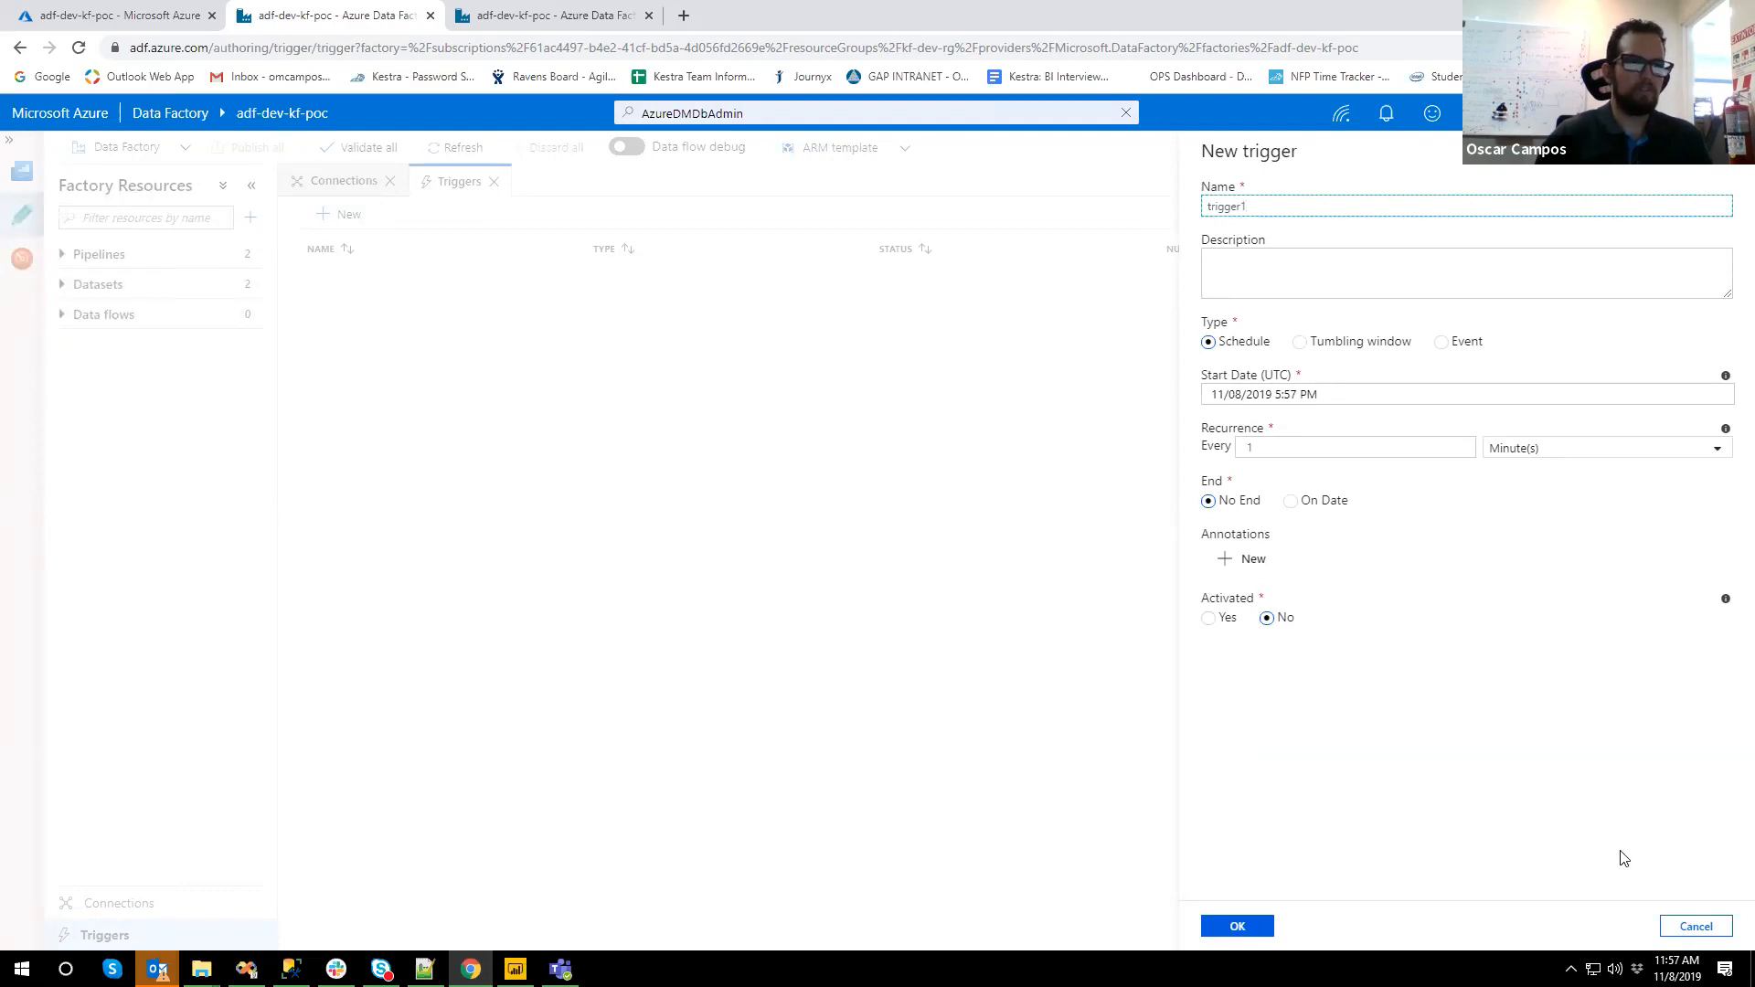
click(1678, 925)
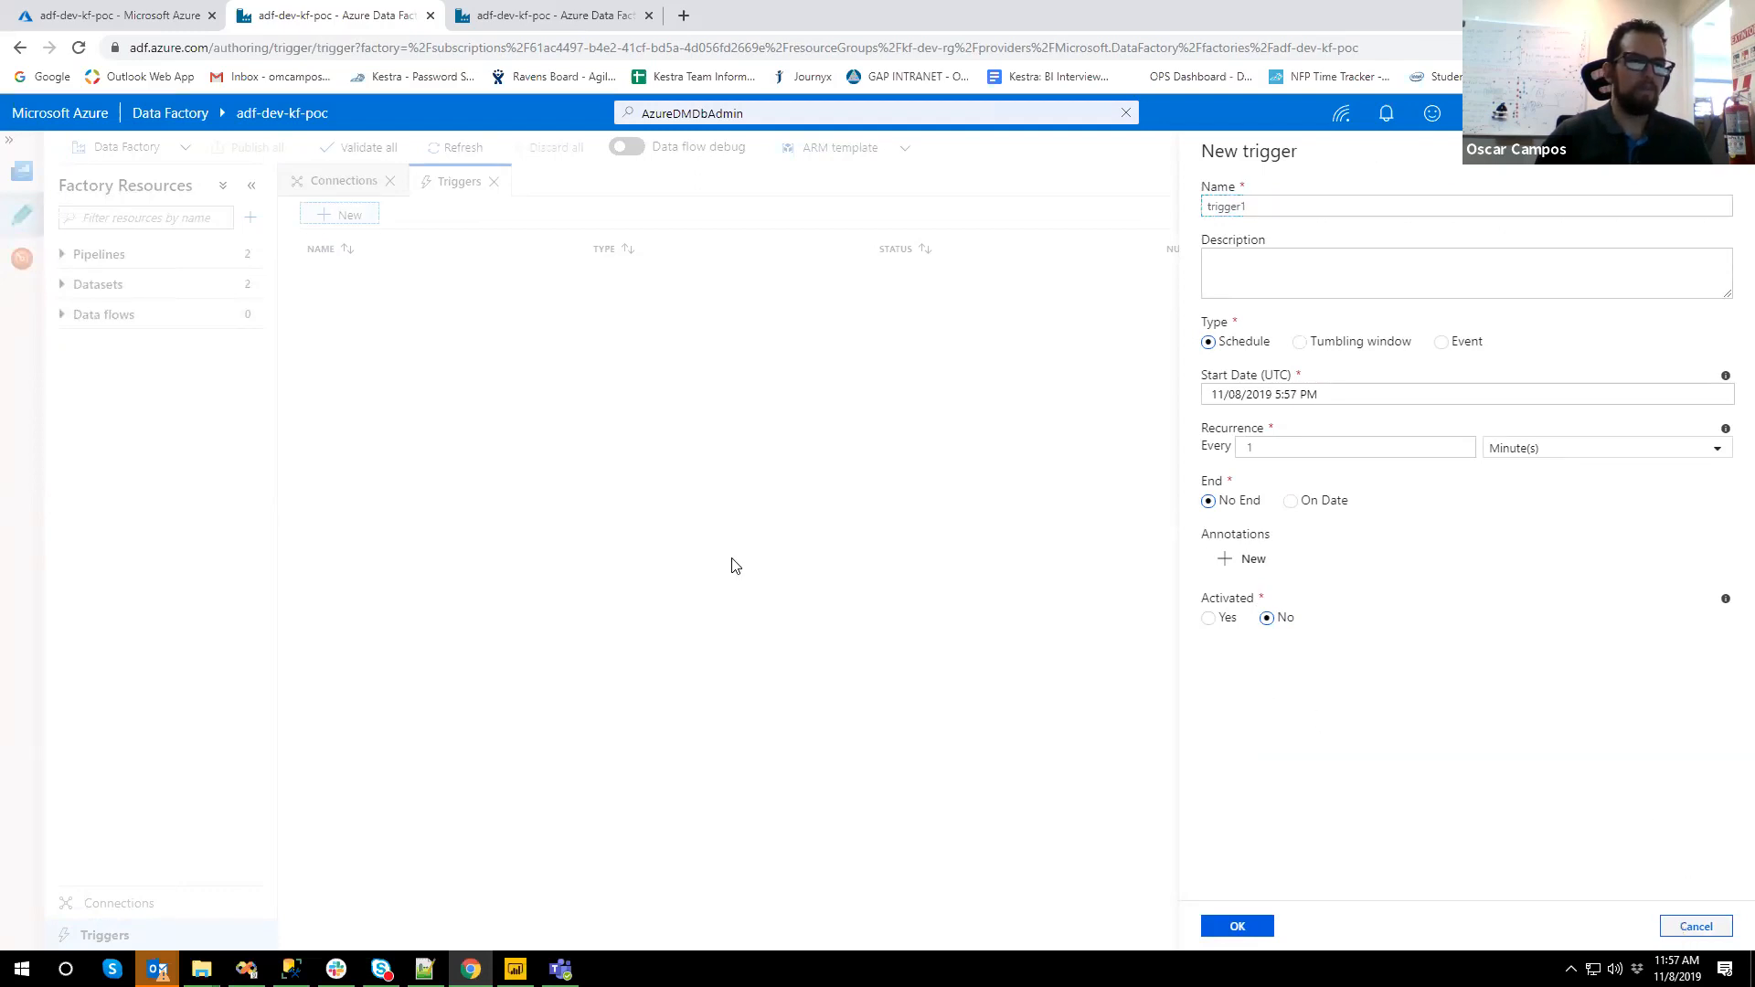
- View the Database Replication pipeline's activities and return to the list of linked services
click(96, 256)
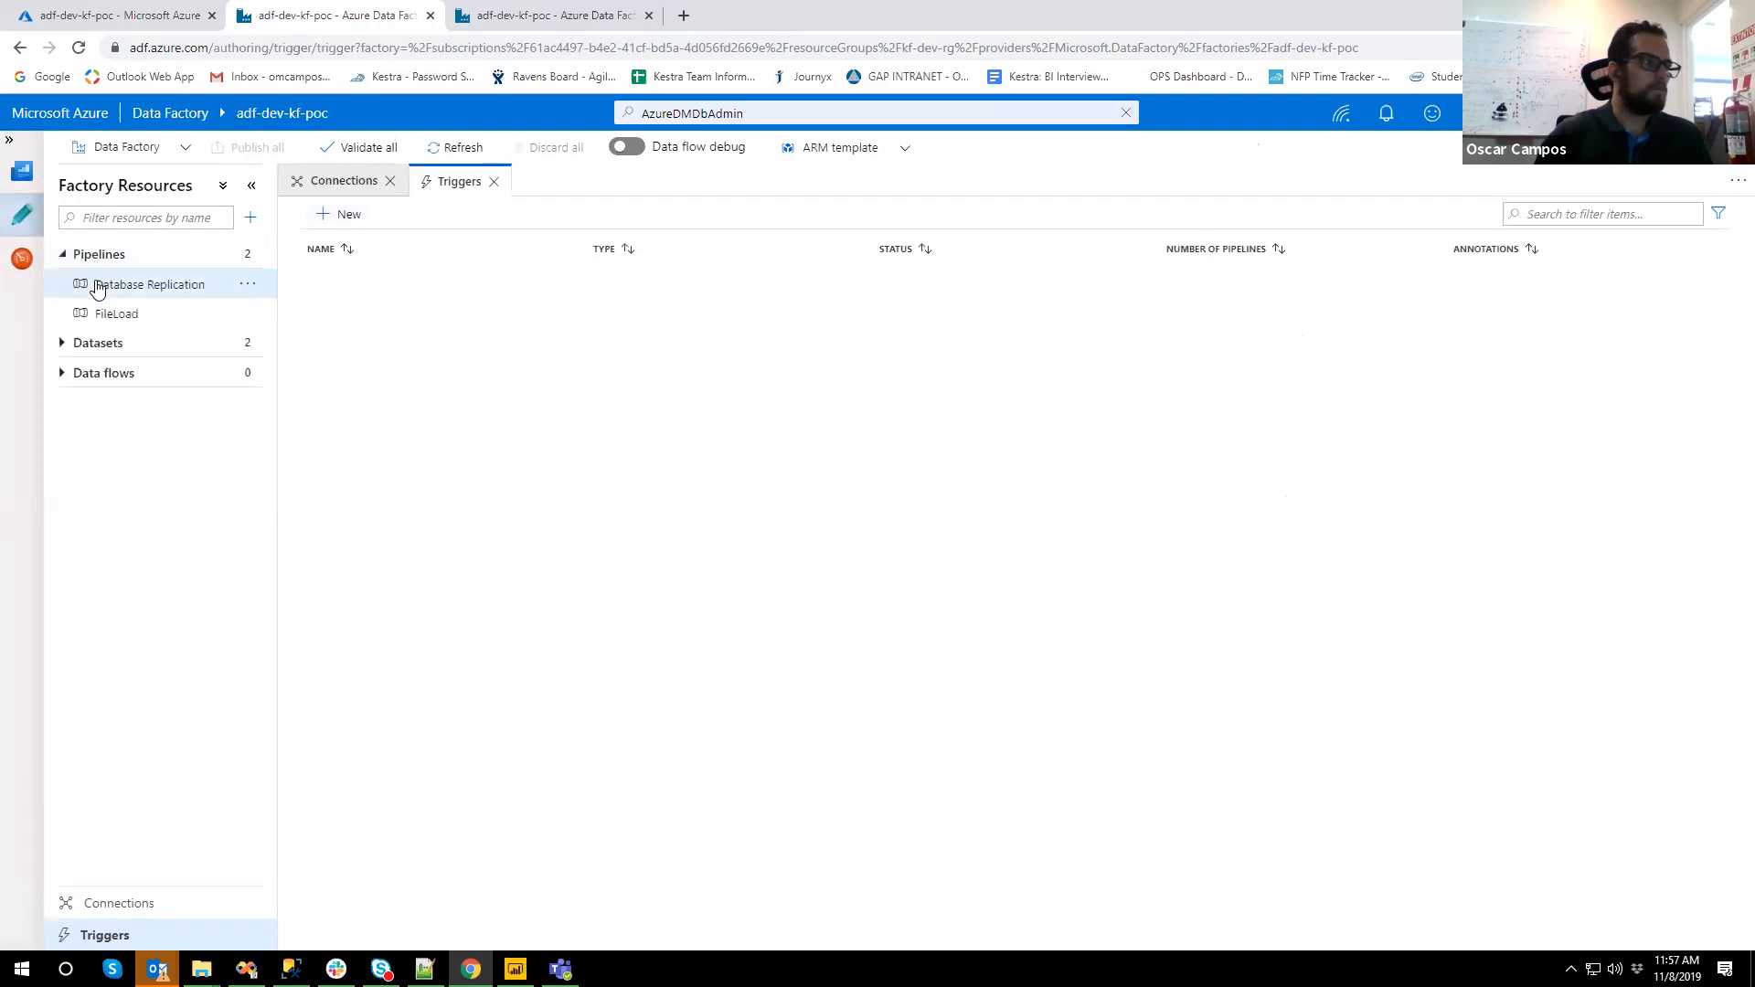
click(155, 288)
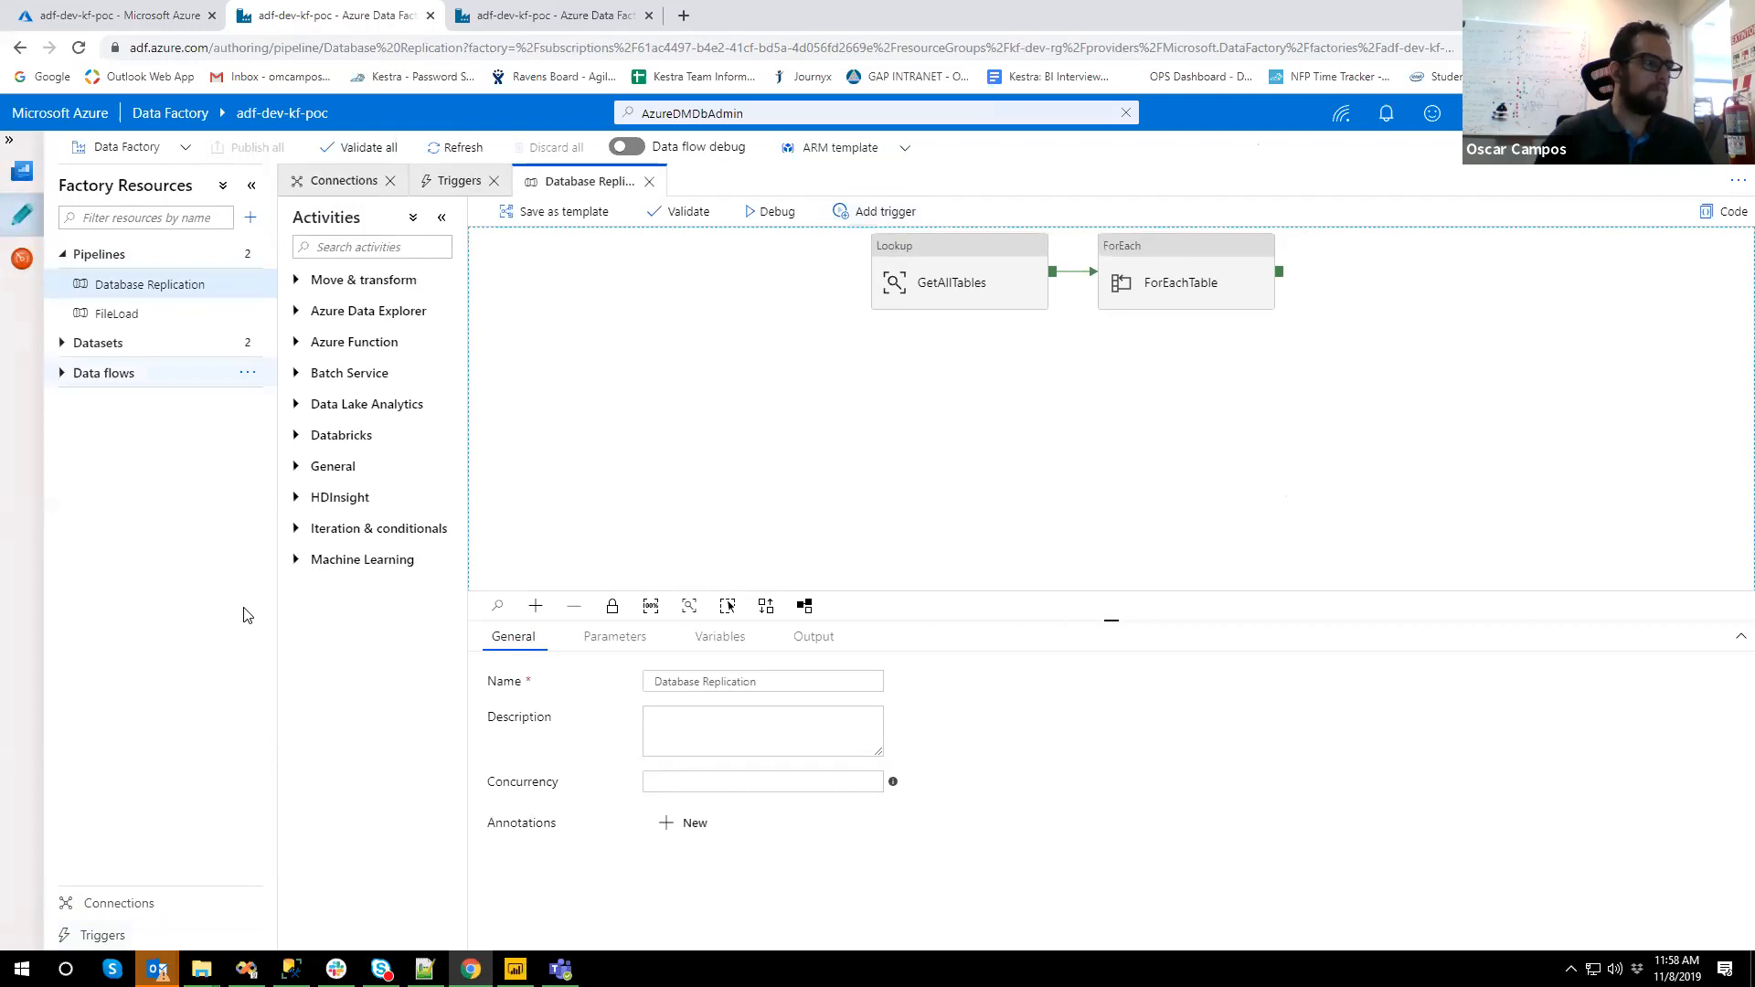
click(96, 903)
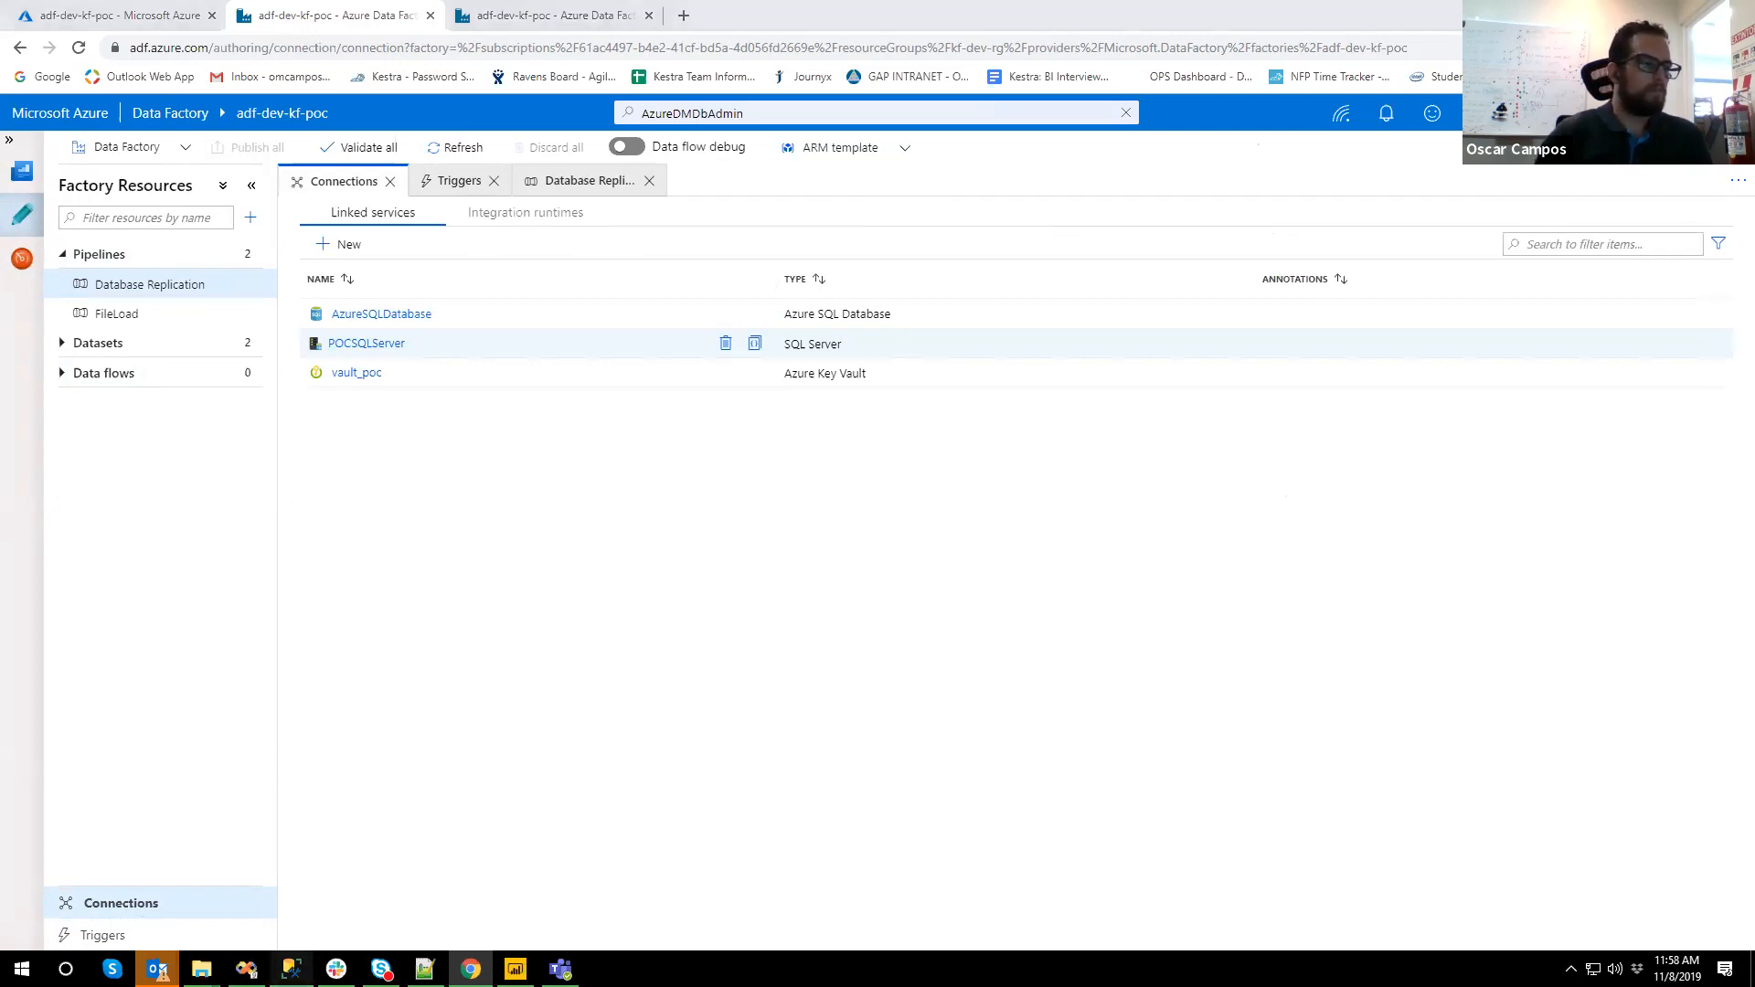
- Switch to SQL Server Management Studio, collapse the Azure SQL server and list the Northwind database's tables on the local server
click(291, 969)
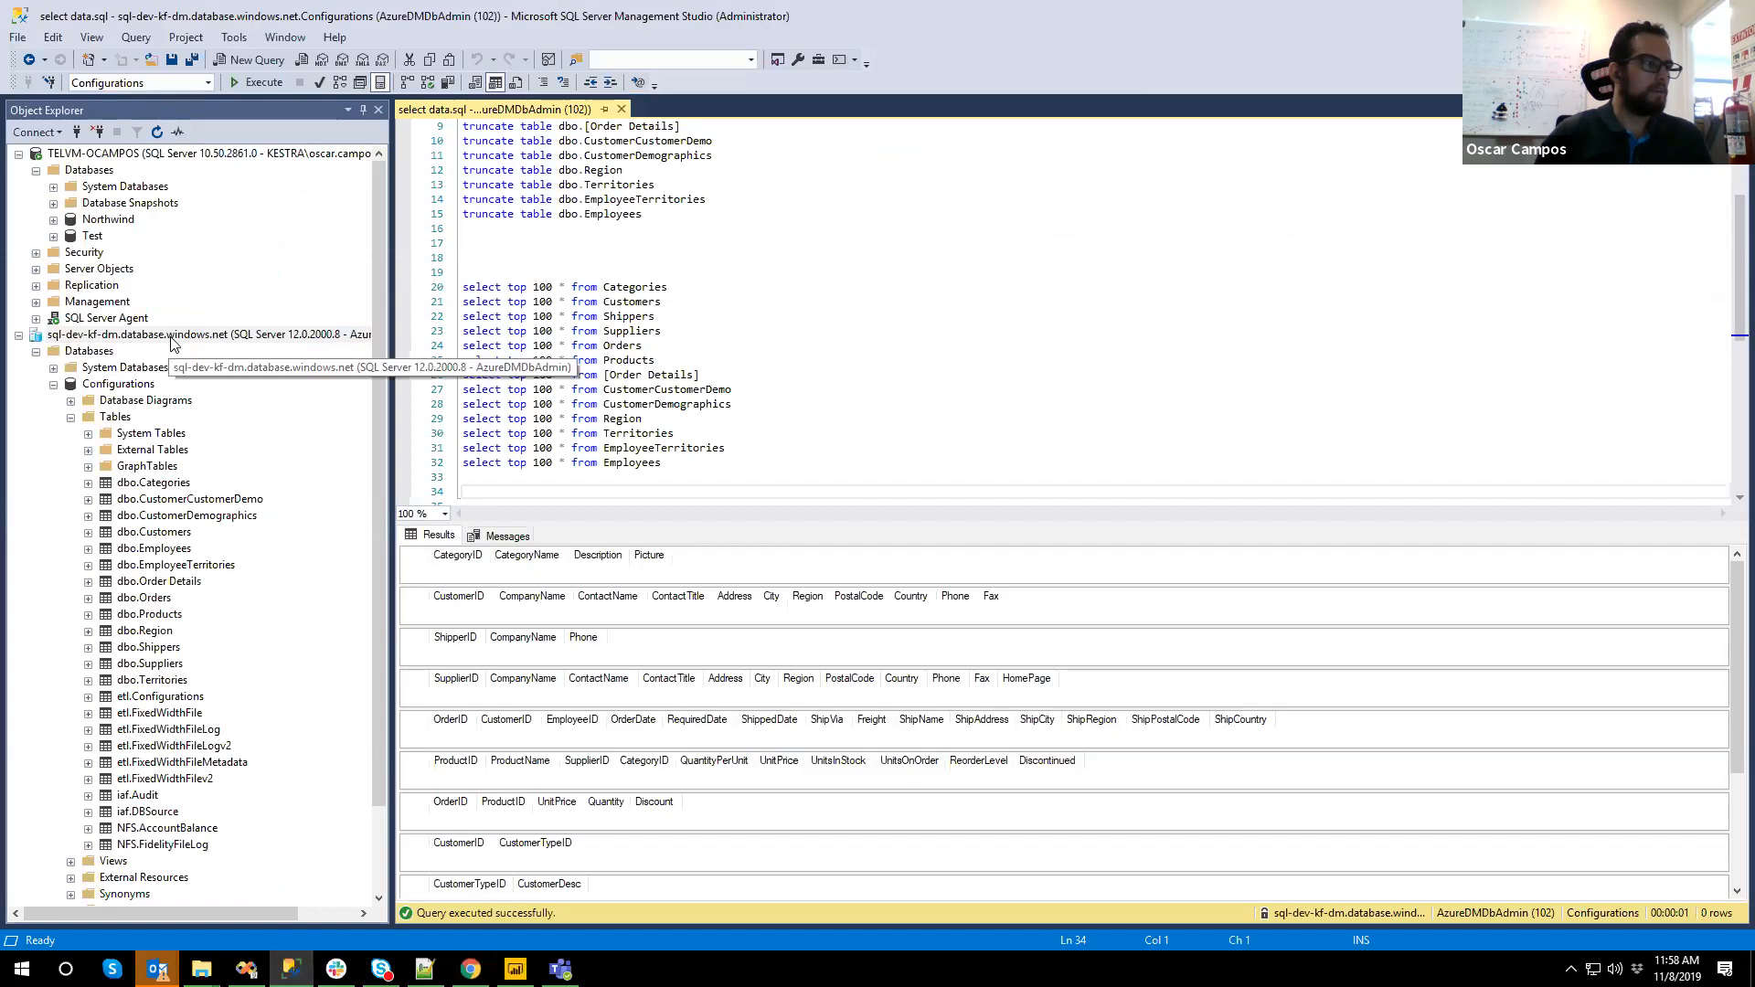
scroll(19, 337, down, 1)
click(19, 285)
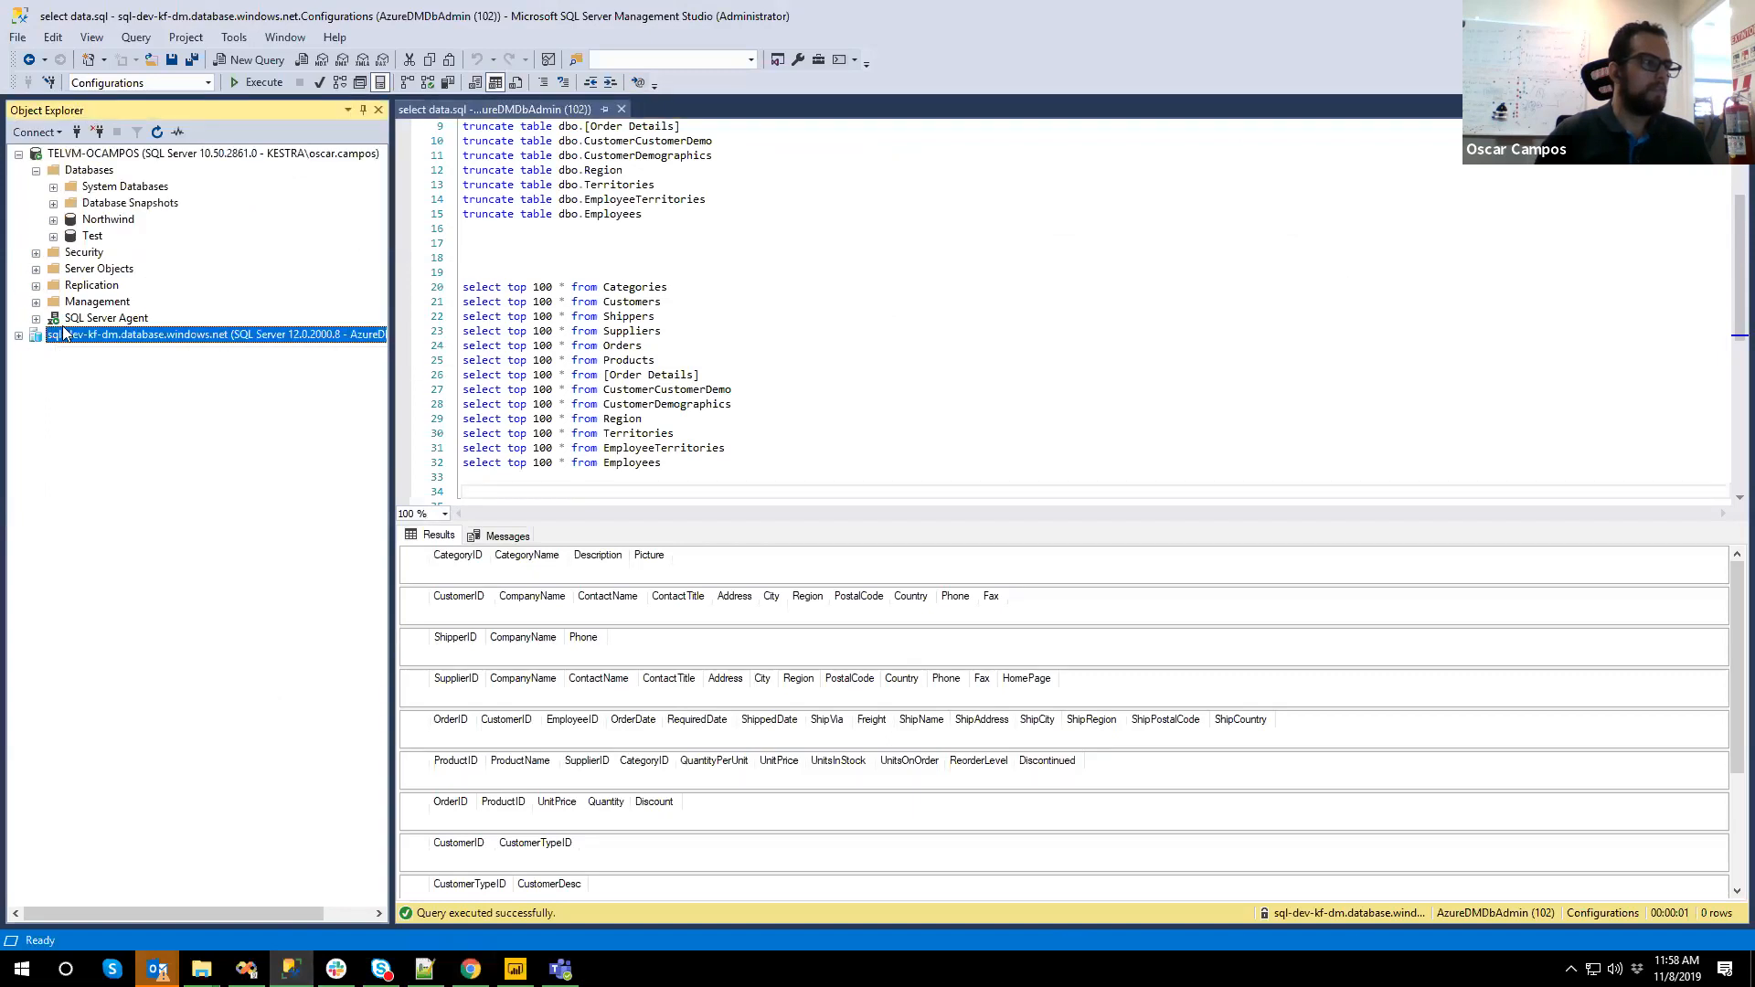
click(119, 155)
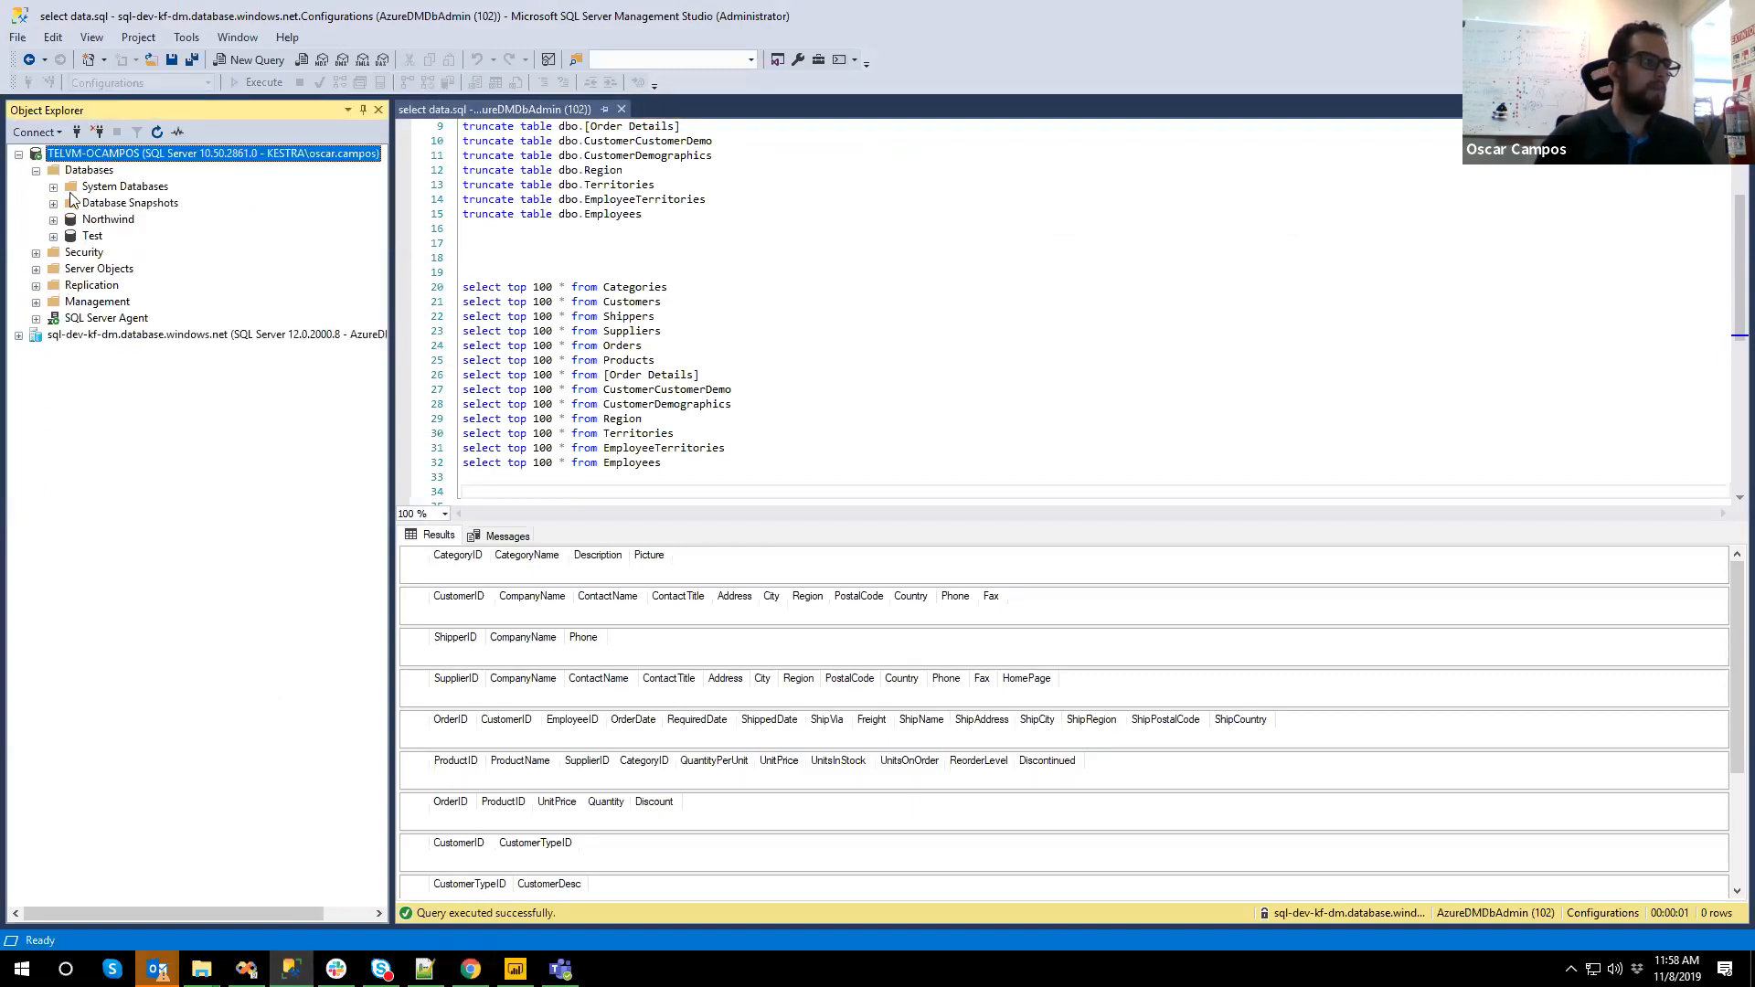
click(53, 220)
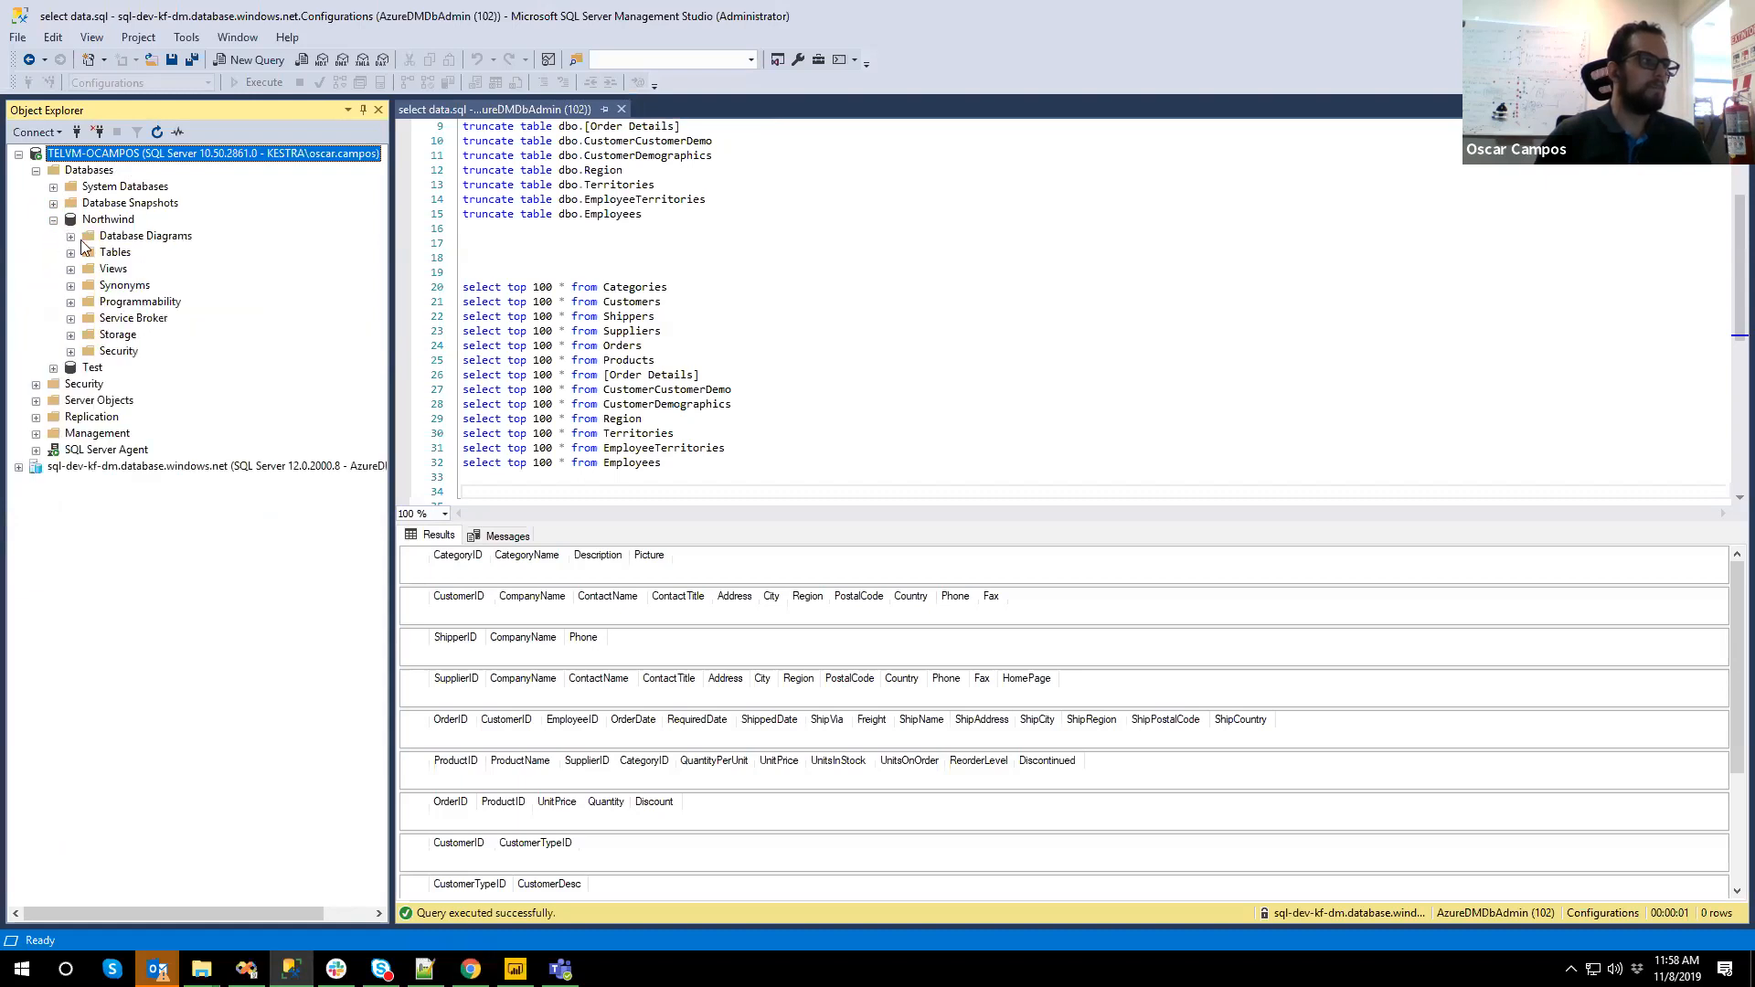
click(70, 252)
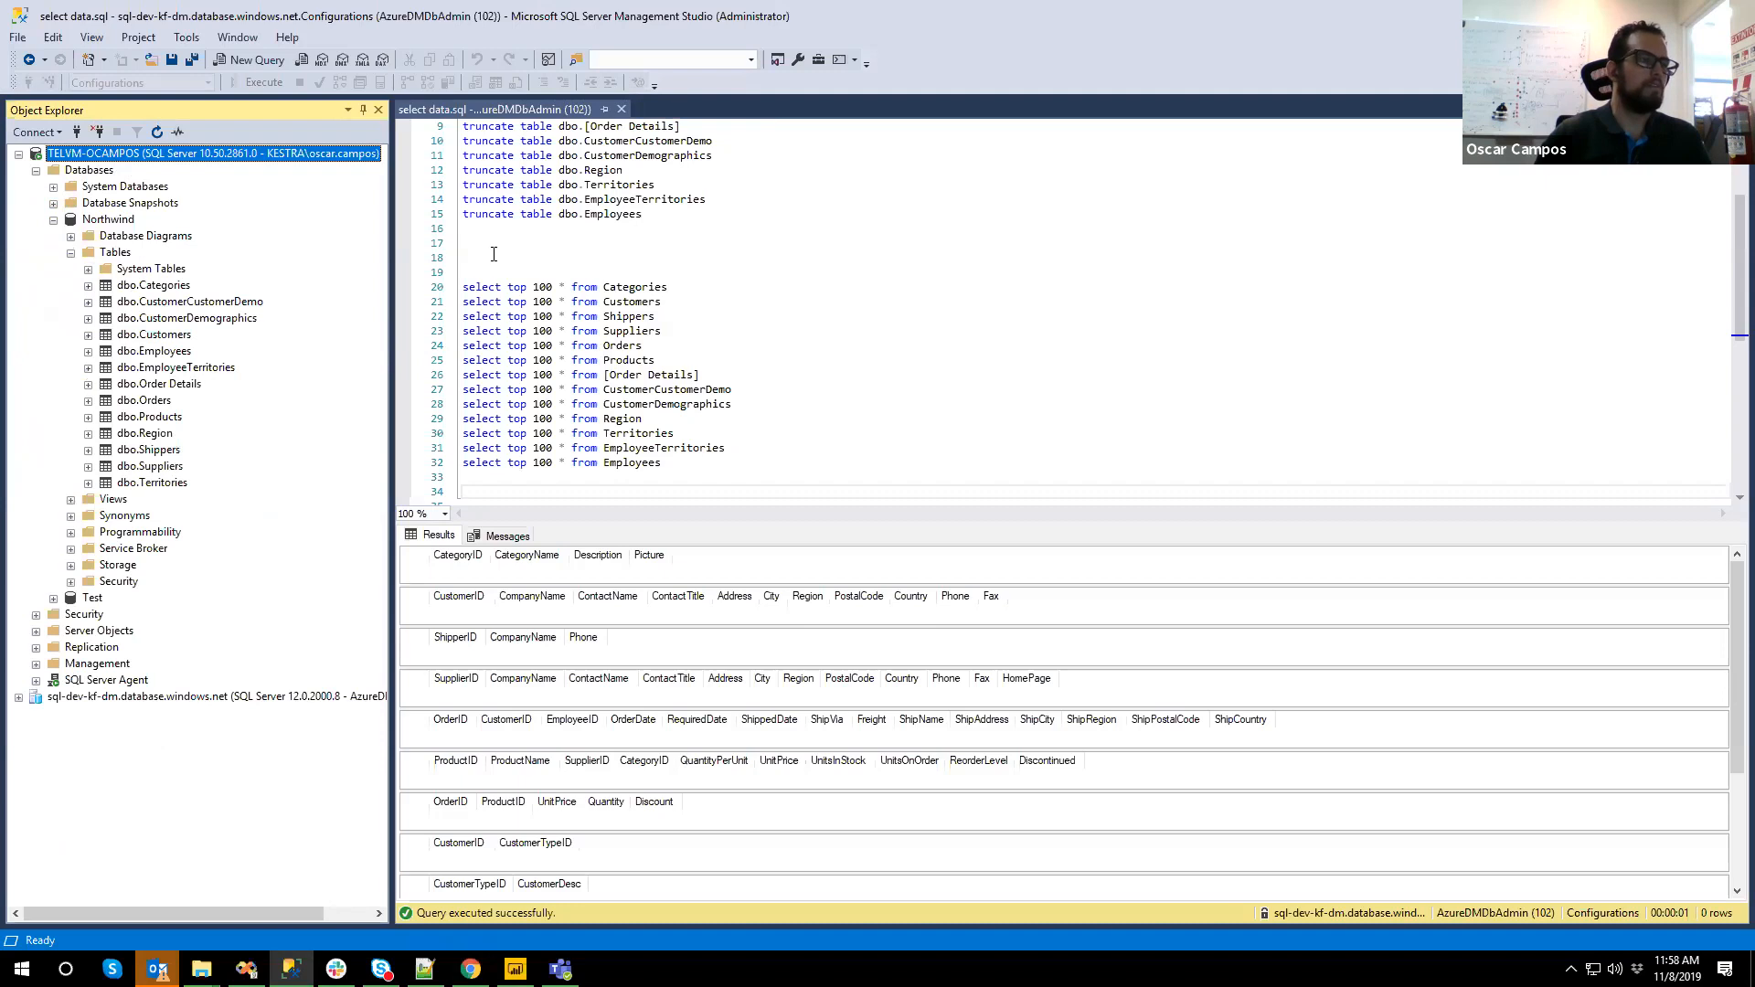
- Look over the truncate and select statements in the select data.sql script and collapse the Northwind database
scroll(507, 293, up, 1)
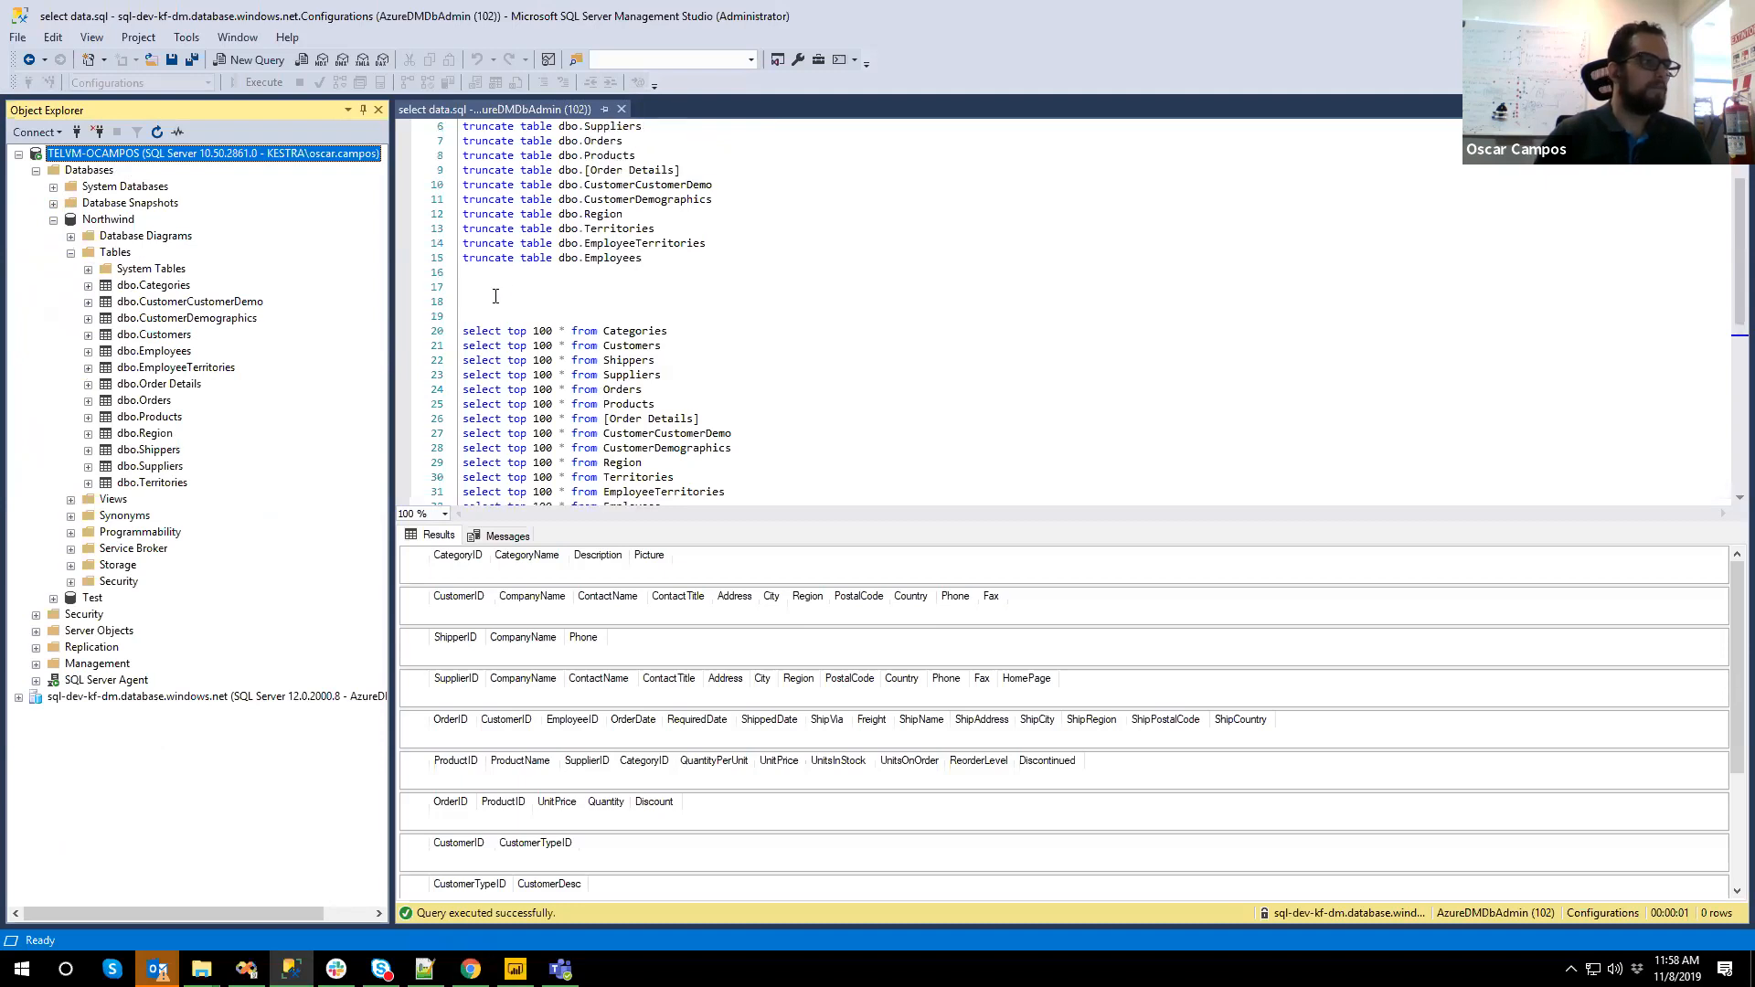
click(505, 298)
scroll(503, 293, down, 2)
scroll(503, 272, up, 1)
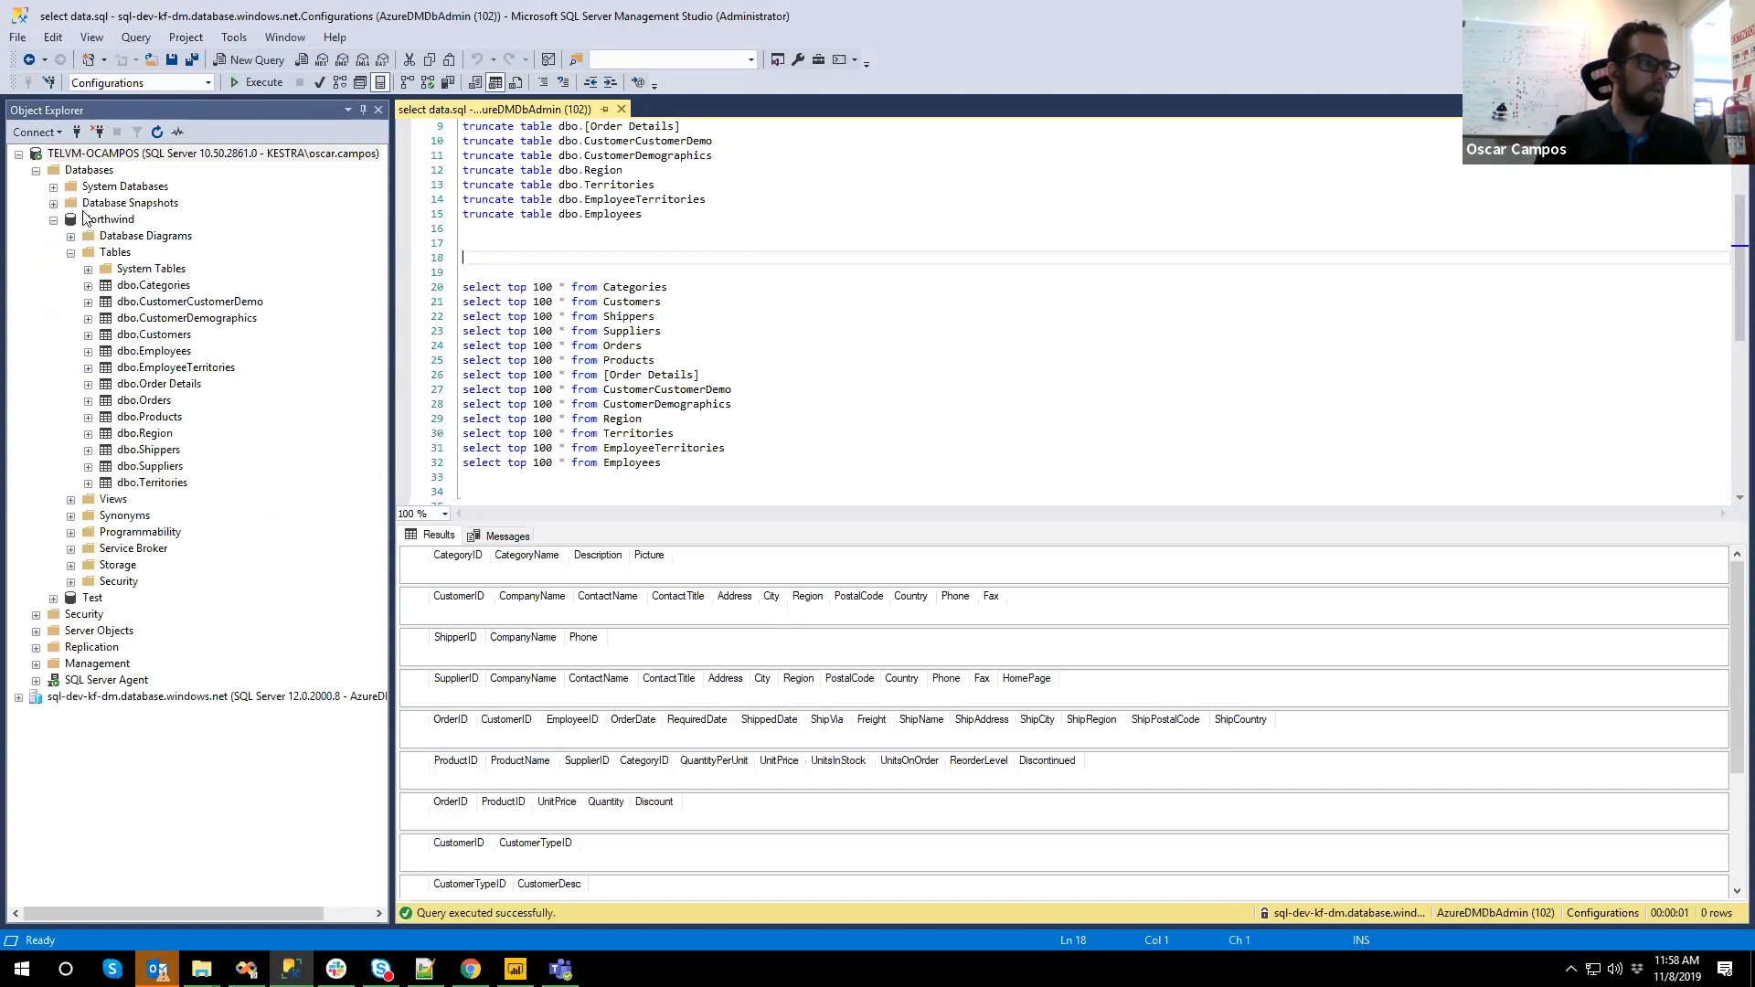
click(54, 220)
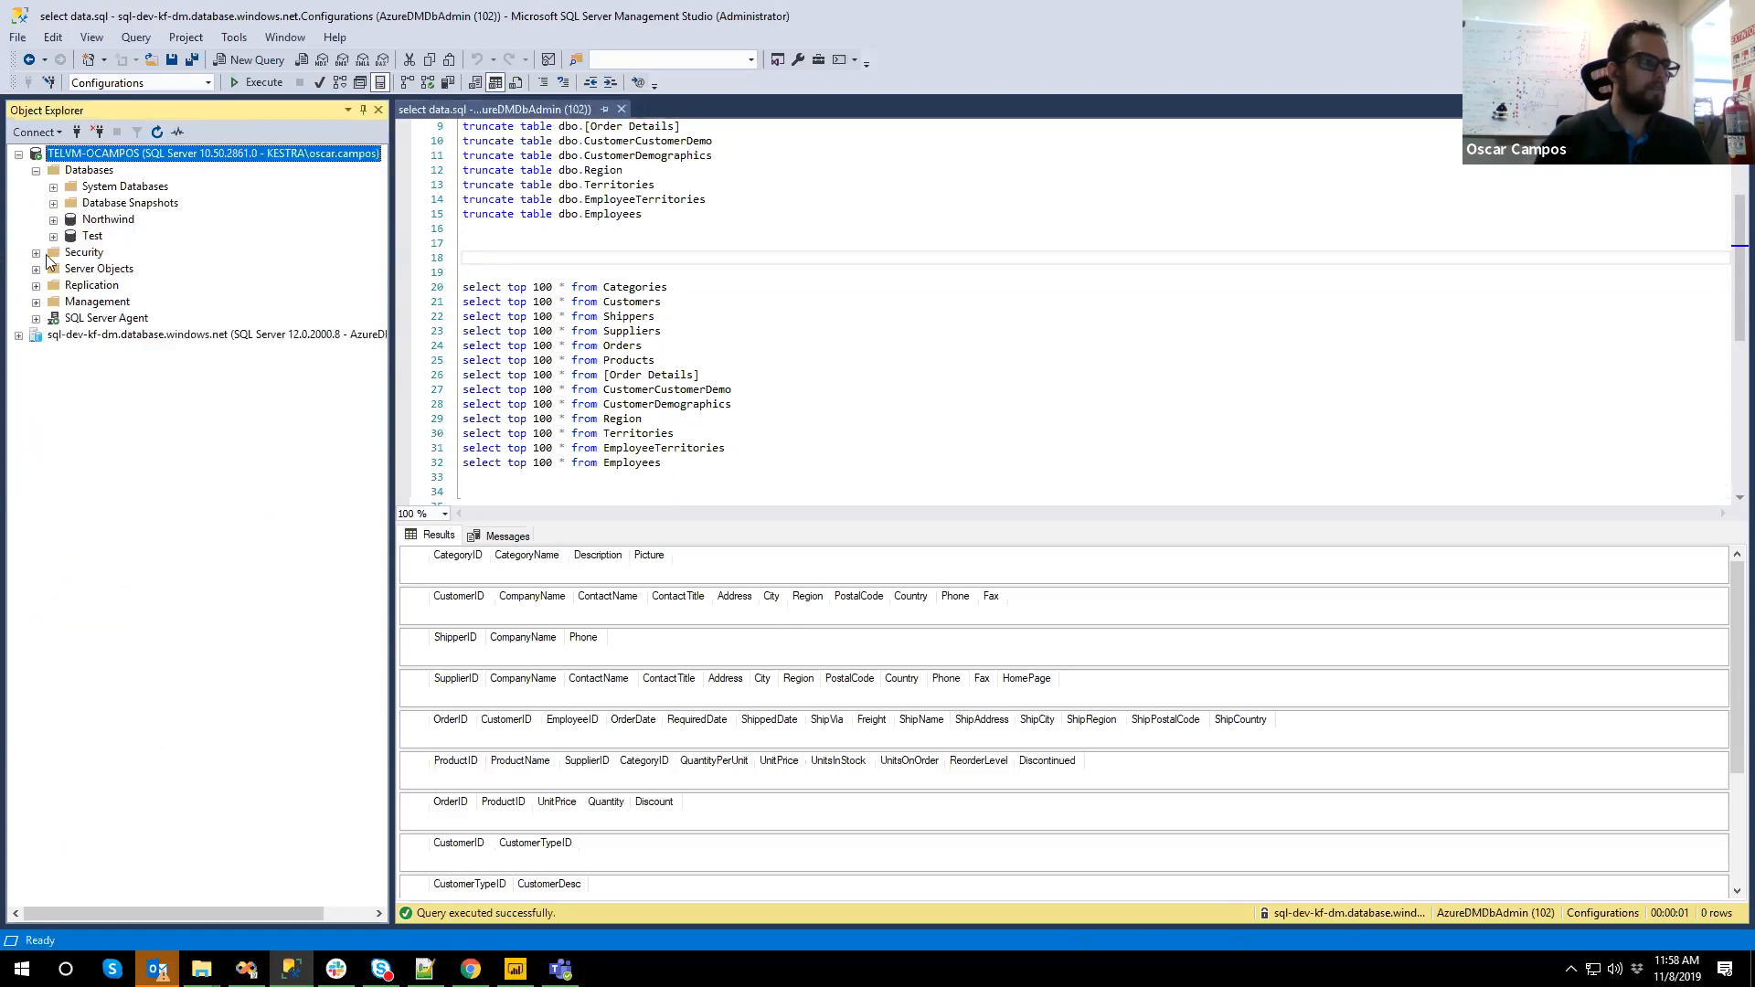
- Expand the Azure SQL server and review the Configurations database's tables, collapsing the database again
click(20, 335)
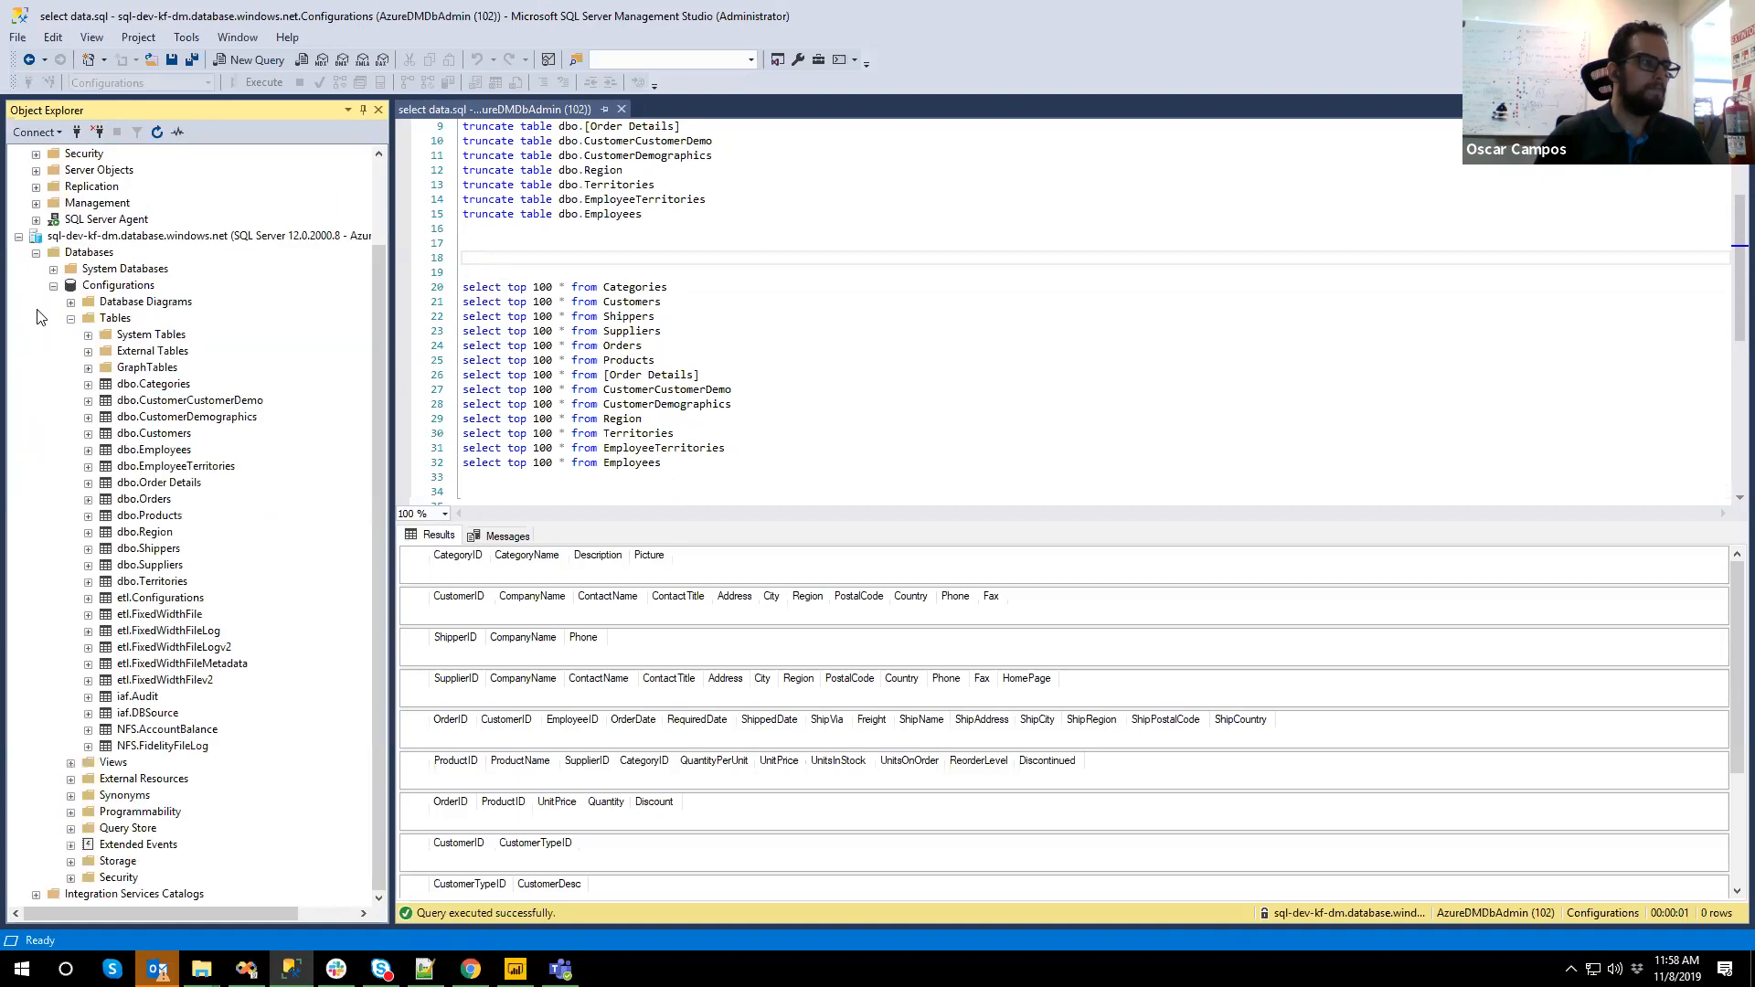
click(53, 286)
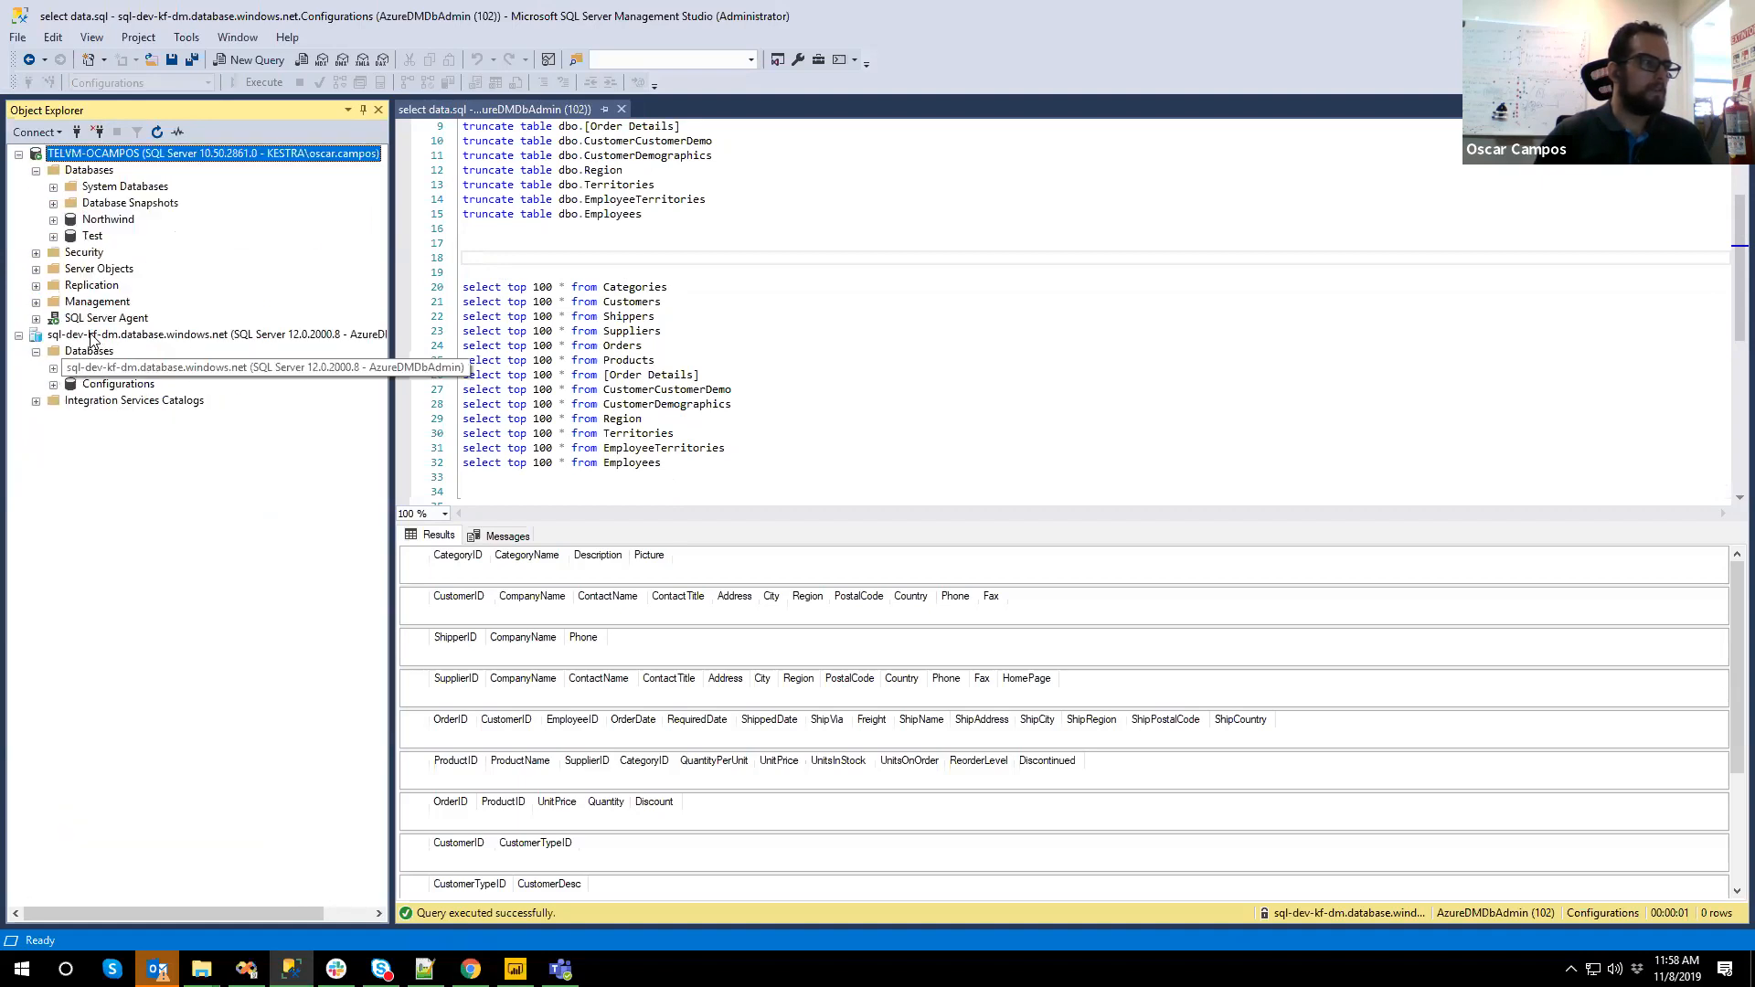
click(53, 384)
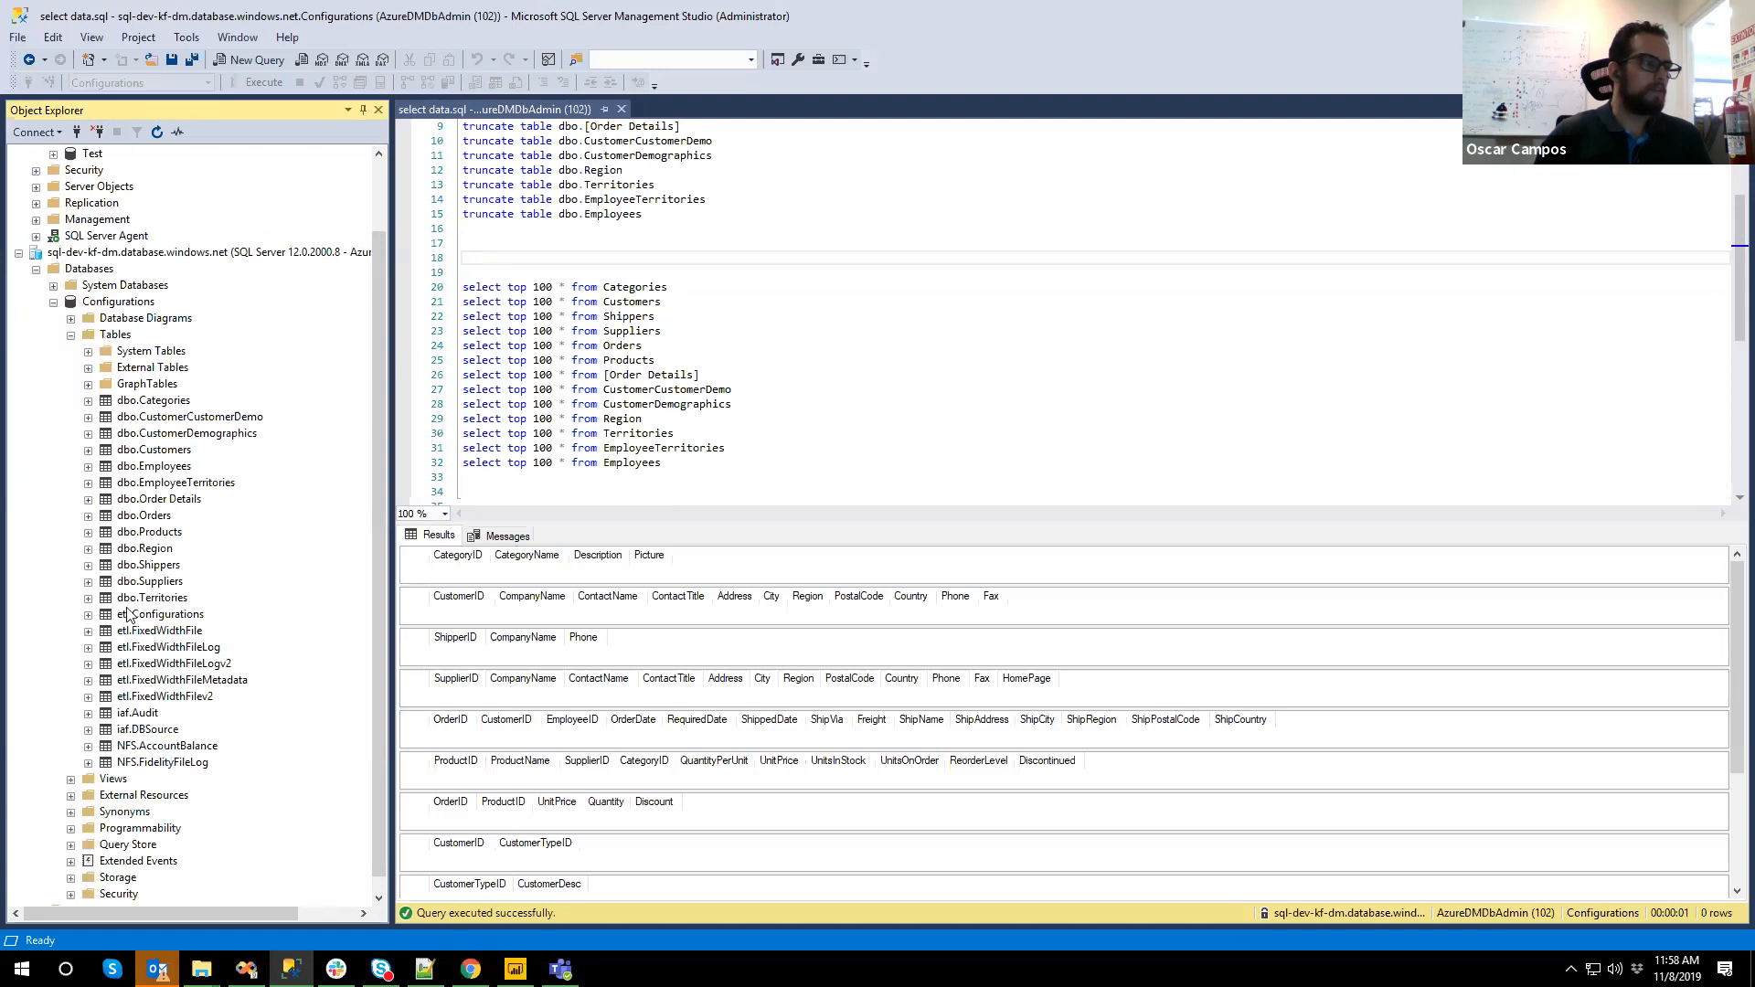
click(53, 302)
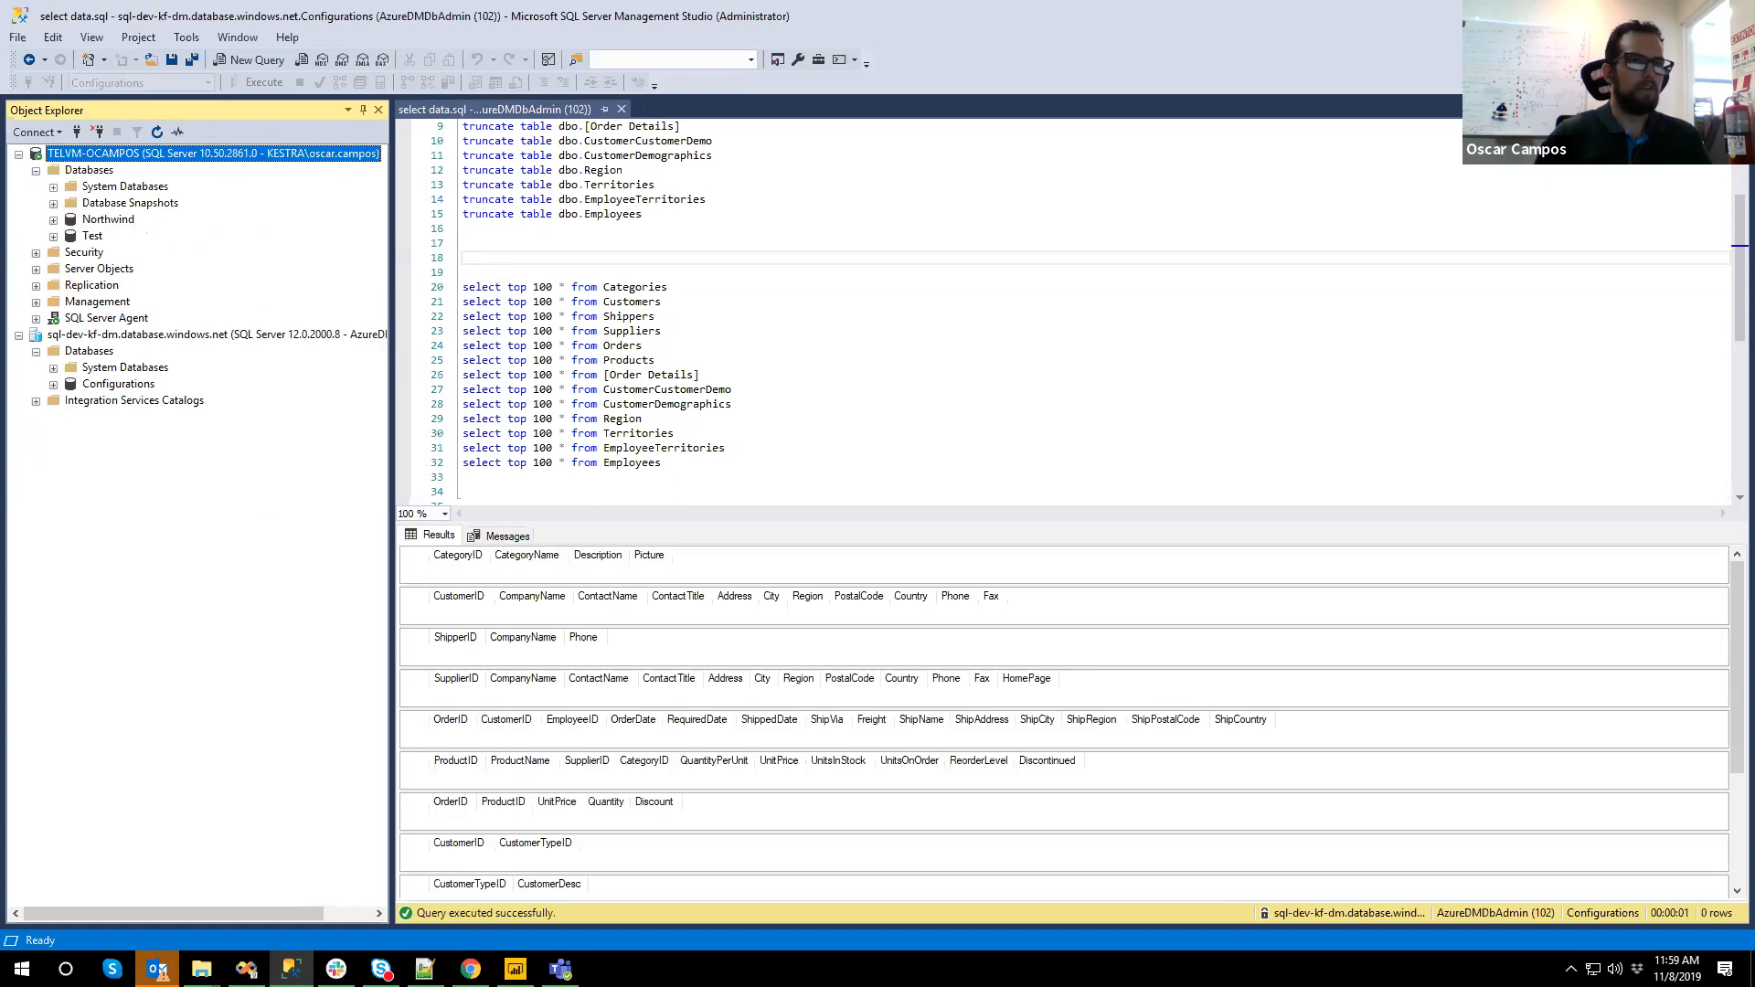
- Switch back to Azure Data Factory and review the integration runtimes, focusing on AutoResolveIntegrationRuntime
key(alt+Tab)
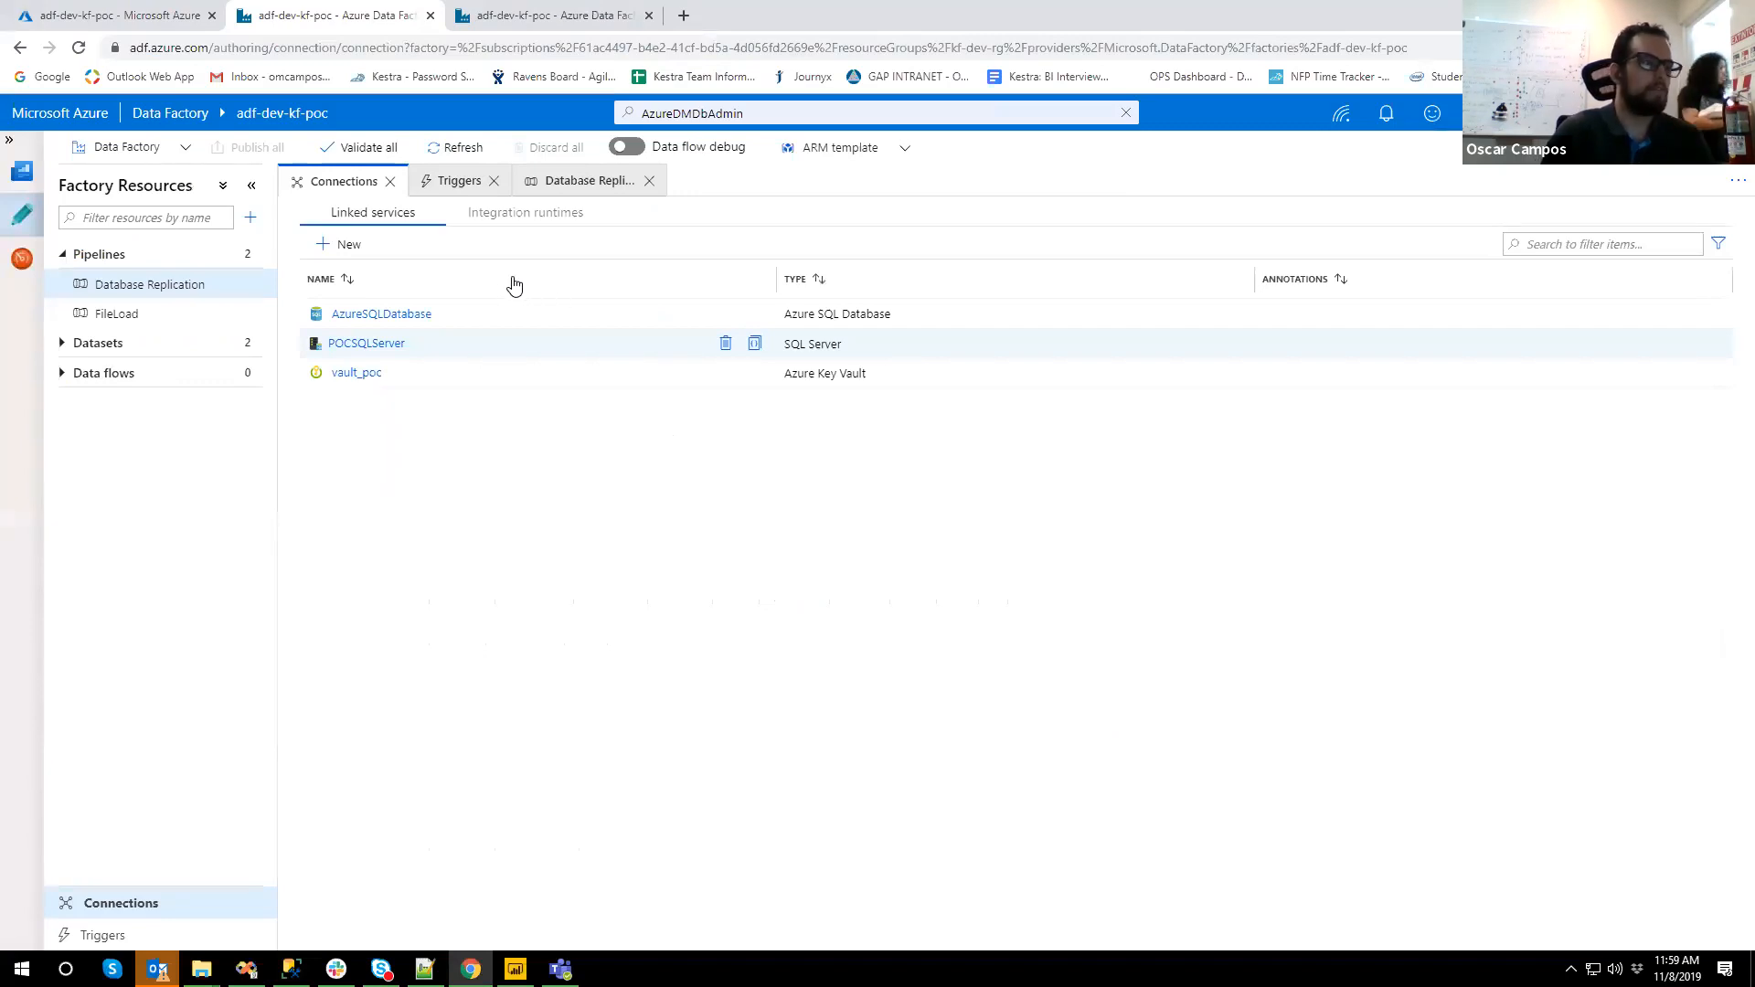
click(536, 219)
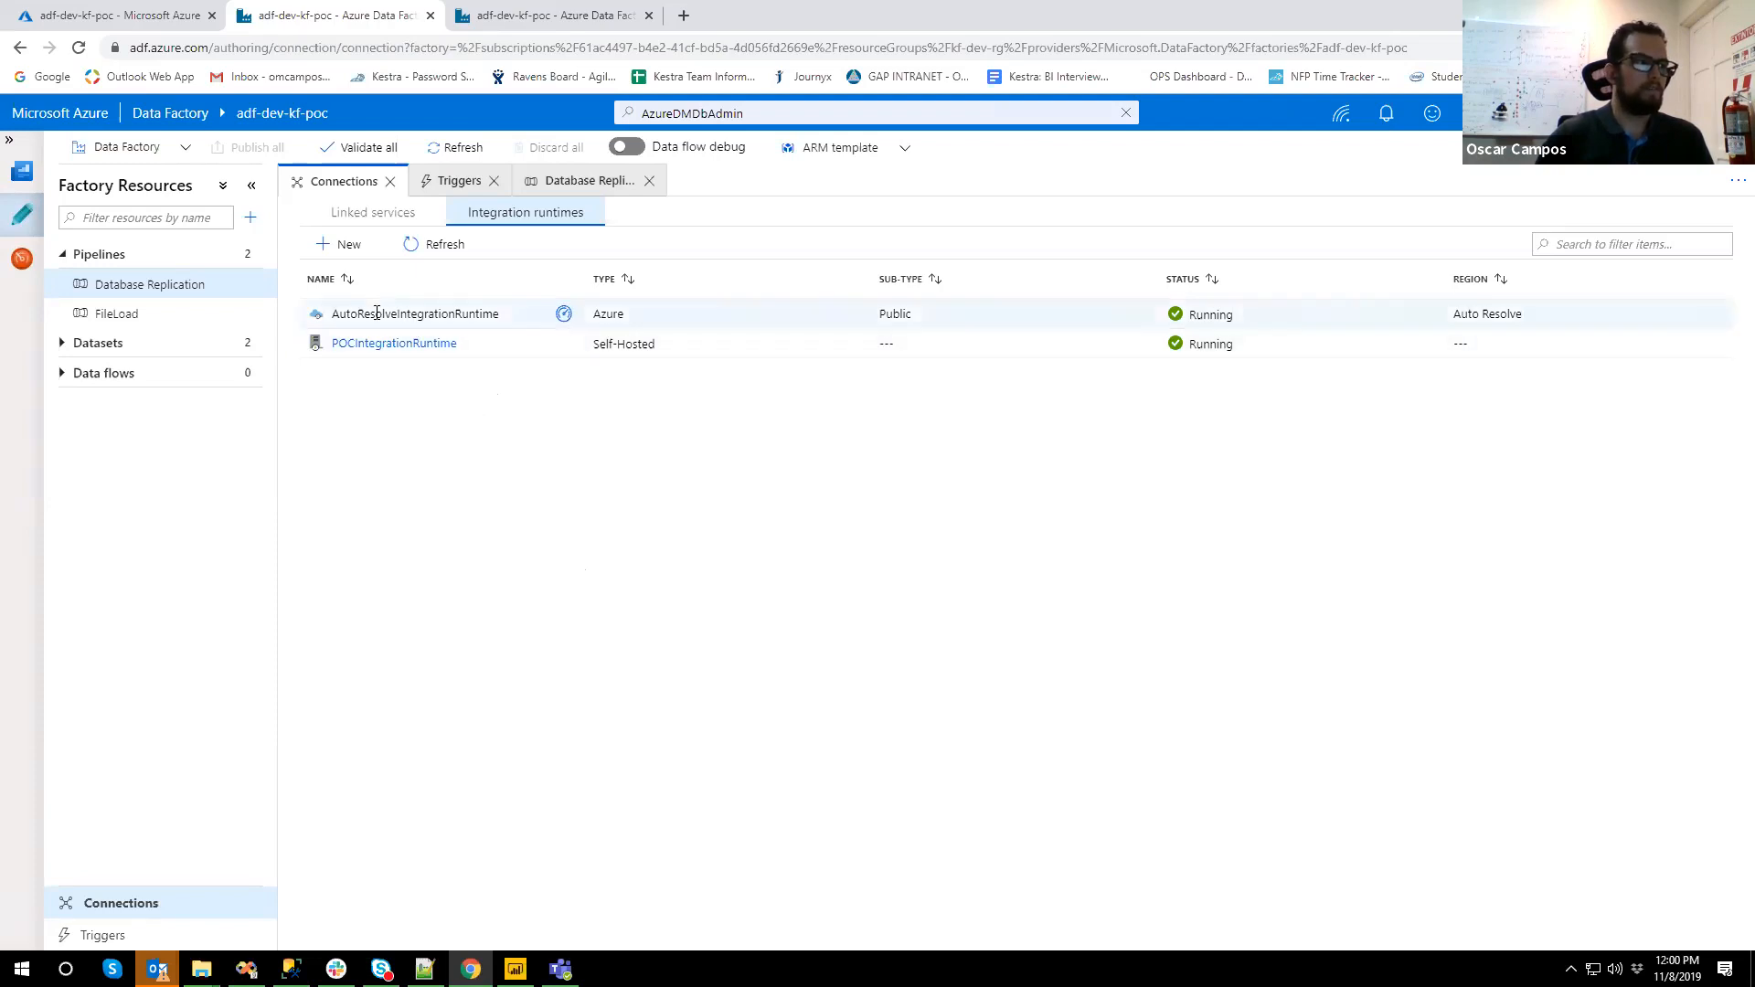
drag(335, 315, 494, 361)
click(483, 373)
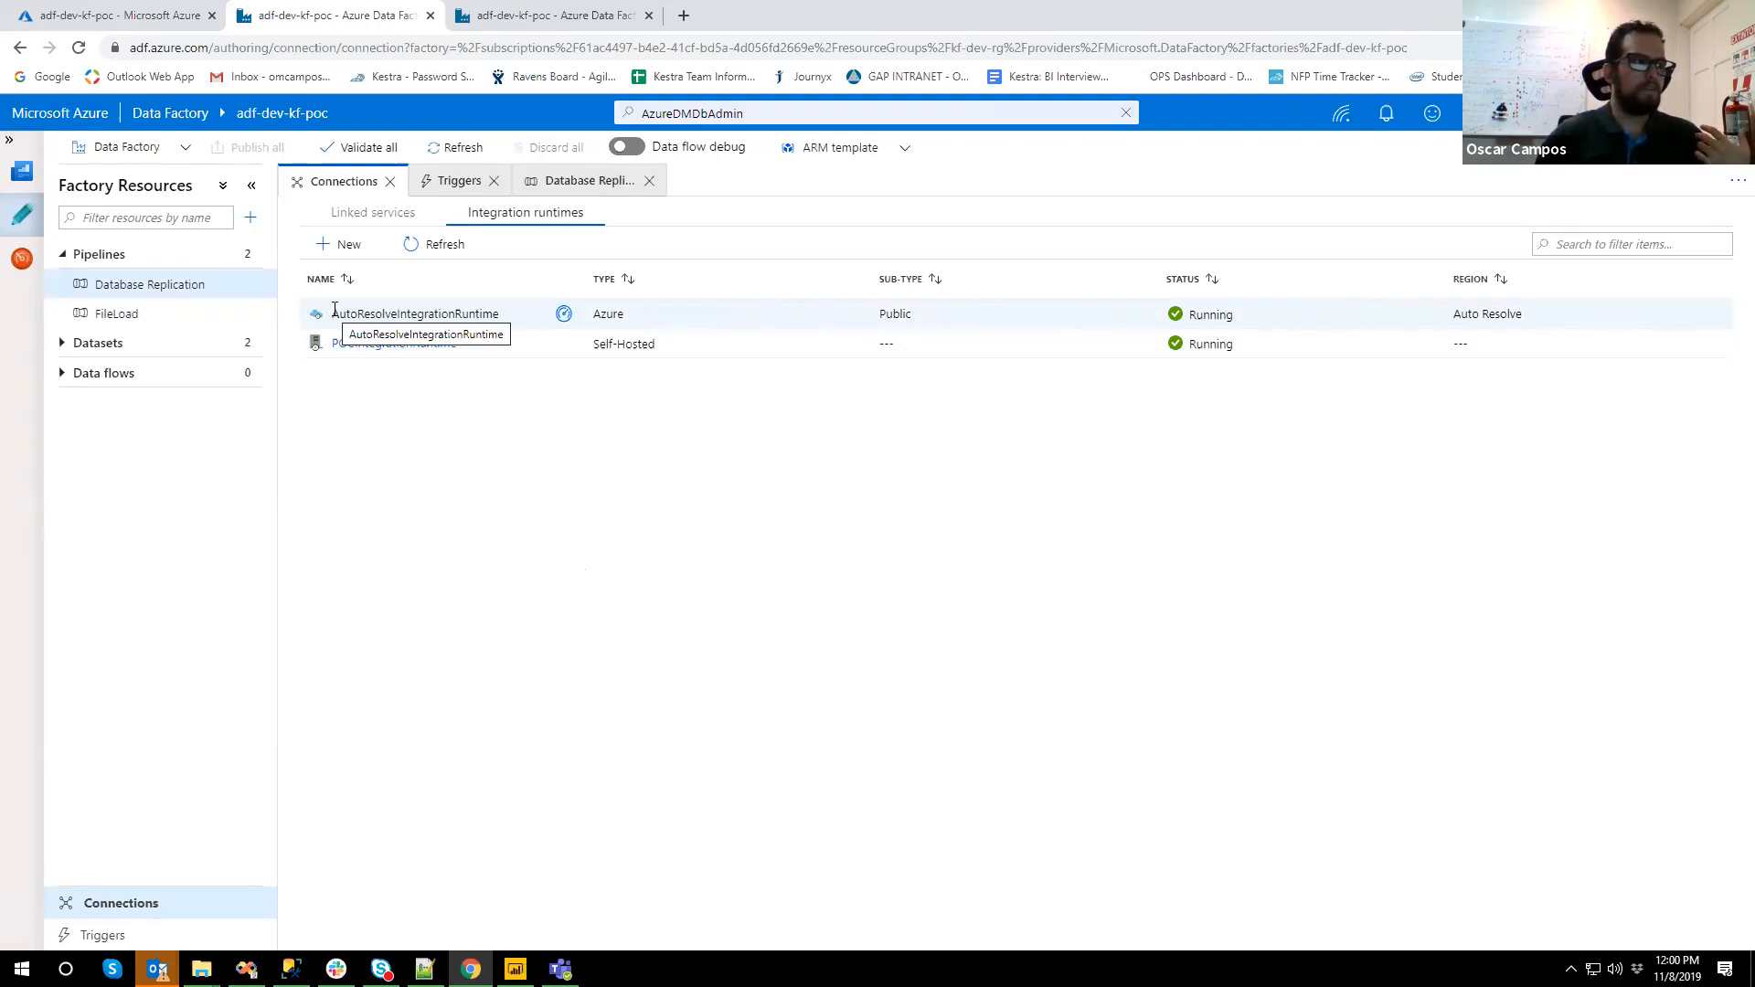
drag(334, 313, 412, 315)
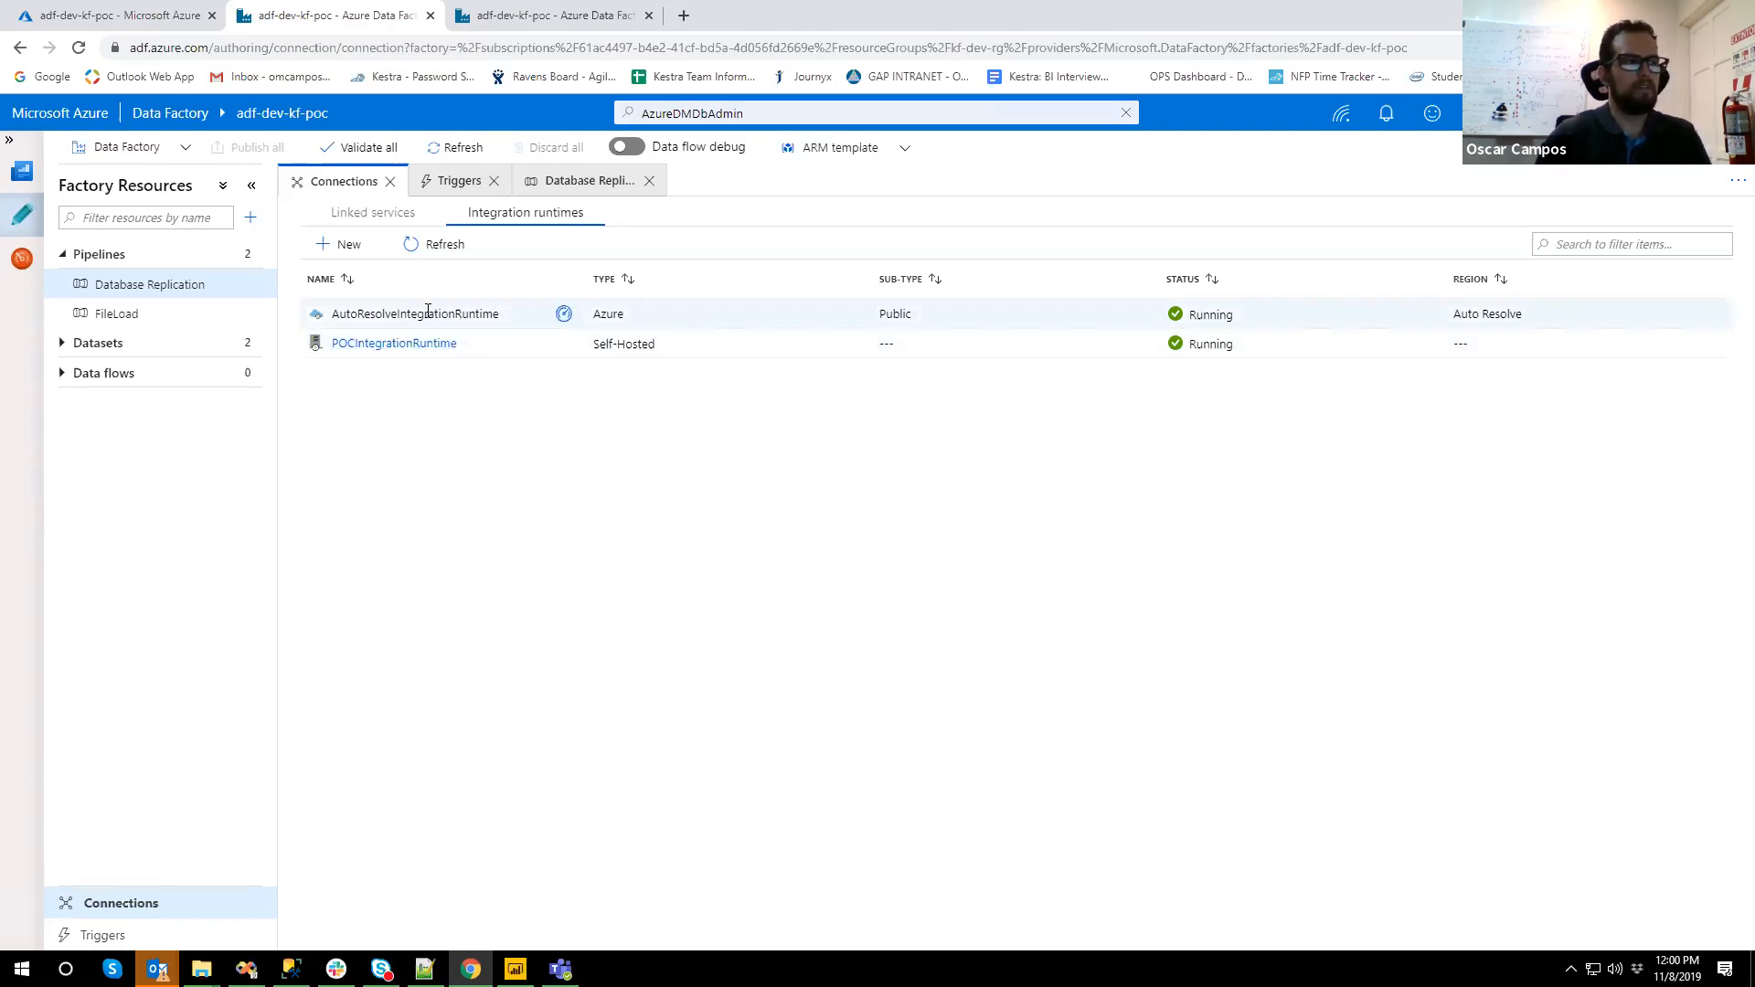
- Return to the linked services list and review the AzureSQLDatabase, POCSQLServer and vault_poc entries with their types
click(384, 216)
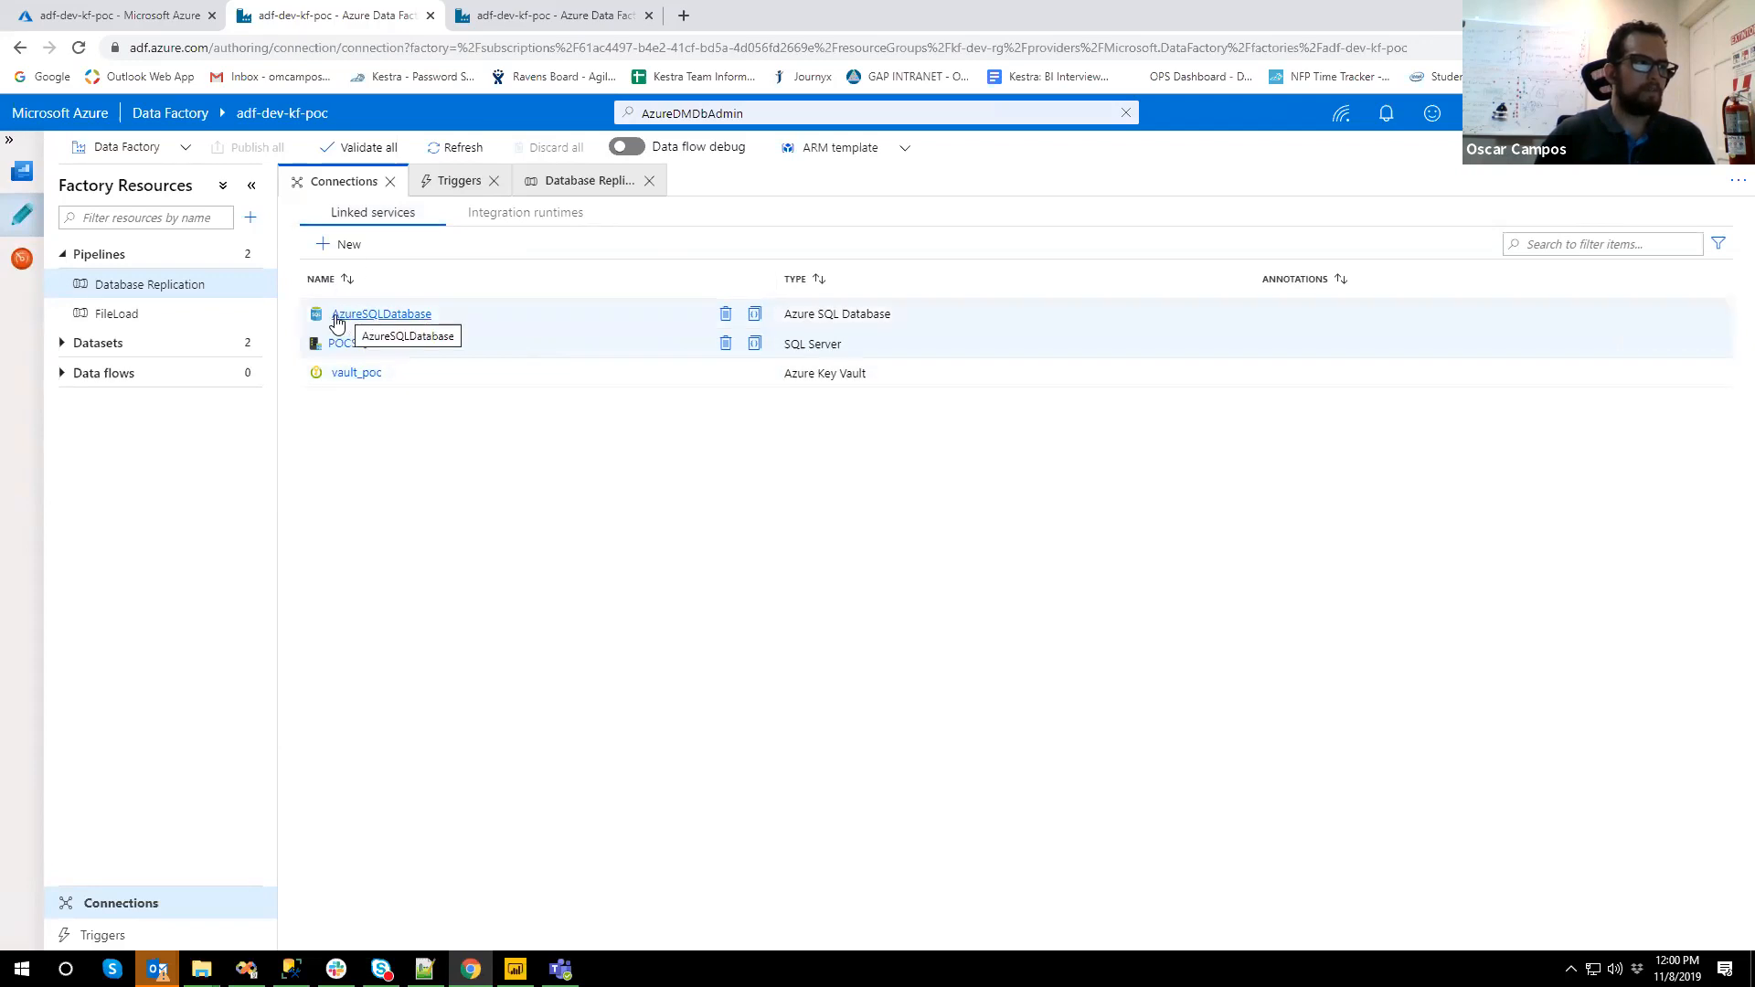
click(467, 322)
click(424, 345)
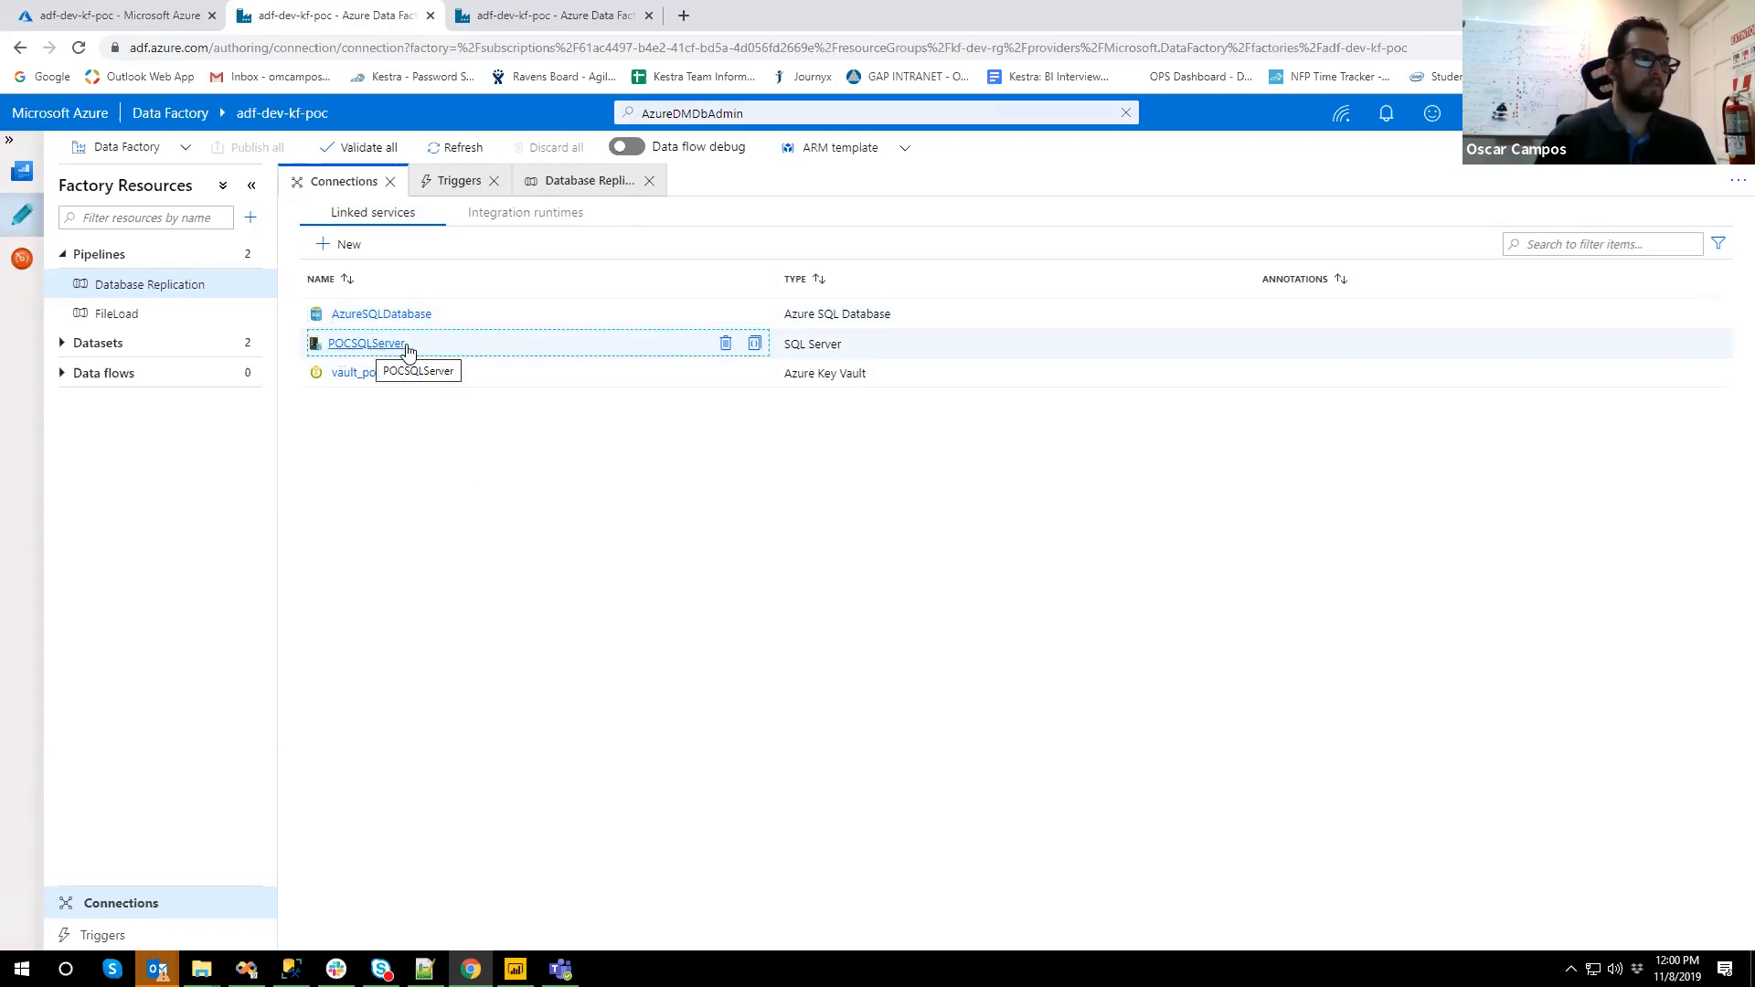
click(397, 384)
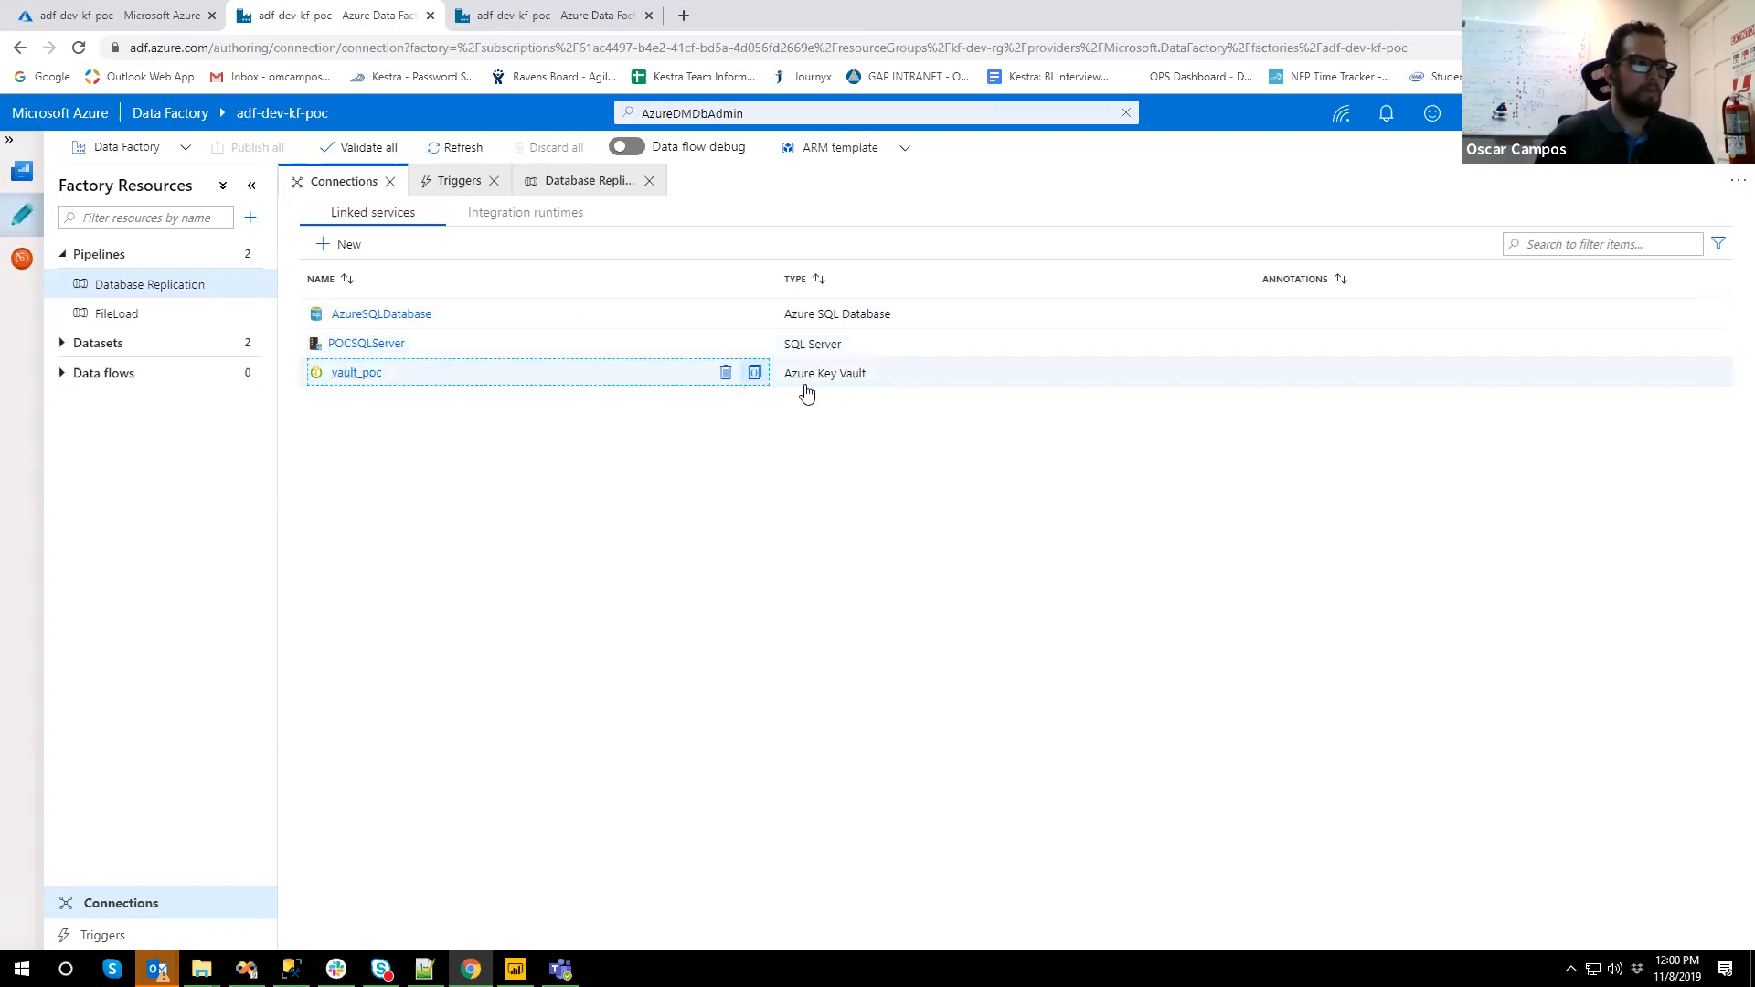
click(779, 280)
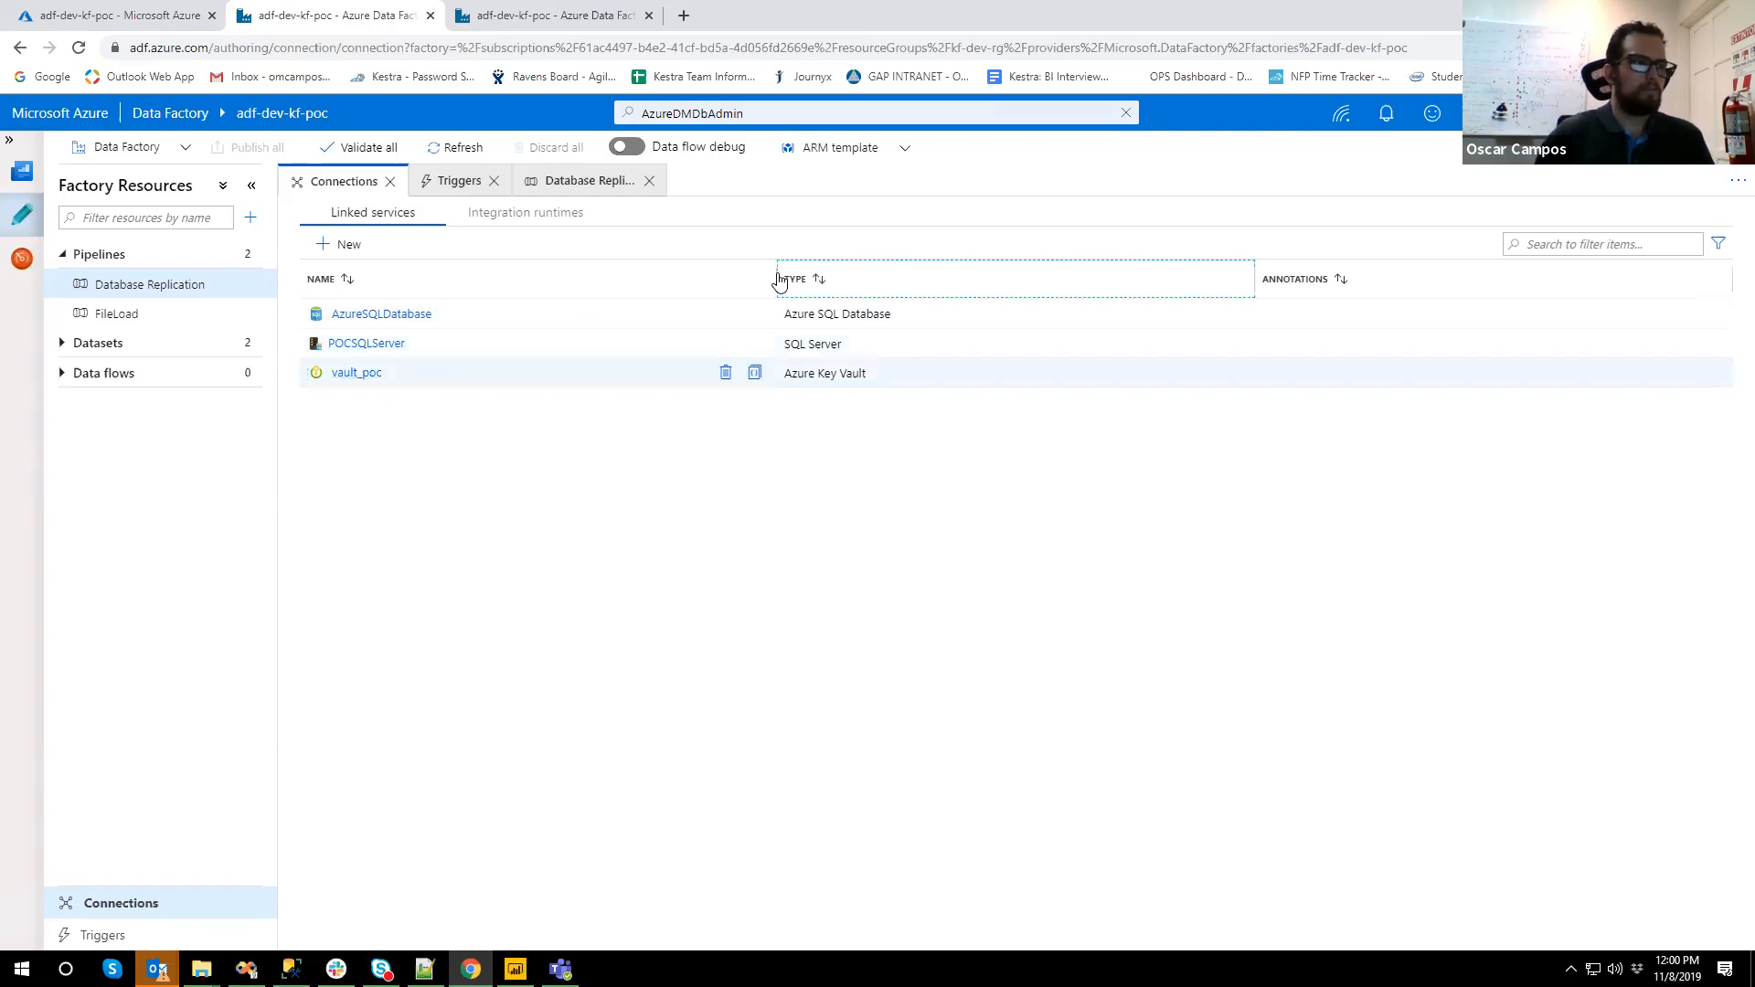
drag(775, 309, 772, 425)
click(773, 425)
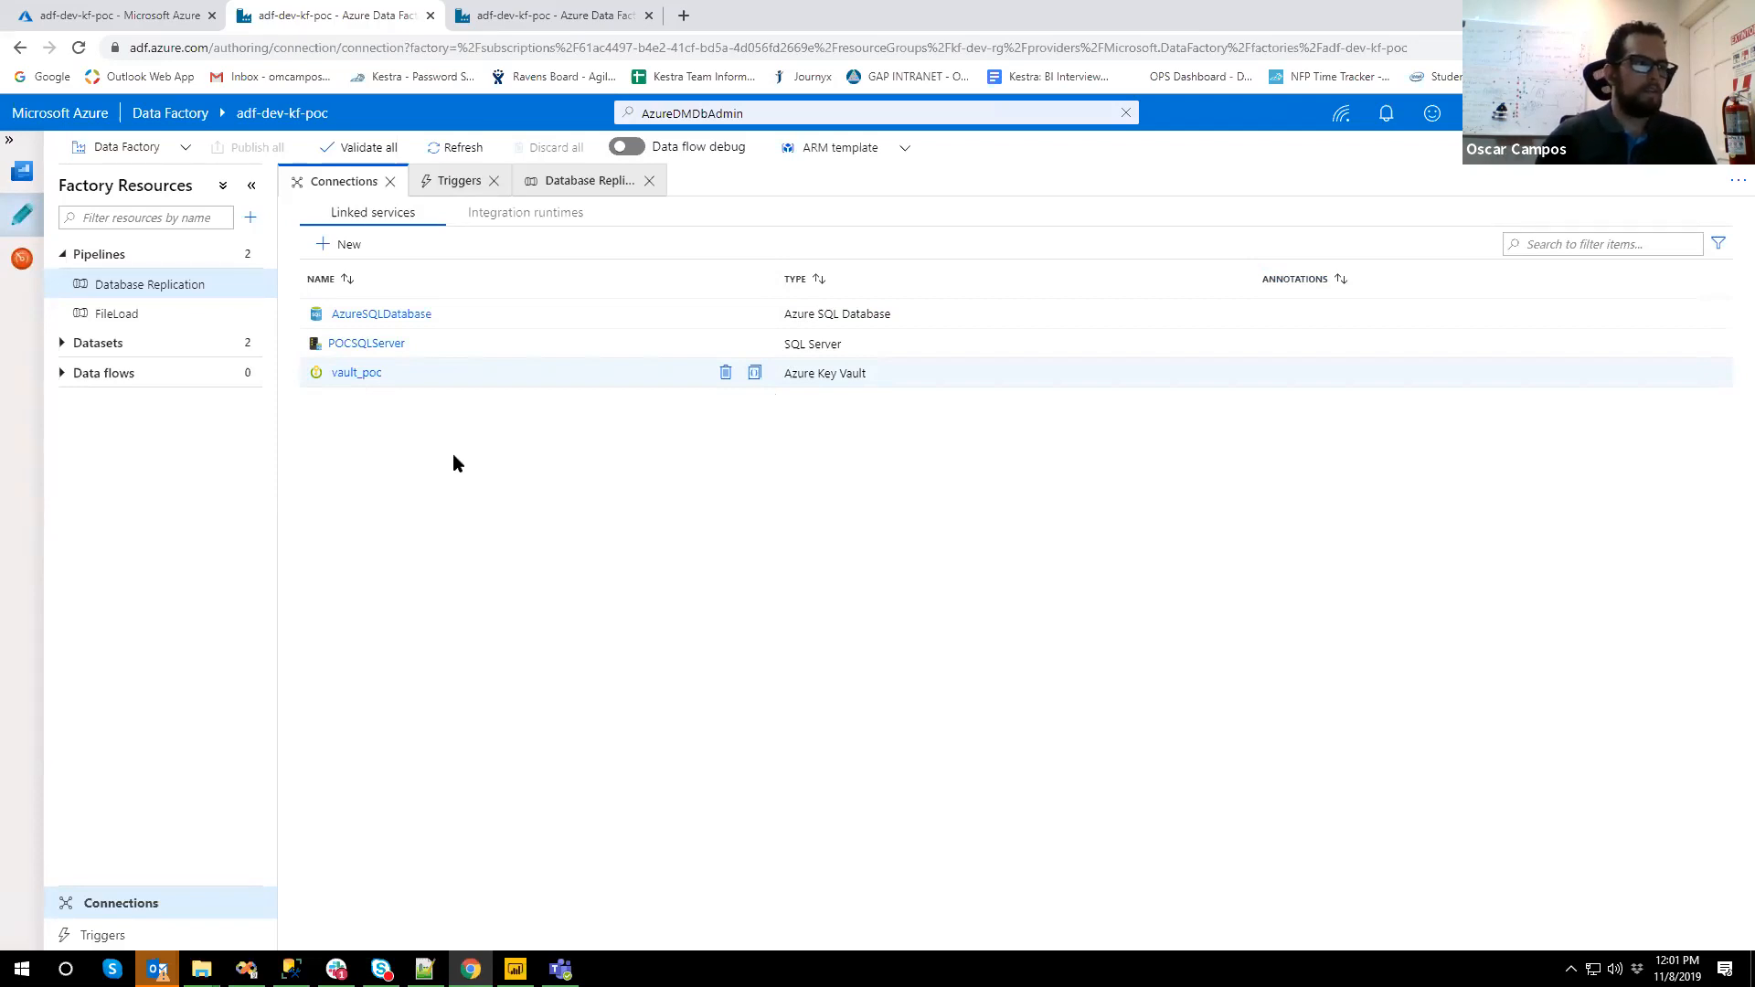
- View the settings of the vault_poc Azure Key Vault linked service and close them without changes
click(375, 375)
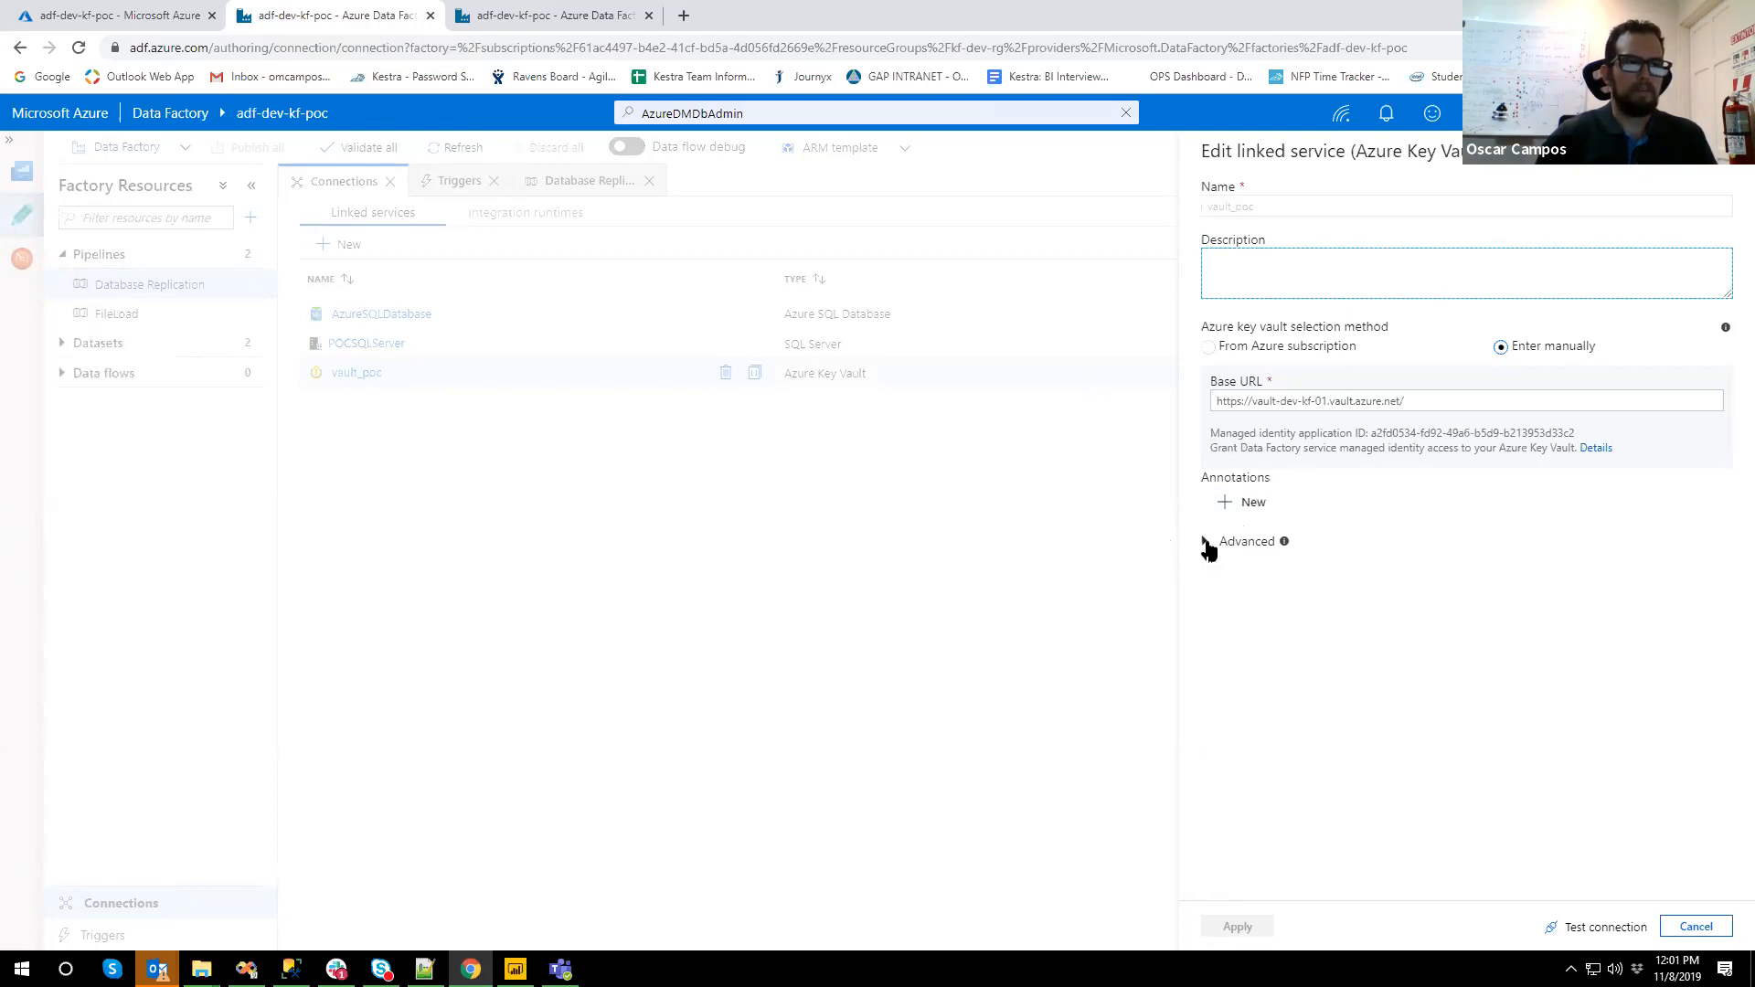
click(343, 350)
click(1665, 928)
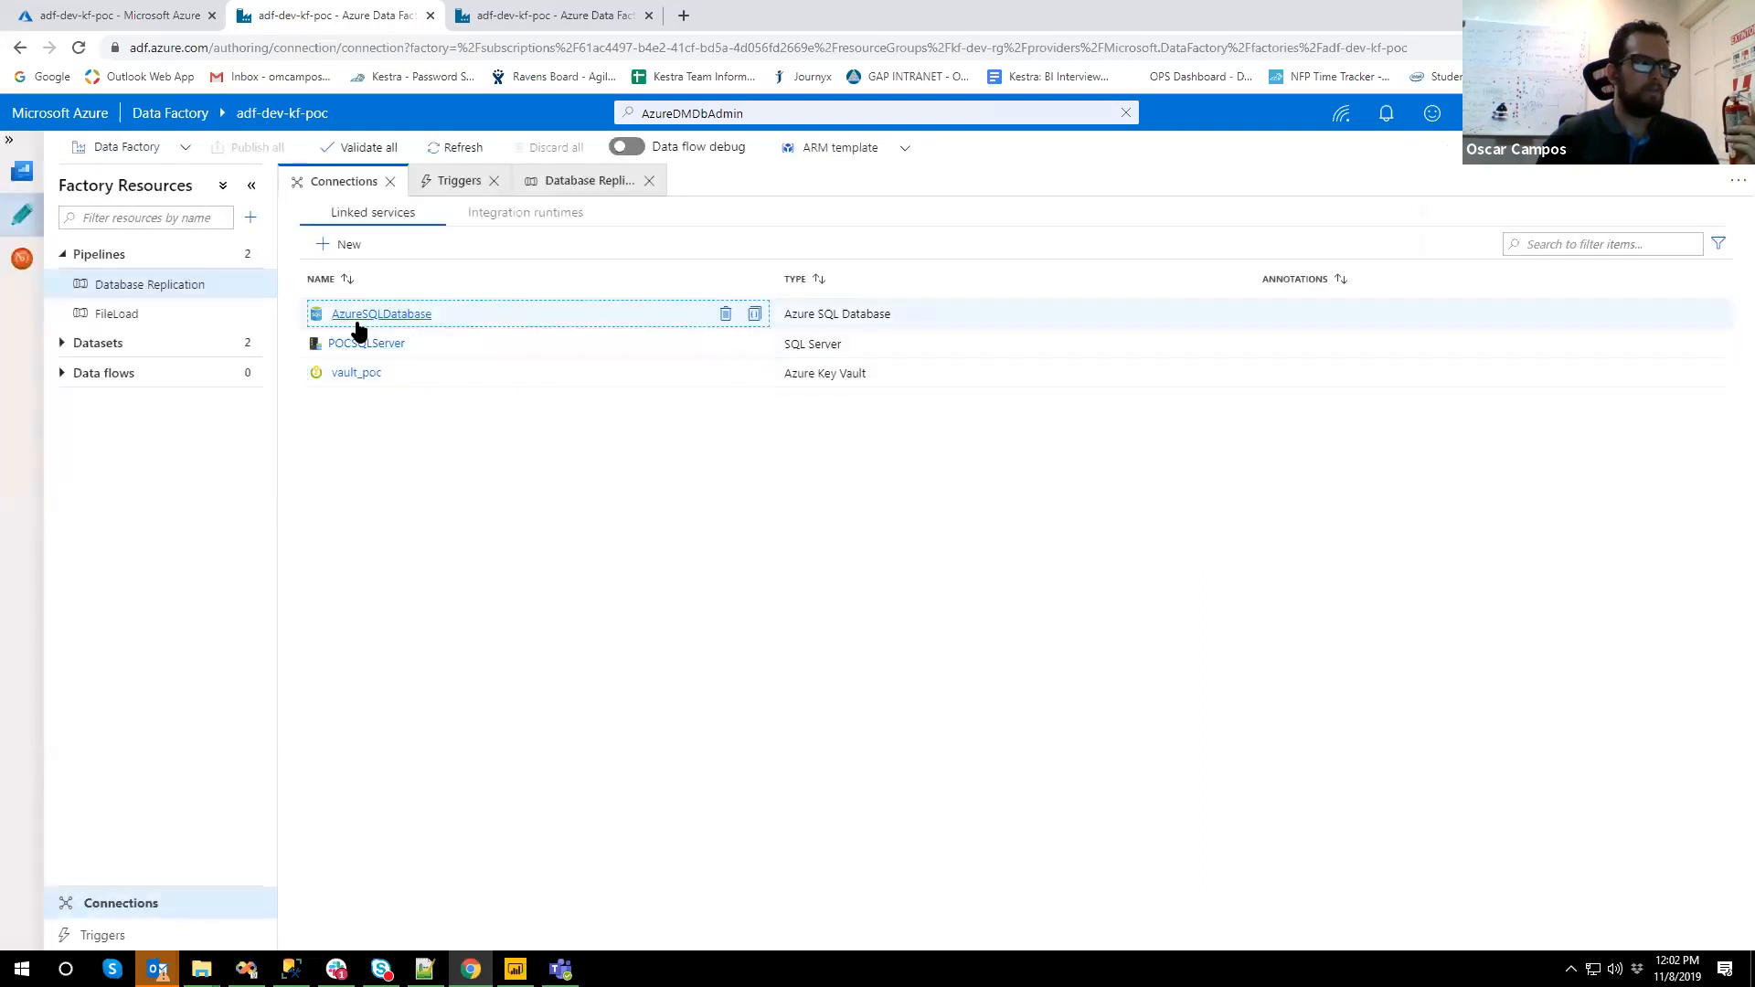
- Inspect AzureSQLDatabase's connection string options with manual entry and SQL authentication, cancelling the edit without applying it
click(357, 319)
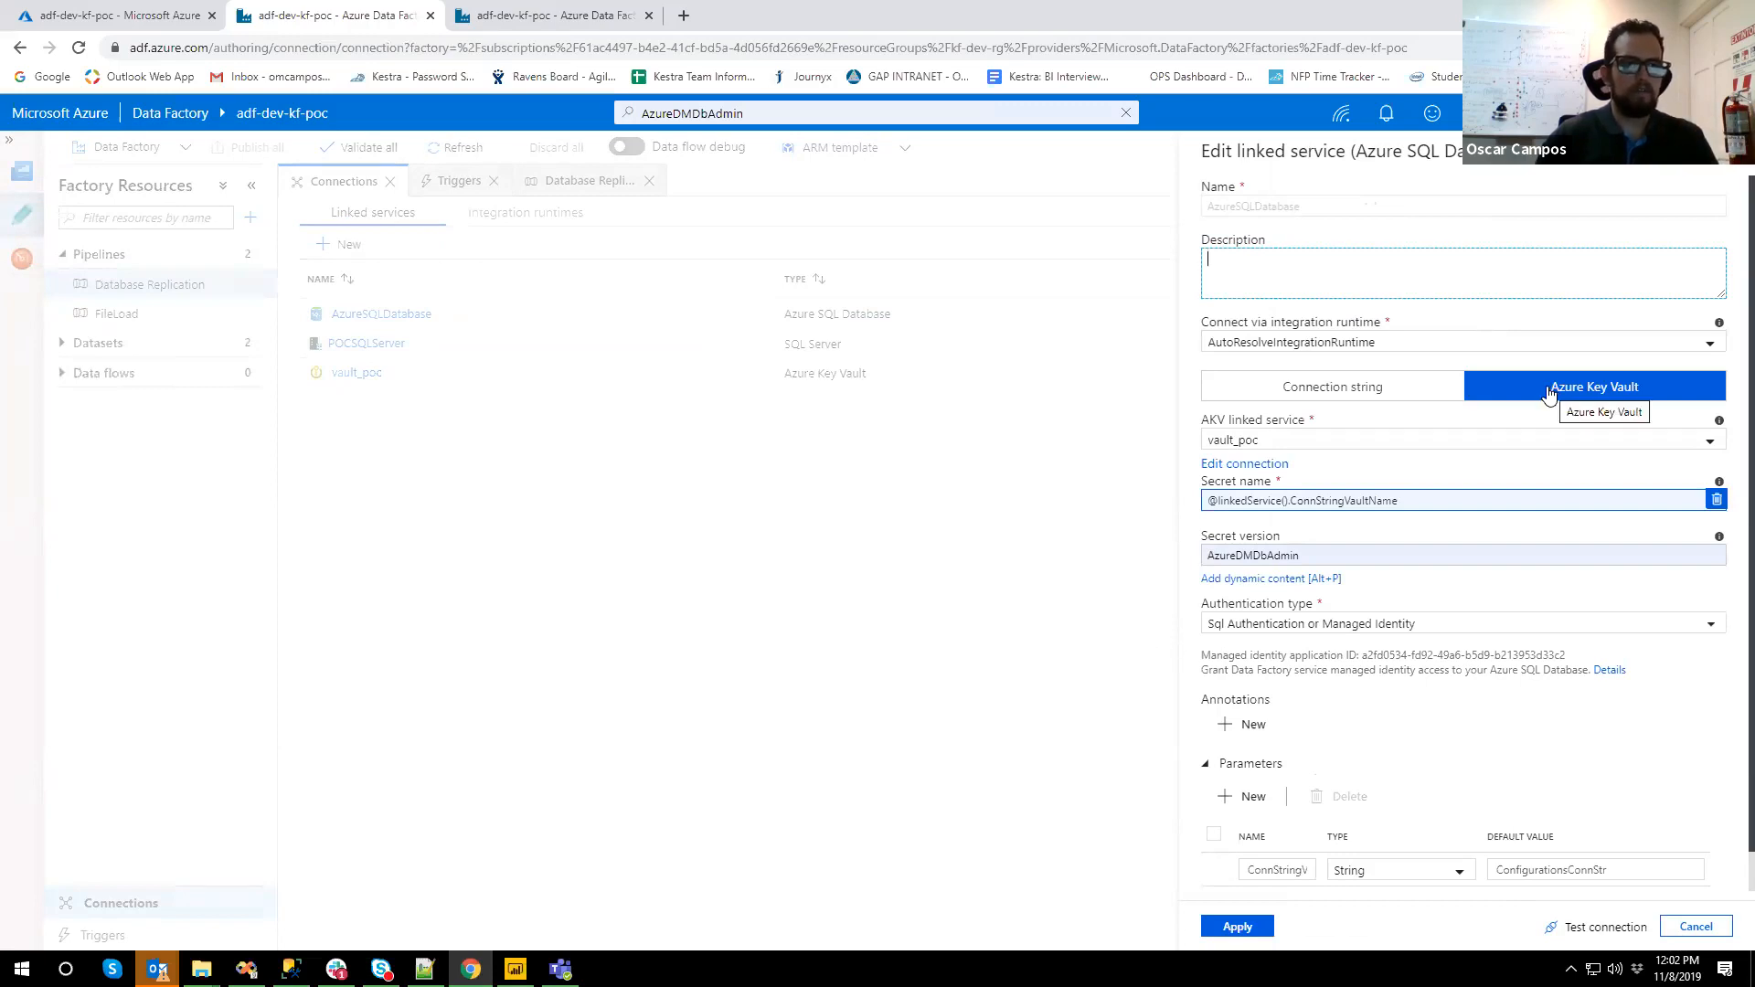
click(1316, 399)
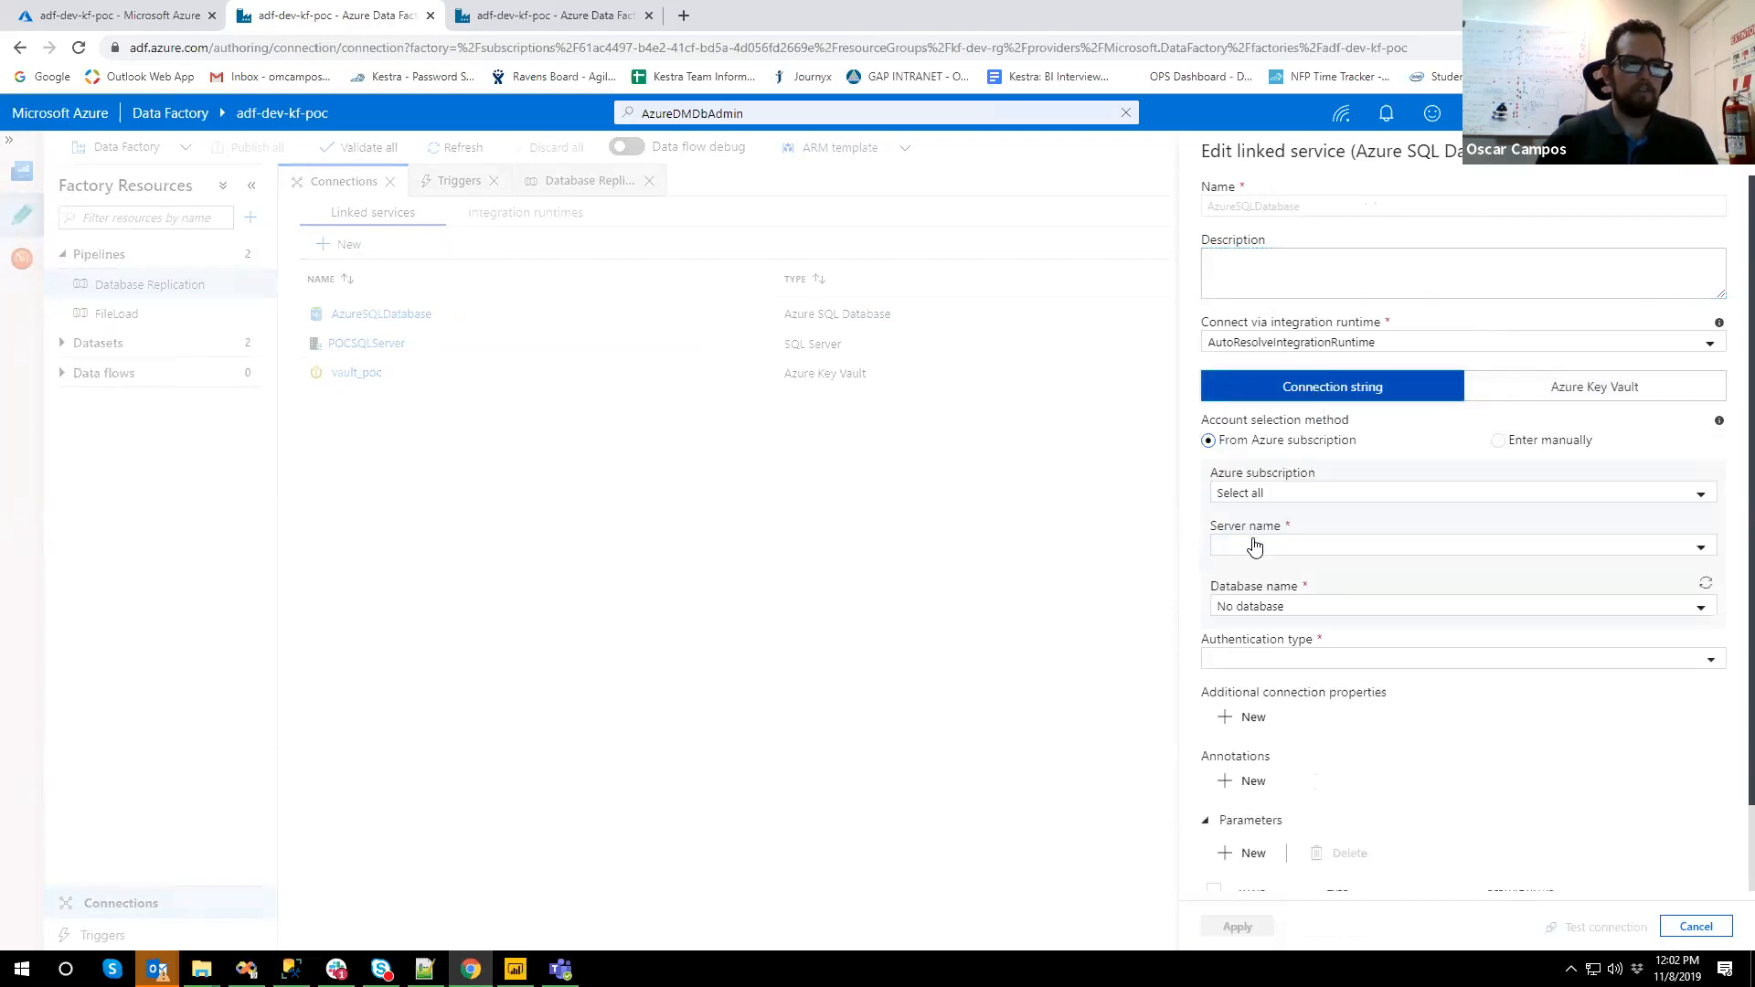
scroll(1254, 546, down, 2)
scroll(1256, 530, up, 2)
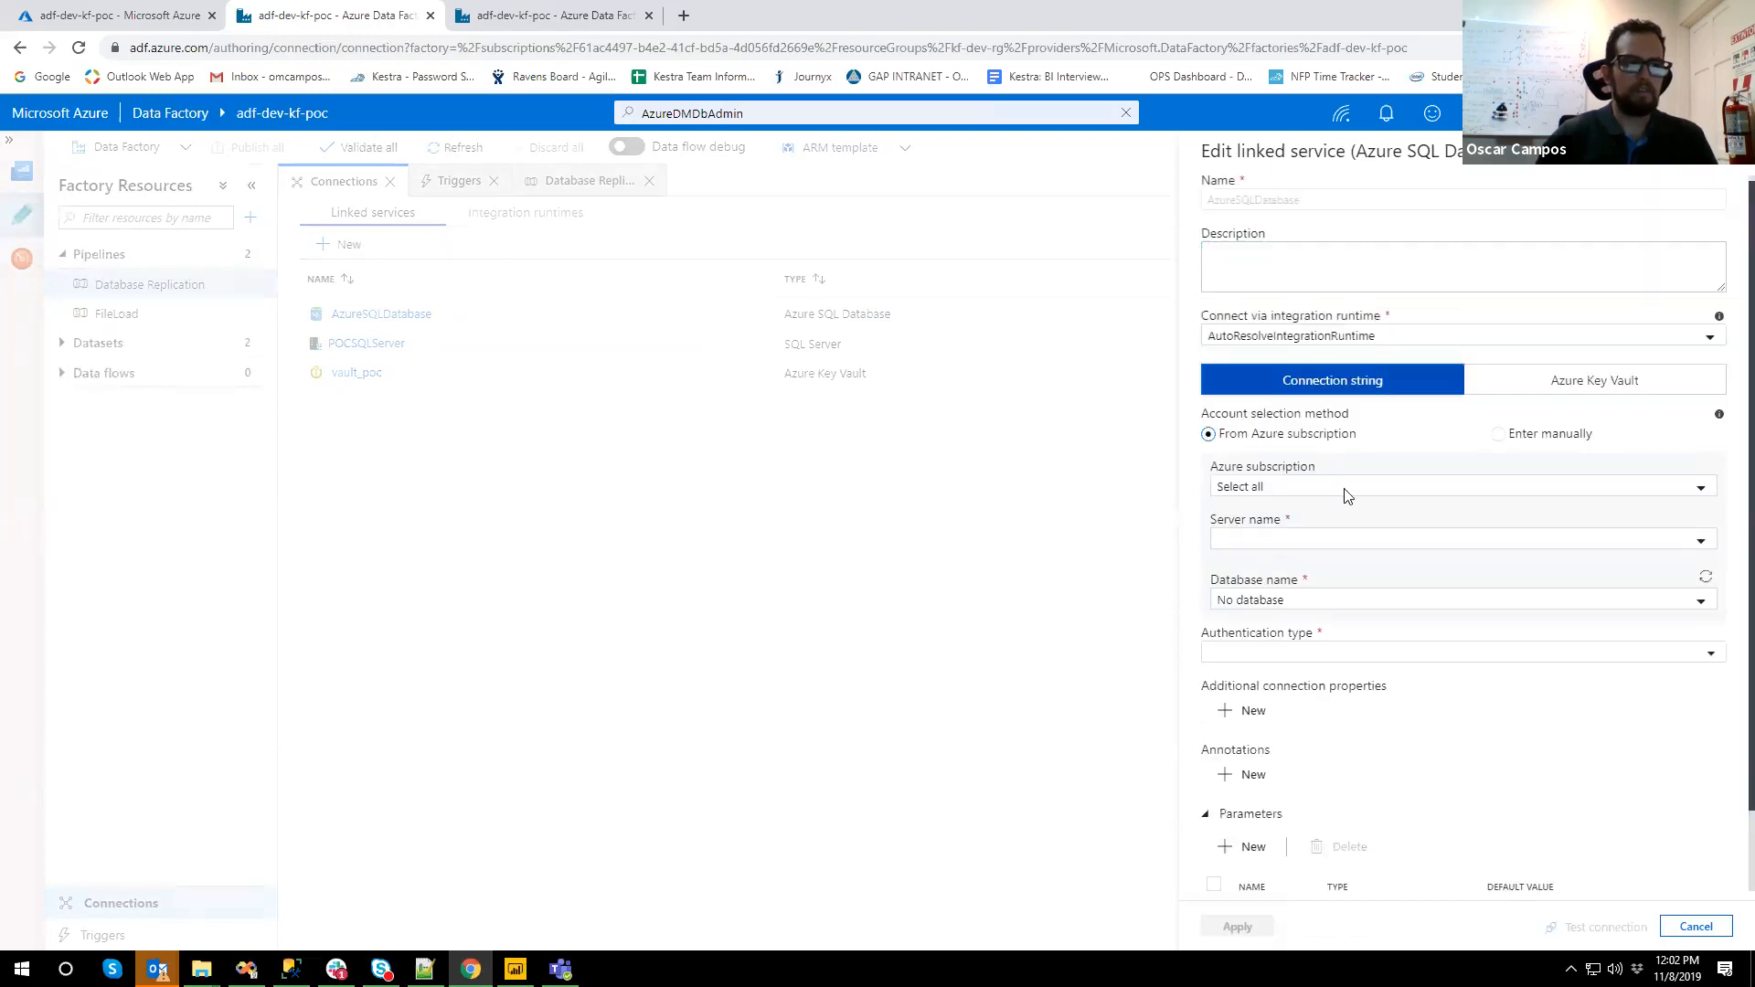
click(1500, 437)
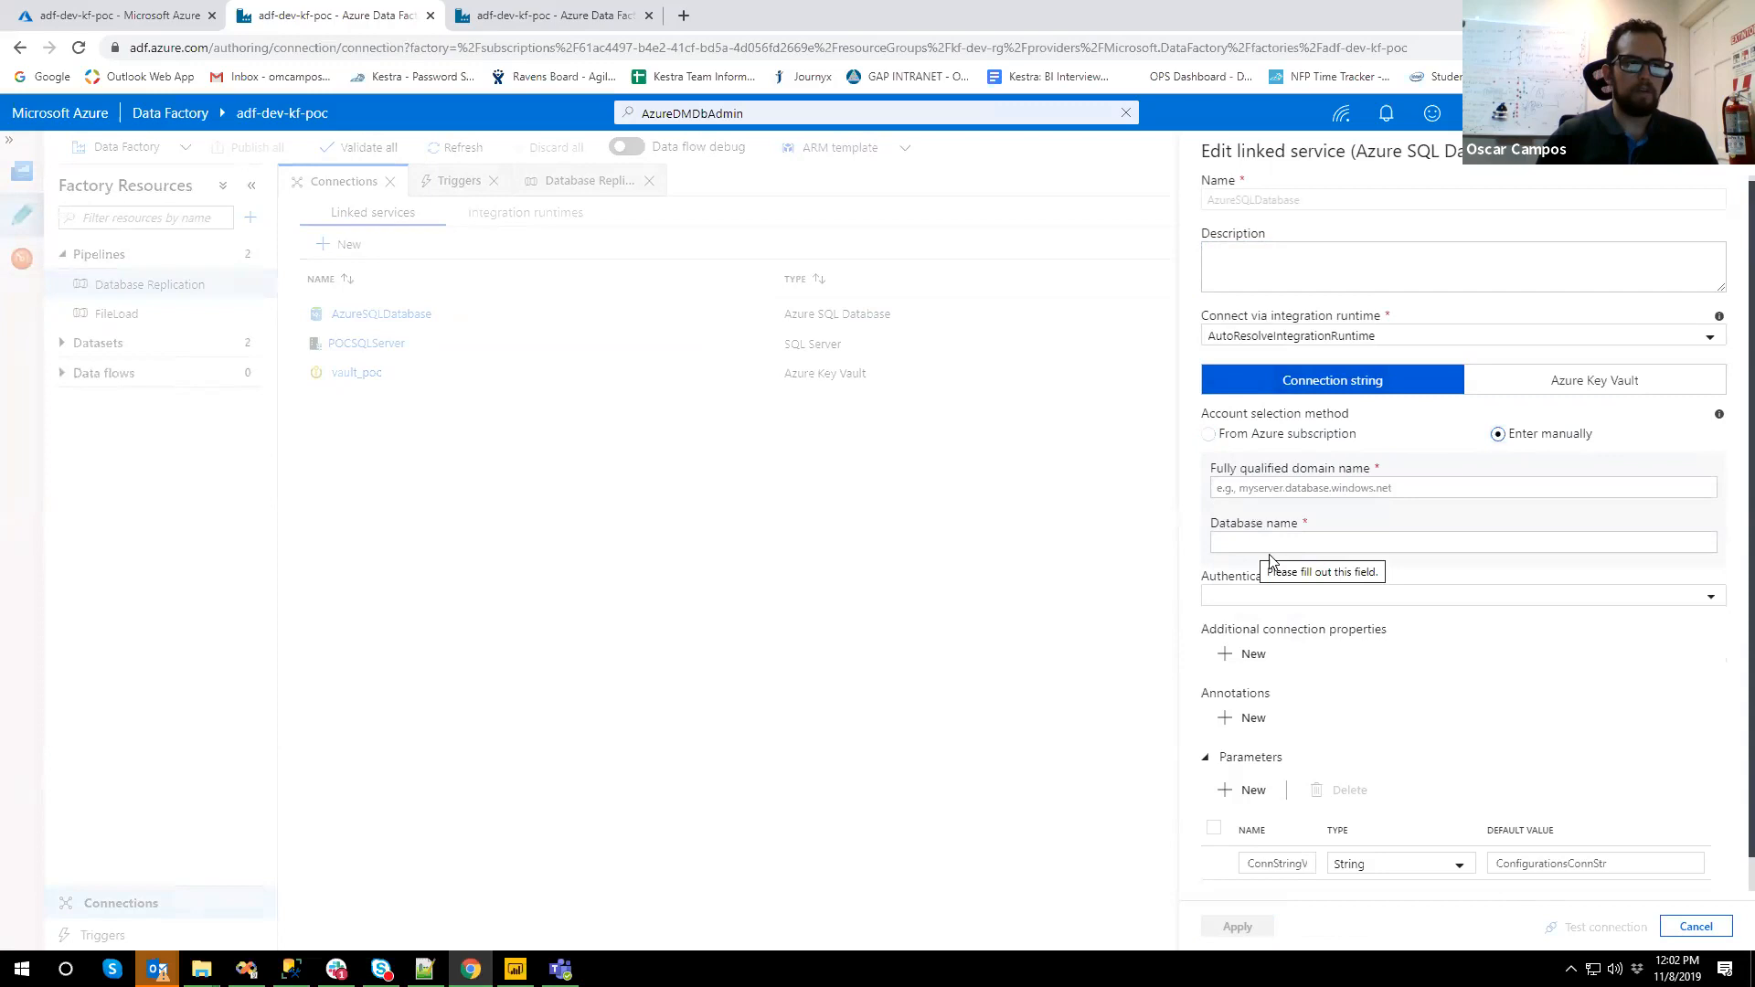
click(1248, 599)
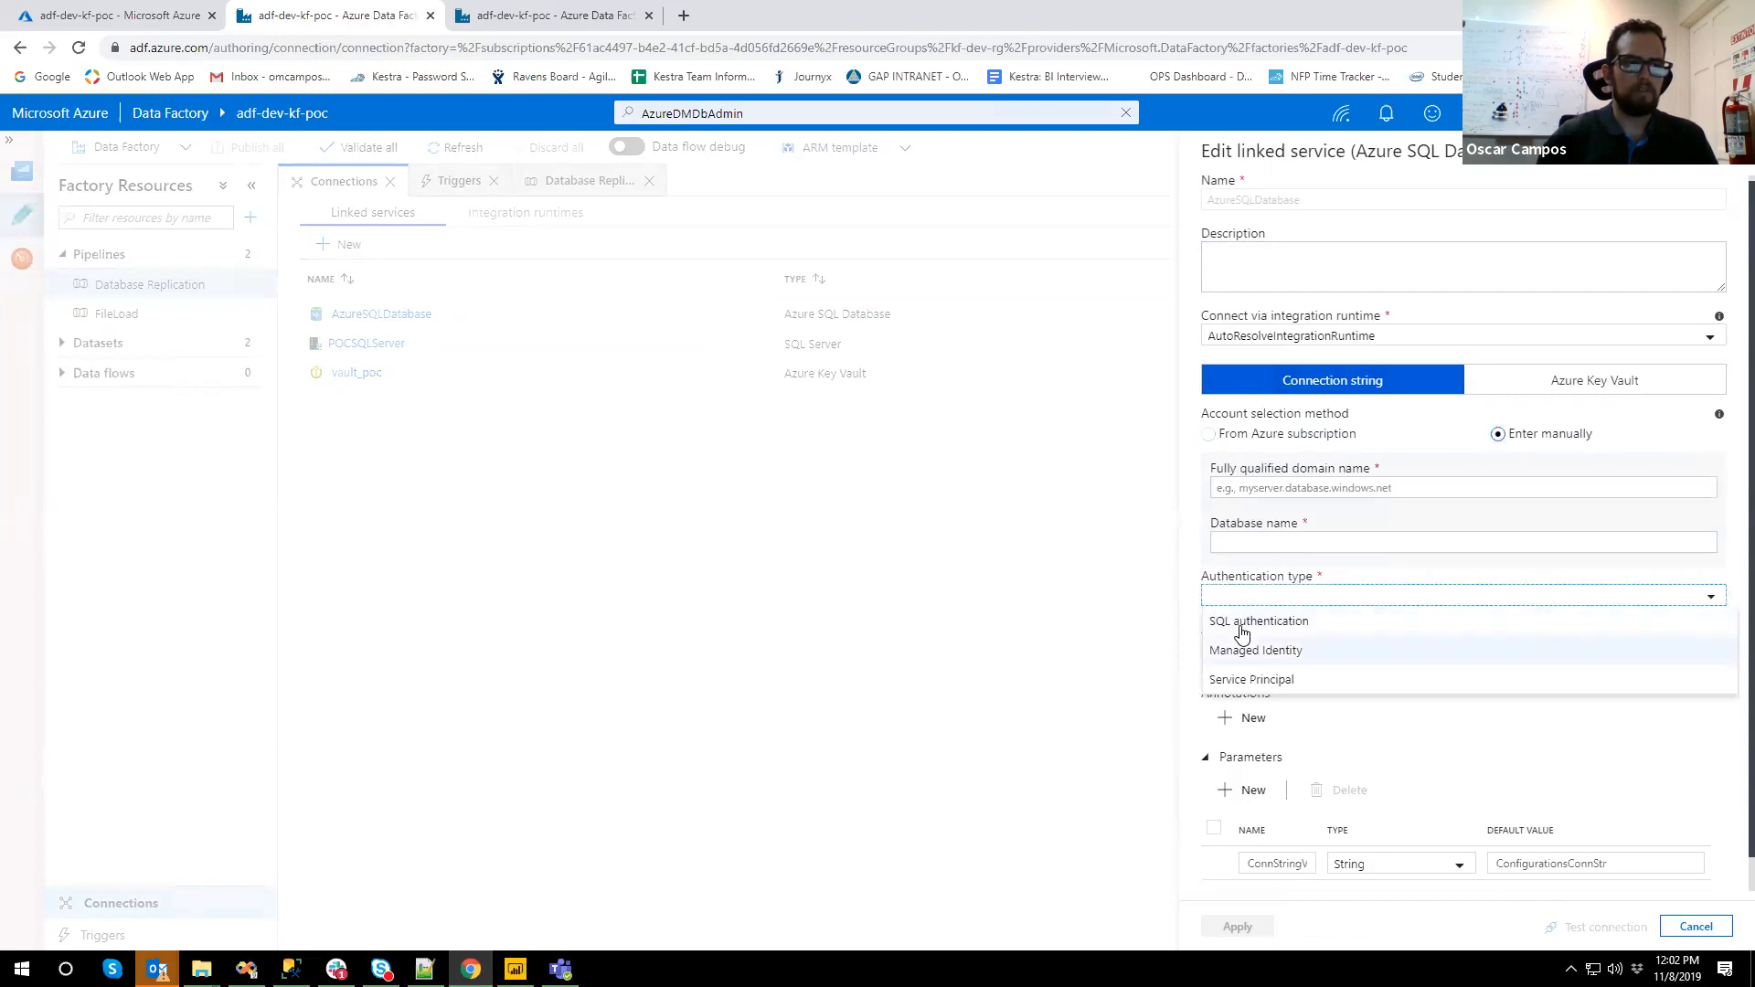
click(1219, 622)
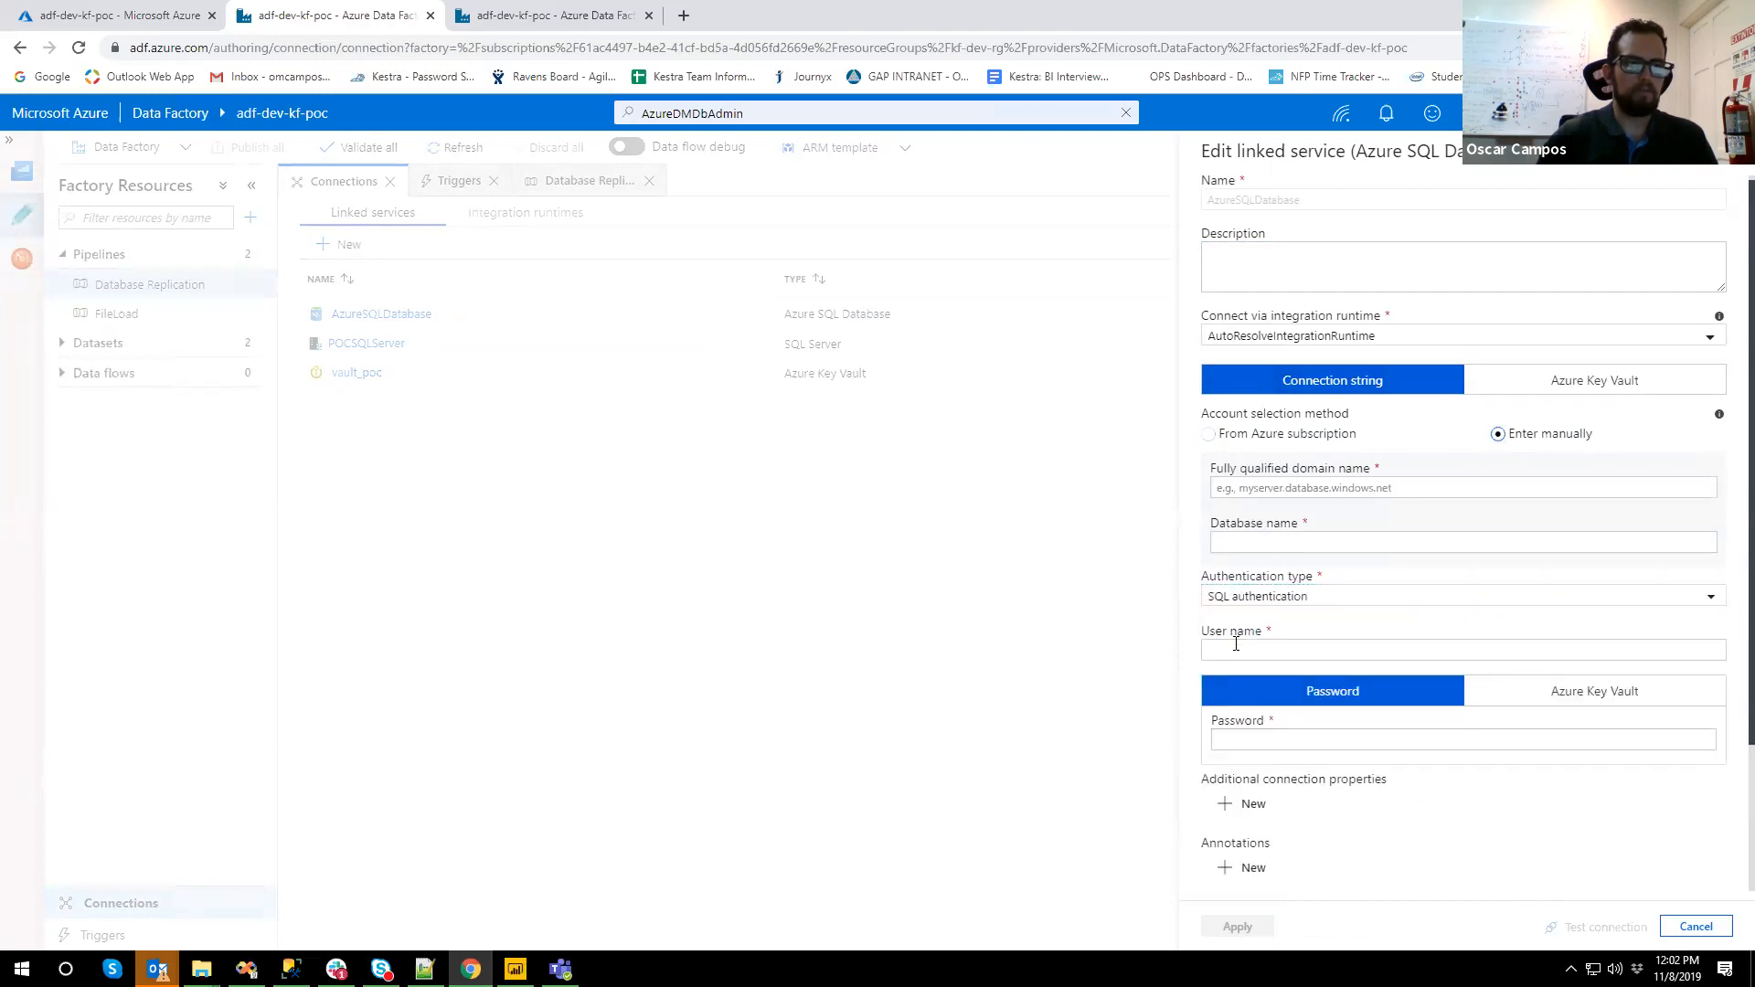
click(1234, 646)
click(1228, 749)
click(985, 642)
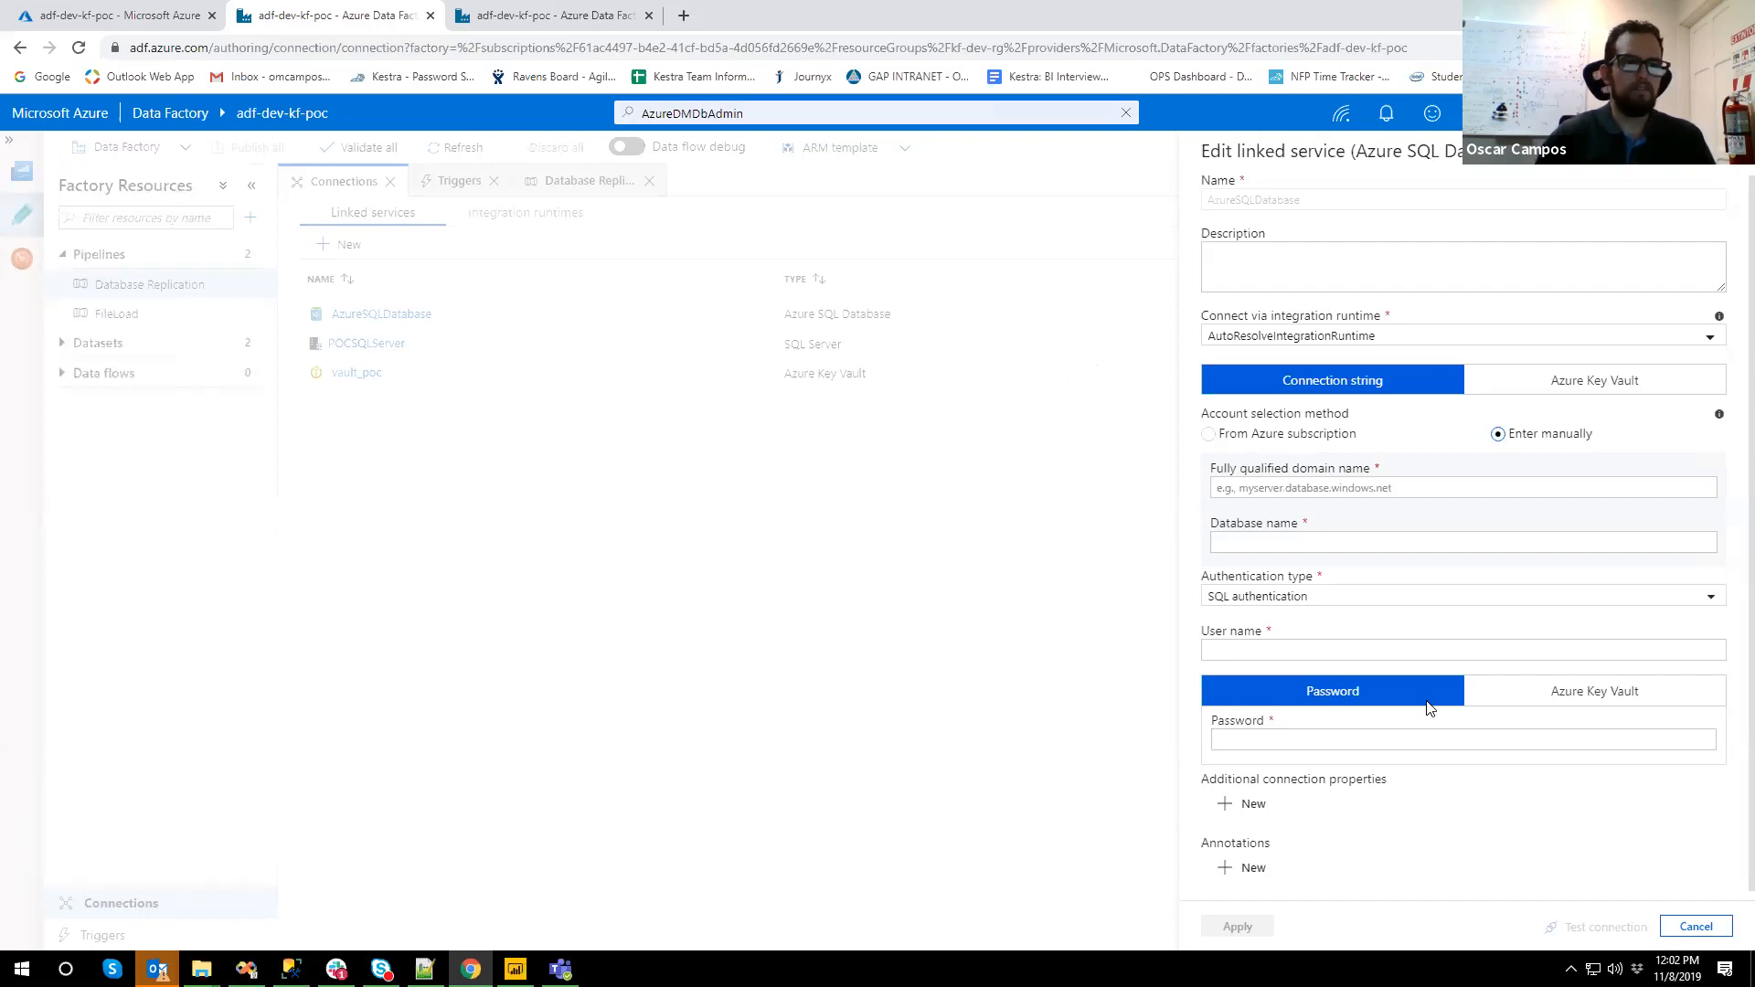
click(1691, 926)
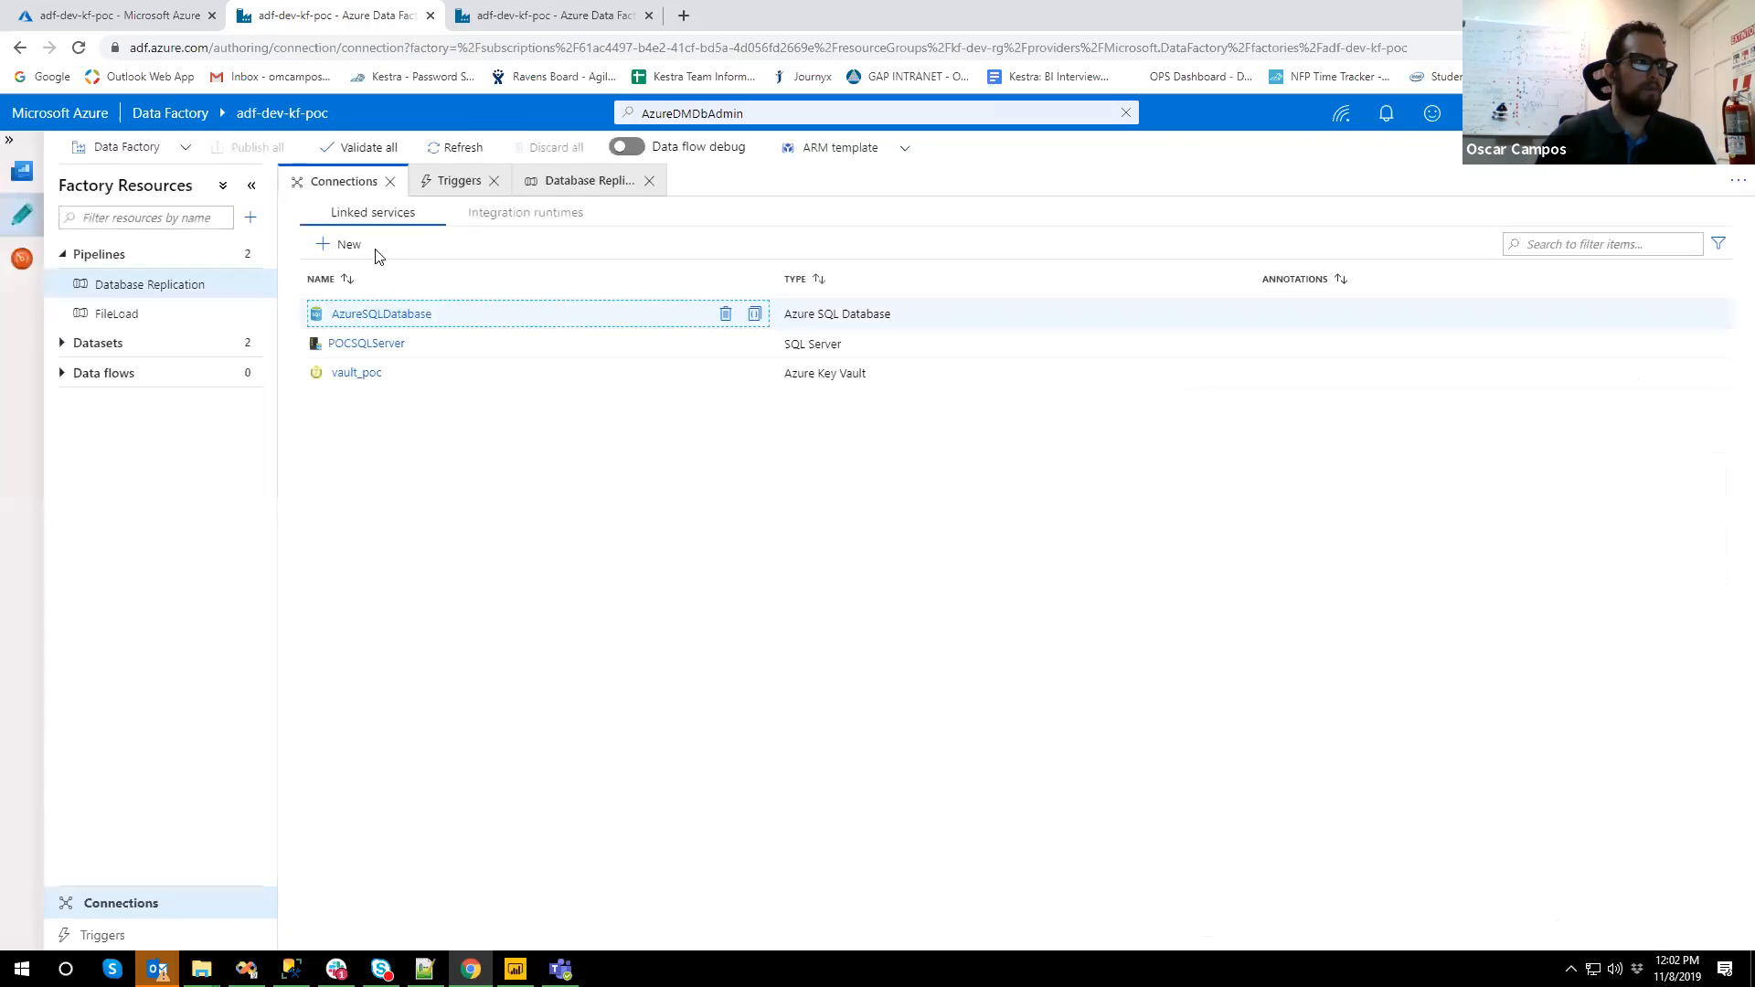
- Browse the data stores available for a new linked service and inspect the FTP form, cancelling without creating one
click(354, 244)
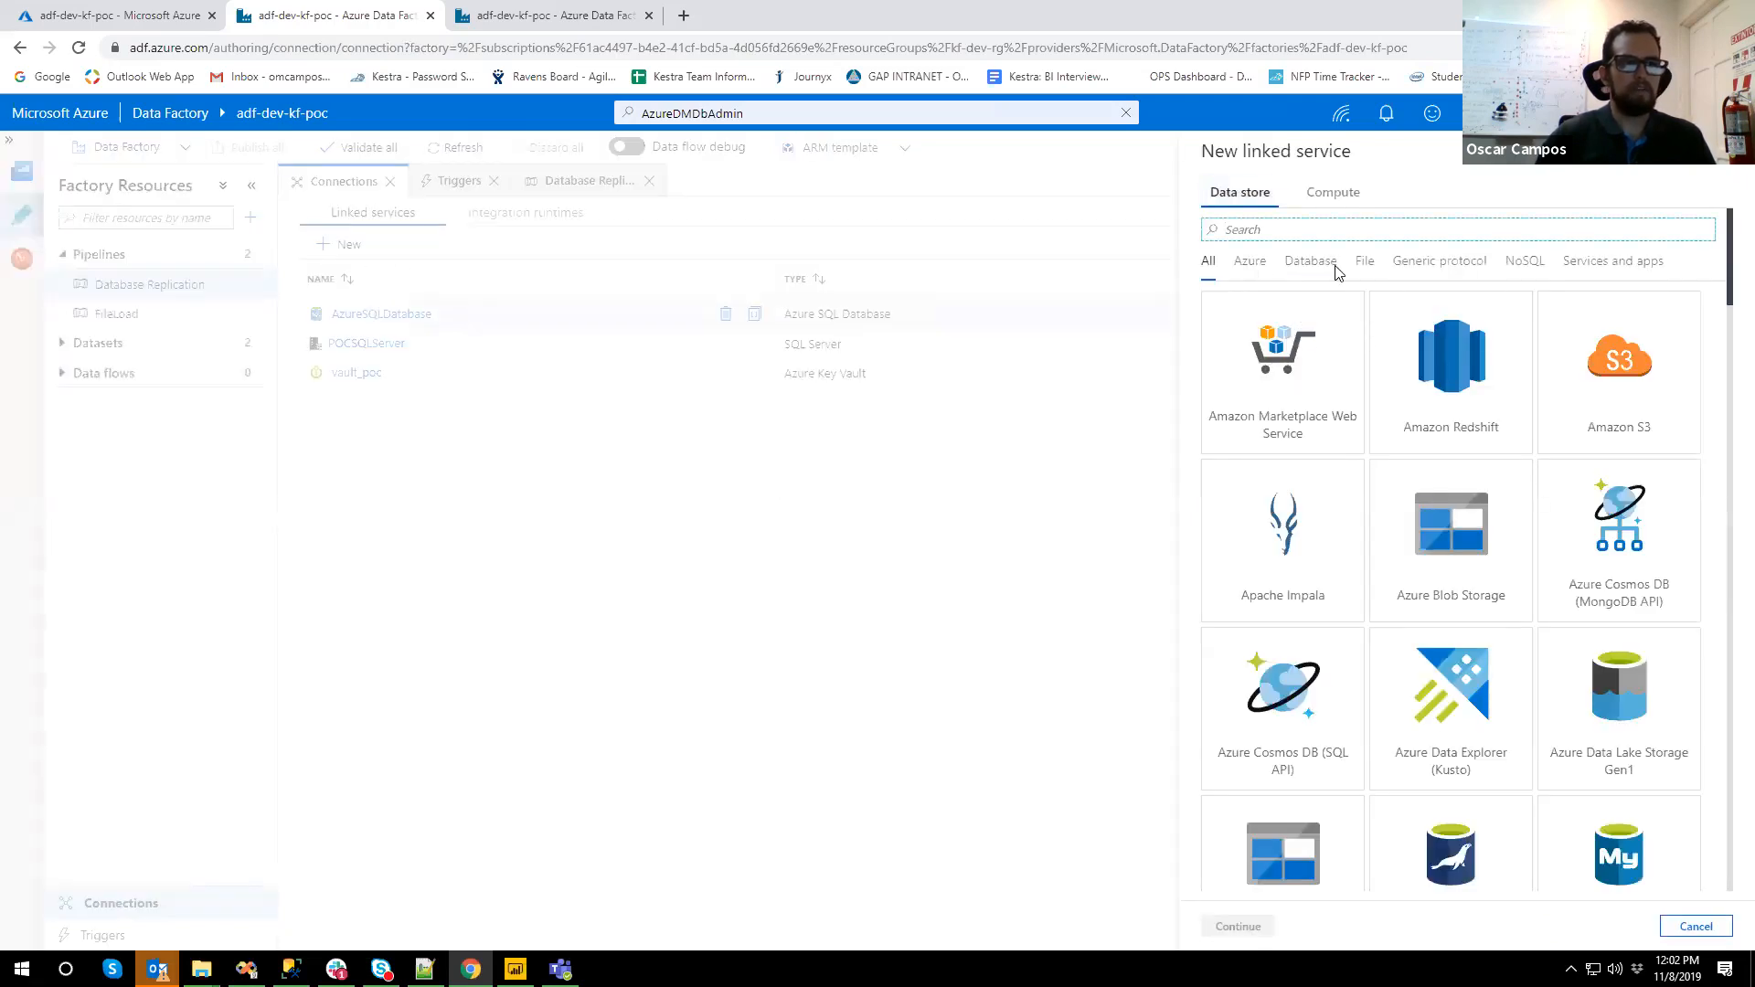
drag(1730, 265, 1728, 401)
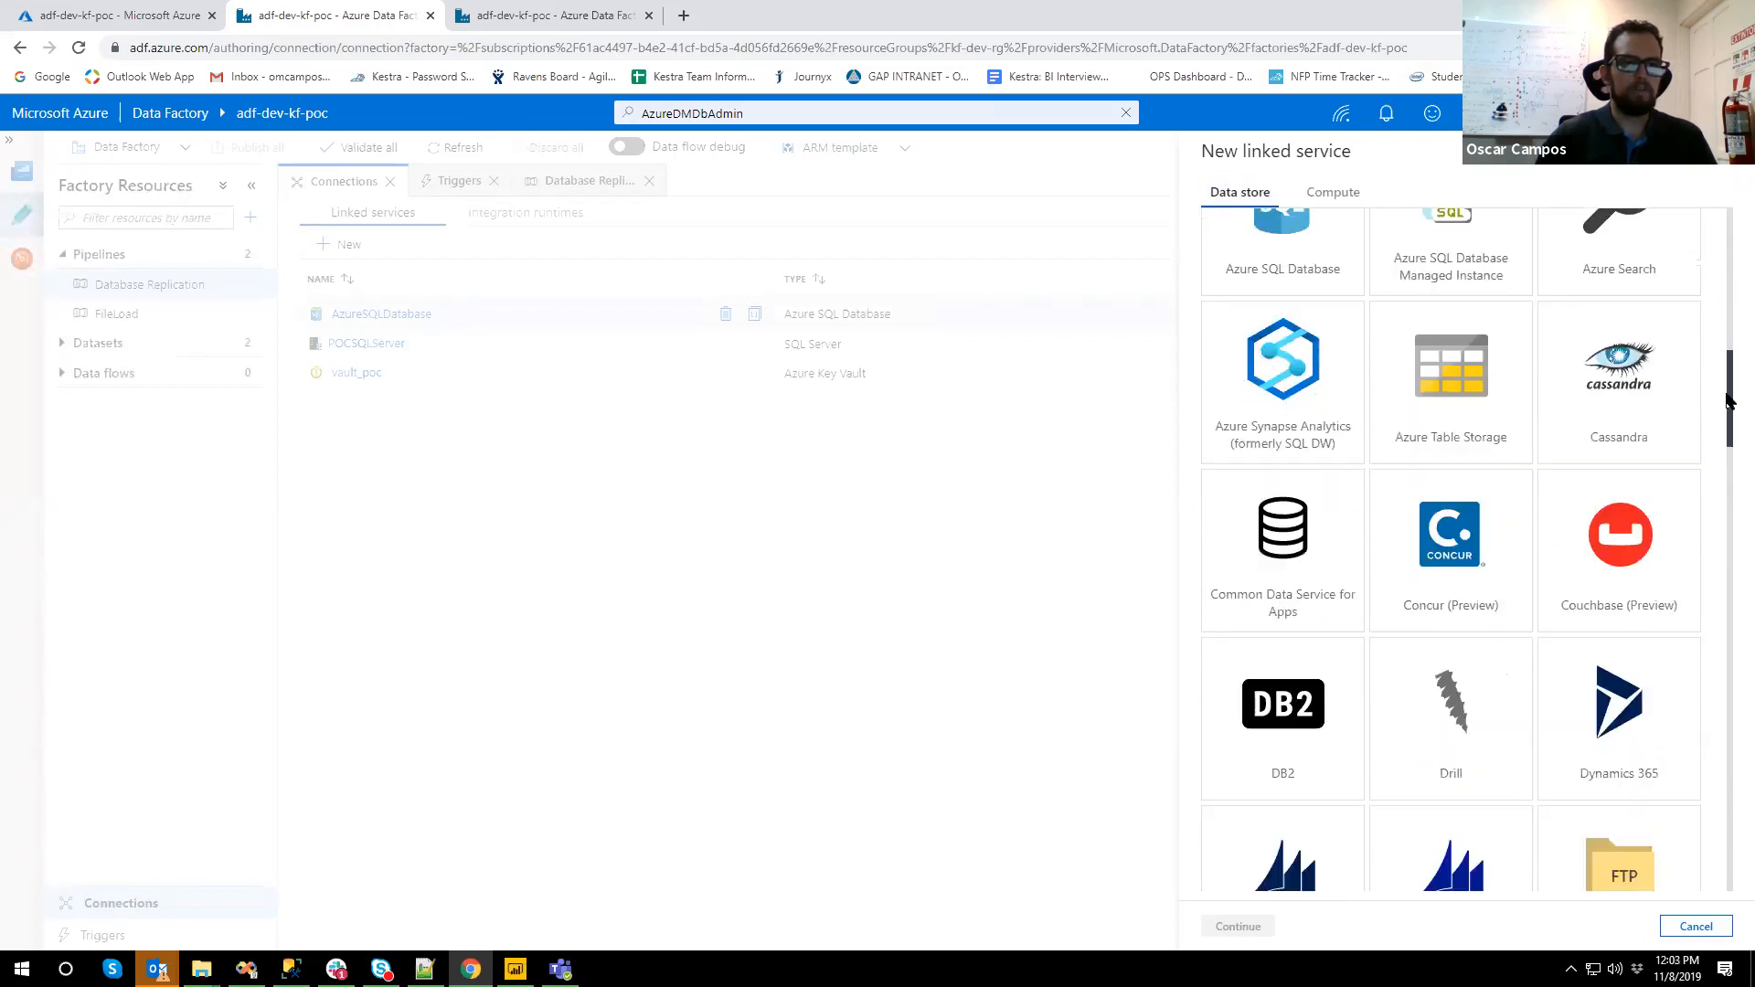
scroll(1246, 478, up, 2)
scroll(1553, 683, down, 2)
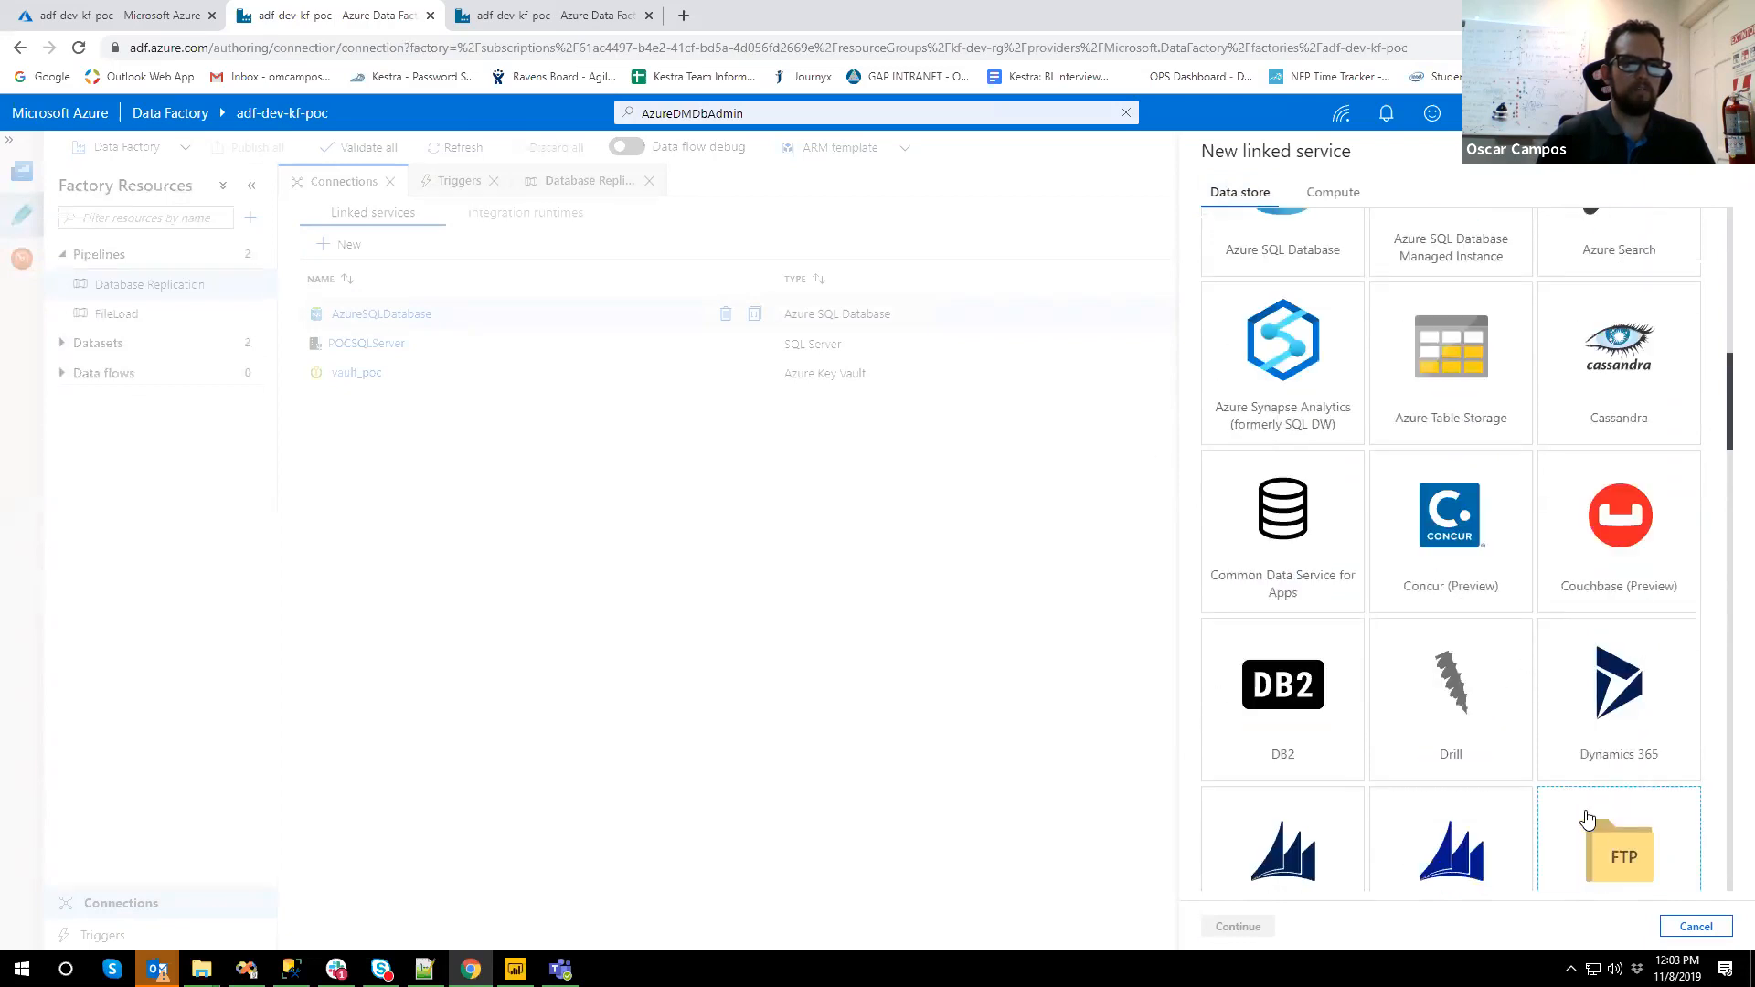
click(1604, 839)
click(1240, 939)
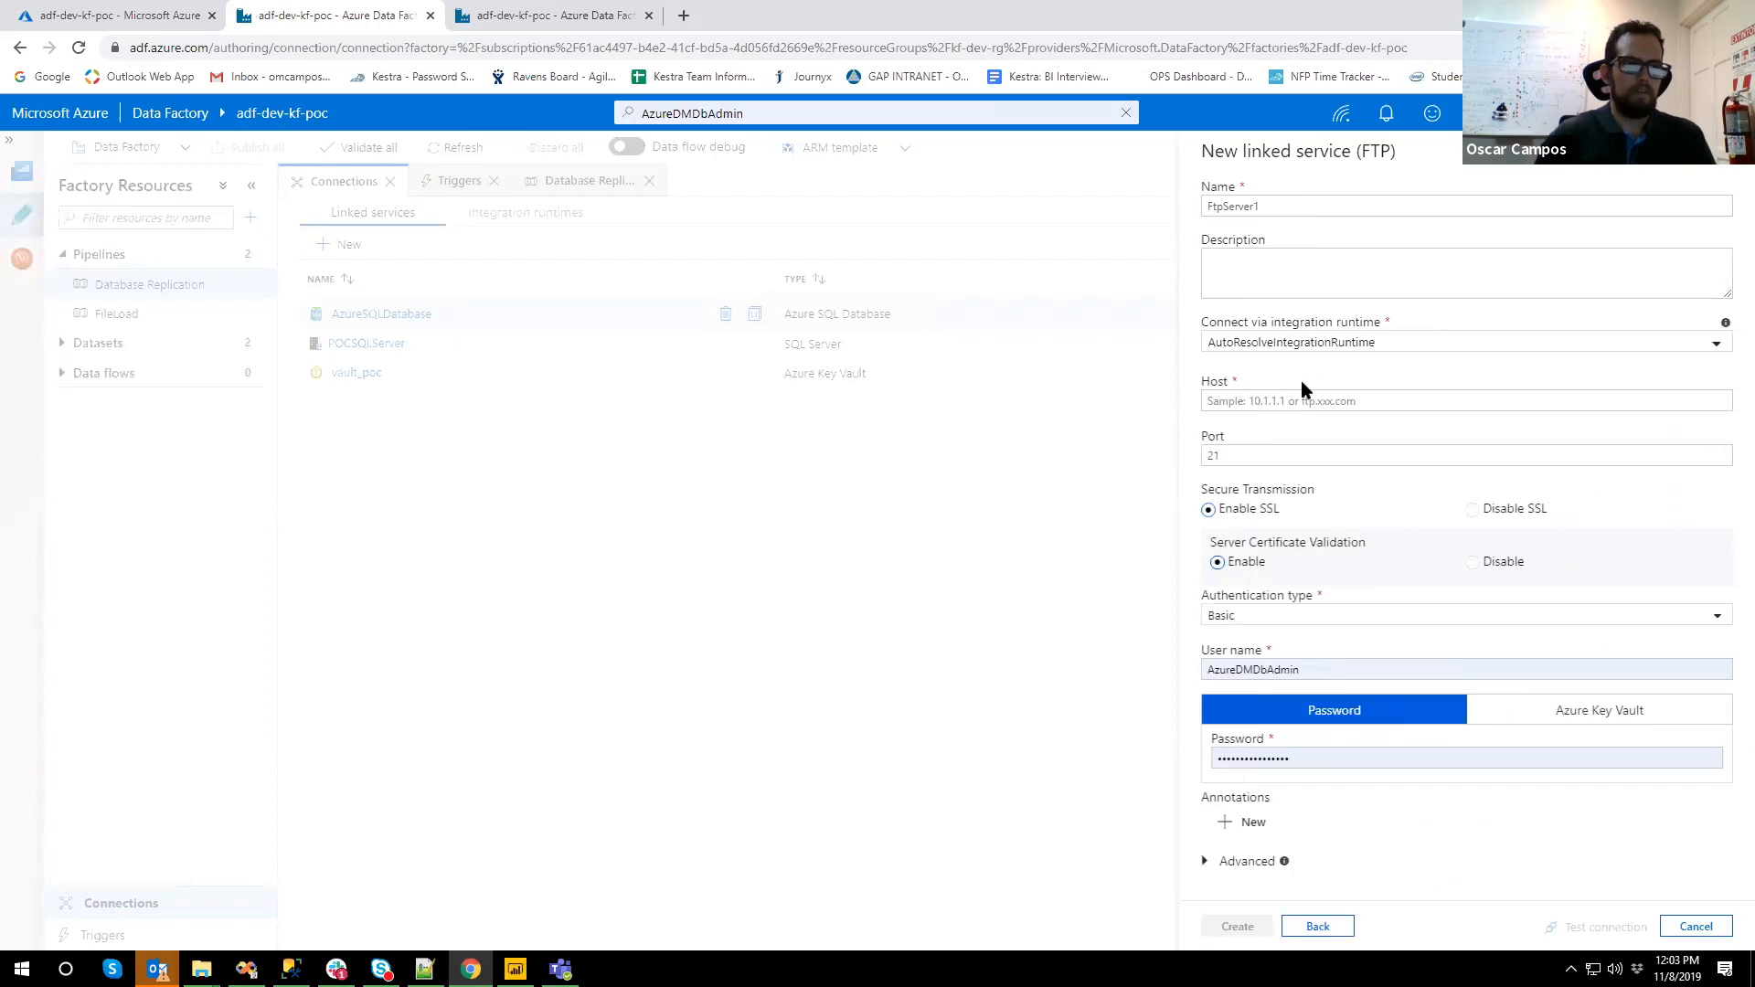
click(1693, 927)
- Reopen the AzureSQLDatabase linked service and examine its Key Vault secret name expression and the connection string parameter's default value
click(355, 319)
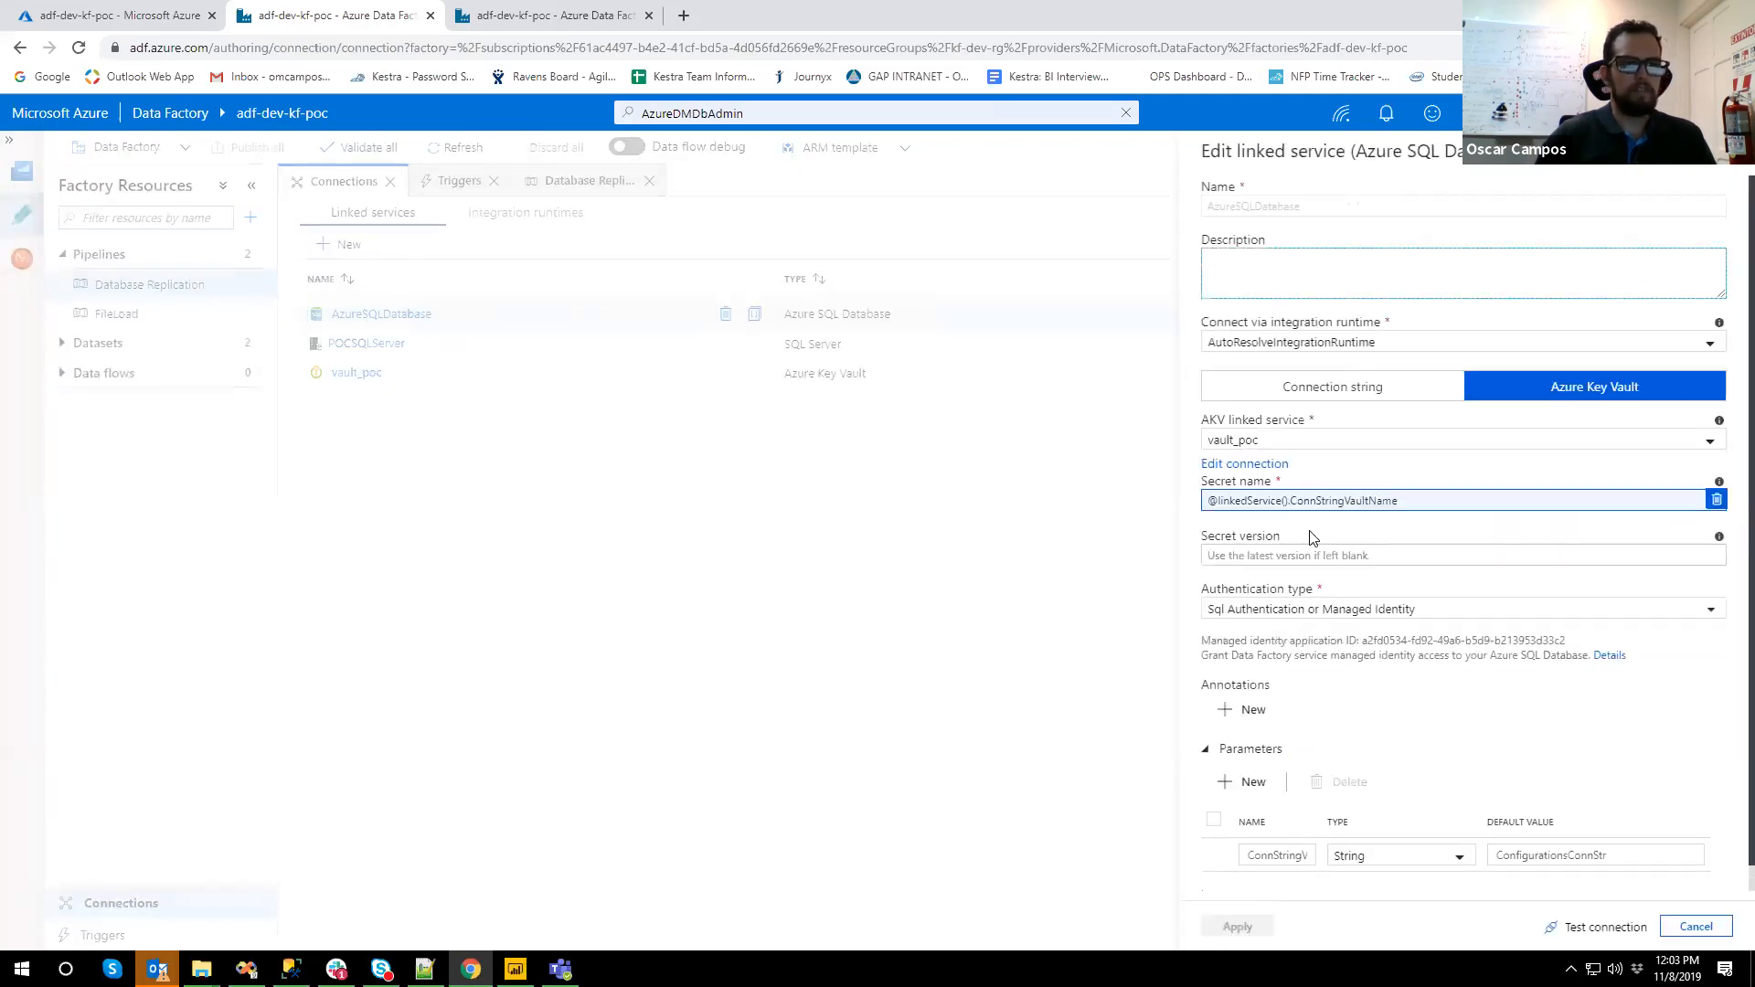
click(1225, 510)
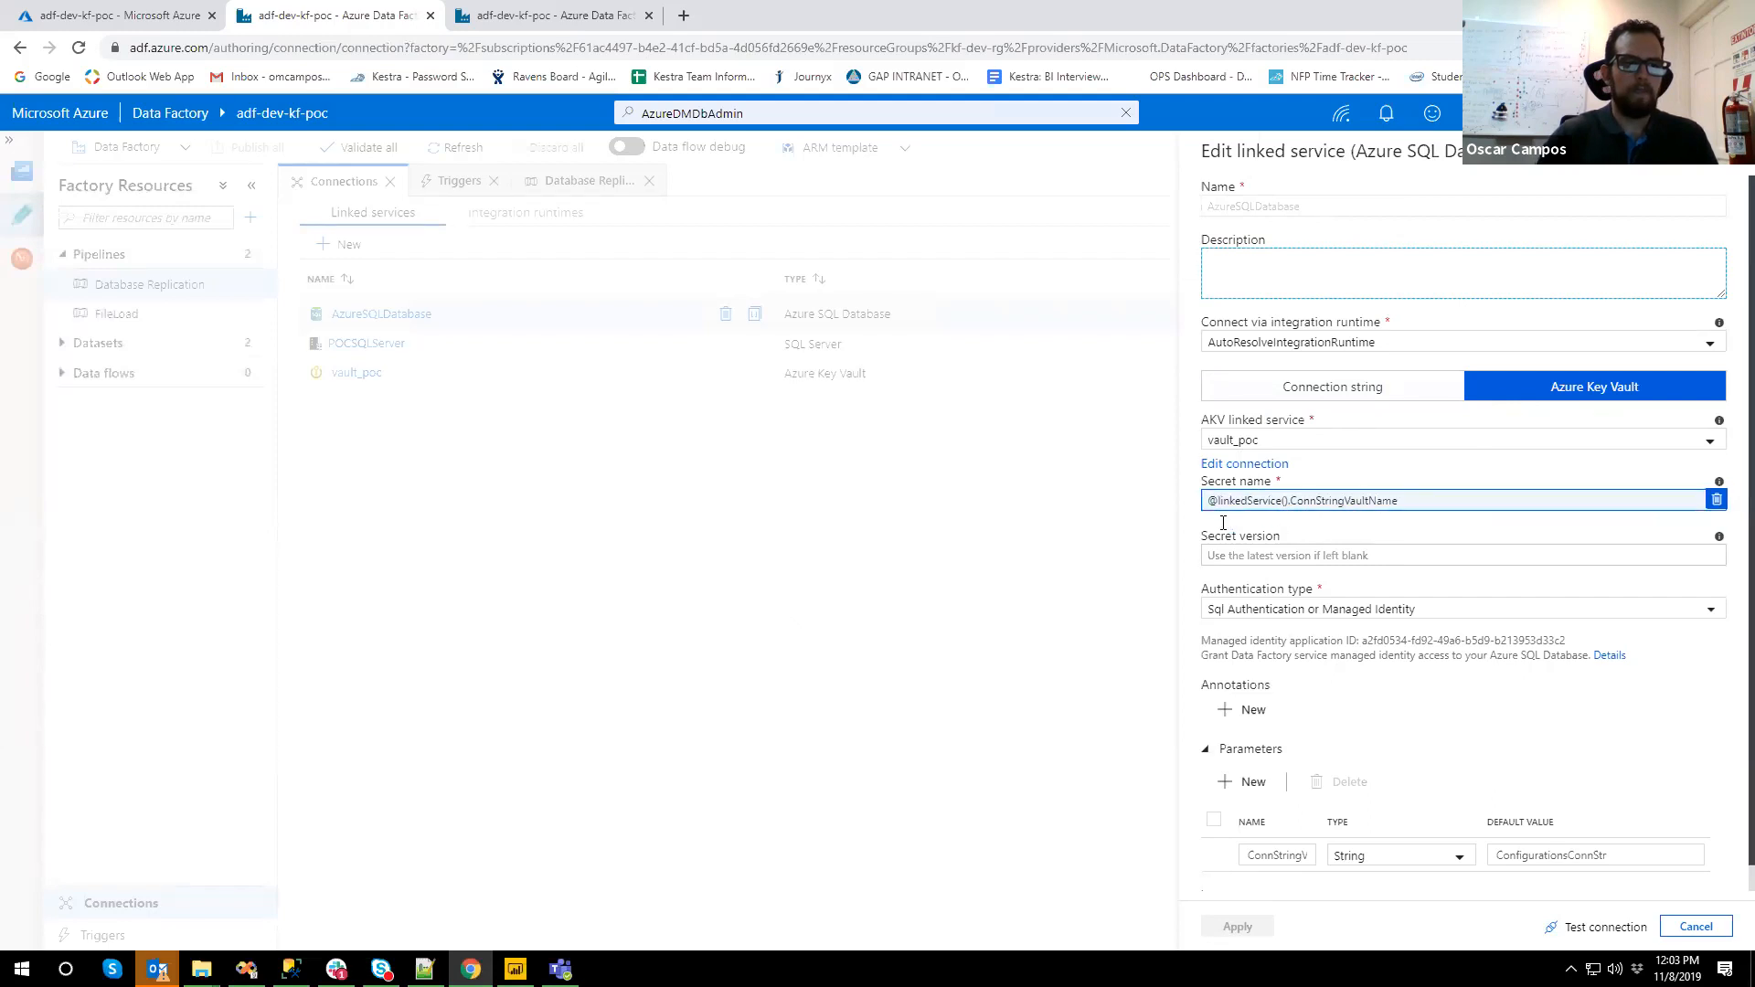
scroll(1462, 686, down, 1)
drag(1613, 829, 1492, 859)
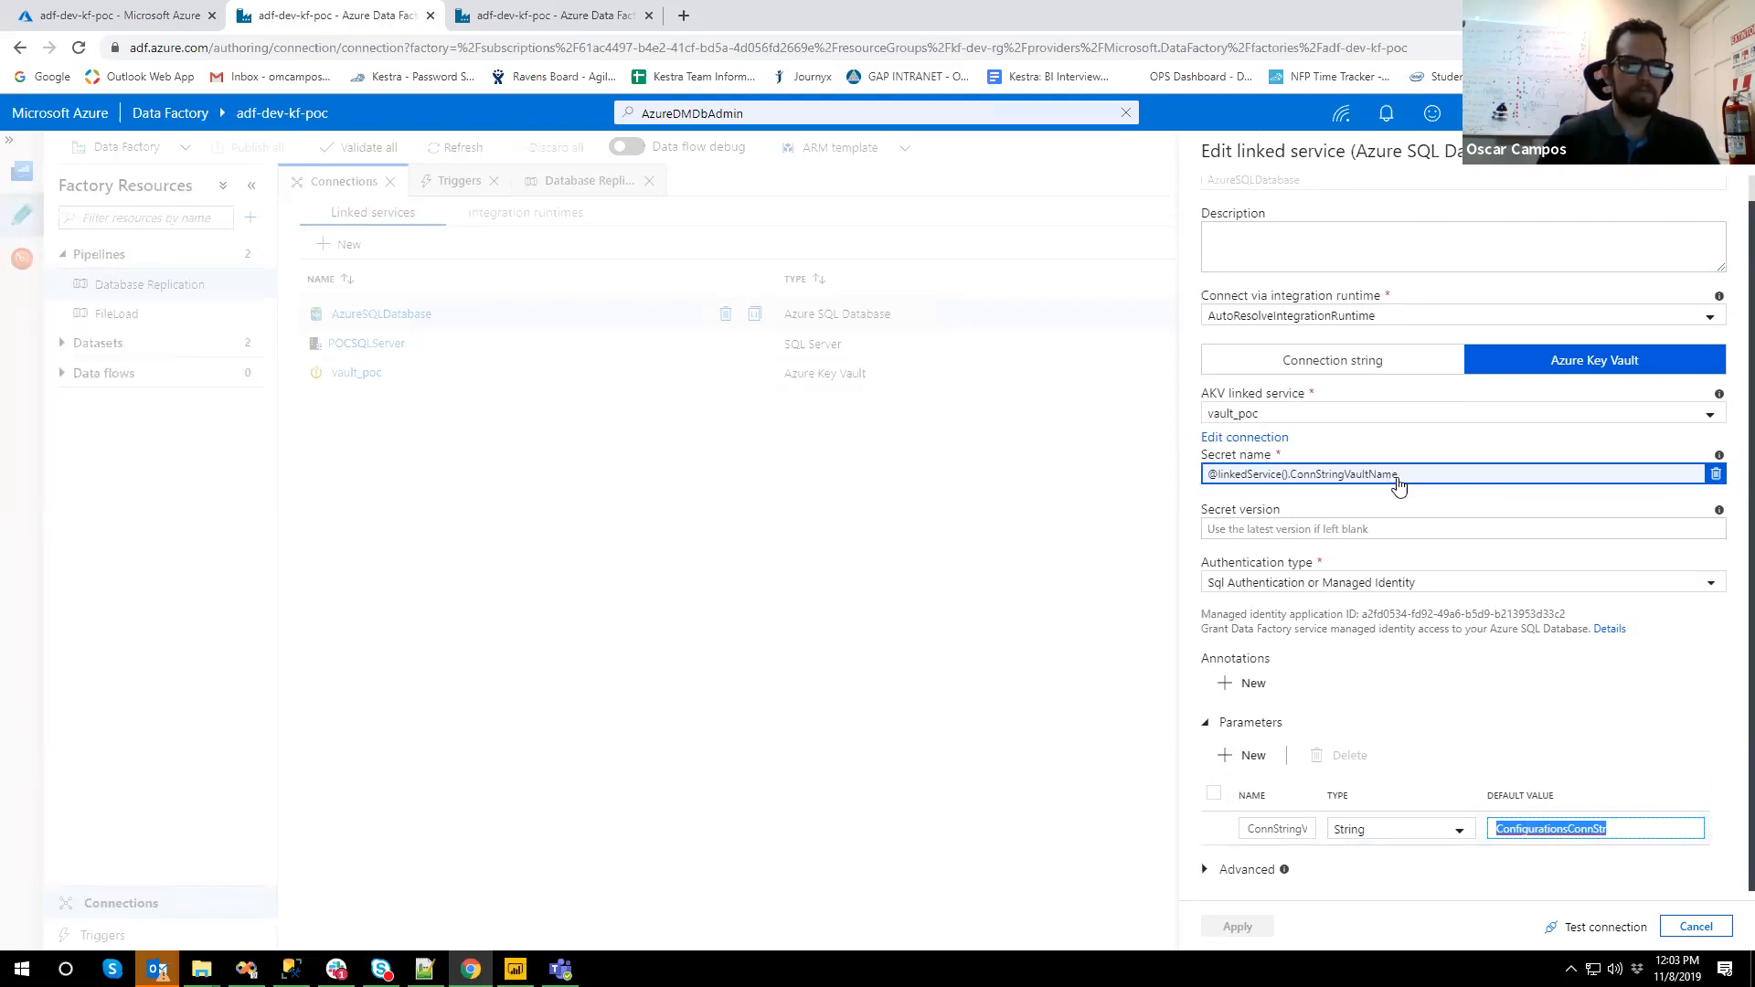
drag(1500, 832, 1610, 826)
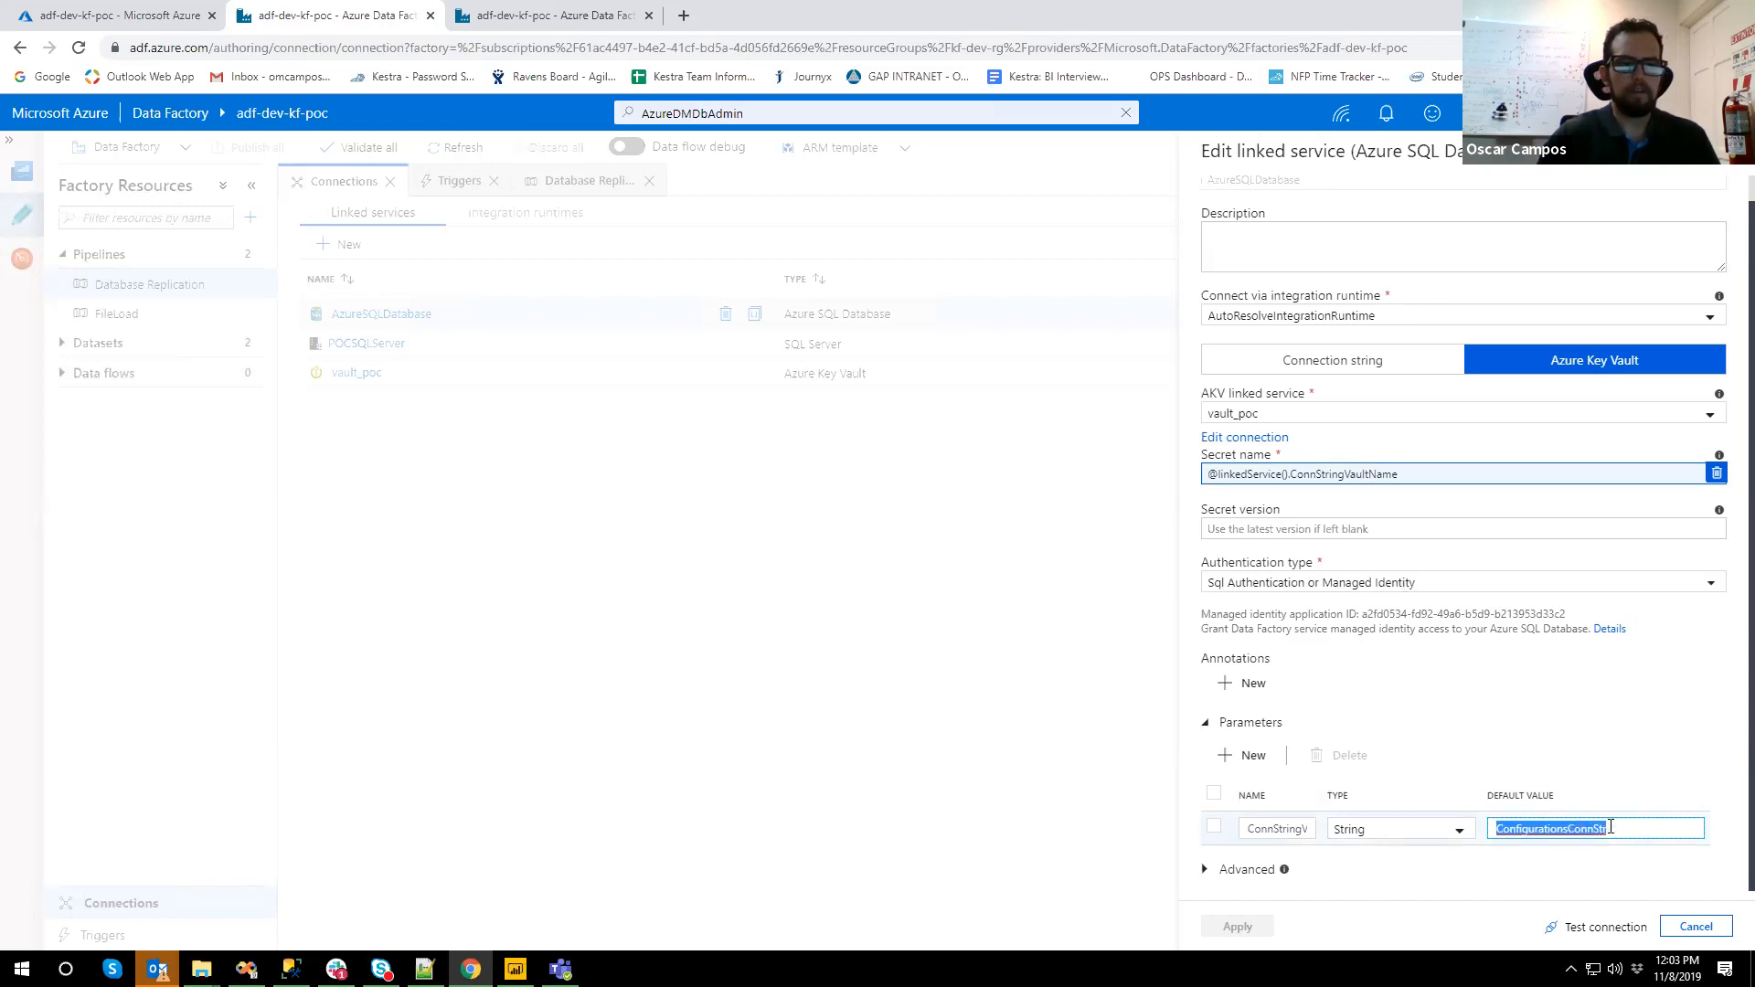
click(1563, 830)
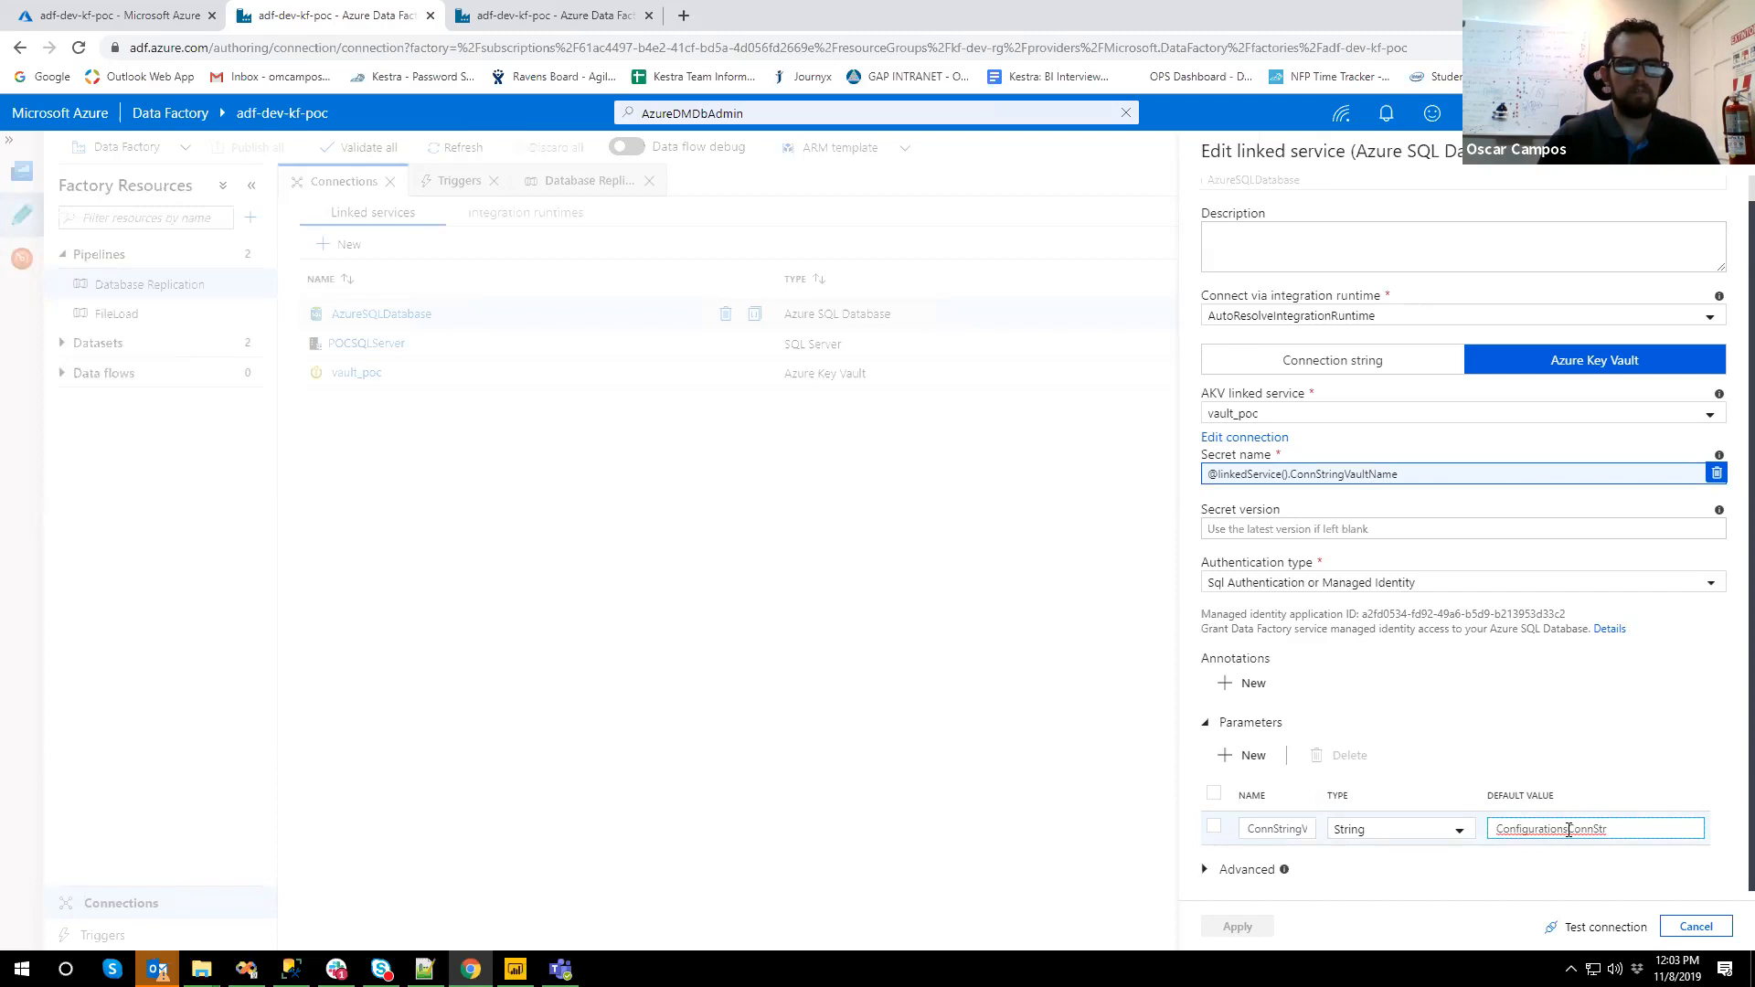
double_click(1500, 830)
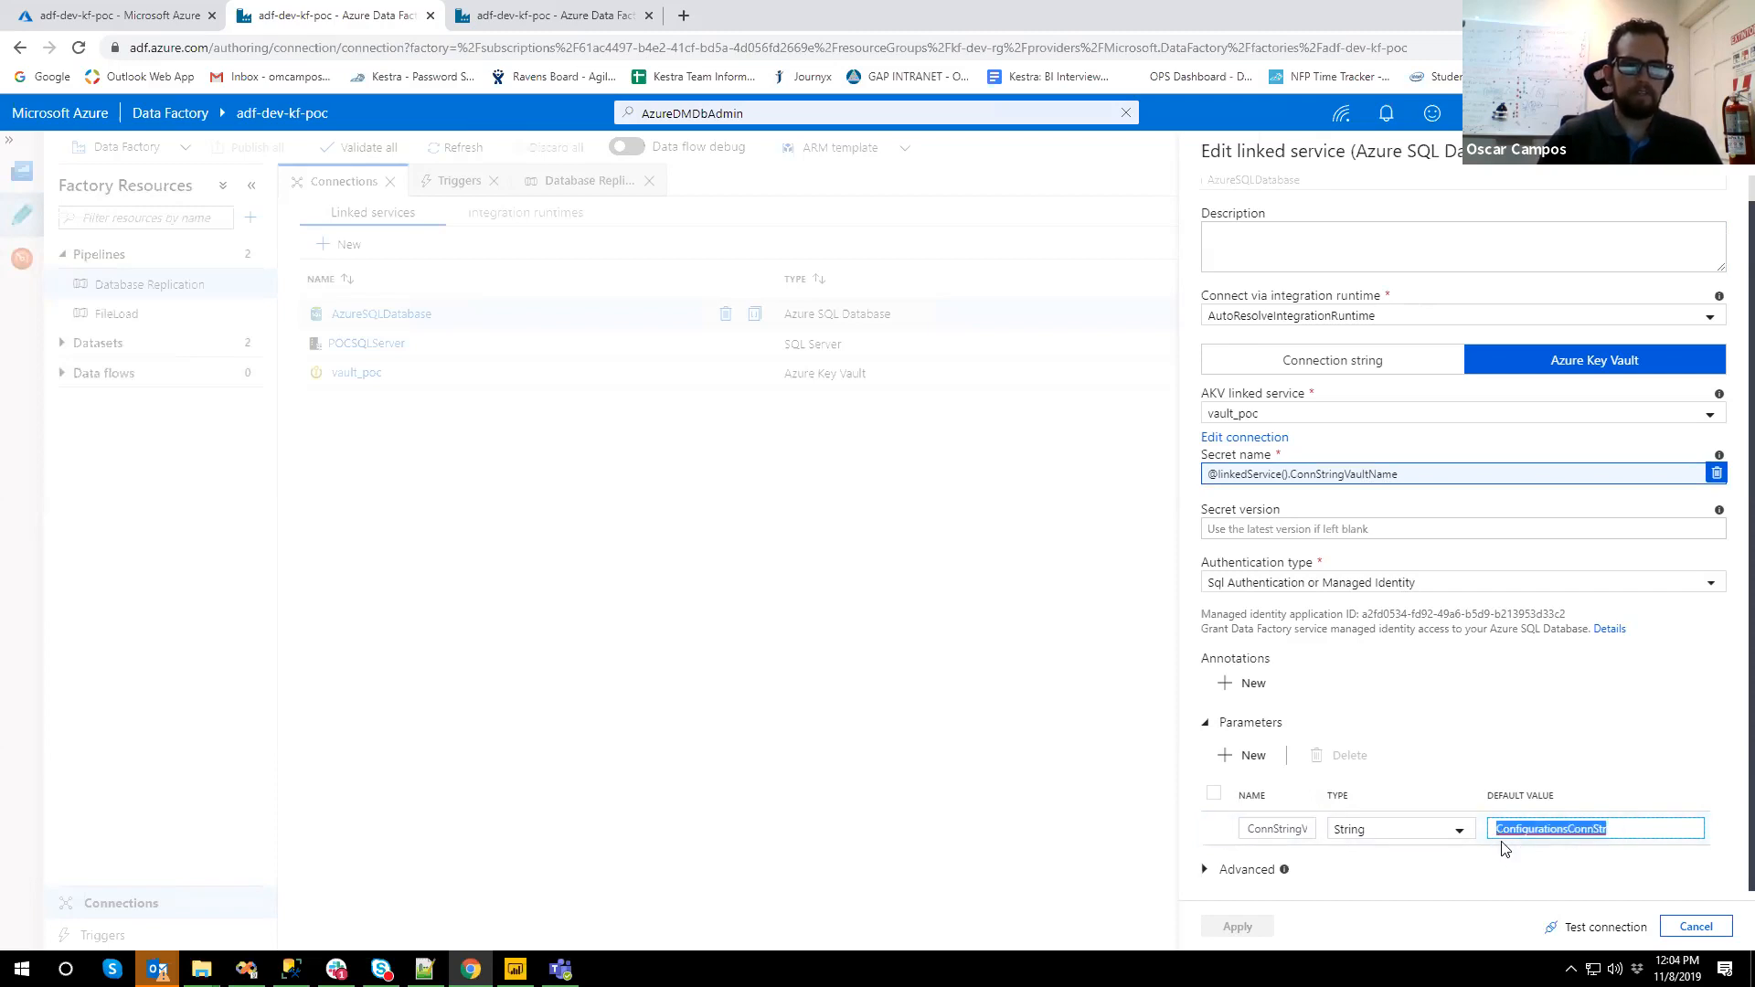
click(1612, 832)
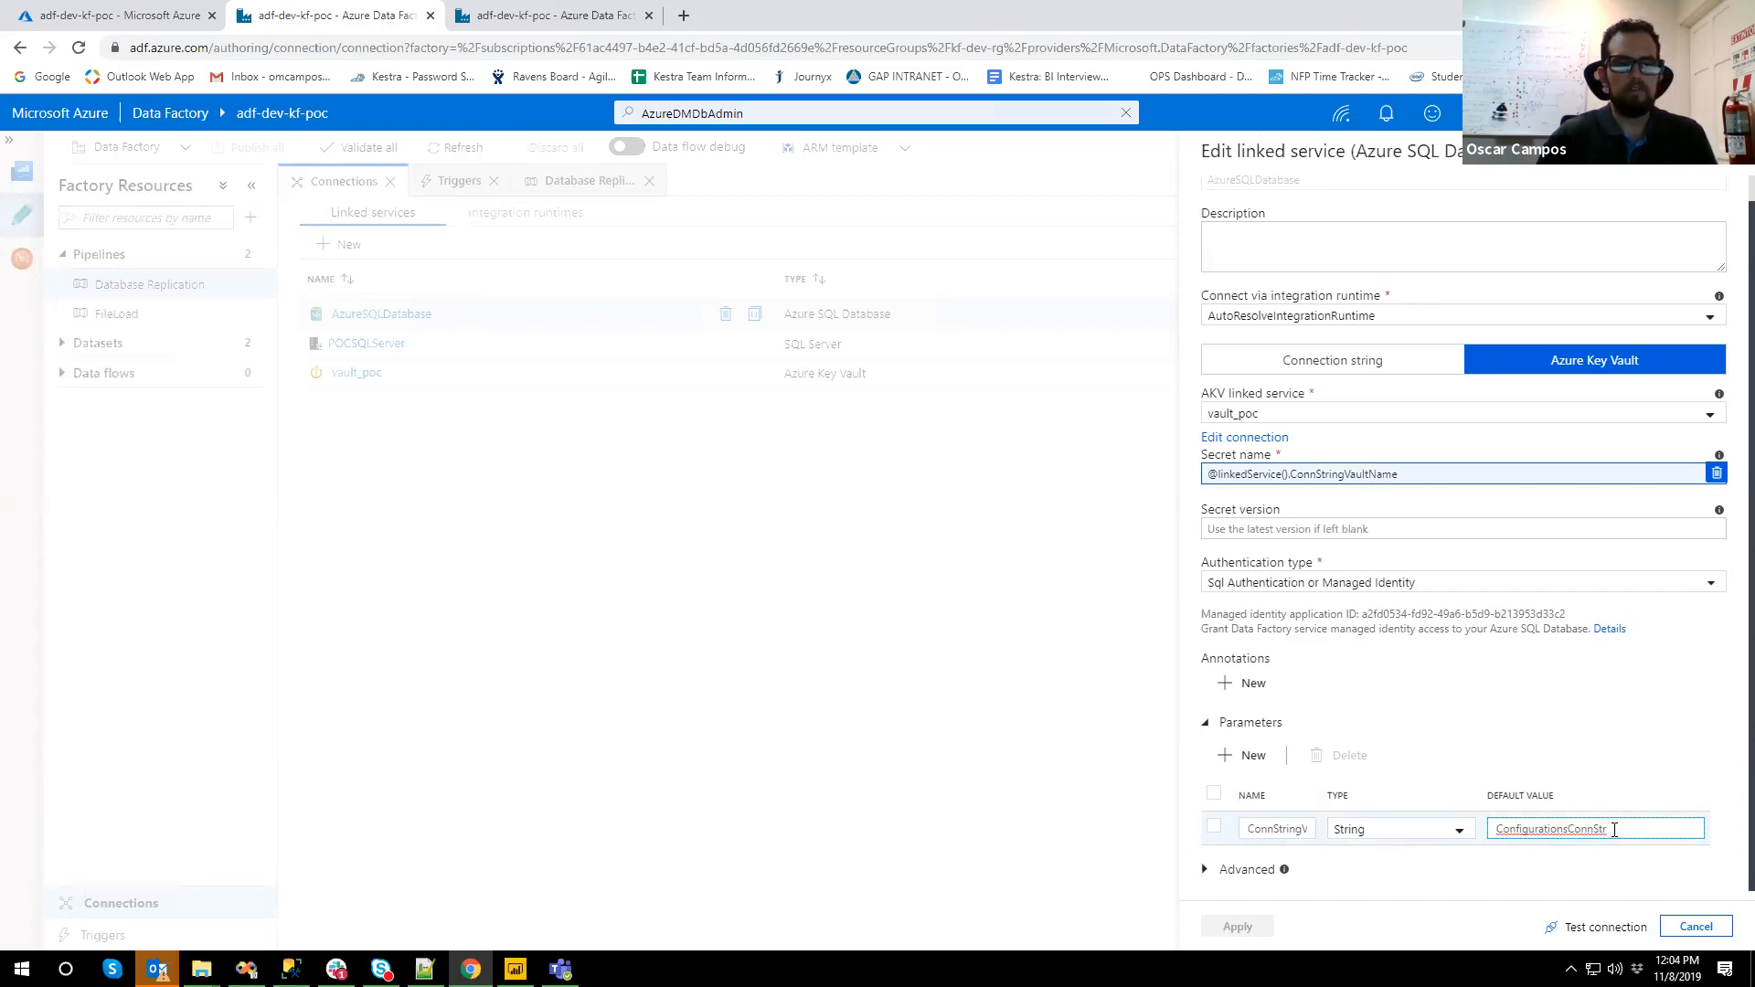
drag(1614, 830, 1499, 865)
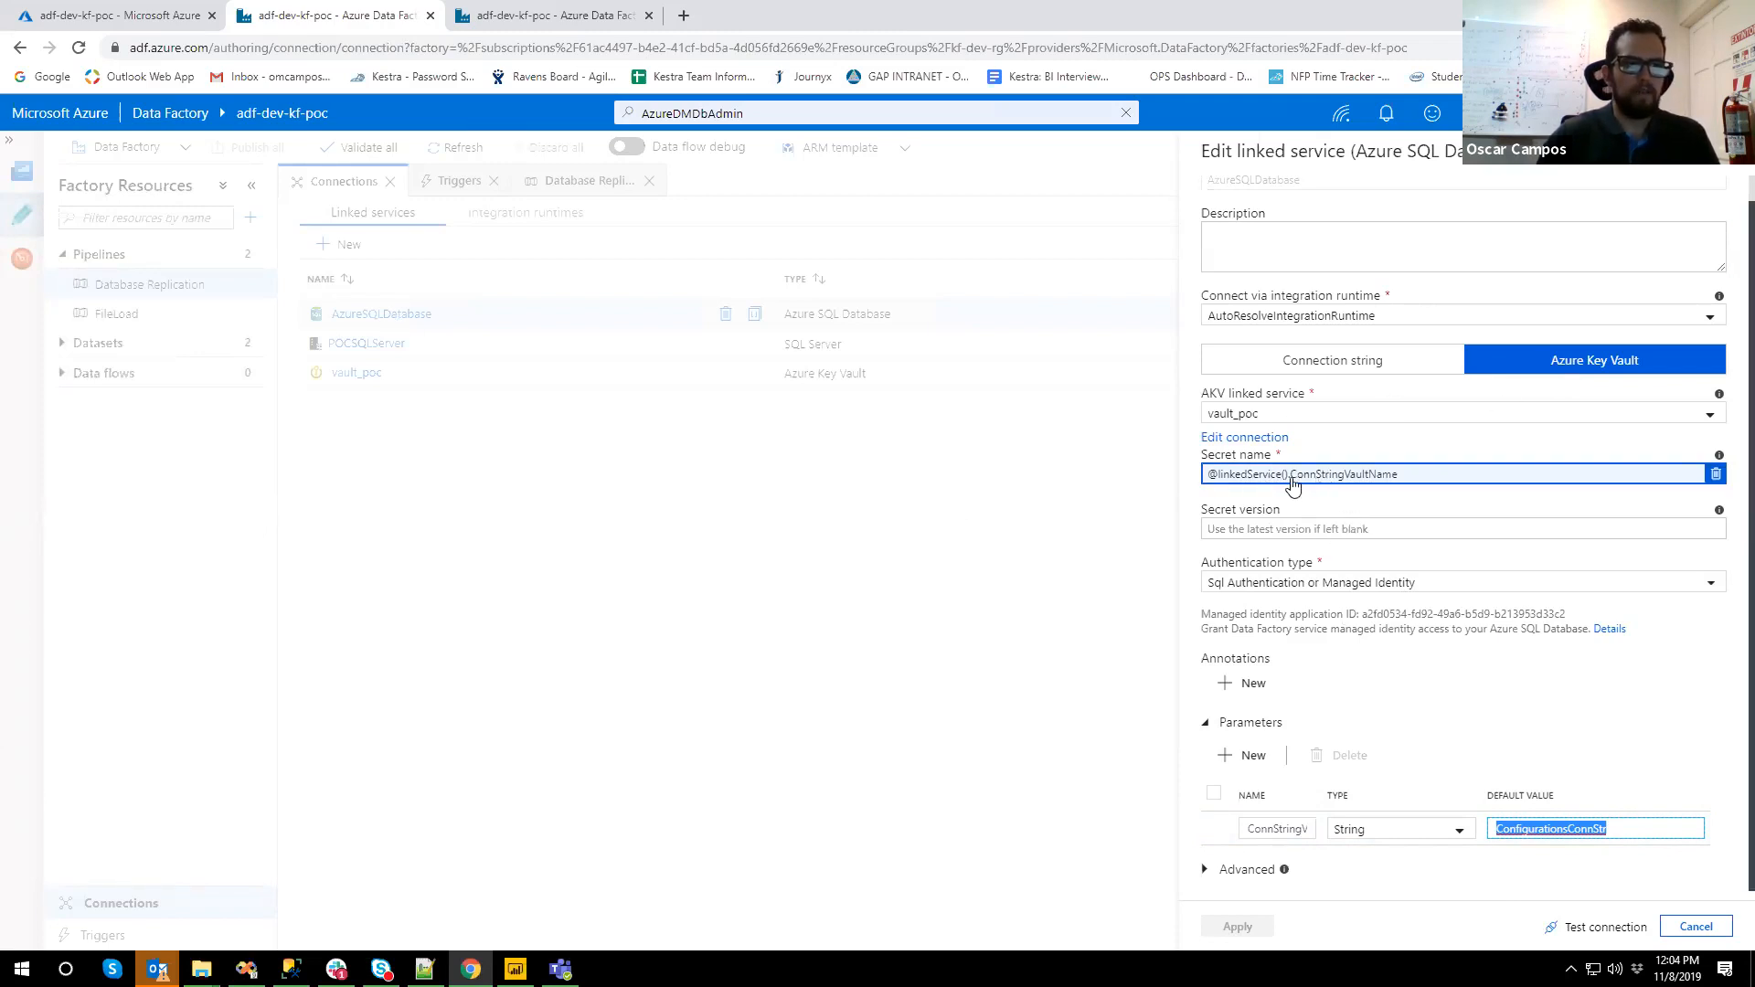
- Close the AzureSQLDatabase settings and review the POCSQLServer linked service's connection expressions, Key Vault password secret and parameters
click(1696, 927)
click(383, 351)
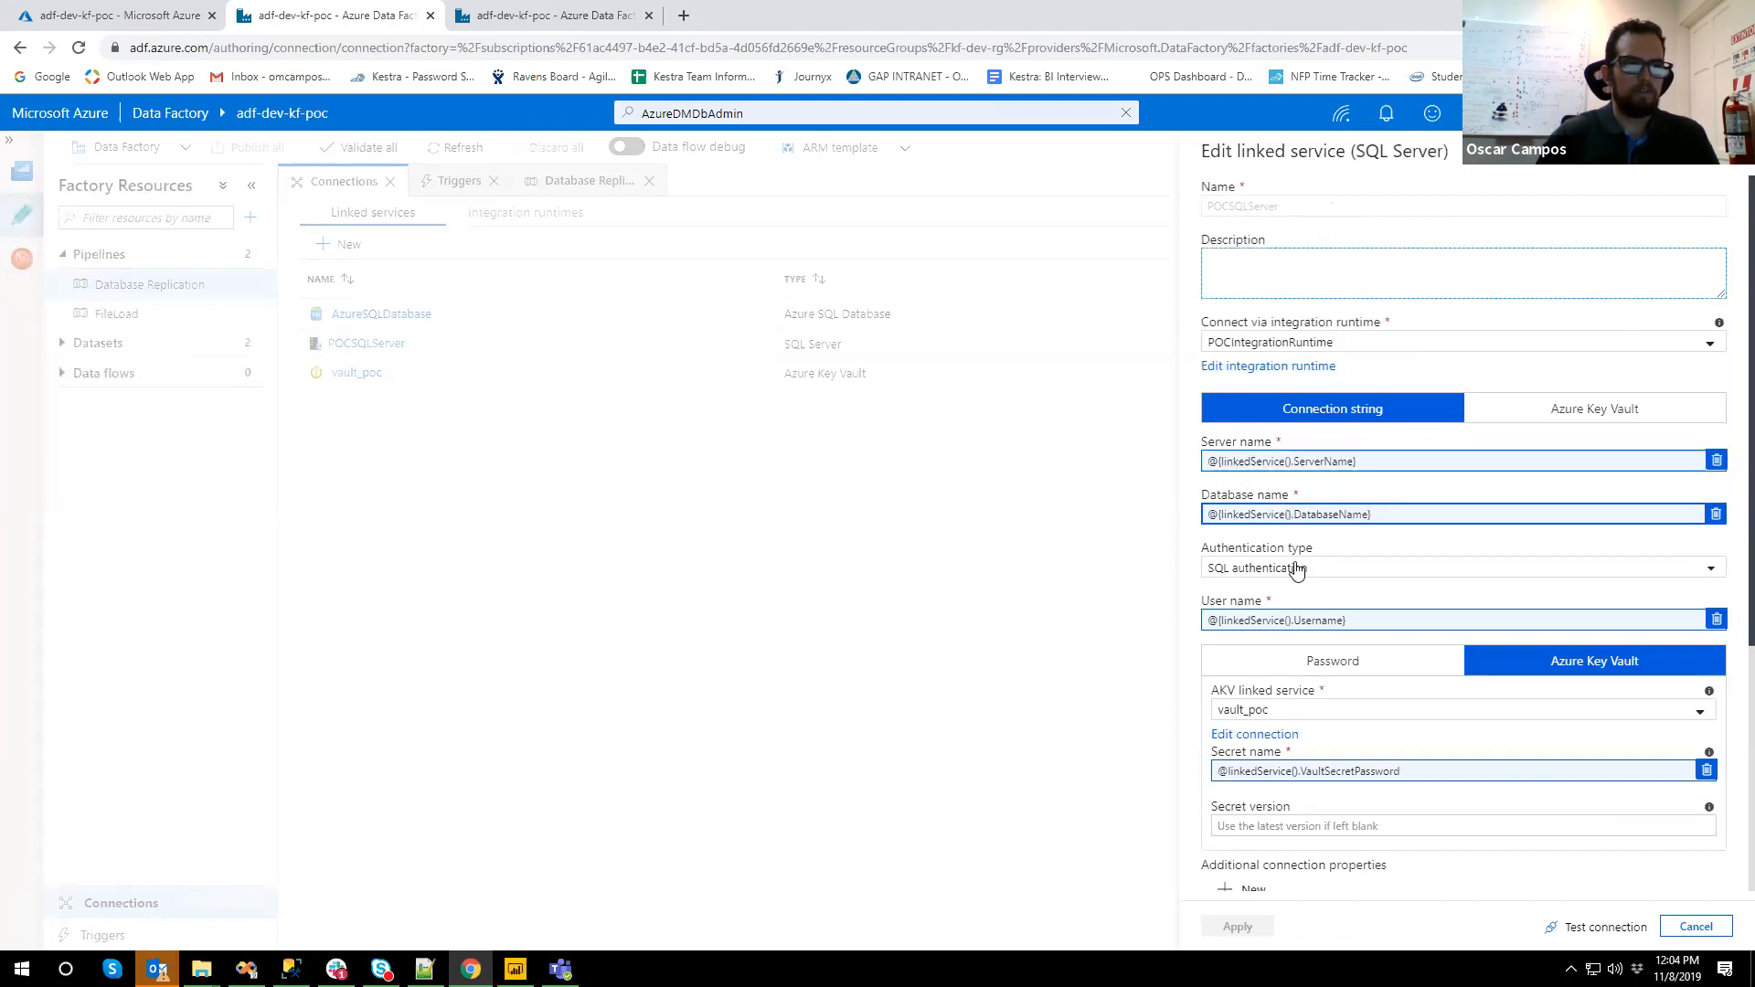
scroll(1296, 572, down, 2)
scroll(1242, 590, down, 1)
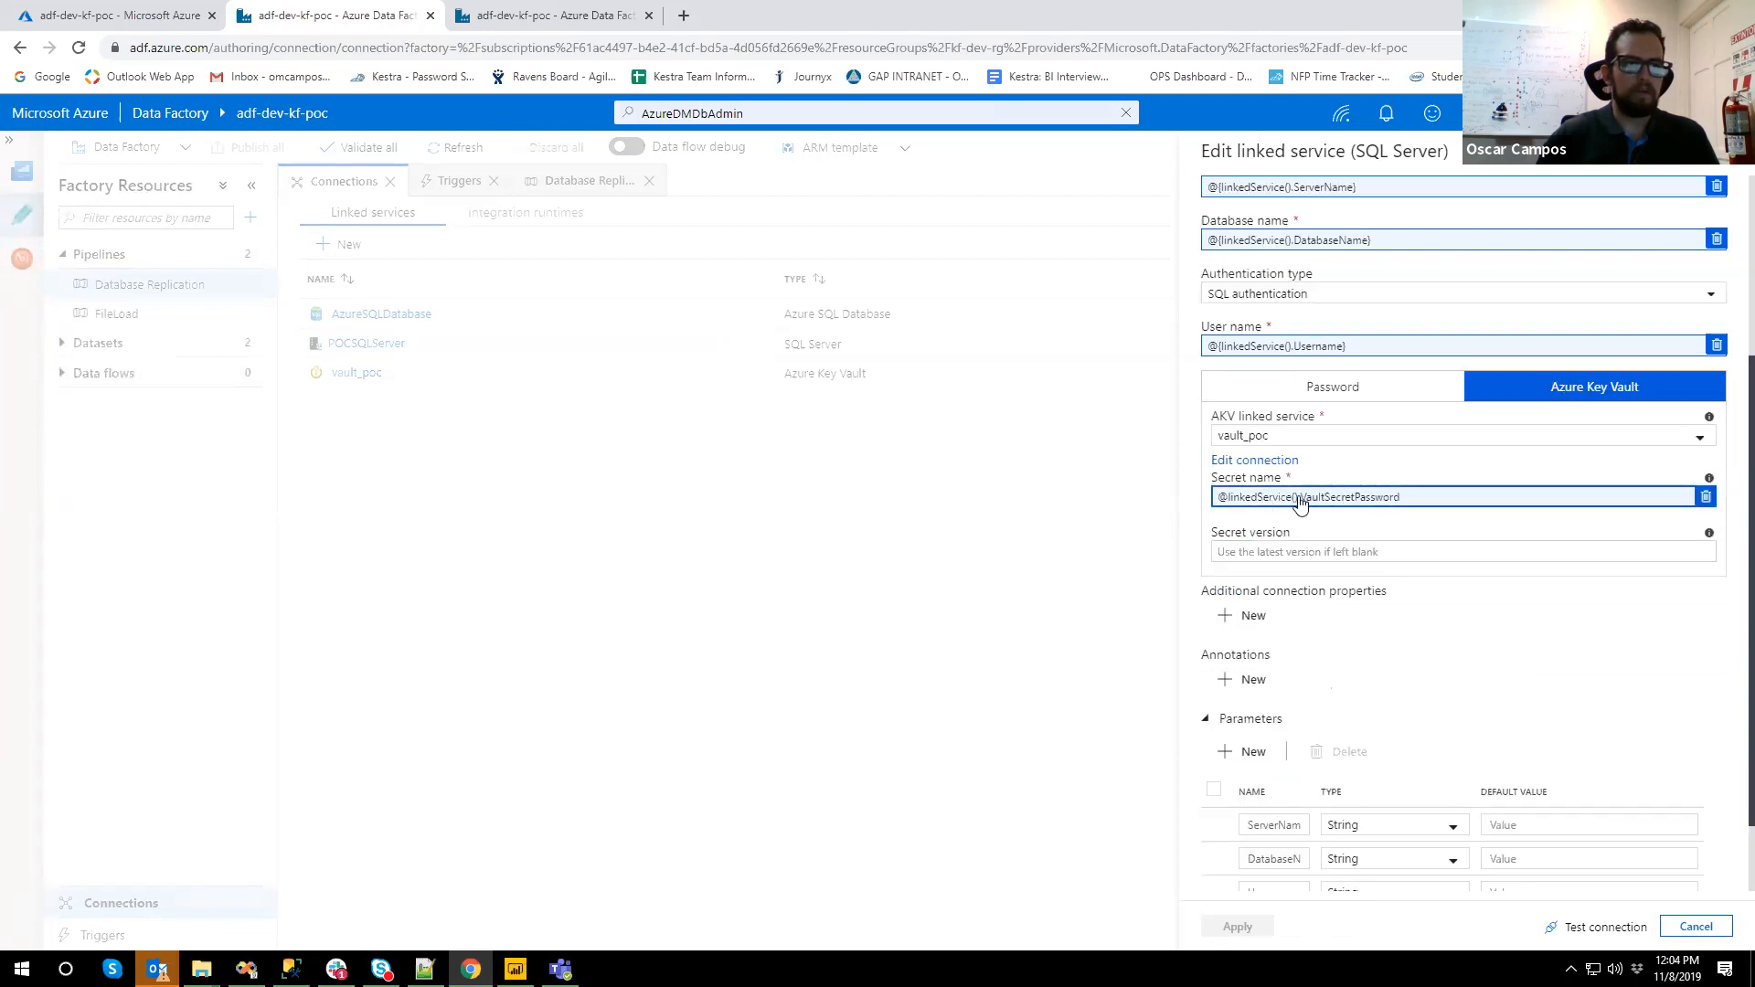
scroll(1407, 757, down, 1)
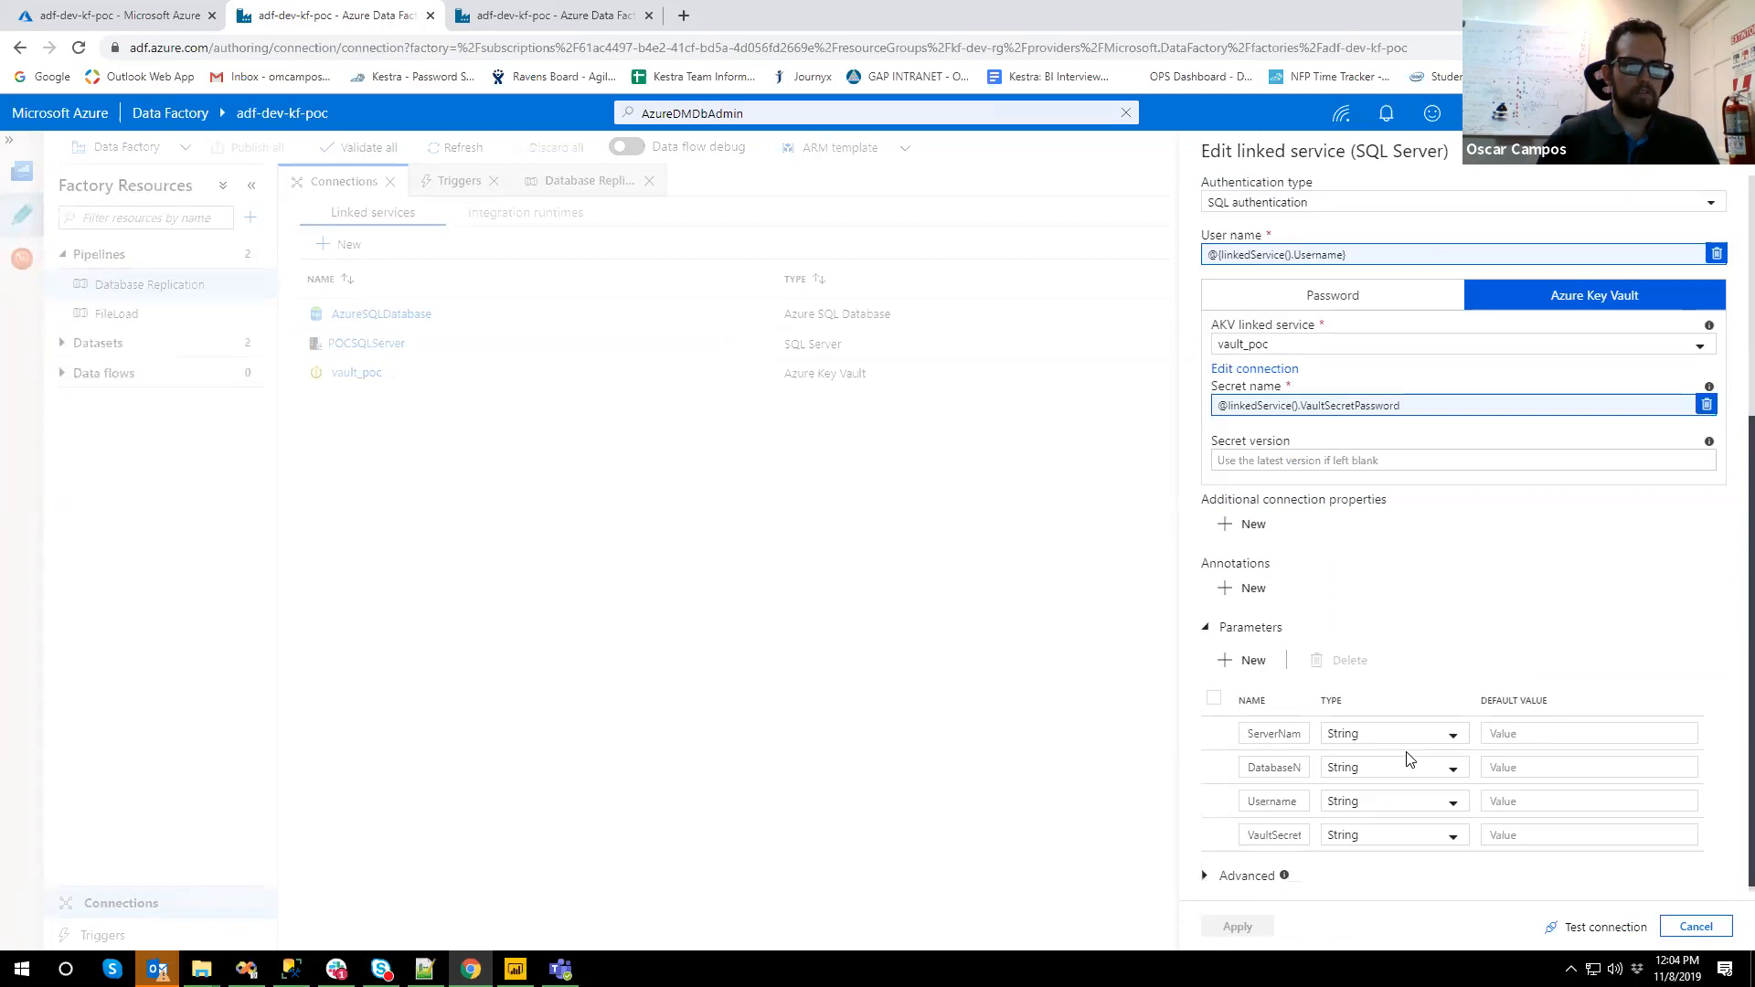
scroll(1422, 766, up, 1)
scroll(1269, 615, up, 2)
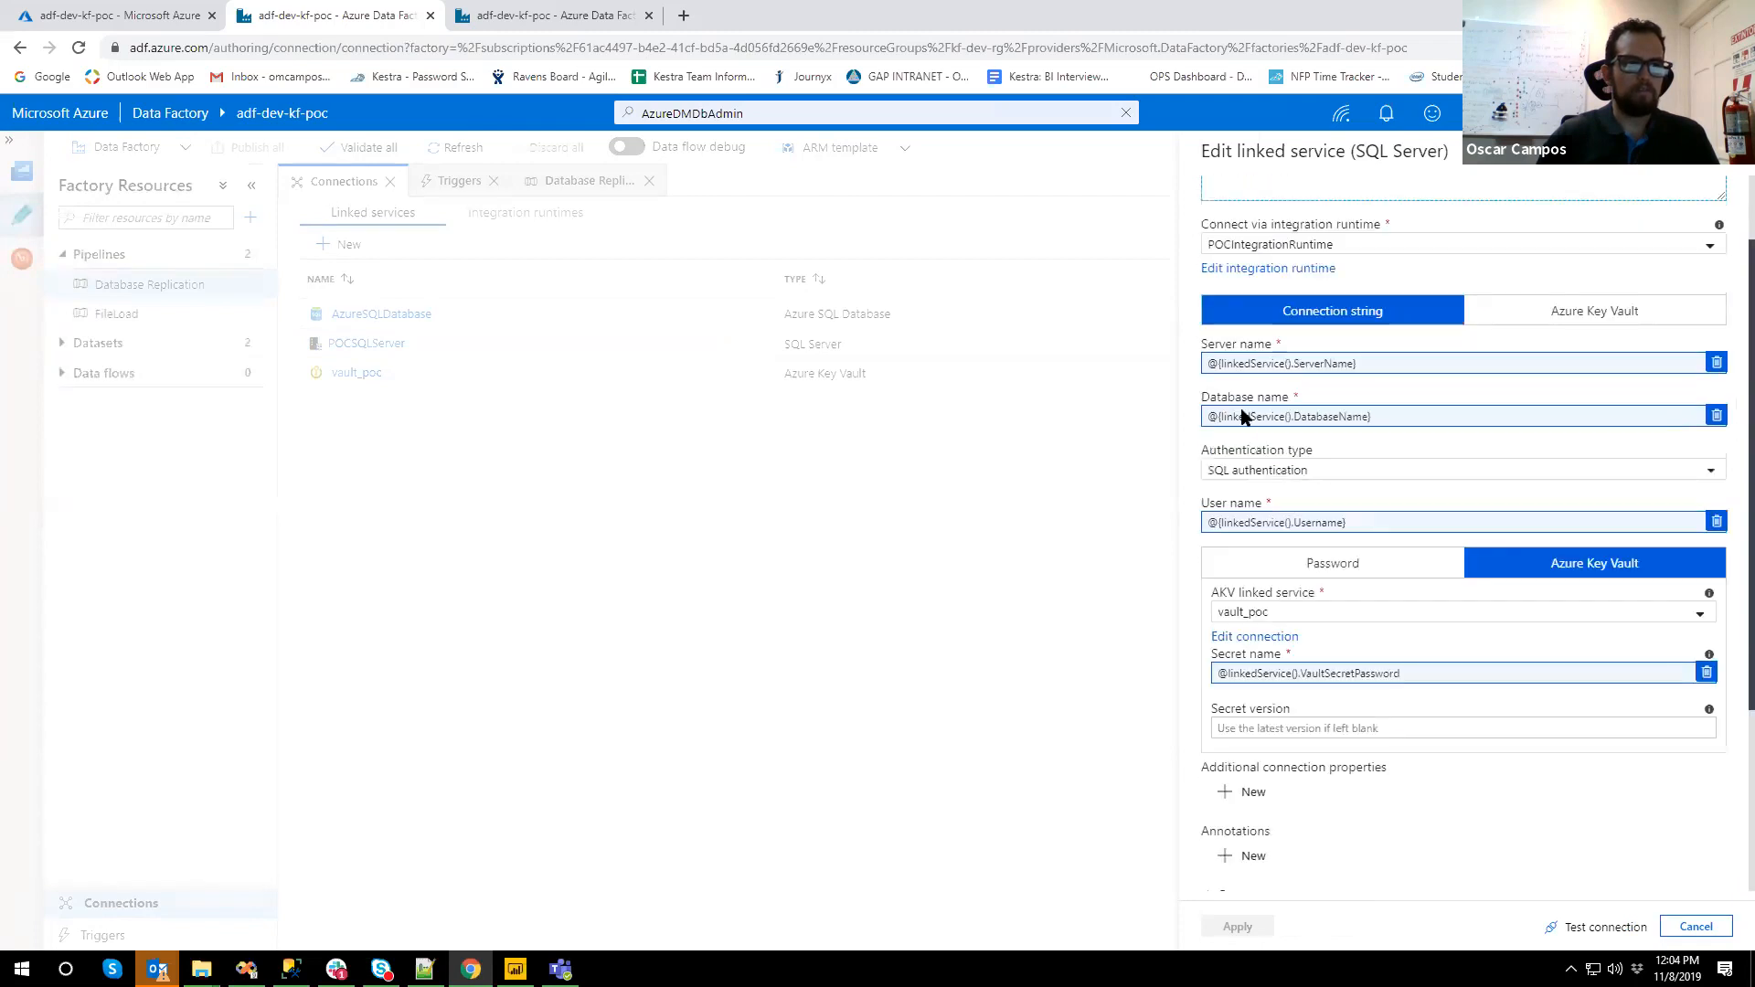
scroll(1211, 408, up, 1)
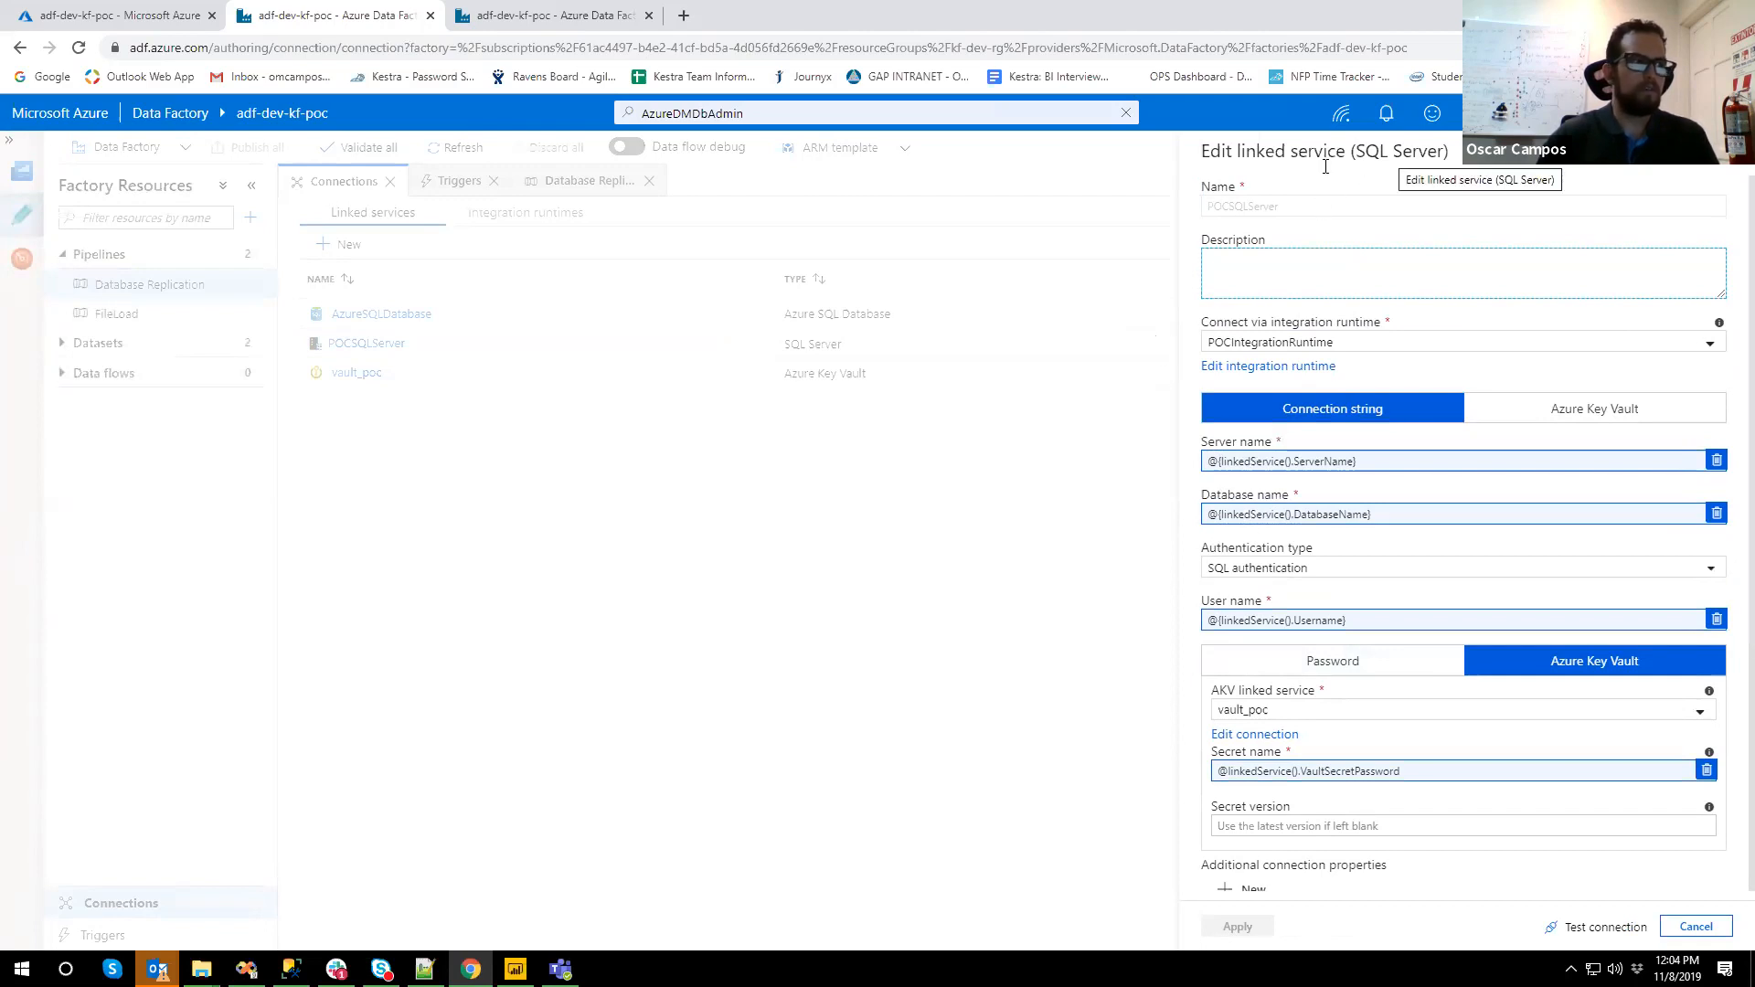
- Check which integration runtimes can be chosen for POCSQLServer, keeping POCIntegrationRuntime and cancelling the edit
click(1708, 344)
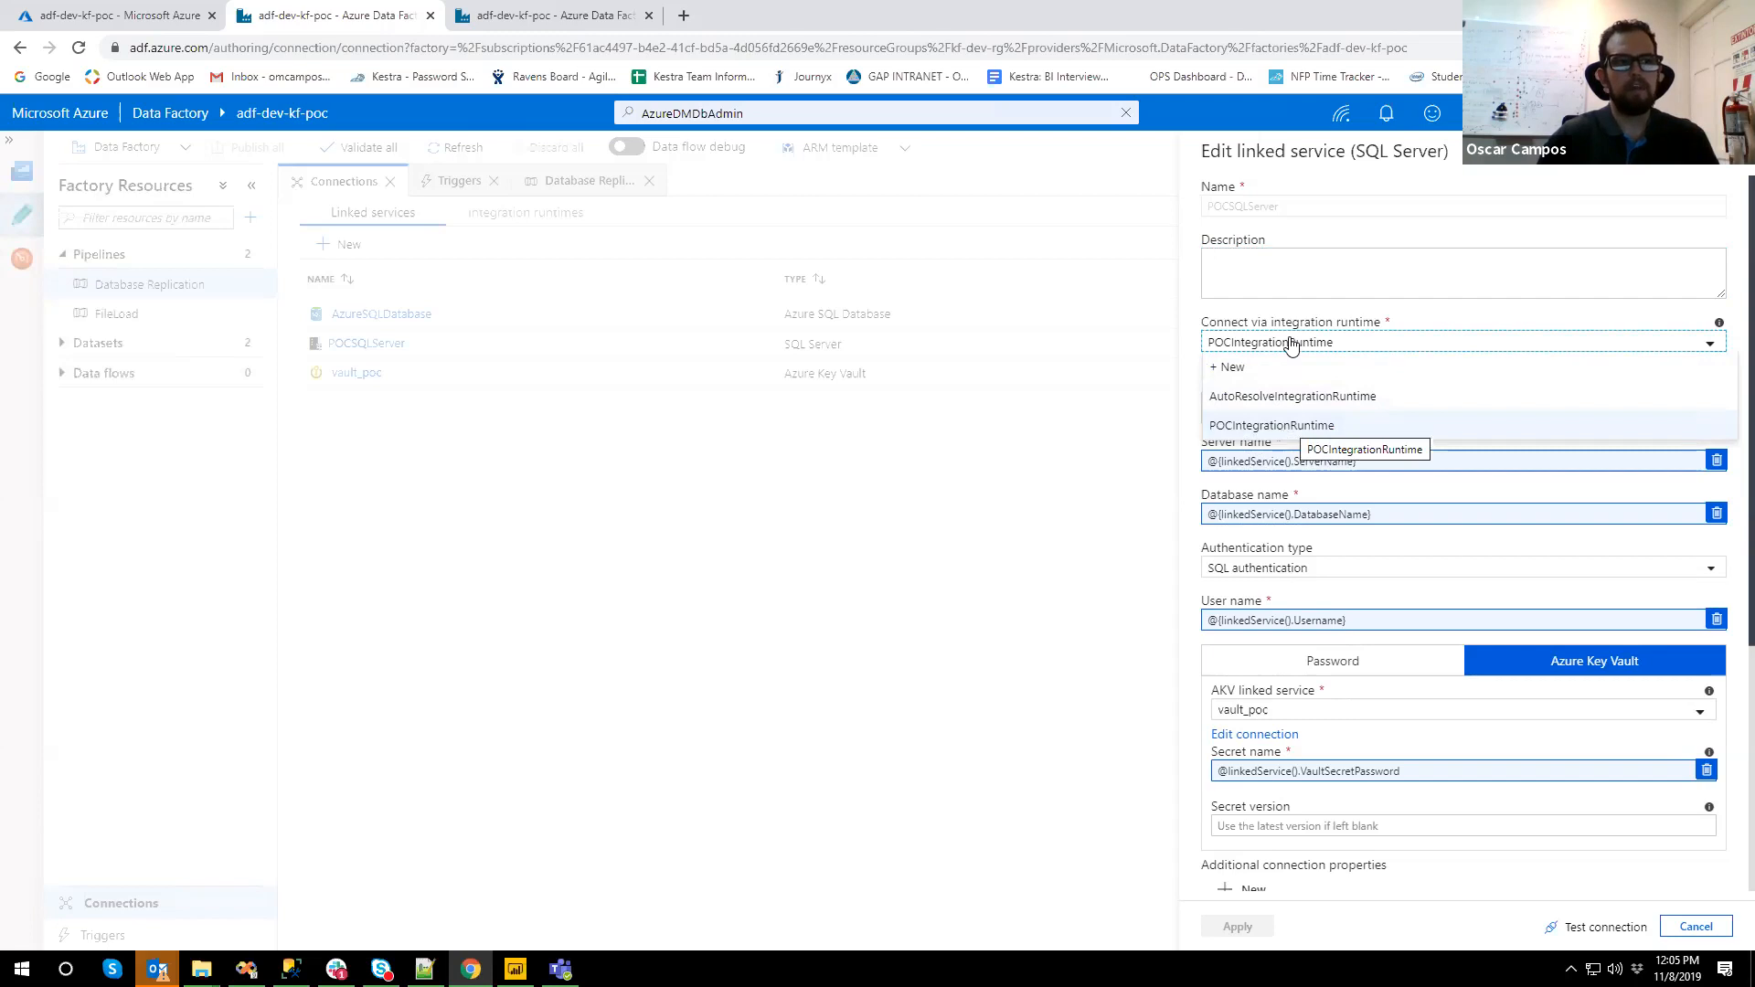
click(1295, 315)
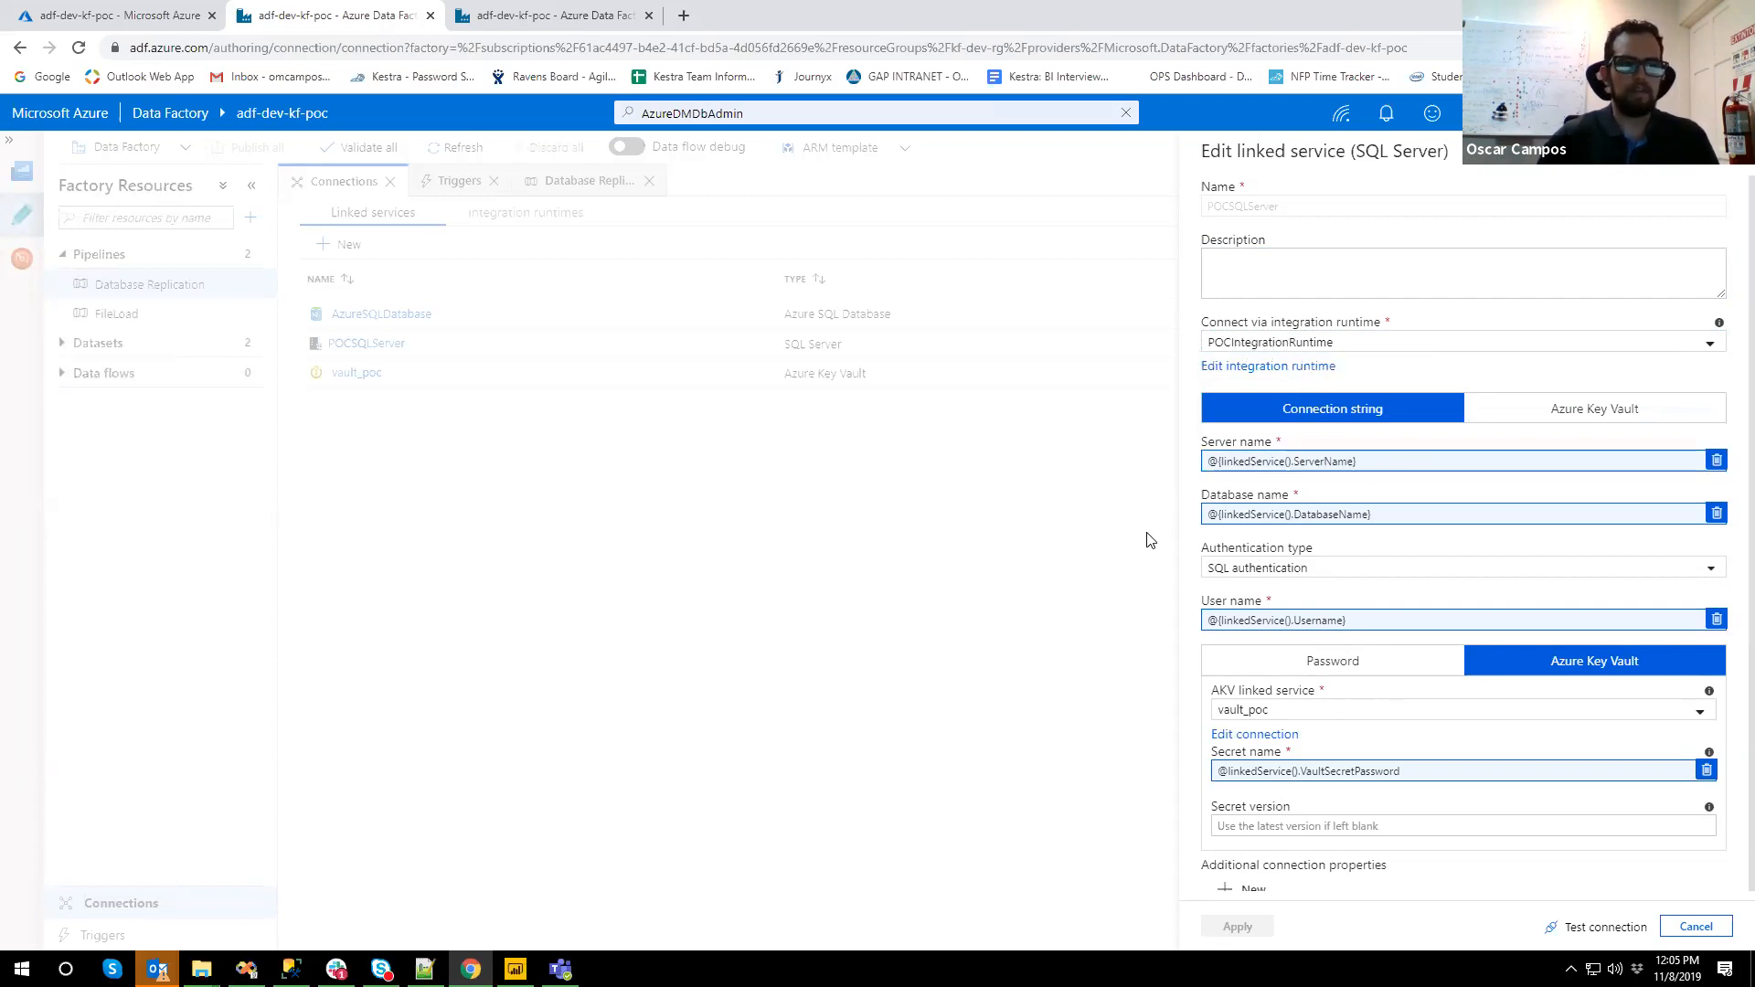
click(1688, 925)
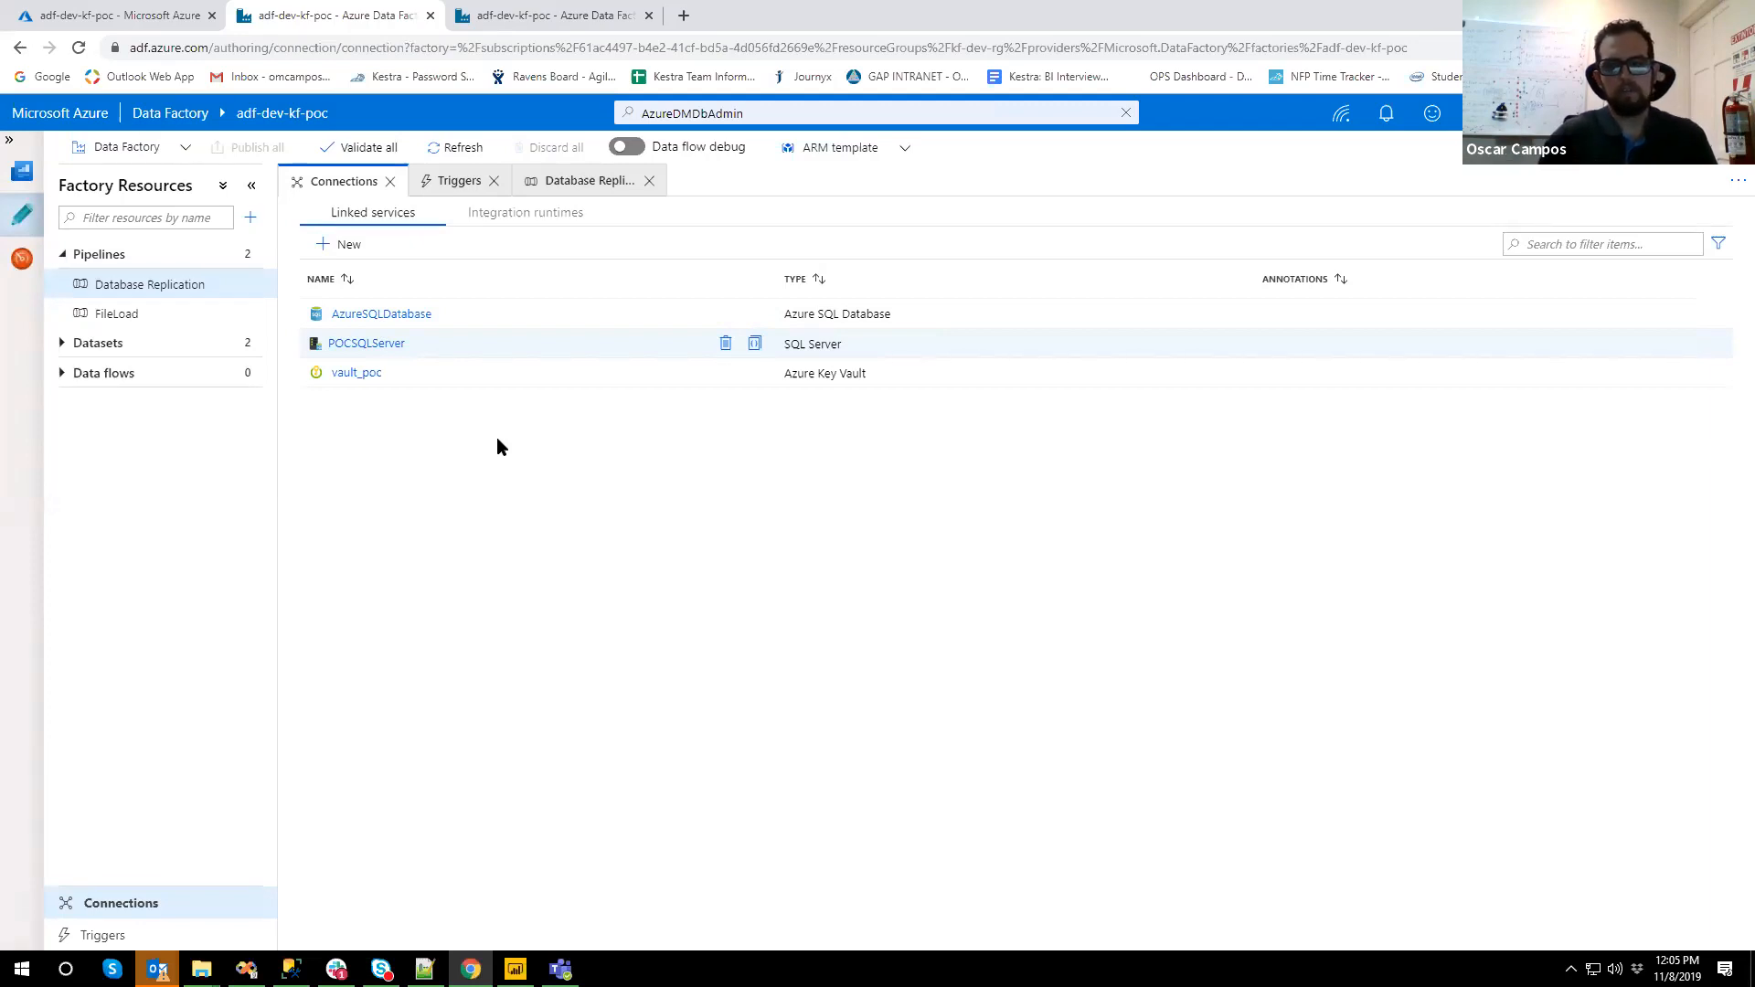
- Inspect the subscriptions and servers offered for AzureSQLDatabase's connection string from an Azure subscription, cancelling without applying anything
click(393, 318)
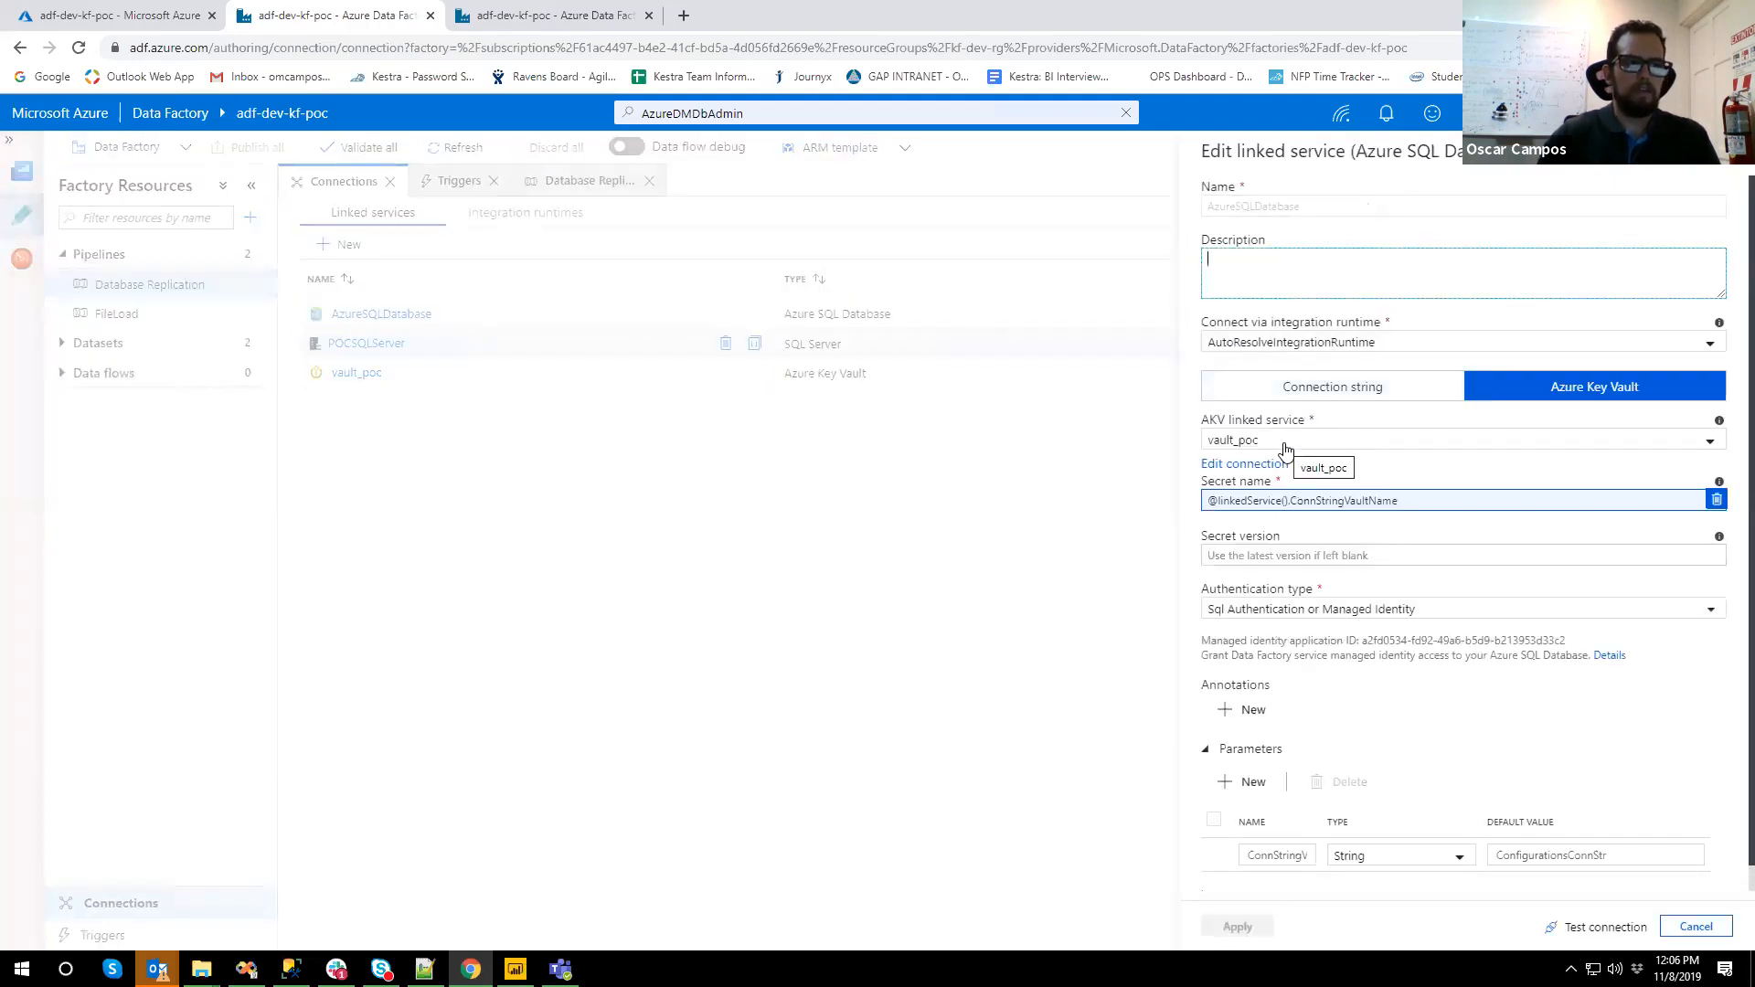
click(1275, 395)
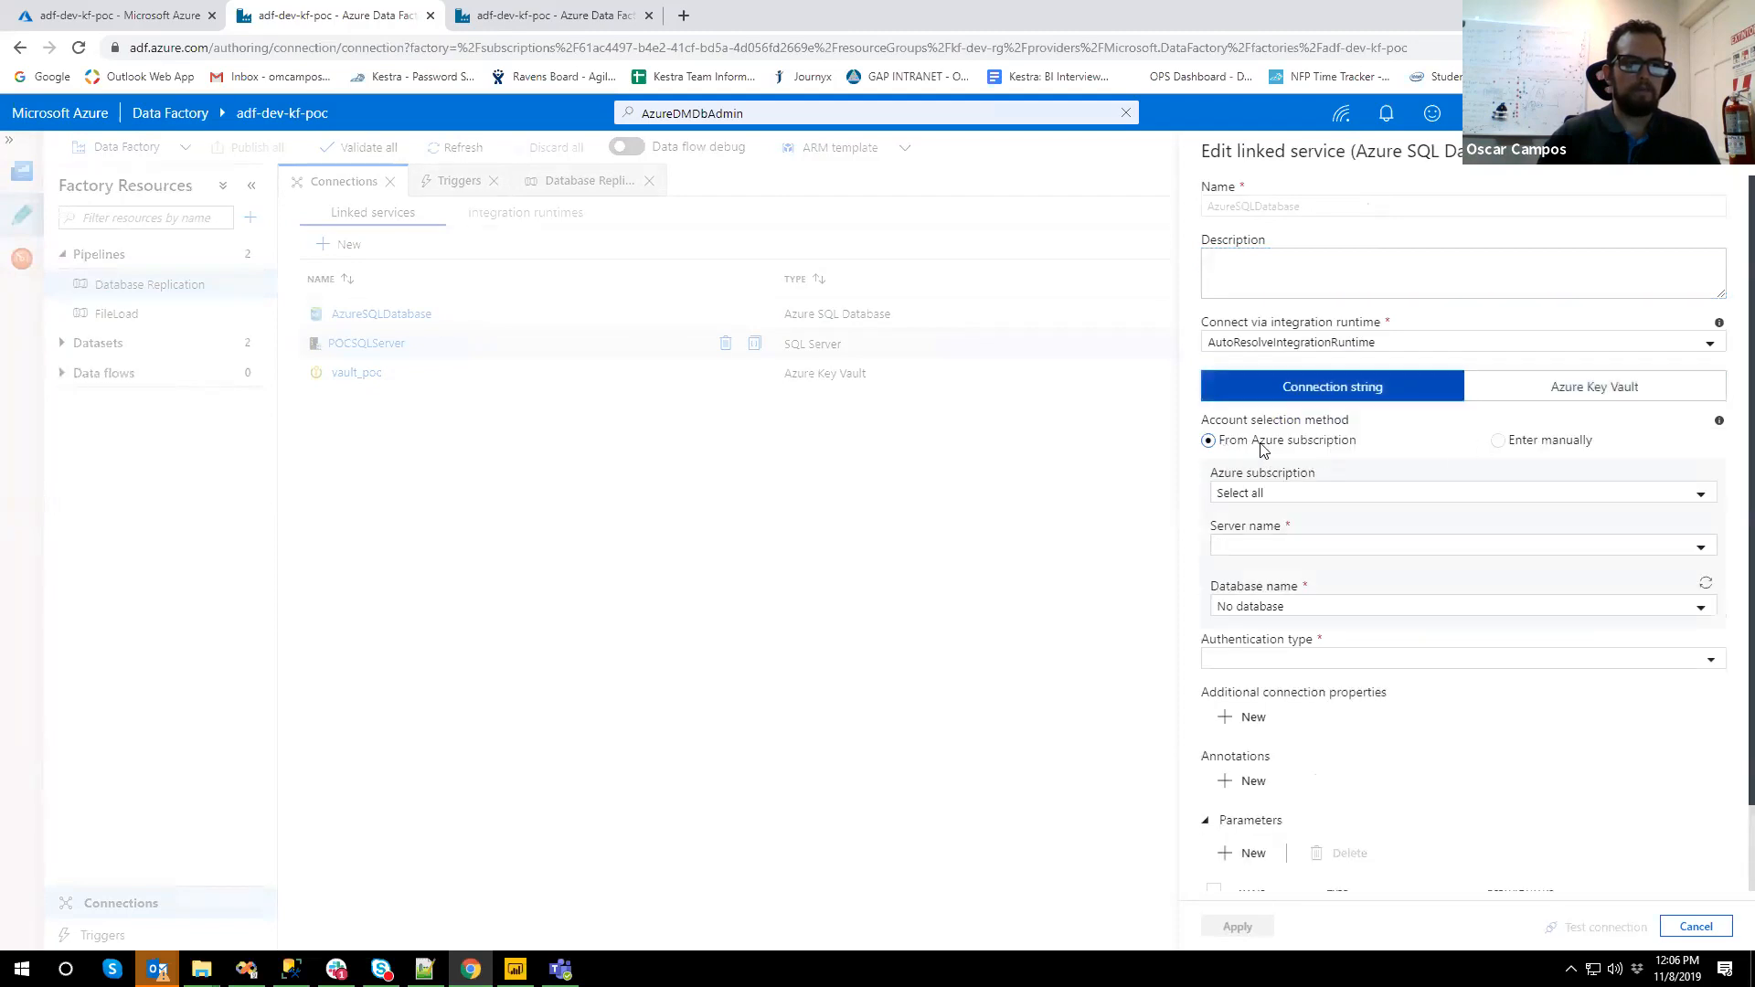
click(1269, 495)
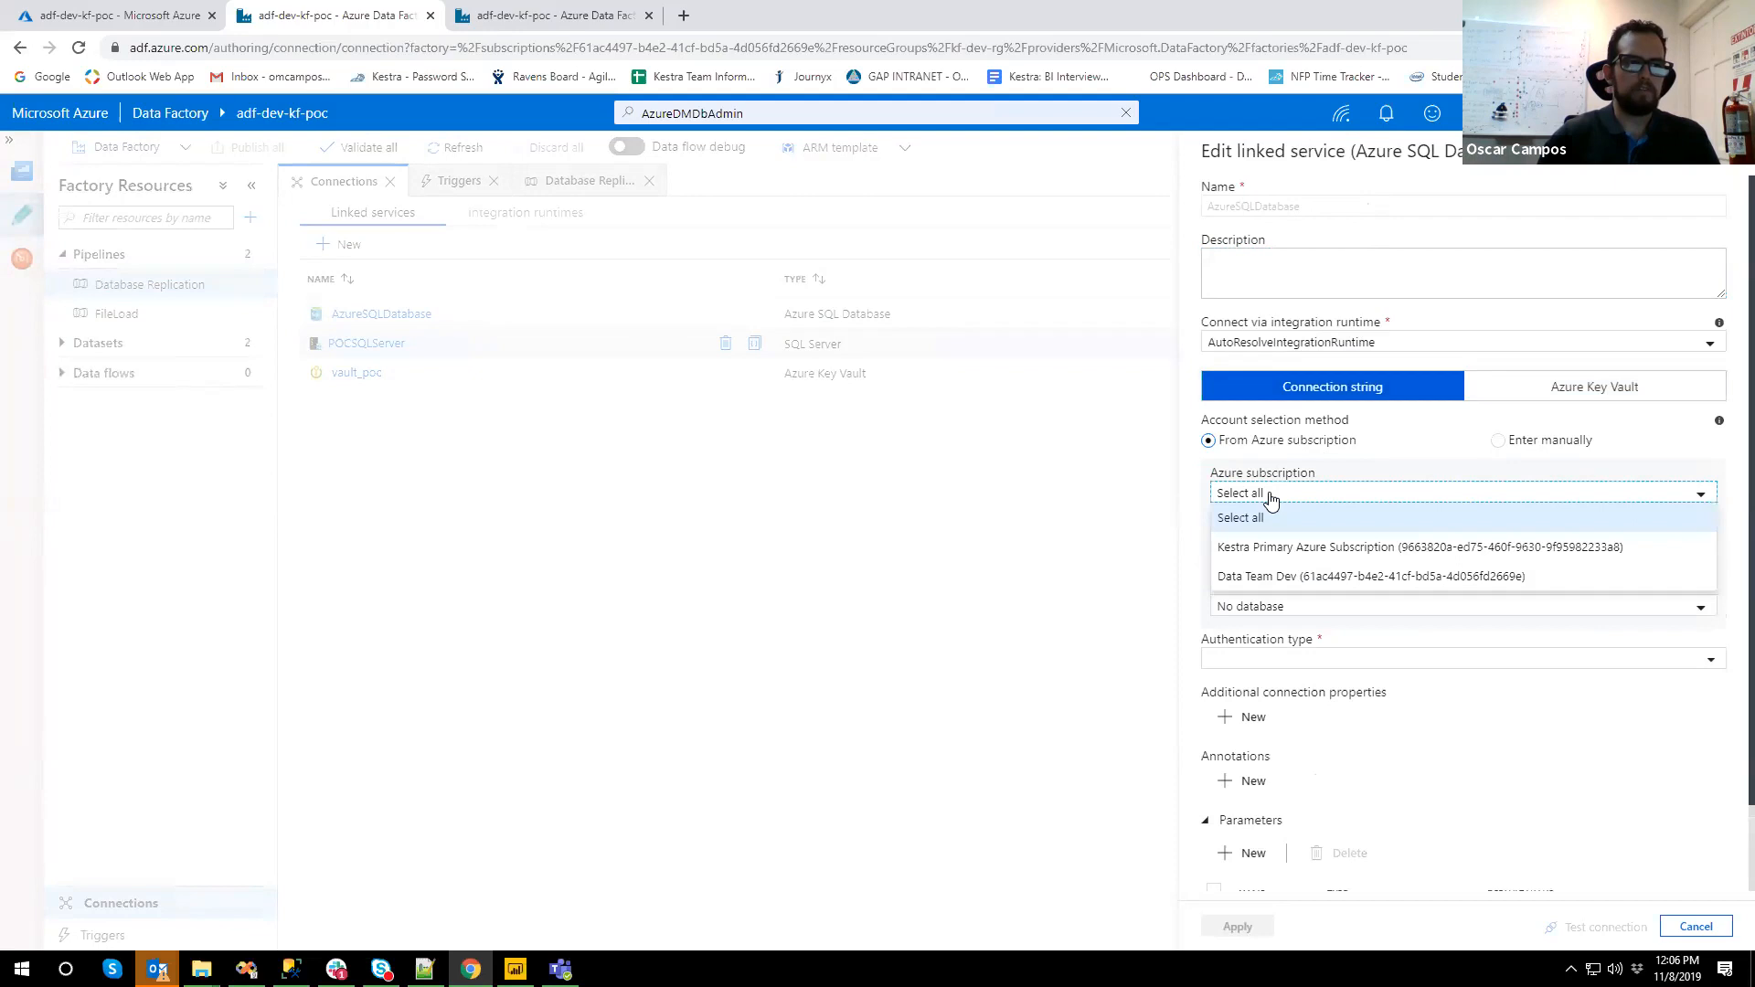
click(1179, 585)
click(1229, 548)
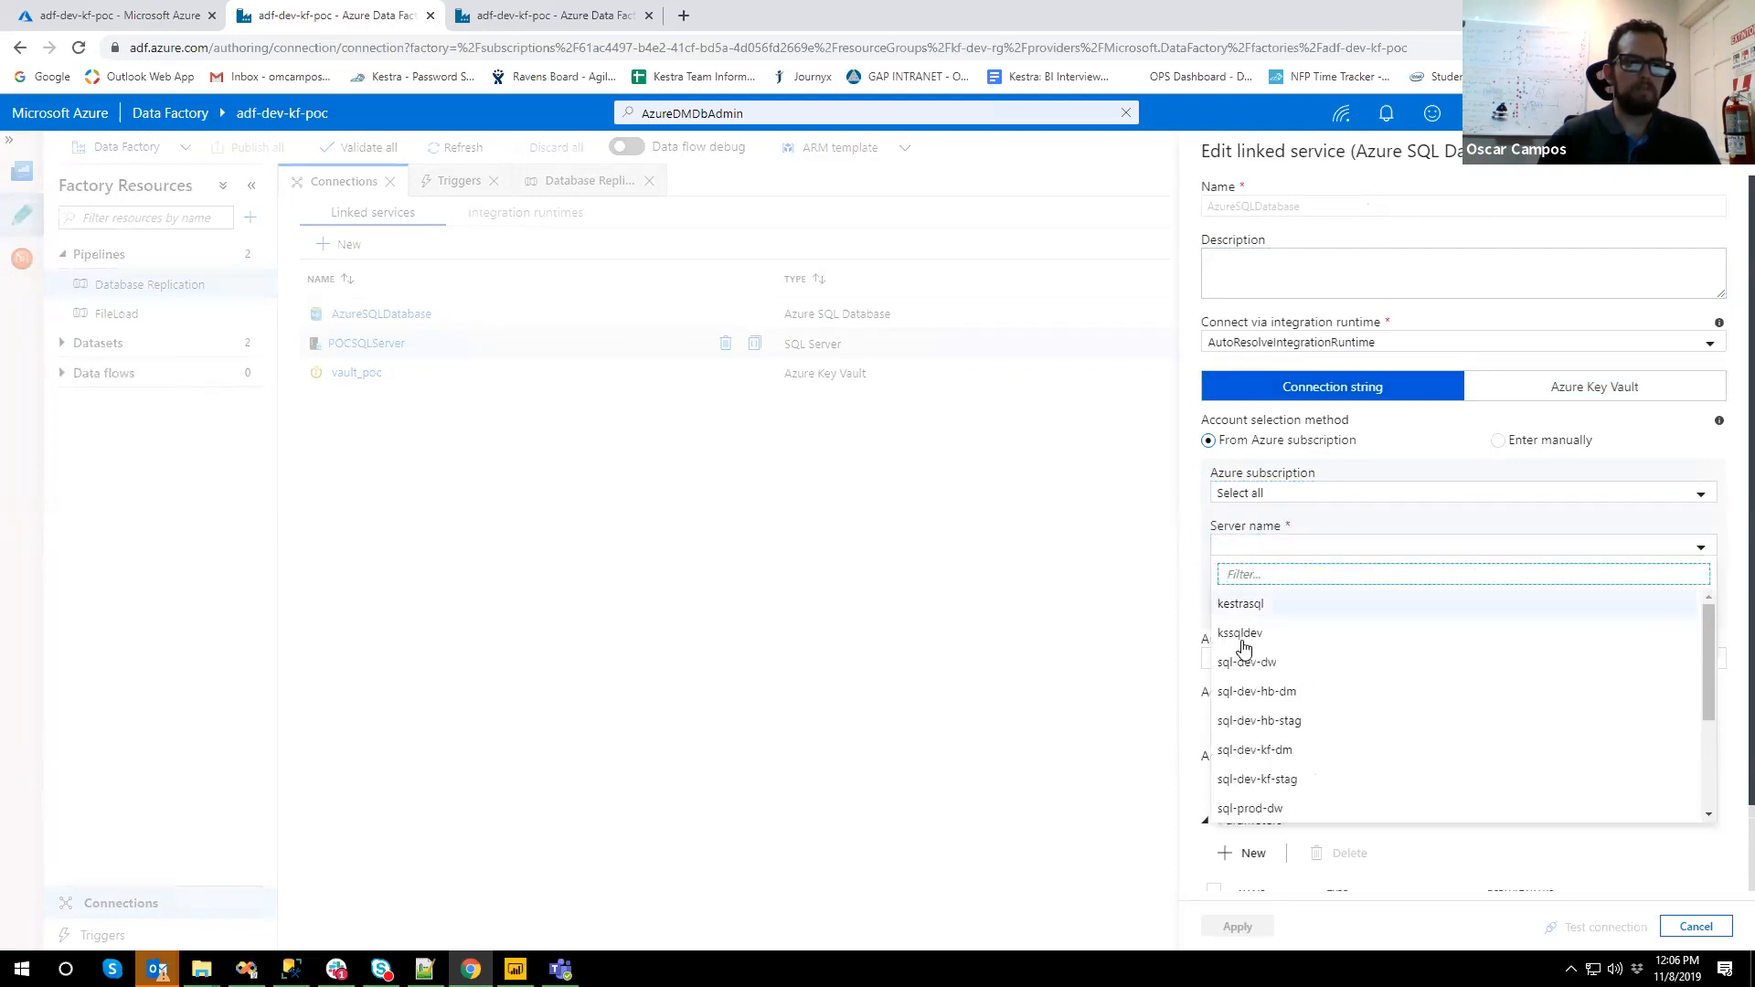
scroll(1298, 690, down, 5)
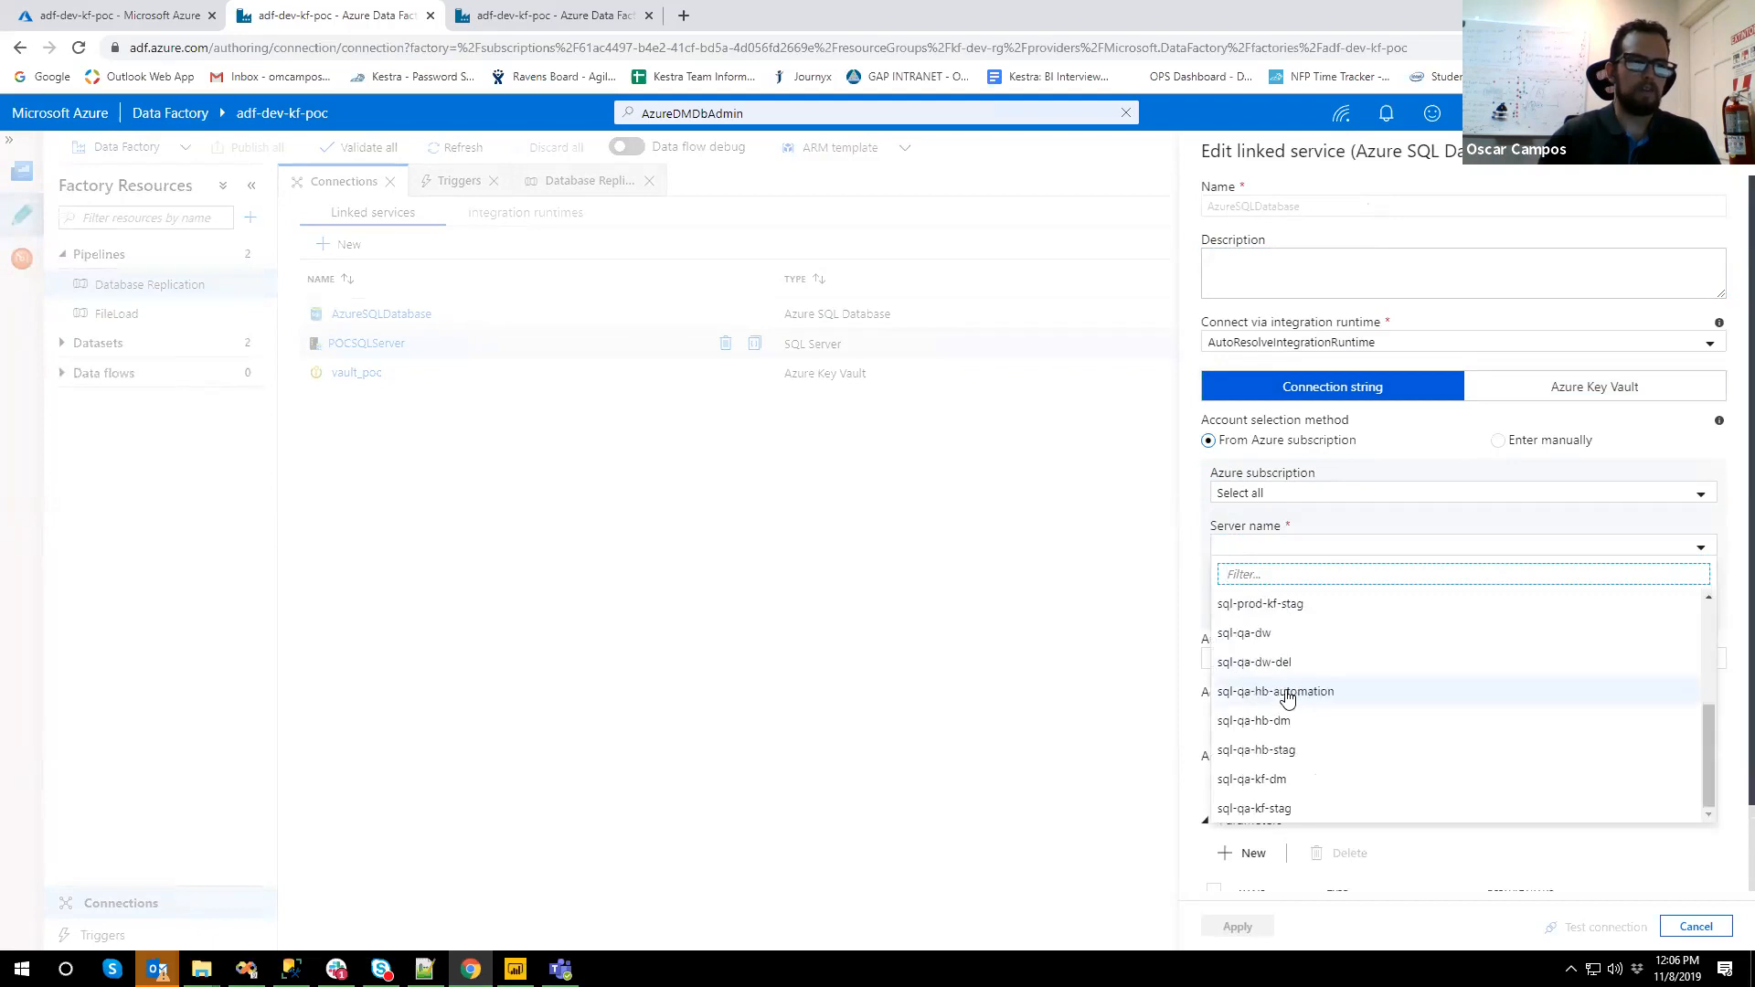
click(1042, 603)
click(1695, 925)
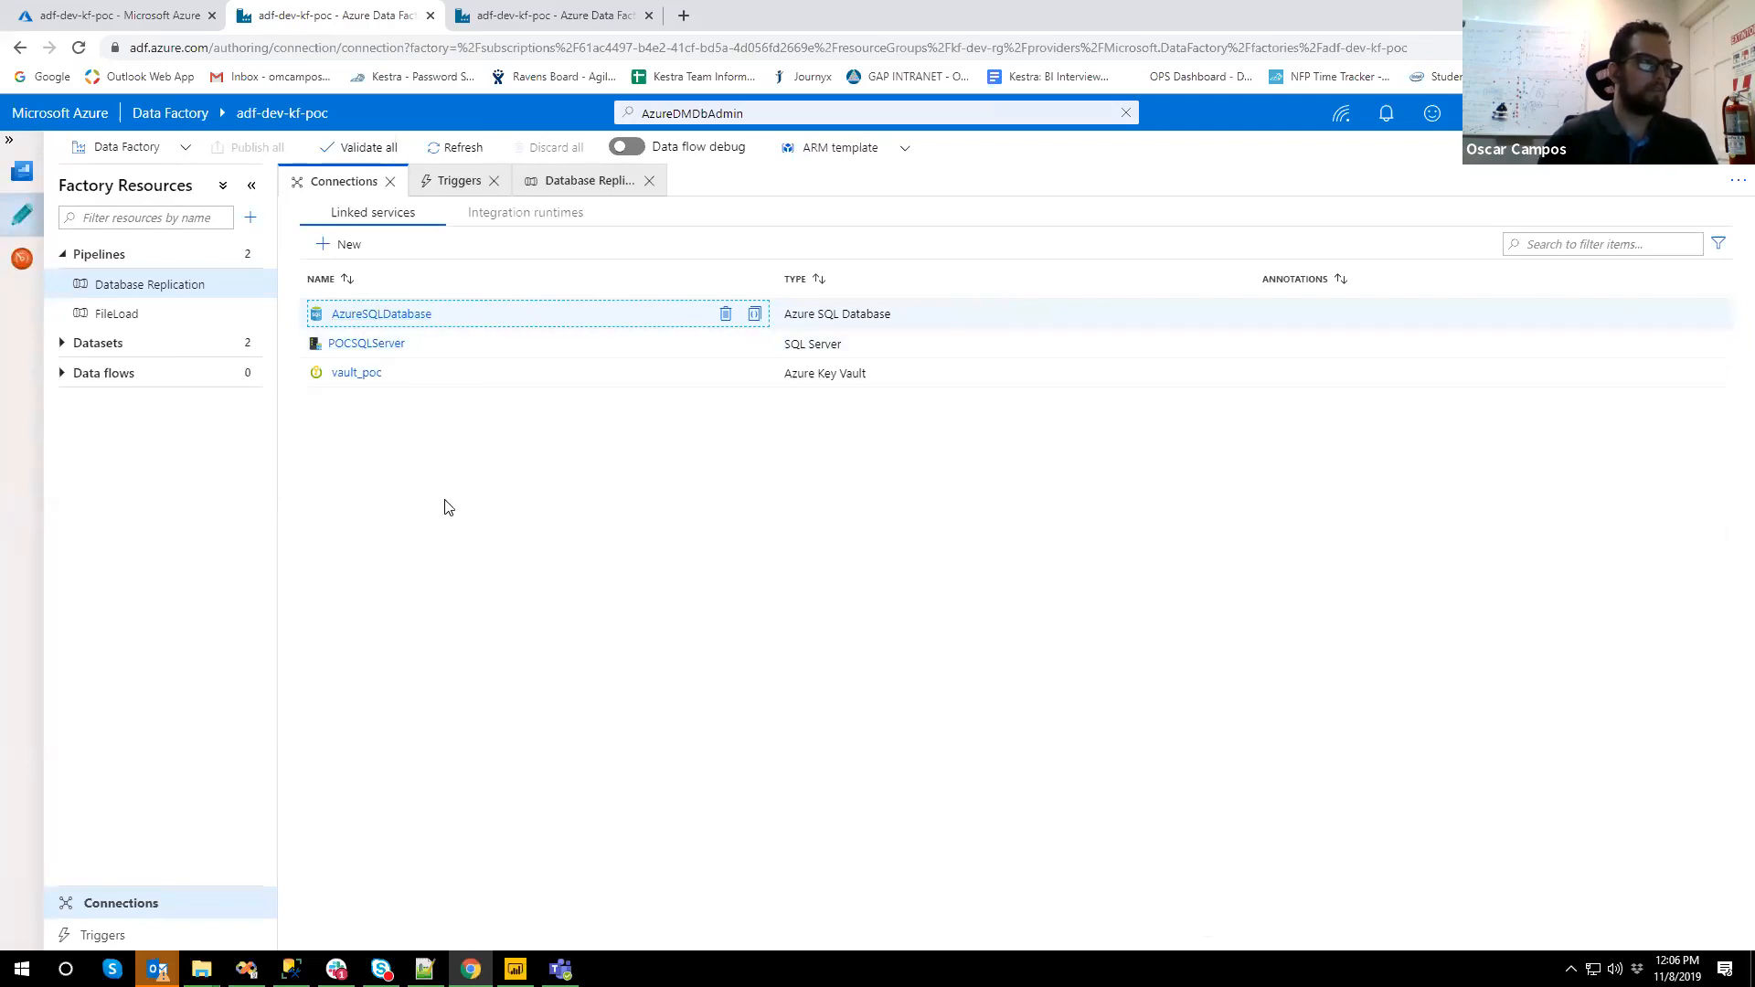
- Open the Database Replication pipeline, list the factory's datasets and reposition the pipeline's activities in view
click(180, 289)
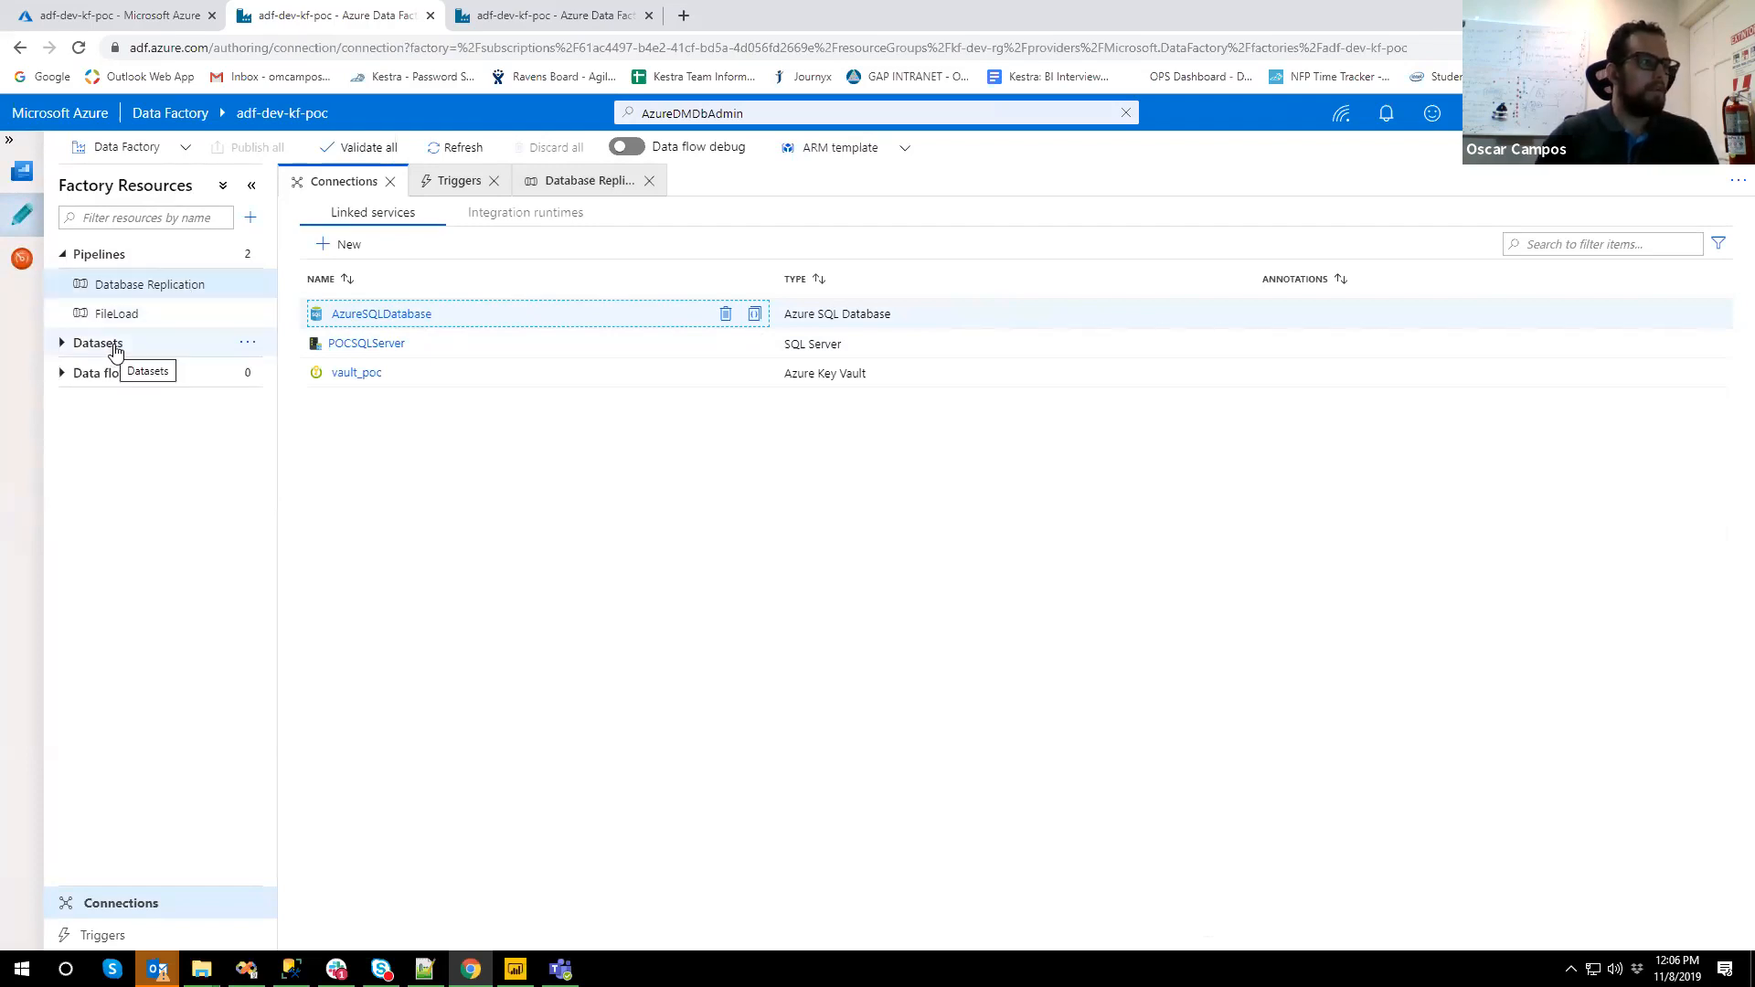
click(146, 290)
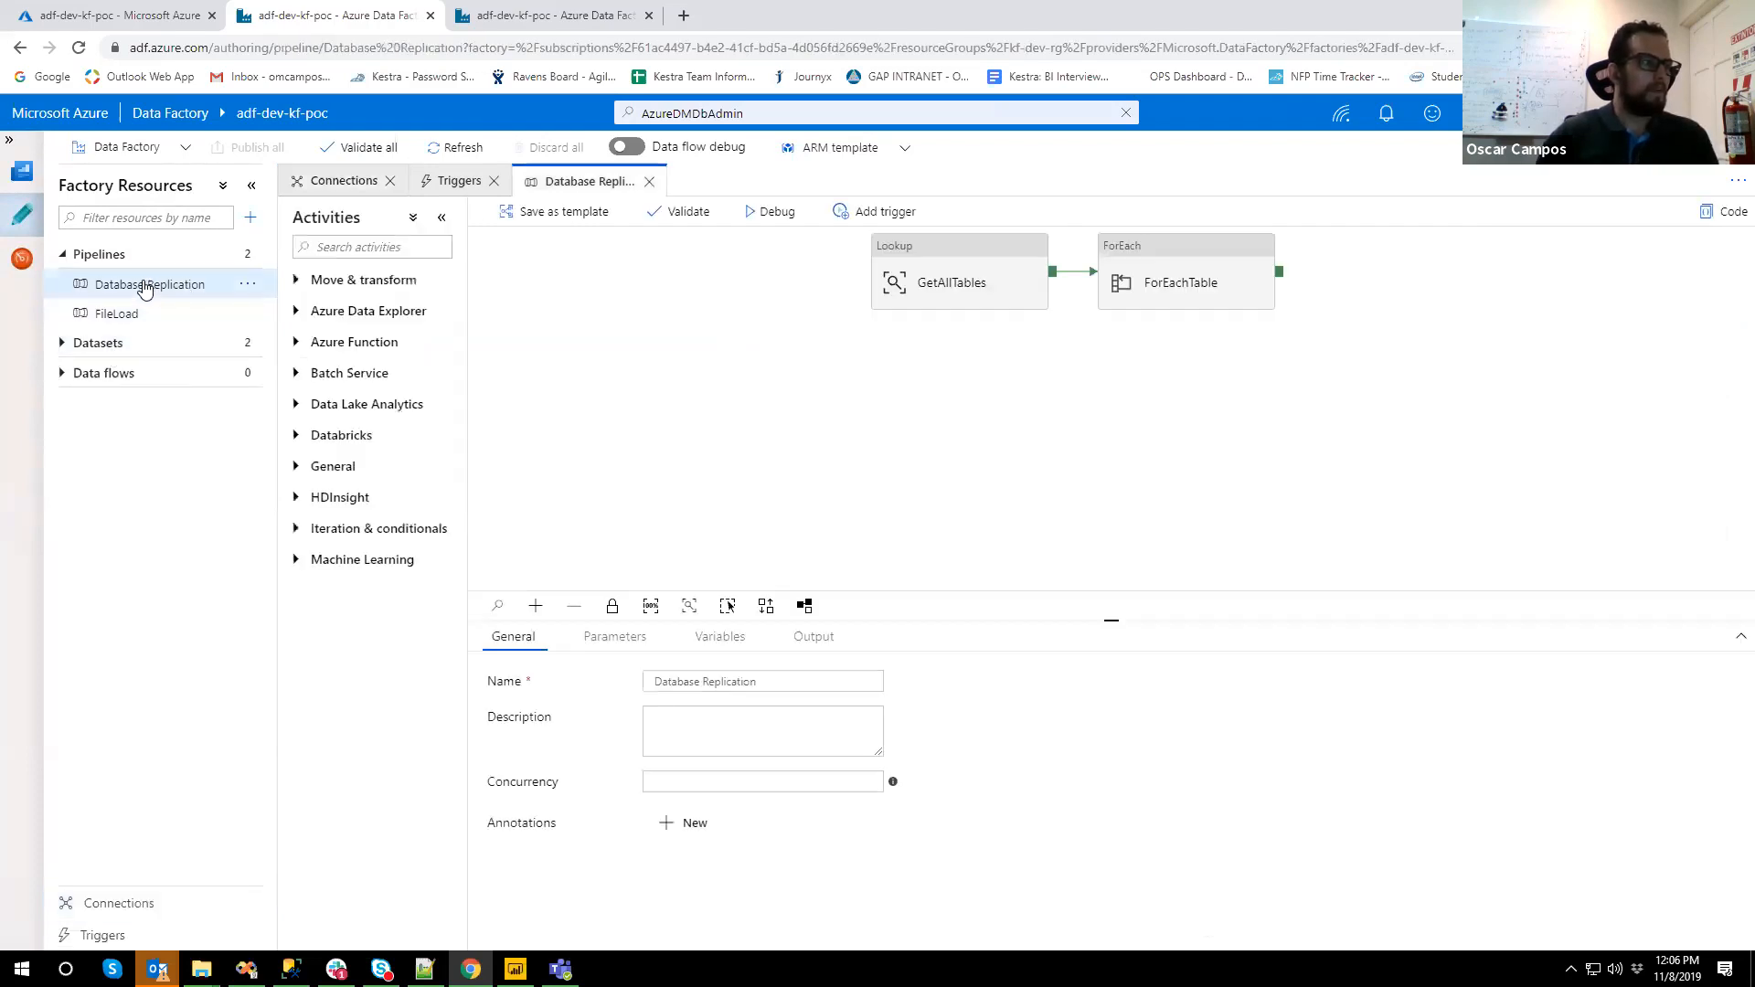
click(92, 348)
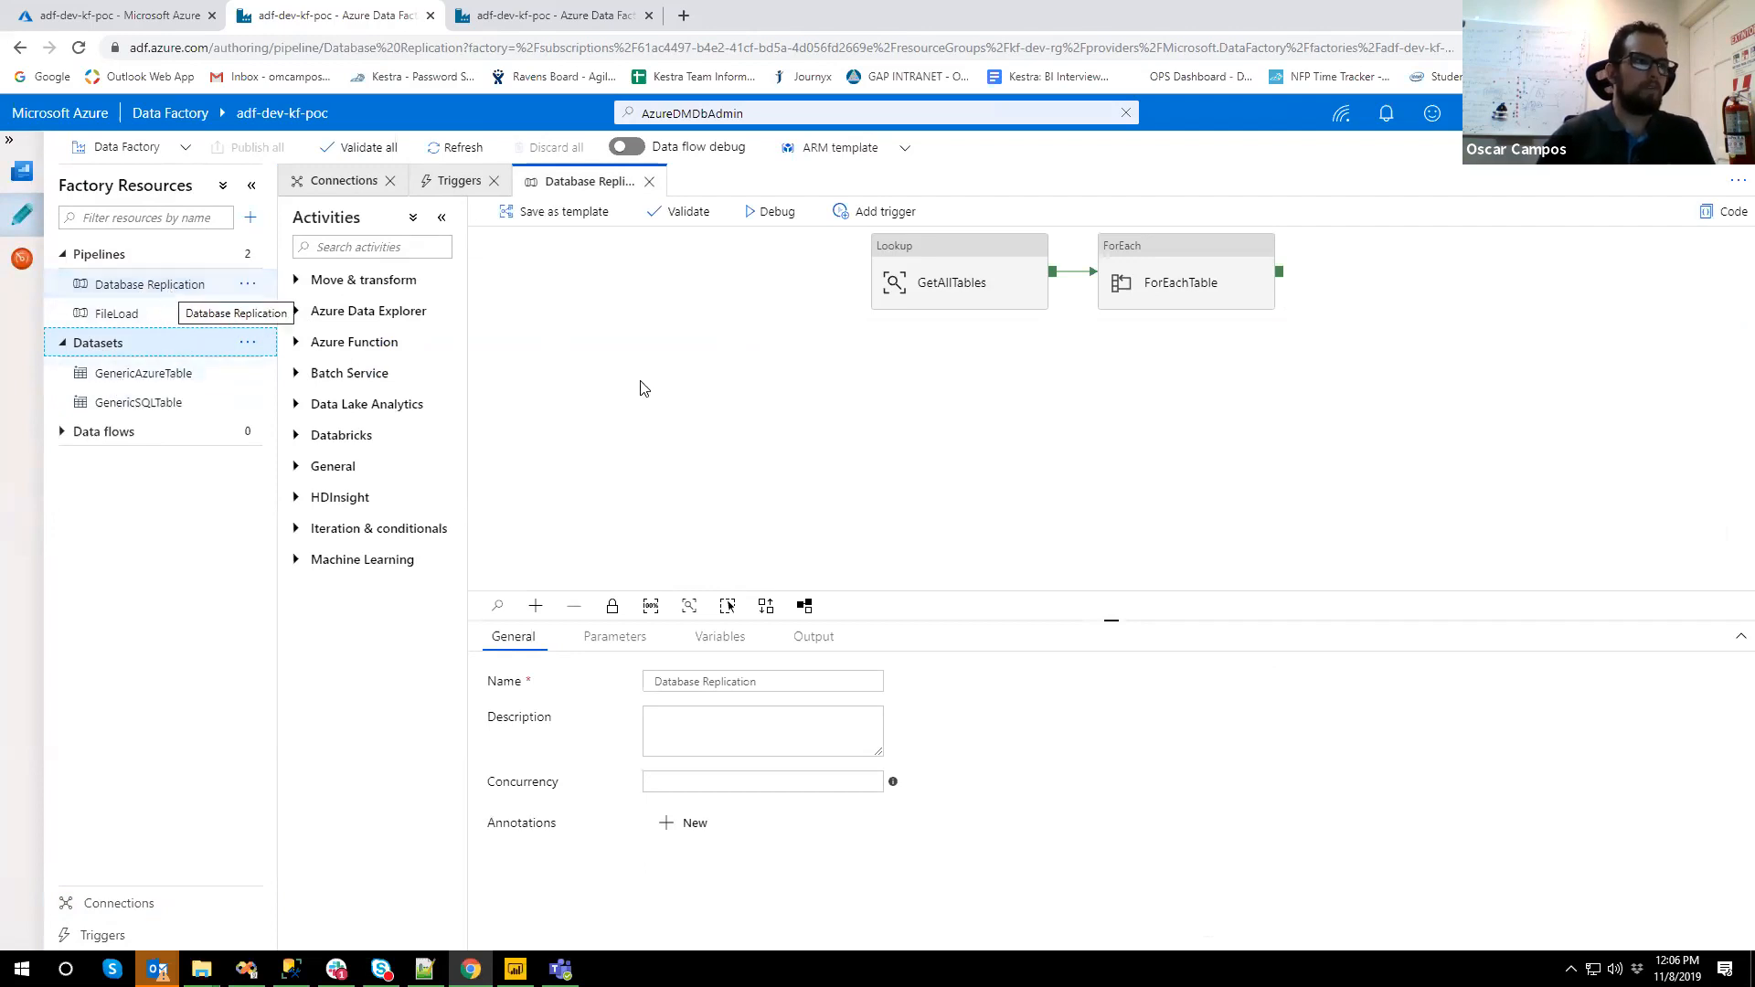
click(752, 399)
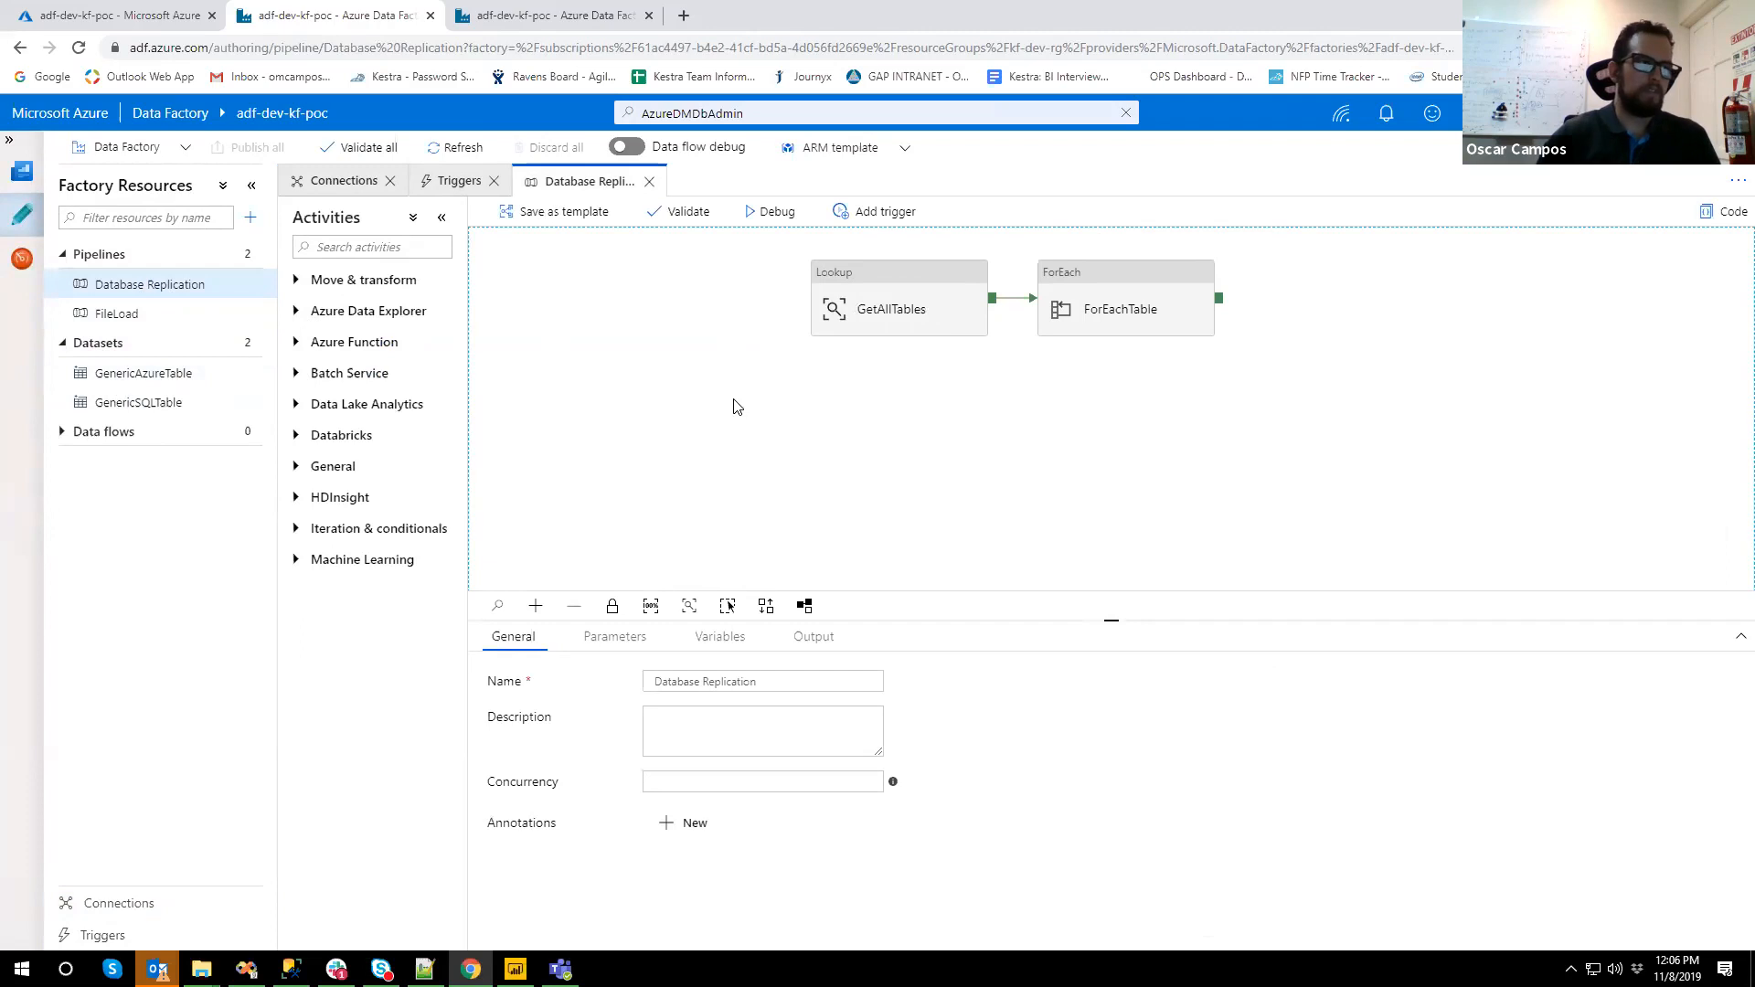
- Open the GenericAzureTable dataset and review its dataset type, parameters and schema
click(131, 383)
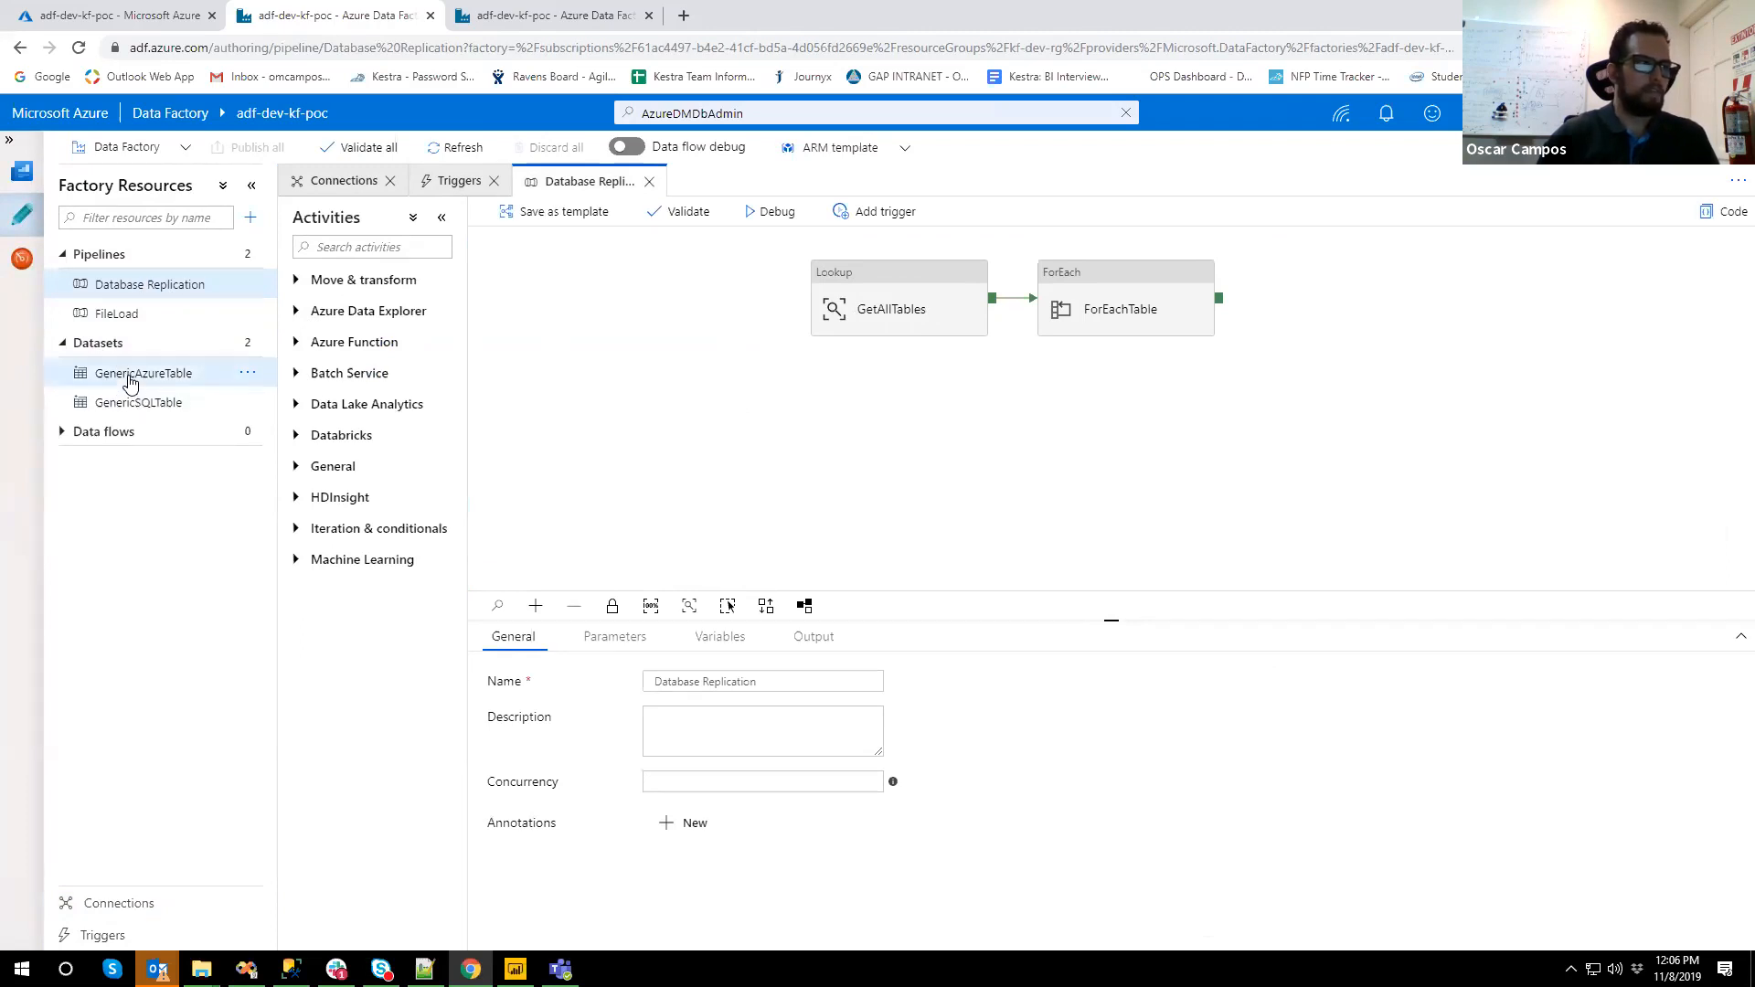
click(425, 501)
click(632, 502)
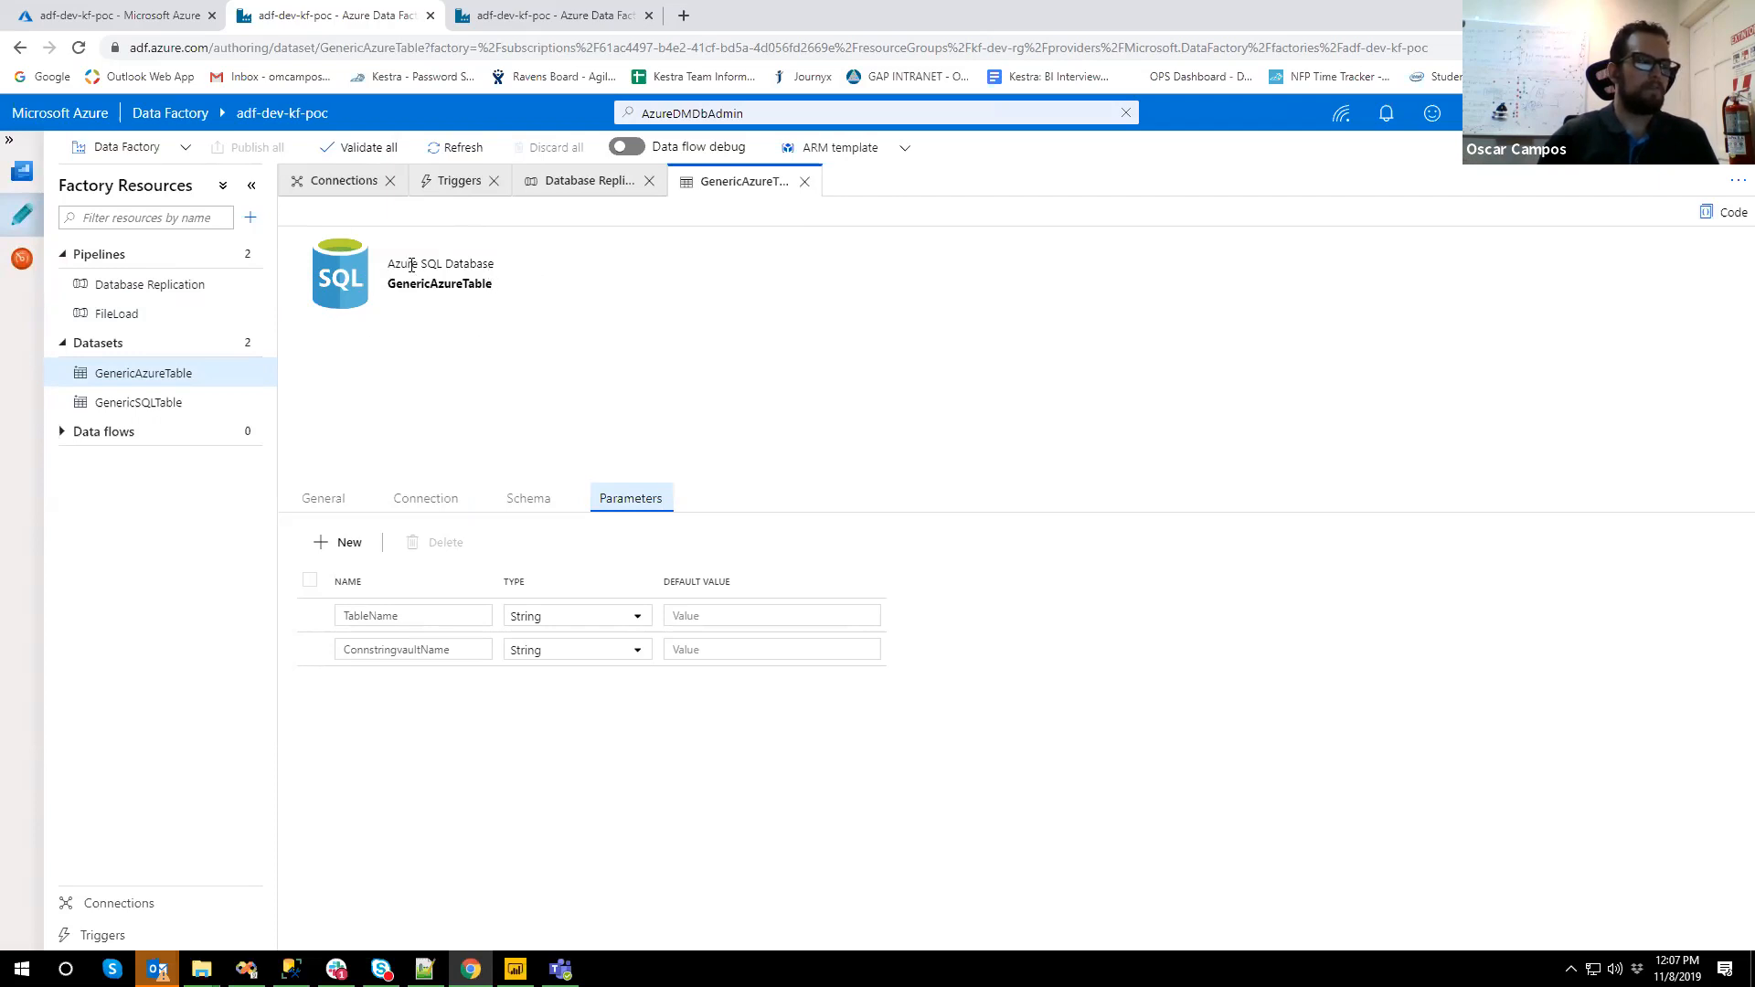
drag(389, 265, 500, 261)
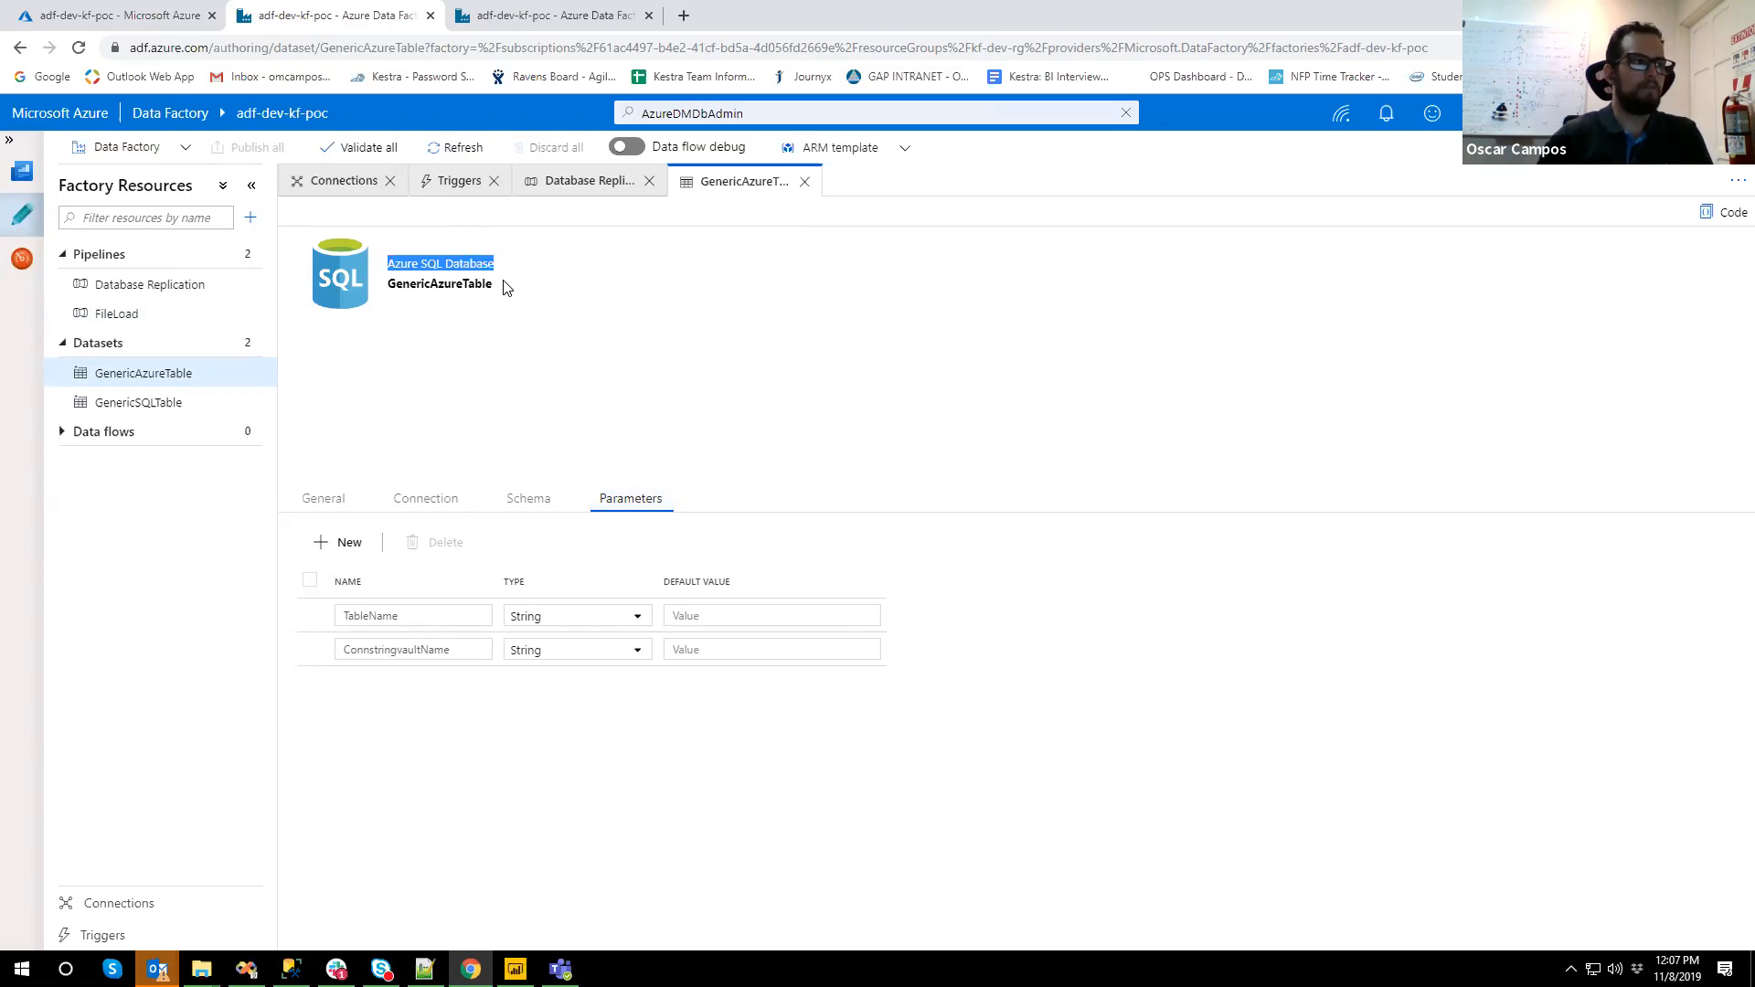
click(508, 307)
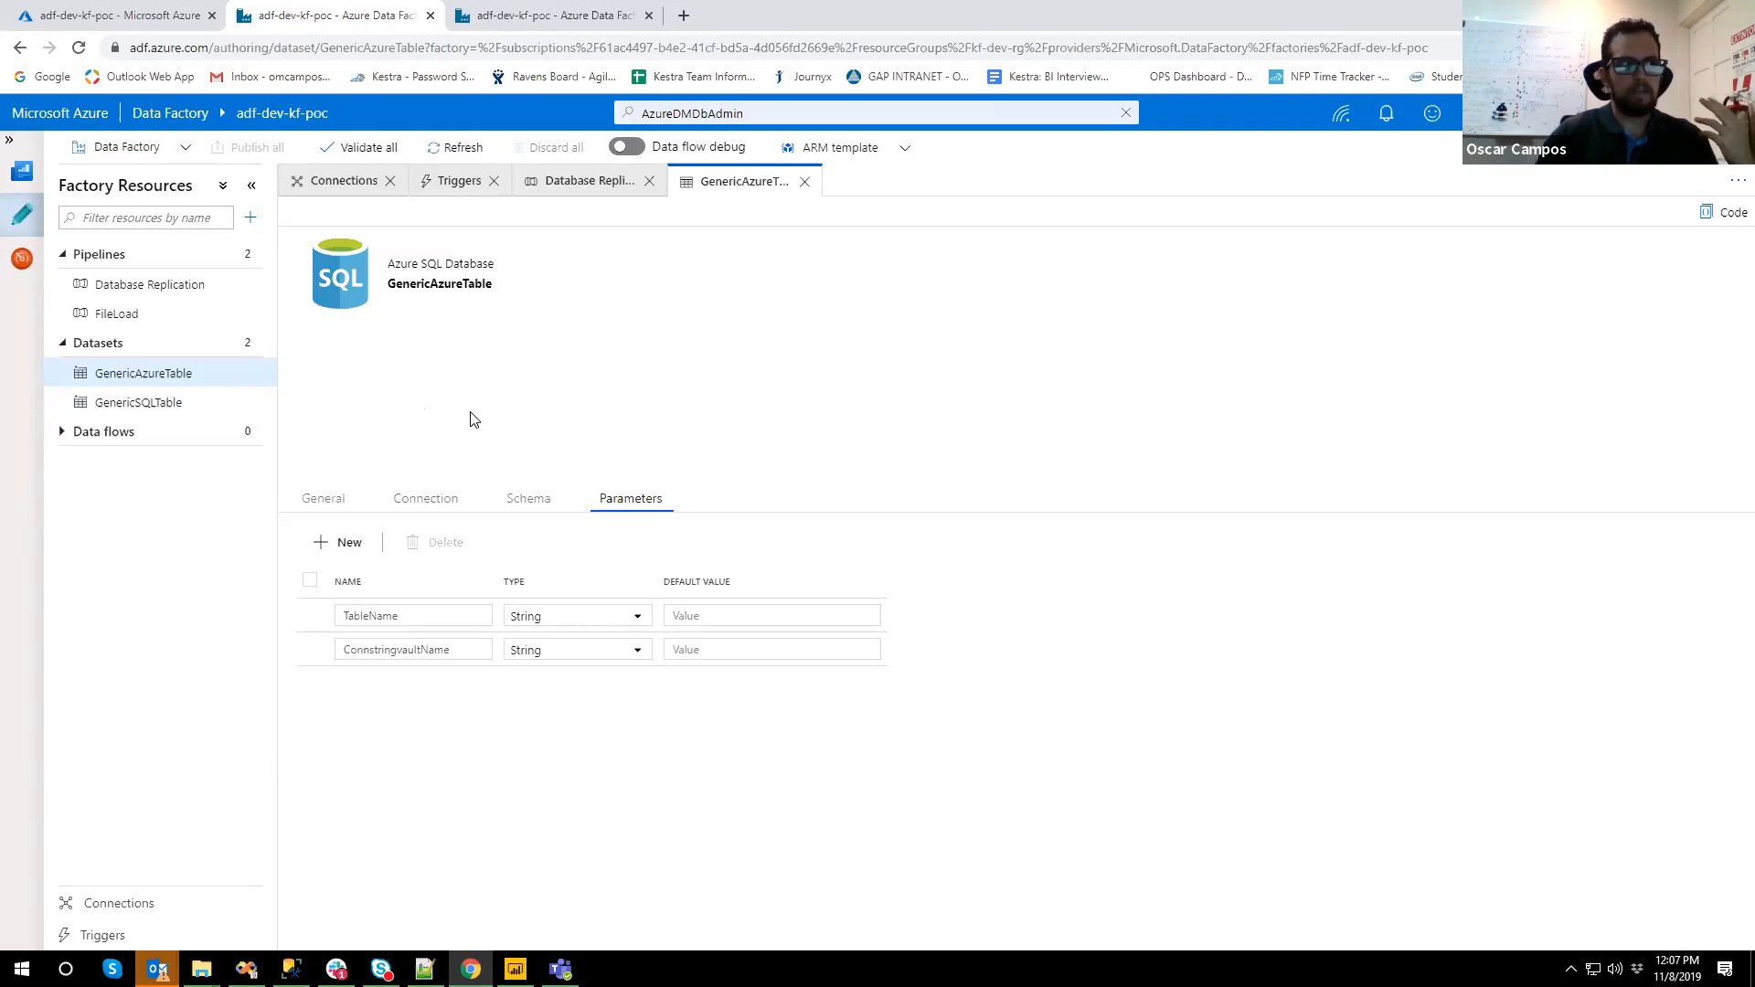
click(509, 496)
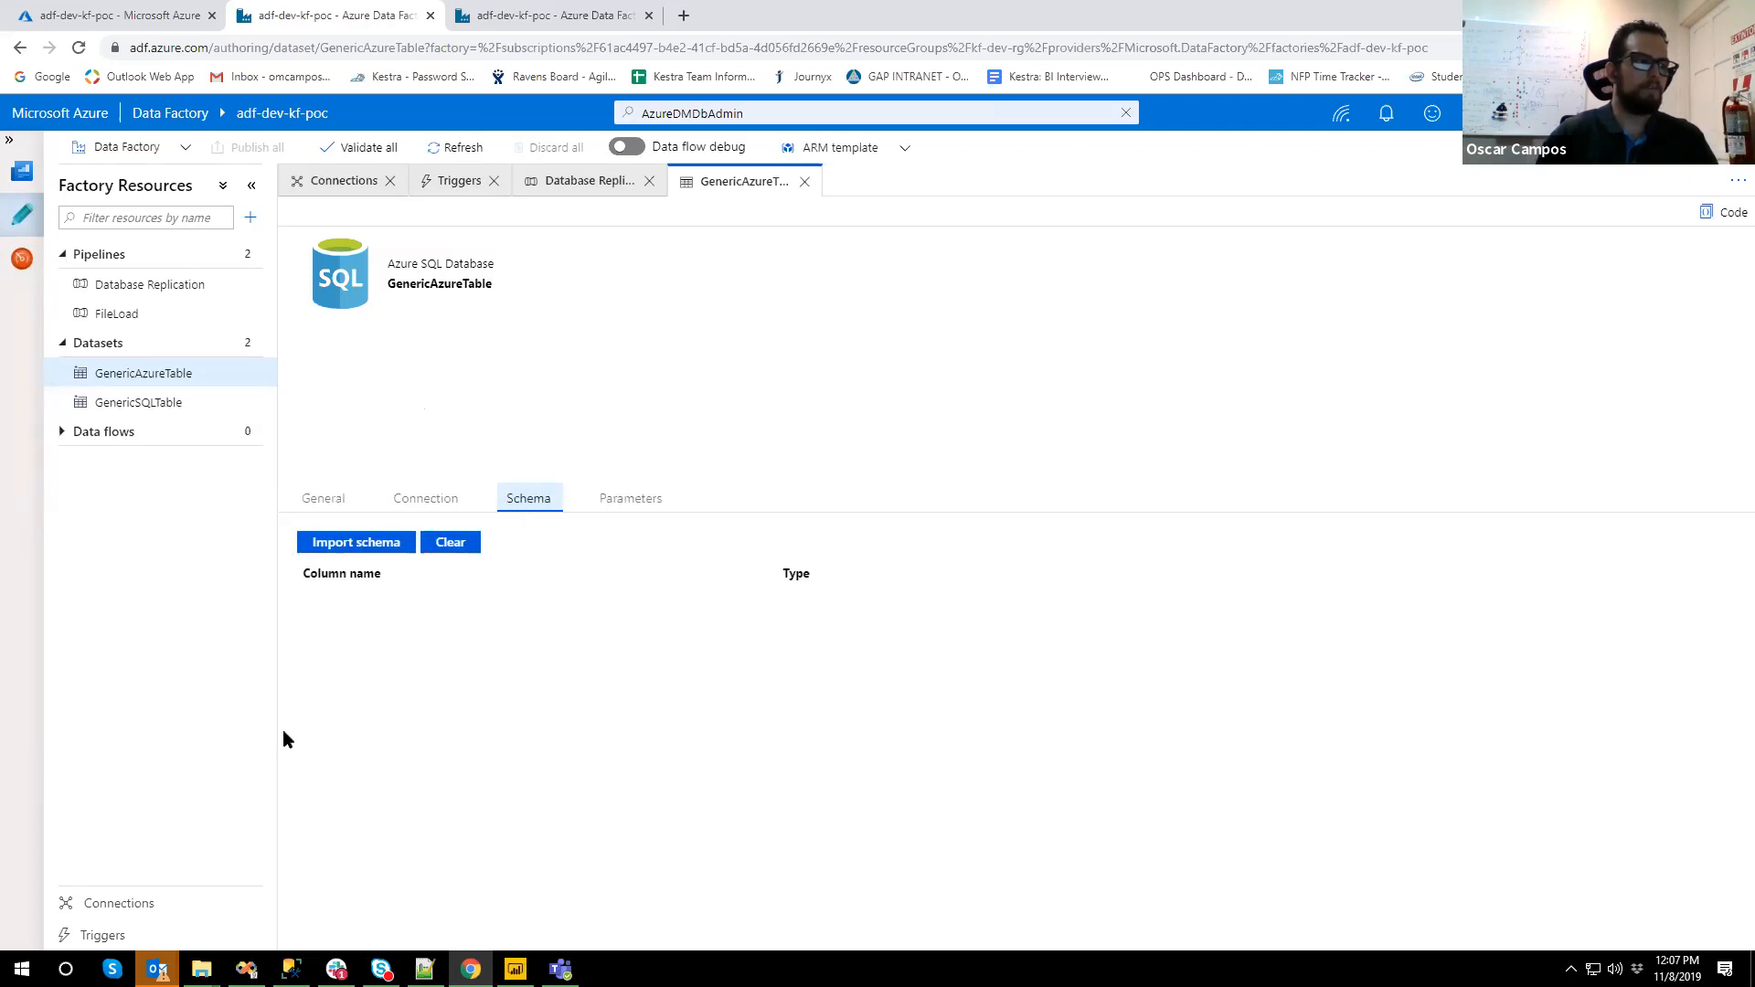
- Examine the table name expression in GenericAzureTable's connection settings, cancelling the dynamic content editor without changes
click(416, 504)
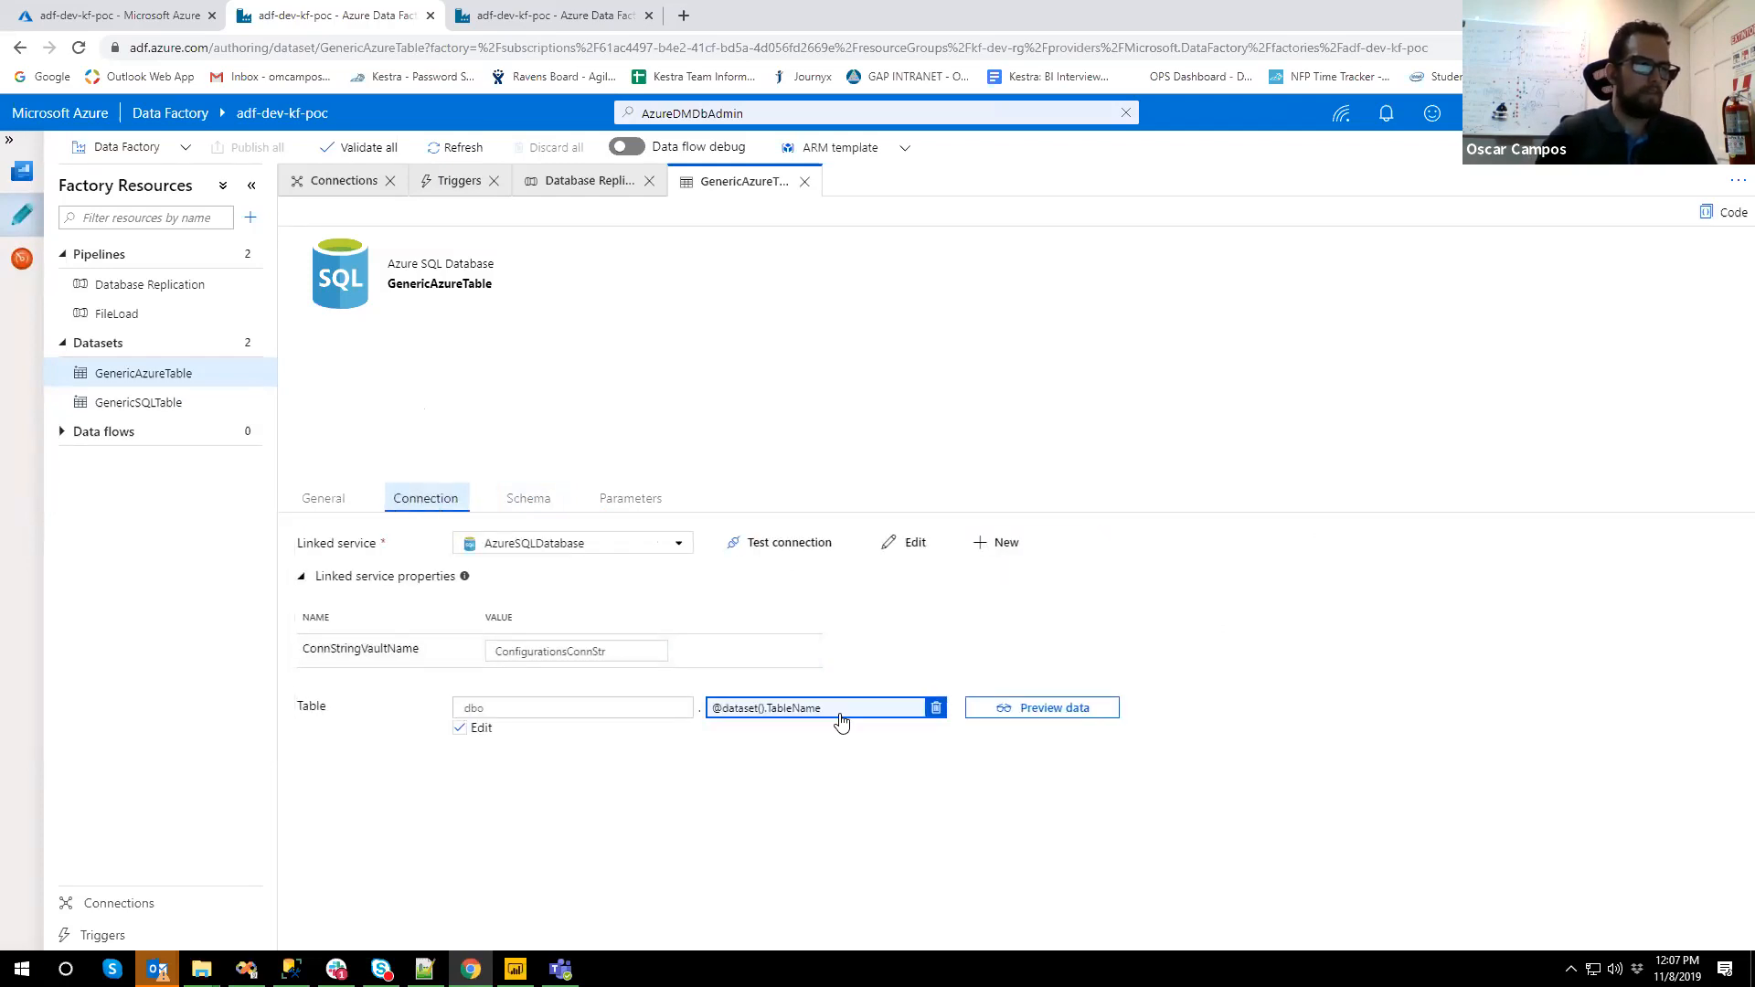
click(841, 709)
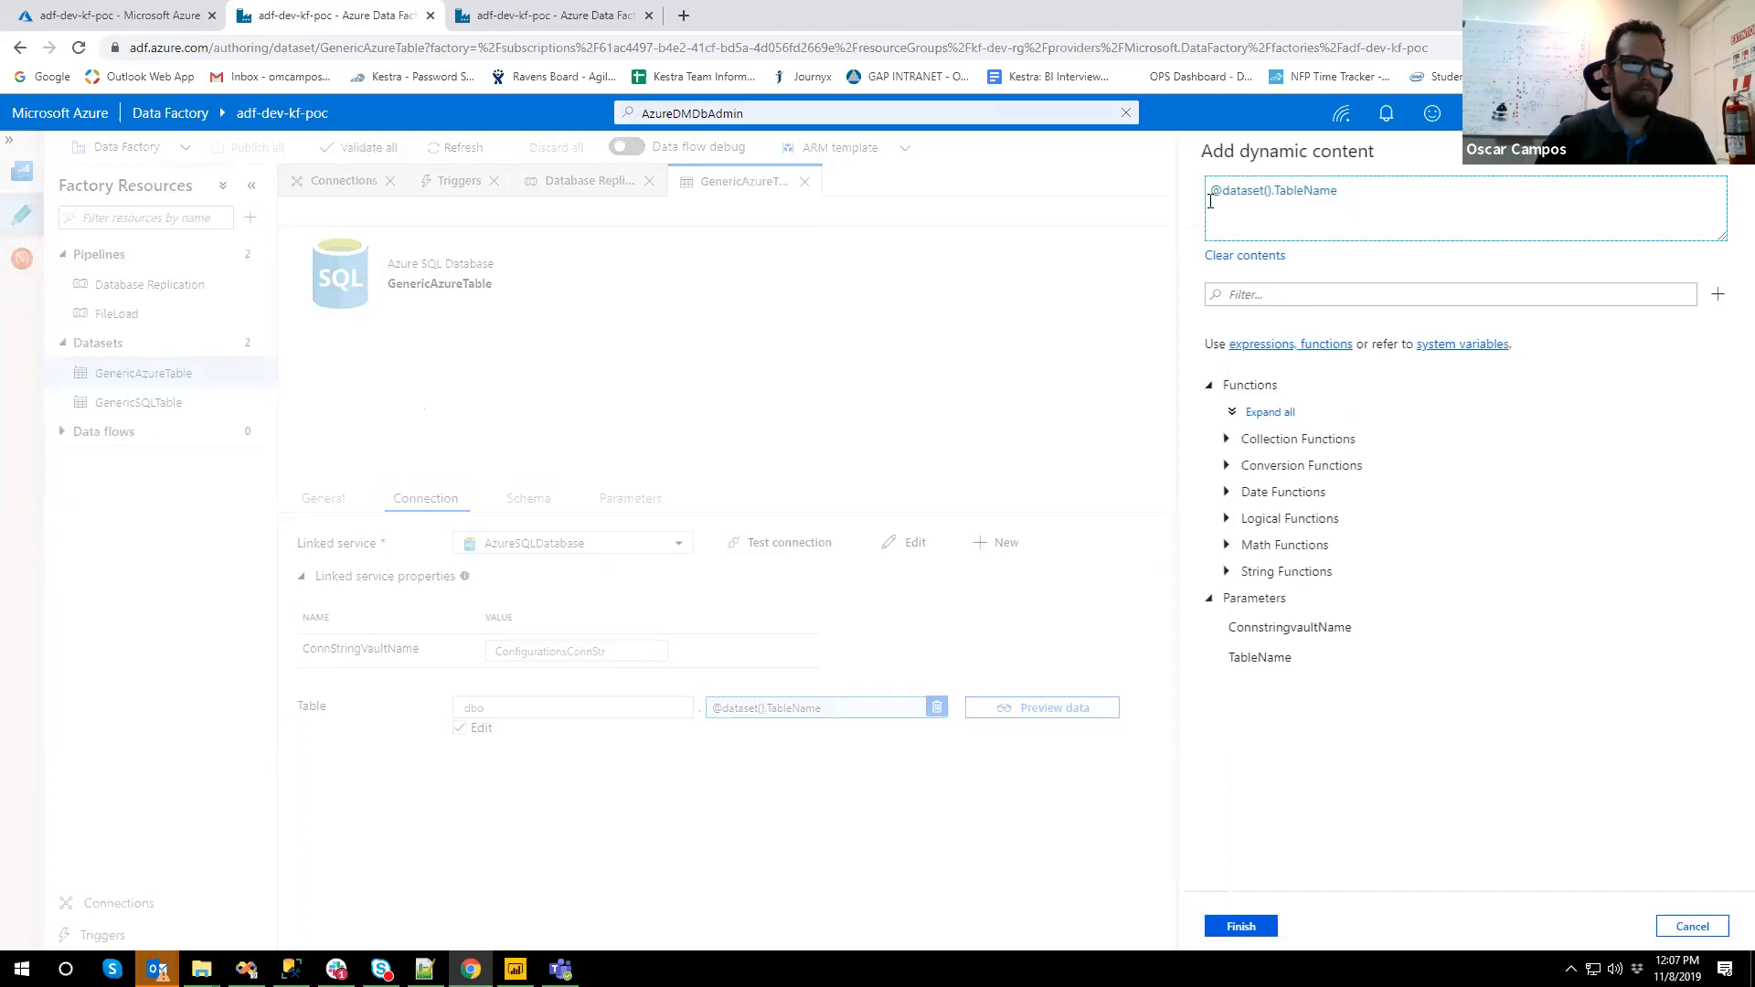
drag(1211, 192, 1358, 196)
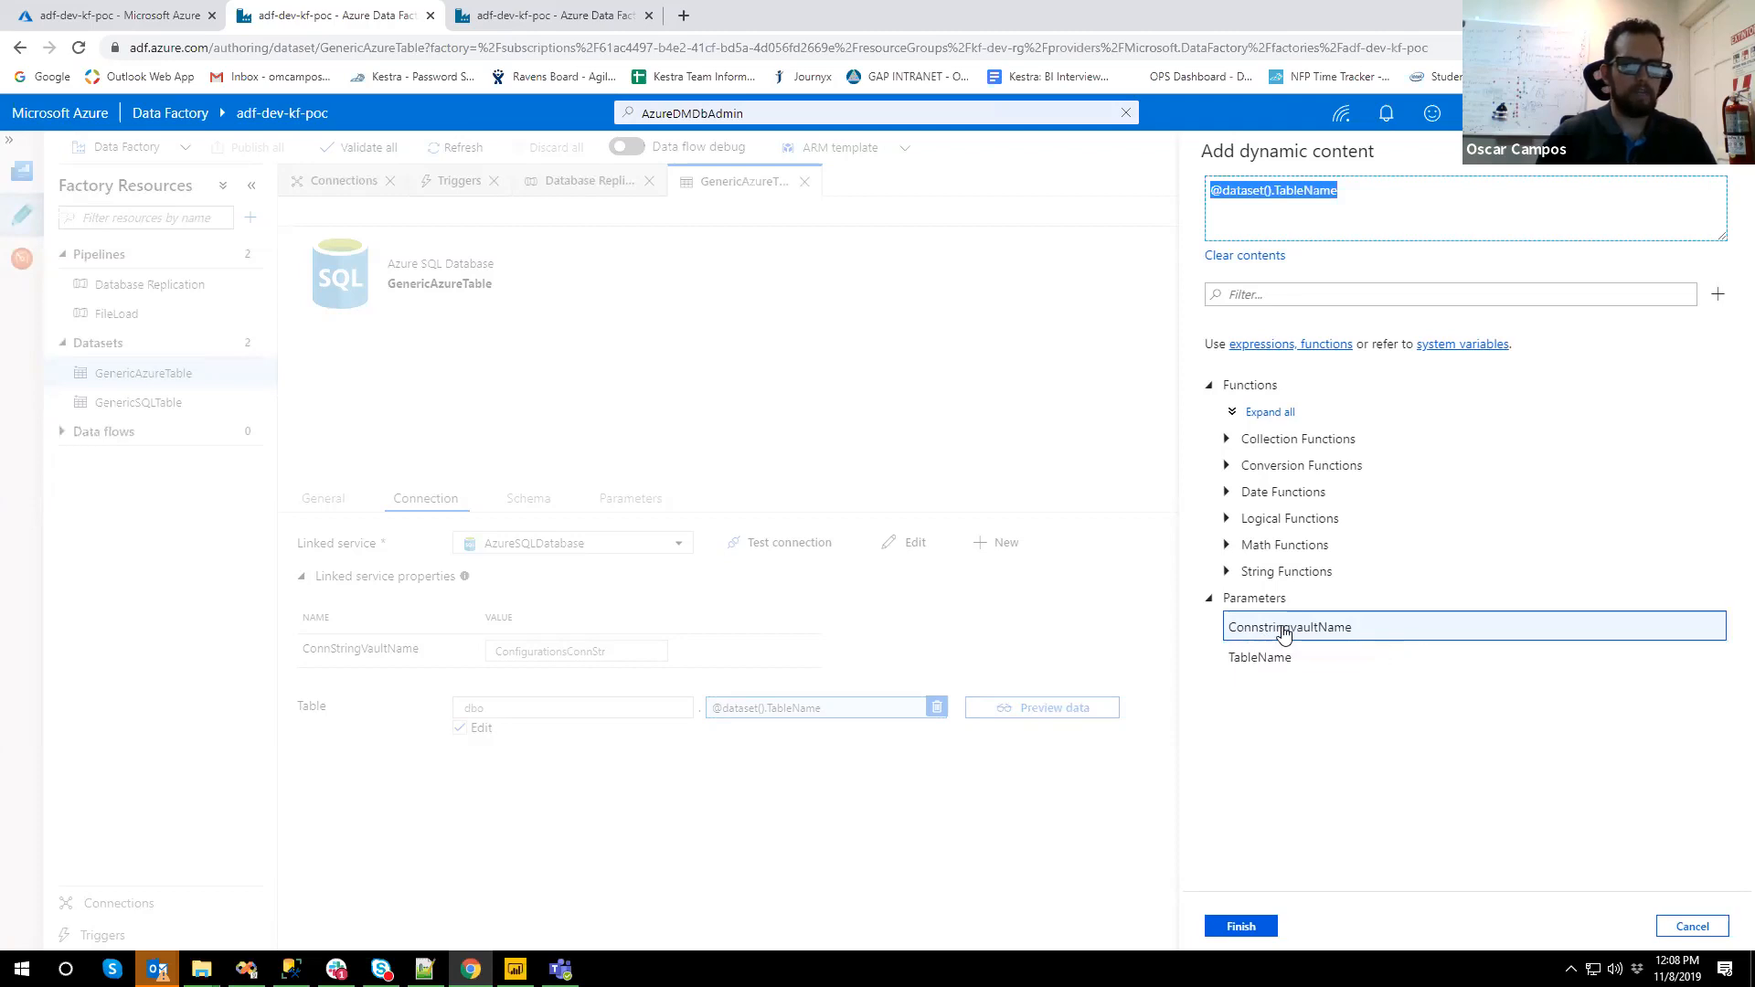
click(1692, 925)
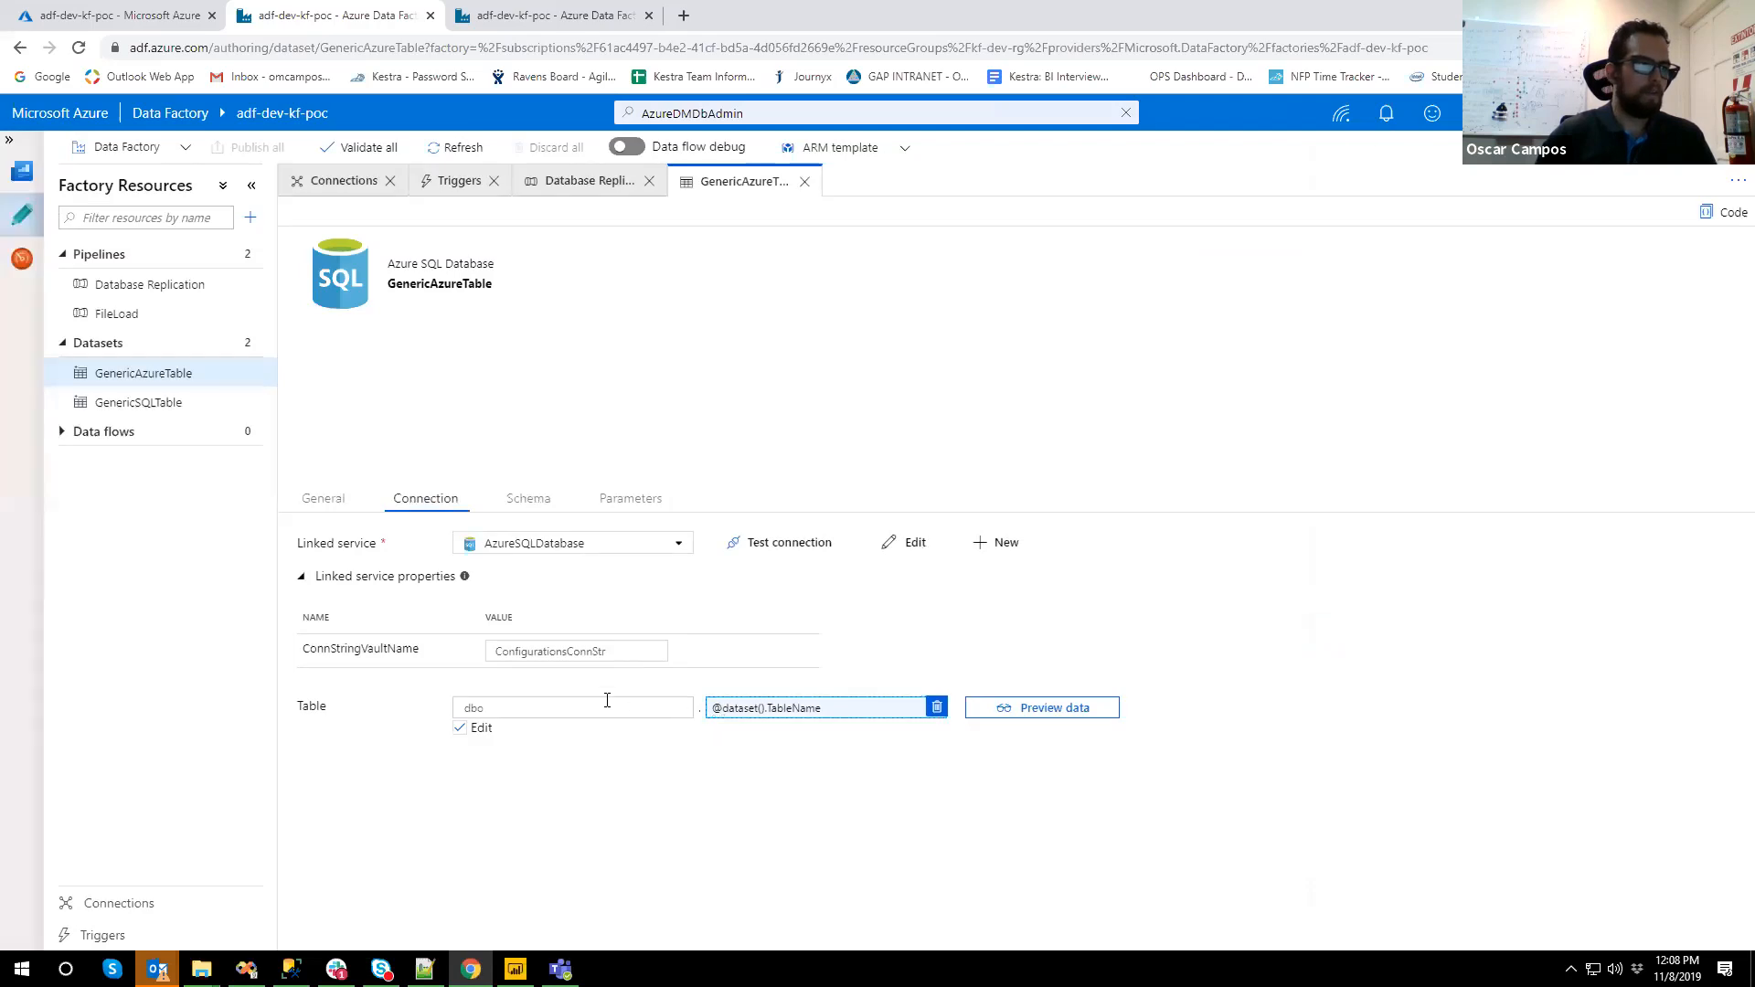
- Relate GenericAzureTable's ConnStringVaultName property to the AzureSQLDatabase linked service, and point out the dataset's dbo schema
drag(303, 651, 420, 645)
click(381, 757)
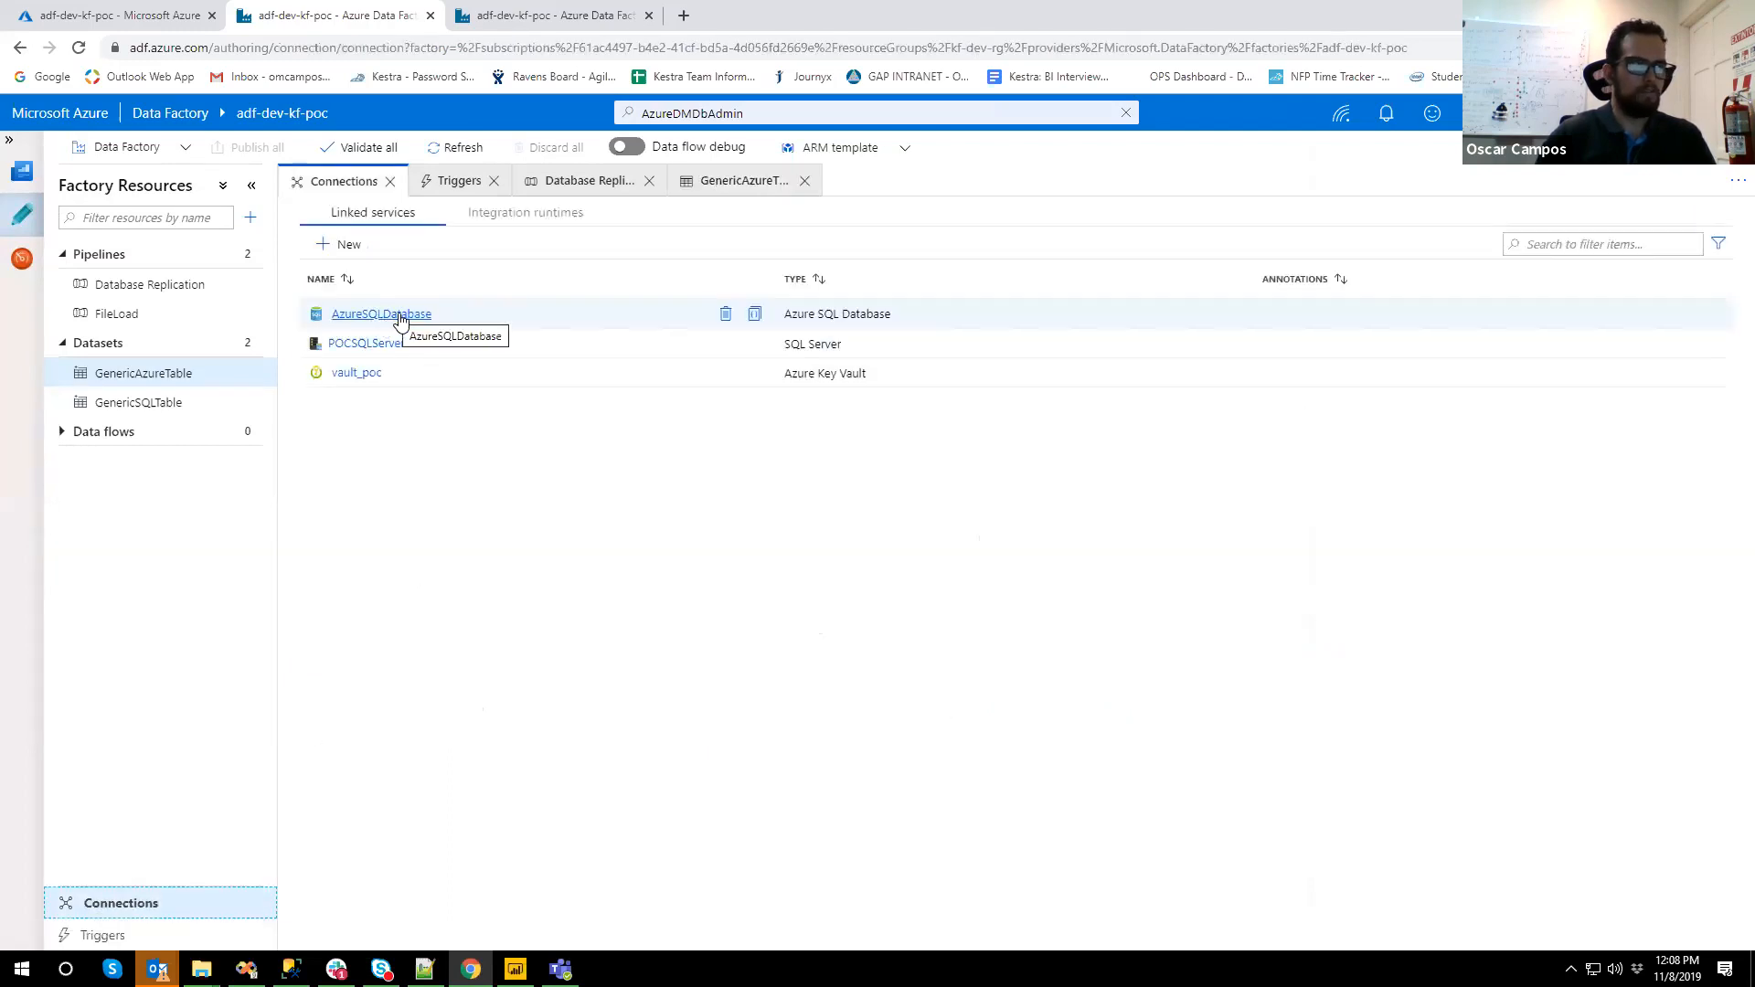
click(151, 374)
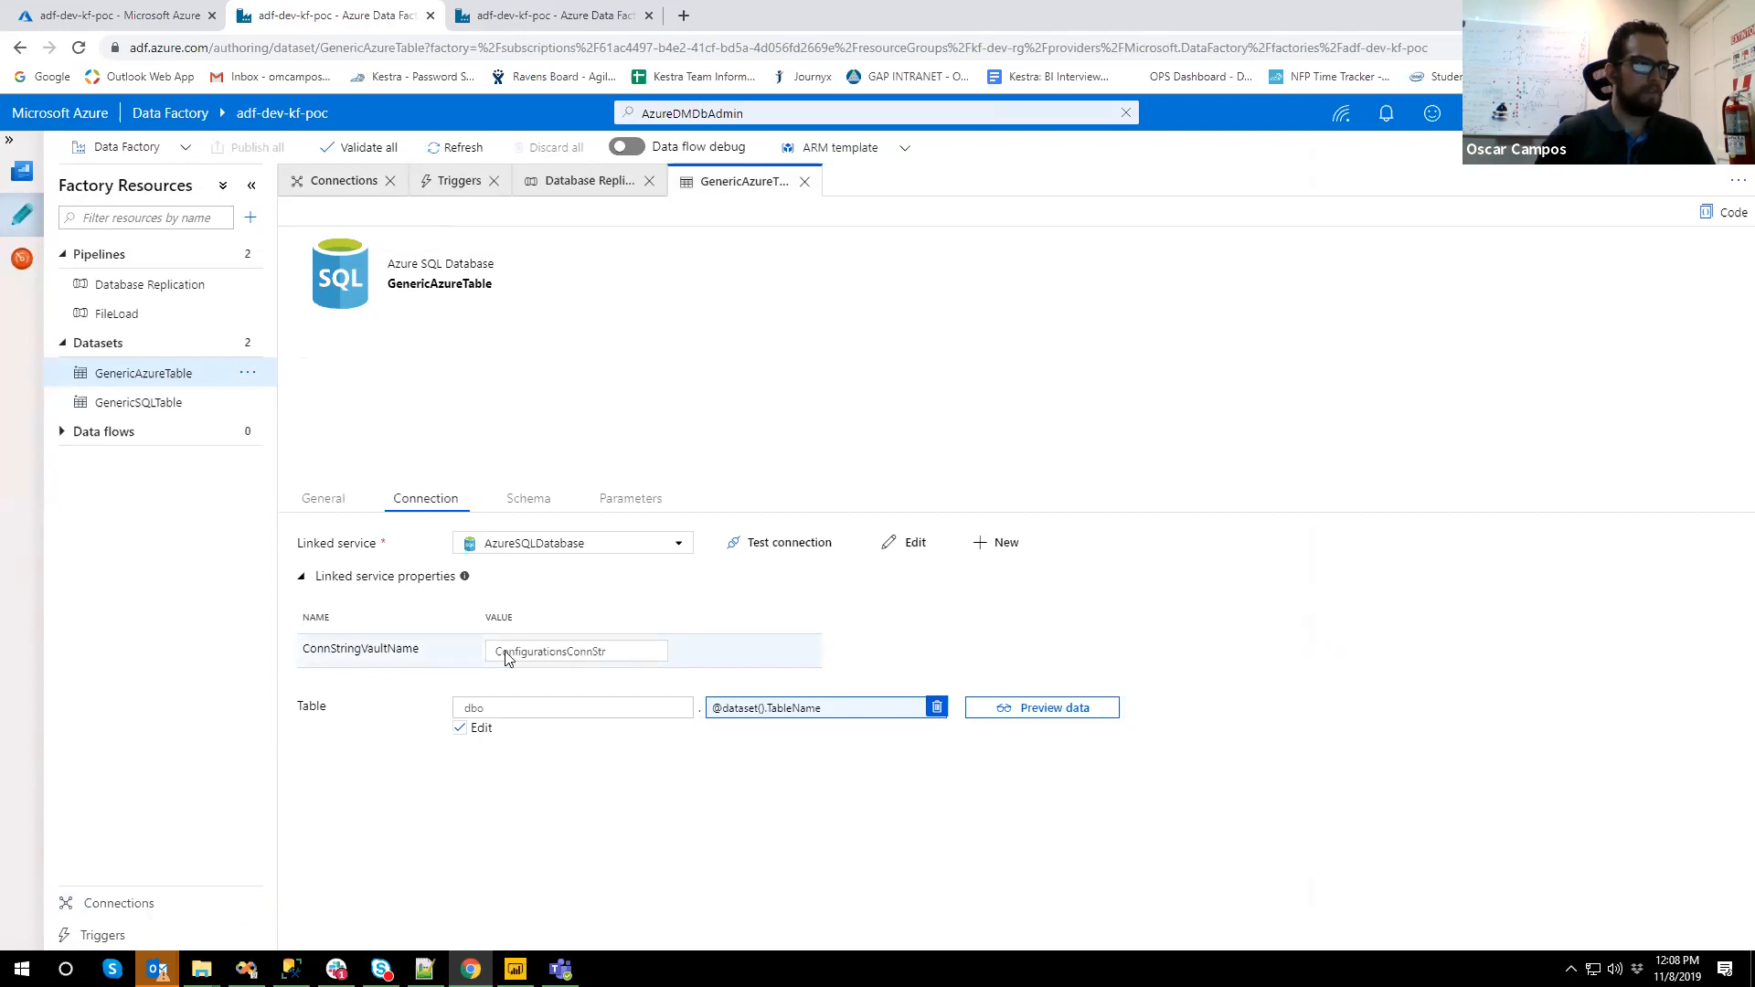
drag(304, 651, 528, 659)
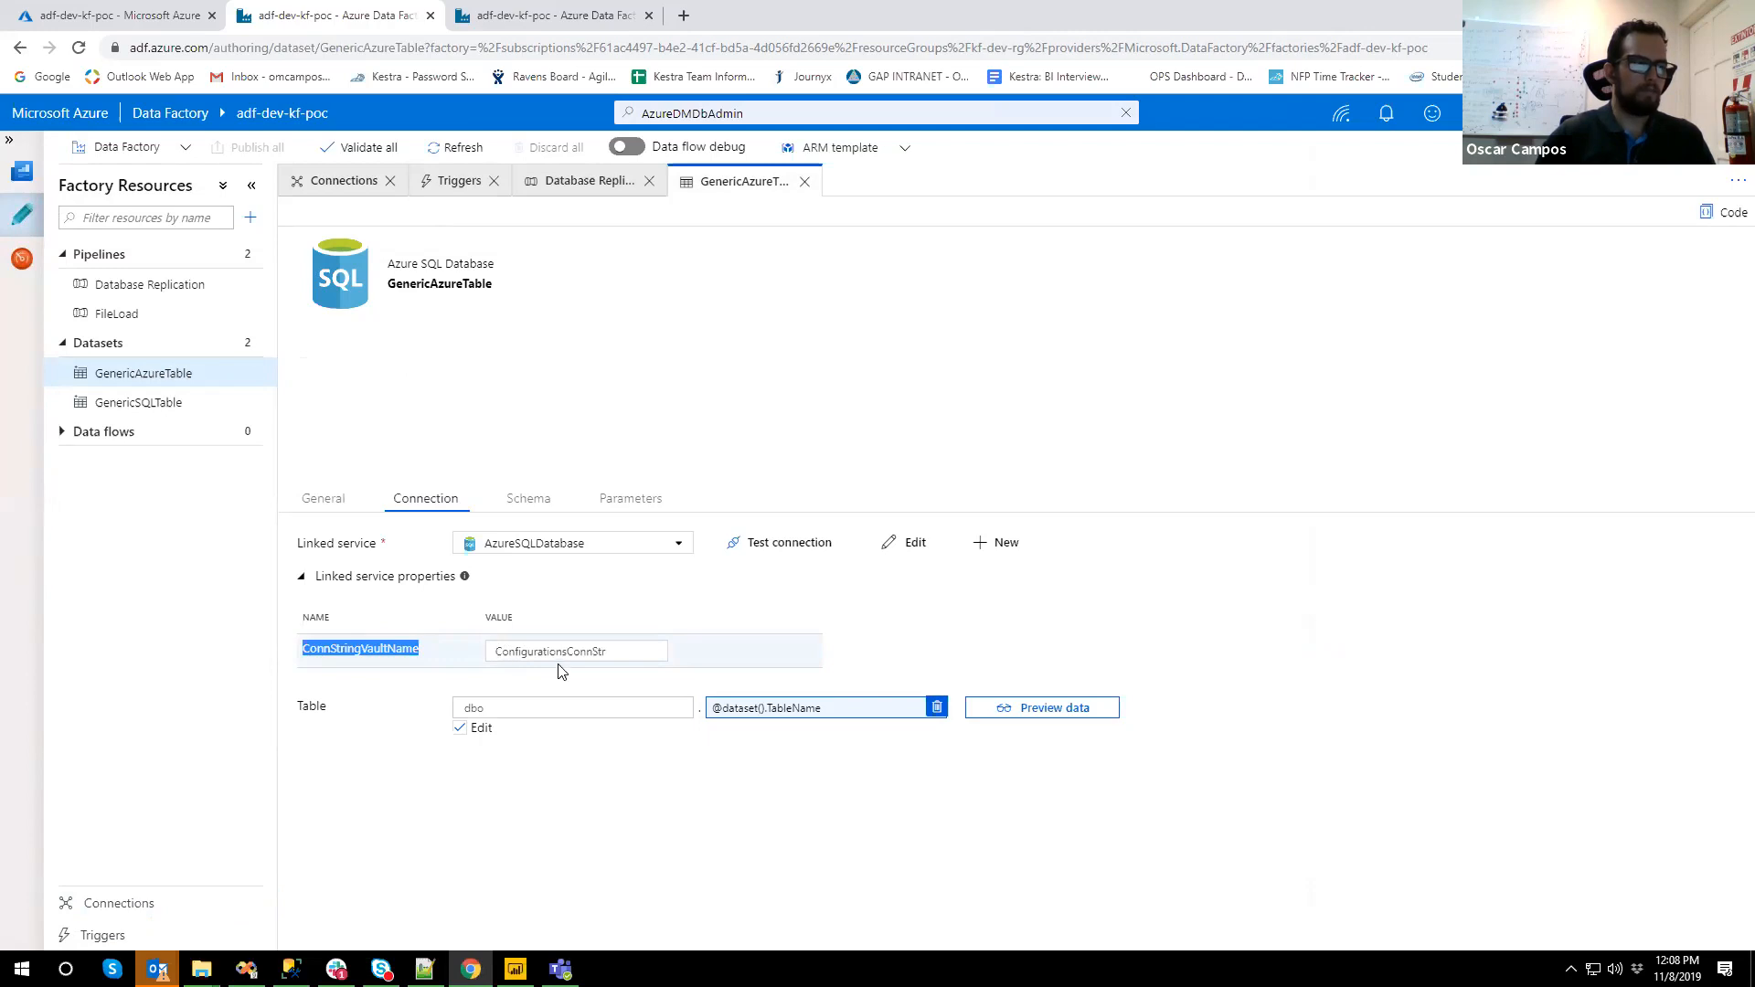
click(679, 762)
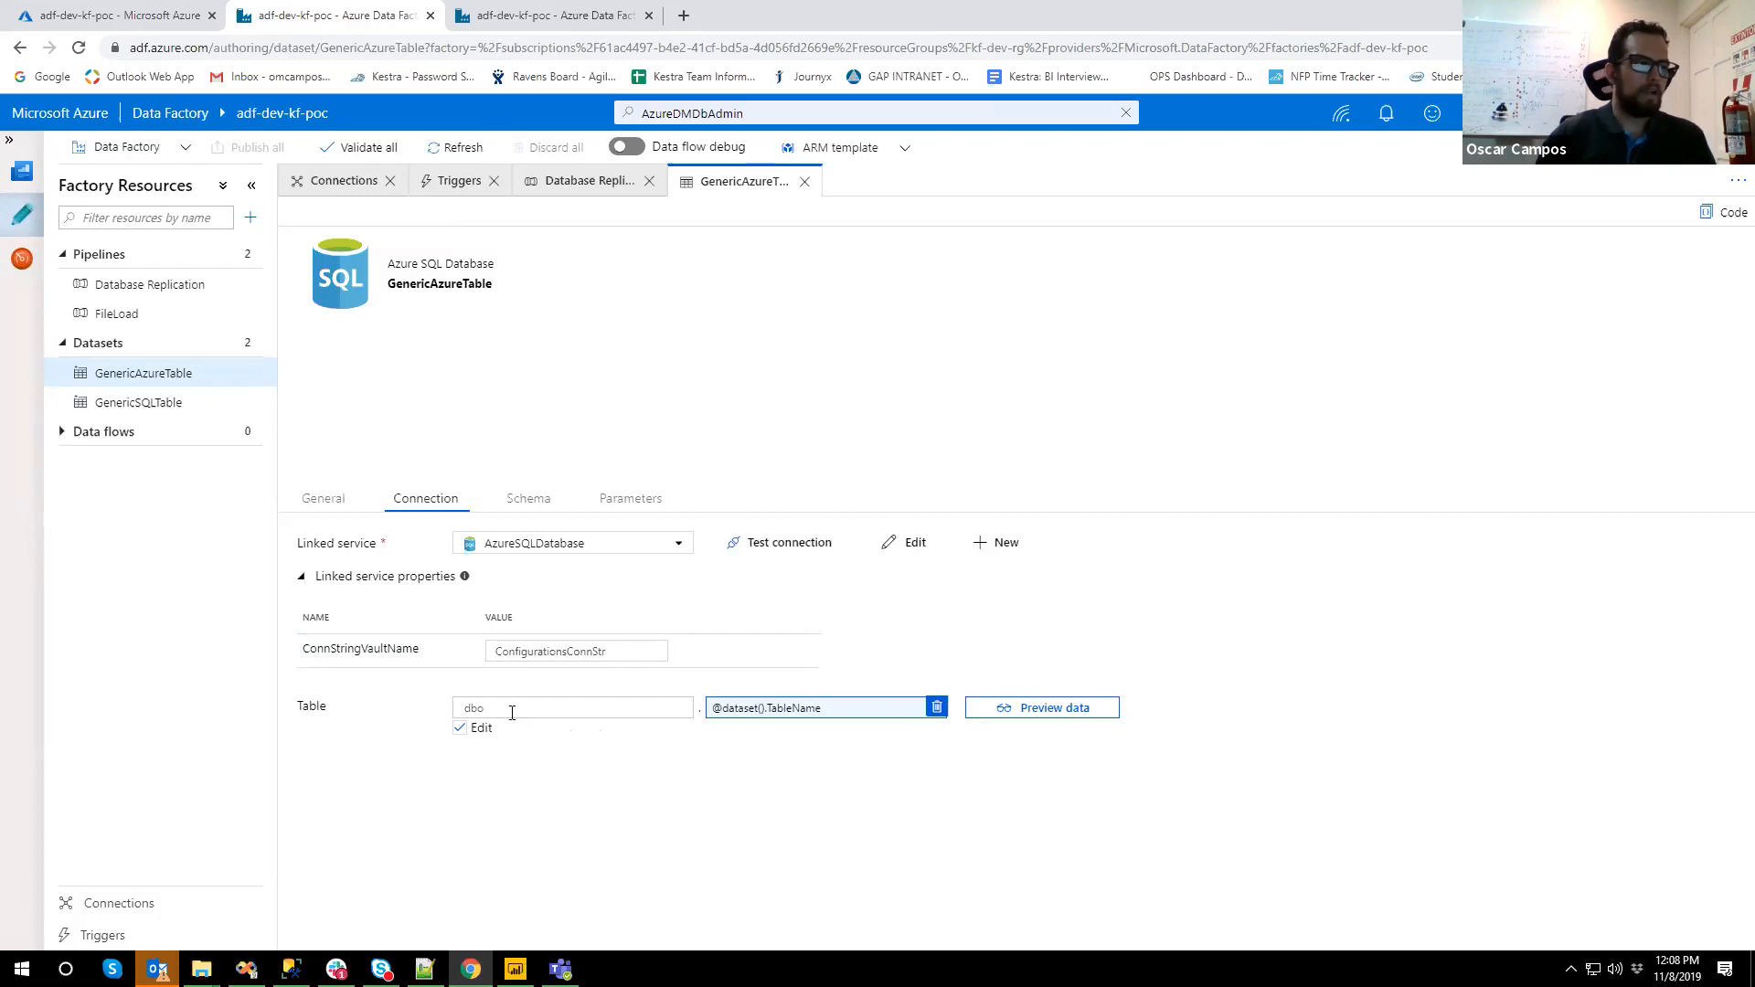
double_click(473, 710)
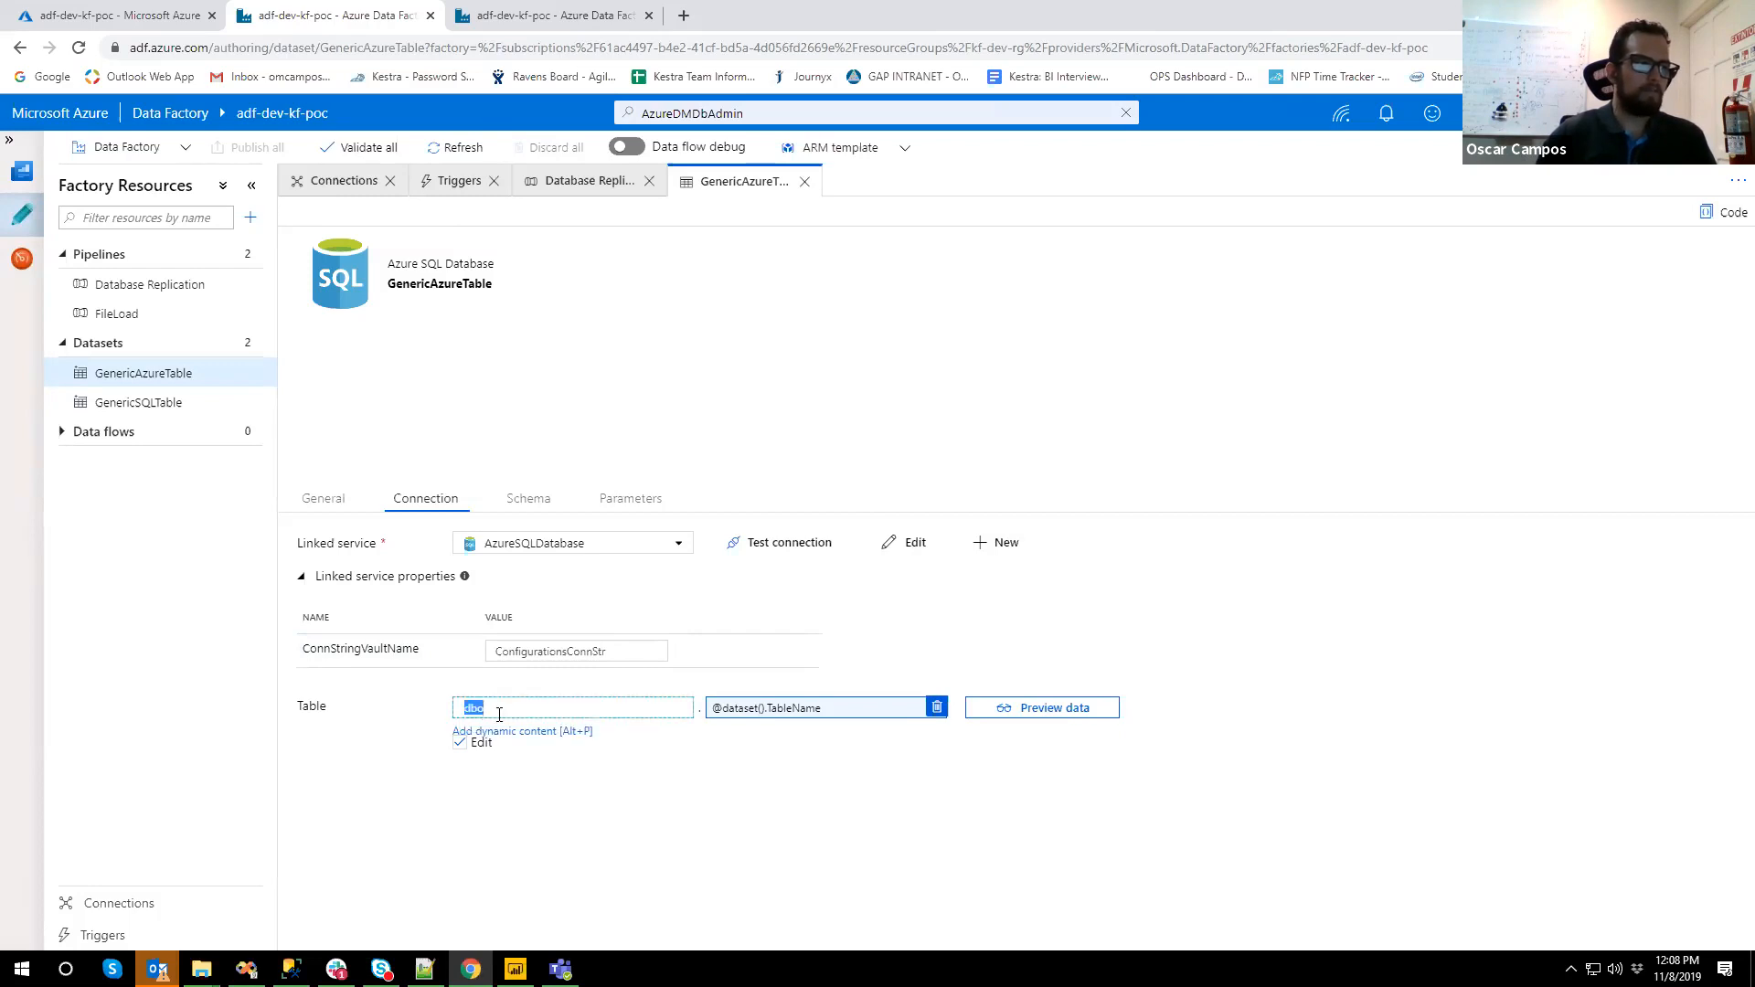
click(578, 791)
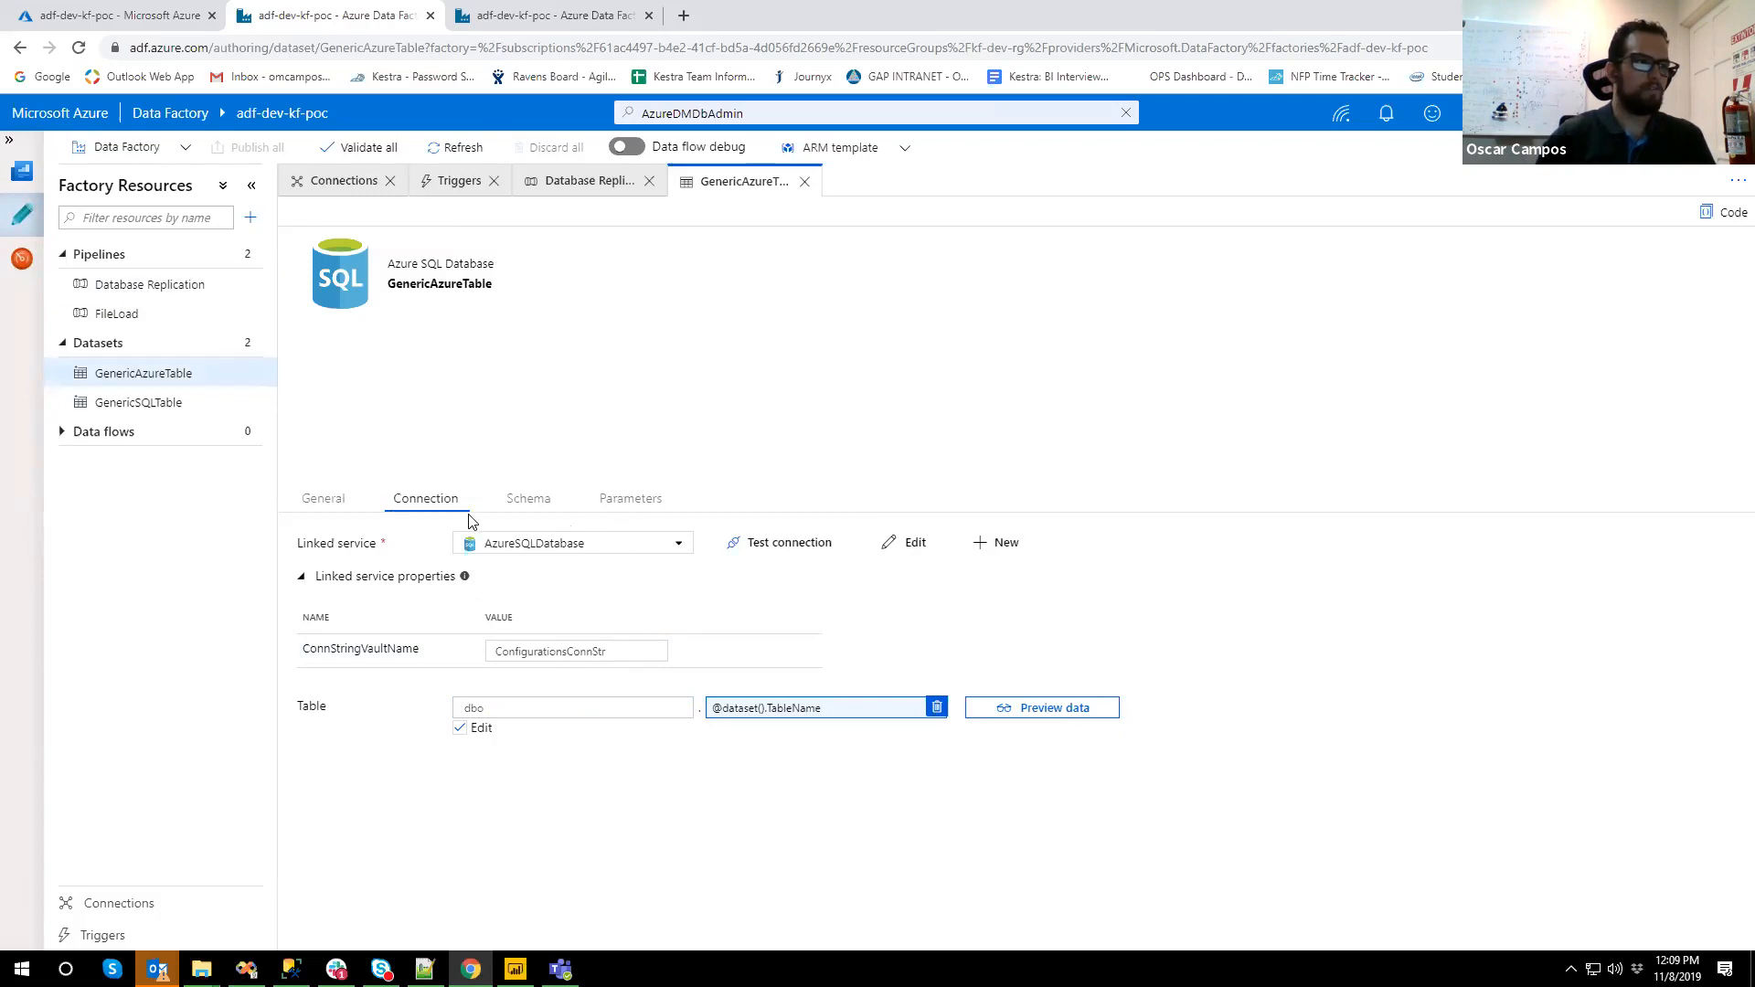
- Return to the Database Replication pipeline to view its GetAllTables and ForEachTable activities
click(116, 287)
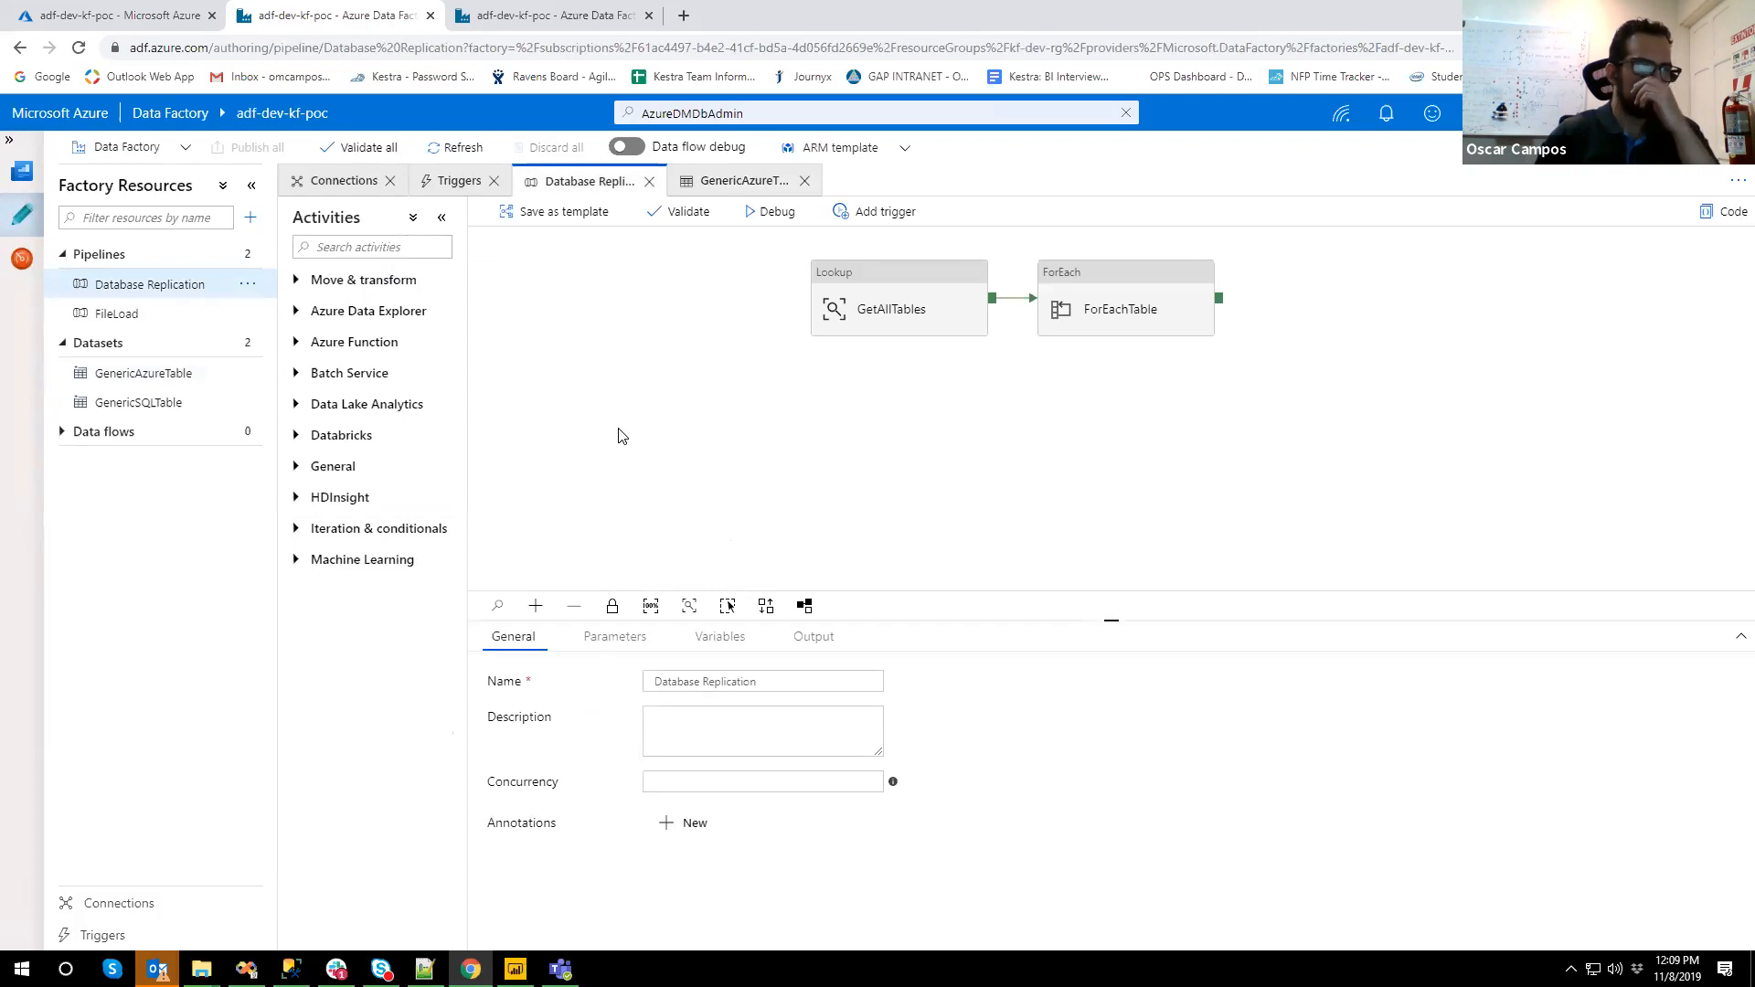
drag(653, 375, 628, 386)
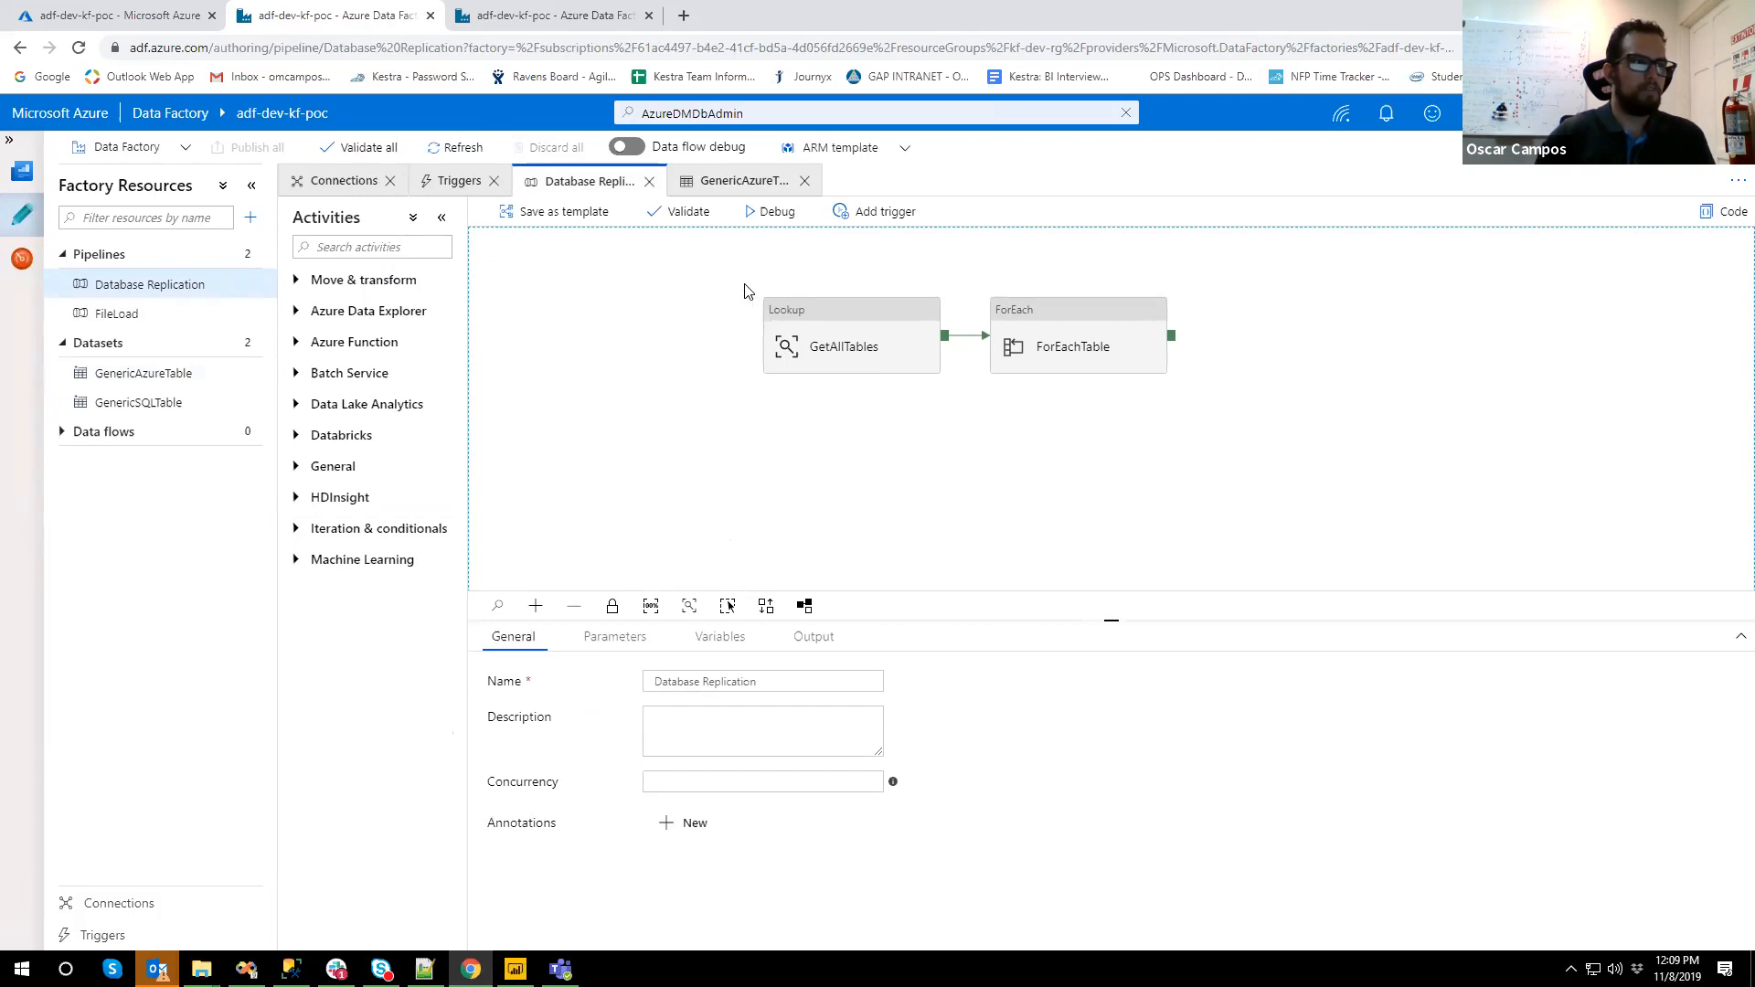
- Point out the GetAllTables lookup and the ForEachTable loop in the pipeline by selecting each of them in turn
click(799, 320)
click(1030, 316)
click(883, 430)
click(814, 319)
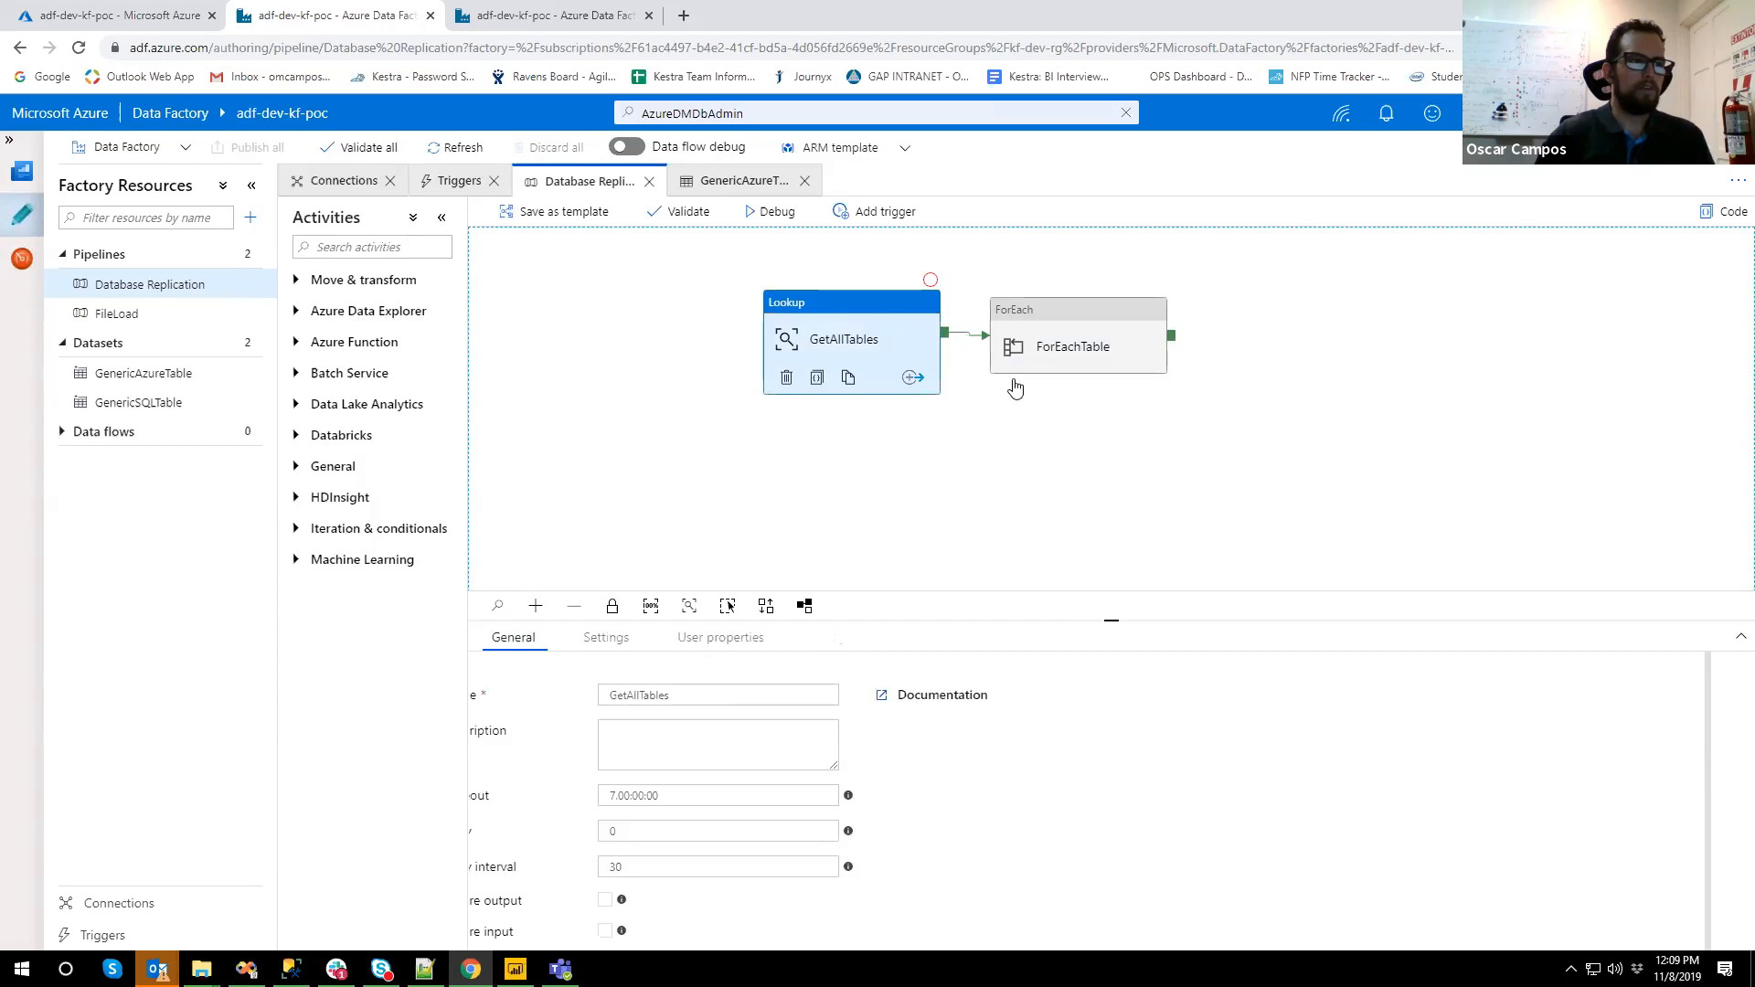
click(1016, 366)
click(913, 463)
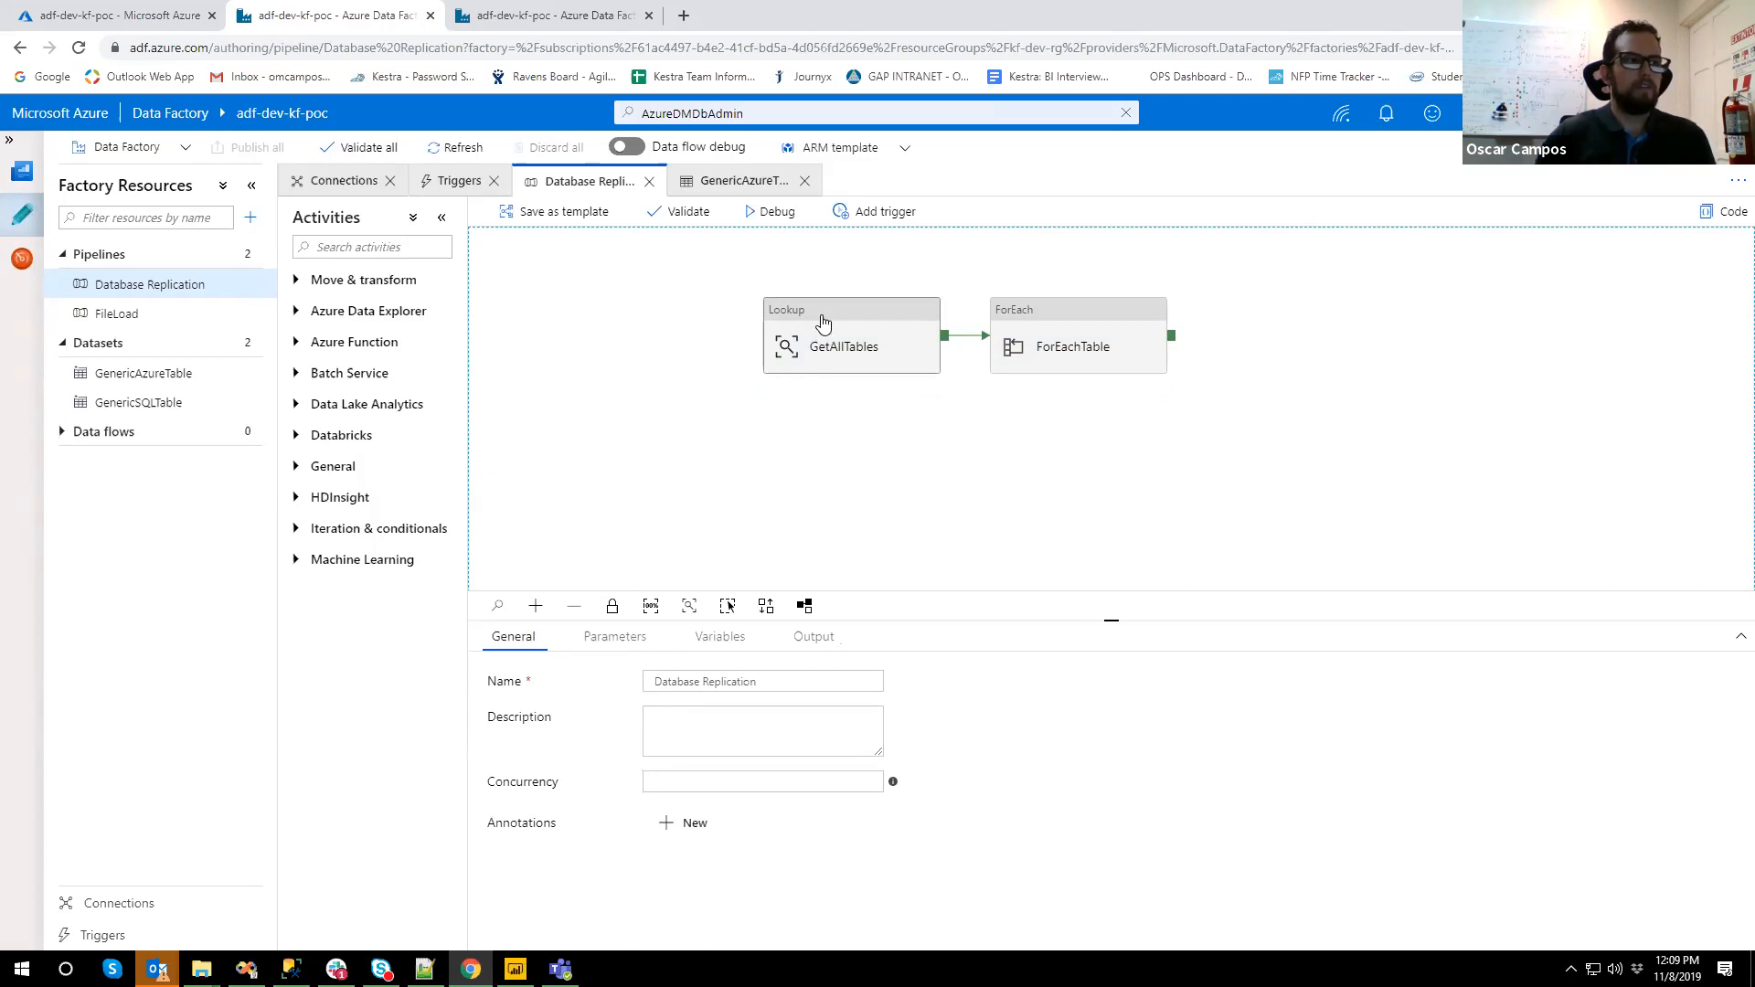
- Examine the query in the GetAllTables lookup's settings, with the dataset properties collapsed
click(823, 322)
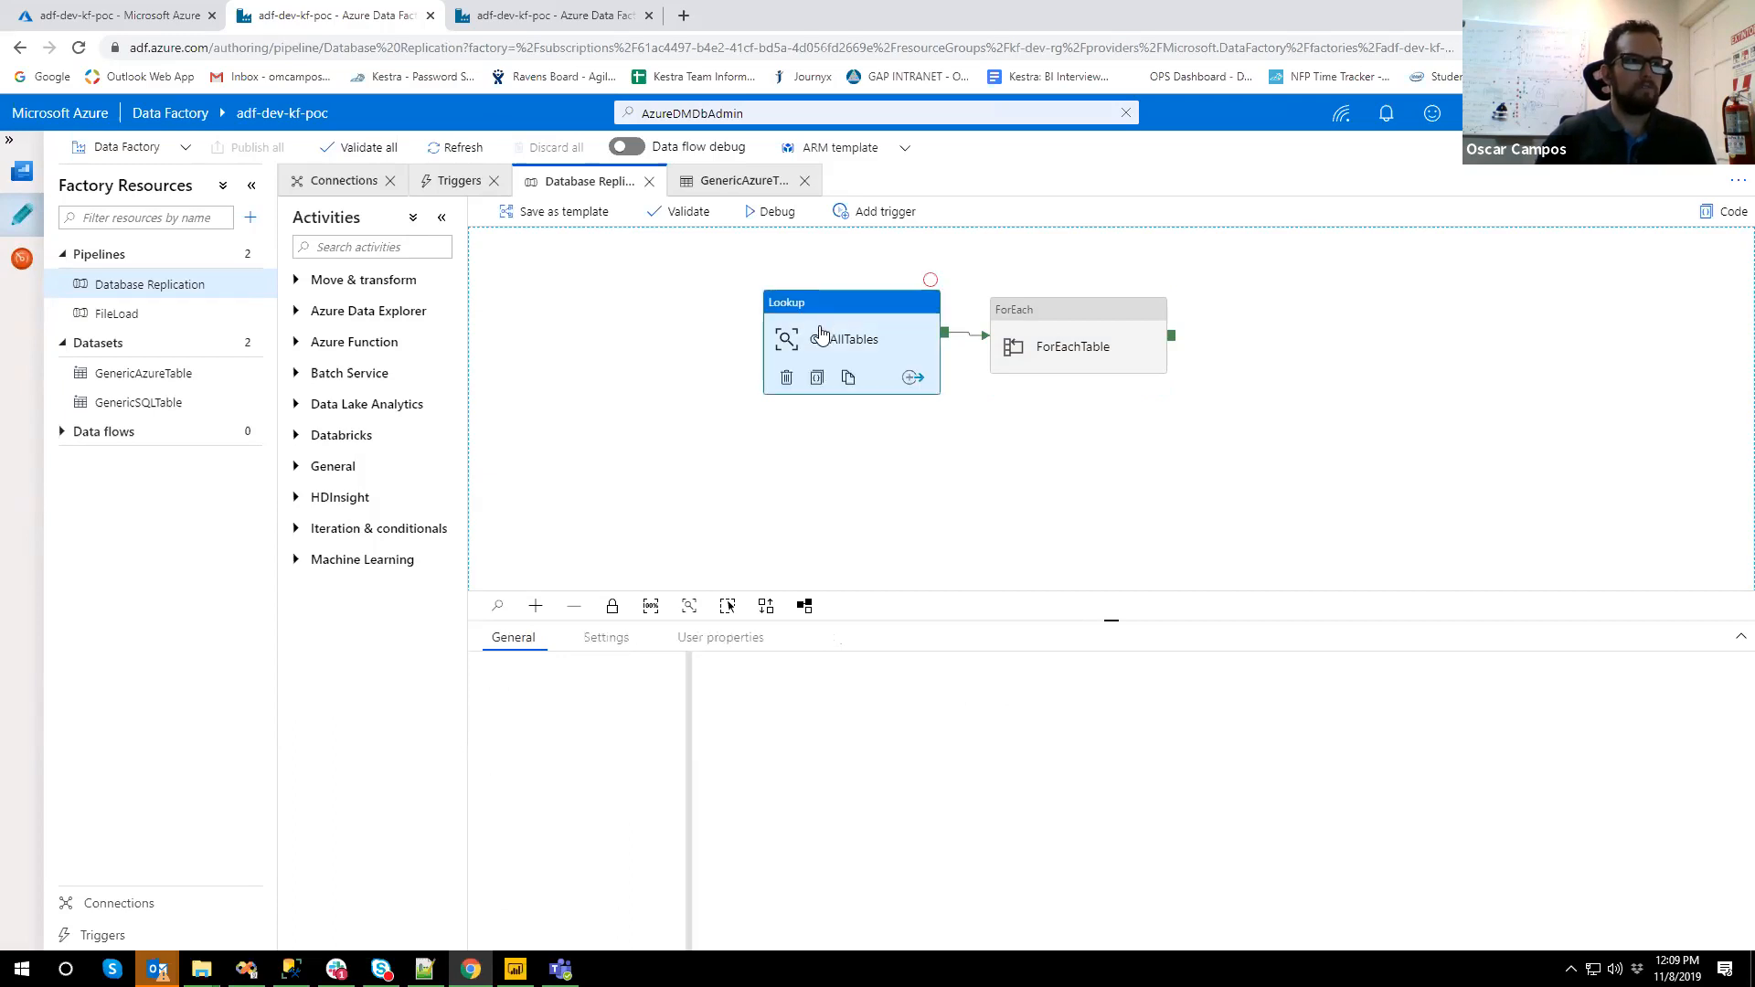
click(603, 639)
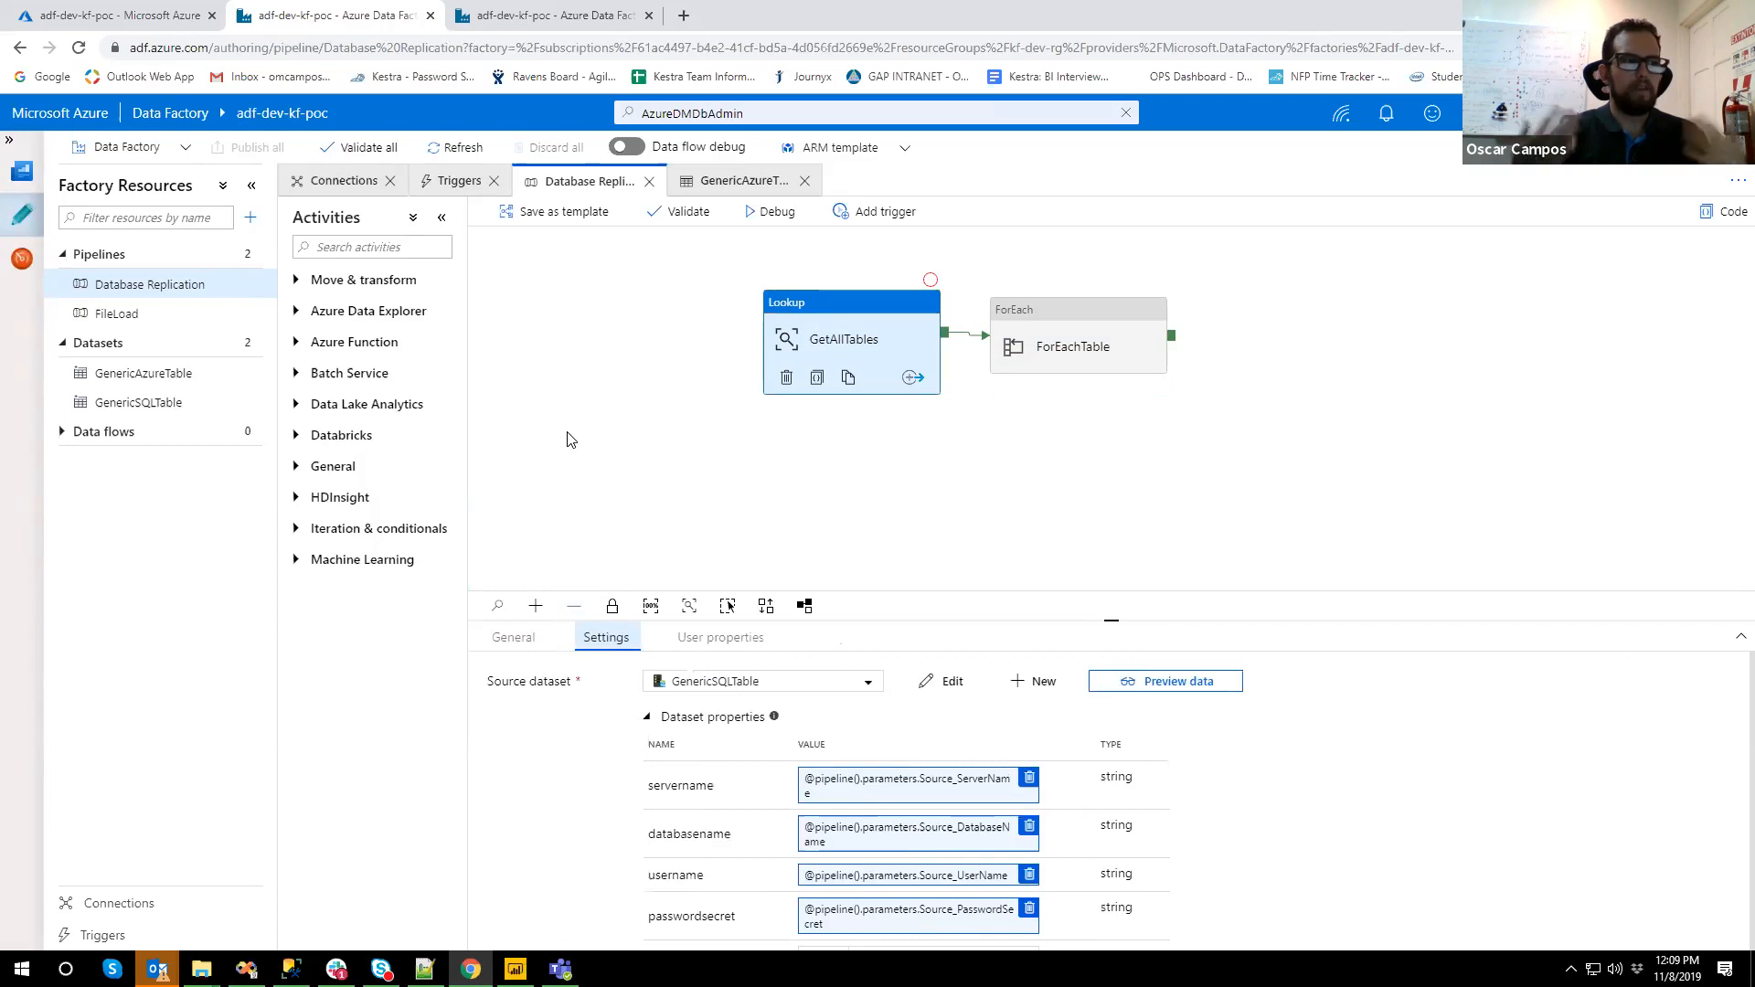
click(647, 718)
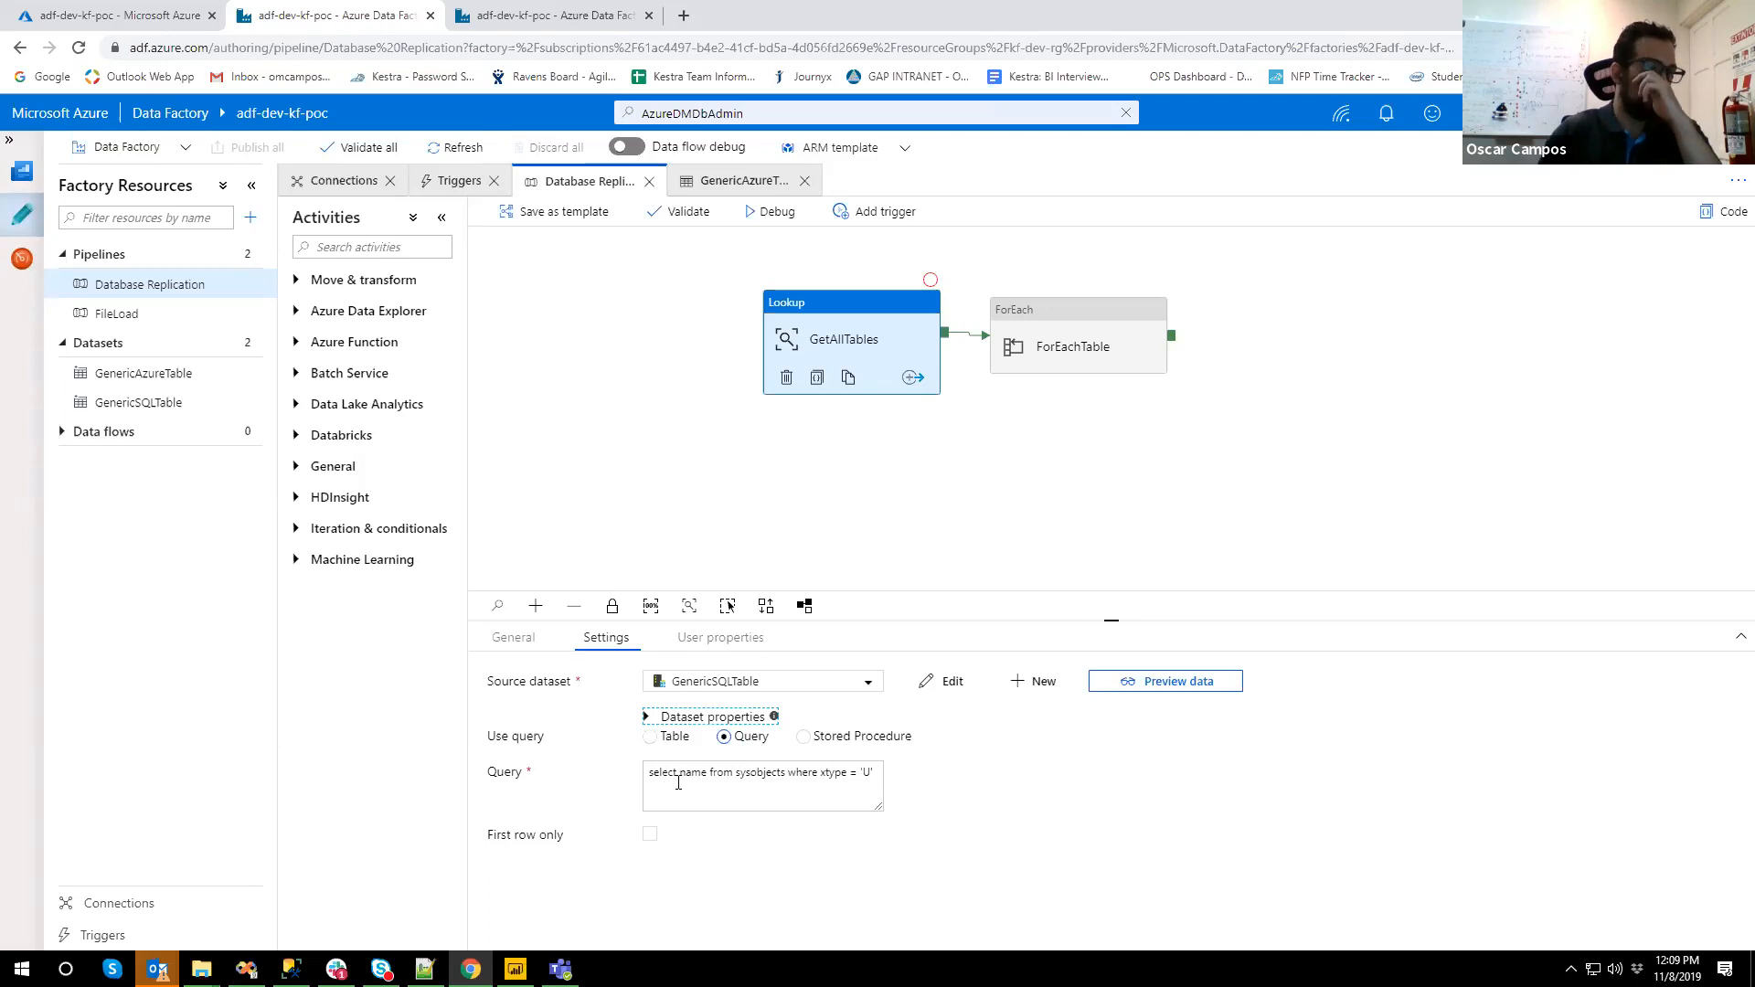
drag(764, 774, 651, 775)
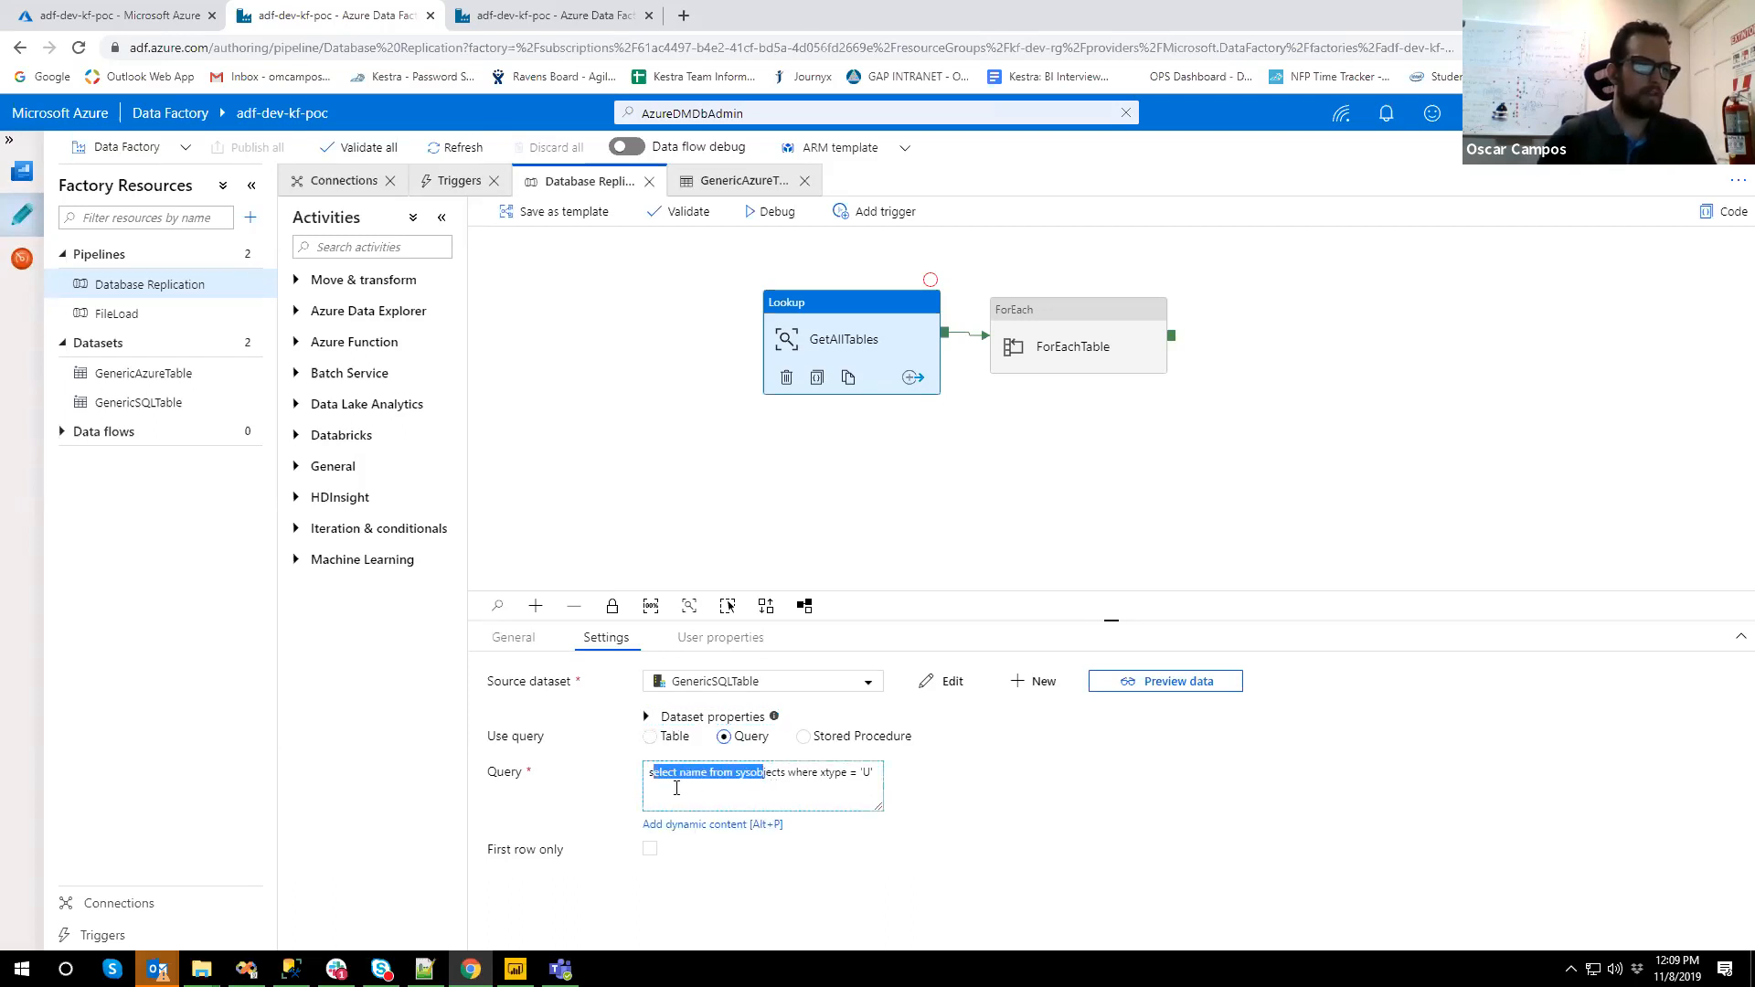
click(766, 783)
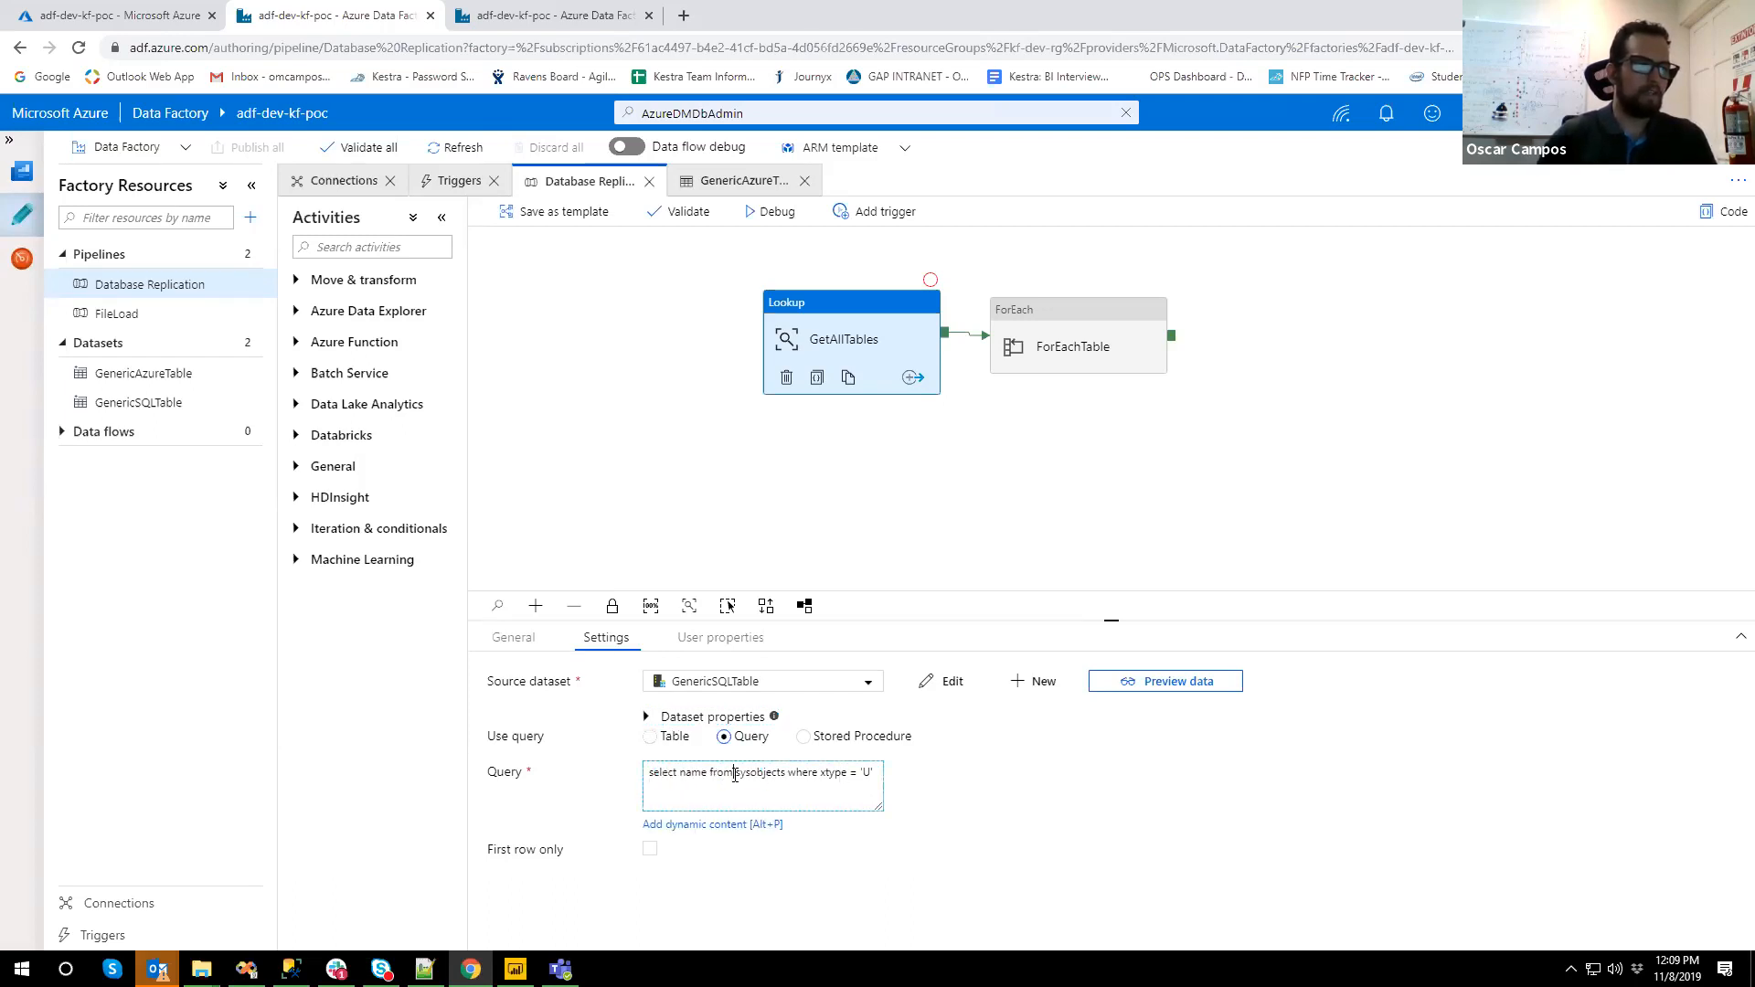
click(775, 786)
drag(648, 772, 876, 774)
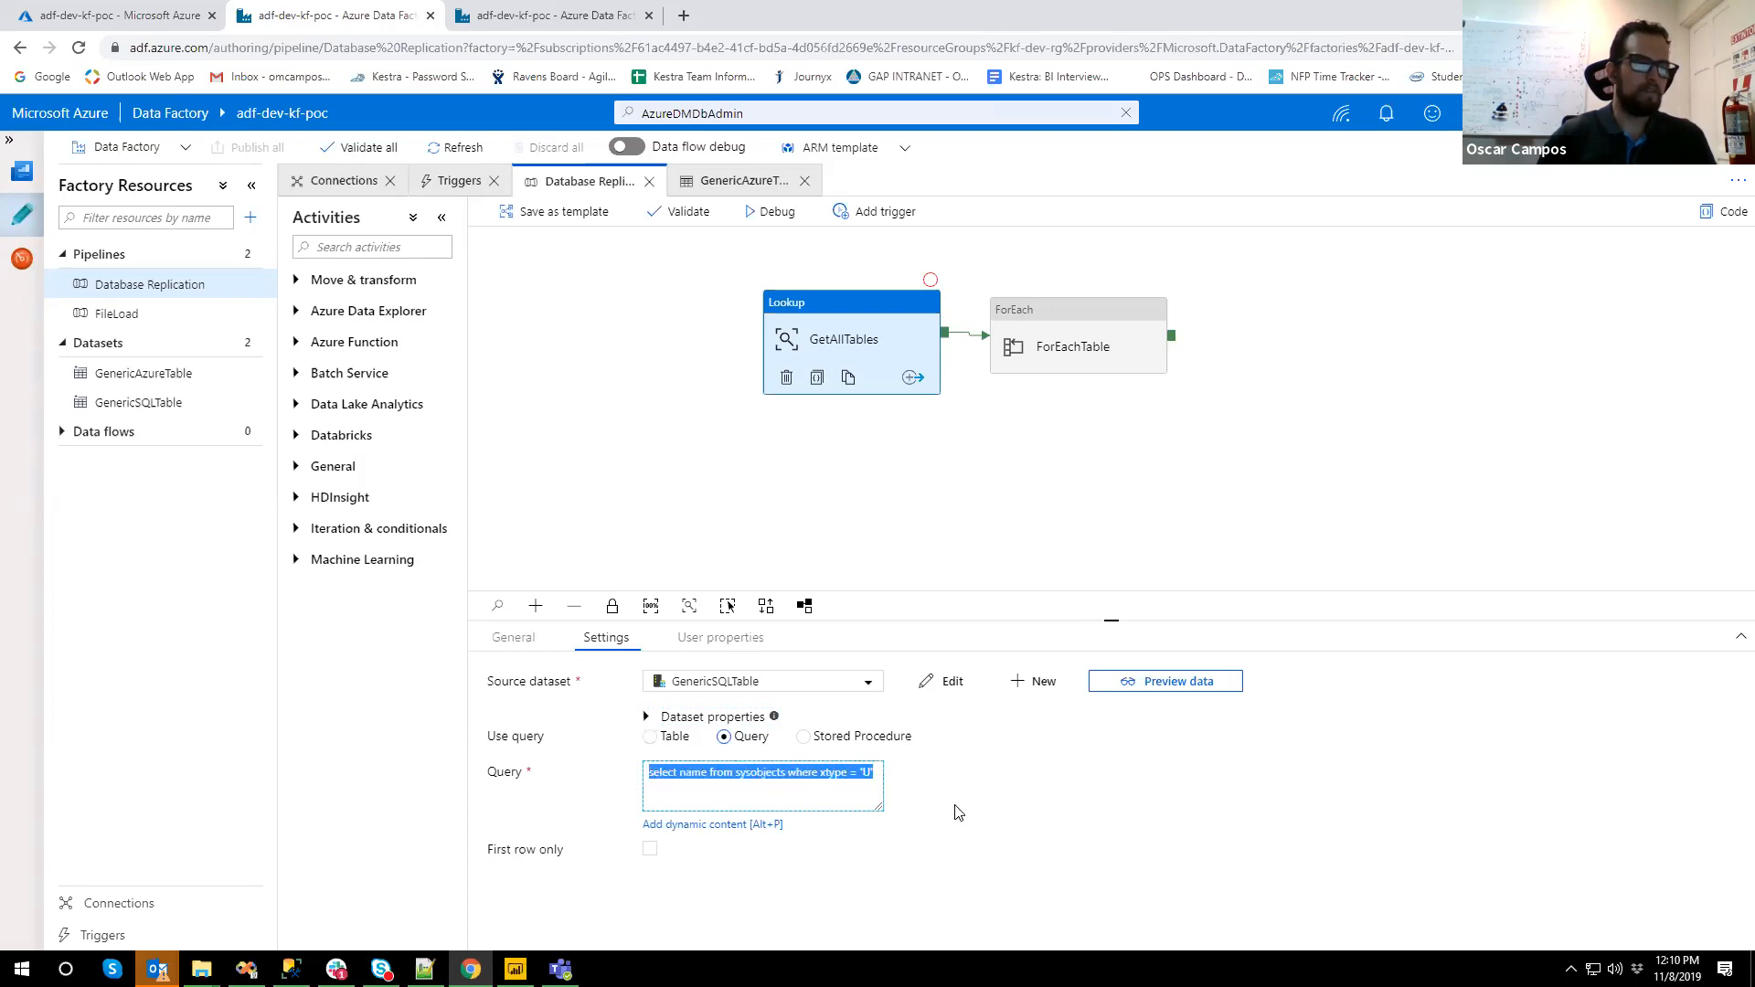
click(965, 802)
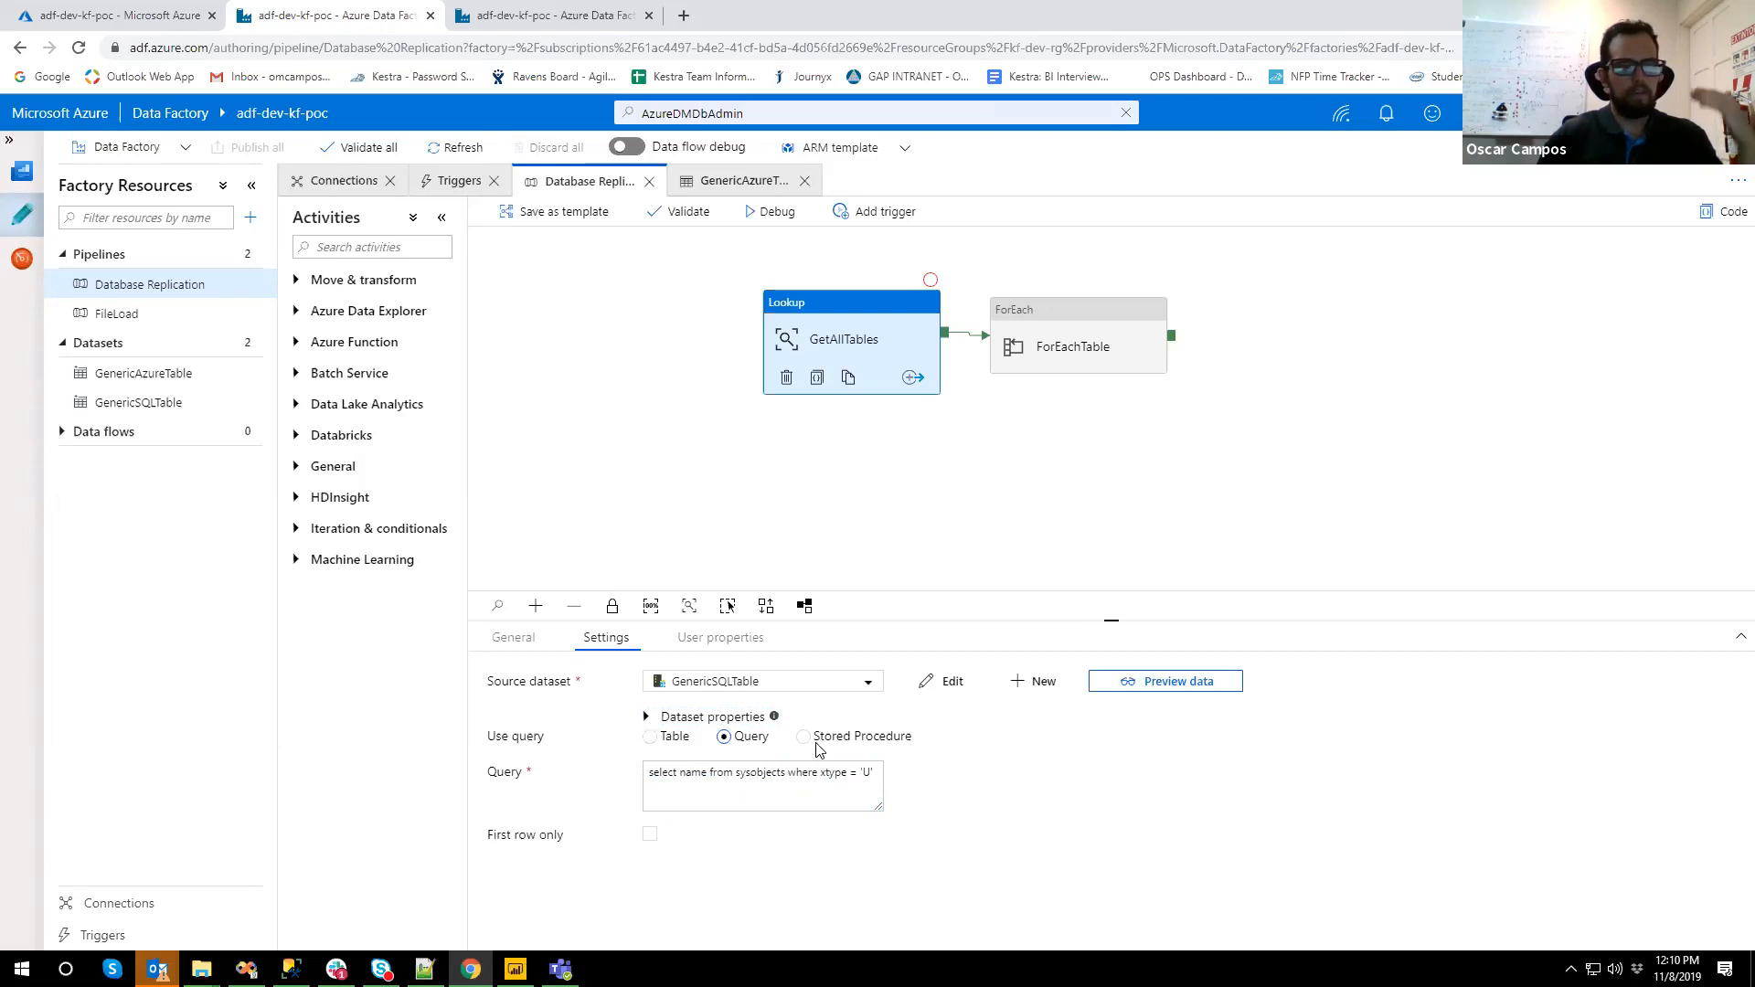
click(821, 525)
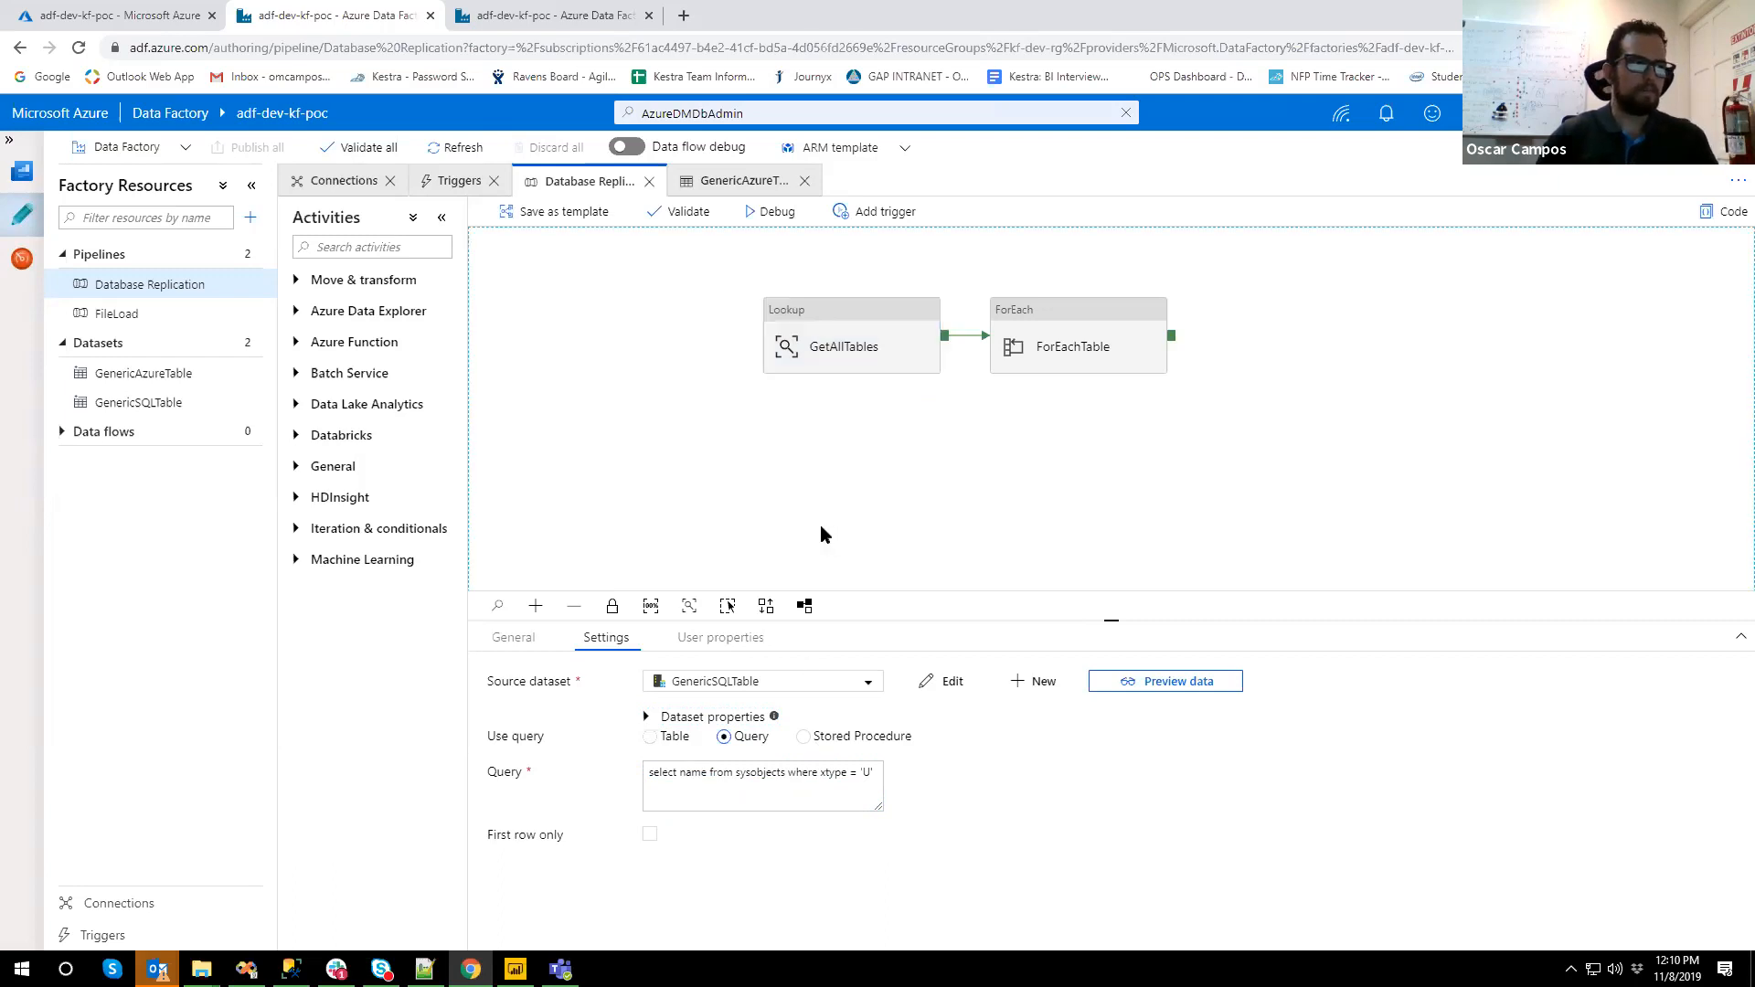
- Review the GetAllTables lookup's GenericSQLTable dataset properties, including the Tablename value
click(836, 335)
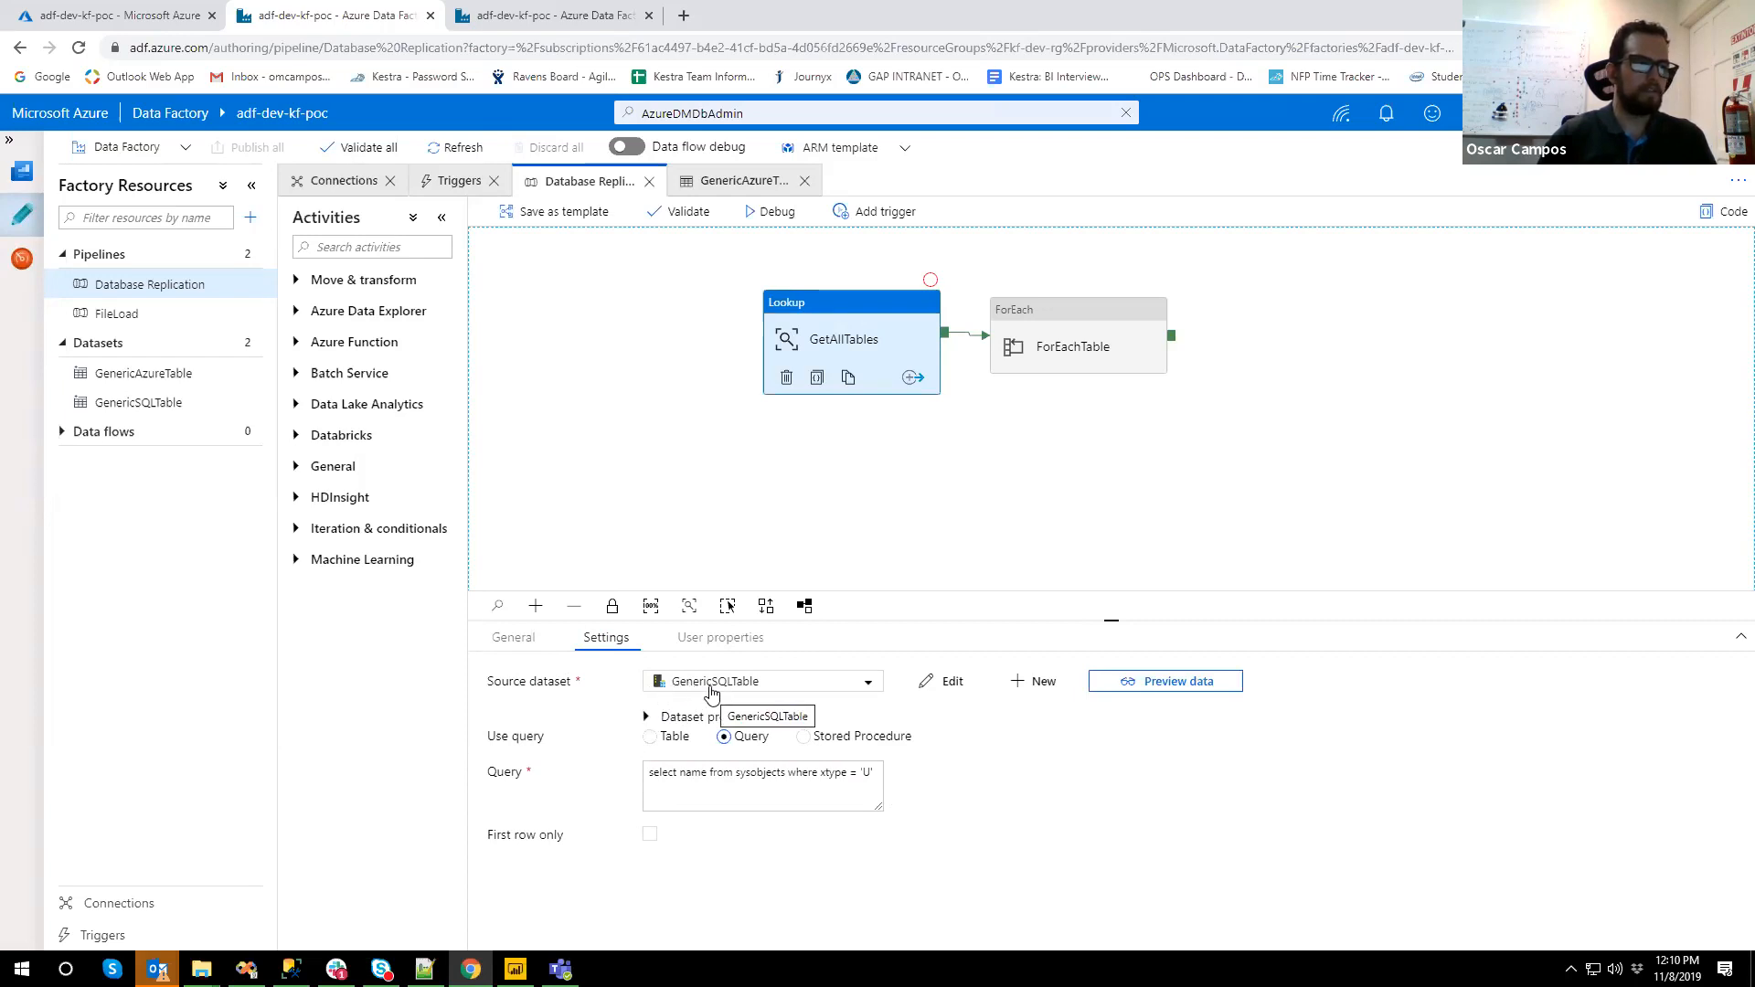
click(653, 715)
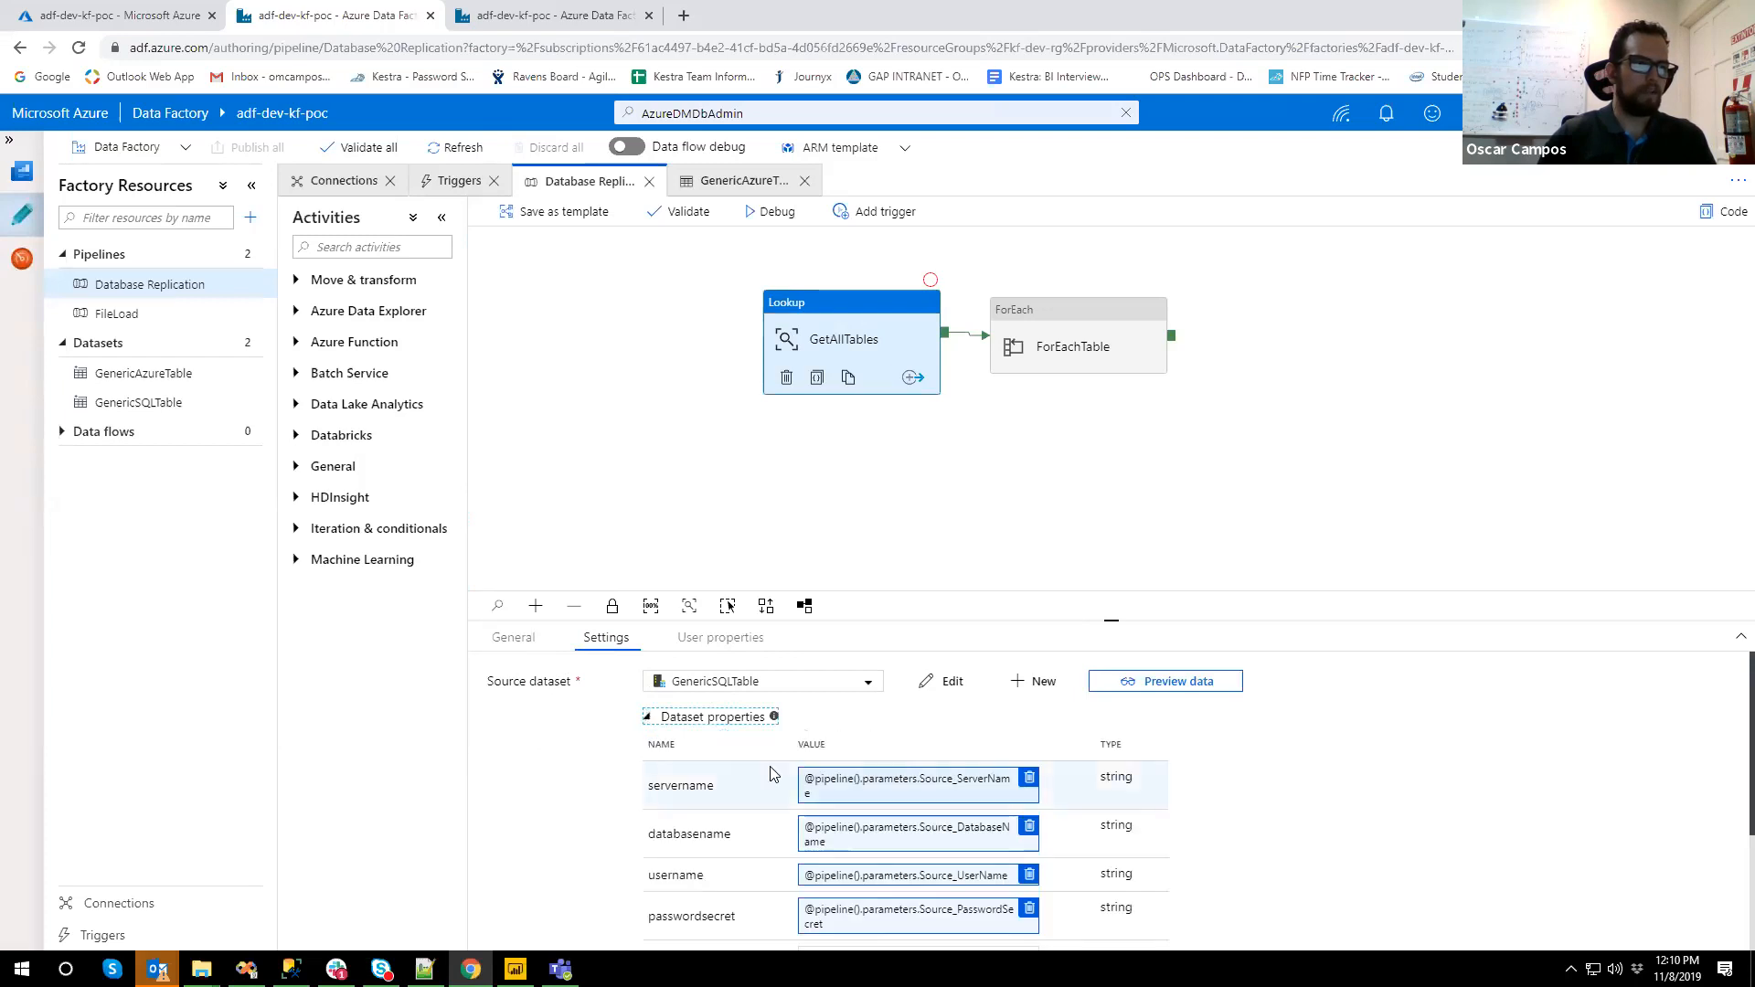
scroll(756, 788, down, 1)
scroll(755, 795, up, 1)
scroll(755, 804, up, 1)
scroll(755, 804, down, 1)
scroll(795, 795, down, 1)
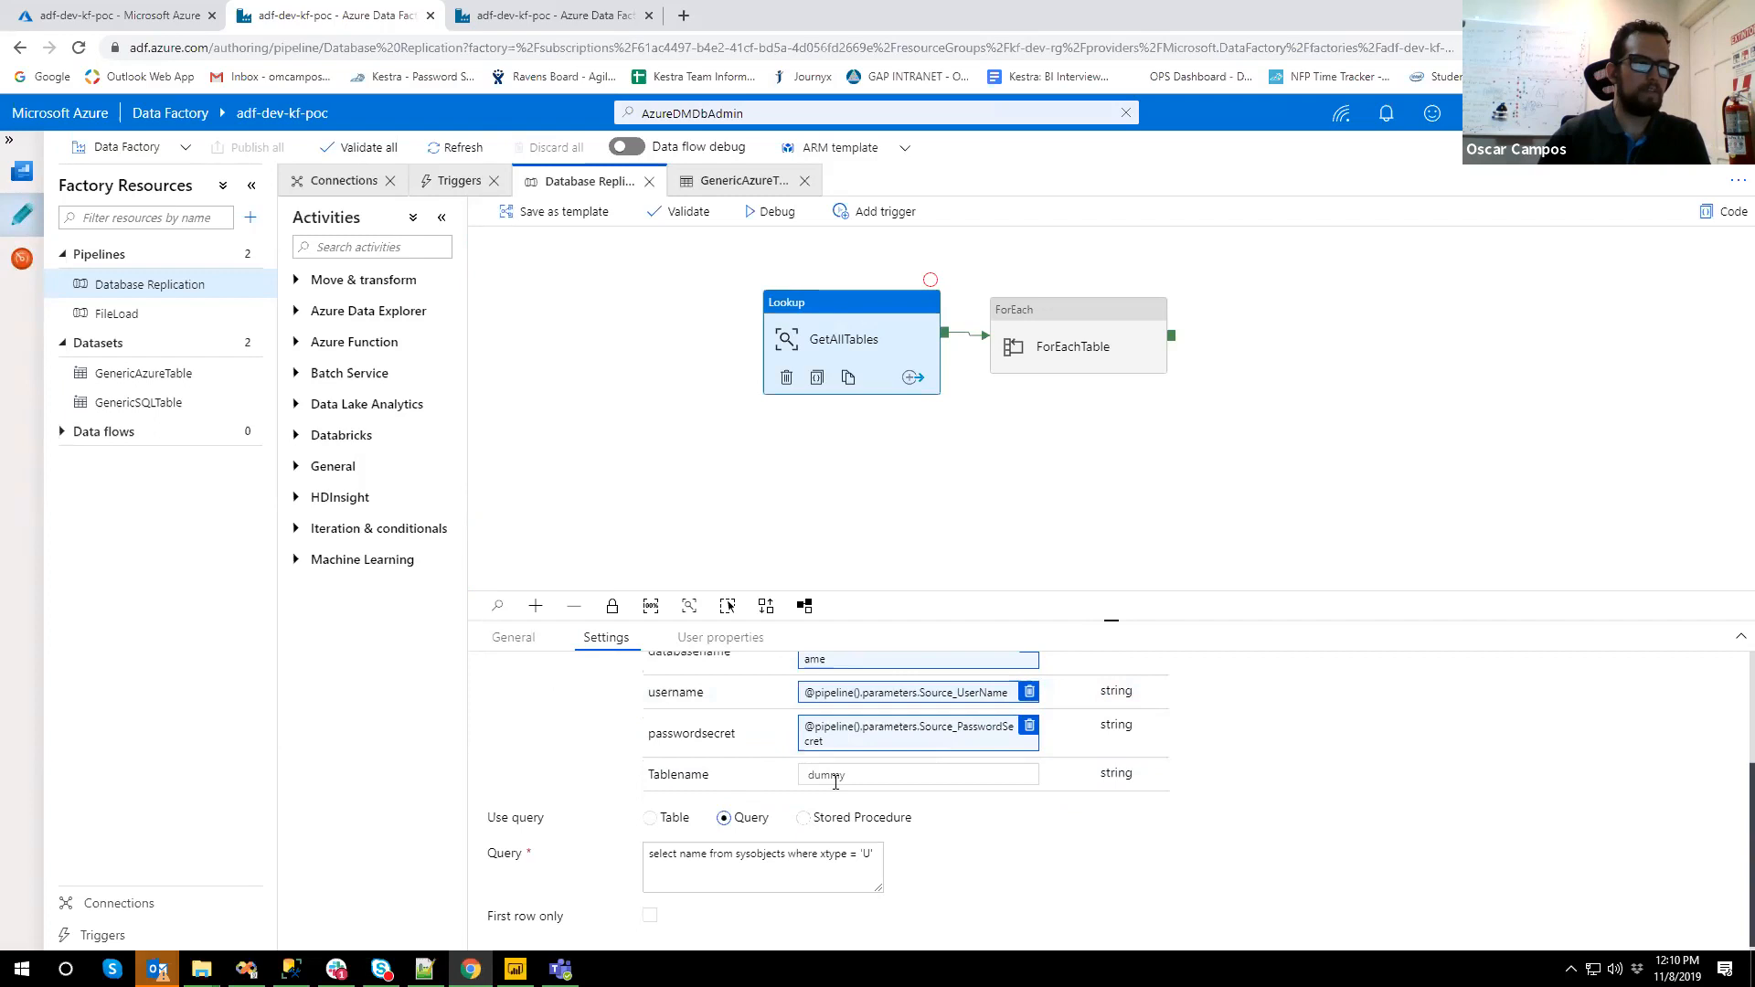
click(803, 784)
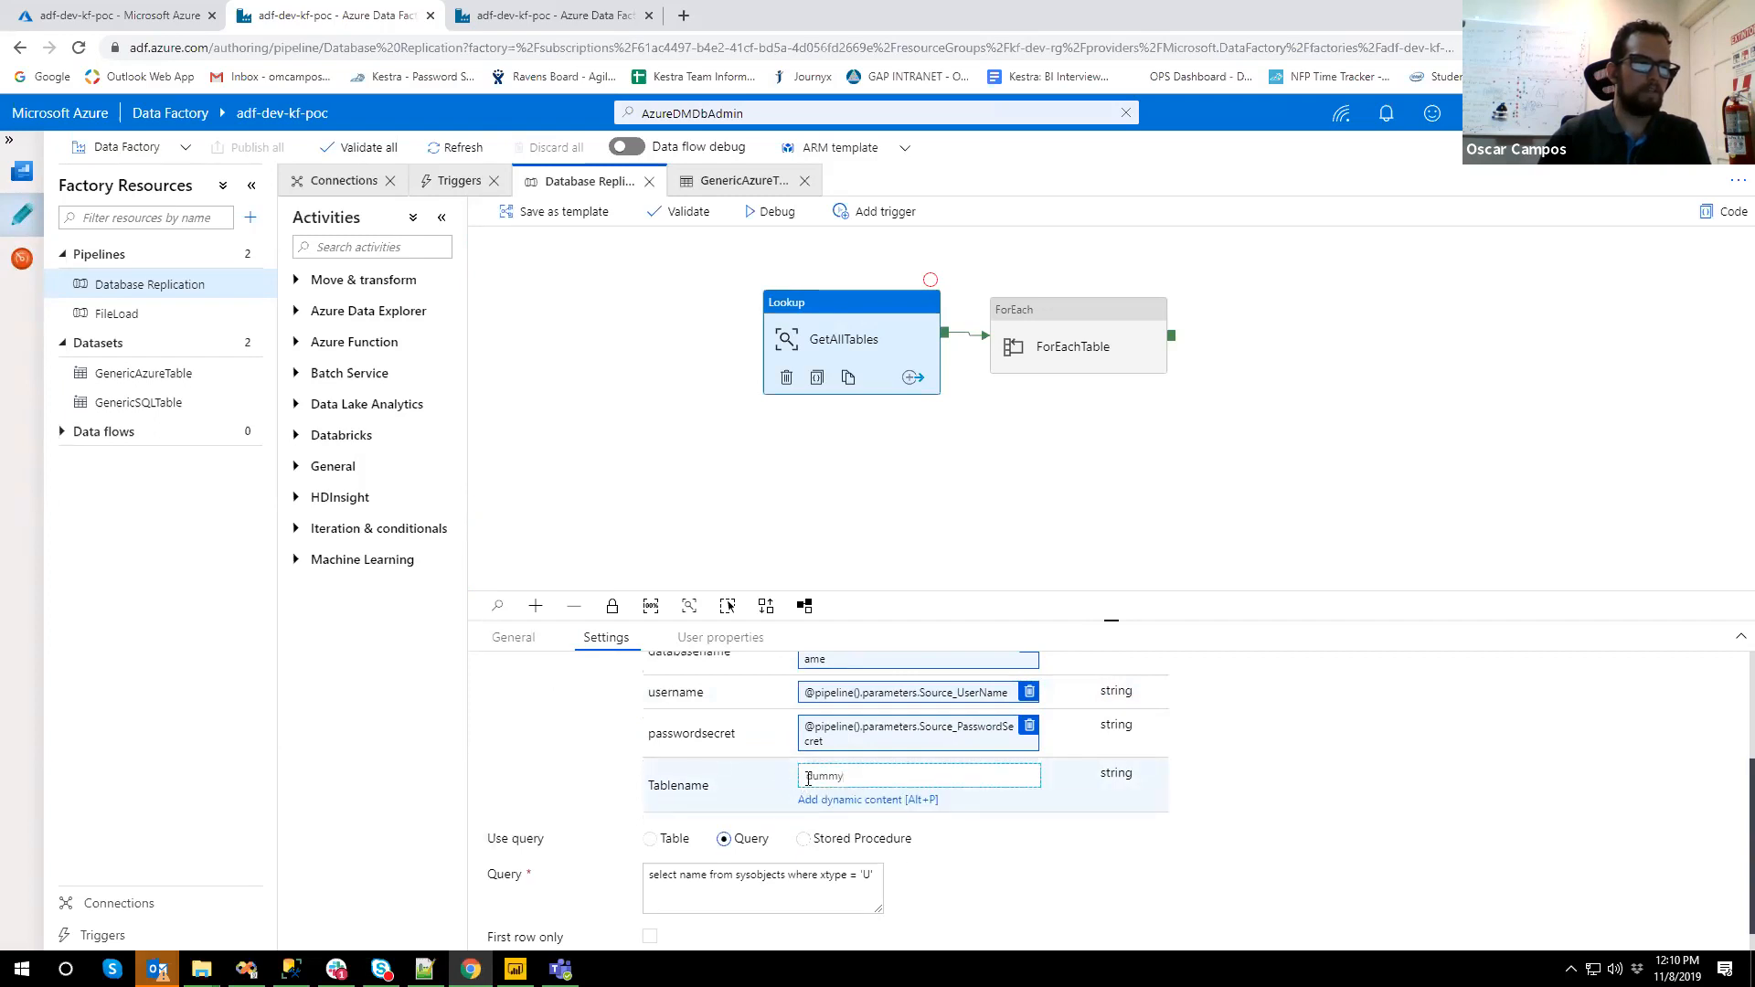
click(990, 861)
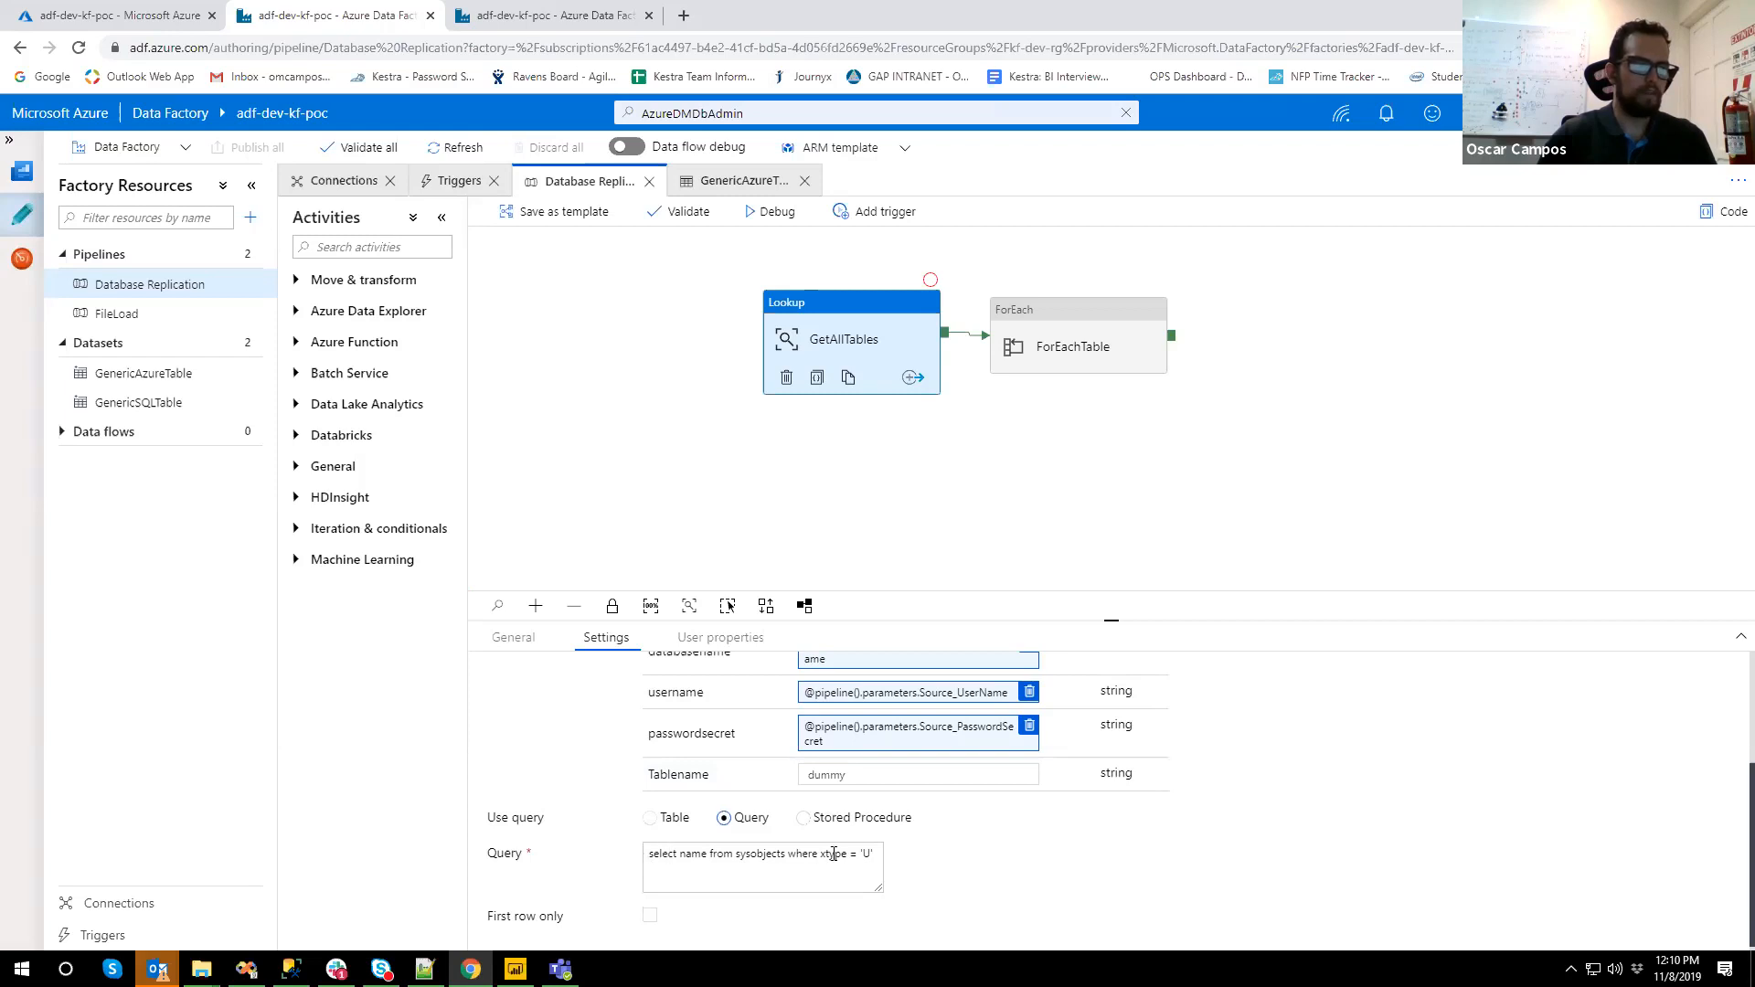
scroll(863, 813, up, 3)
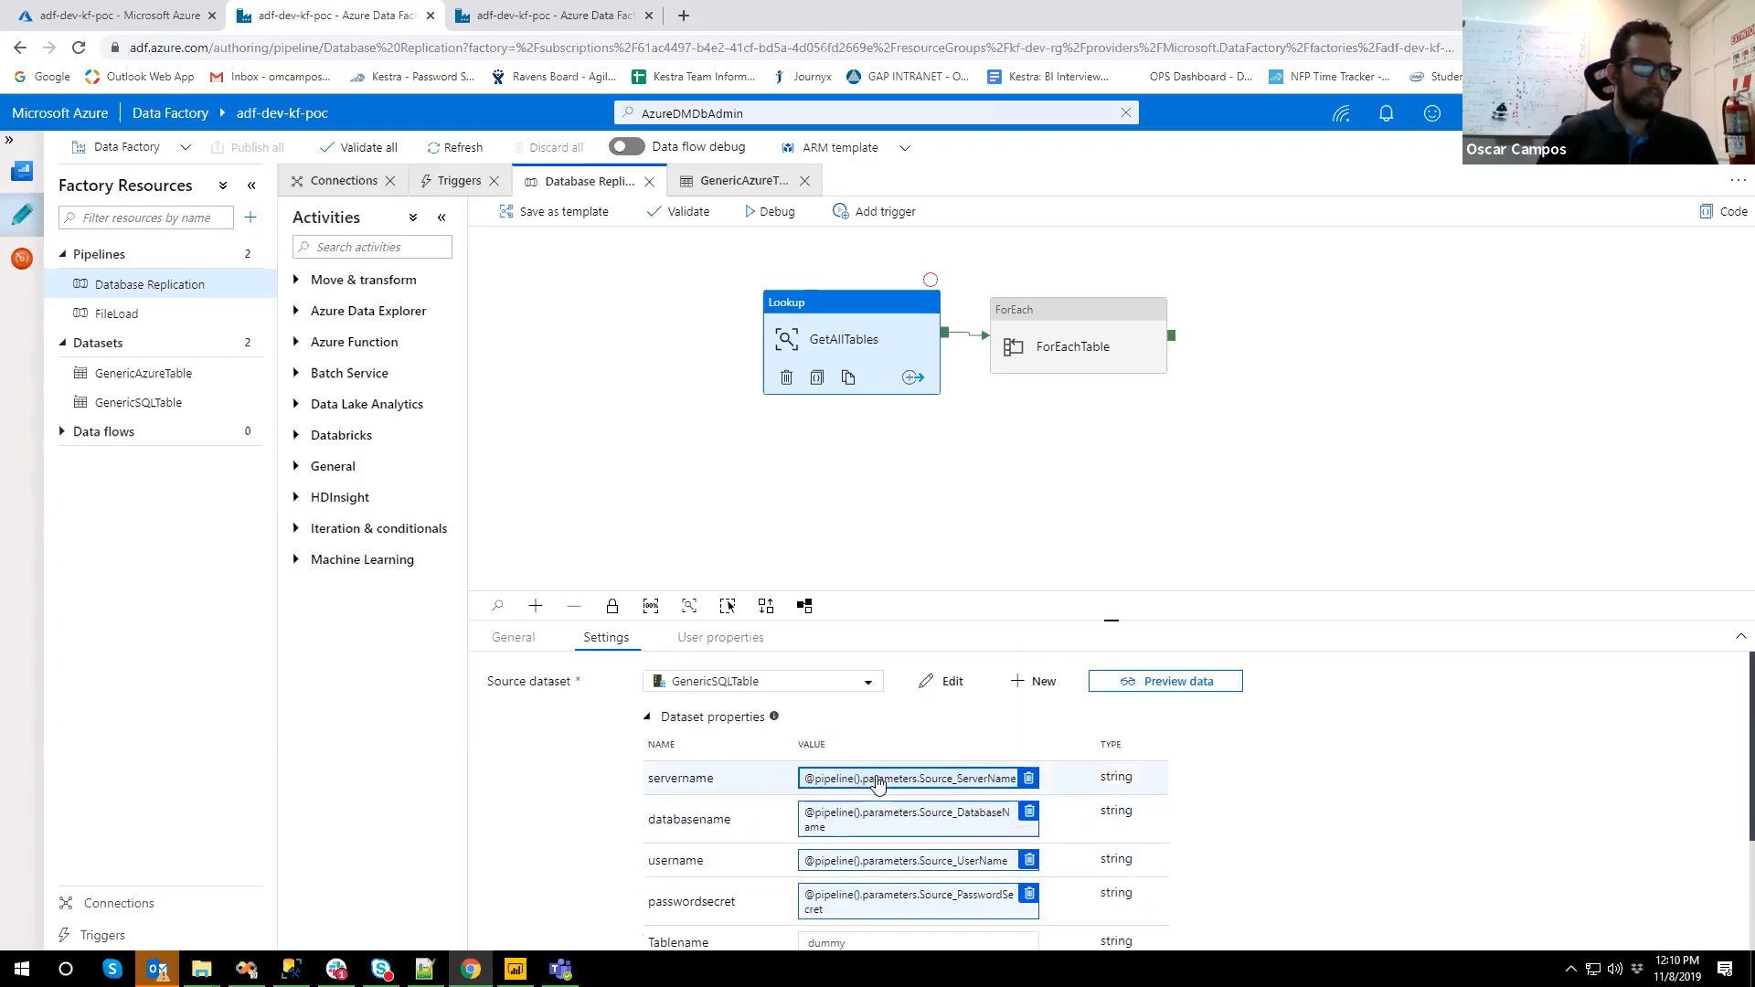
- Examine the servername property's pipeline parameter expression in the dynamic content editor, and cancel without changes
click(876, 778)
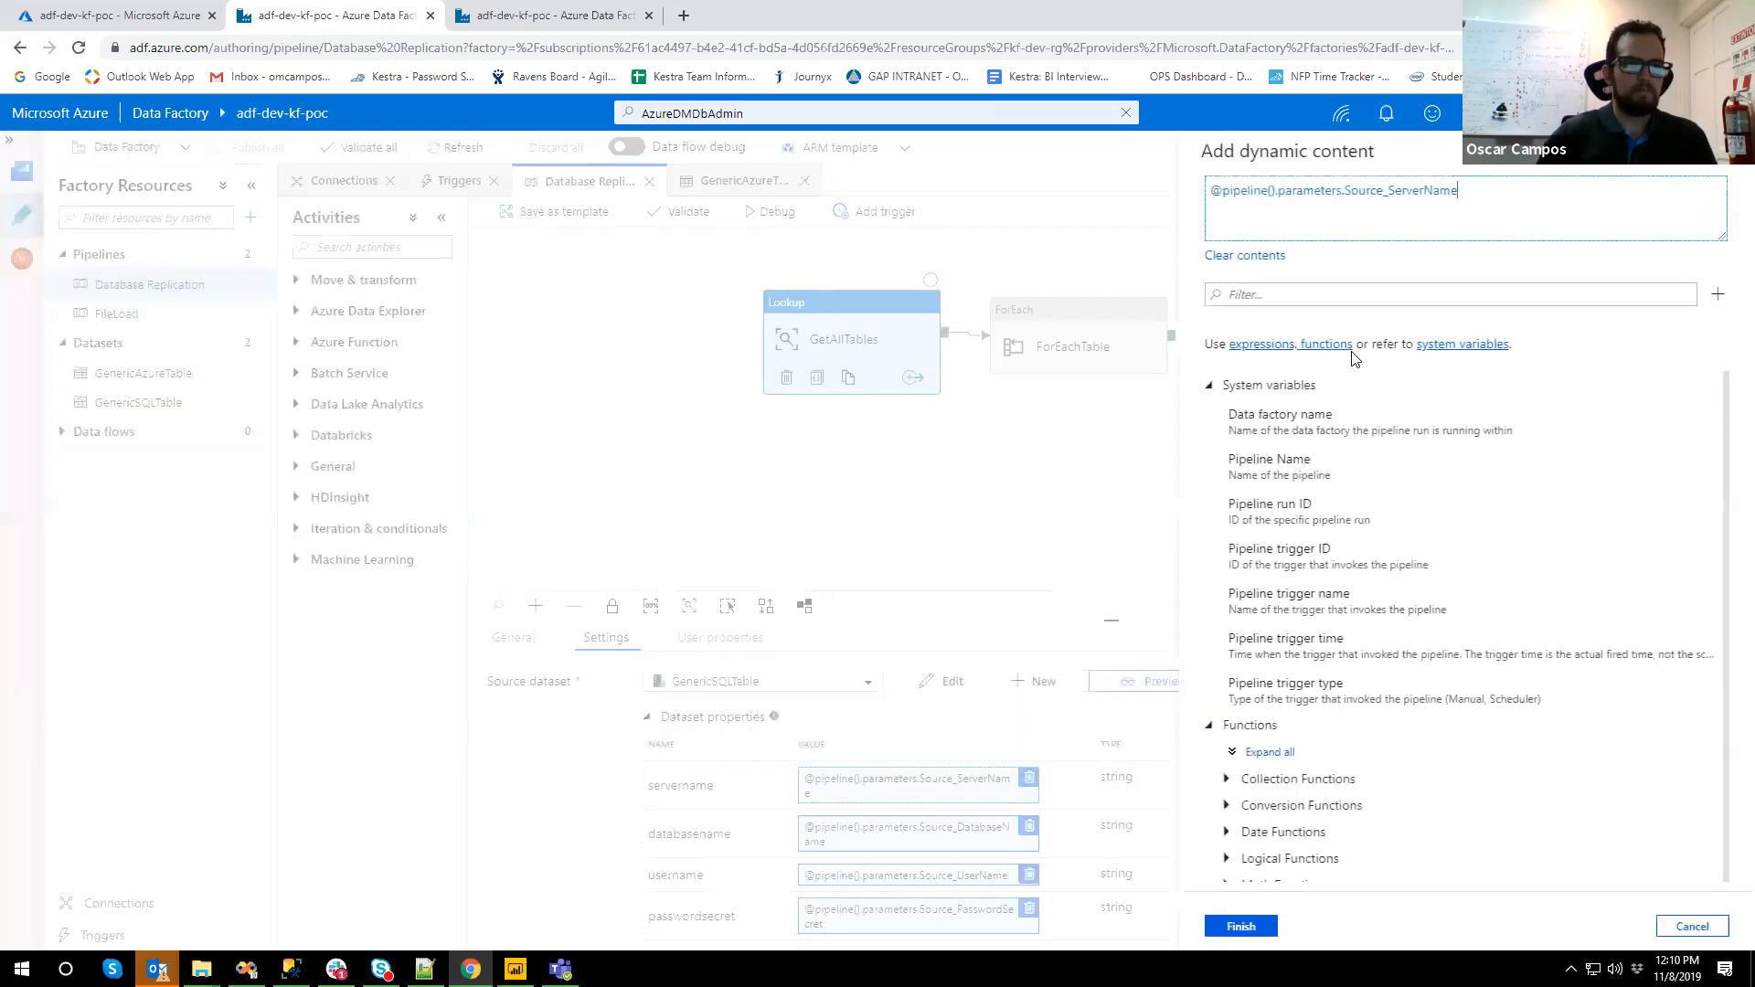
drag(1276, 192, 1208, 192)
click(1270, 192)
drag(1336, 188, 1463, 189)
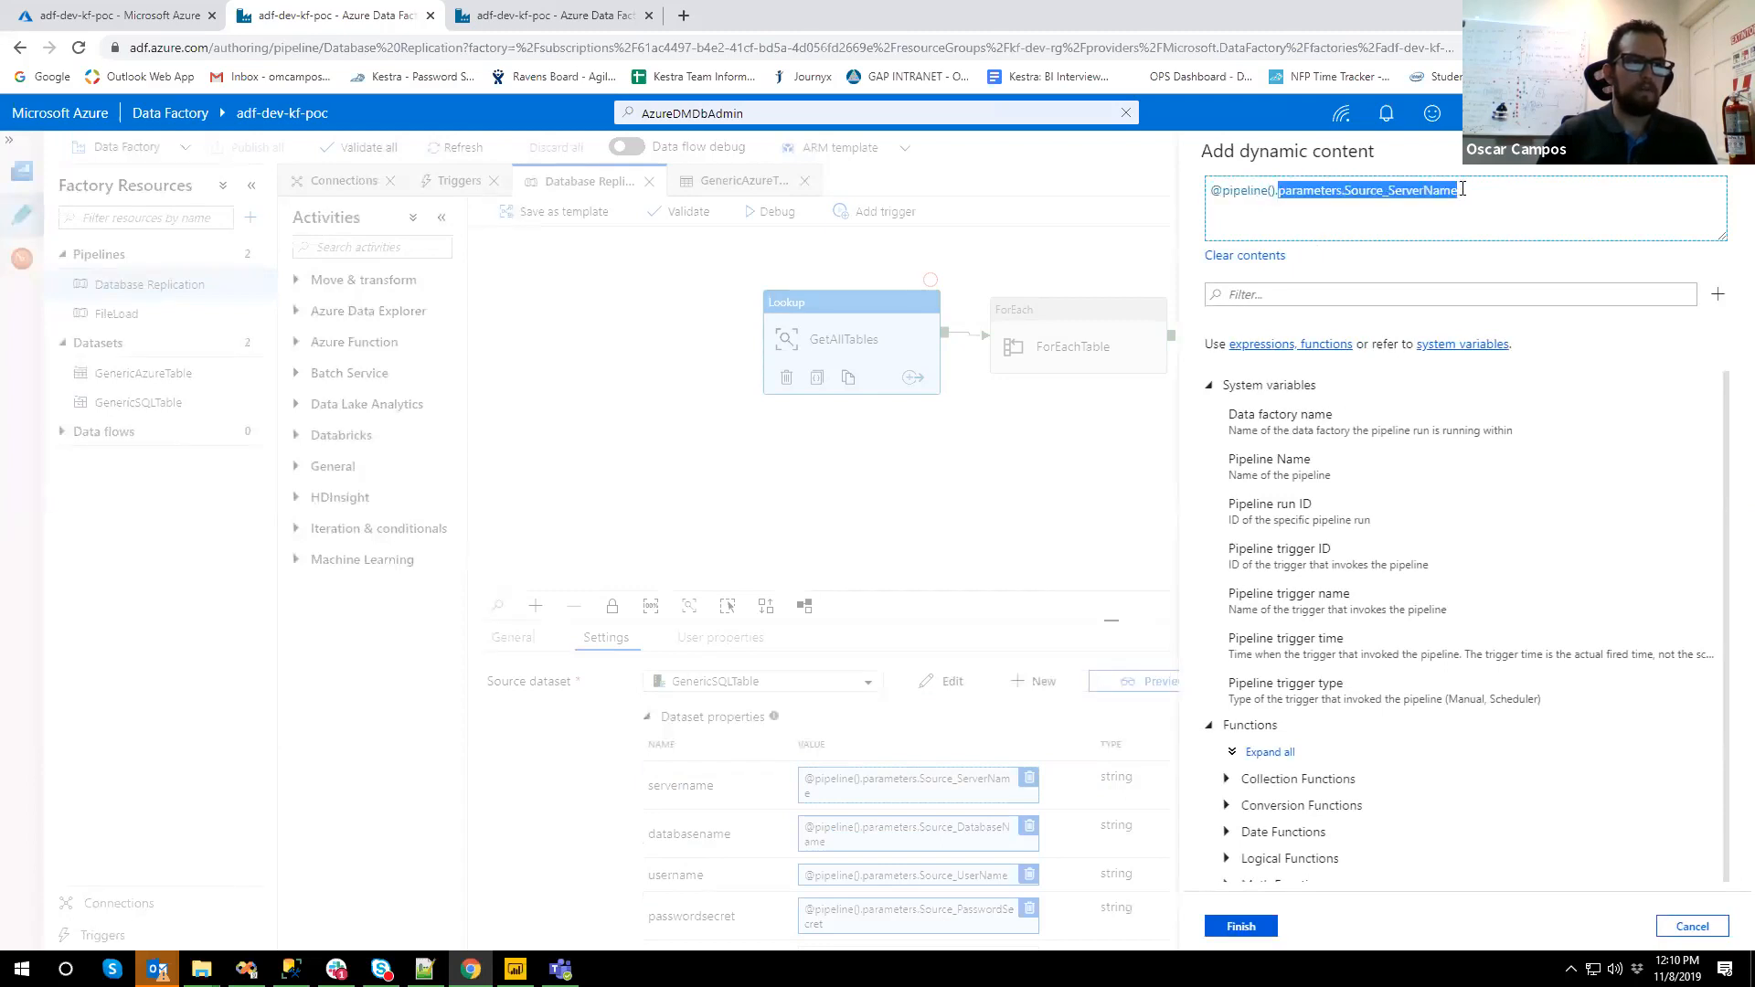
click(1345, 192)
drag(1346, 191, 1458, 192)
click(1675, 928)
- Review the default values of the pipeline's source server, database, user name and password secret parameters, enlarging the properties area
click(768, 528)
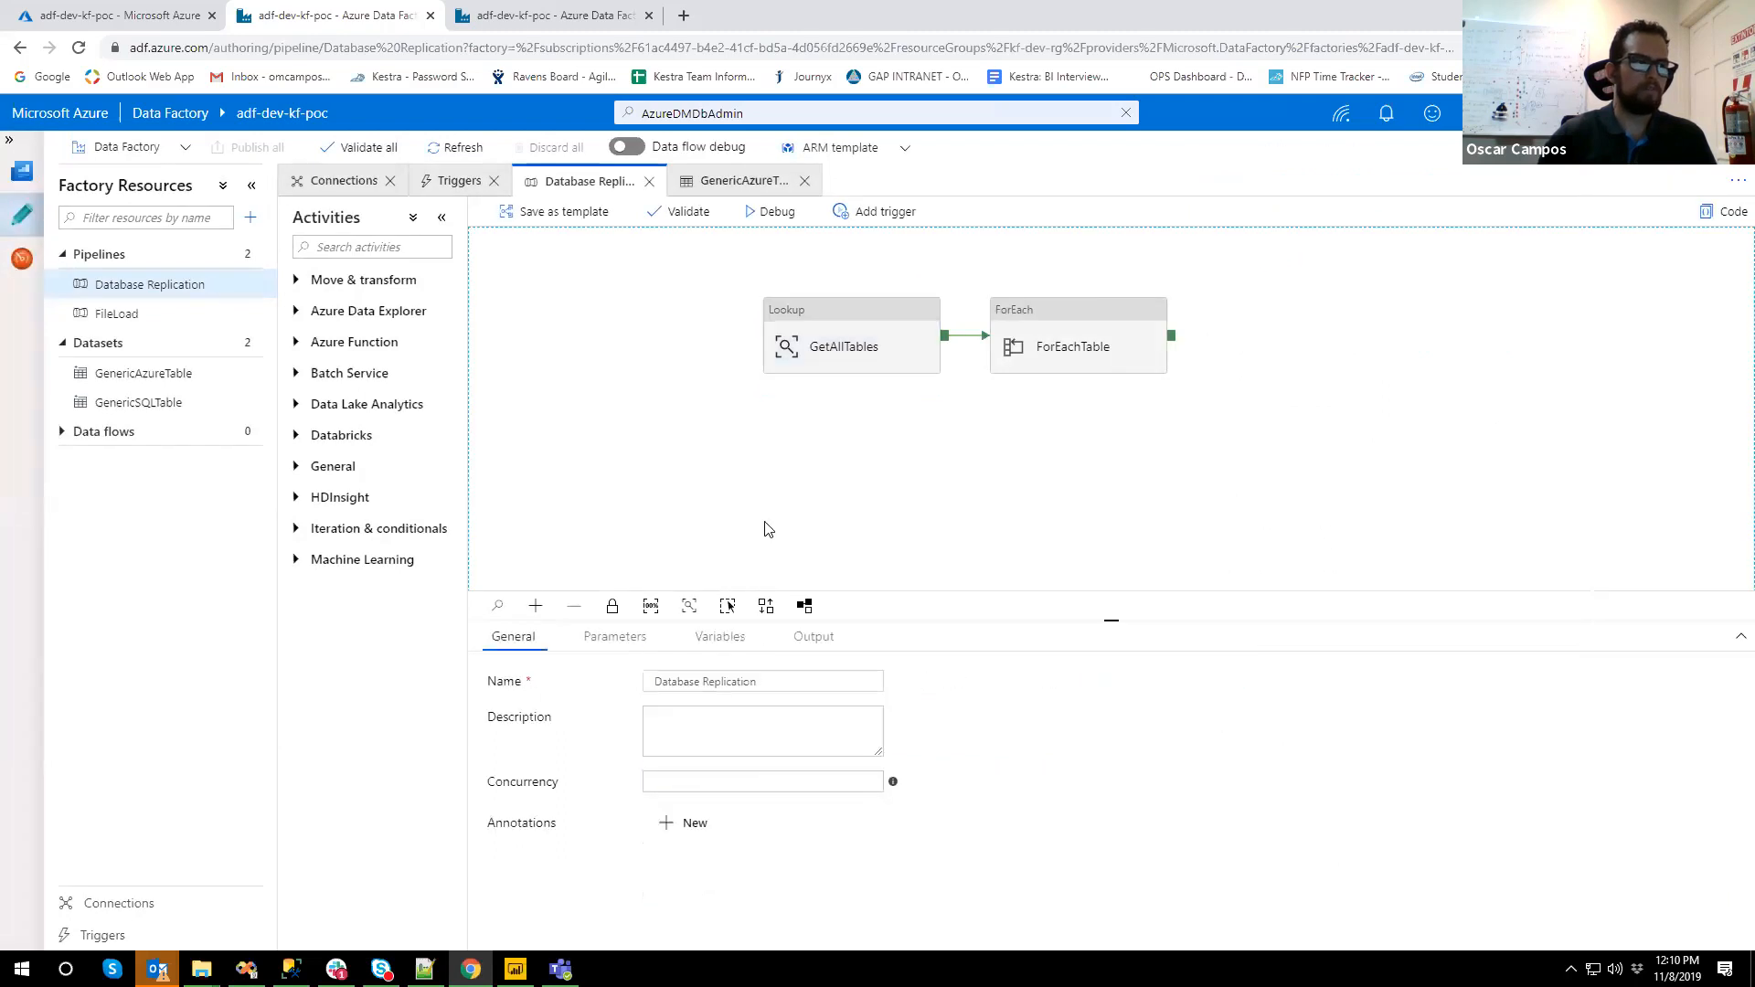
click(614, 634)
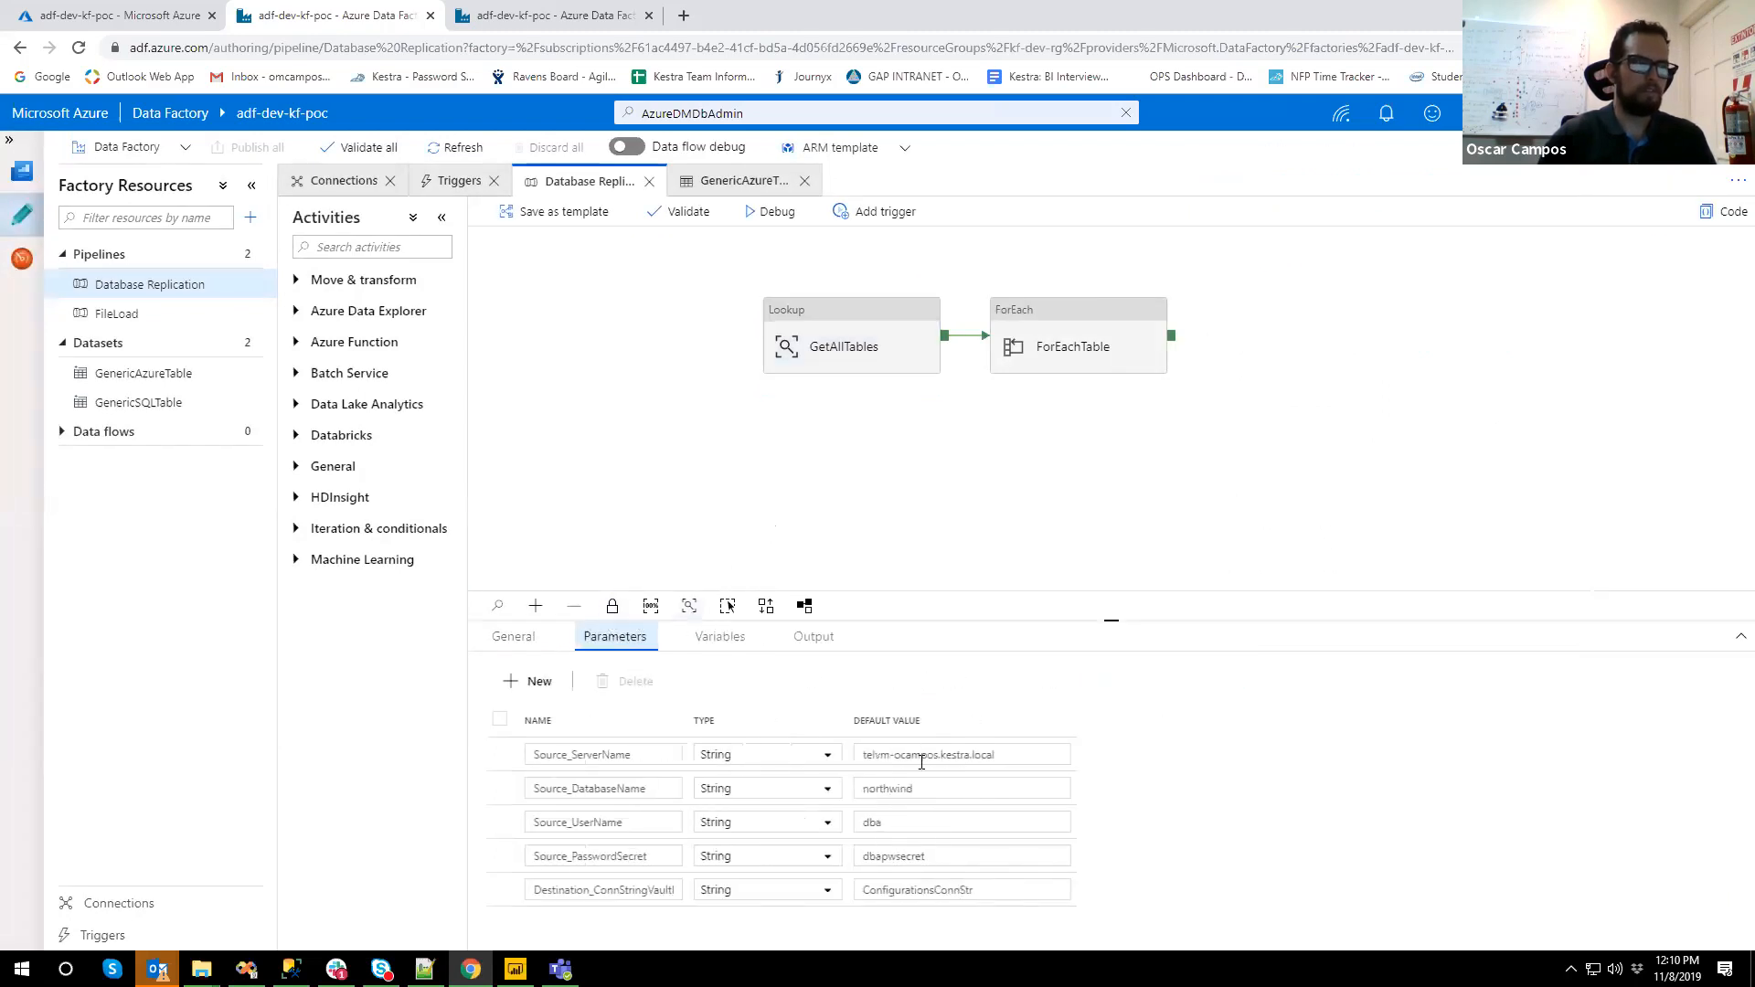
click(1098, 615)
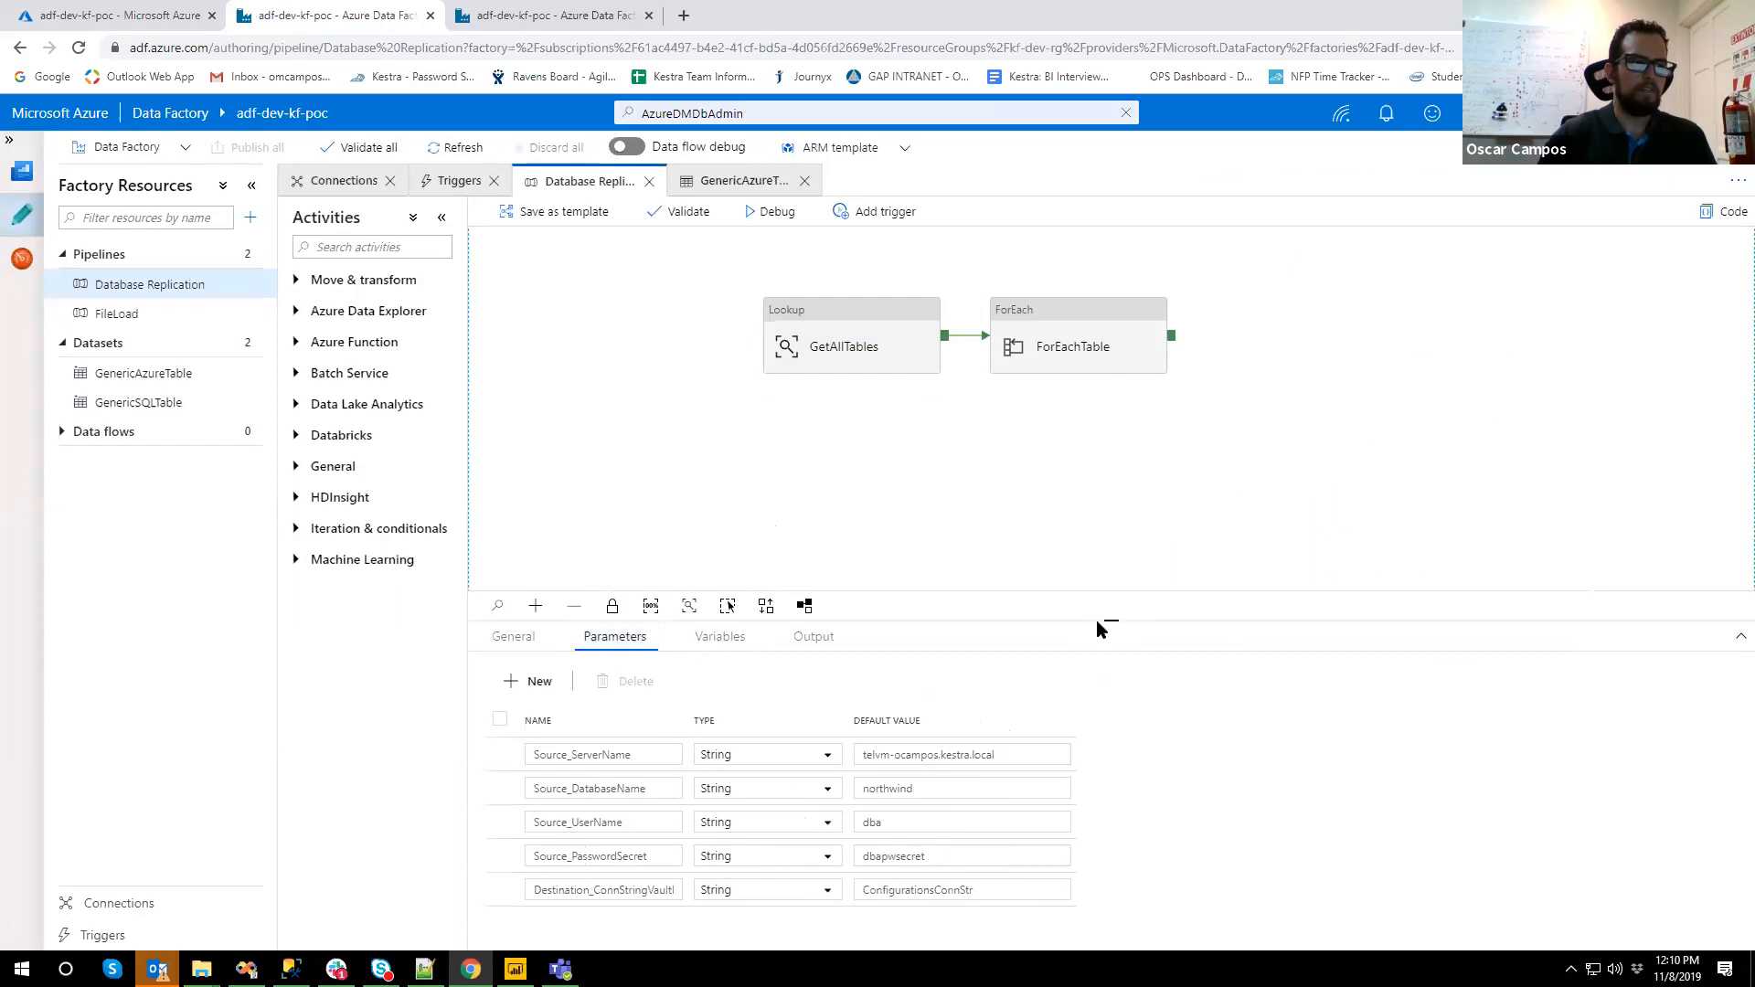
drag(1098, 619, 1099, 563)
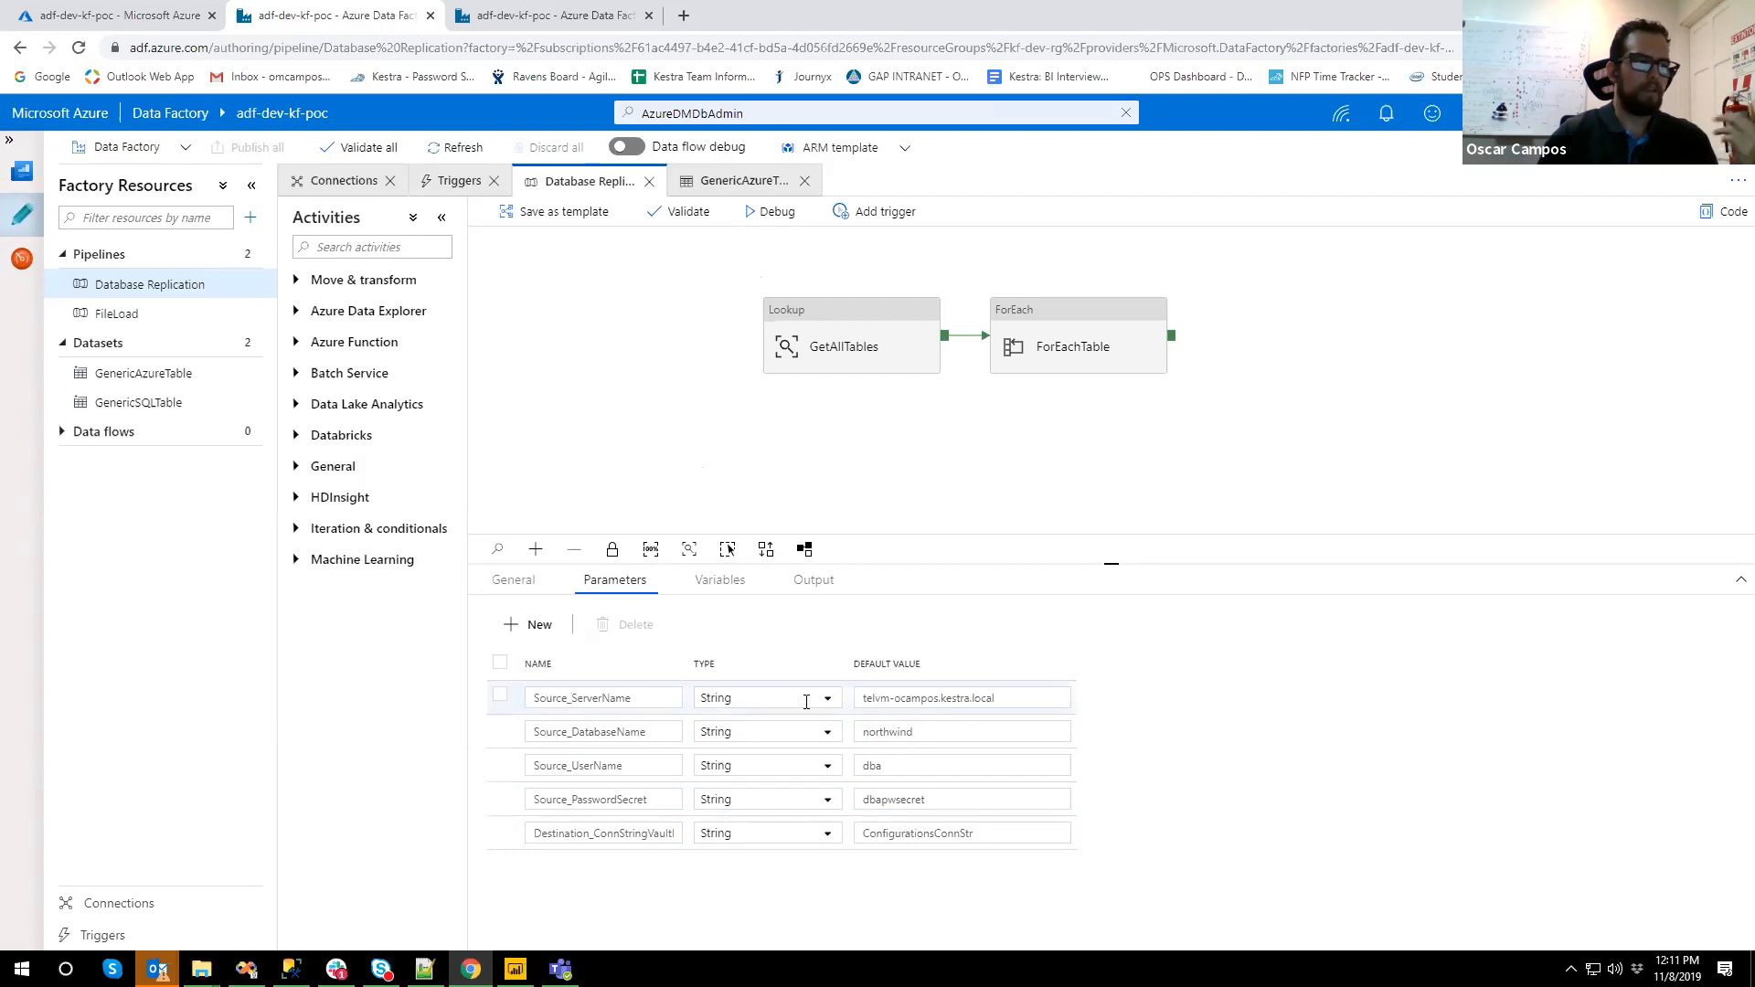
click(960, 731)
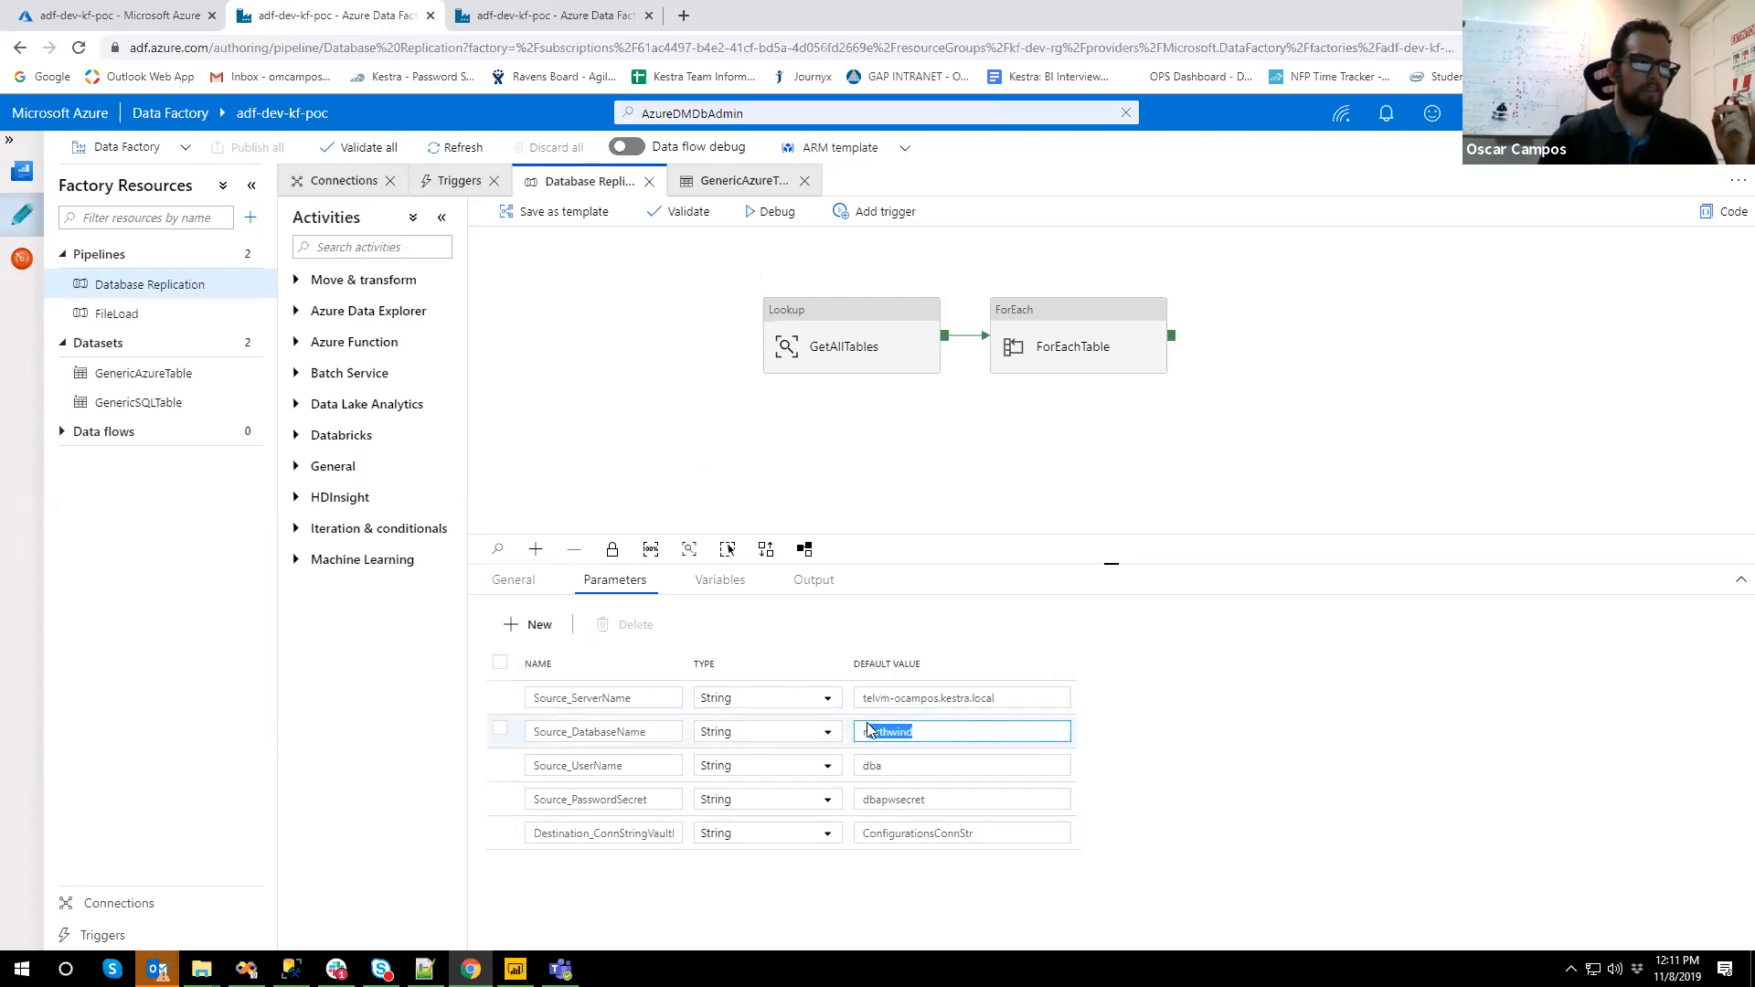
drag(861, 698, 1020, 703)
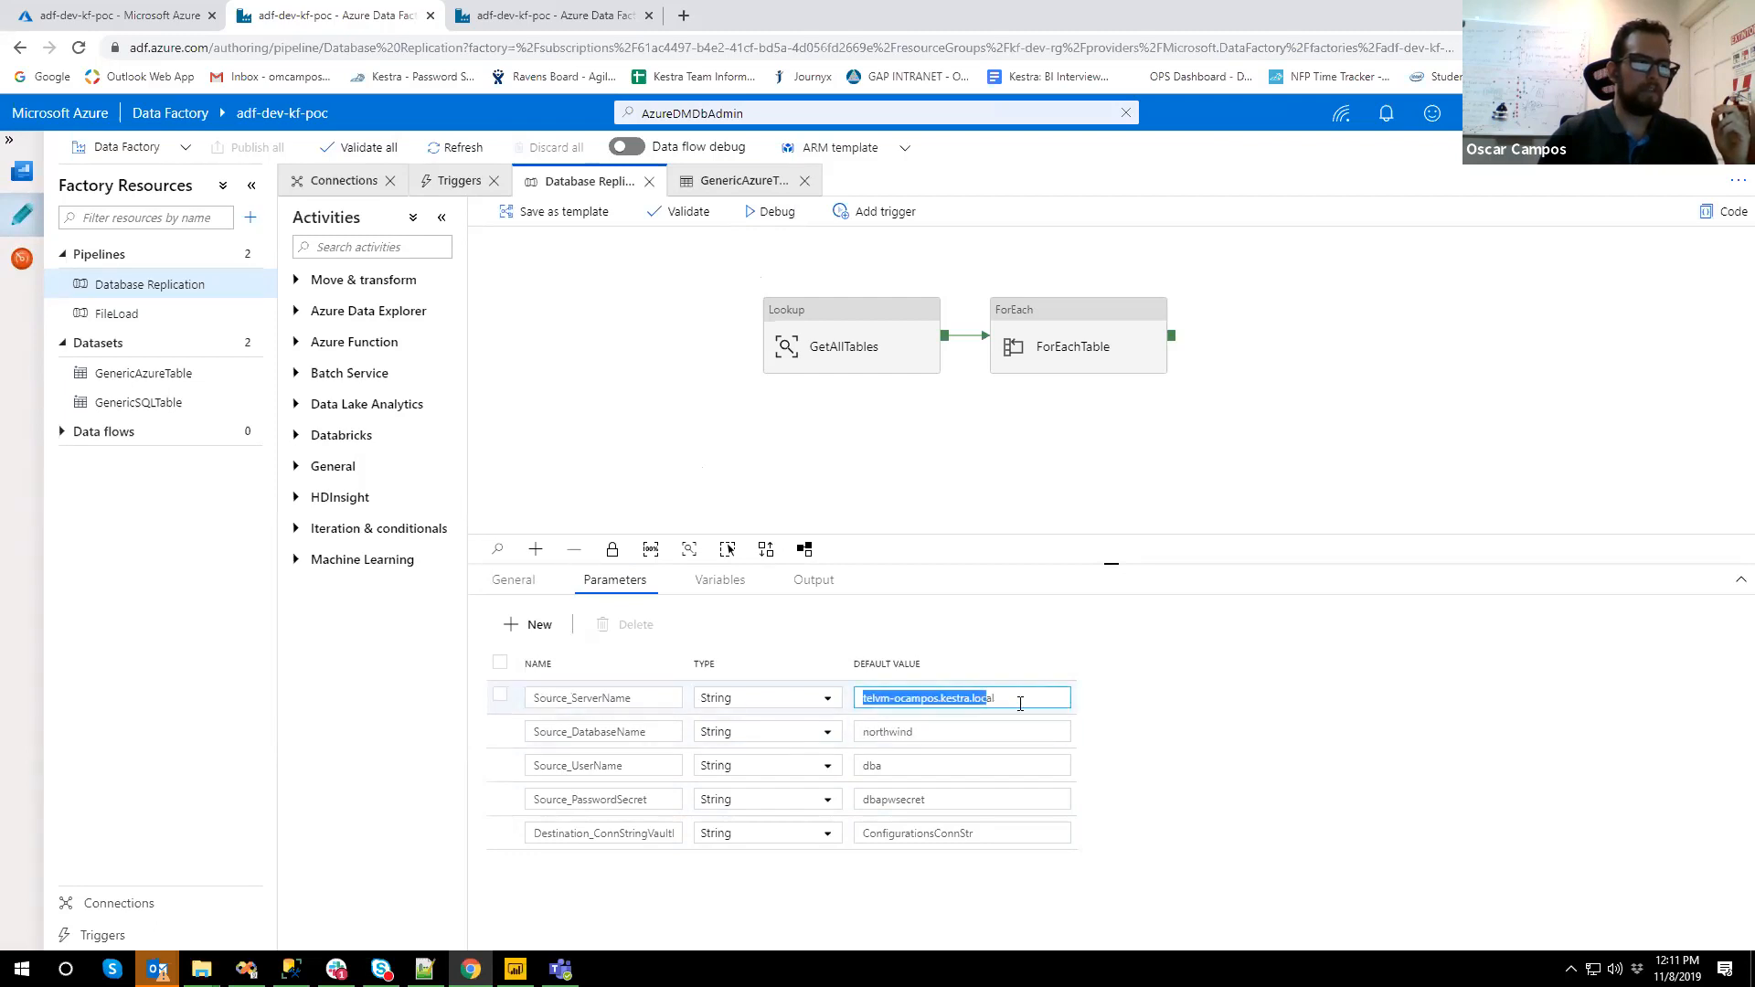
double_click(868, 765)
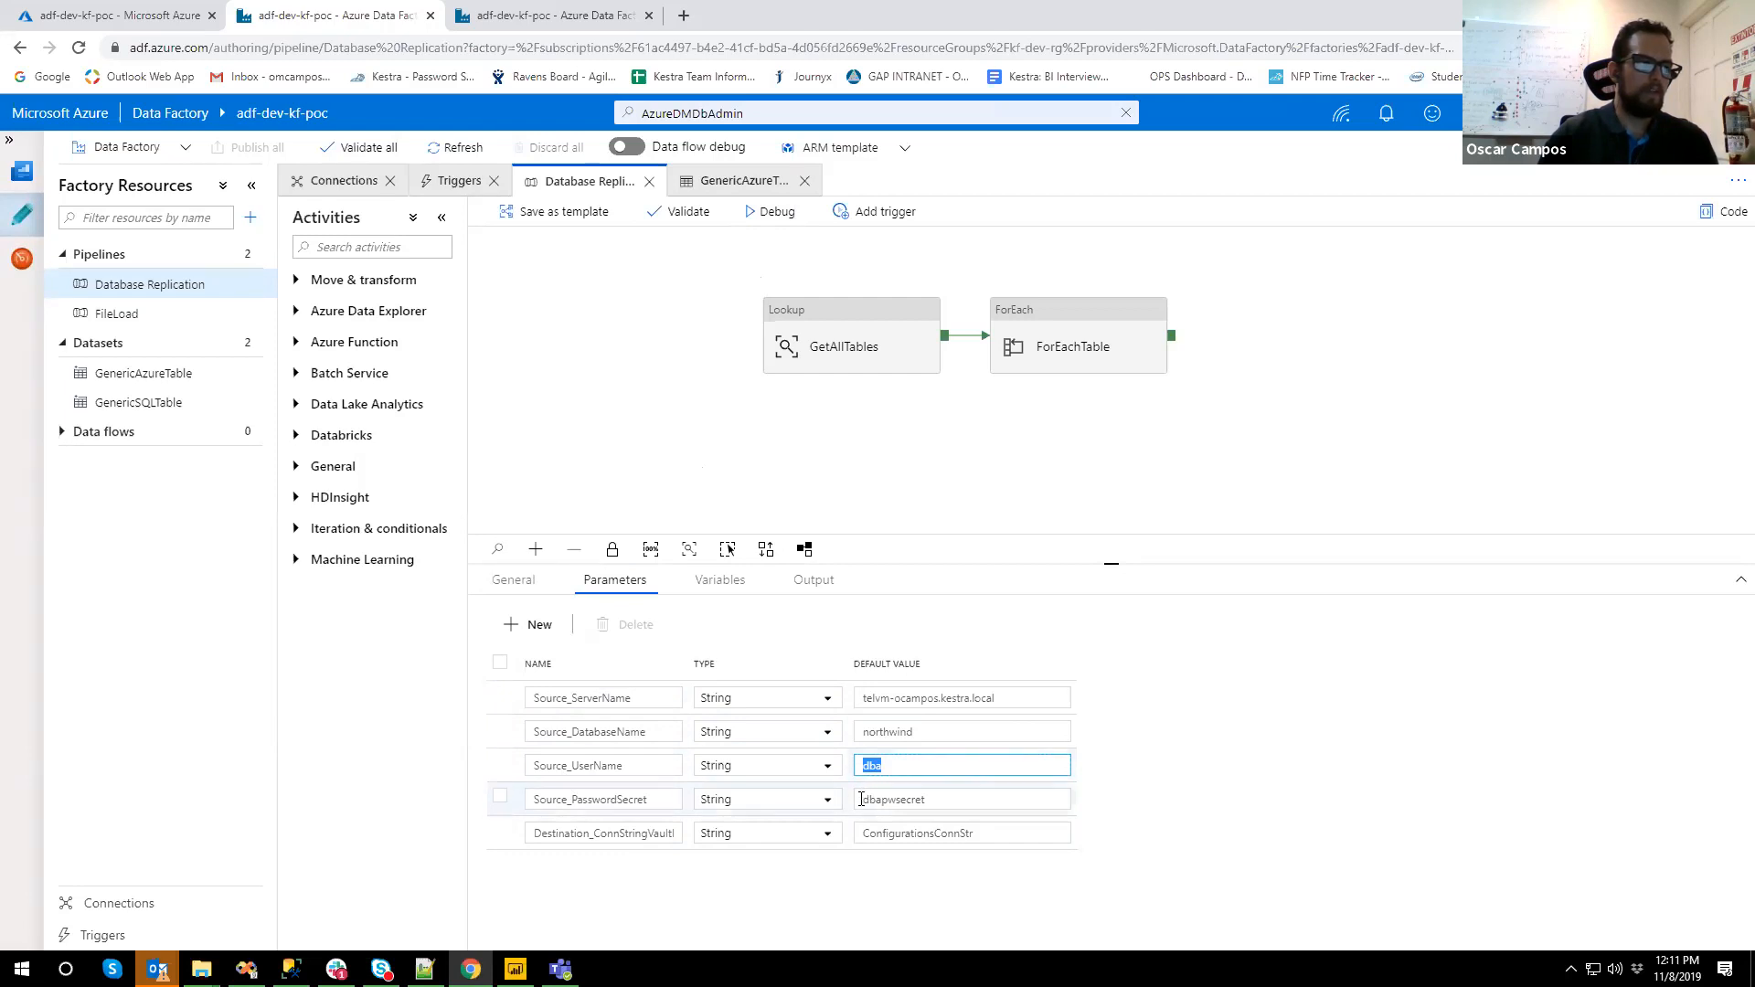
double_click(869, 798)
click(760, 450)
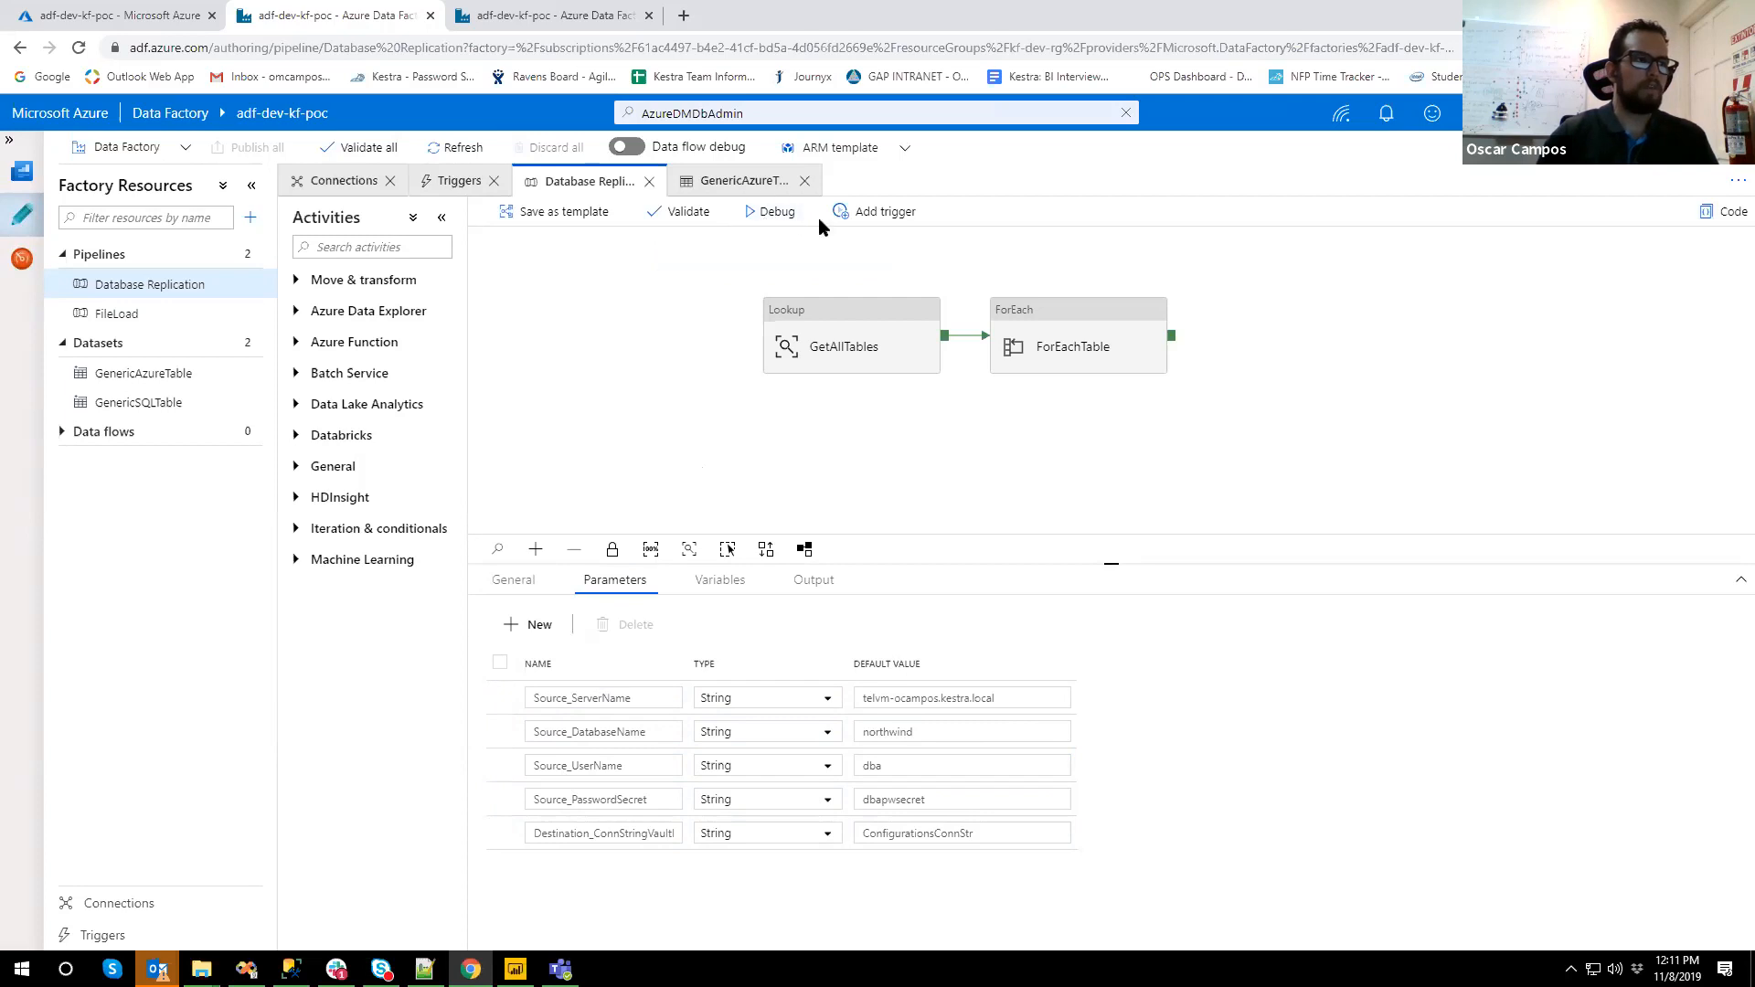
- Open an on-demand run of the Database Replication pipeline to review its run parameters, and cancel it
click(872, 211)
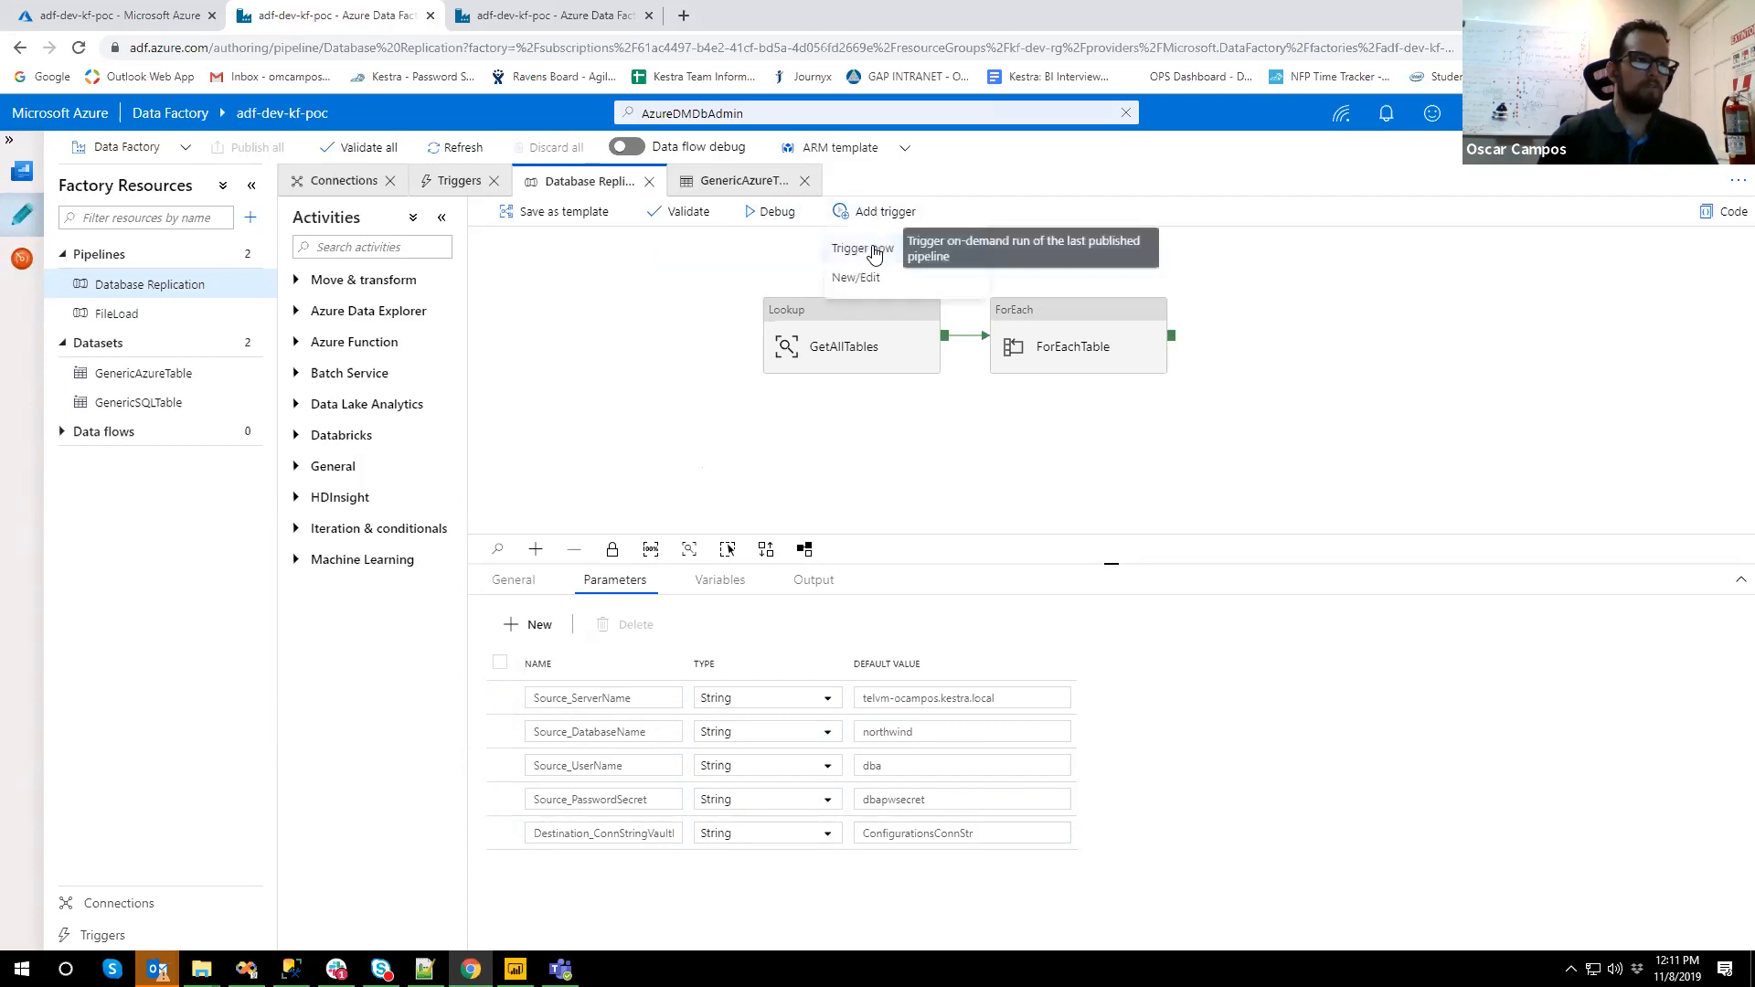
click(863, 249)
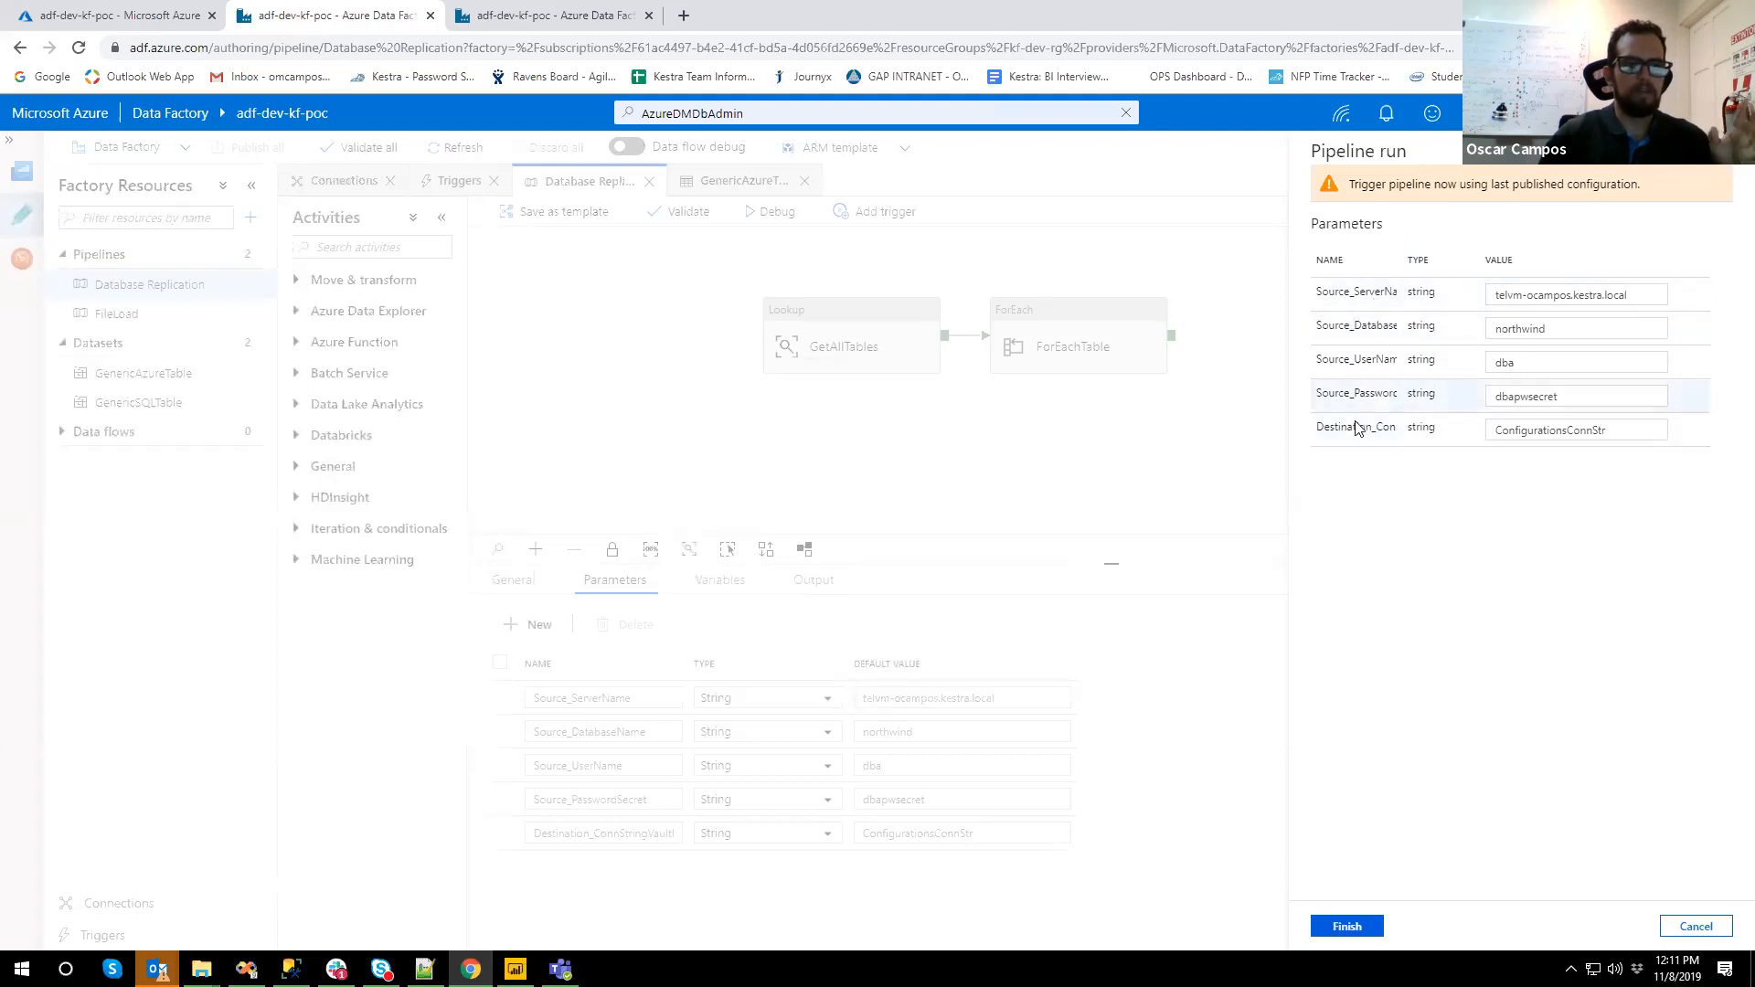
click(1679, 927)
click(1042, 459)
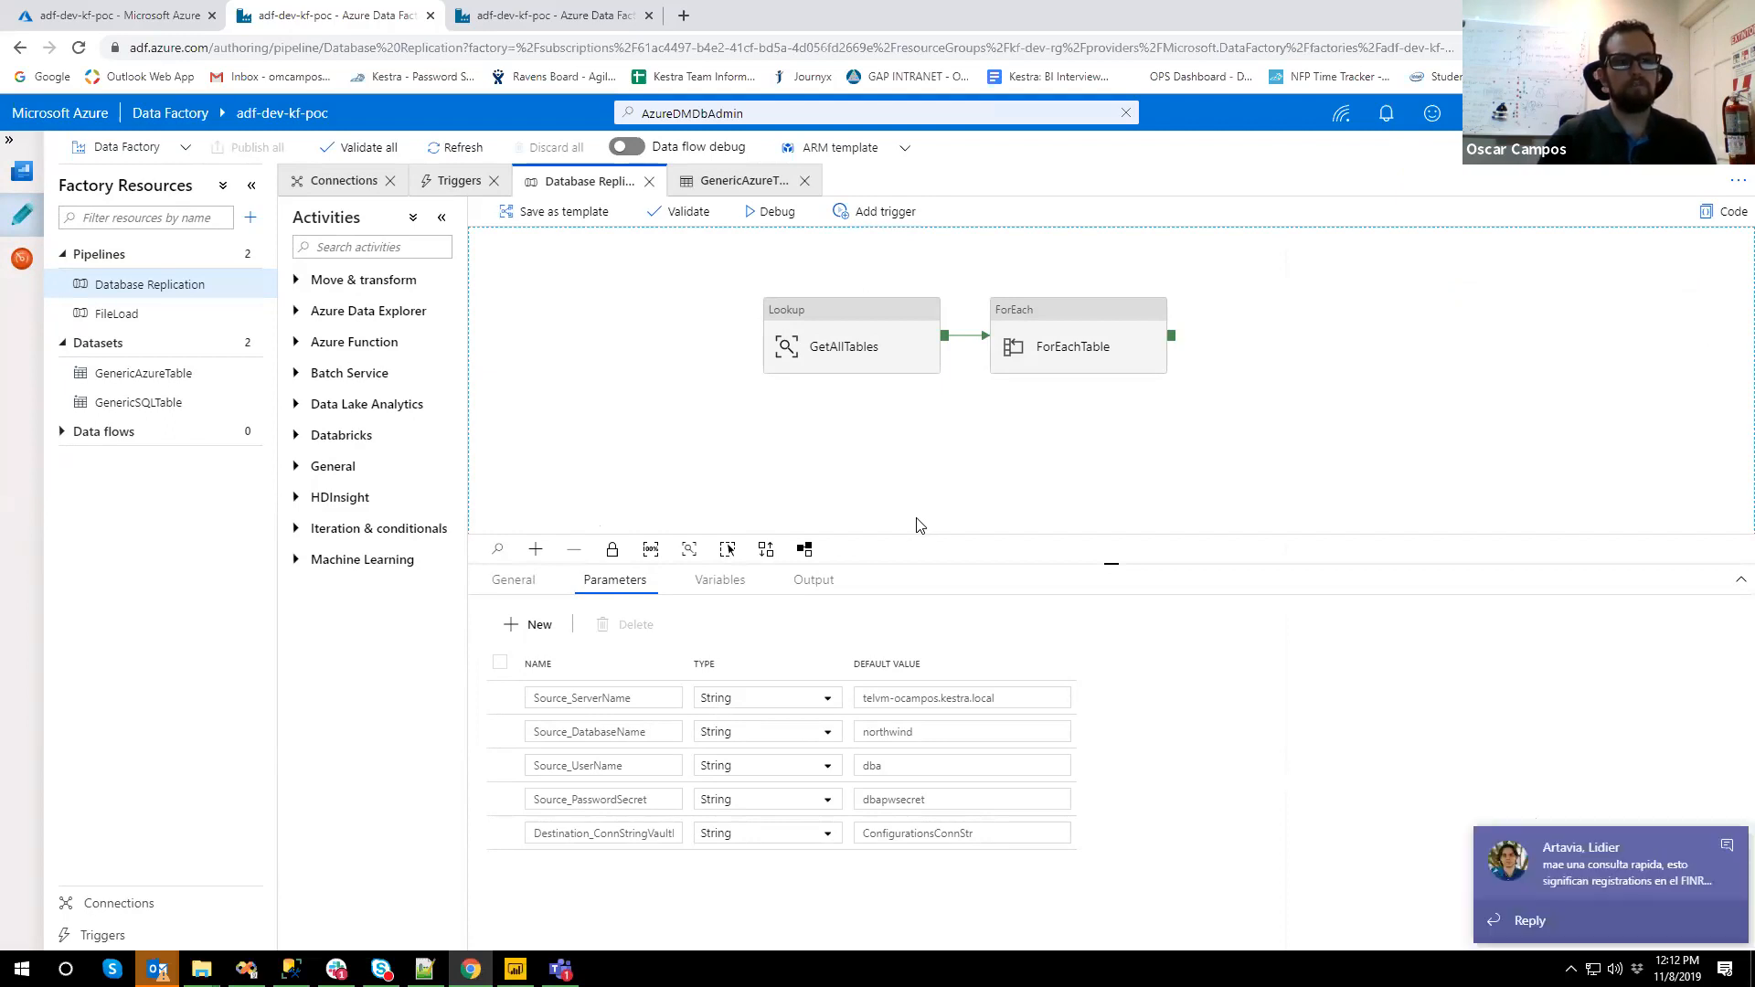
- Dismiss the chat notification and point out the Source_DatabaseName parameter's default value
click(1725, 856)
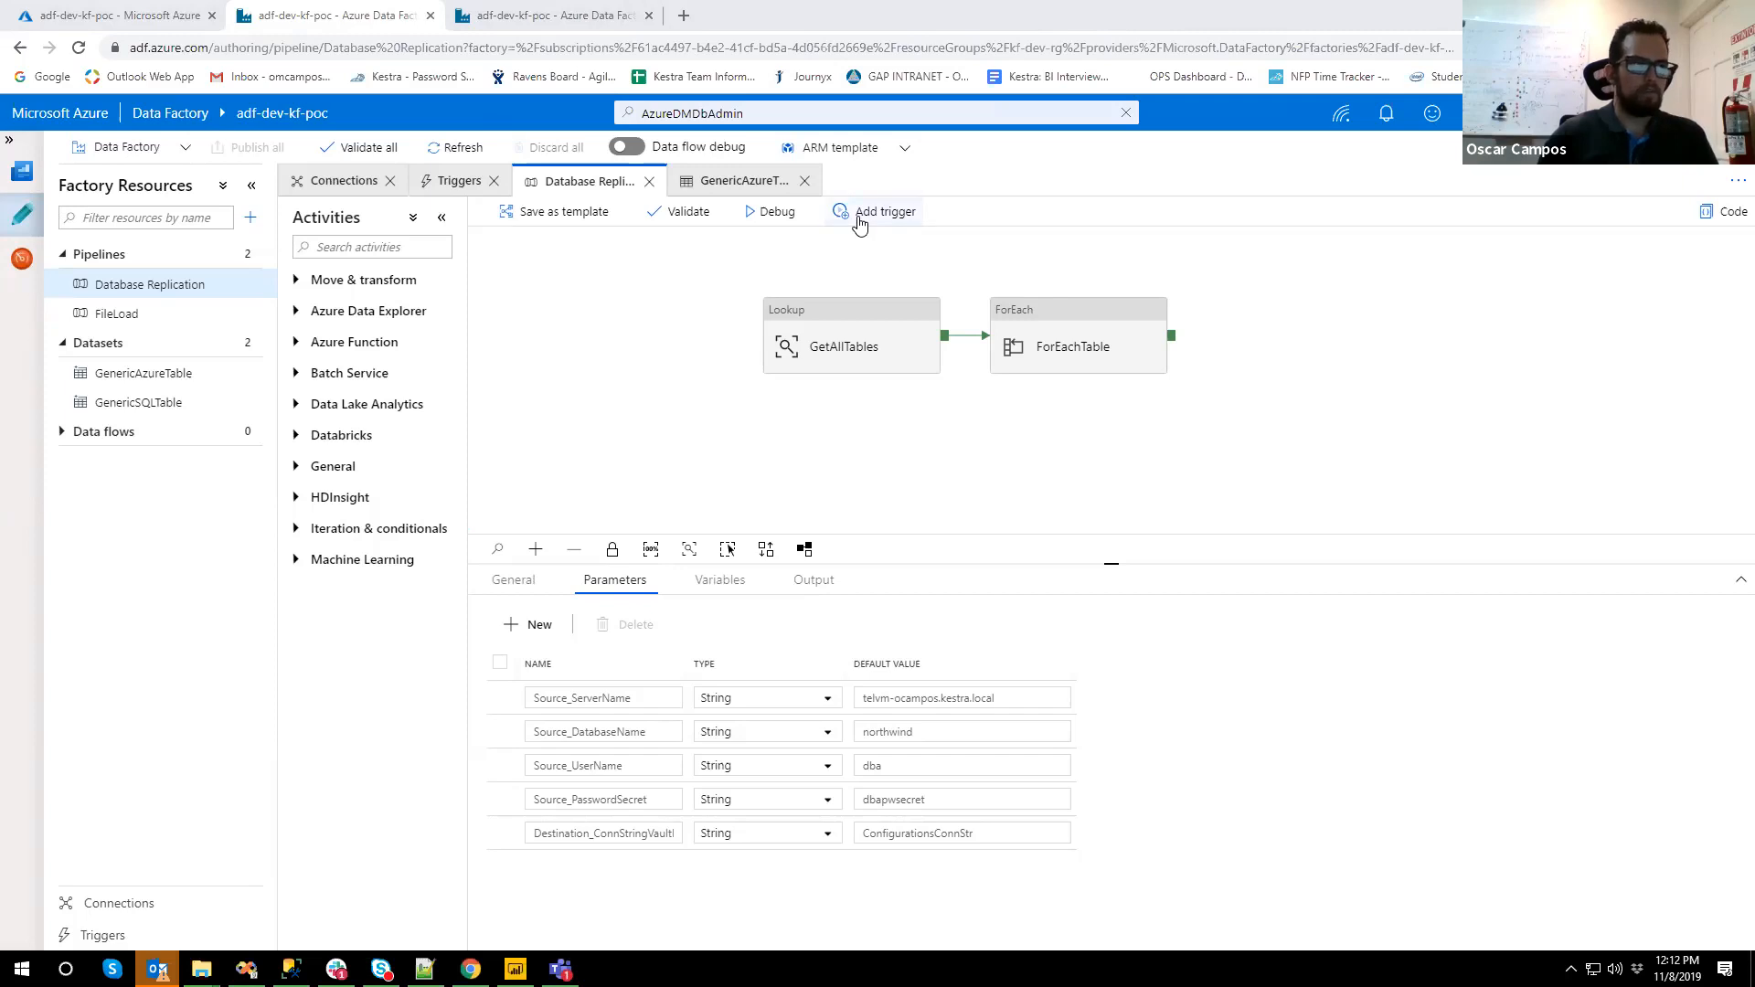
drag(863, 731, 934, 769)
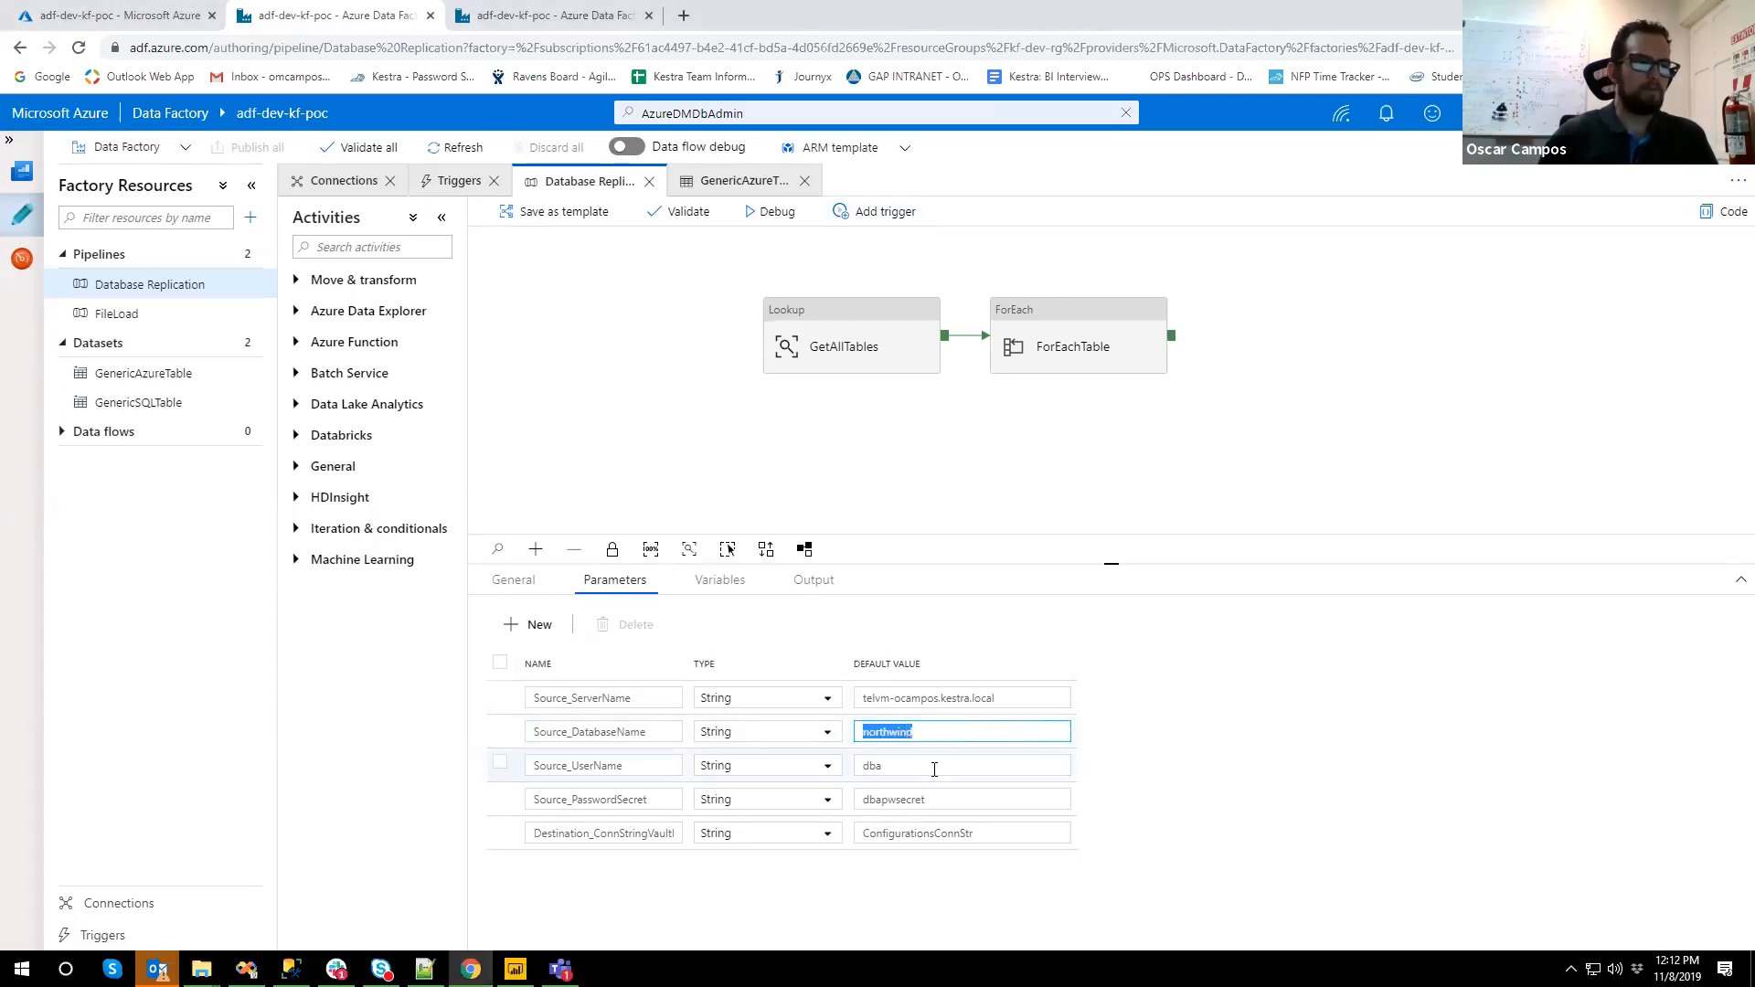
click(914, 442)
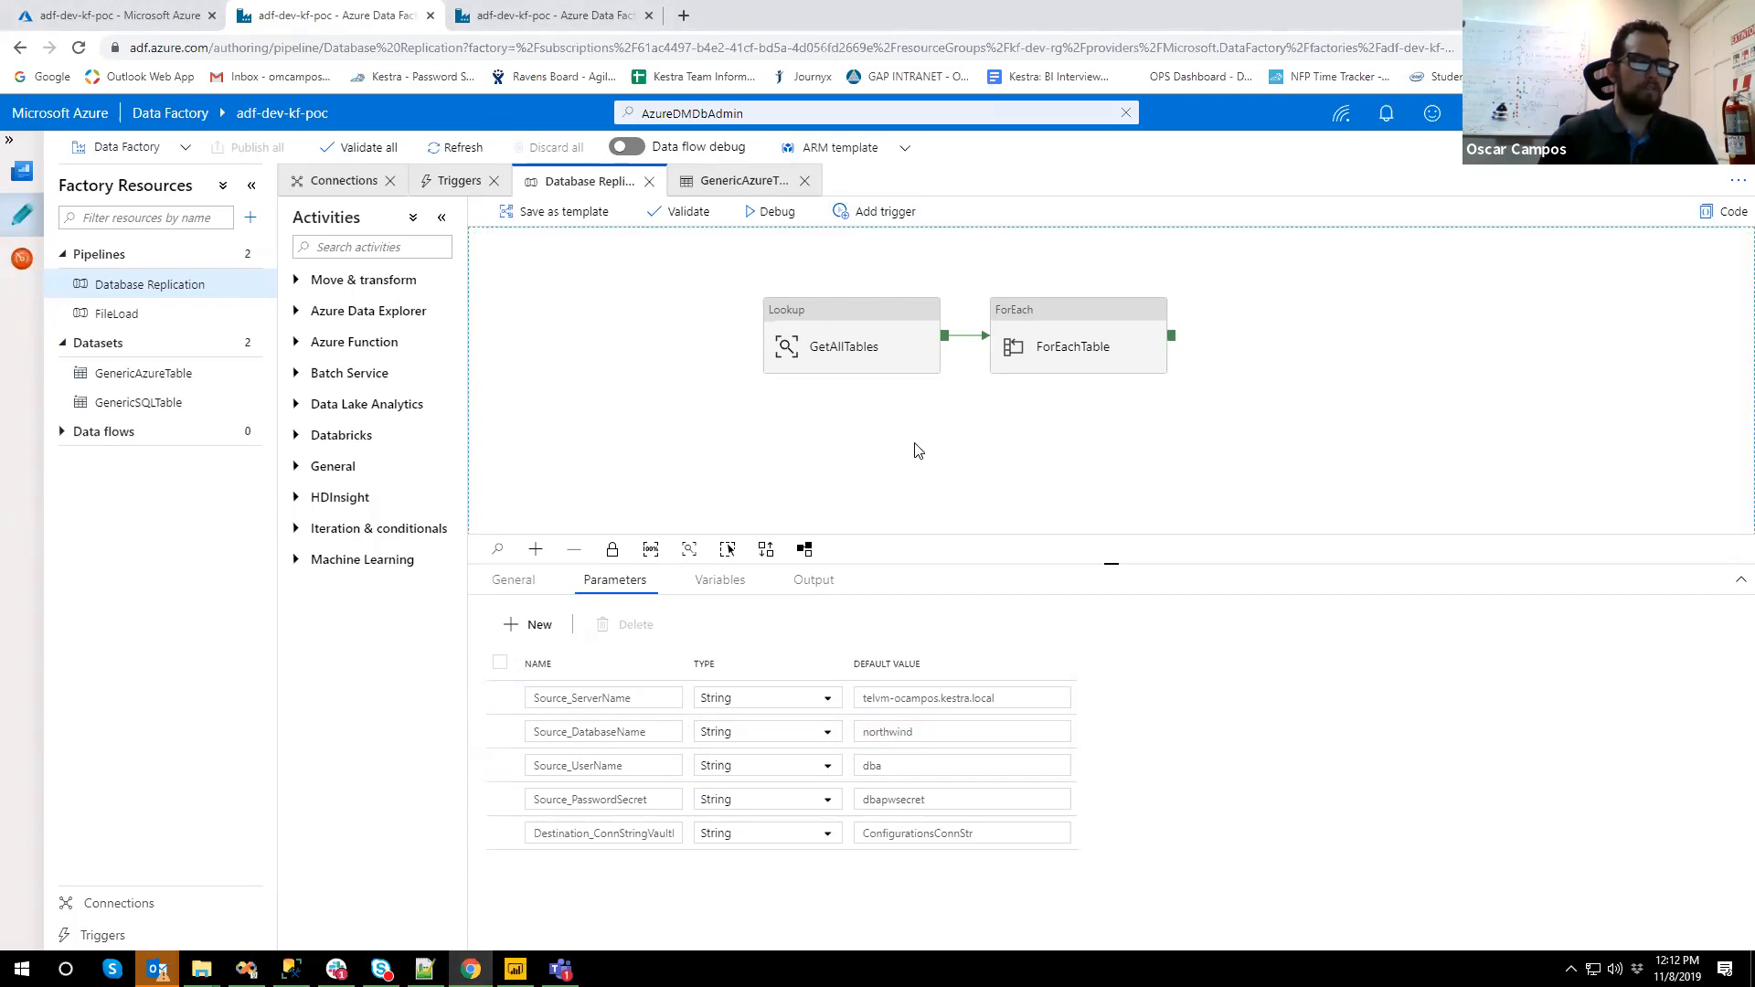
- Open the ForEachTable loop's inner activities and select the Set table name activity
click(1045, 315)
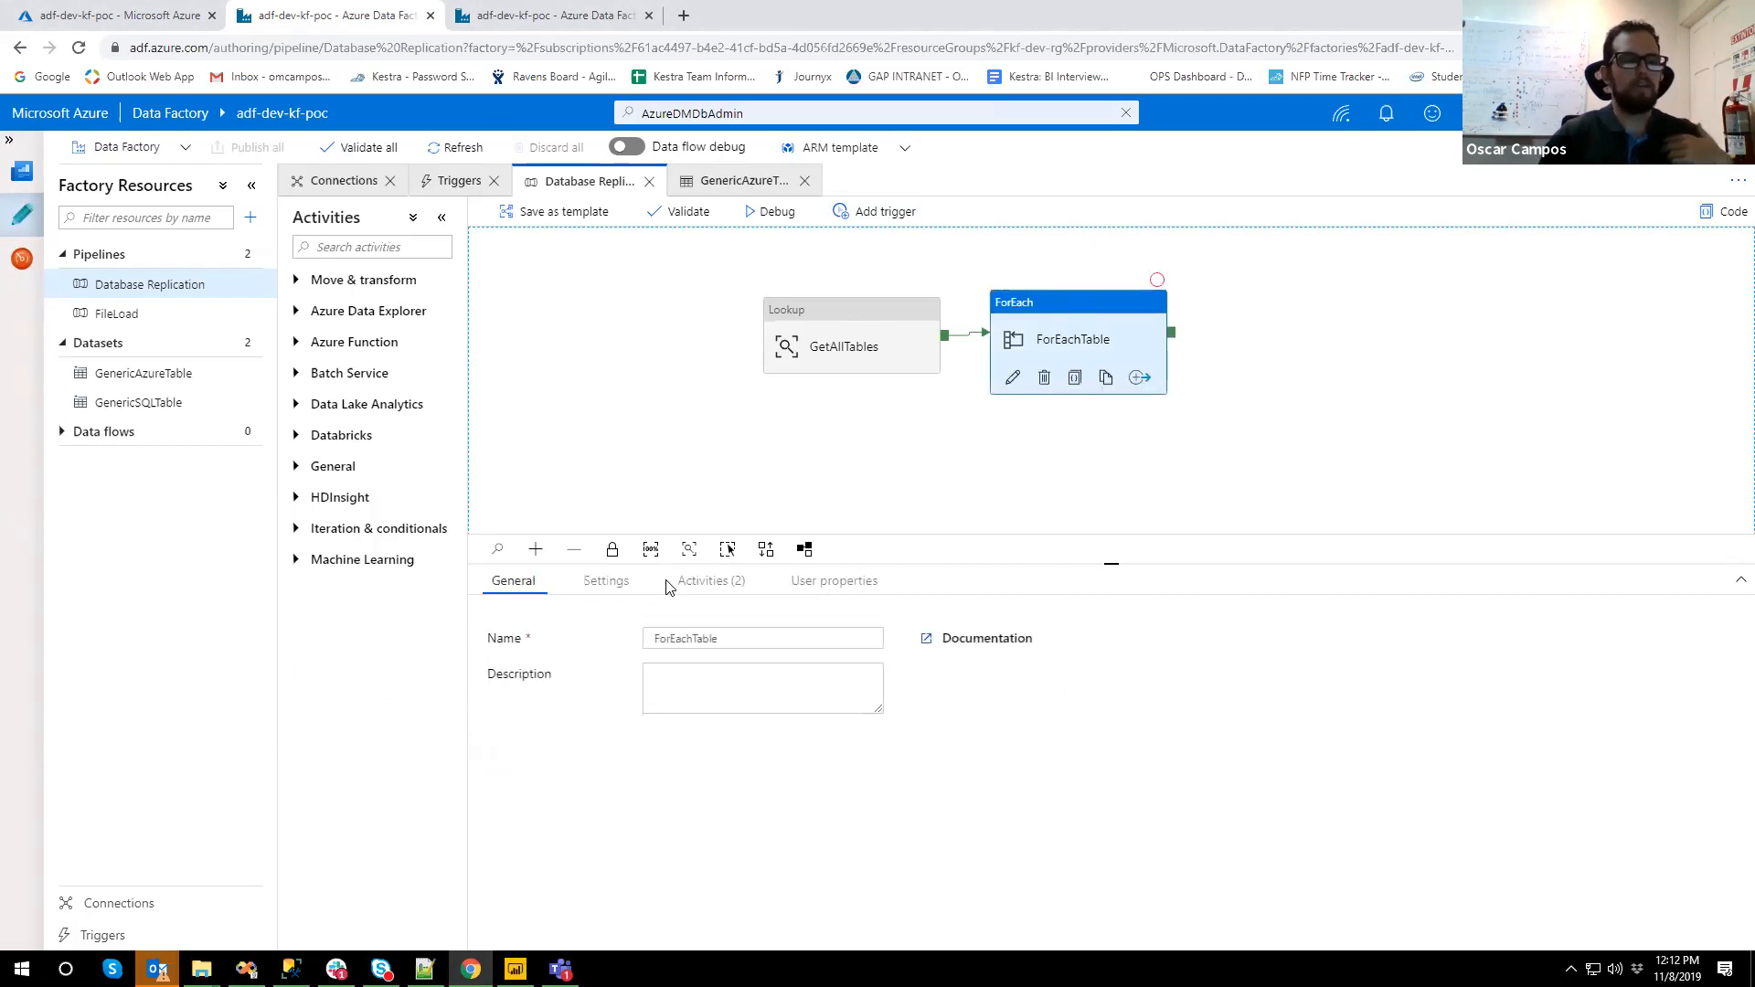
double_click(1049, 314)
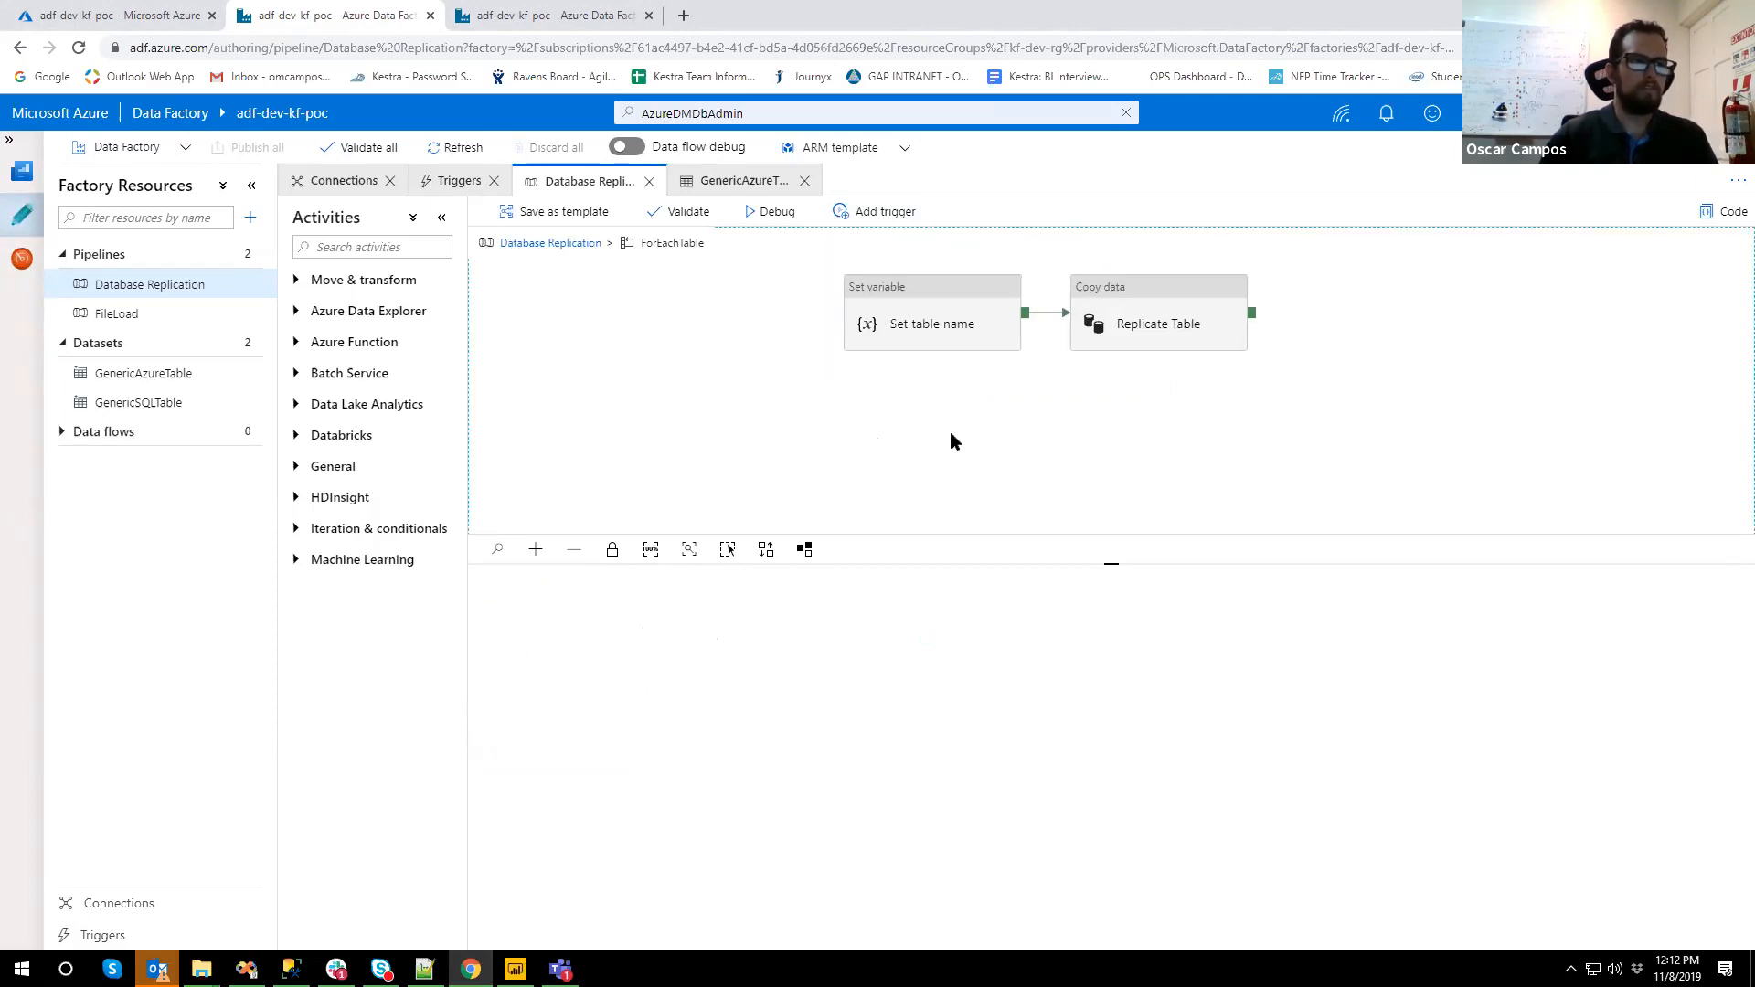
click(924, 296)
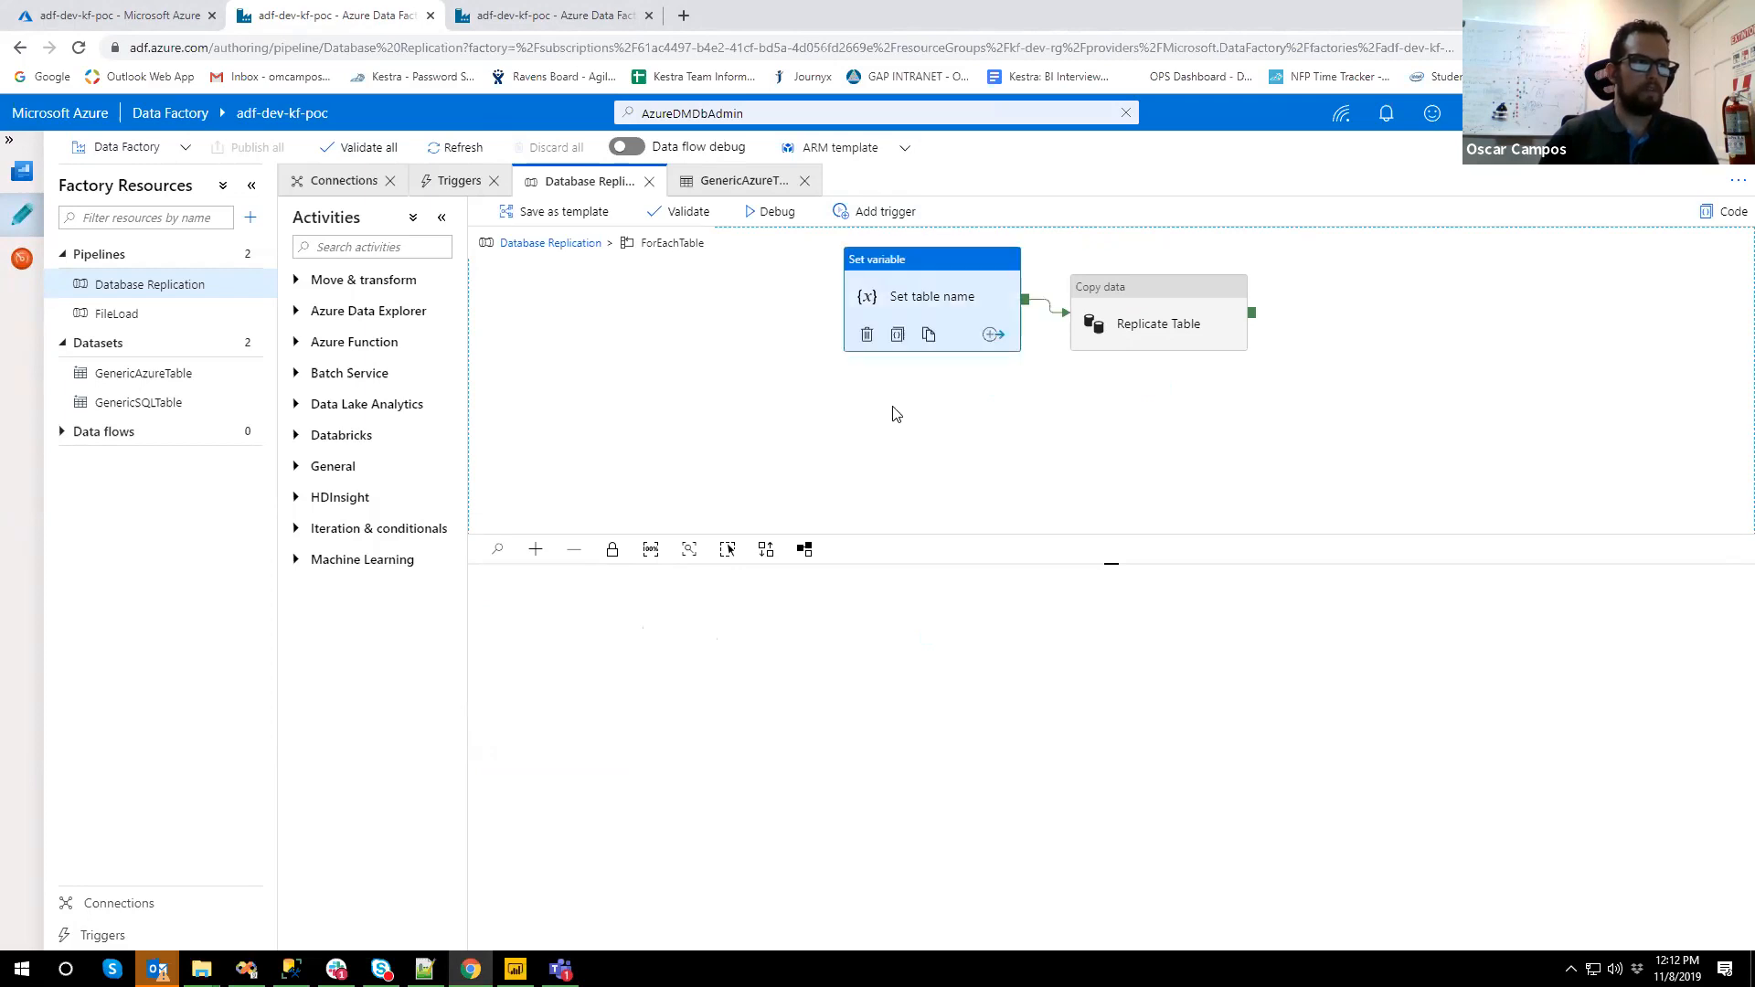
- Review the variable assignment of the Set table name activity and select the Replicate Table copy activity
click(609, 583)
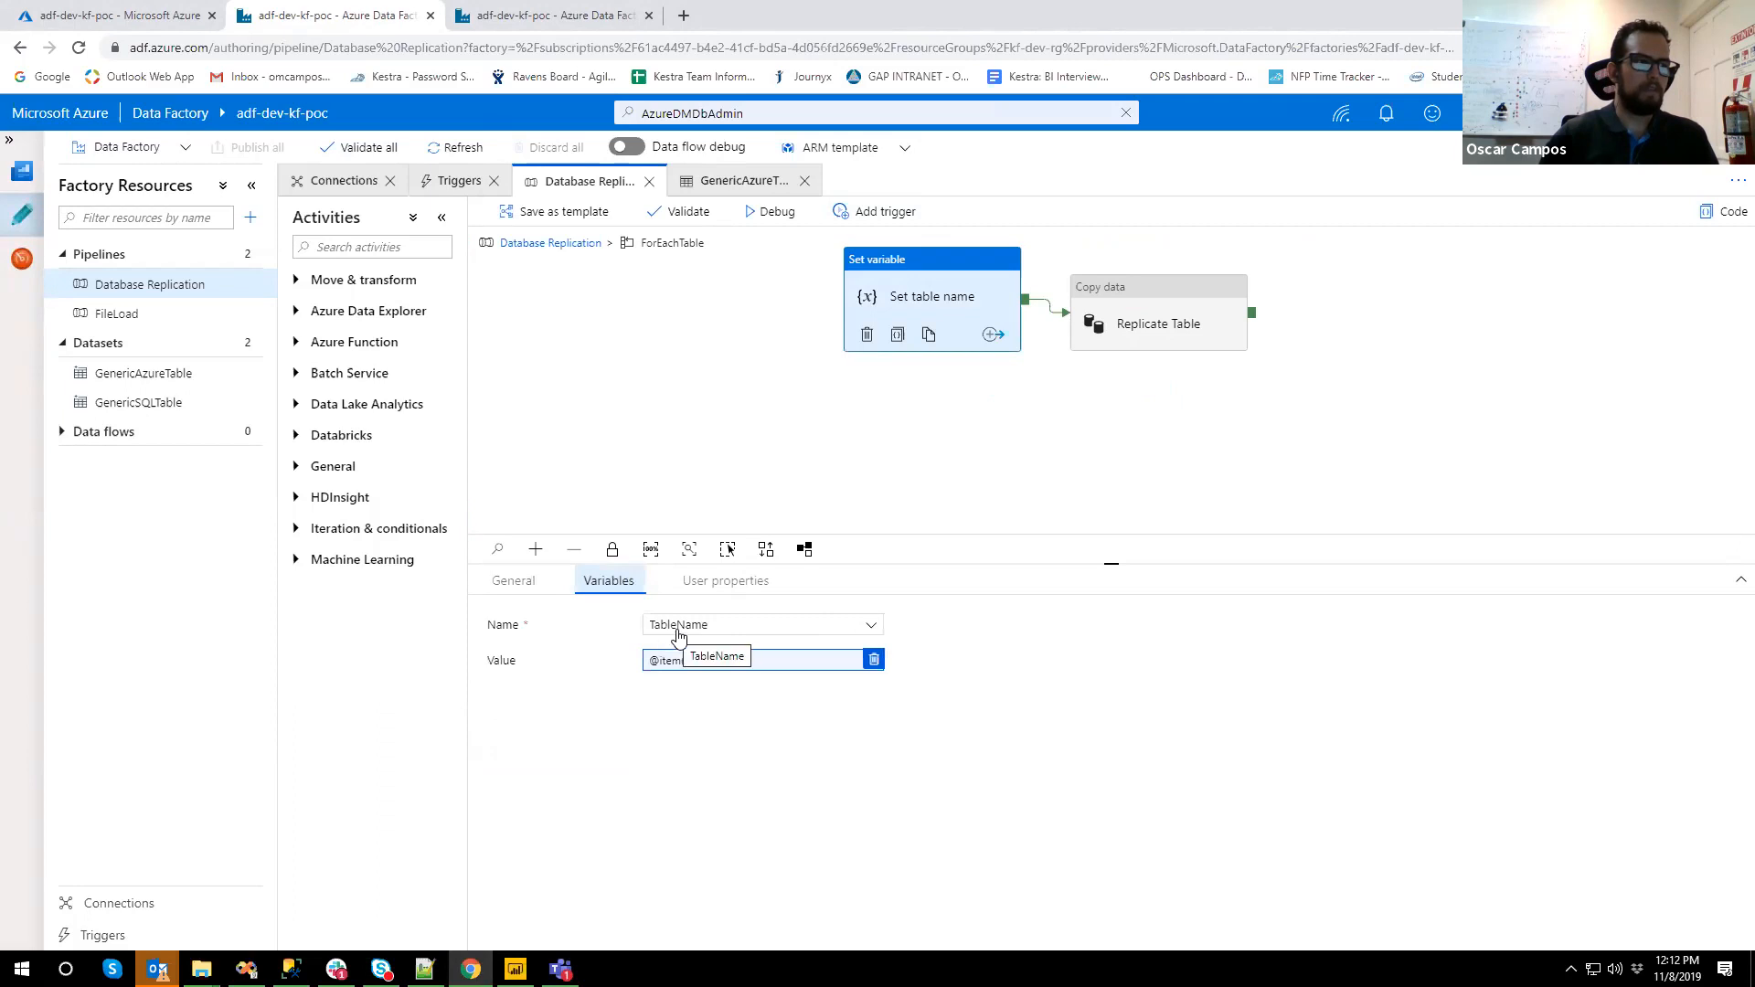
click(994, 407)
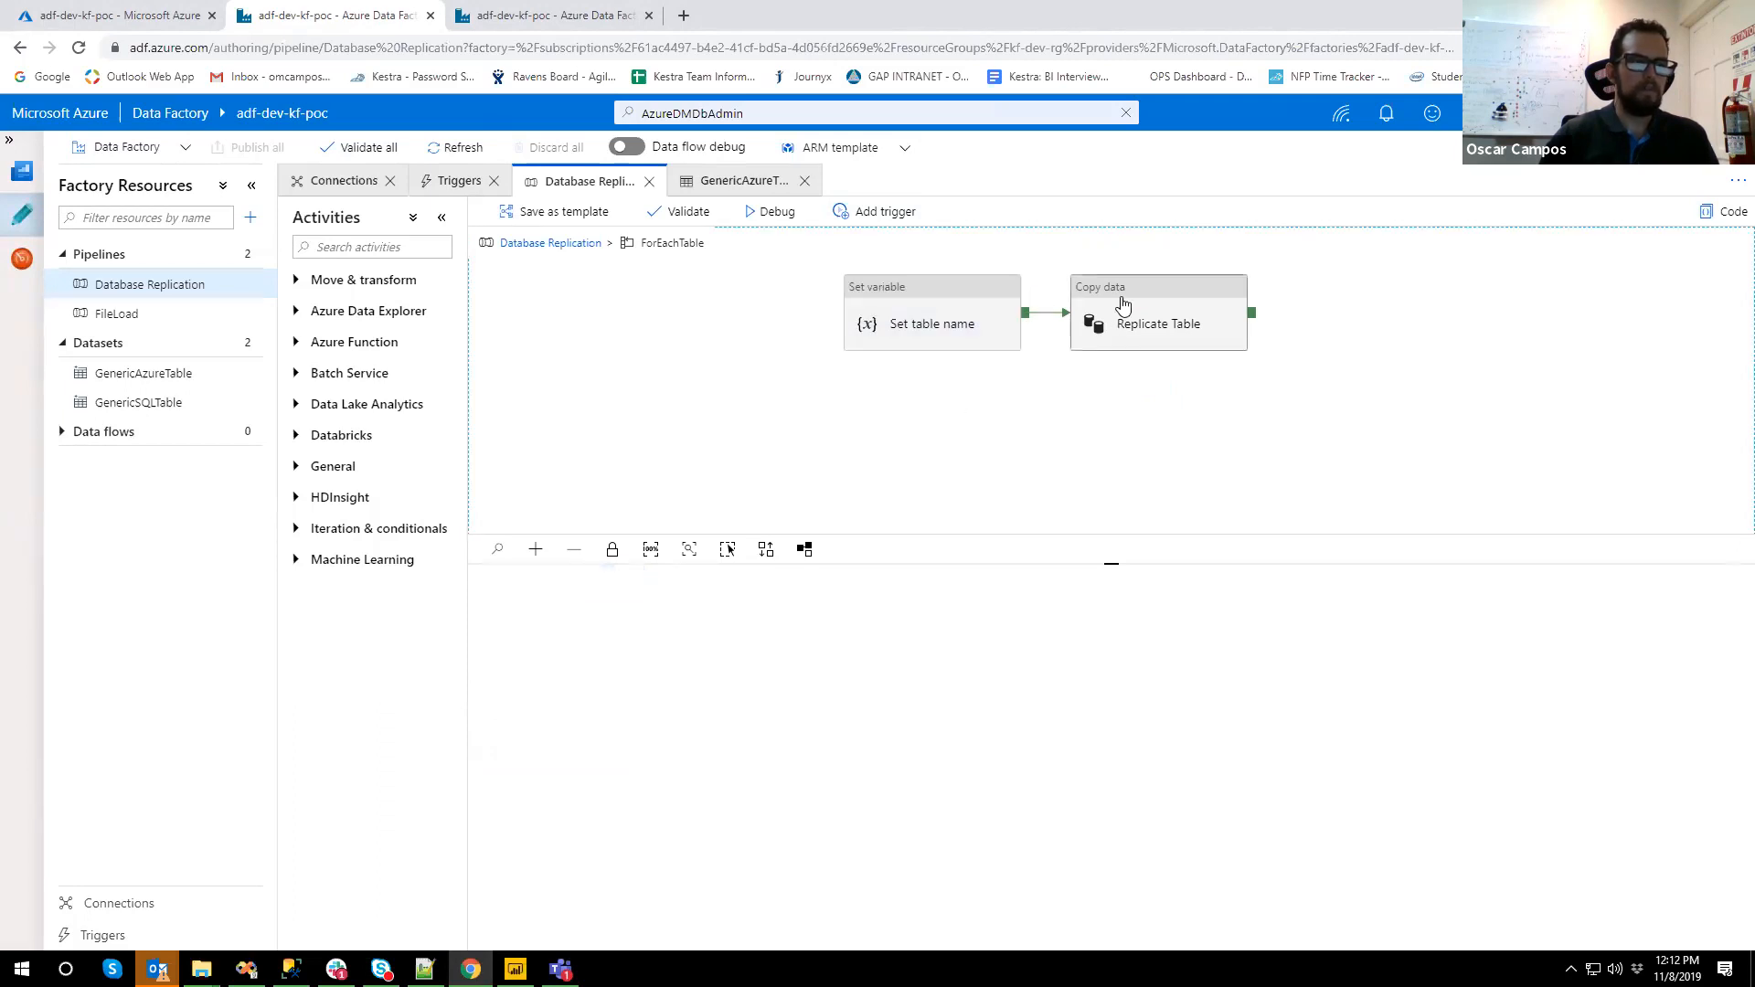
click(1123, 315)
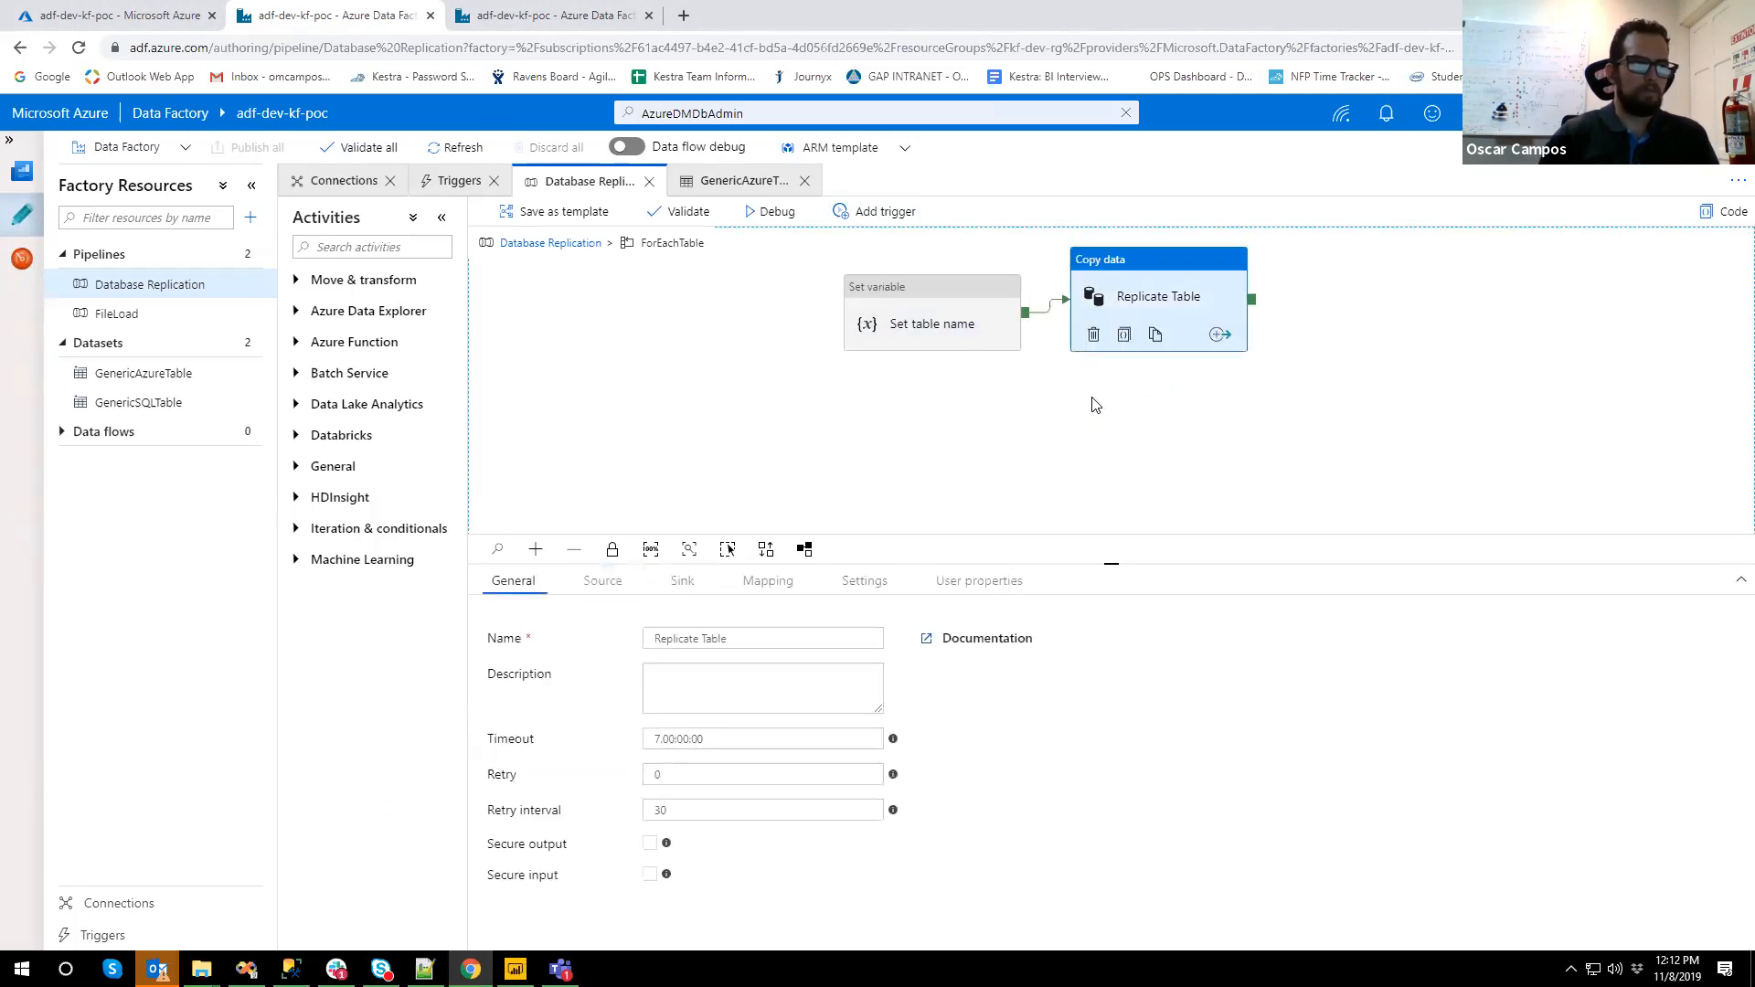
- Examine the source dataset of the Replicate Table activity and the pipeline parameters and TableName variable feeding its properties
click(606, 582)
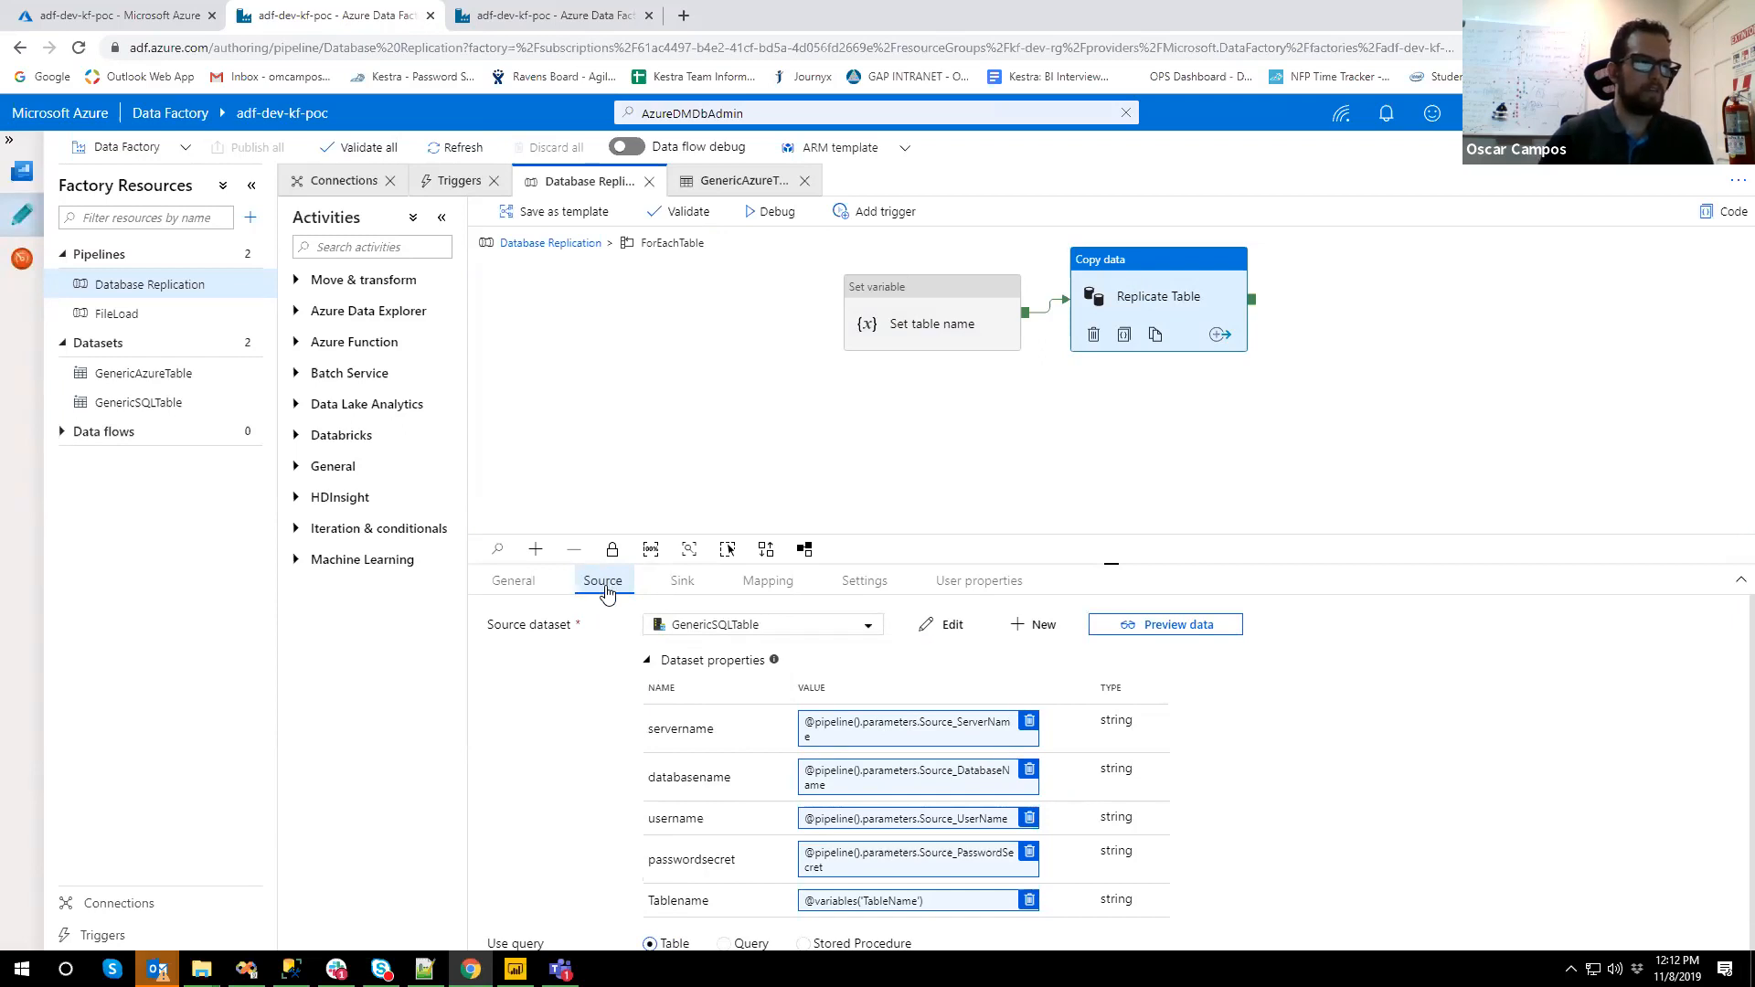
click(912, 740)
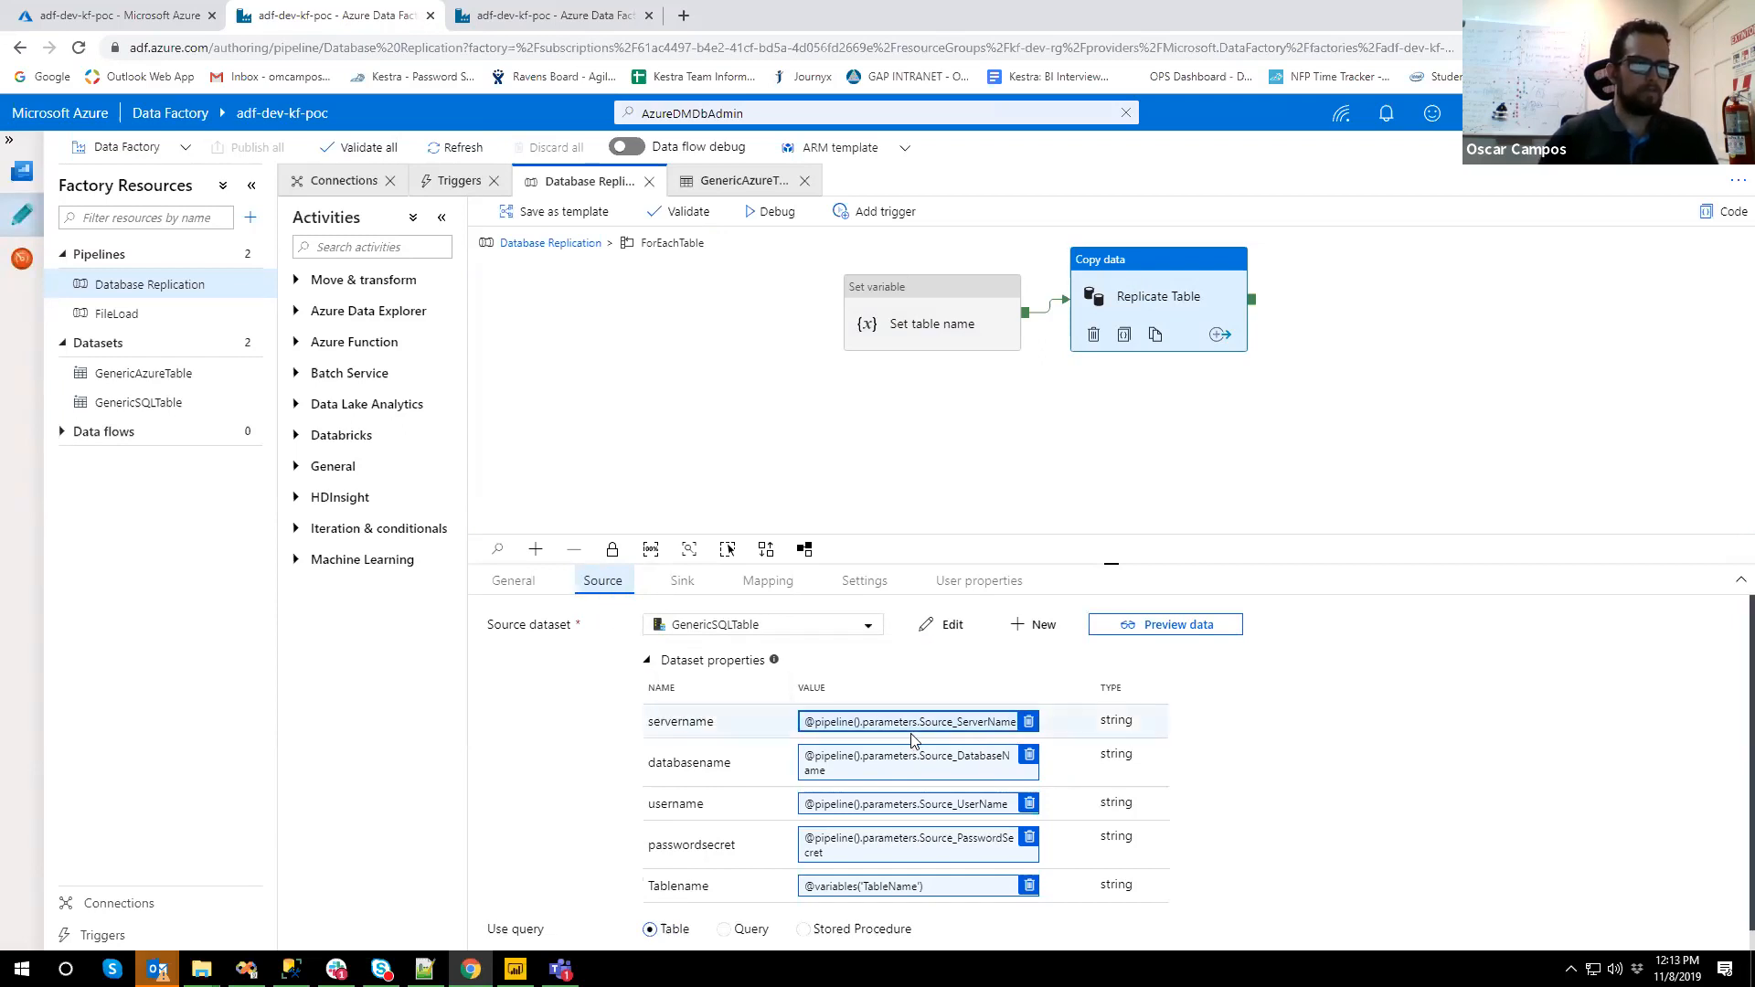
click(892, 818)
click(900, 862)
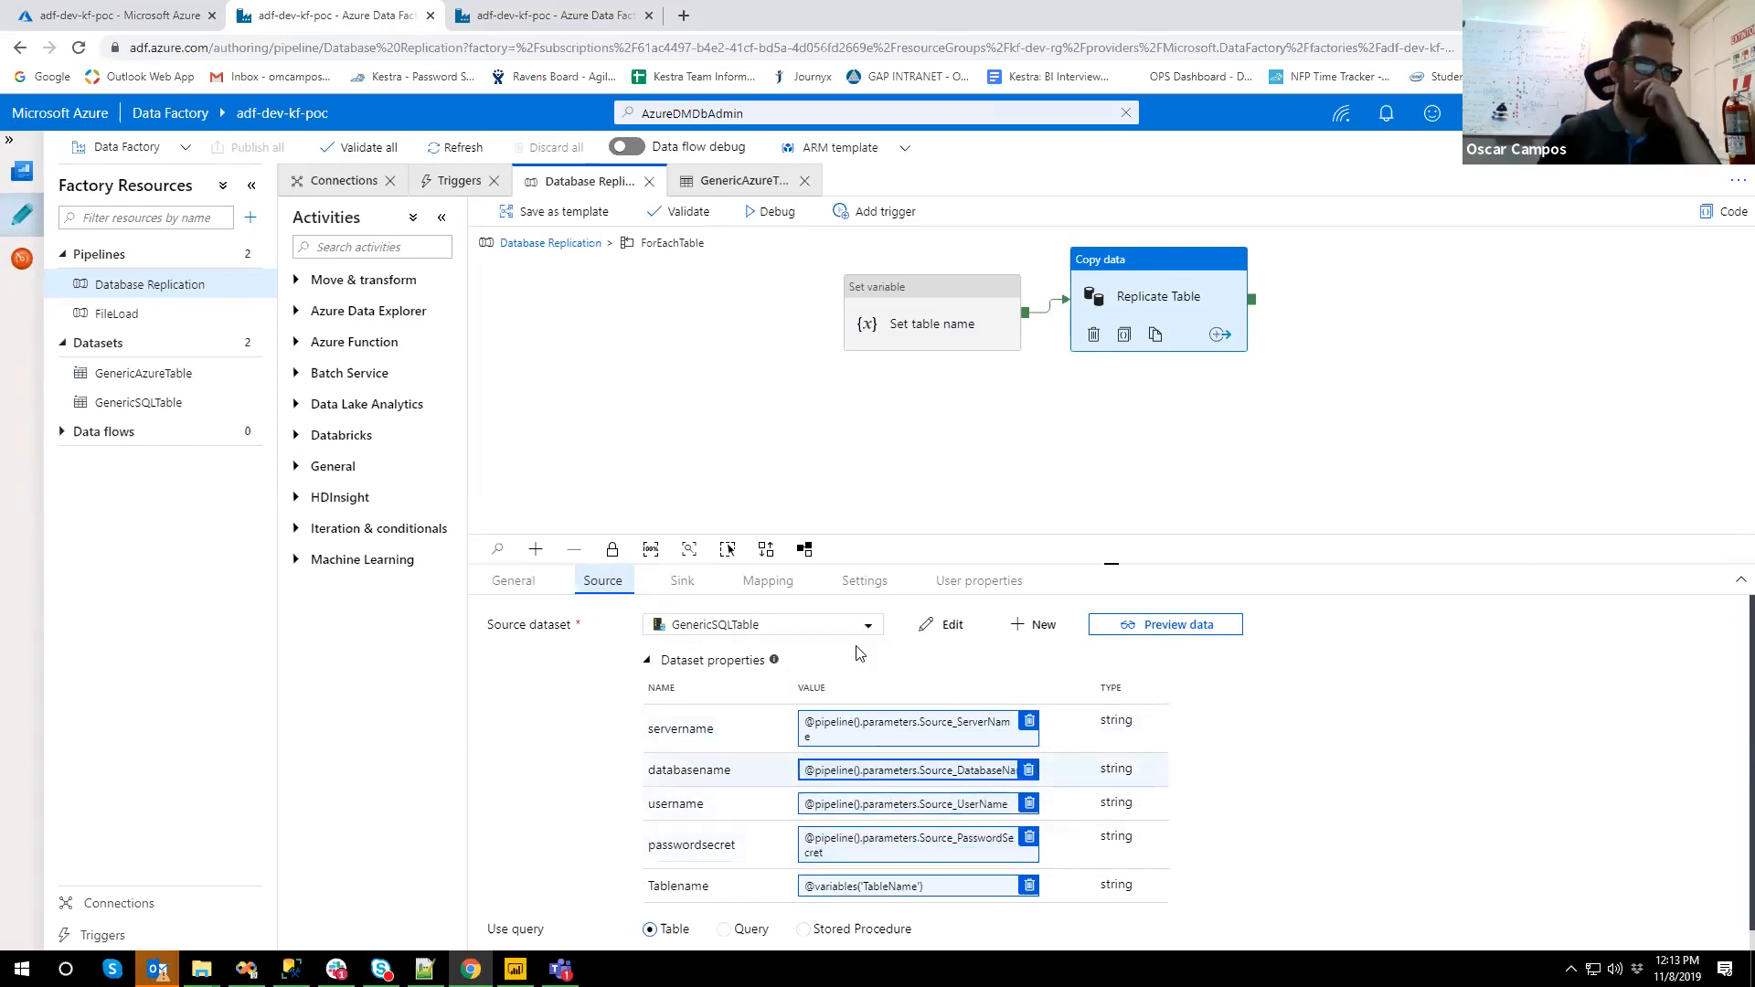
click(647, 661)
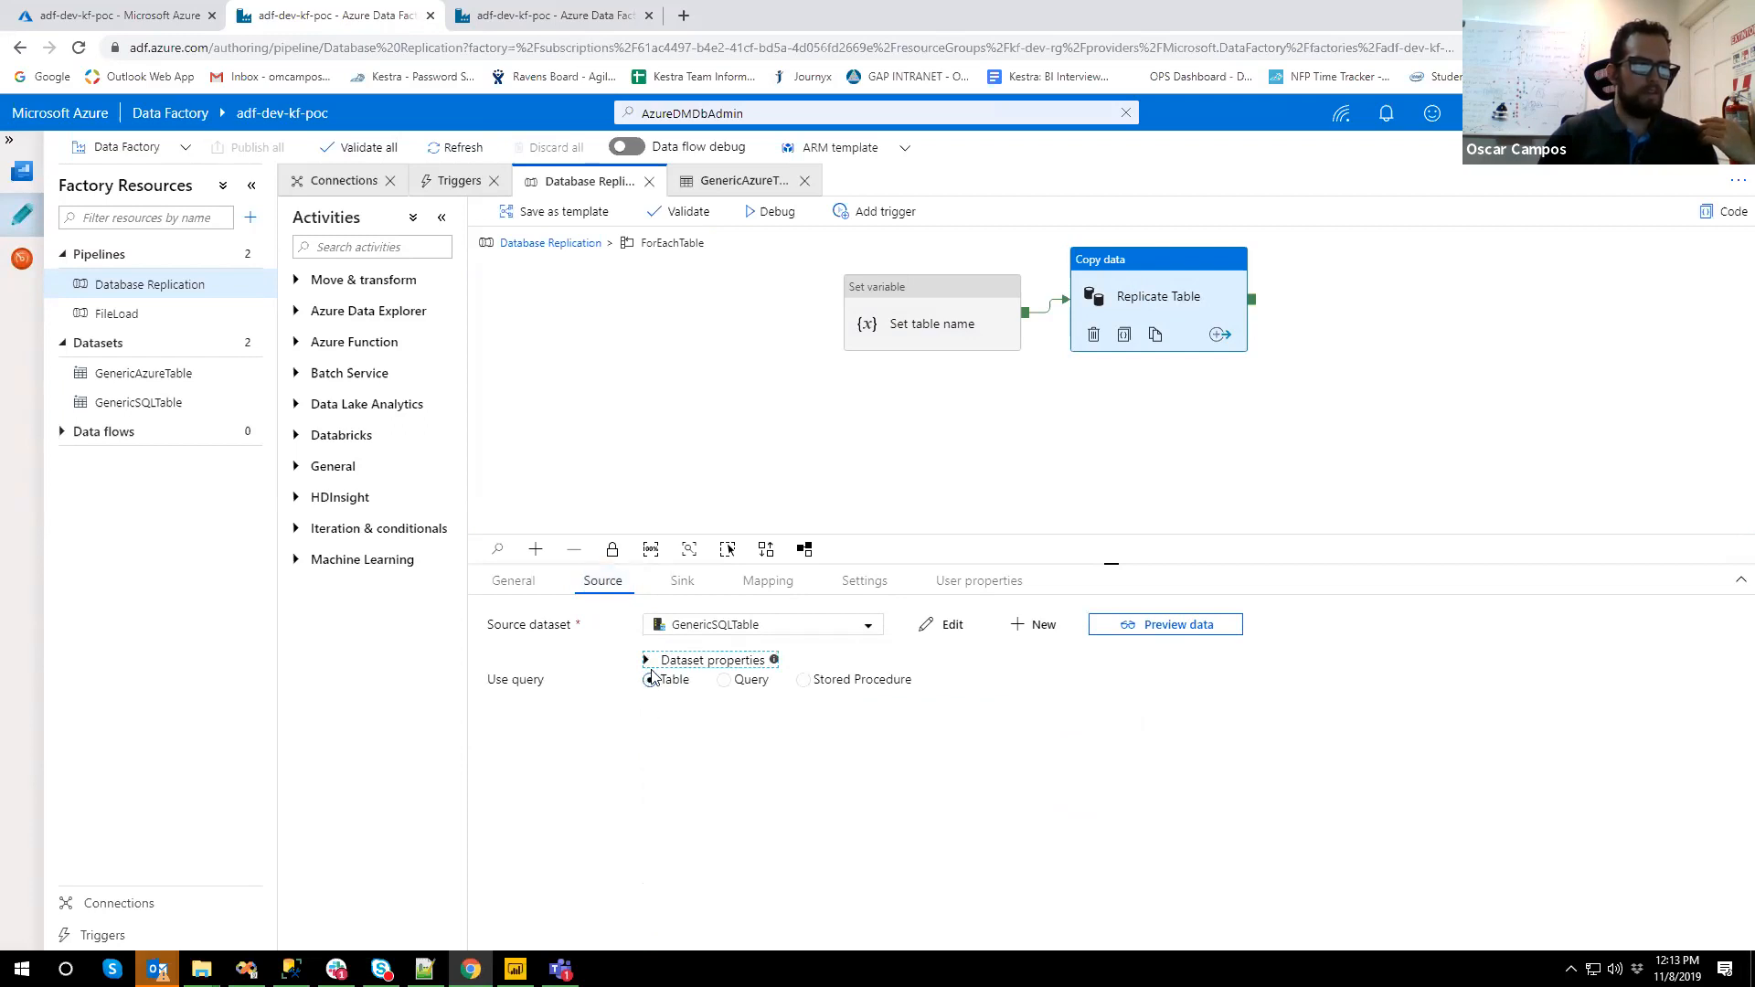
click(647, 664)
scroll(674, 779, down, 1)
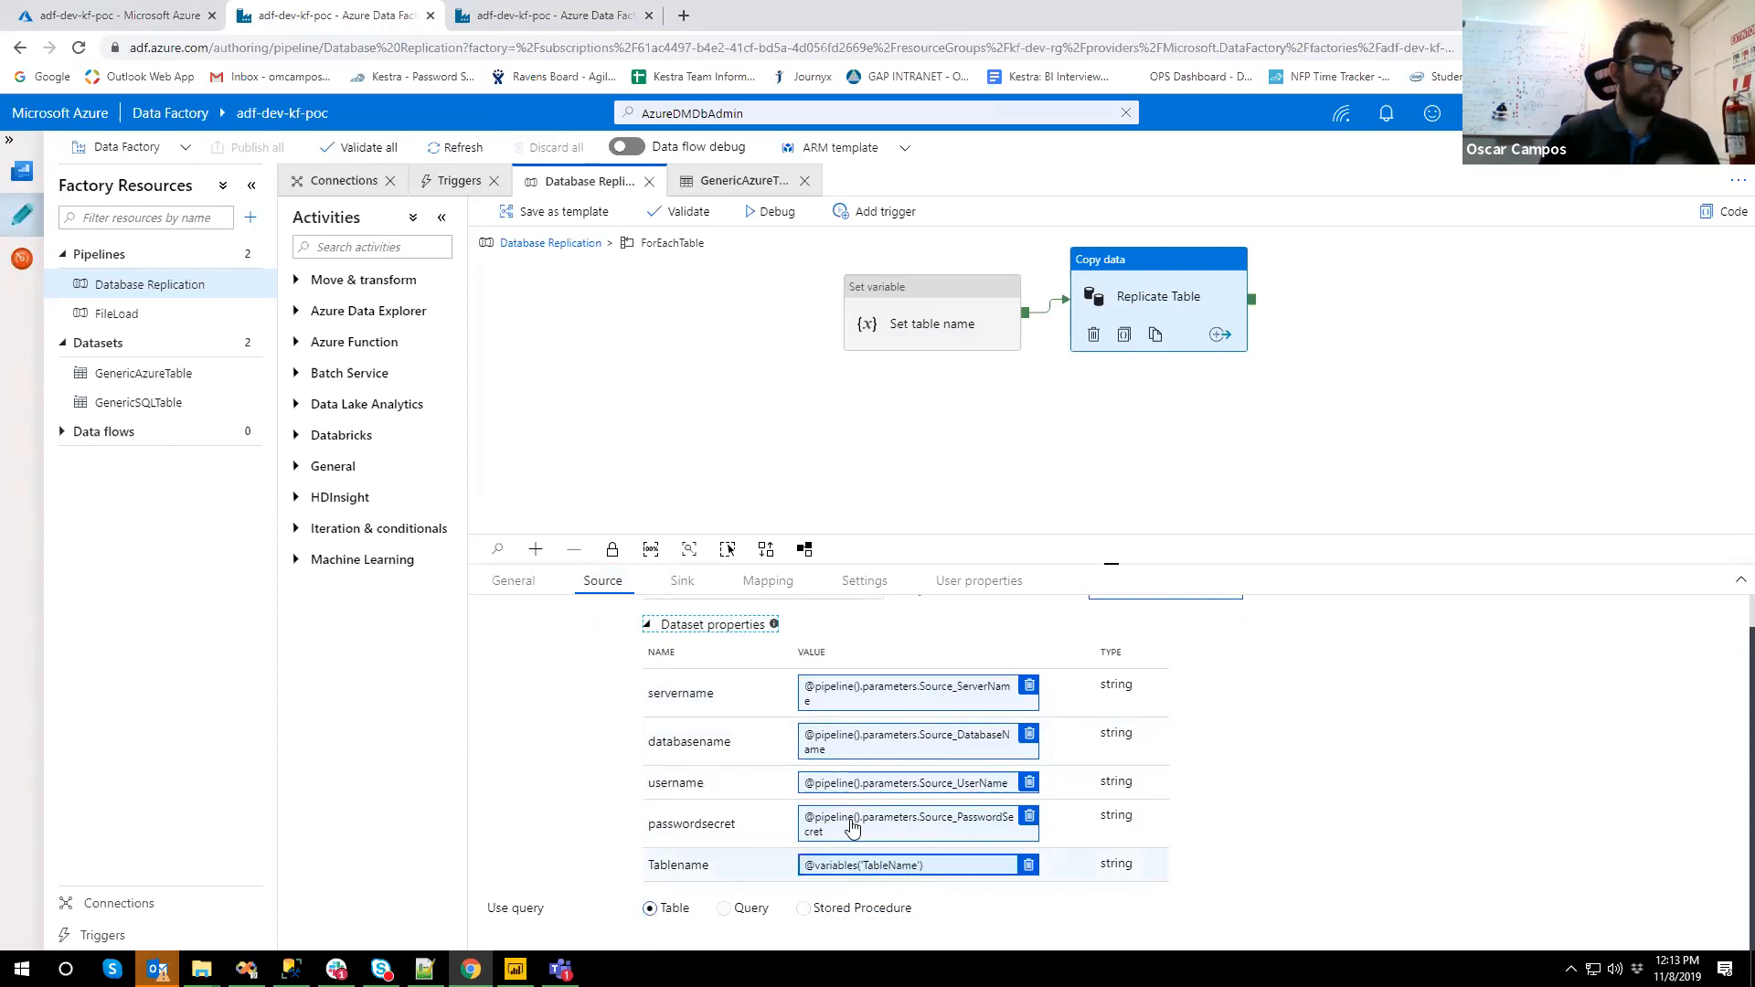
- Compare the Replicate Table activity's sink dataset properties with its source, point out ConnstringvaultName, and collapse the sink's dataset properties
click(688, 591)
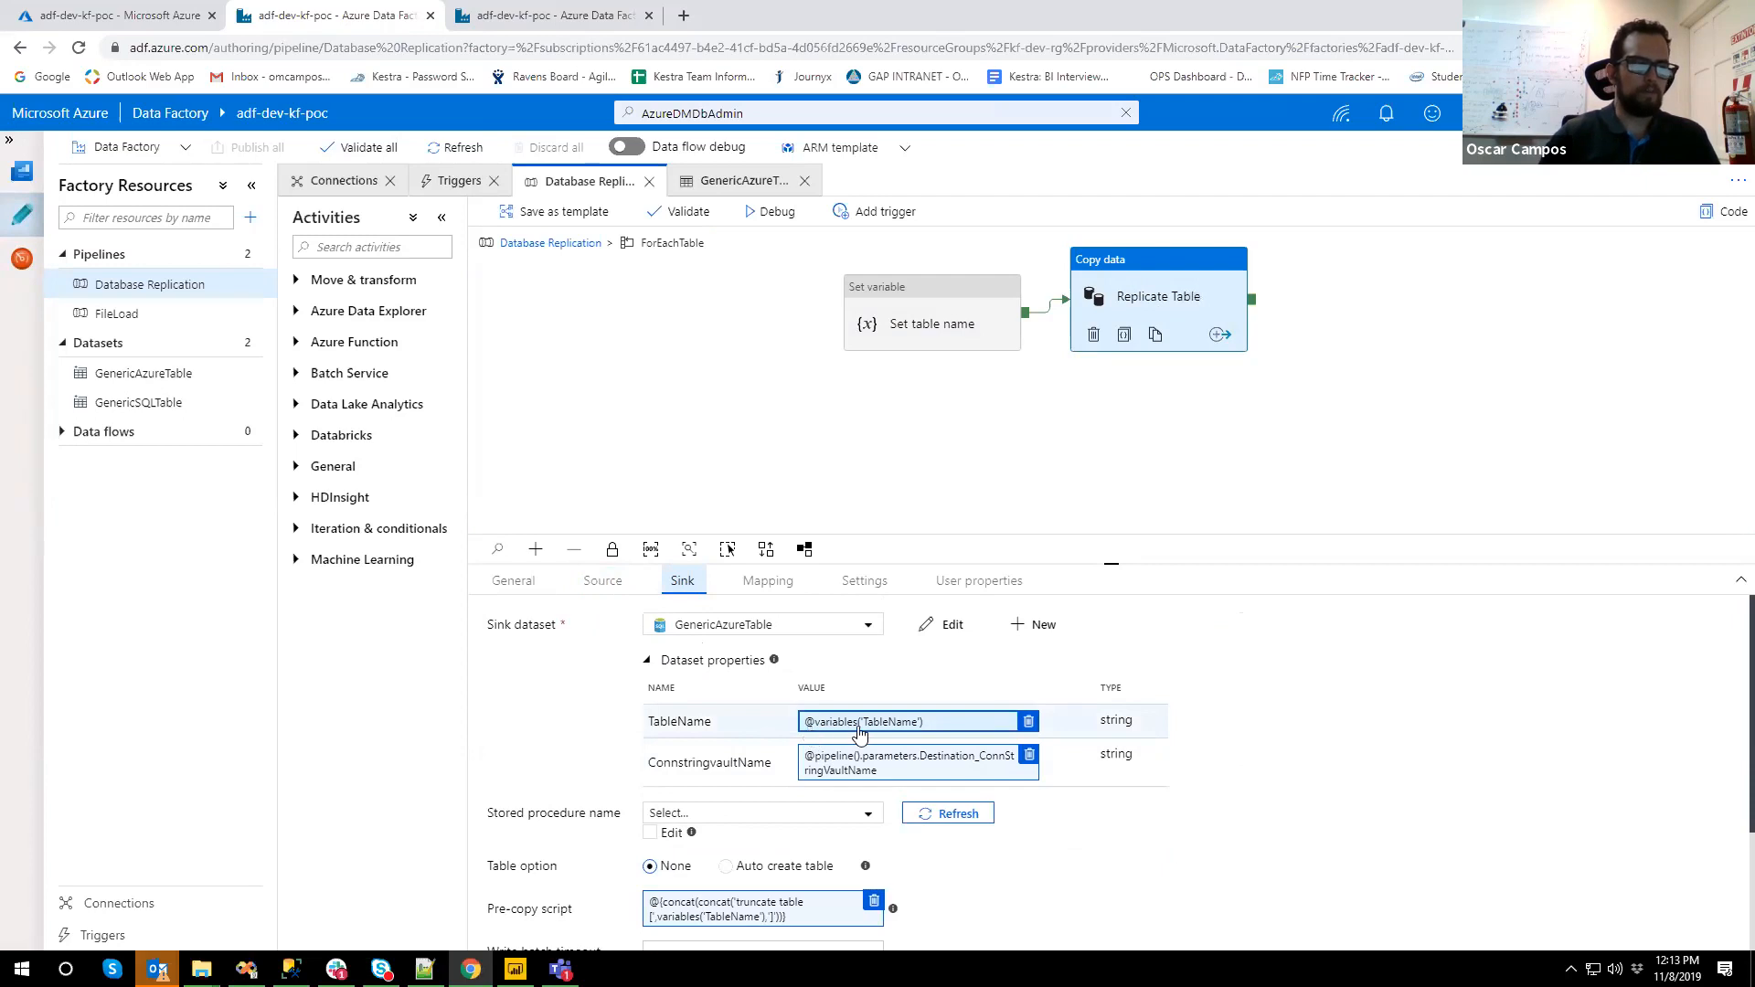
click(601, 582)
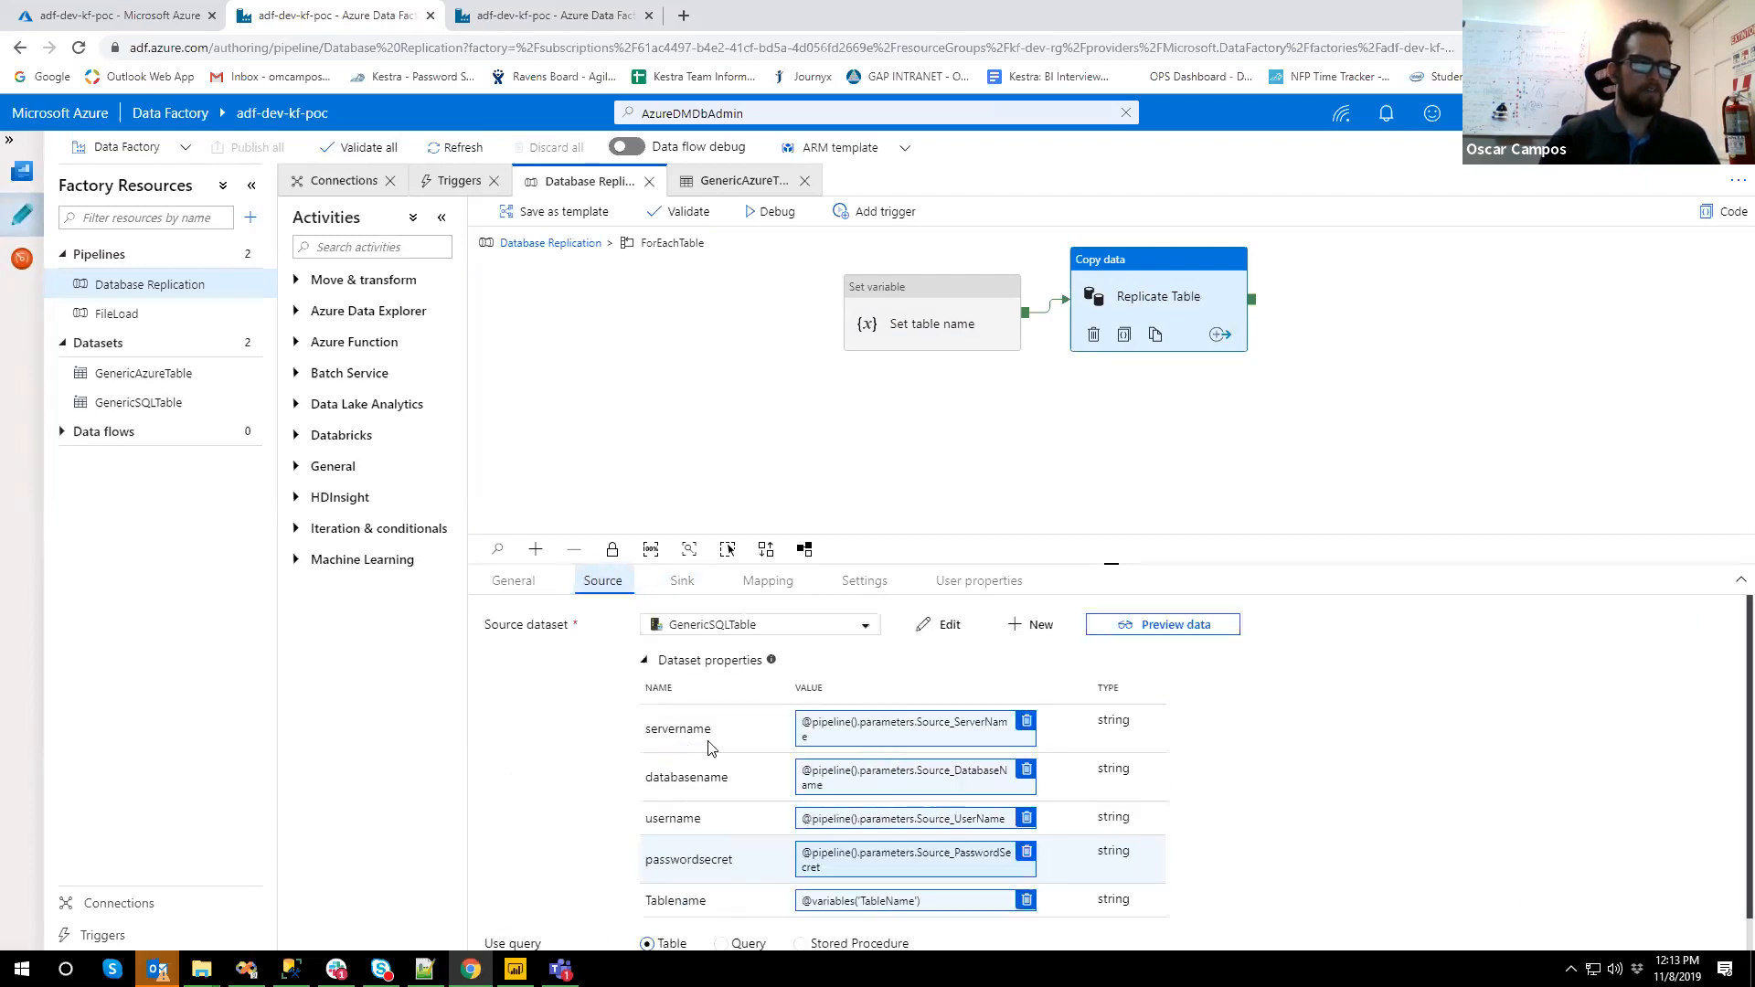
click(677, 583)
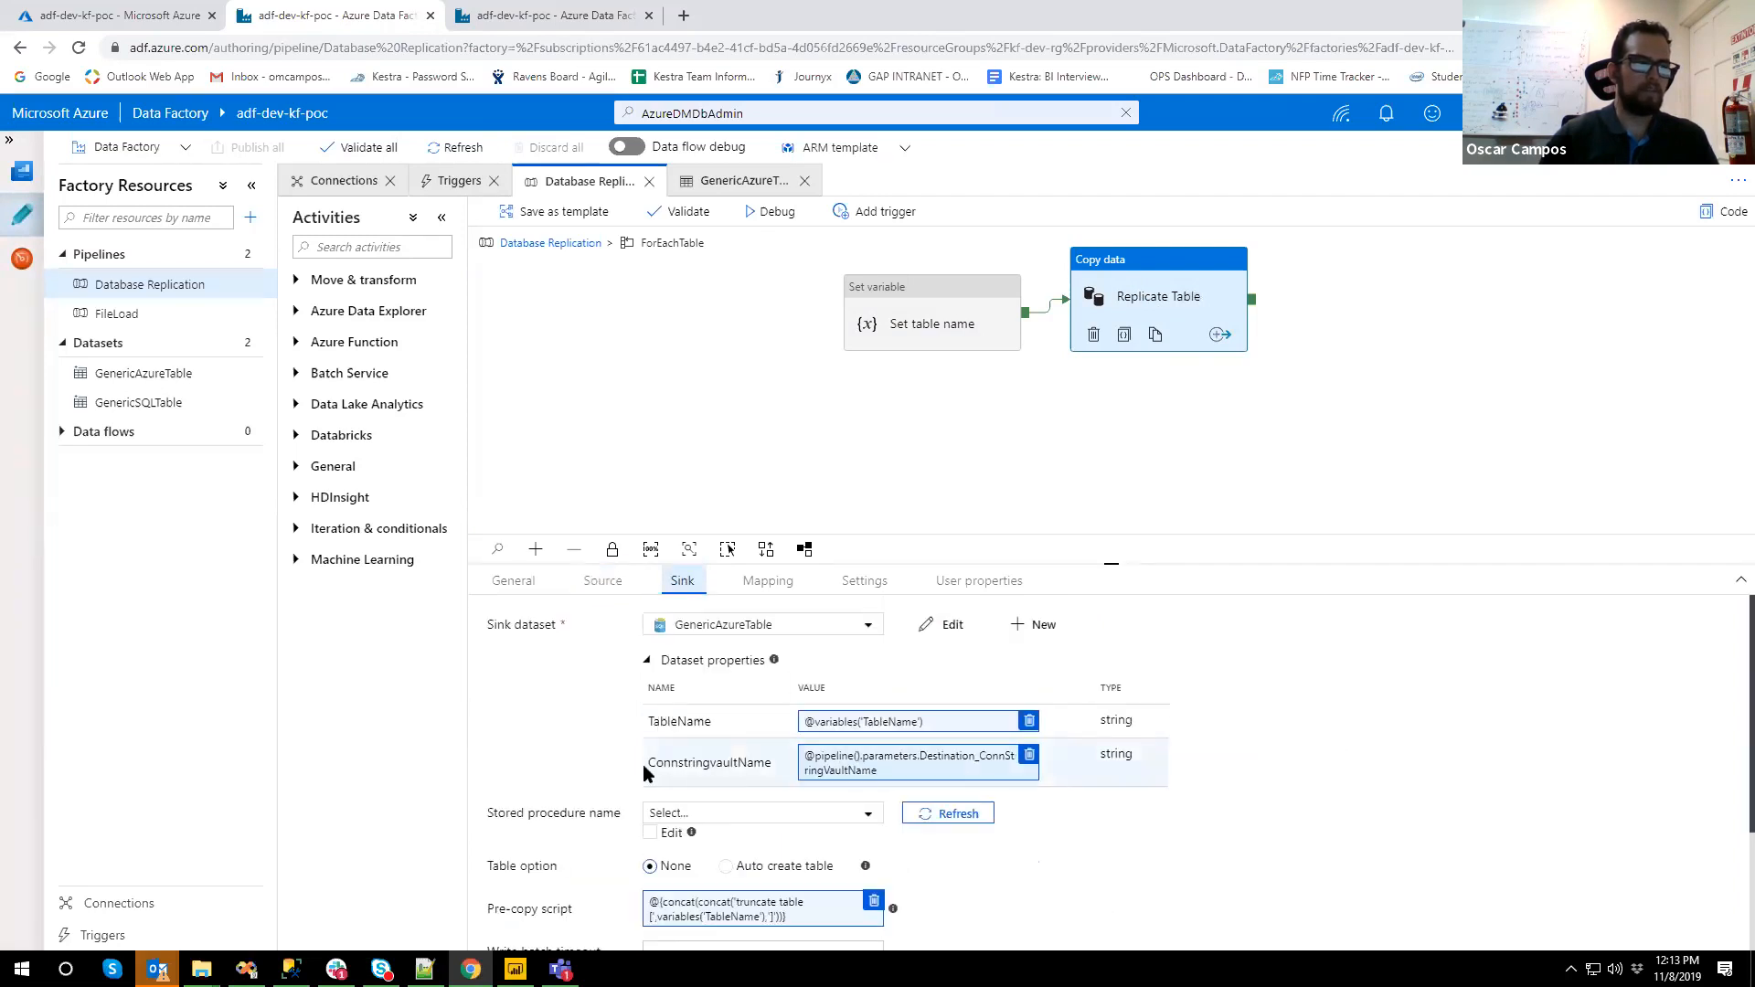
click(871, 772)
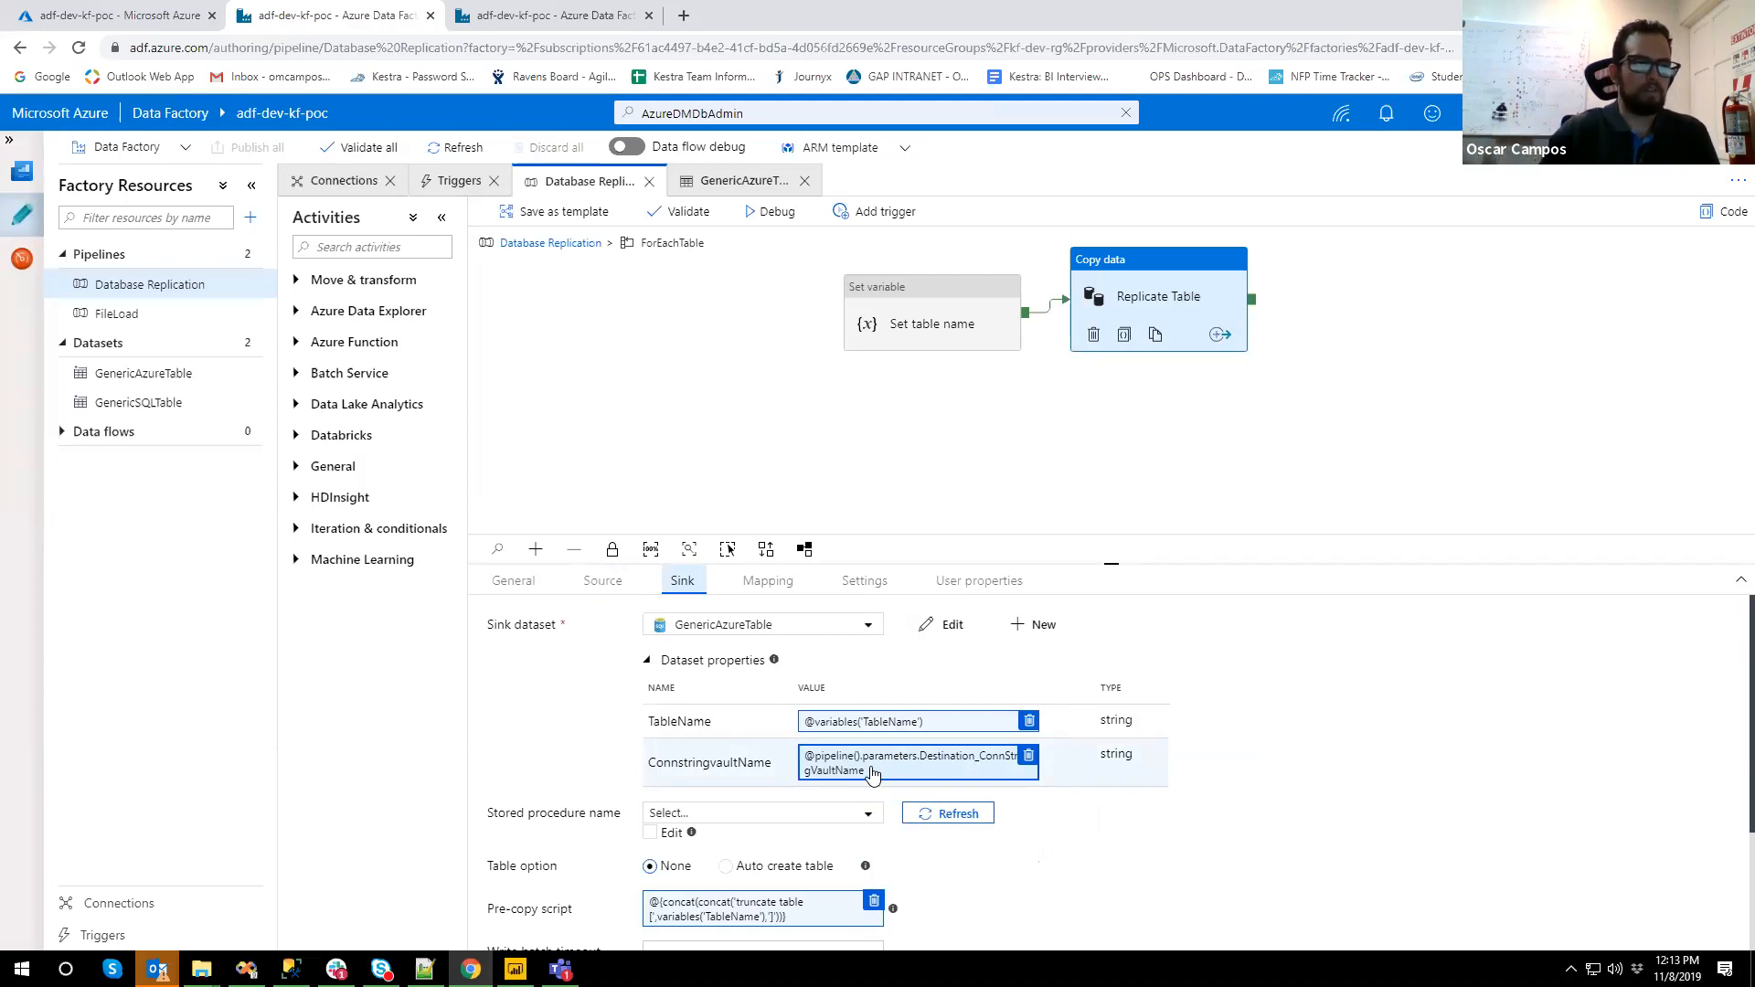
click(939, 793)
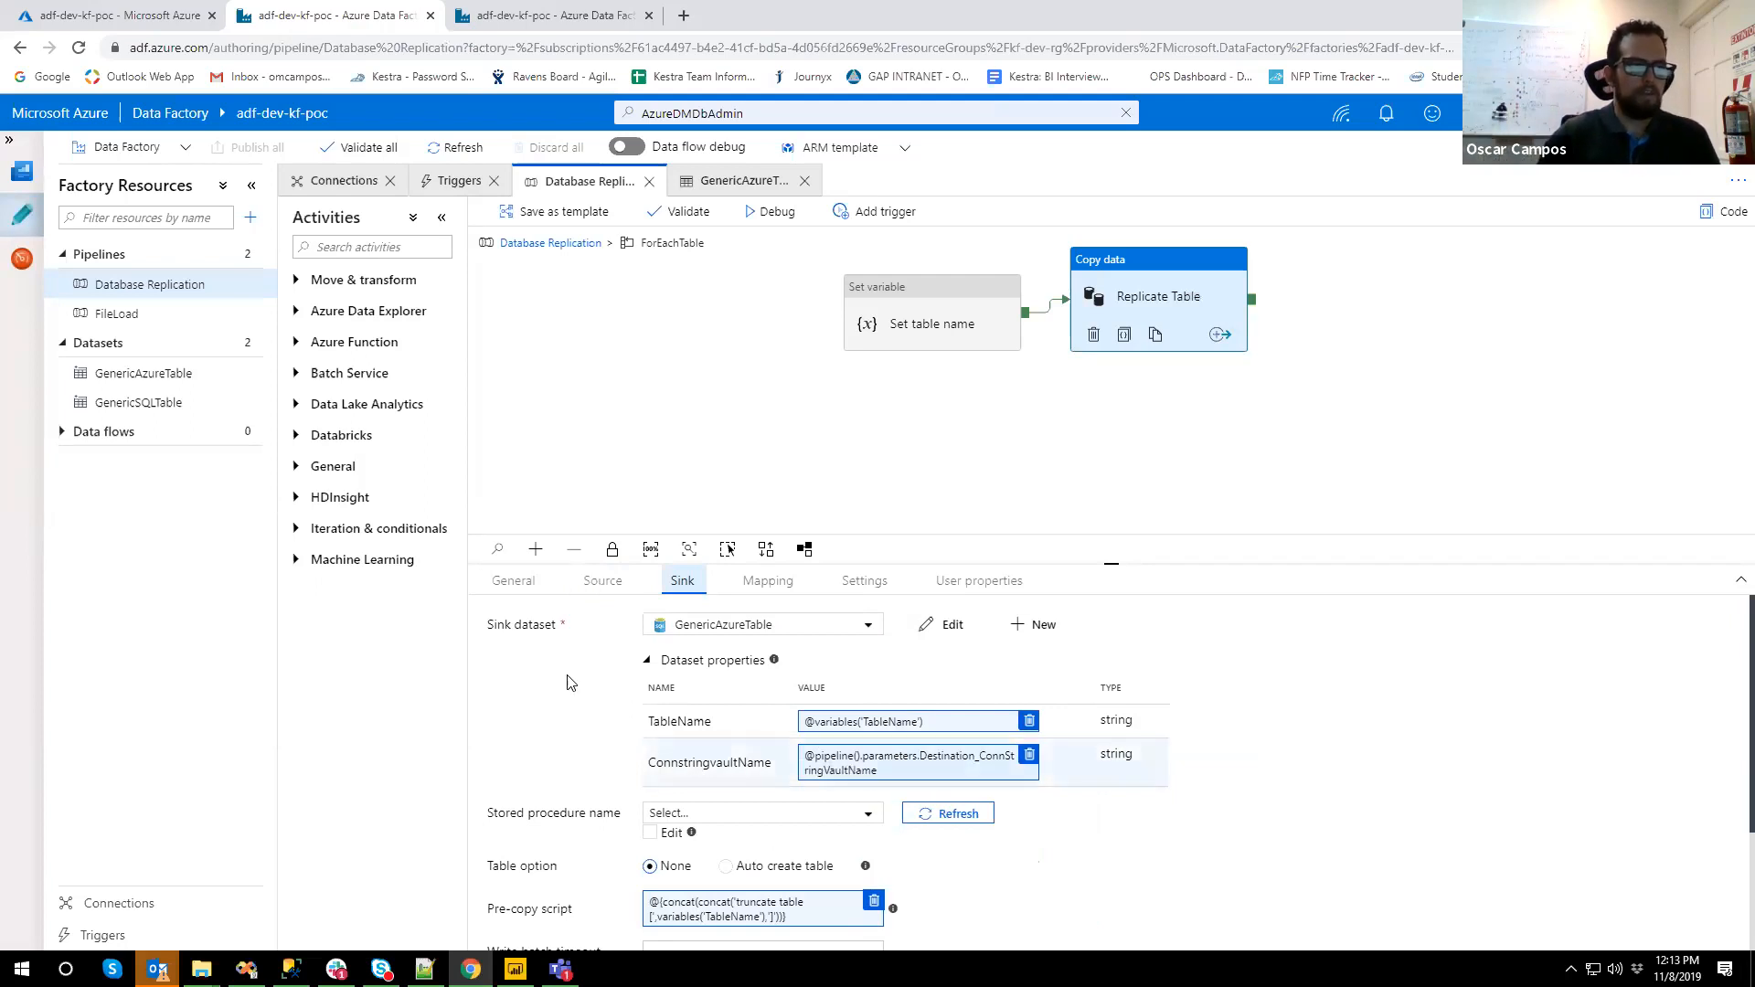
click(647, 663)
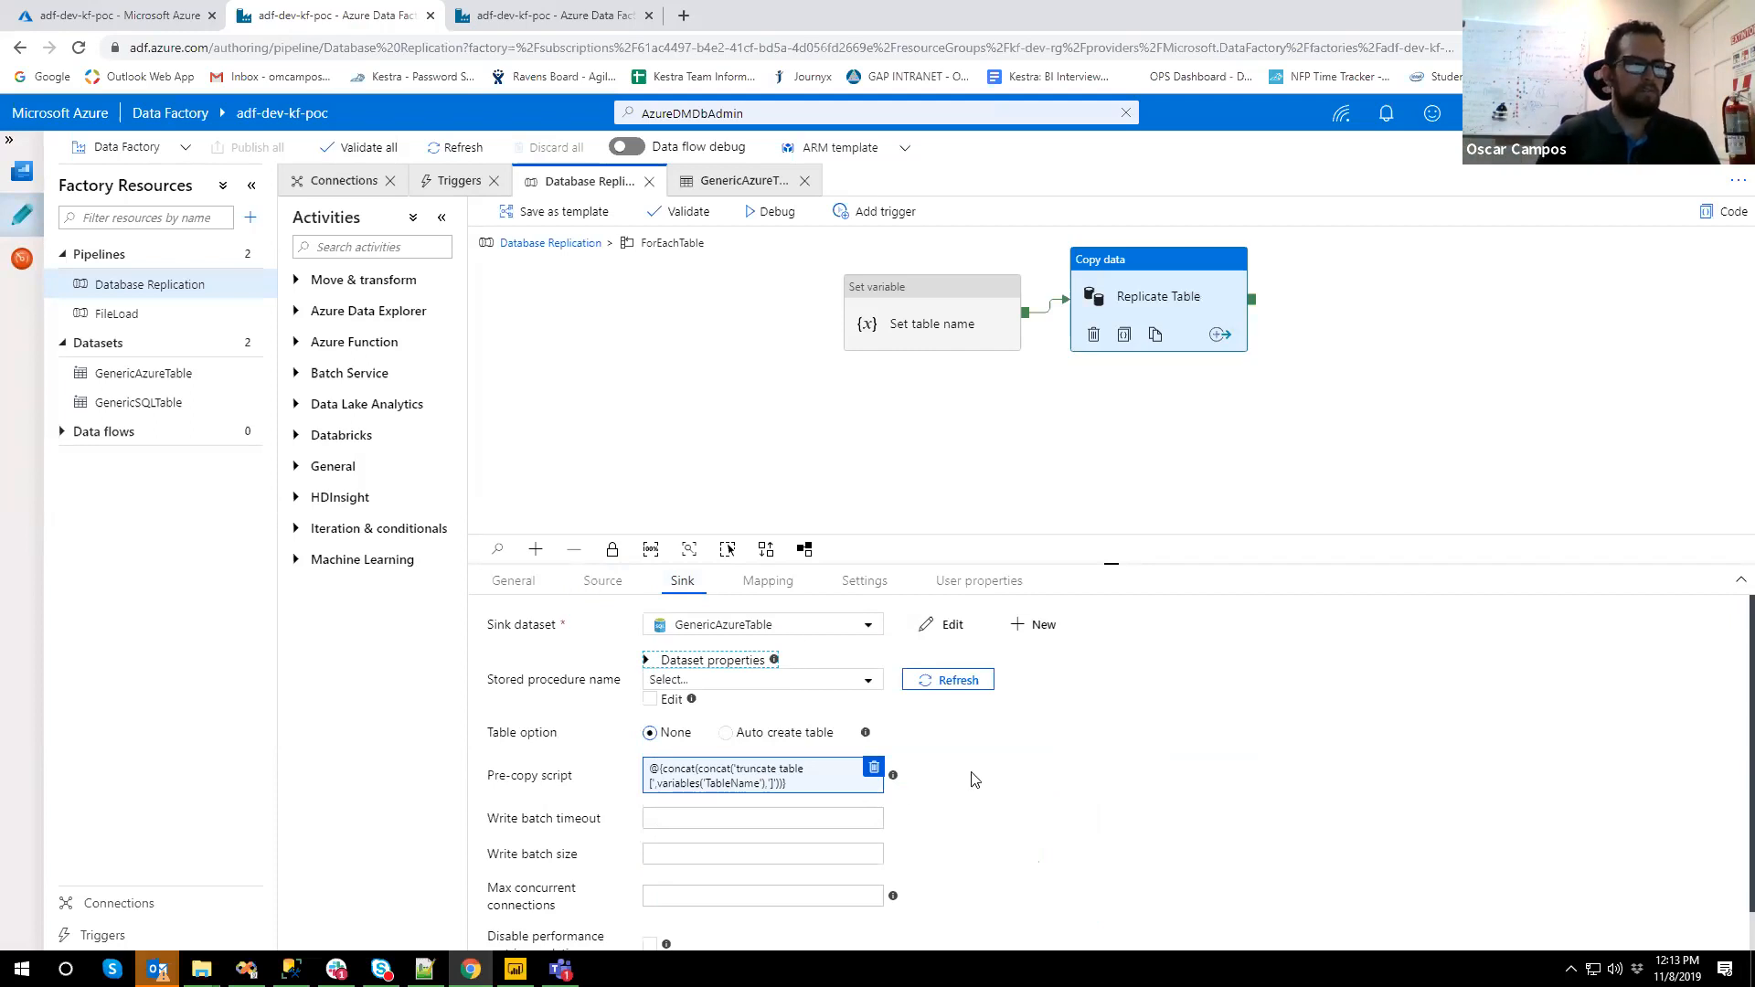
- Open the sink's pre-copy script expression, highlight its truncate table text, TableName variable and concat functions, and close it without changes
click(1155, 290)
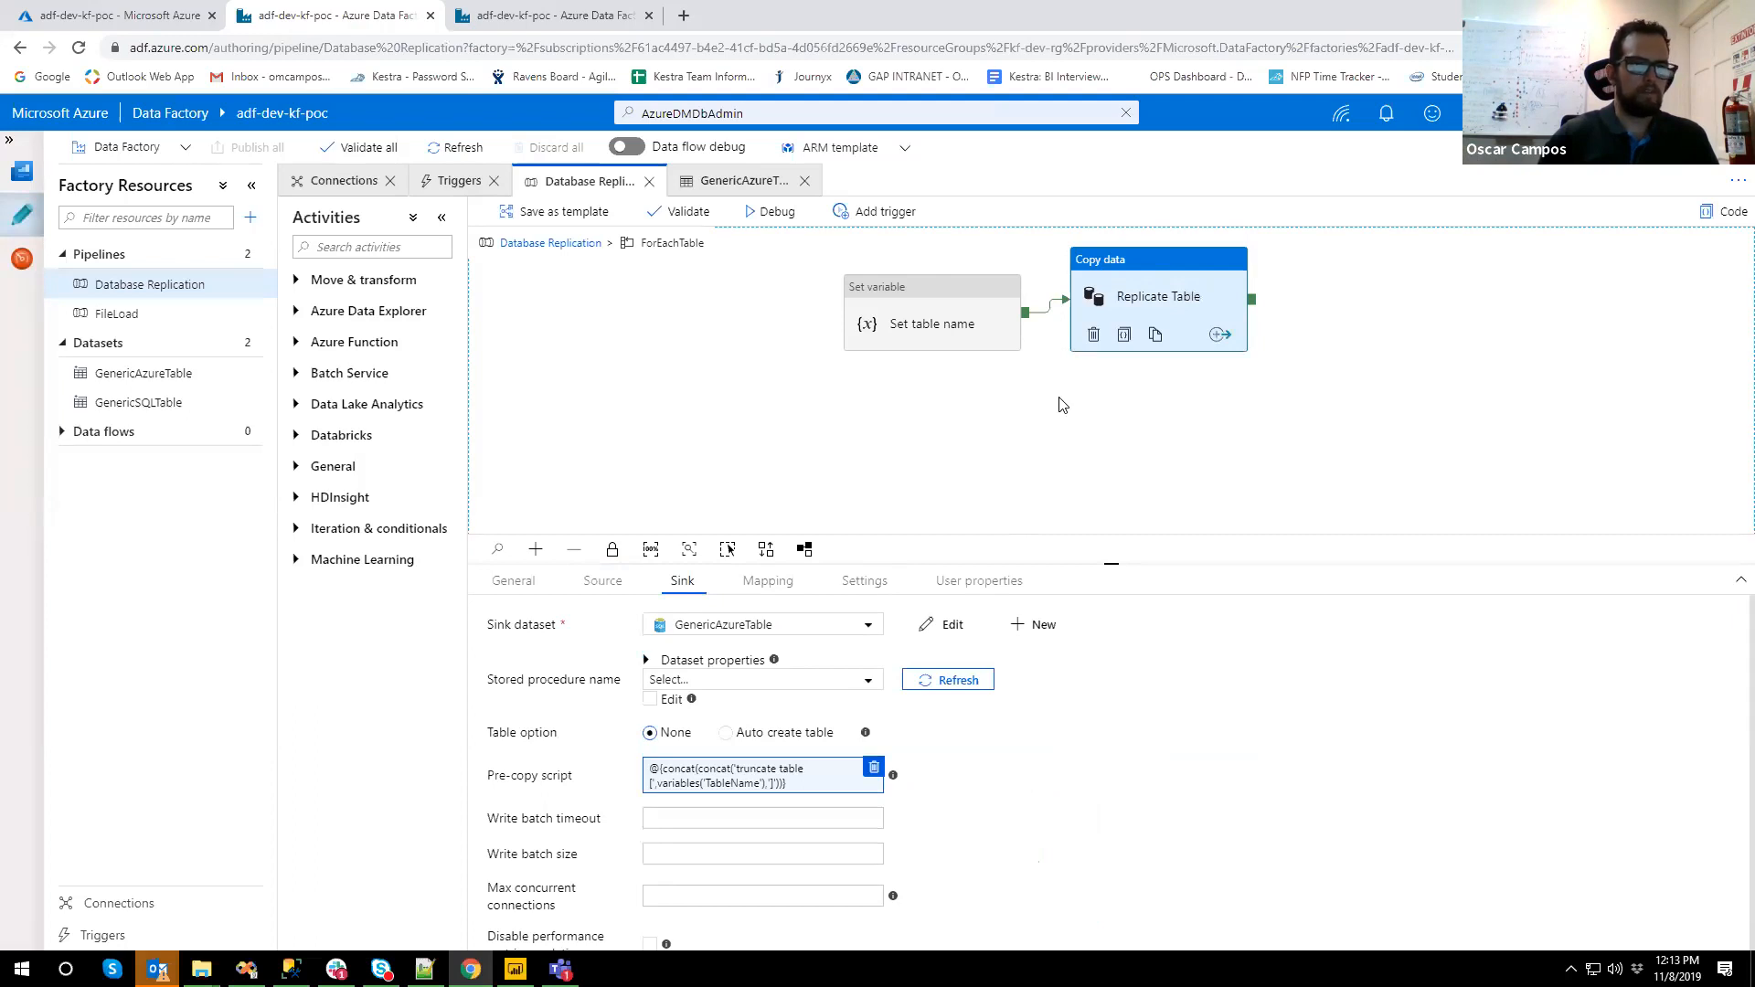
drag(1062, 405, 1041, 399)
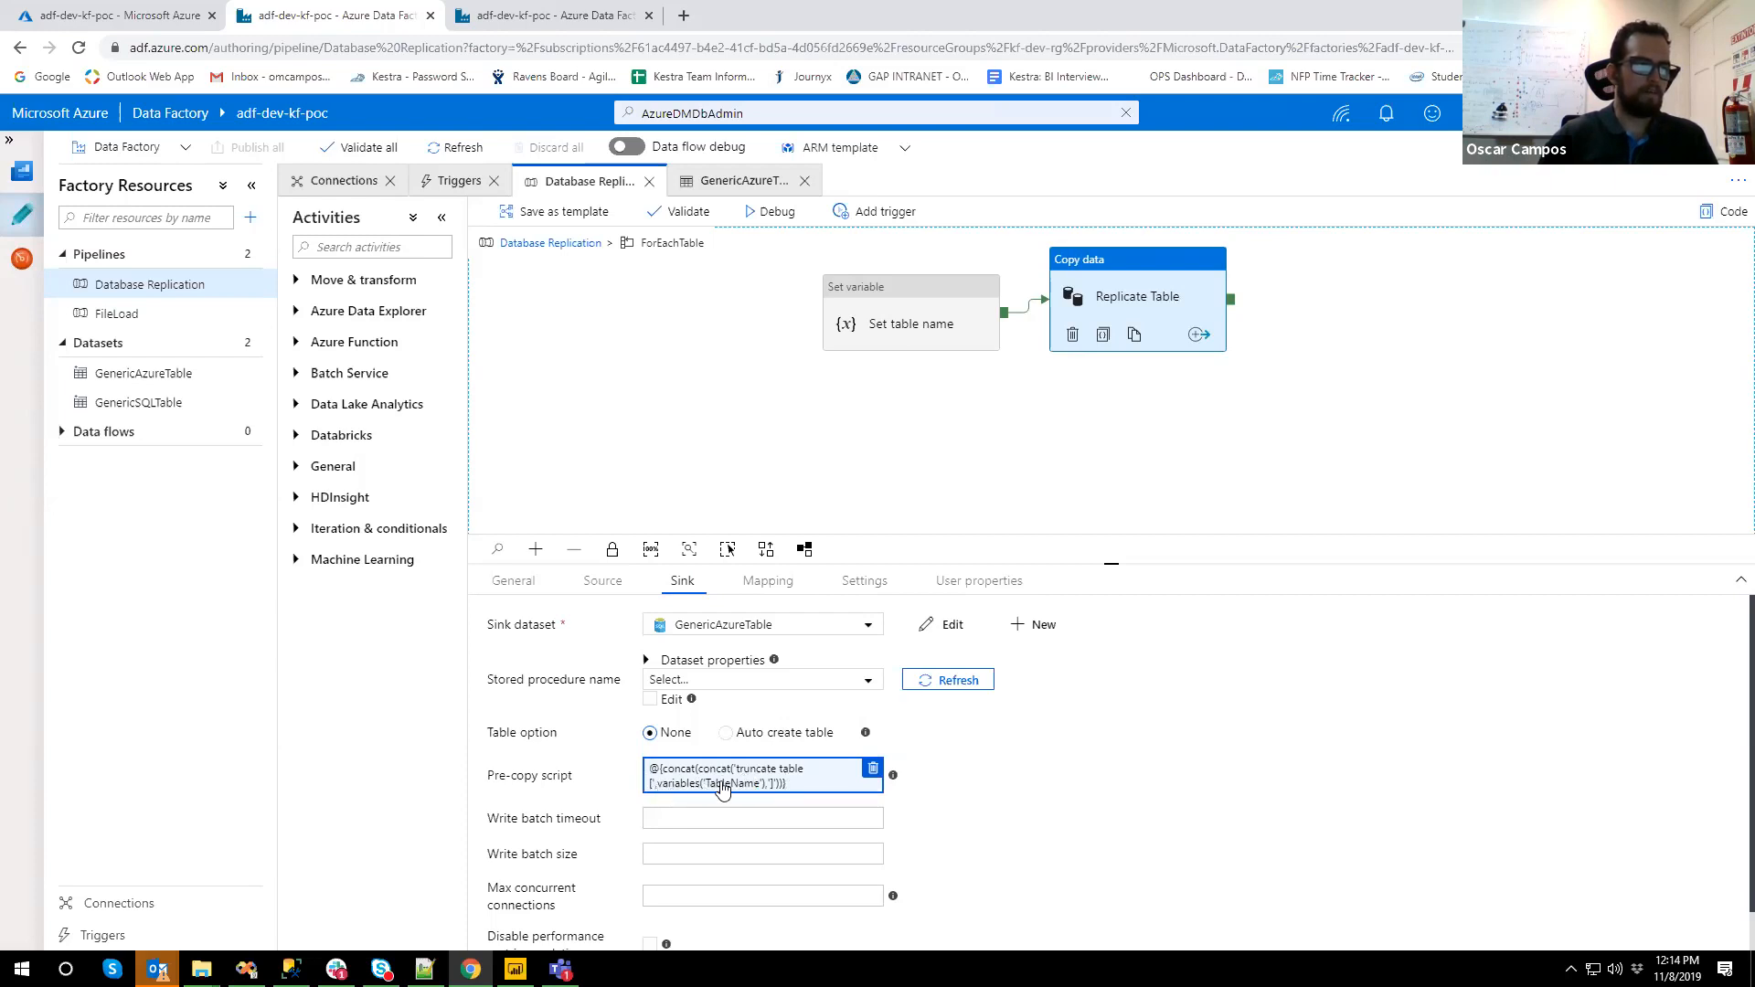
click(722, 786)
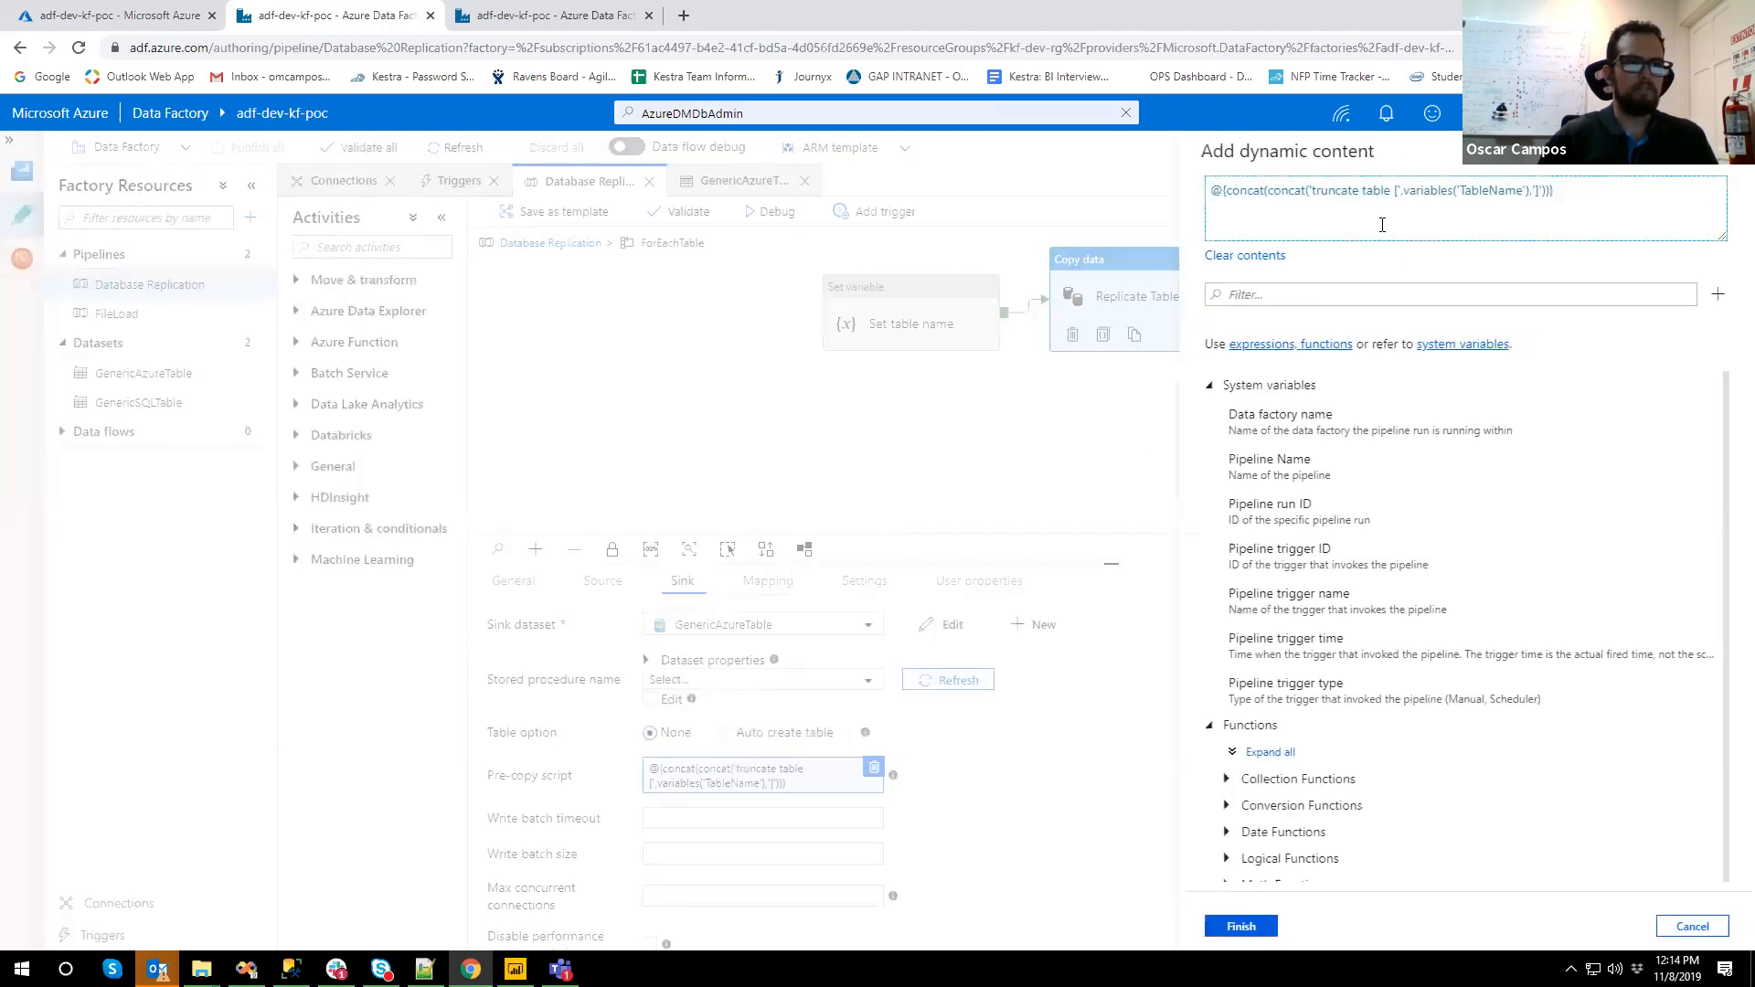
drag(1312, 190, 1525, 190)
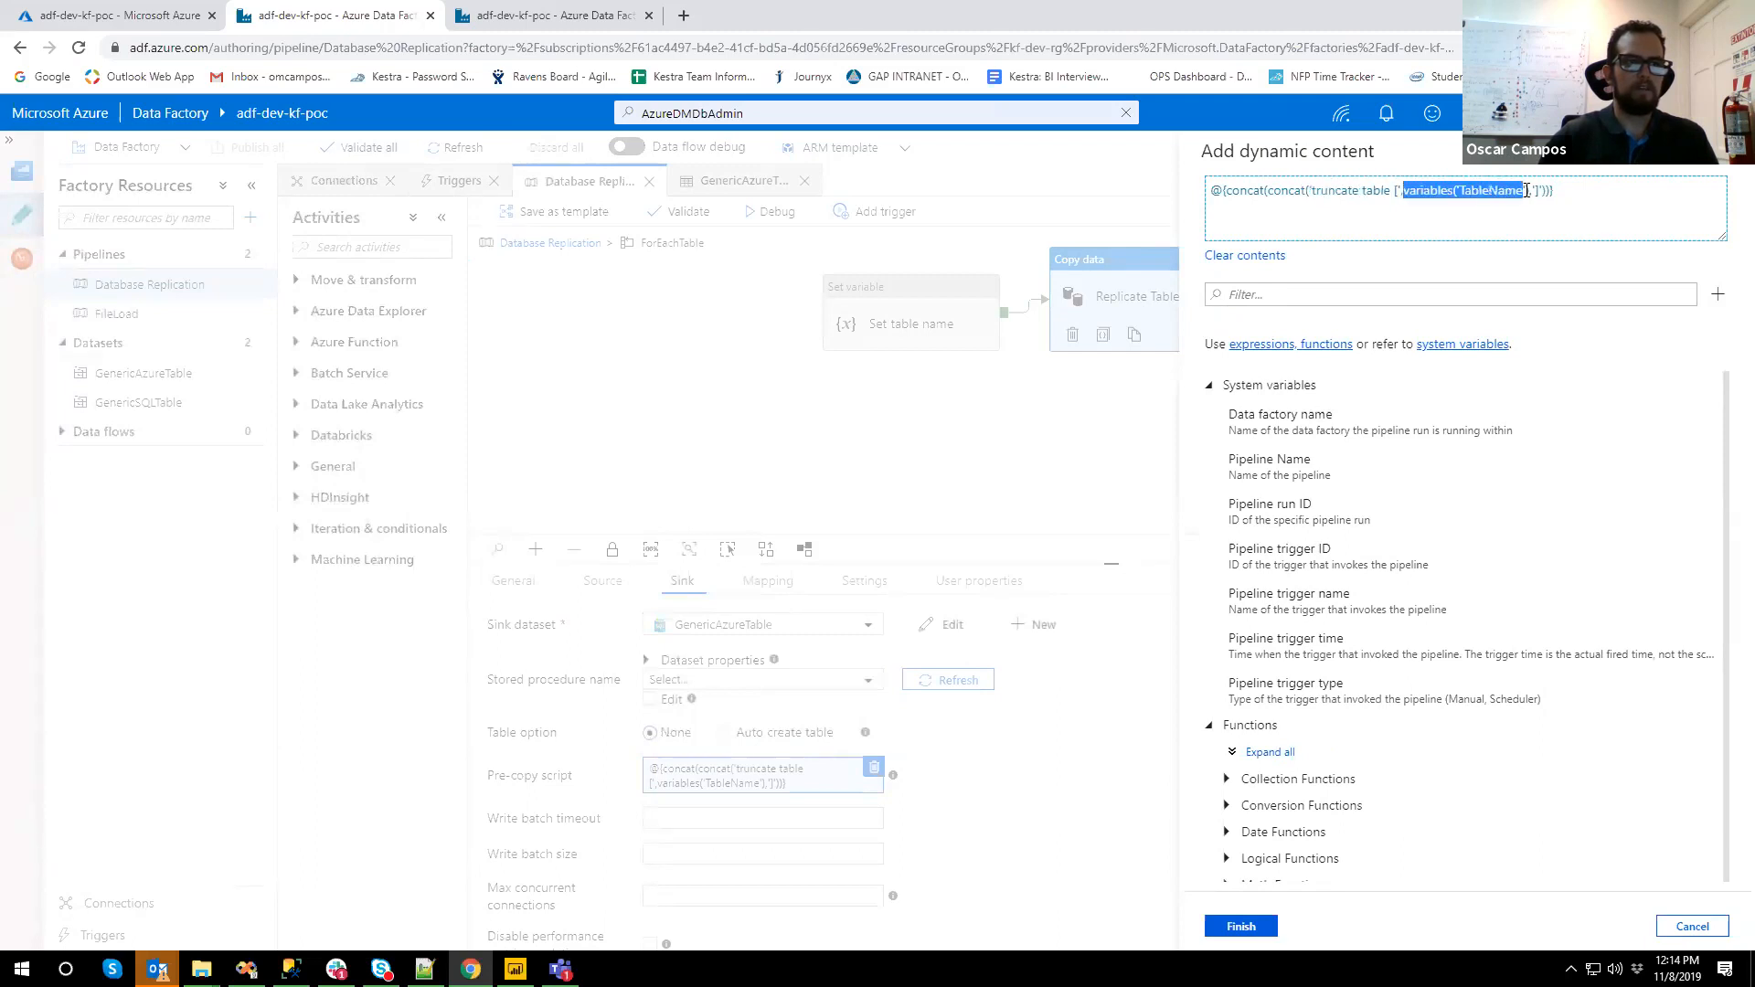
double_click(1273, 194)
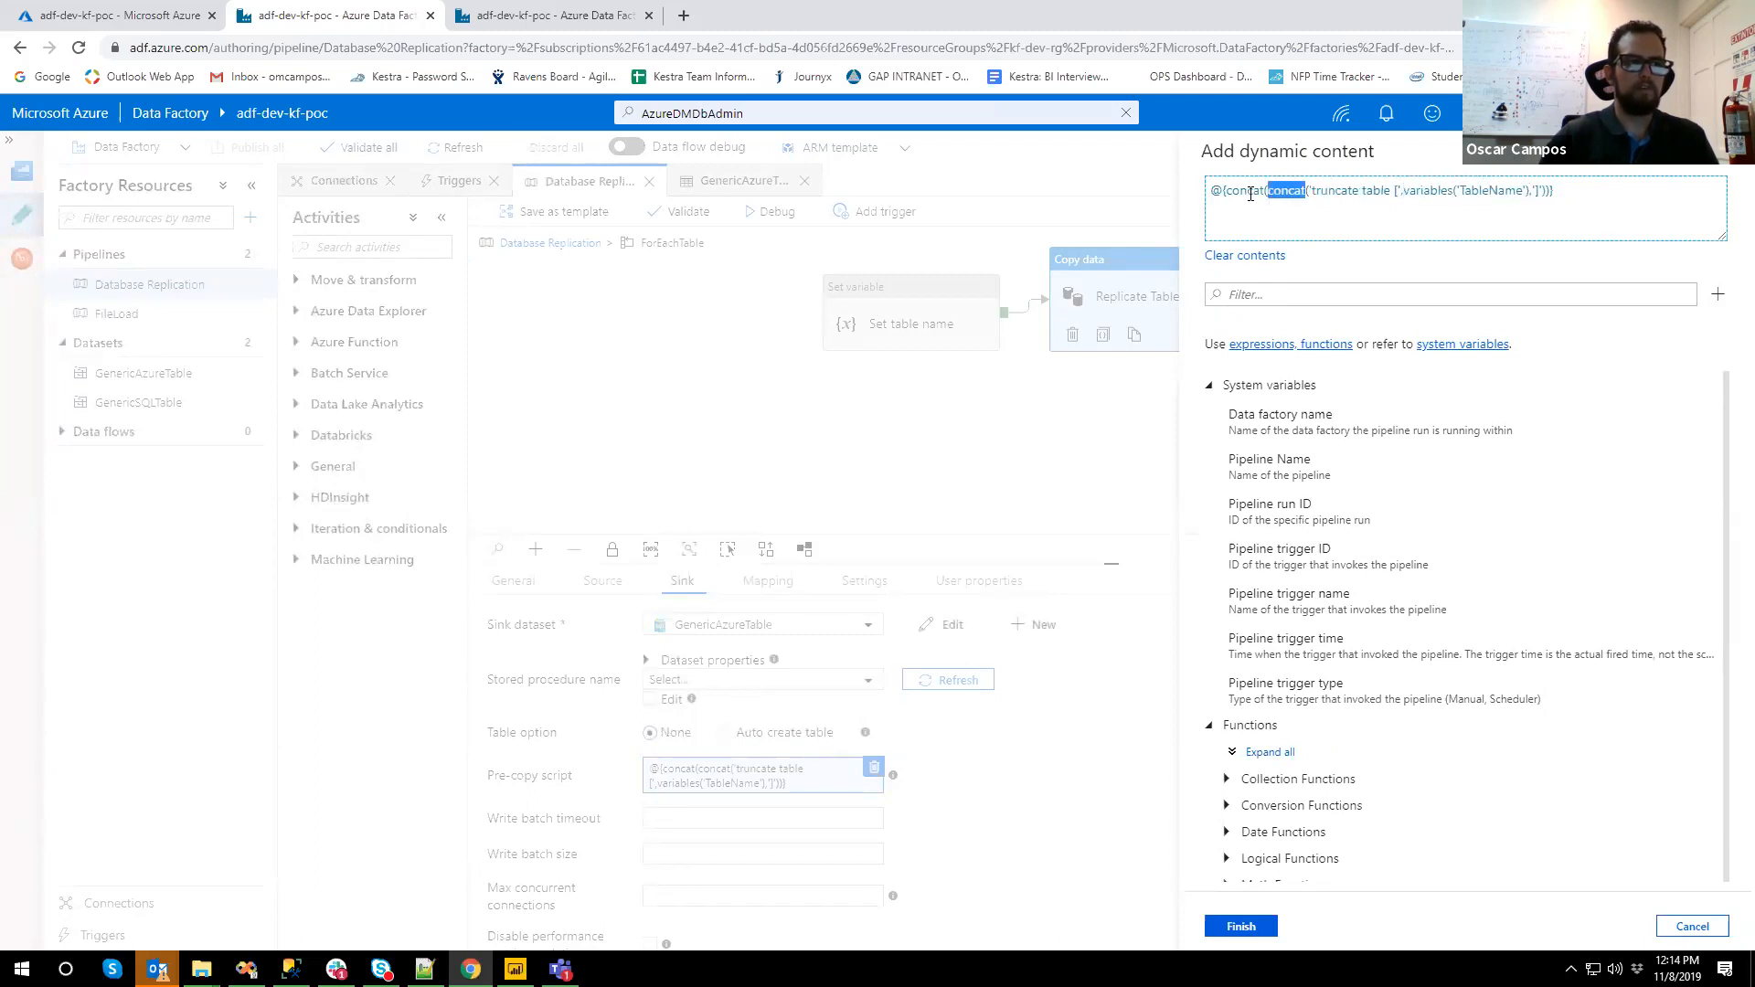
click(1251, 190)
double_click(1250, 190)
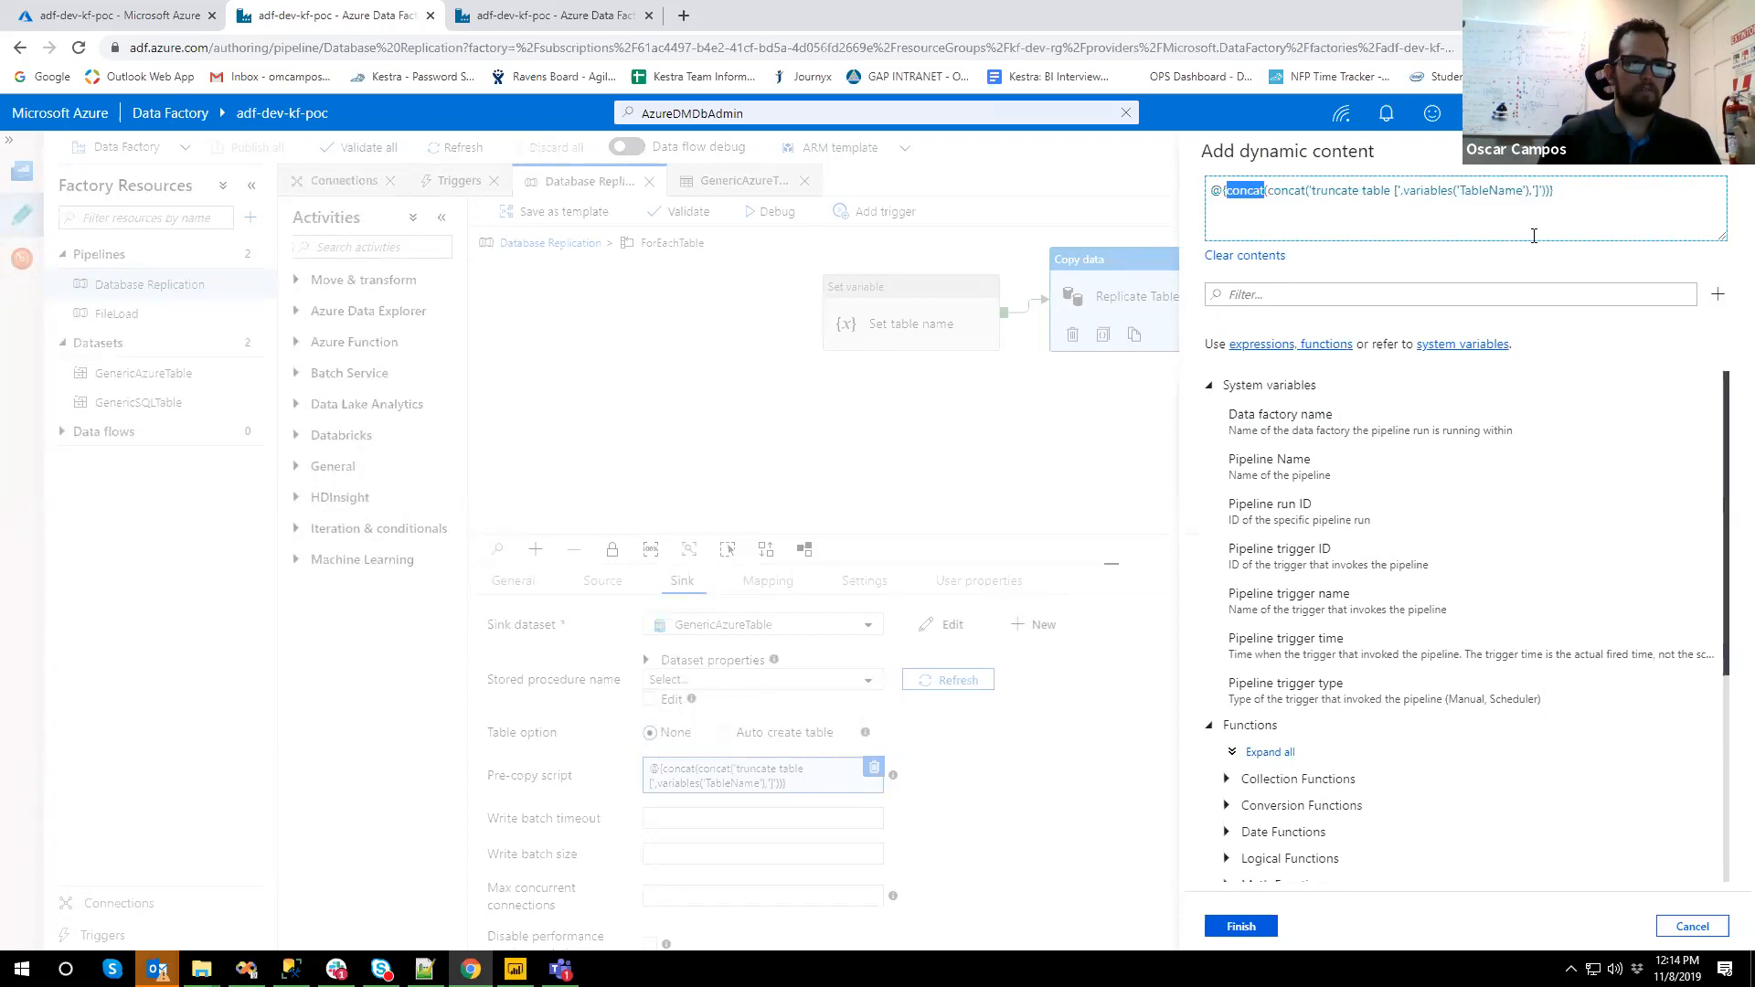
click(1692, 926)
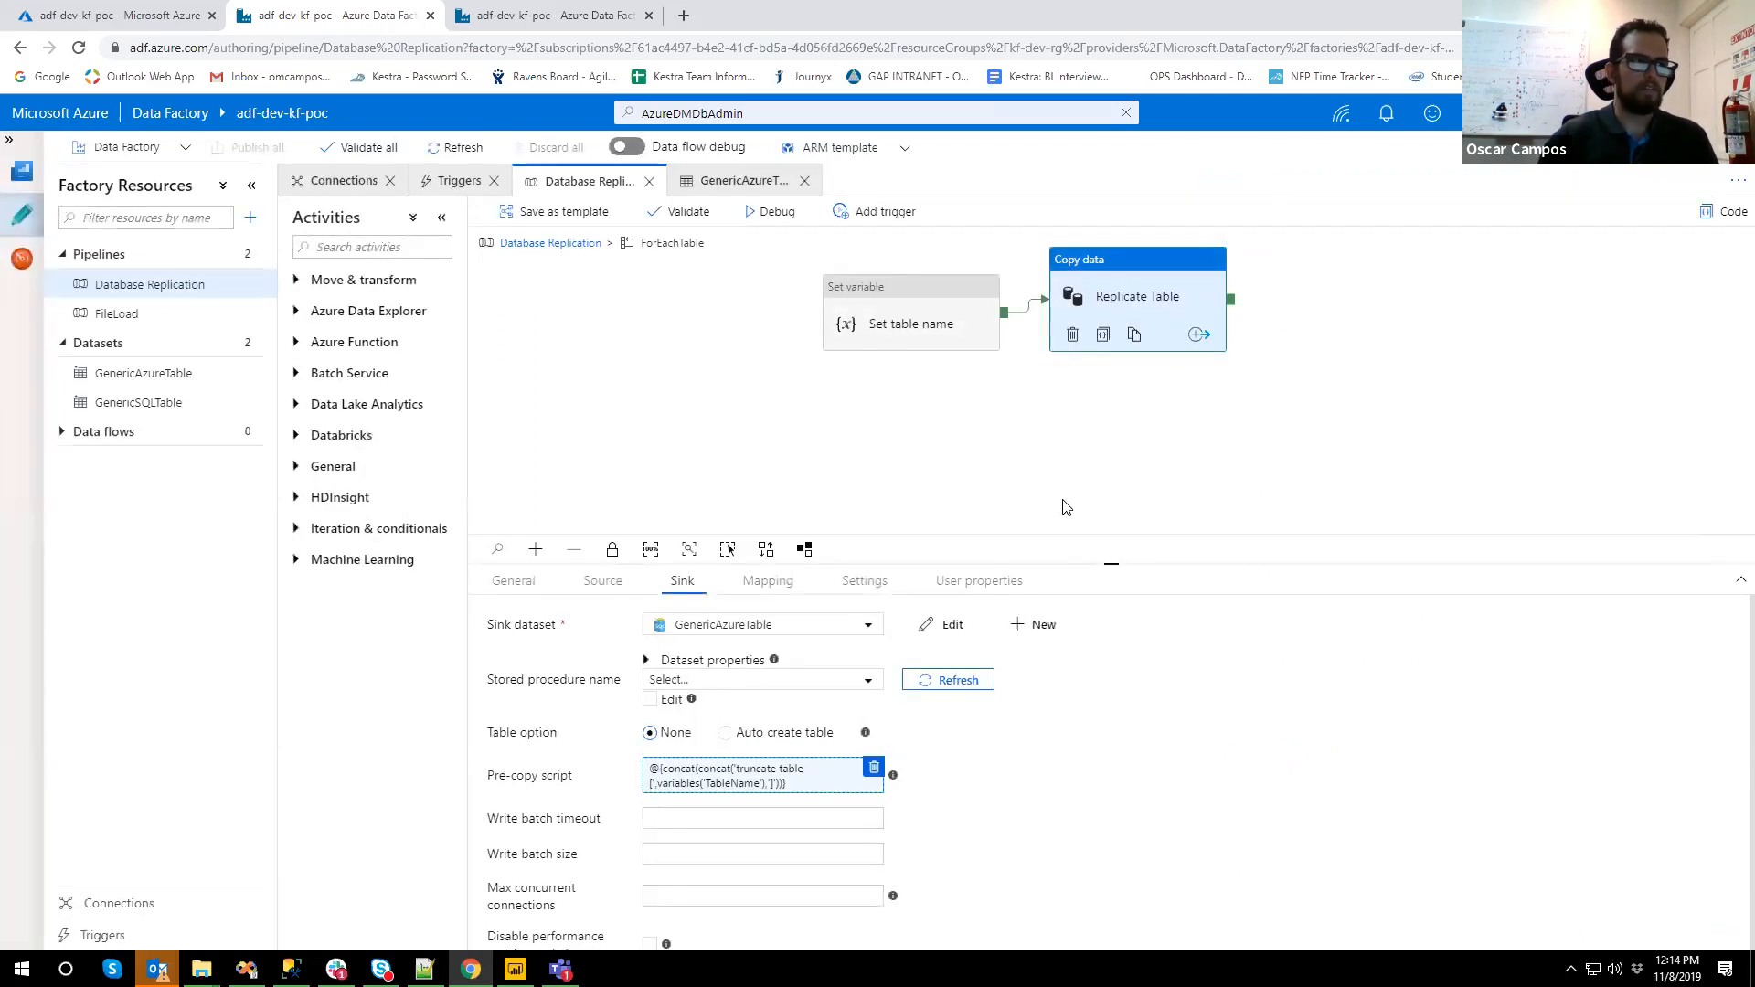
- Trigger an on-demand run of the Database Replication pipeline with its default parameter values
click(755, 343)
click(855, 214)
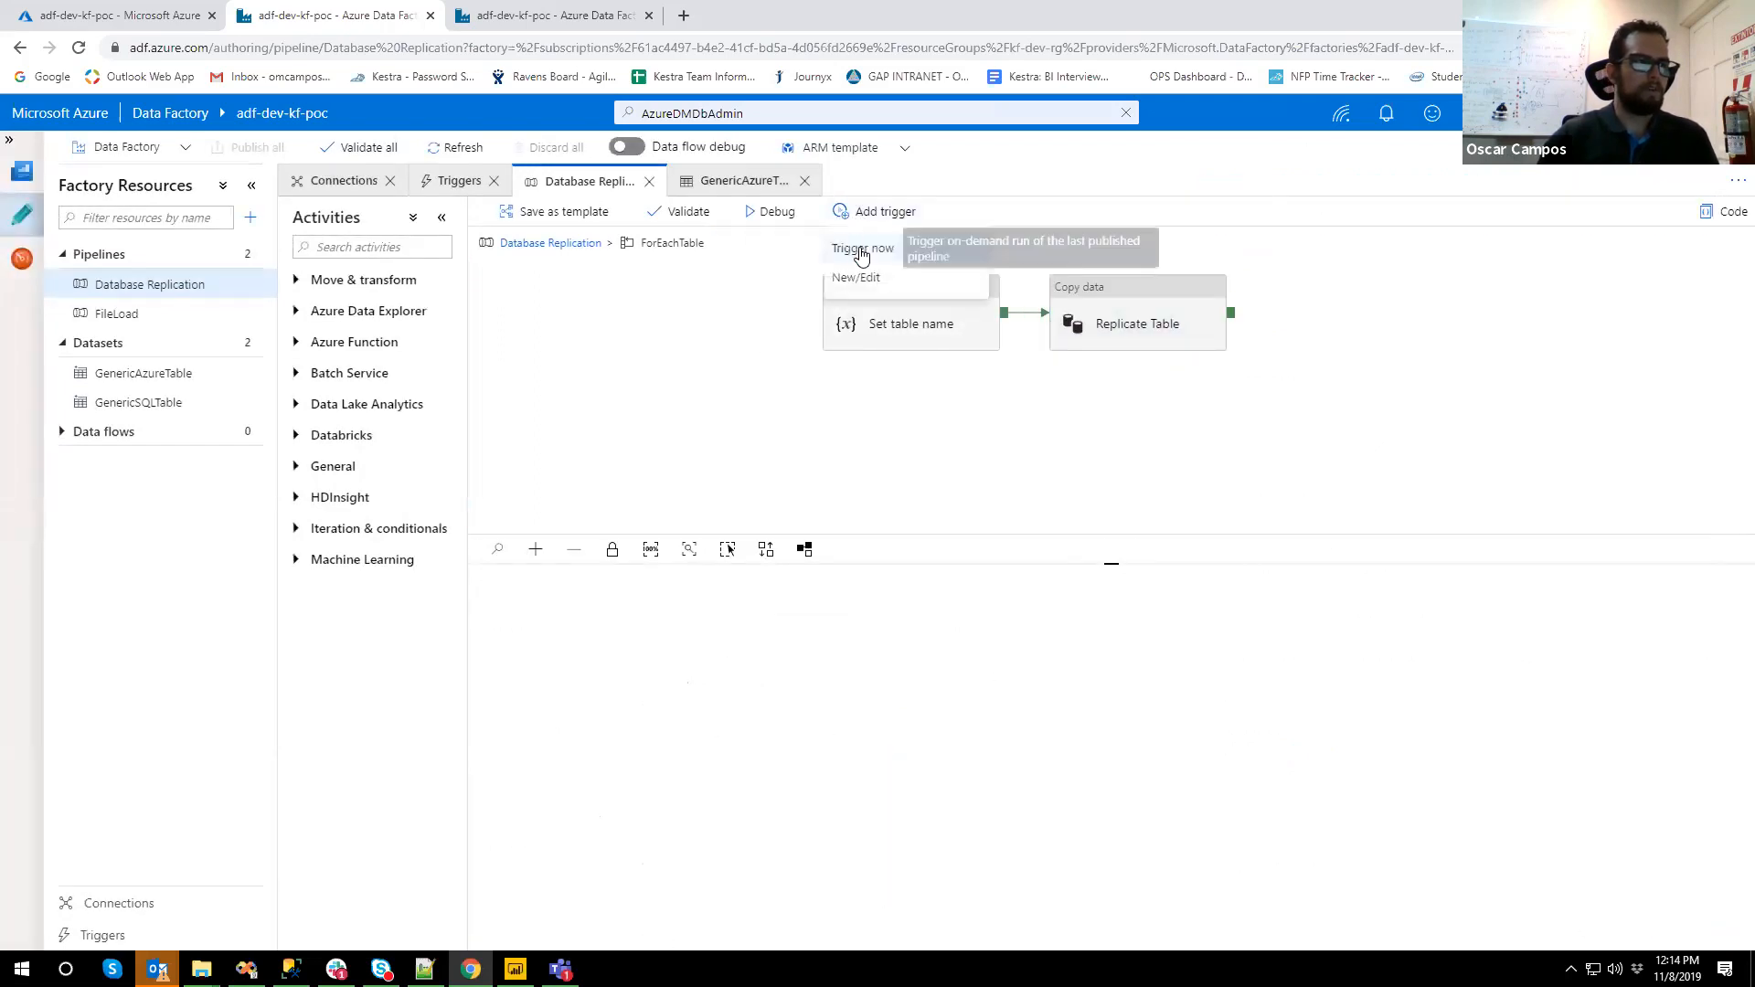
click(862, 255)
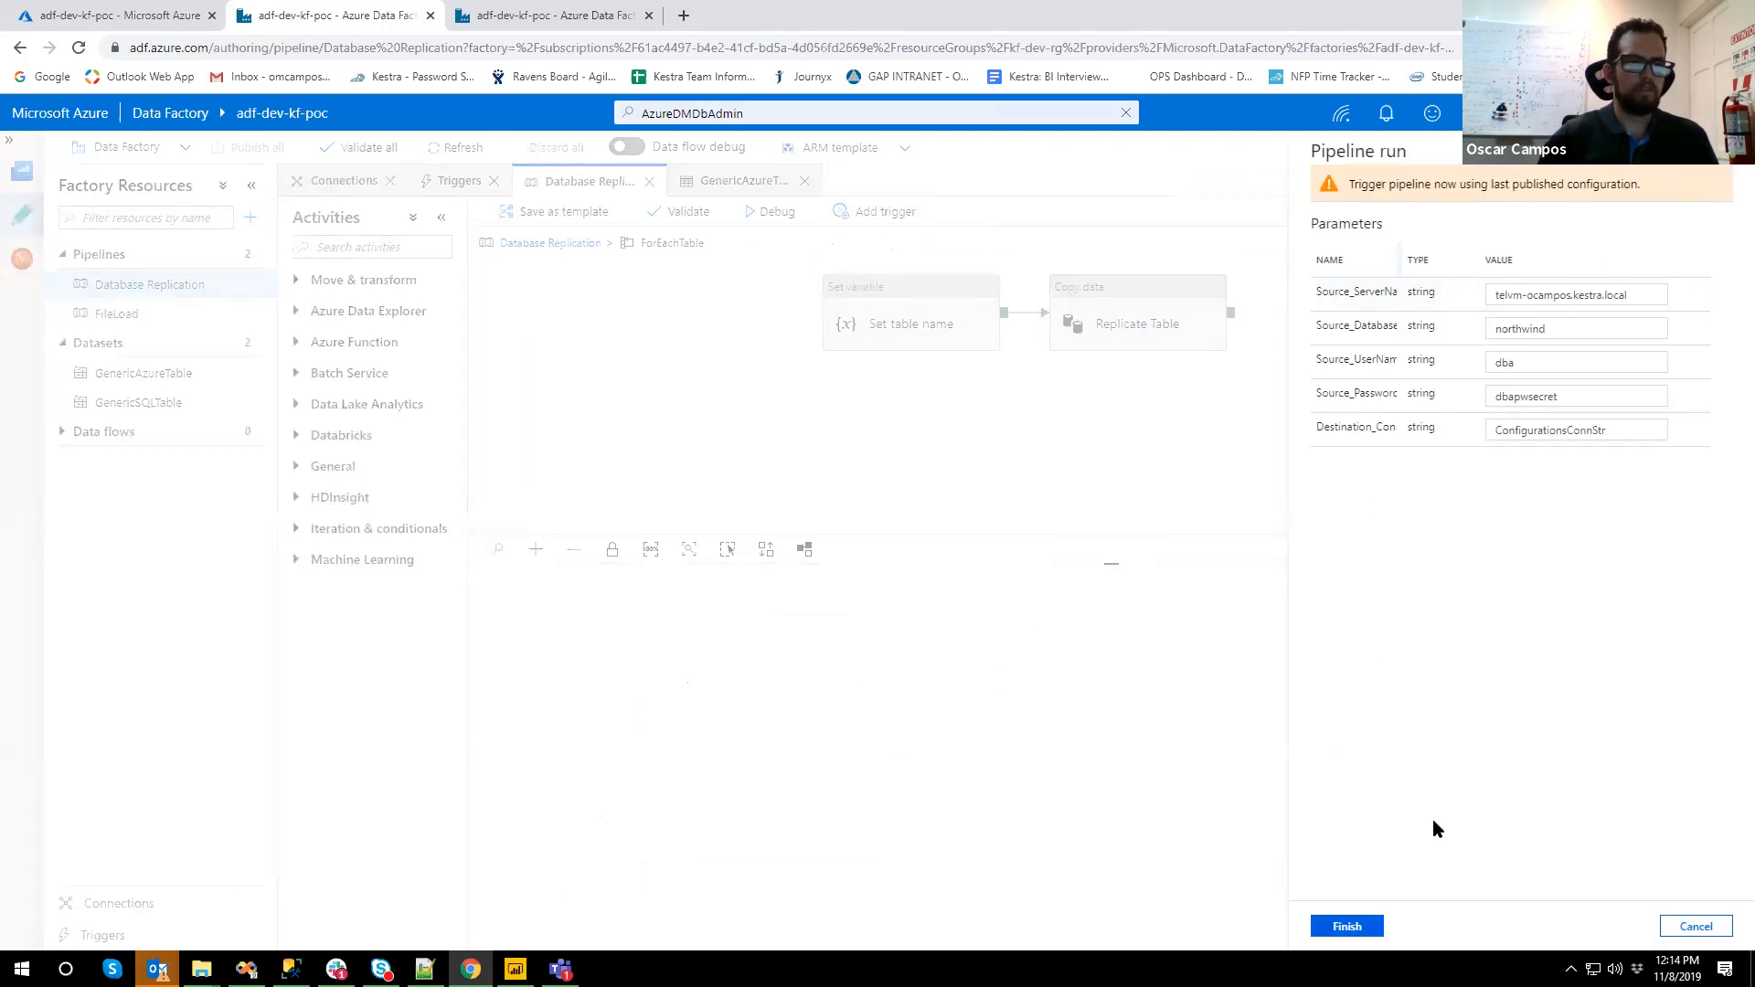
click(1349, 926)
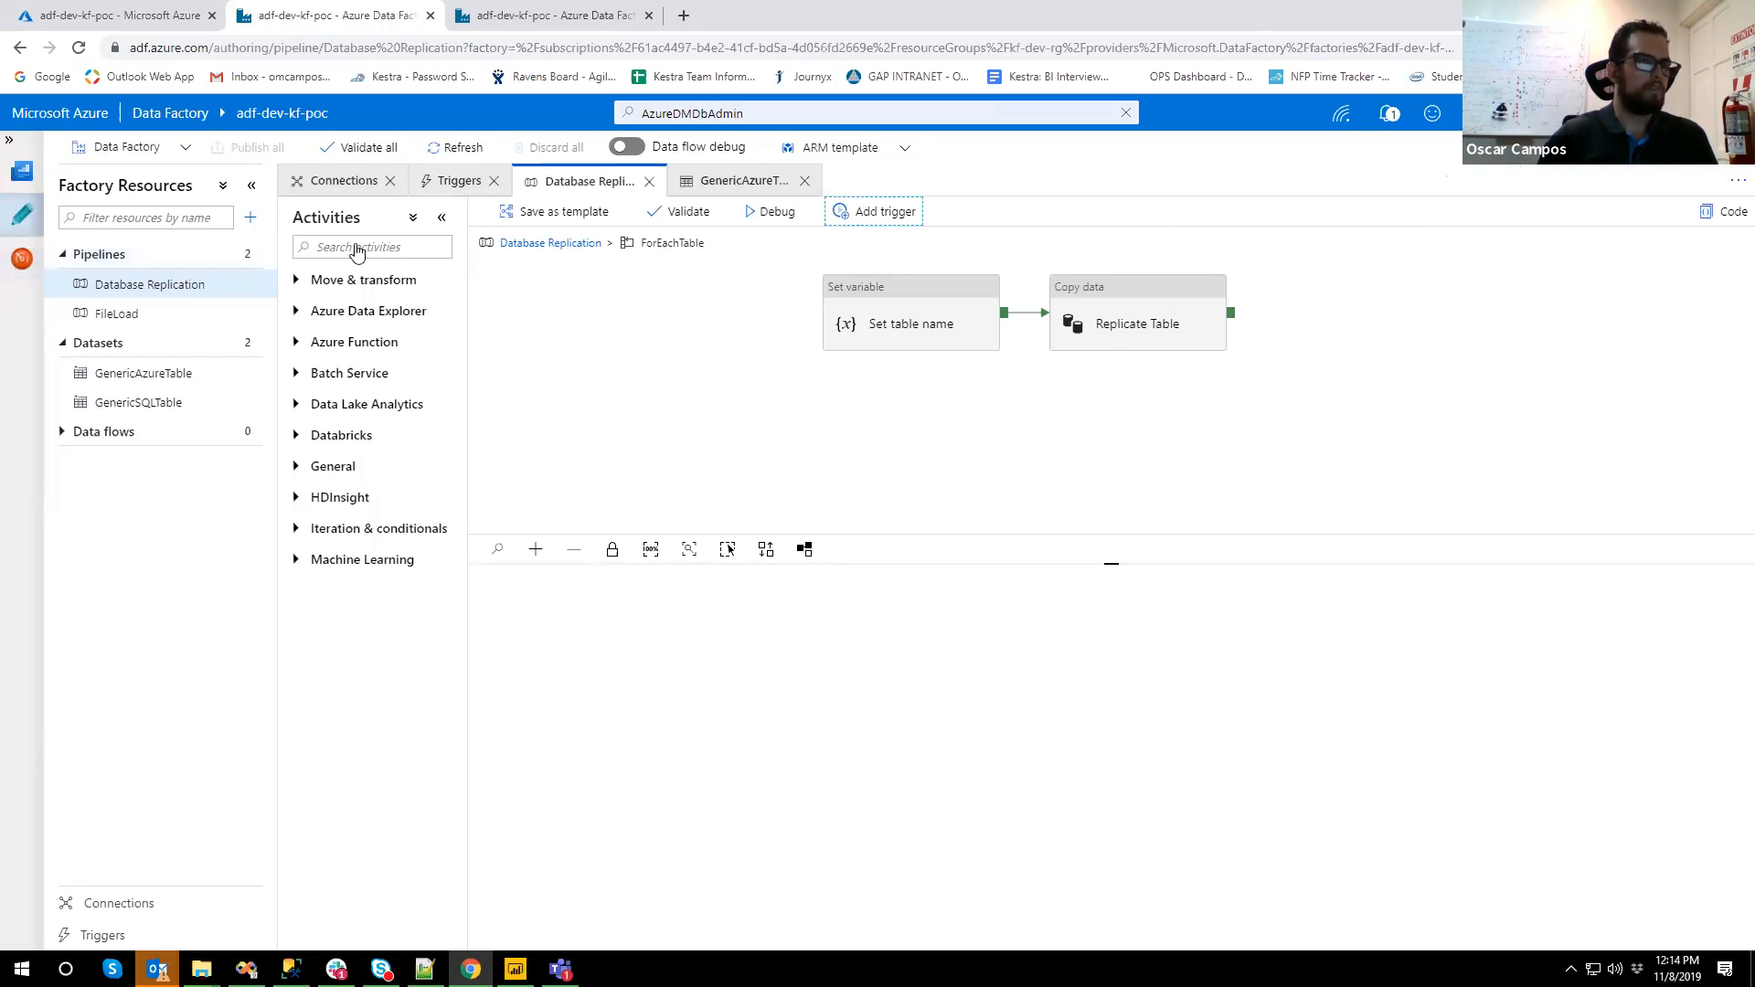
- Open the pipeline run monitoring and refresh the list to check the Database Replication run's status
click(21, 264)
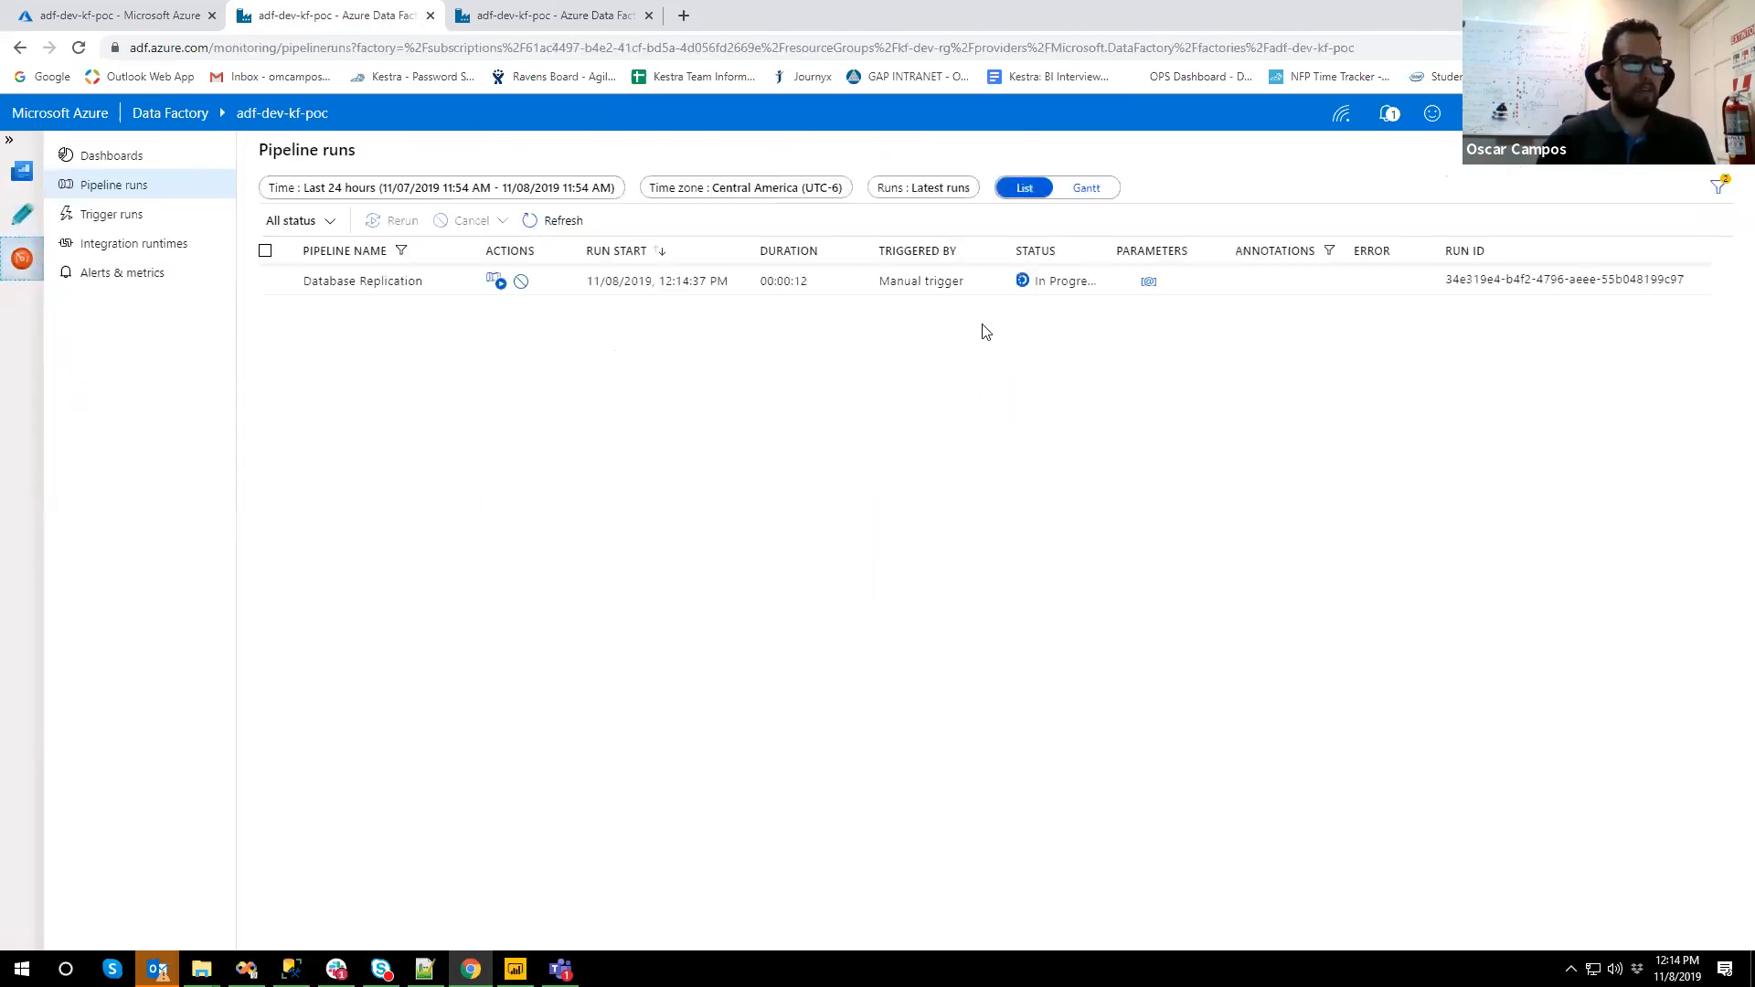
click(494, 284)
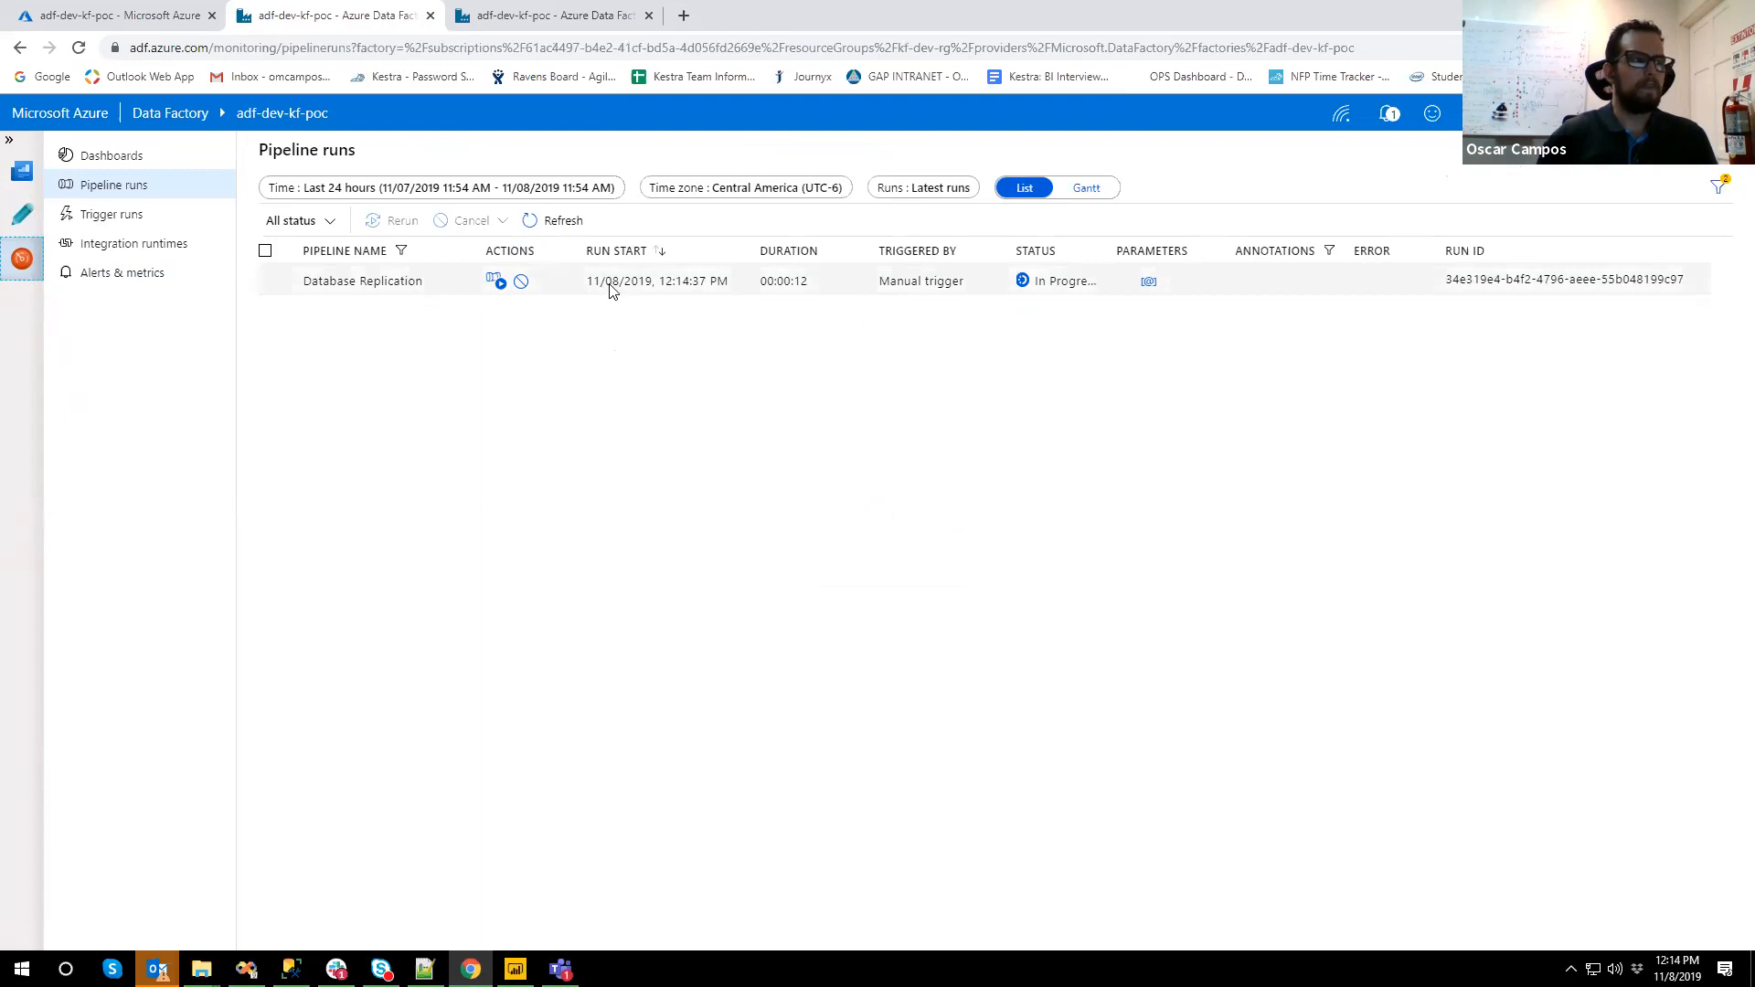
click(536, 222)
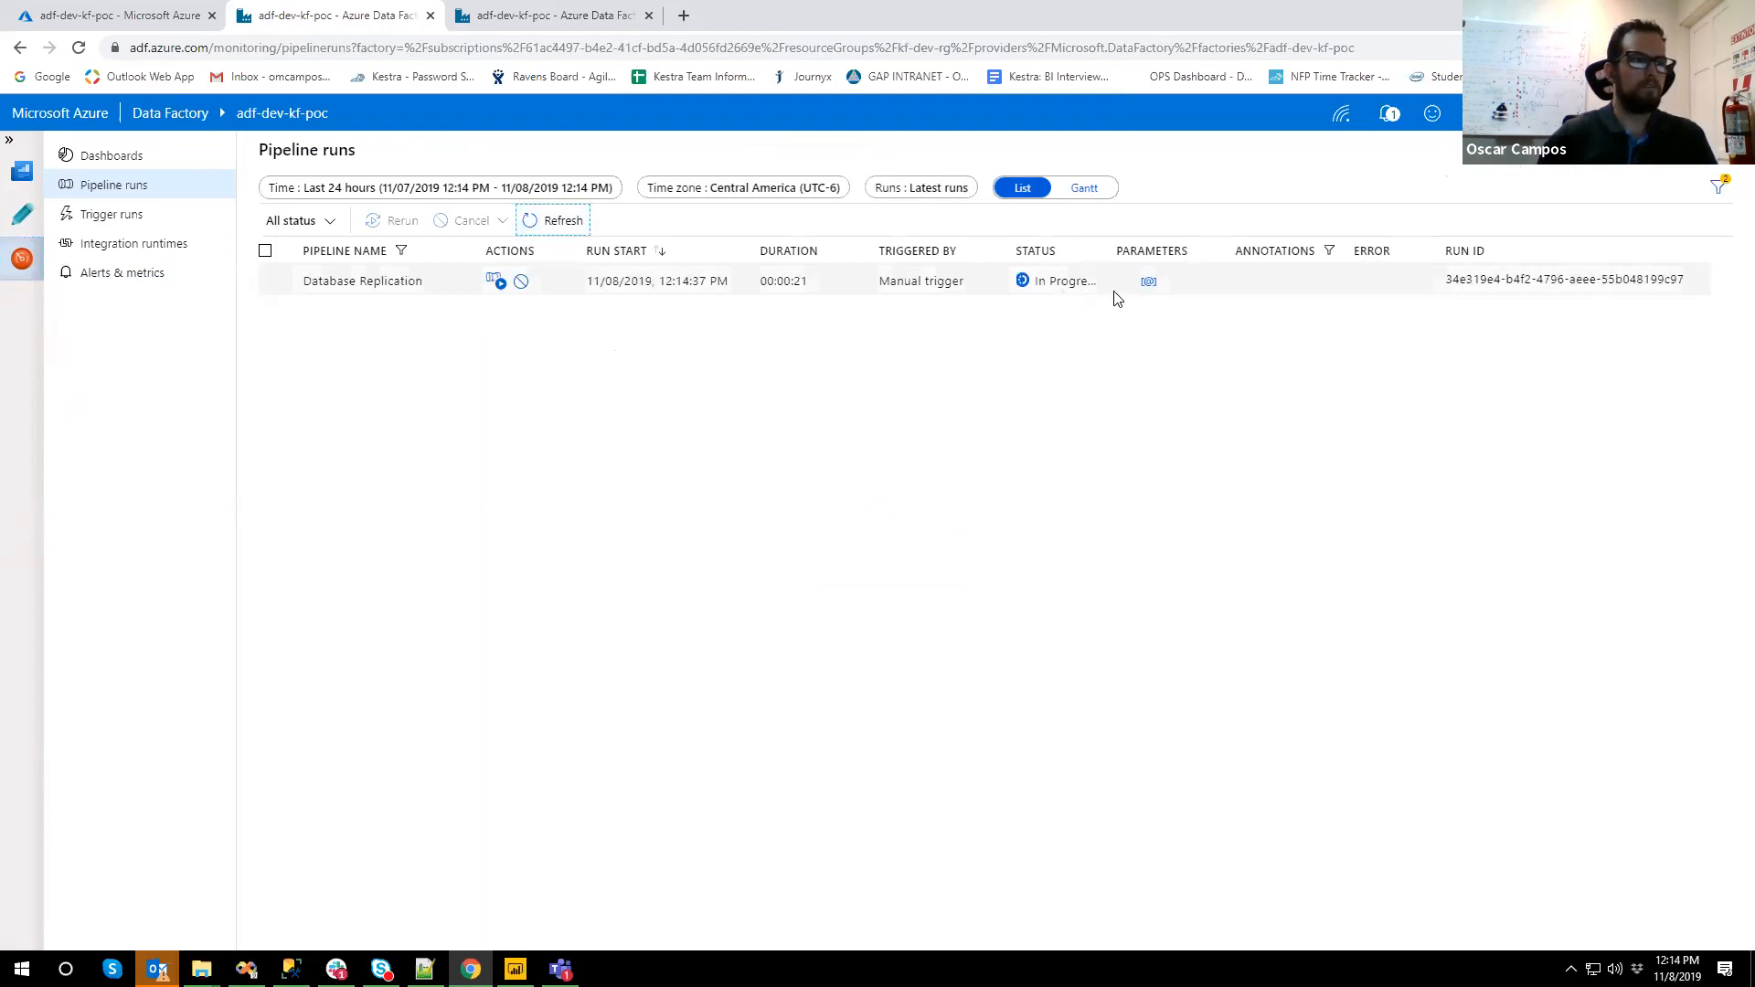
- Show the Database Replication run's parameters in the expanded view, highlight all names and values, and close them
click(1145, 285)
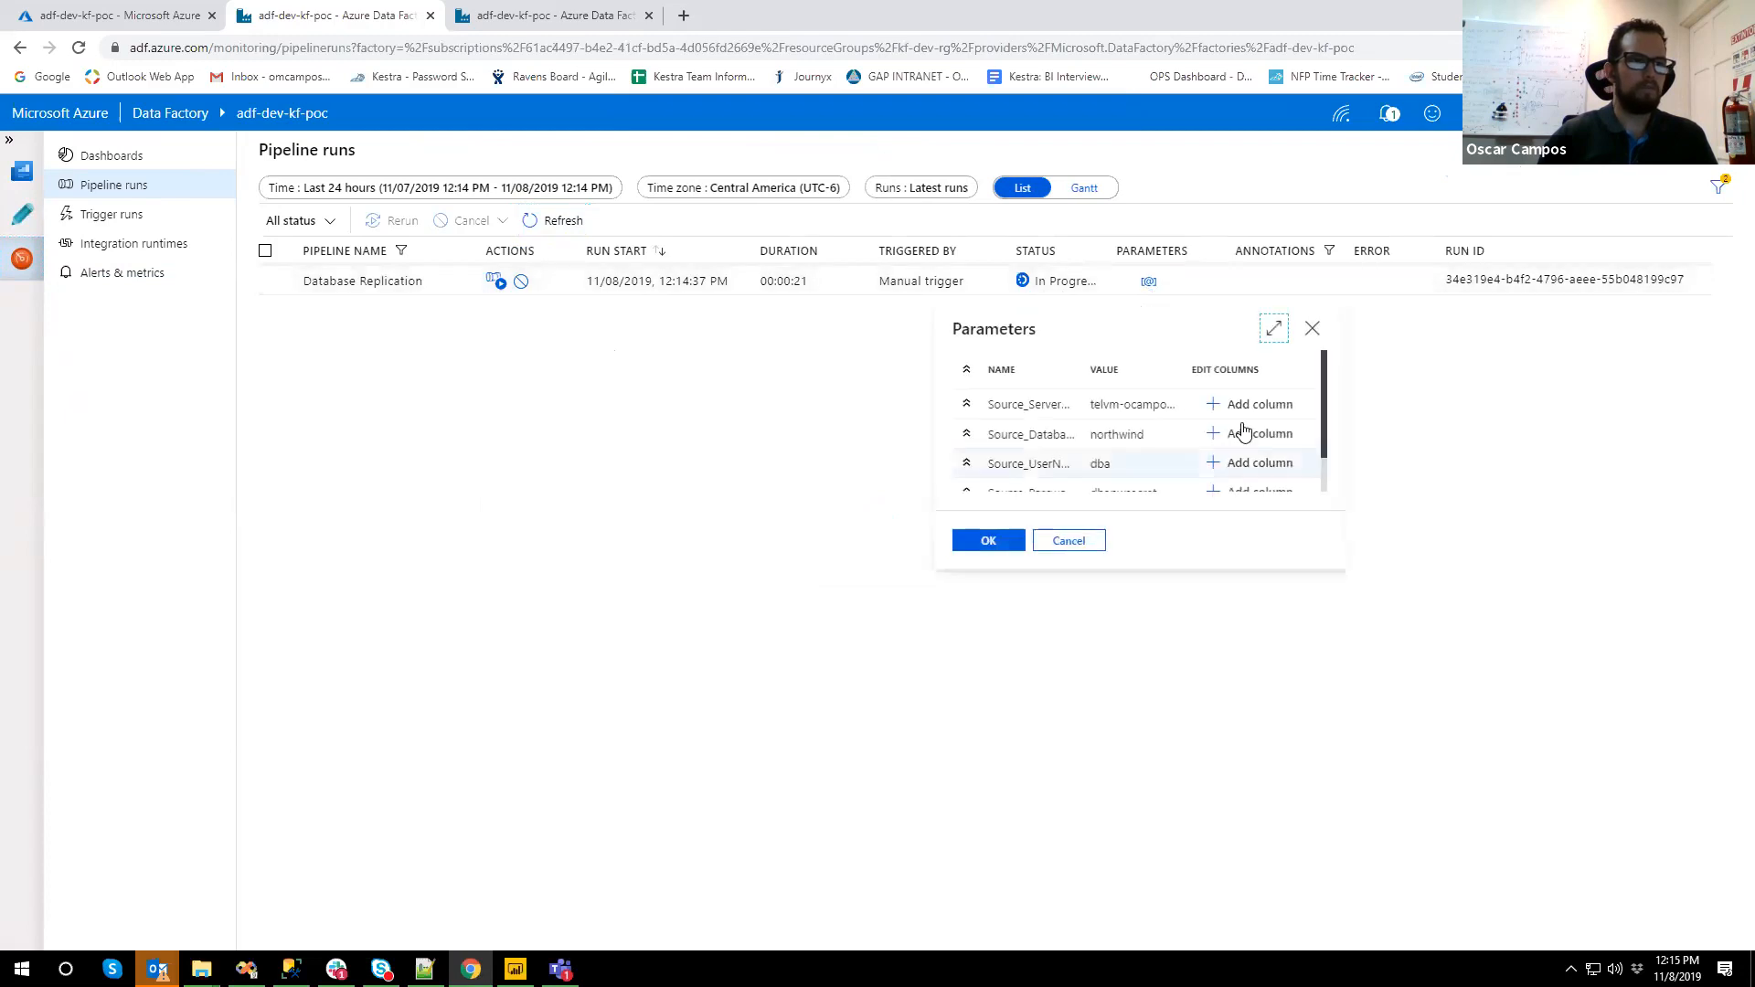
click(1272, 329)
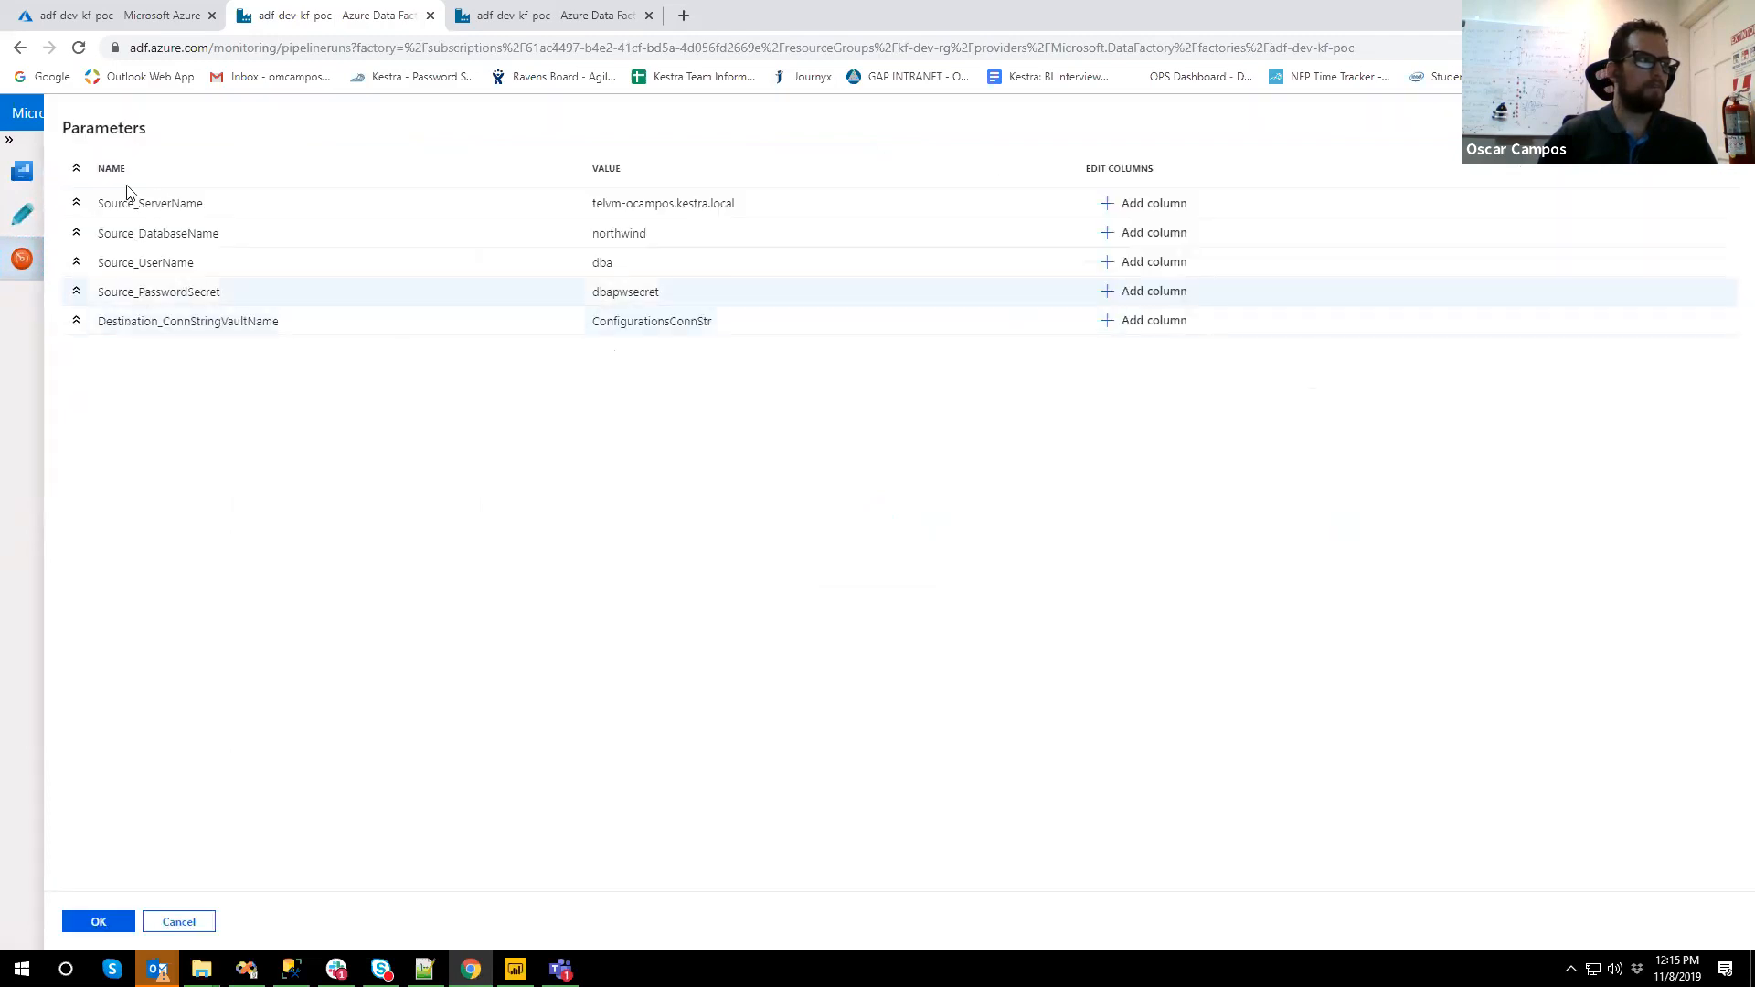
drag(100, 204, 725, 320)
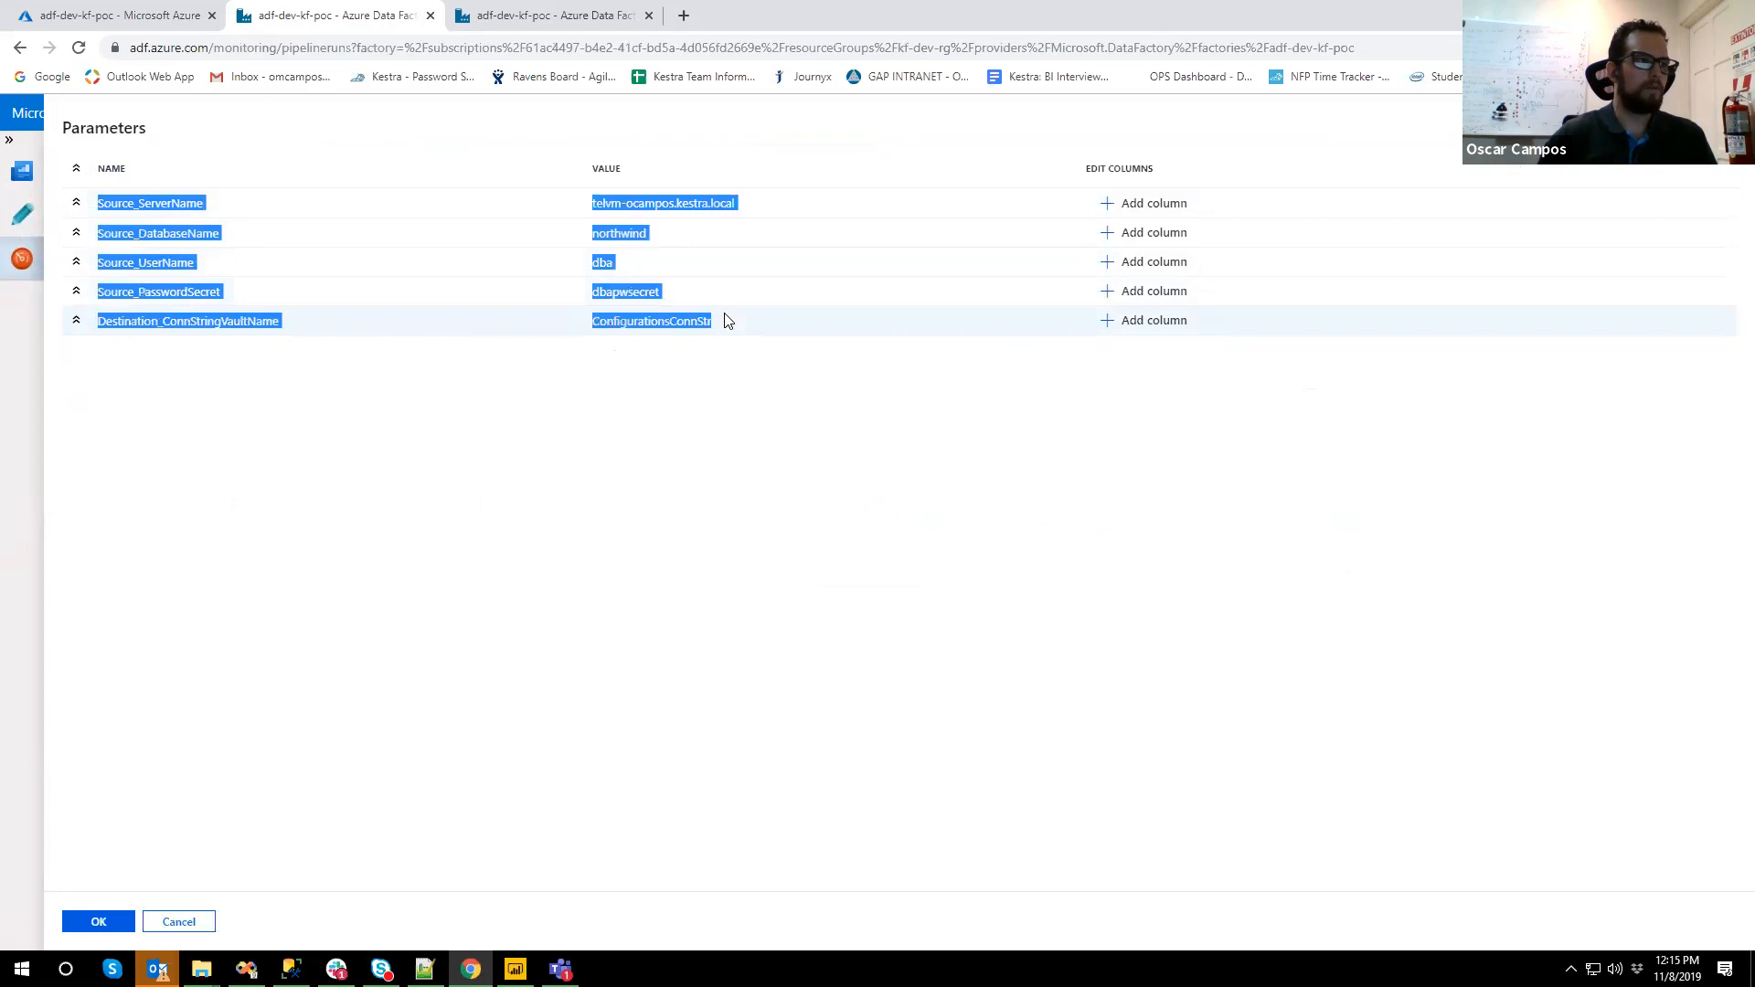
click(720, 366)
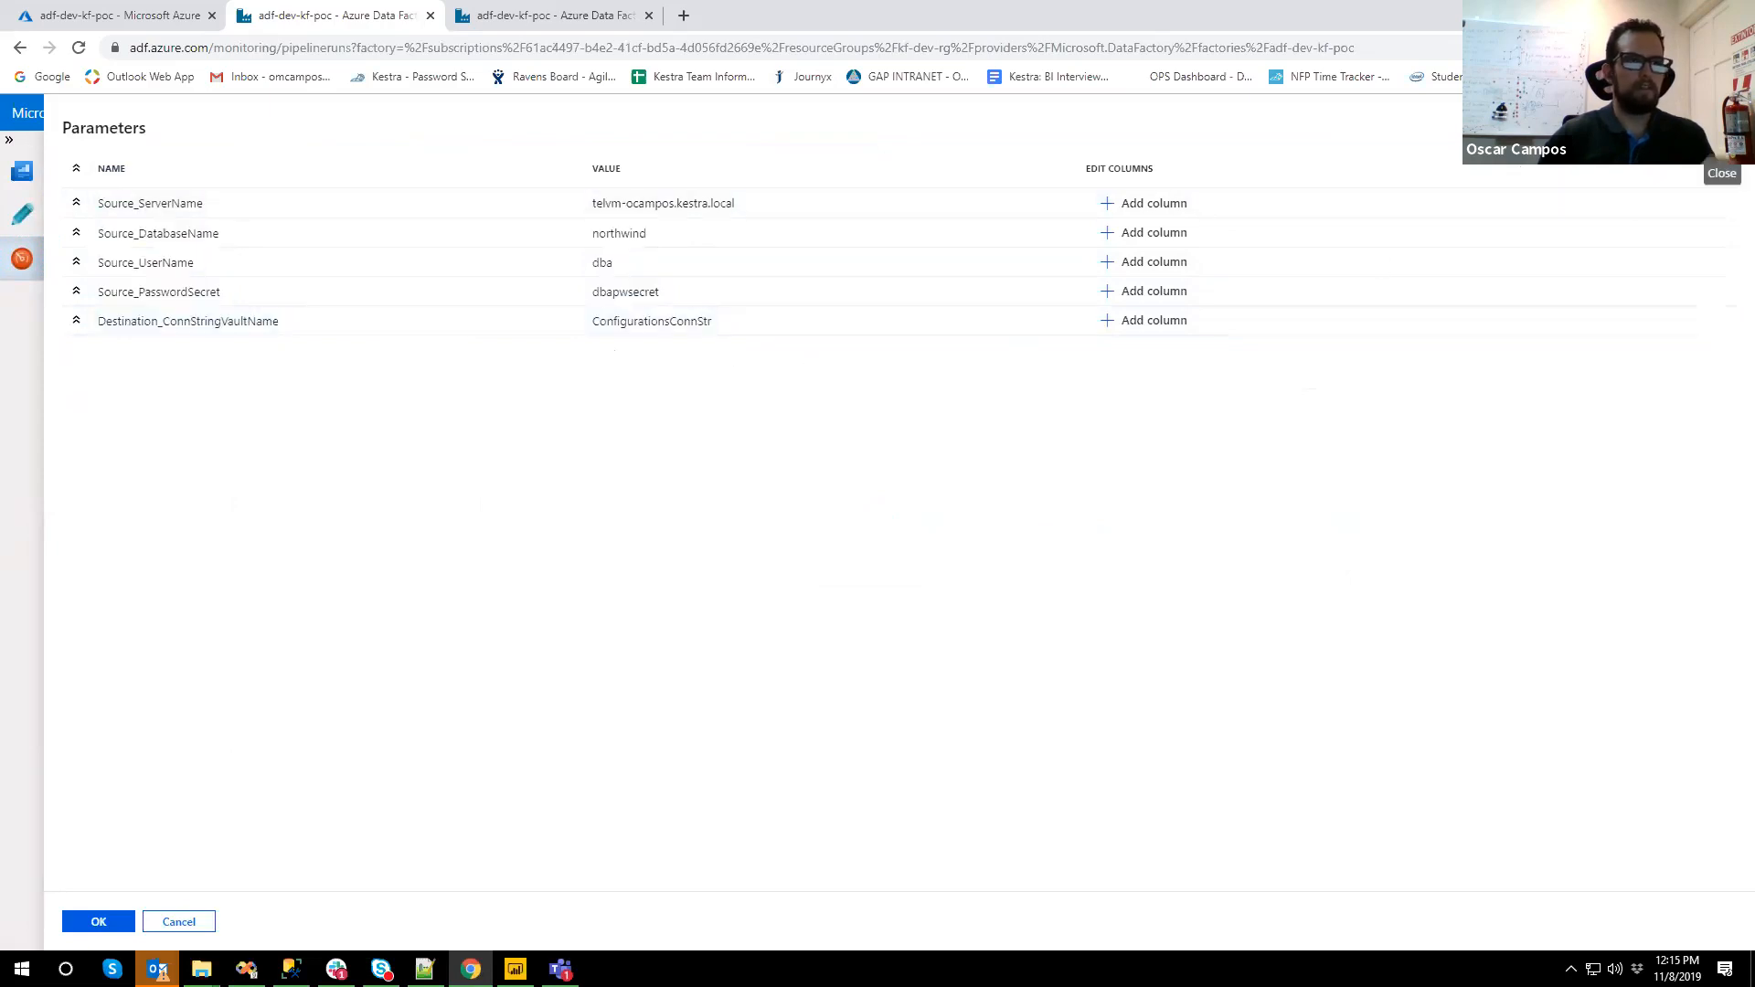
click(1717, 139)
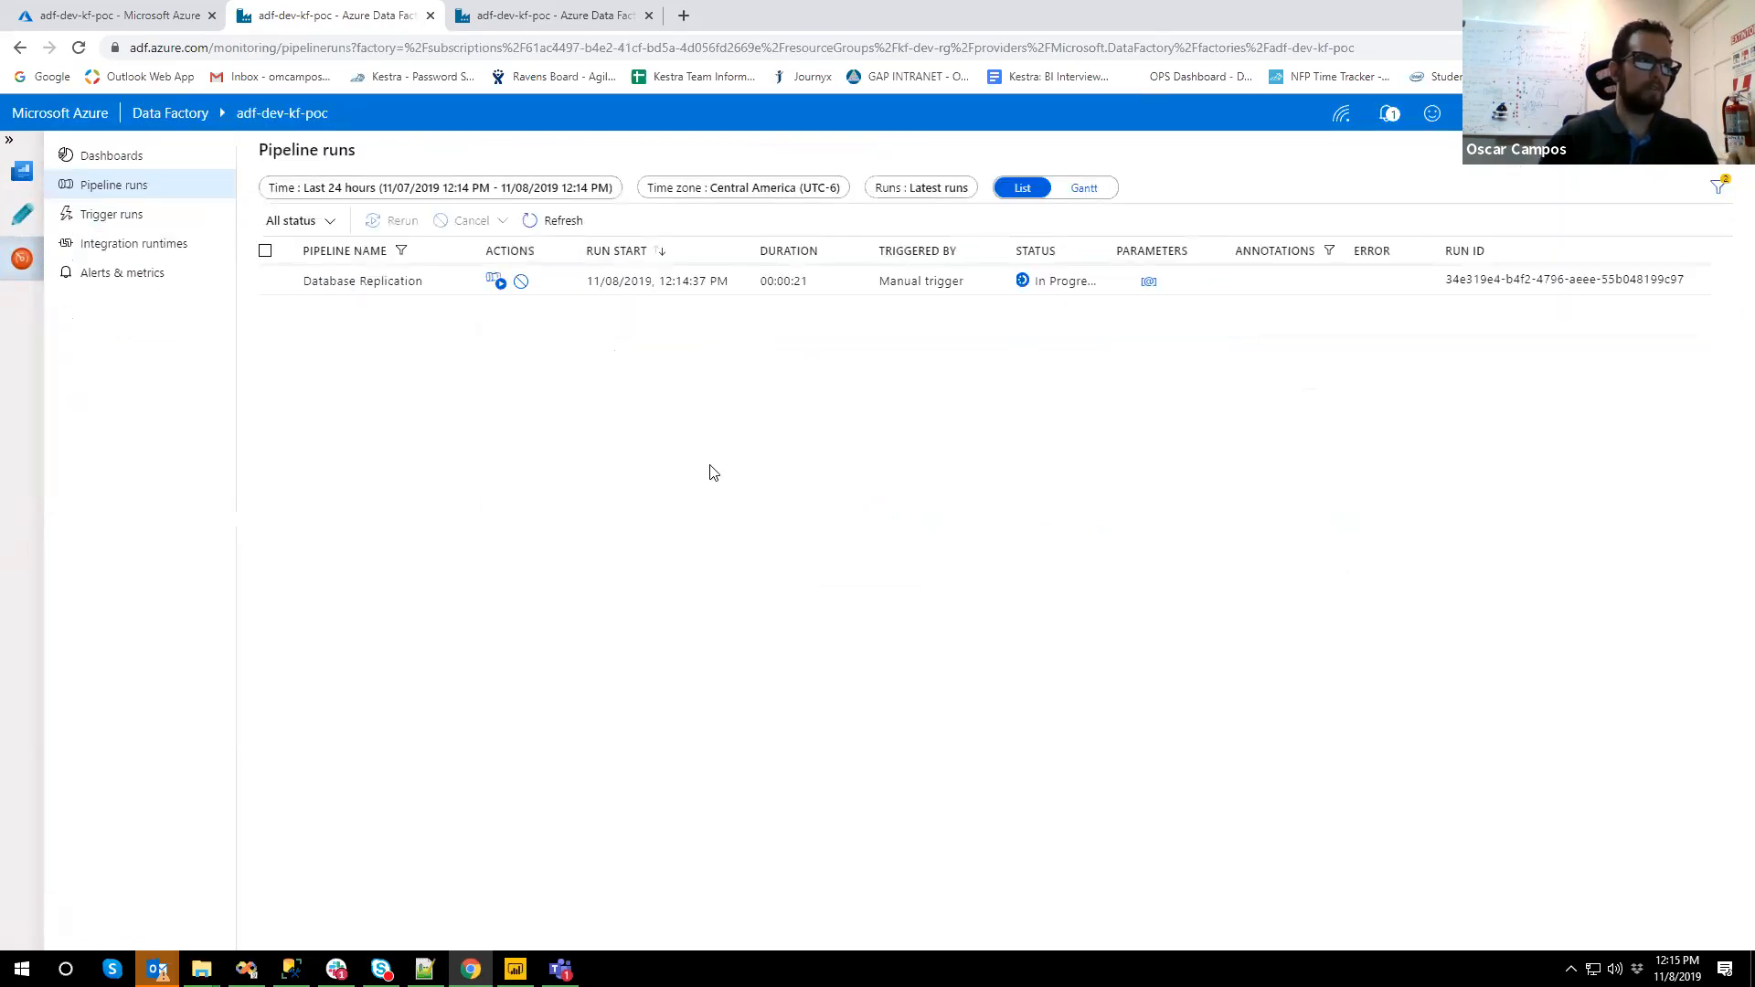
- Open the activity runs of the Database Replication run and enlarge the activity list below the diagram
click(495, 282)
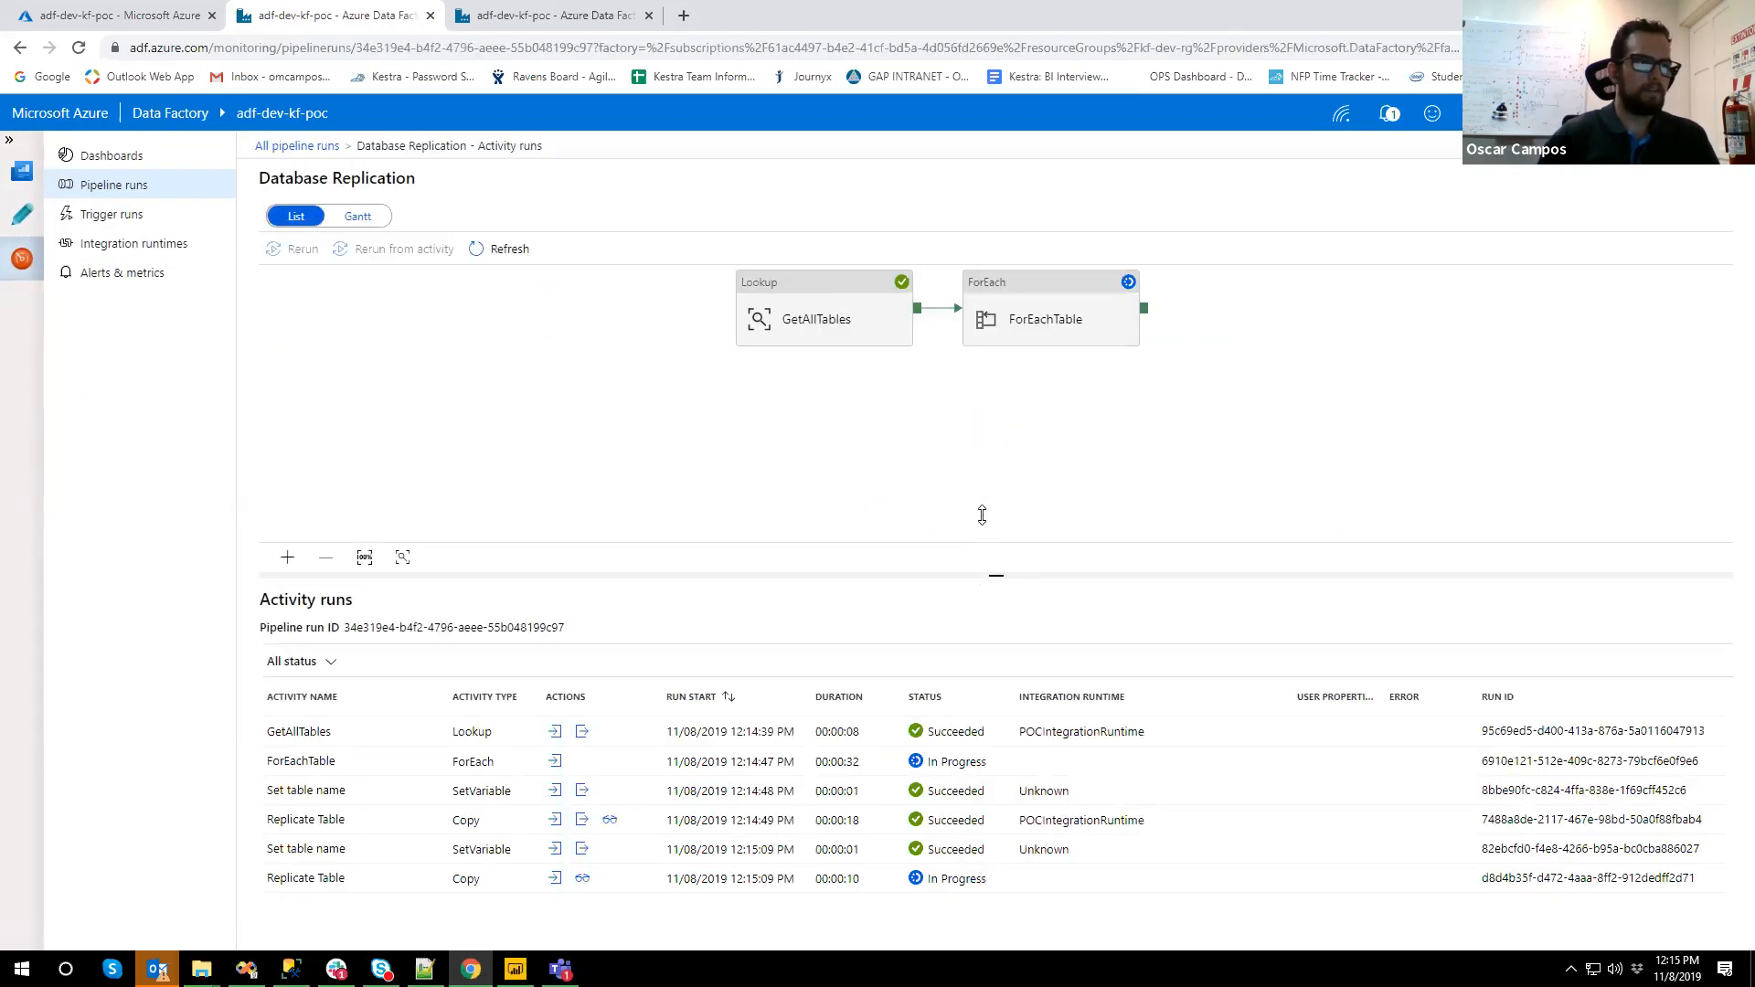
drag(981, 515, 980, 477)
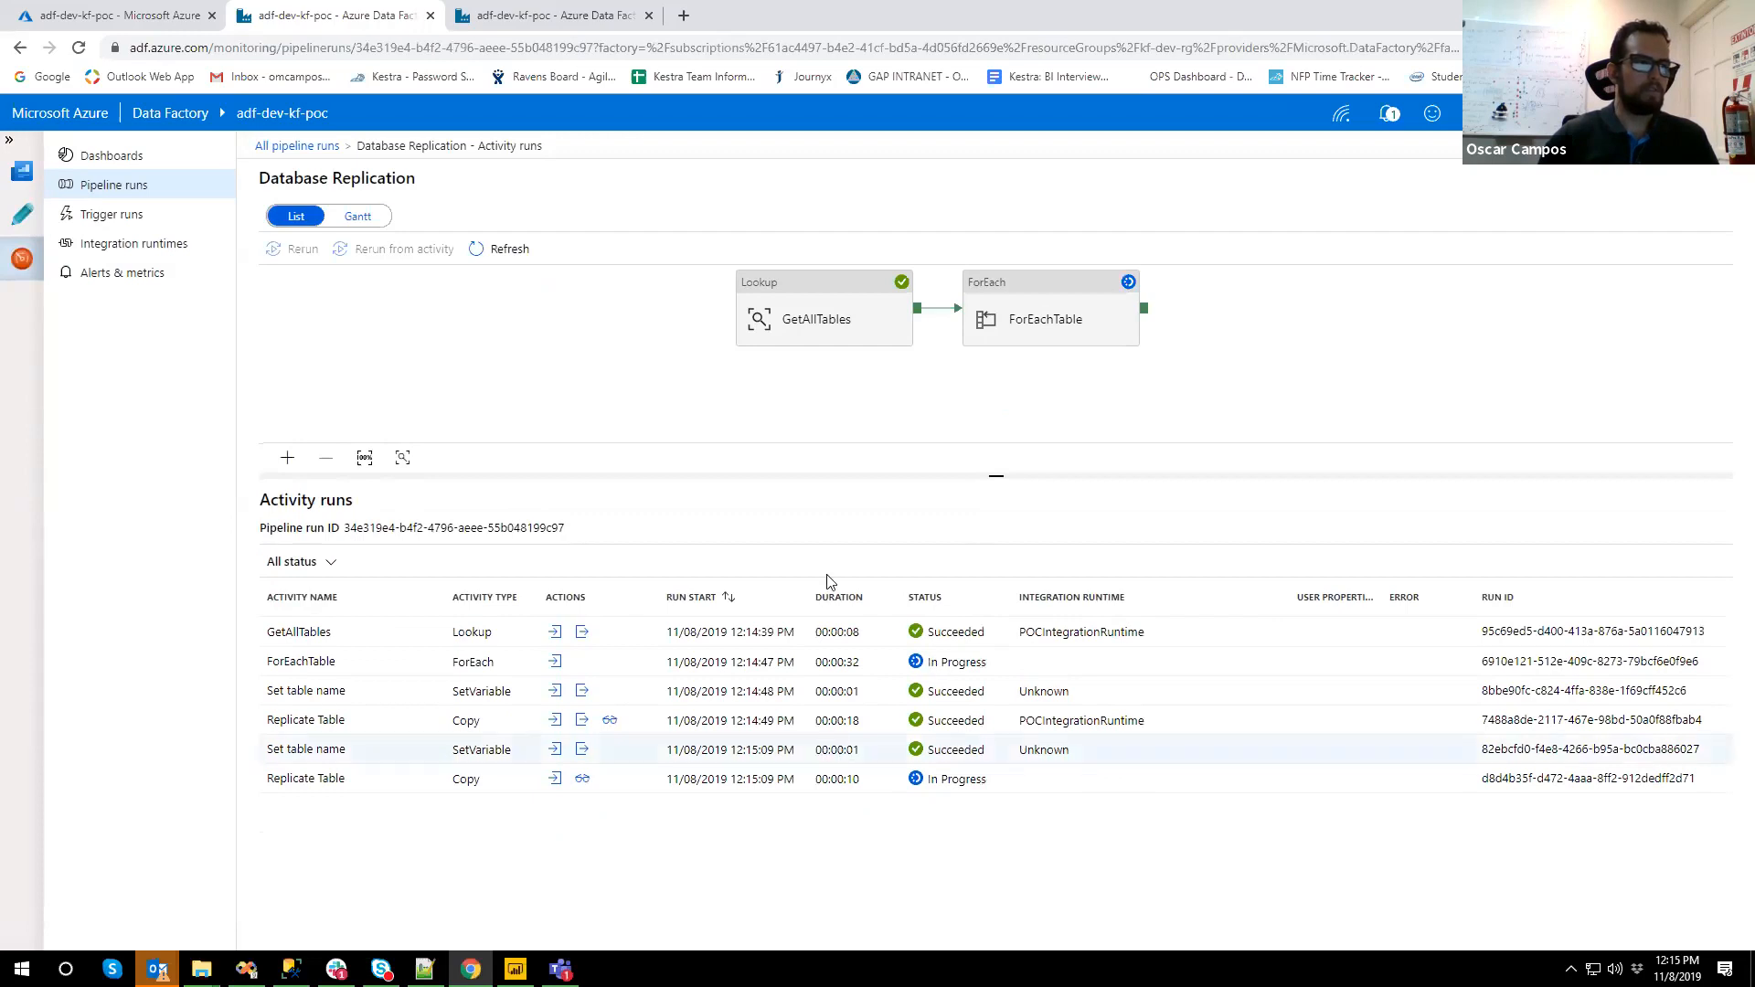
drag(849, 397, 838, 405)
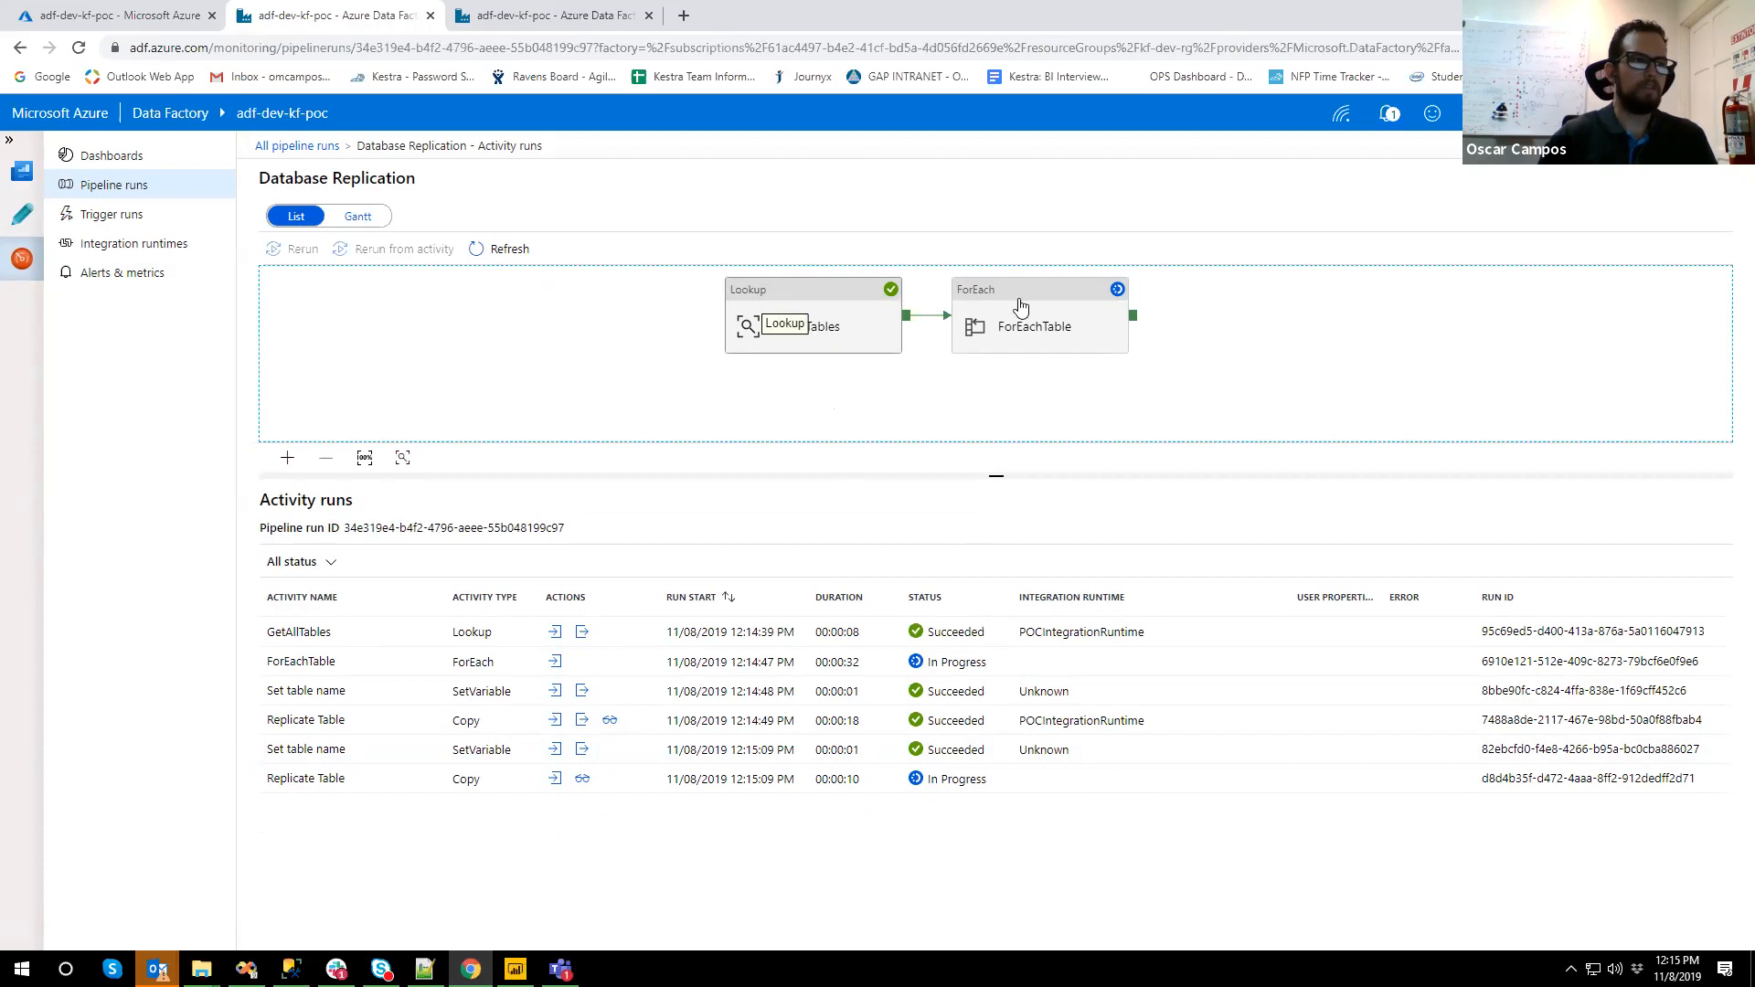
- Refresh the activity runs, then show the GetAllTables input enlarged, highlight its source type, query and dataset parameters, and close it
click(485, 254)
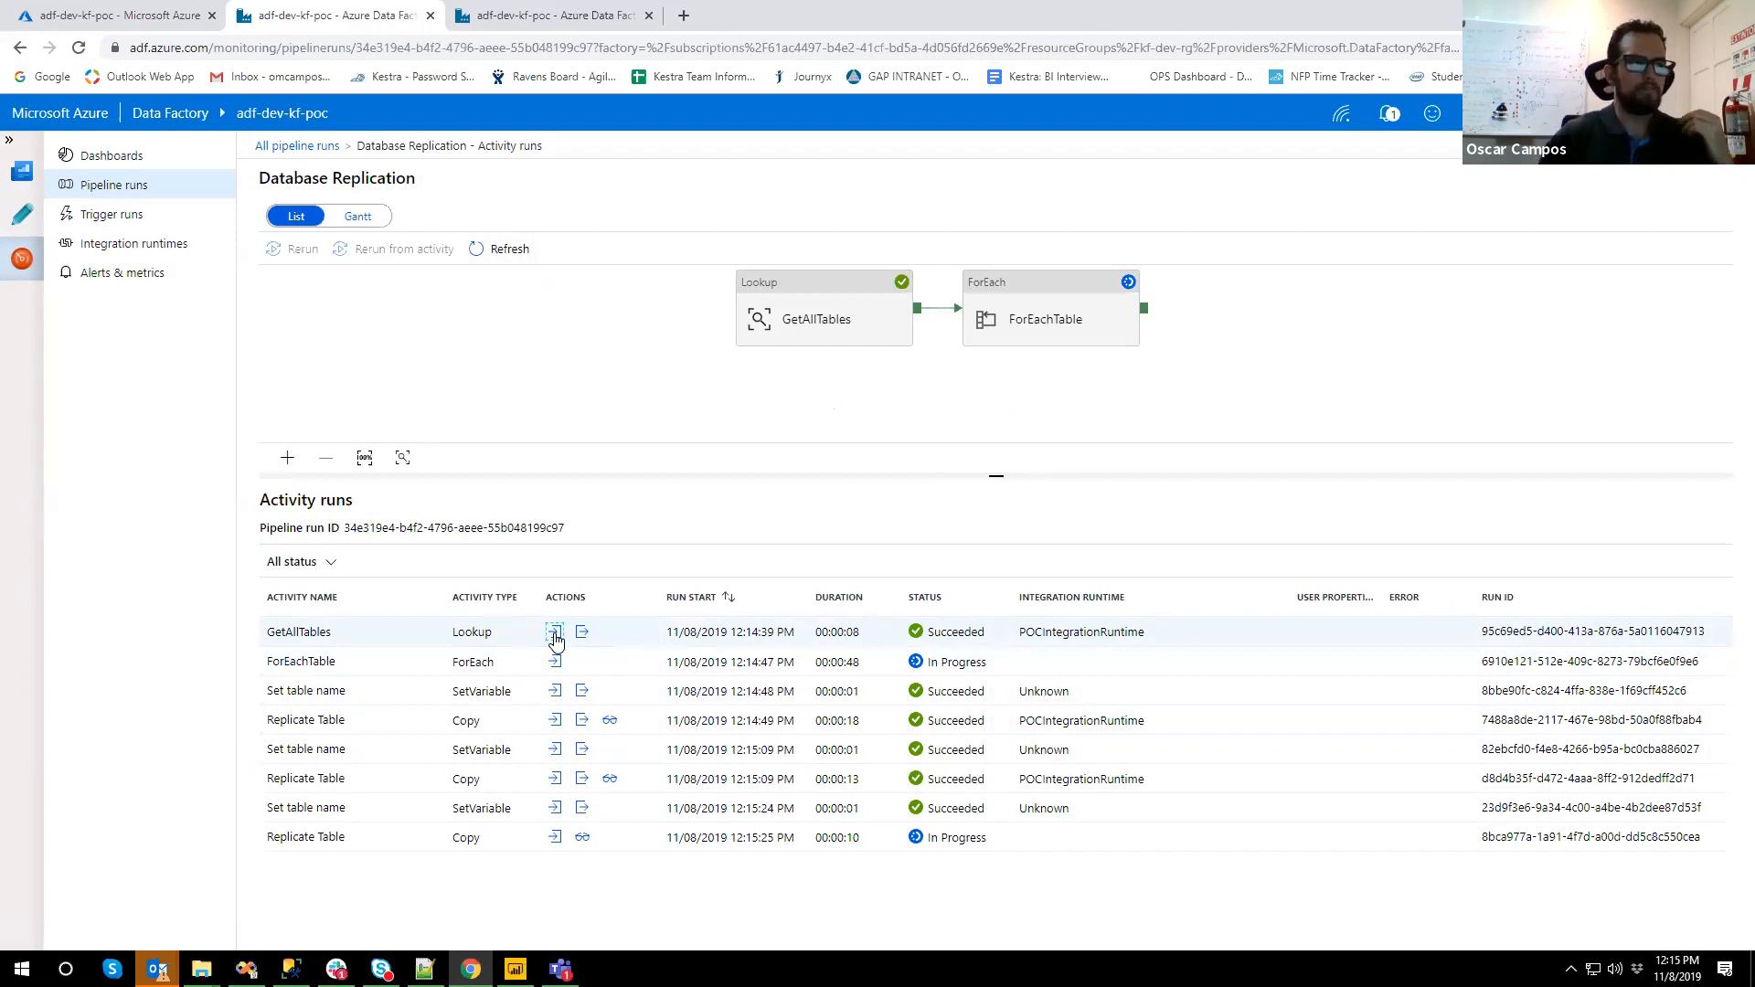
click(555, 634)
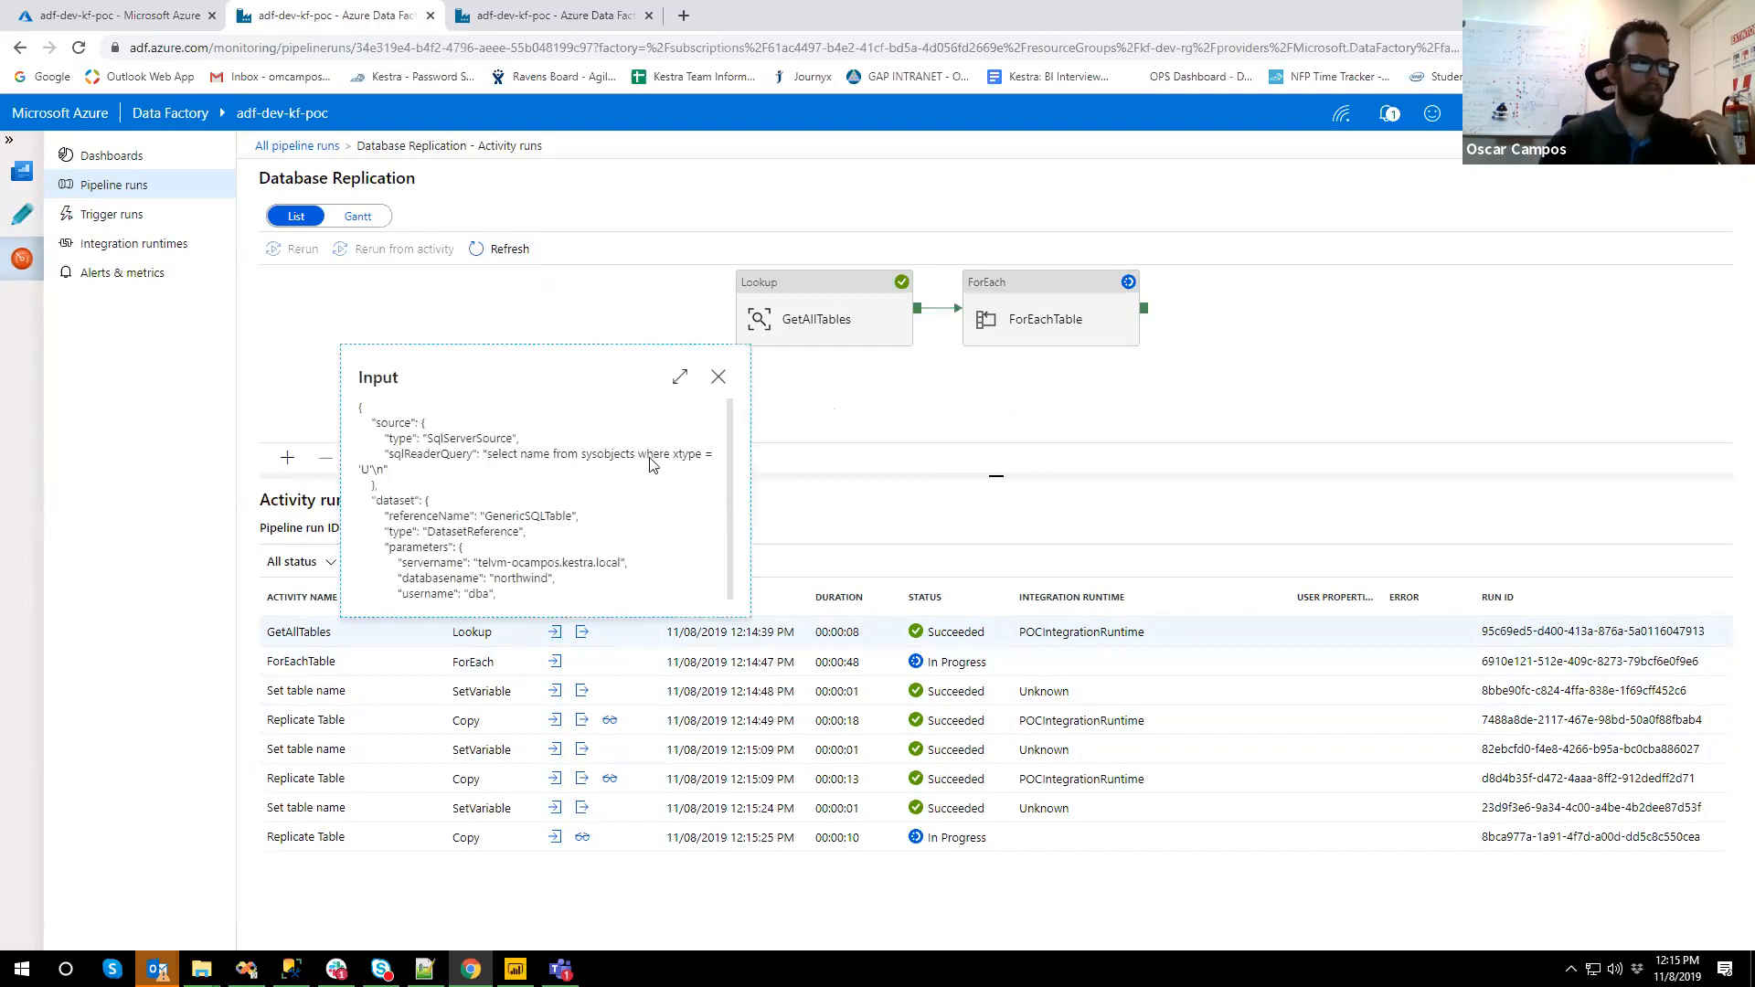
click(677, 379)
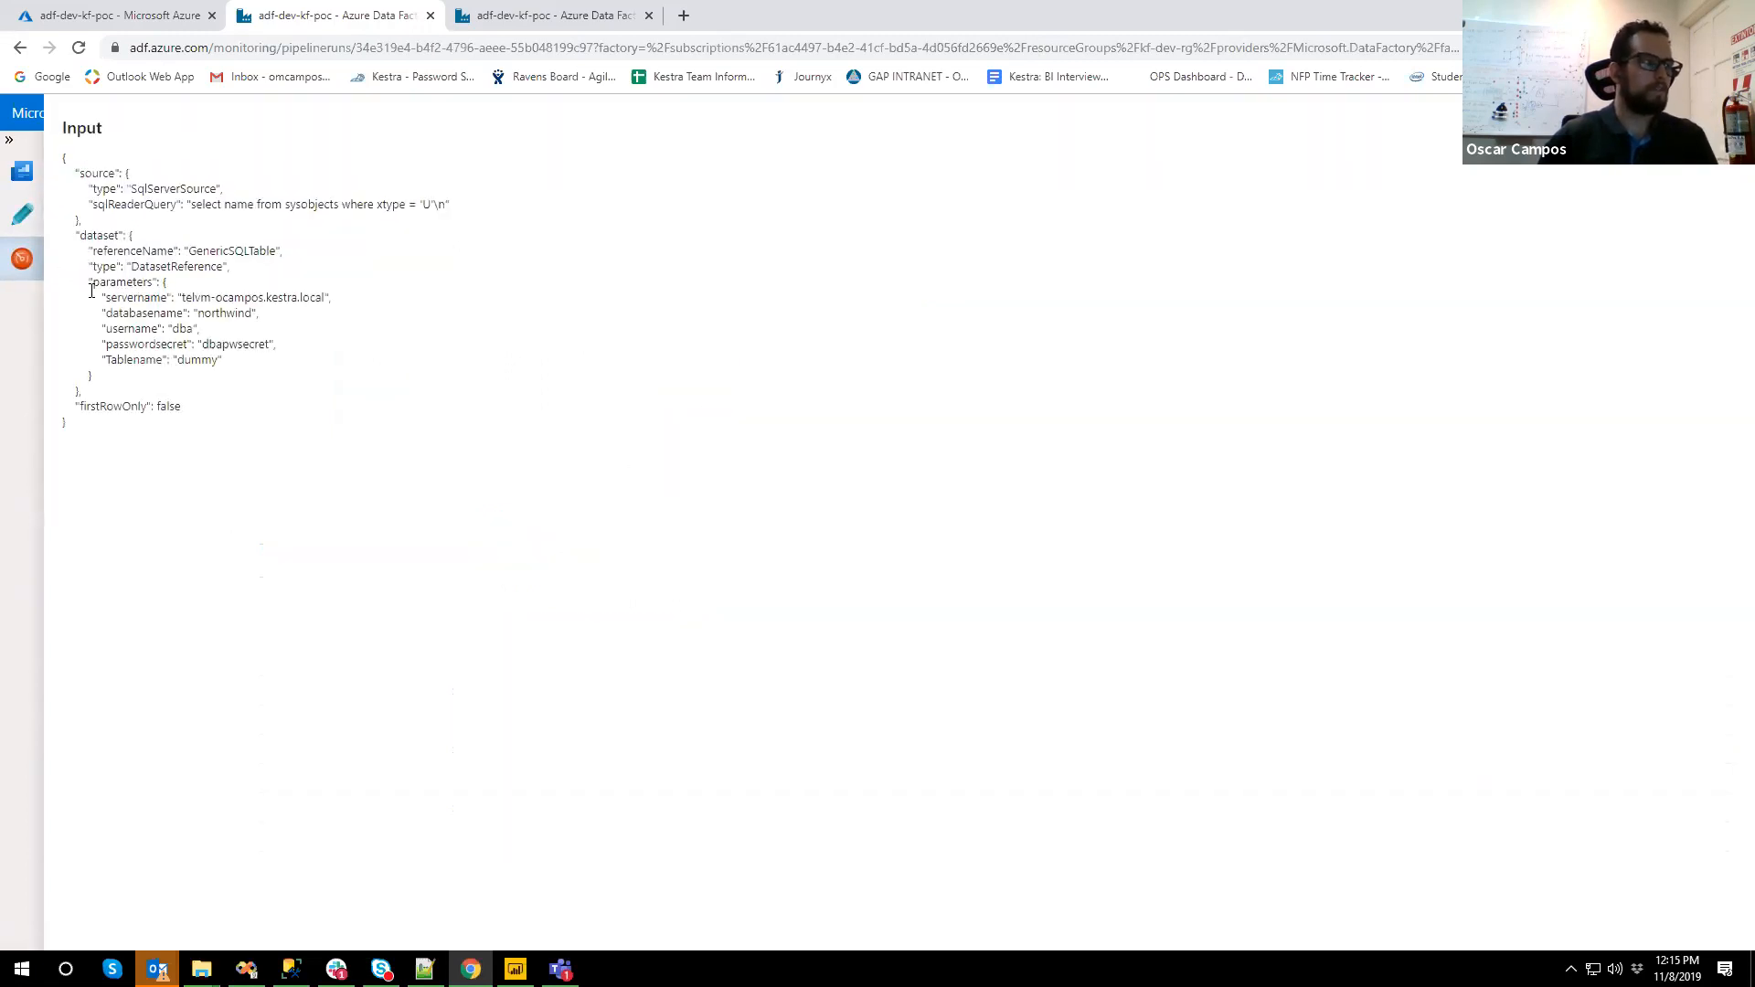
drag(62, 161, 182, 458)
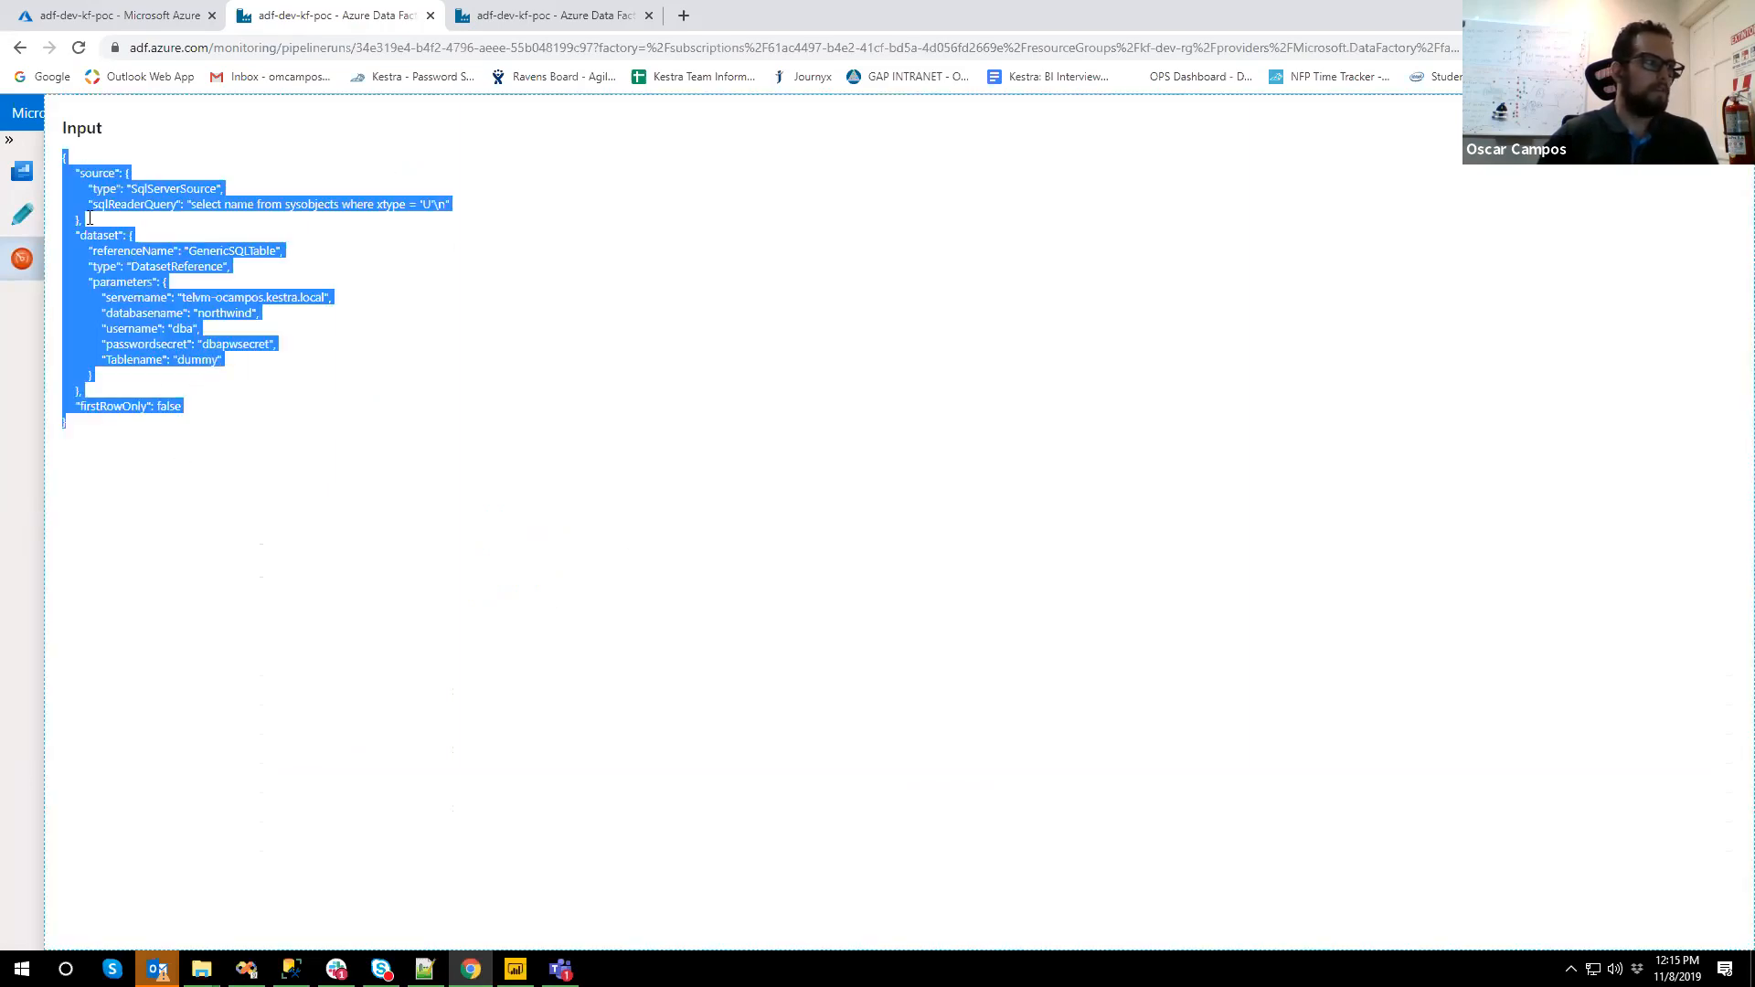
click(93, 197)
drag(89, 189, 224, 195)
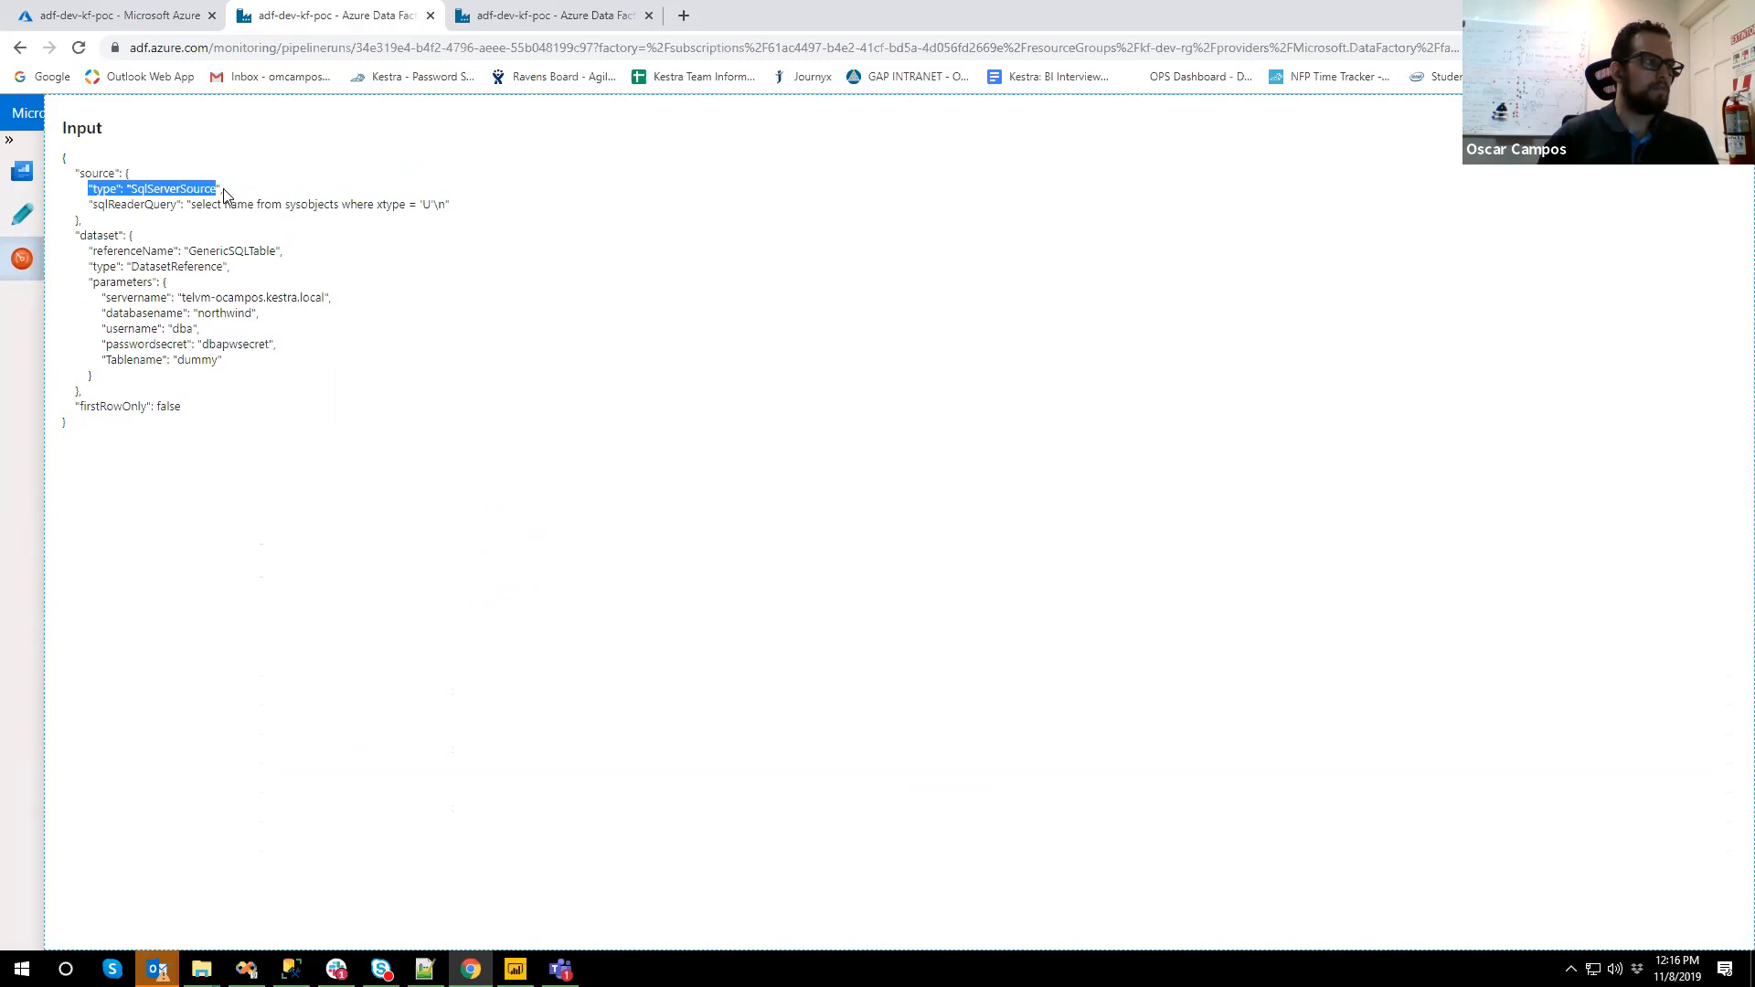
click(102, 190)
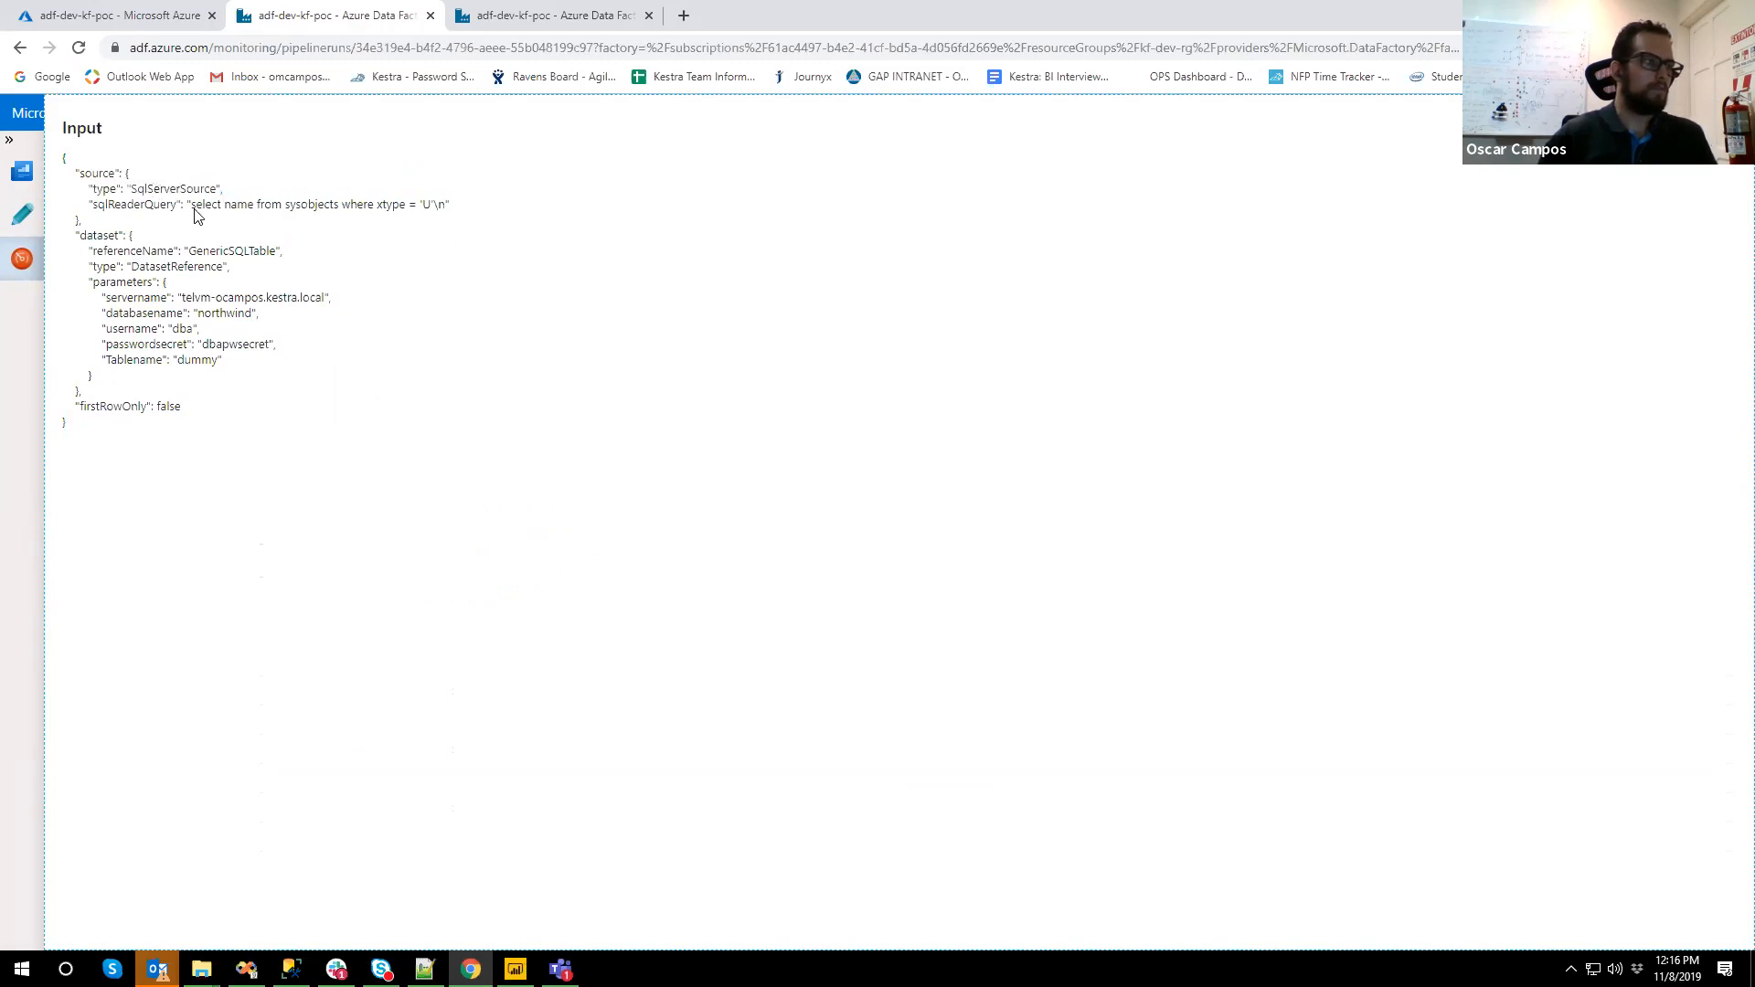
drag(100, 203, 437, 199)
drag(204, 314, 191, 313)
drag(89, 252, 92, 377)
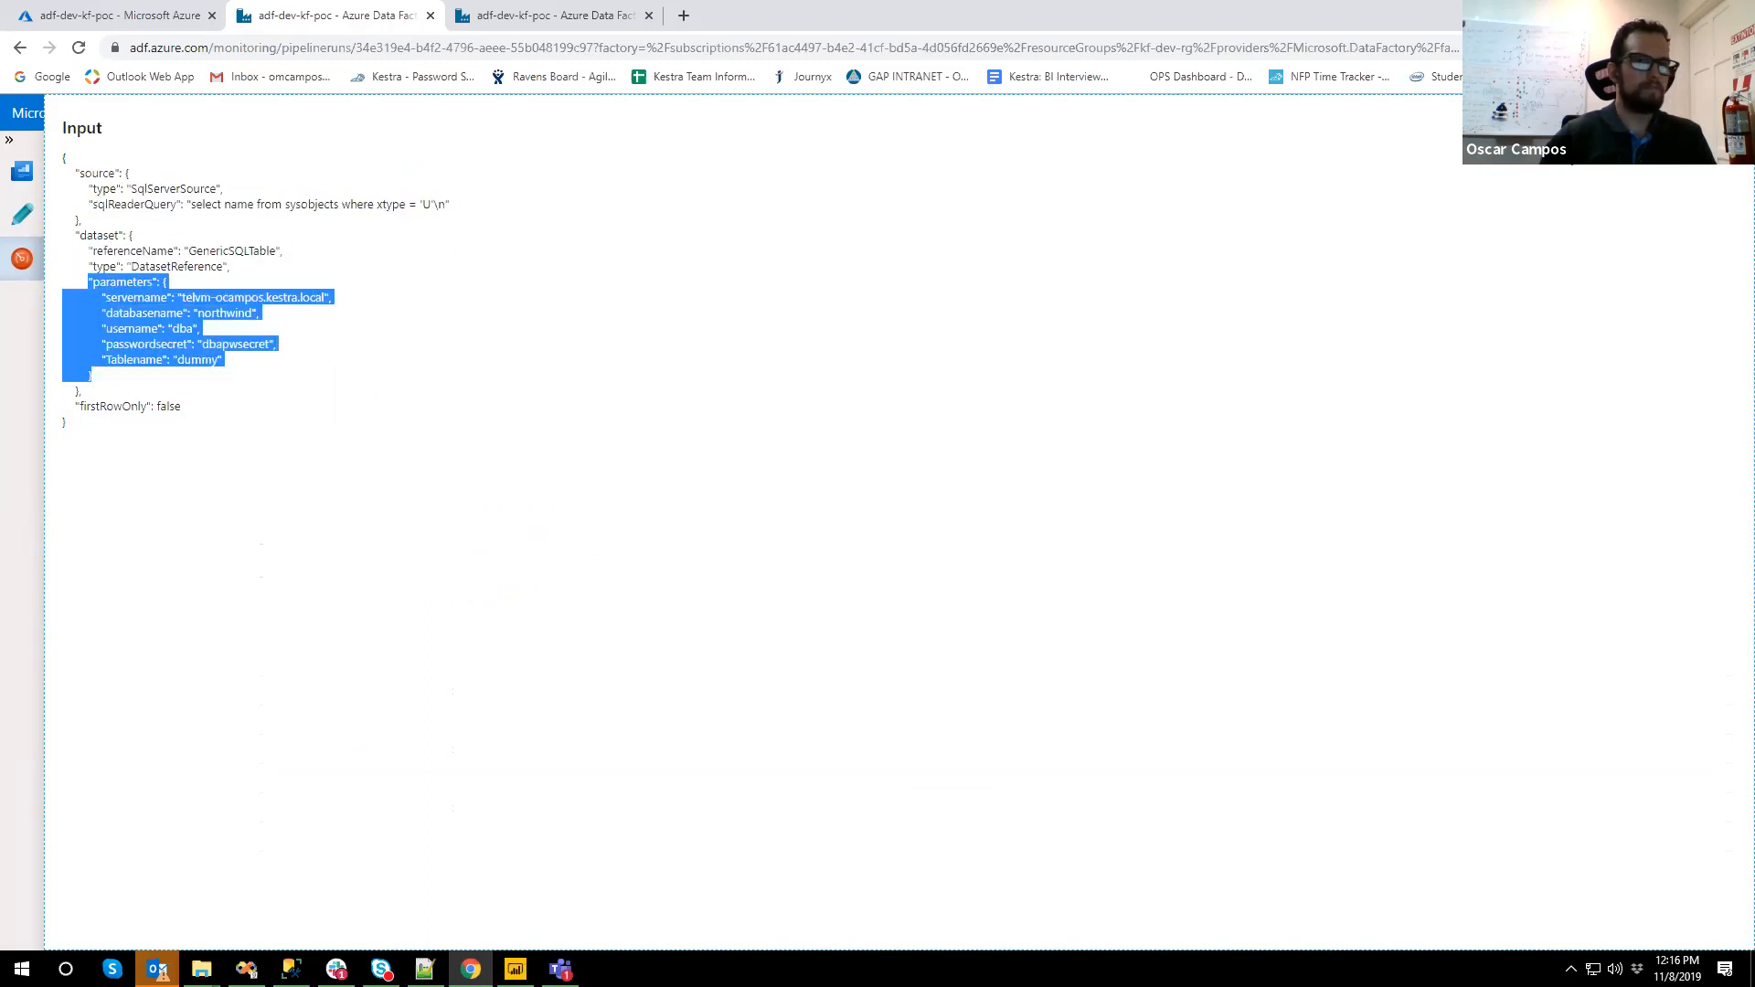
click(1724, 128)
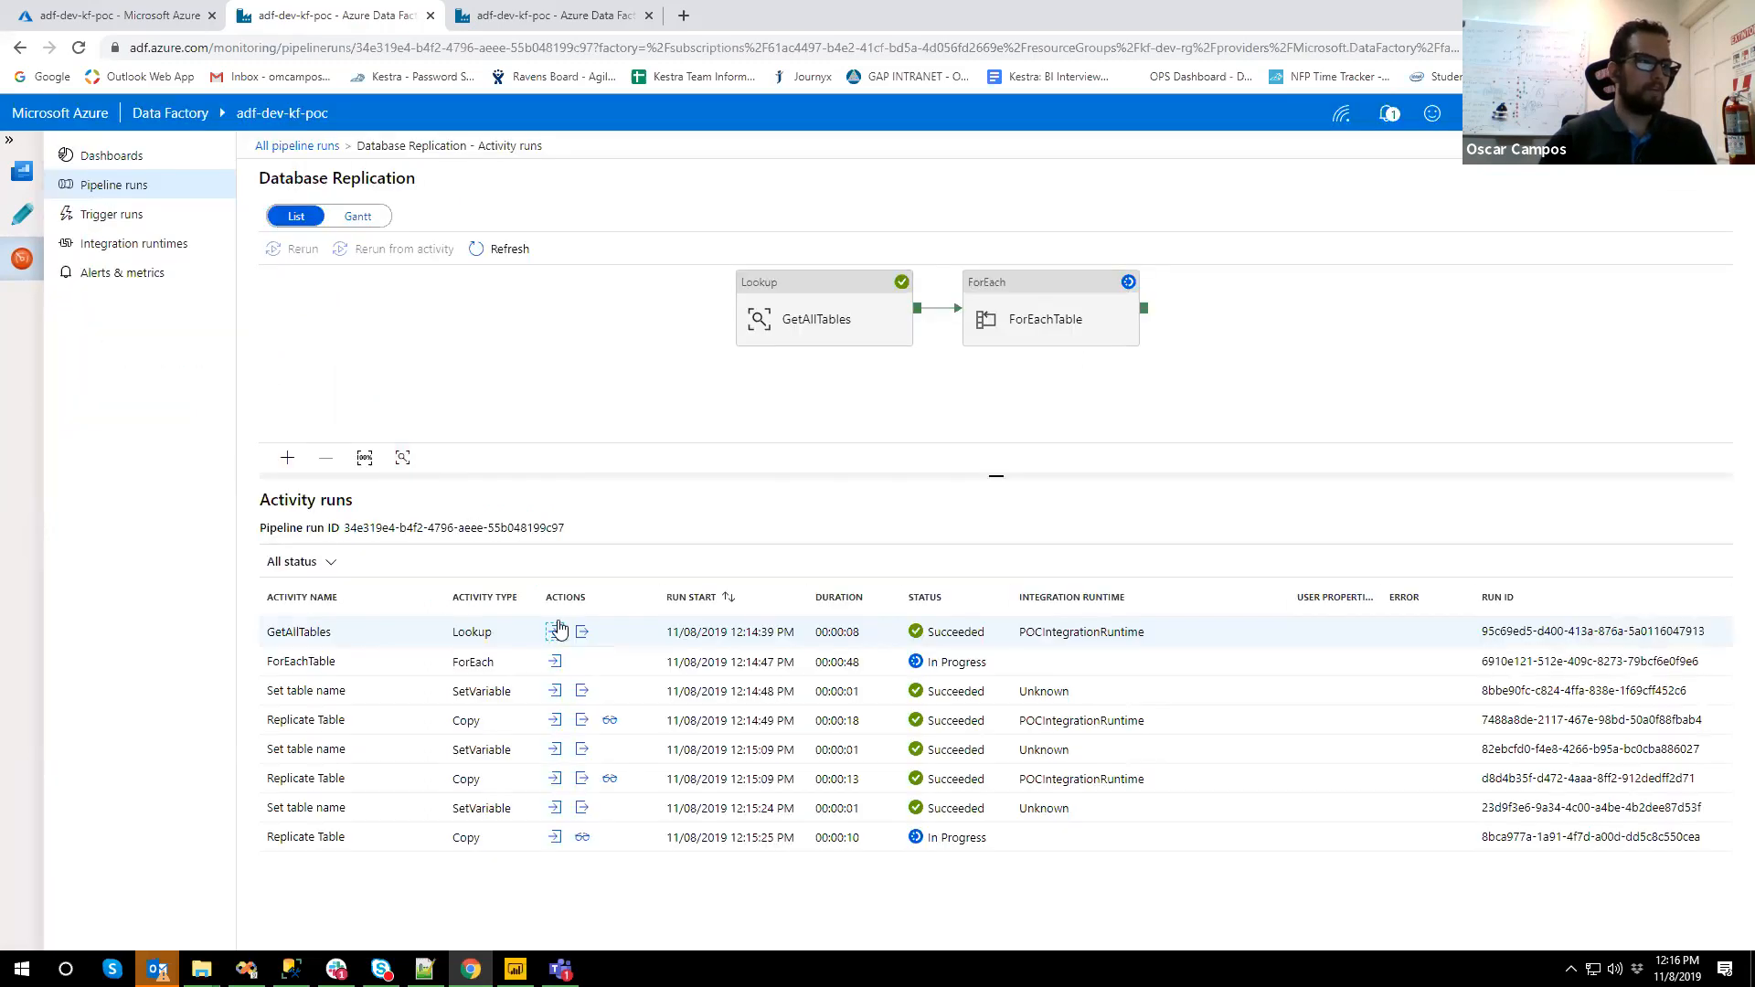
- Show the GetAllTables lookup's output in the expanded view, highlight the list of table names, and close it
click(582, 631)
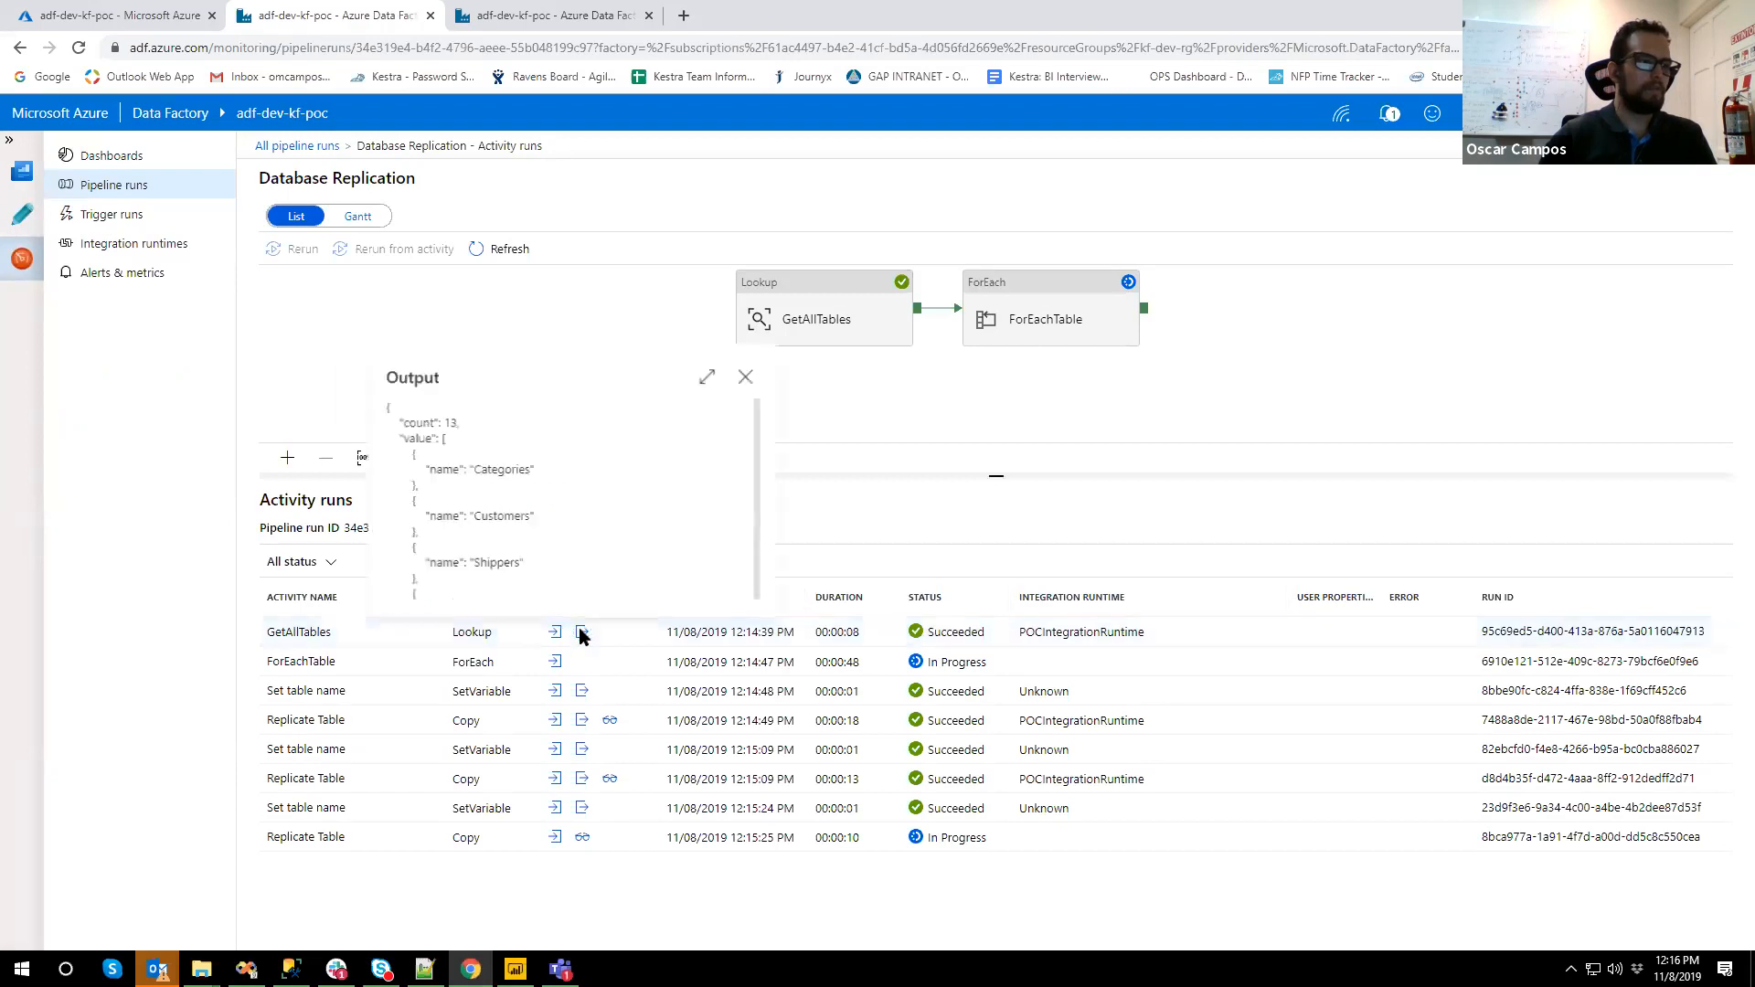
click(711, 379)
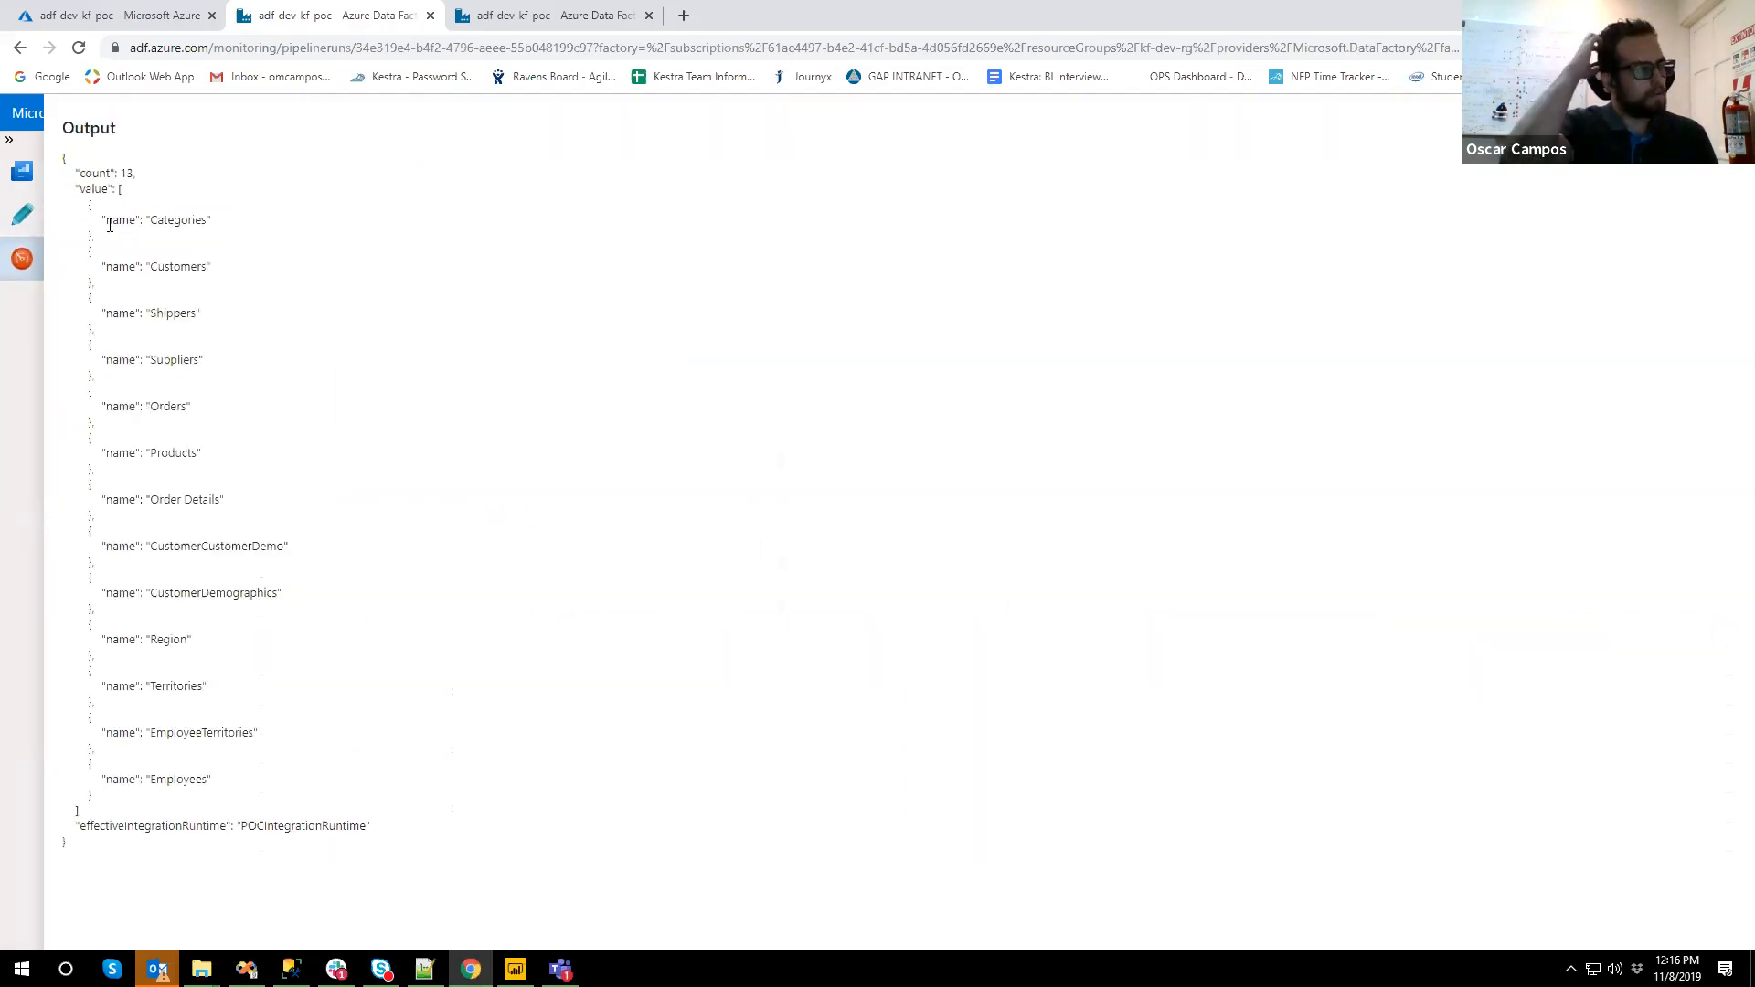
drag(106, 222, 255, 779)
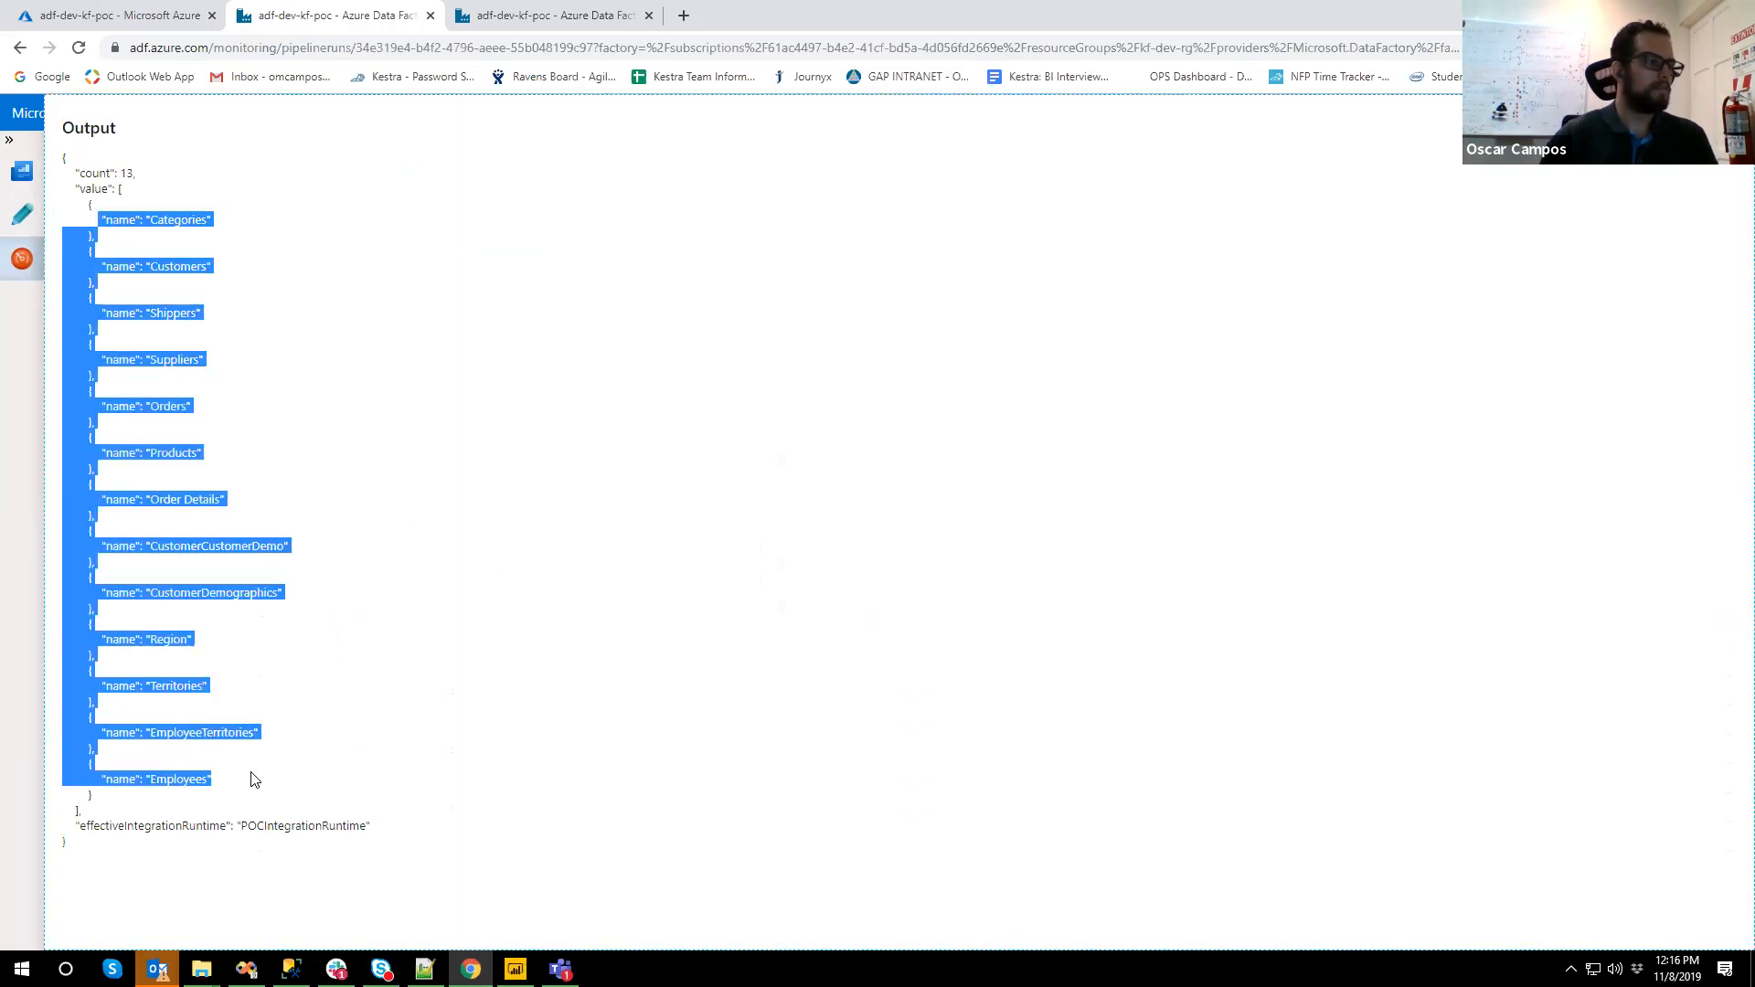
click(547, 539)
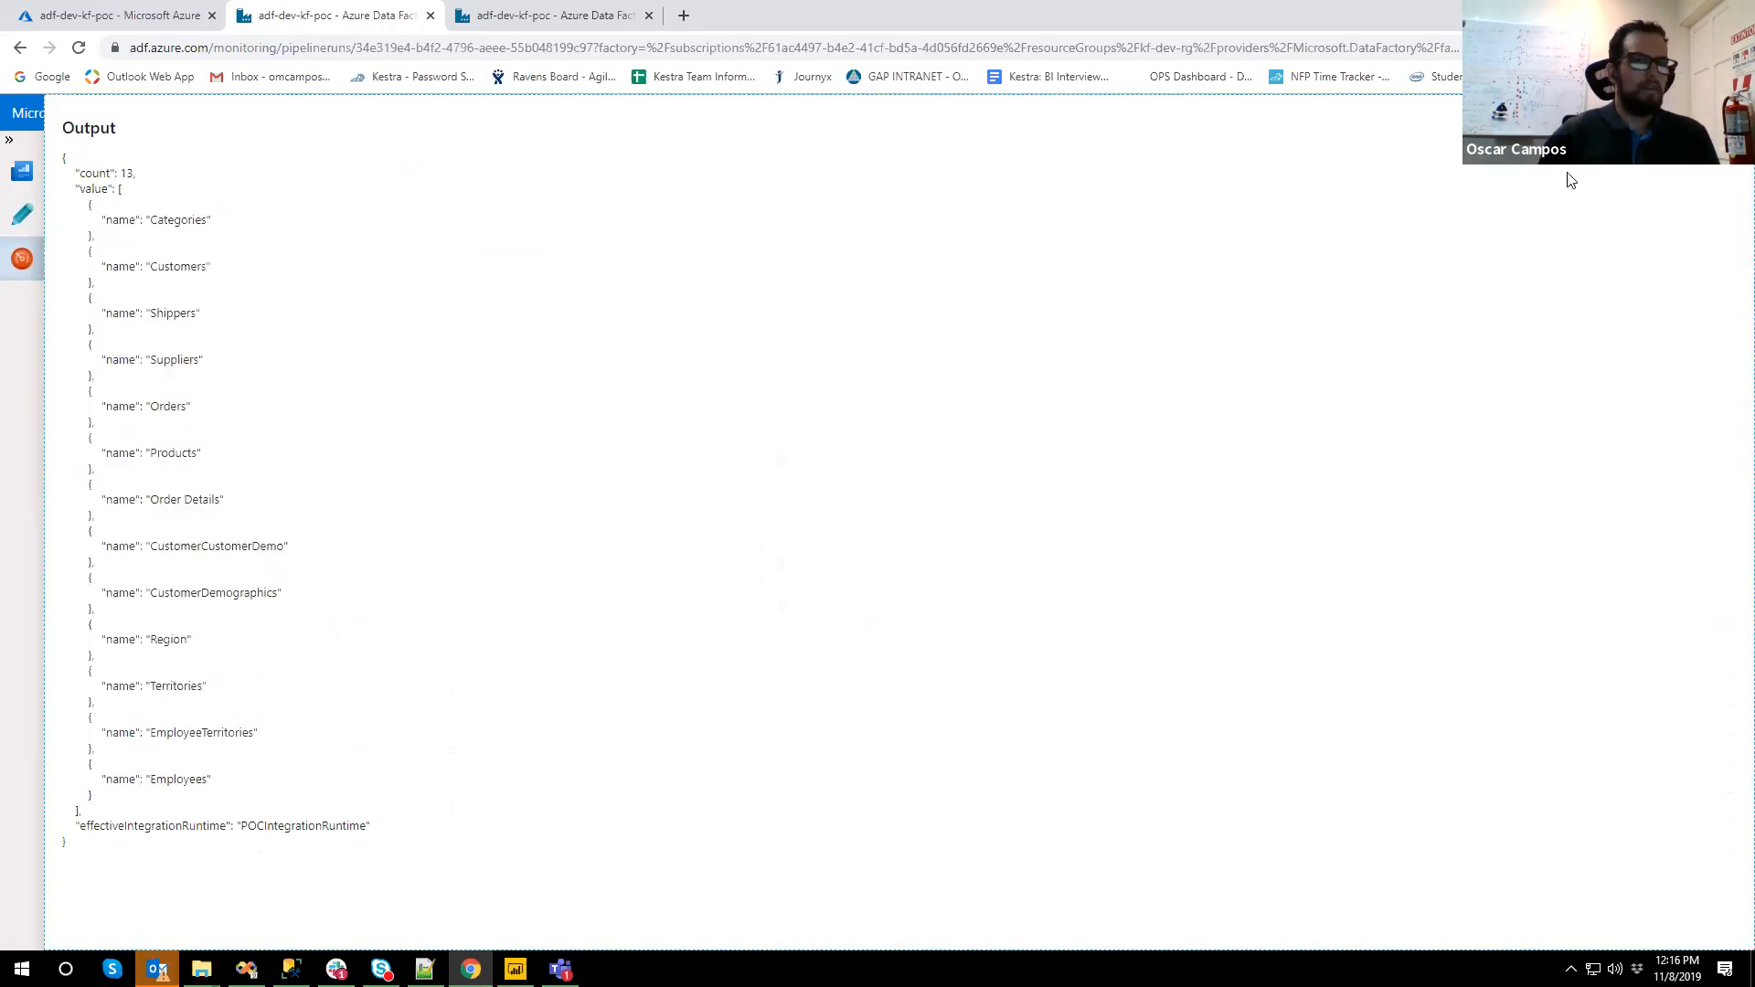
click(1723, 129)
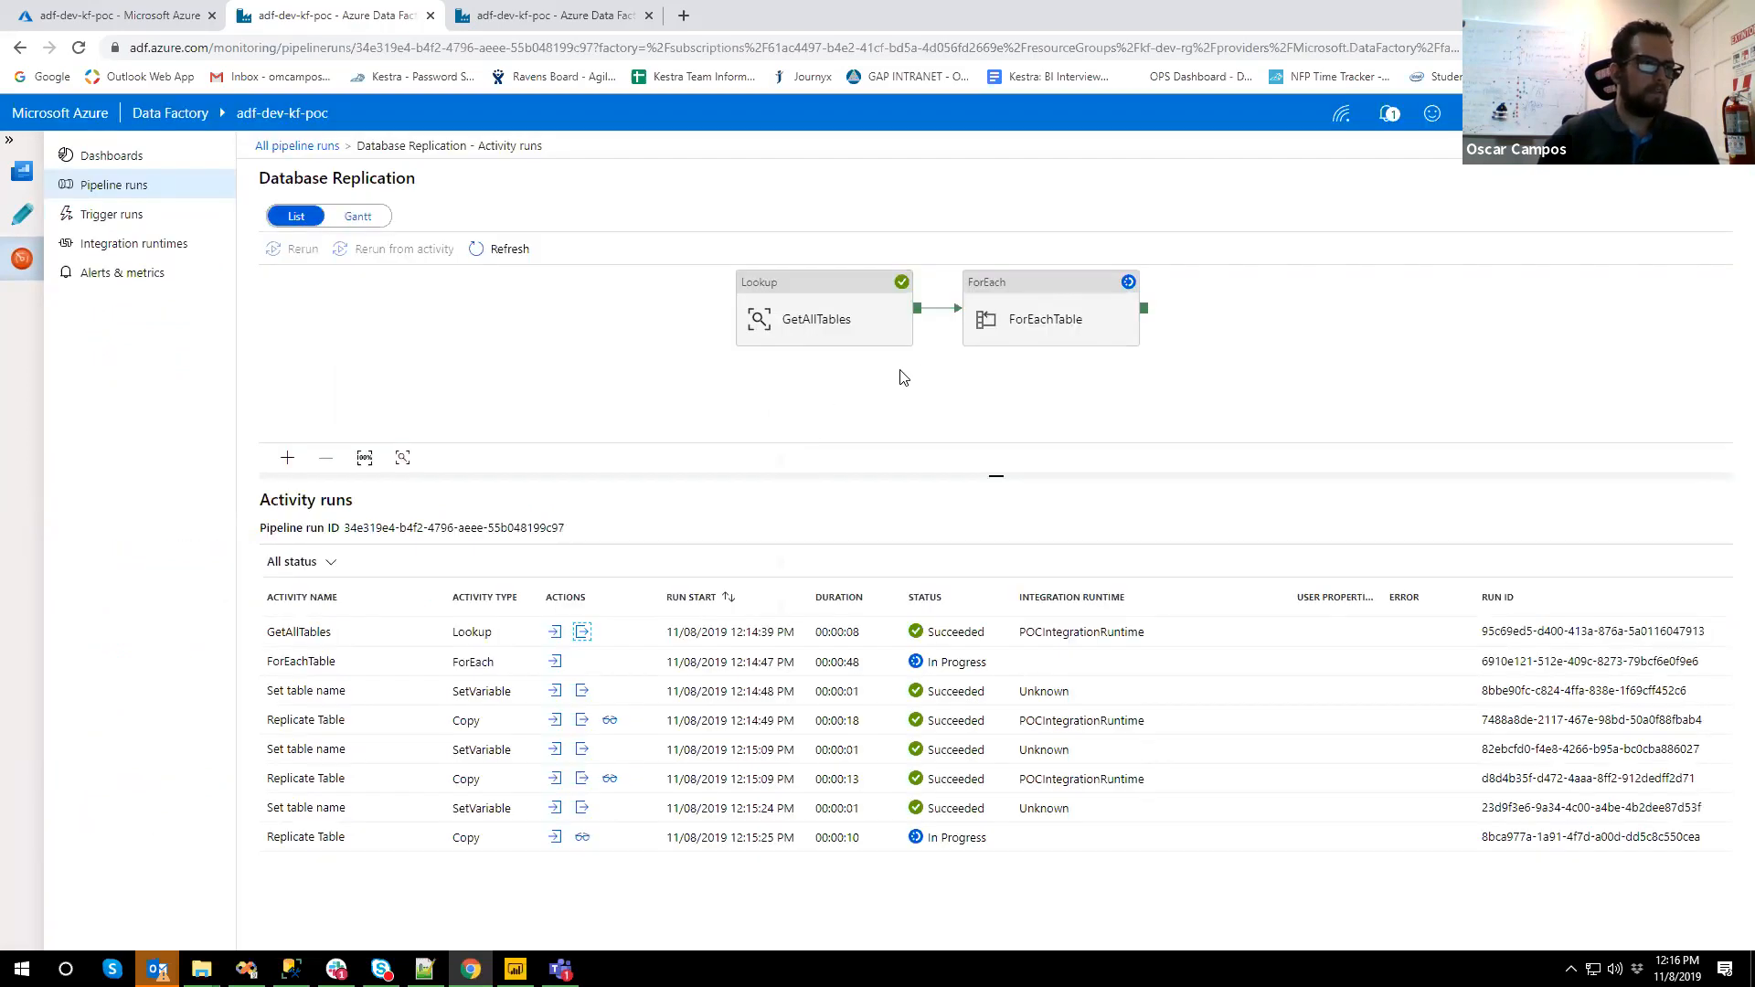
- Refresh the Database Replication activity runs and look through the updated list
click(501, 248)
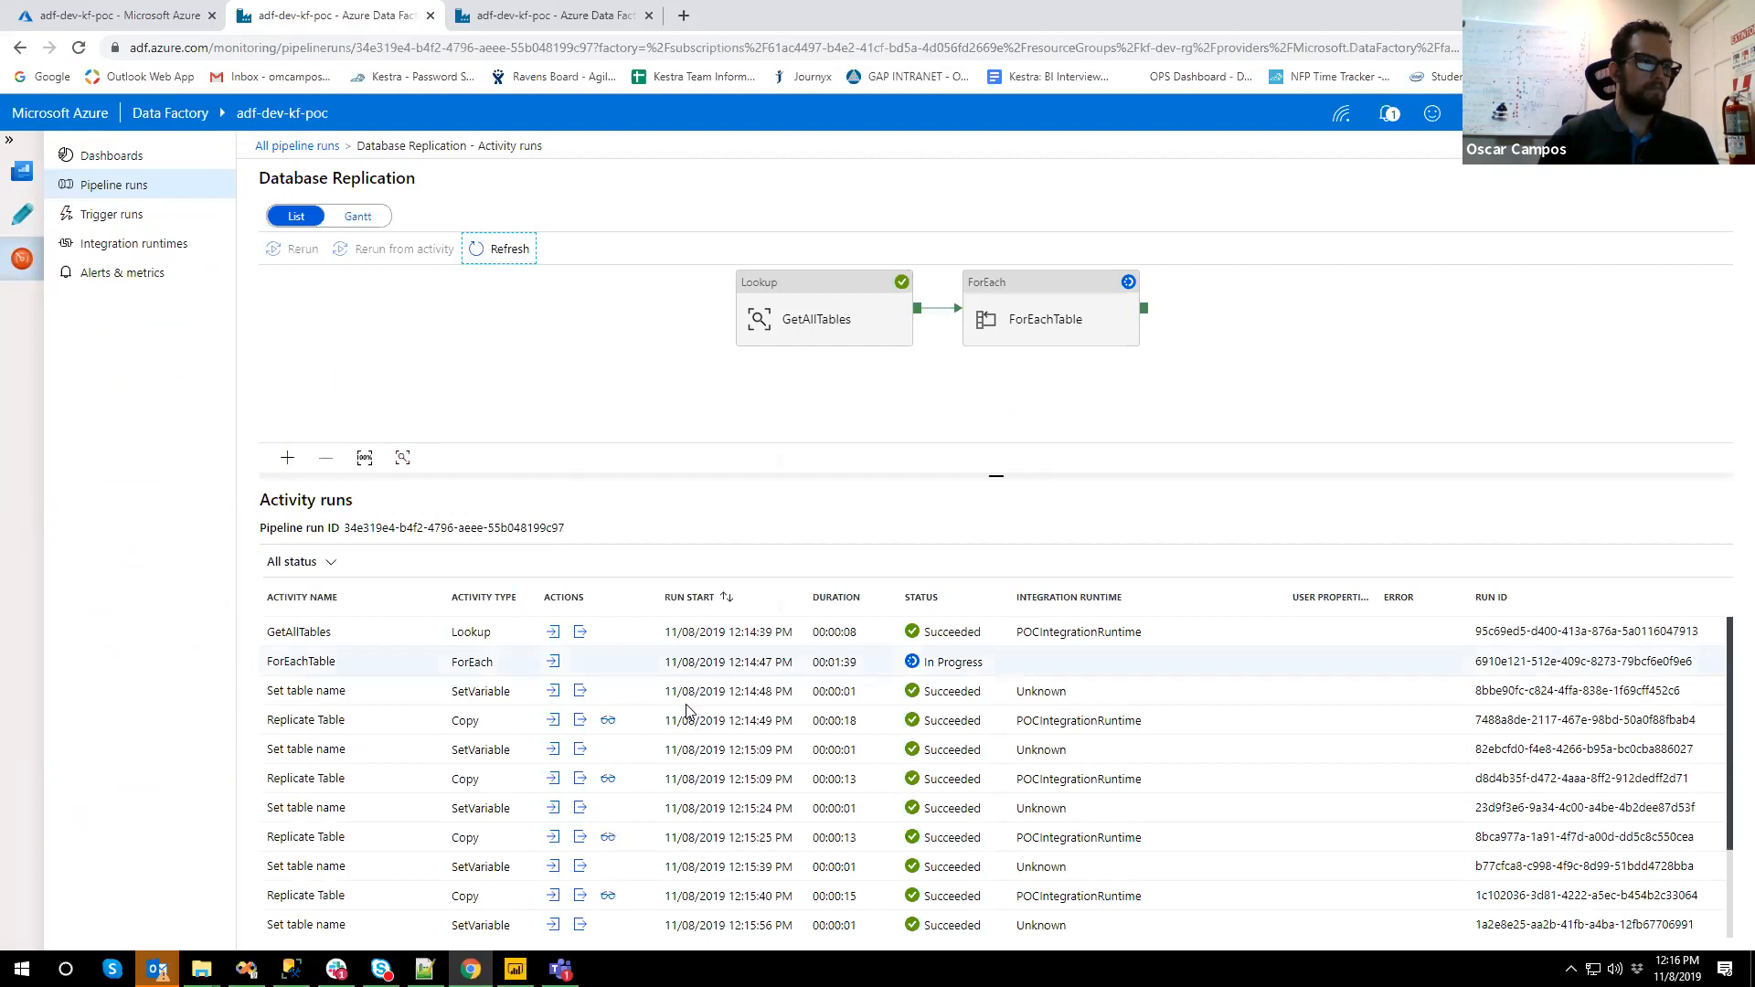
scroll(687, 711, down, 5)
scroll(611, 776, up, 5)
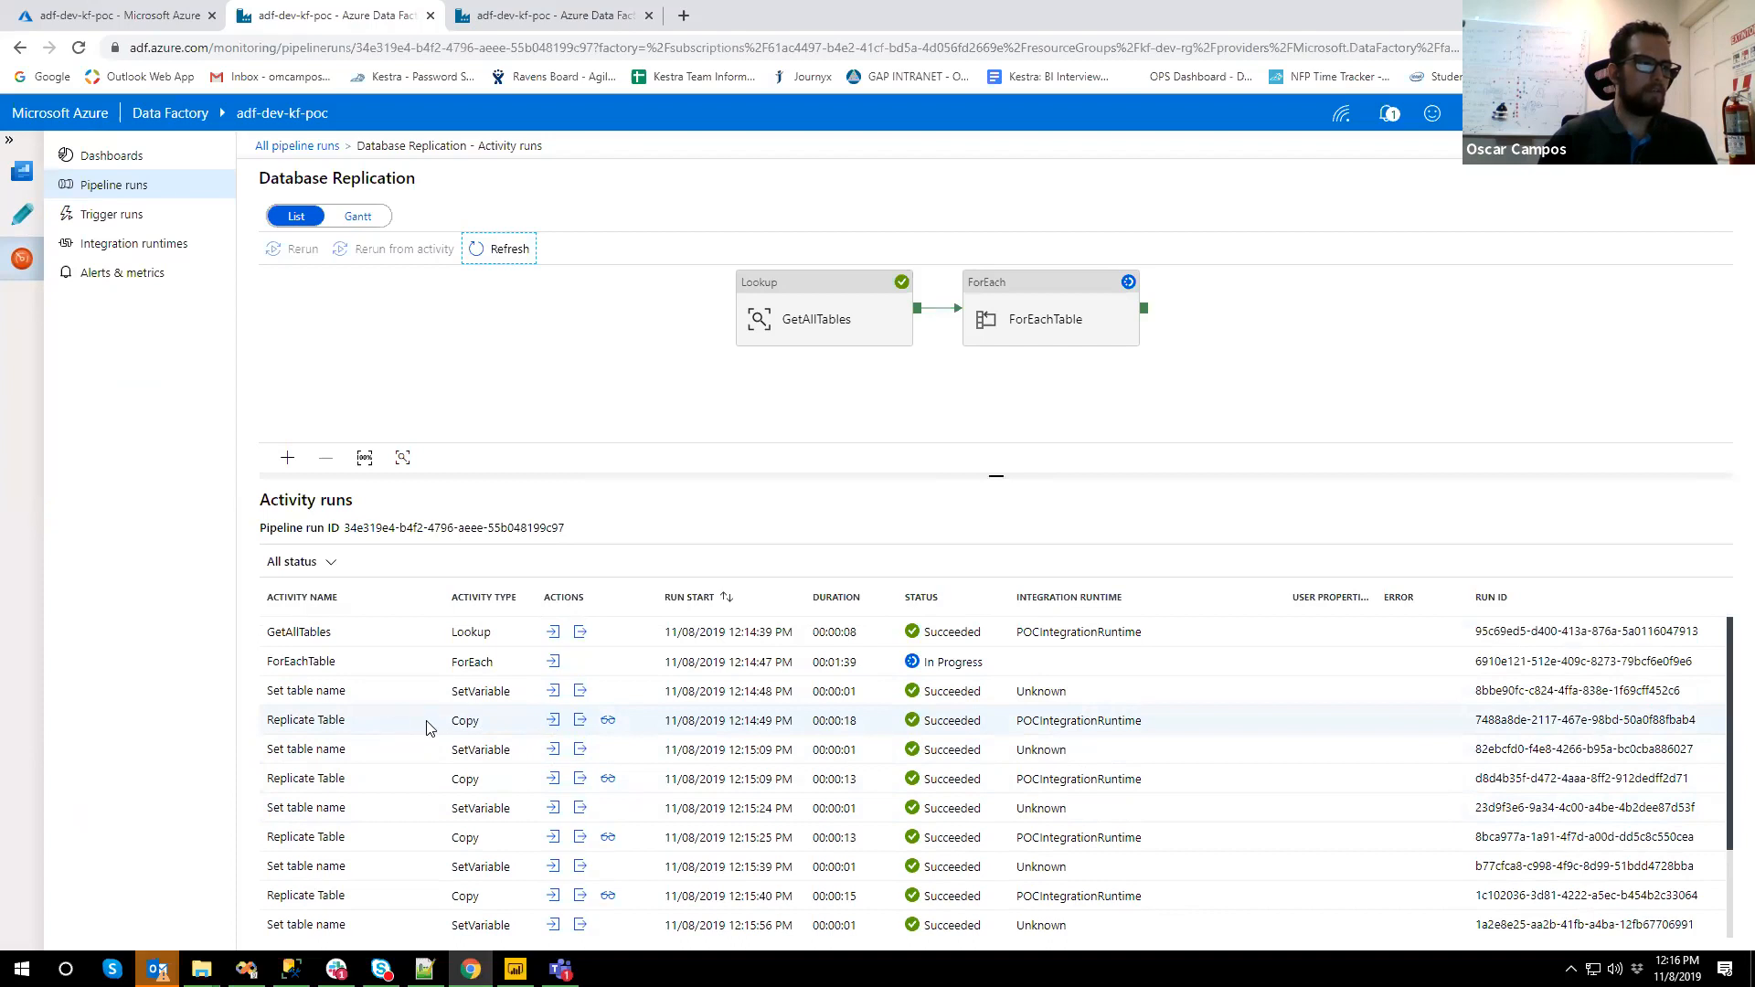
- Show the first Replicate Table activity's input, highlight the truncate command and the Categories table name in its pre-copy script, and close it
click(553, 721)
drag(560, 591, 610, 591)
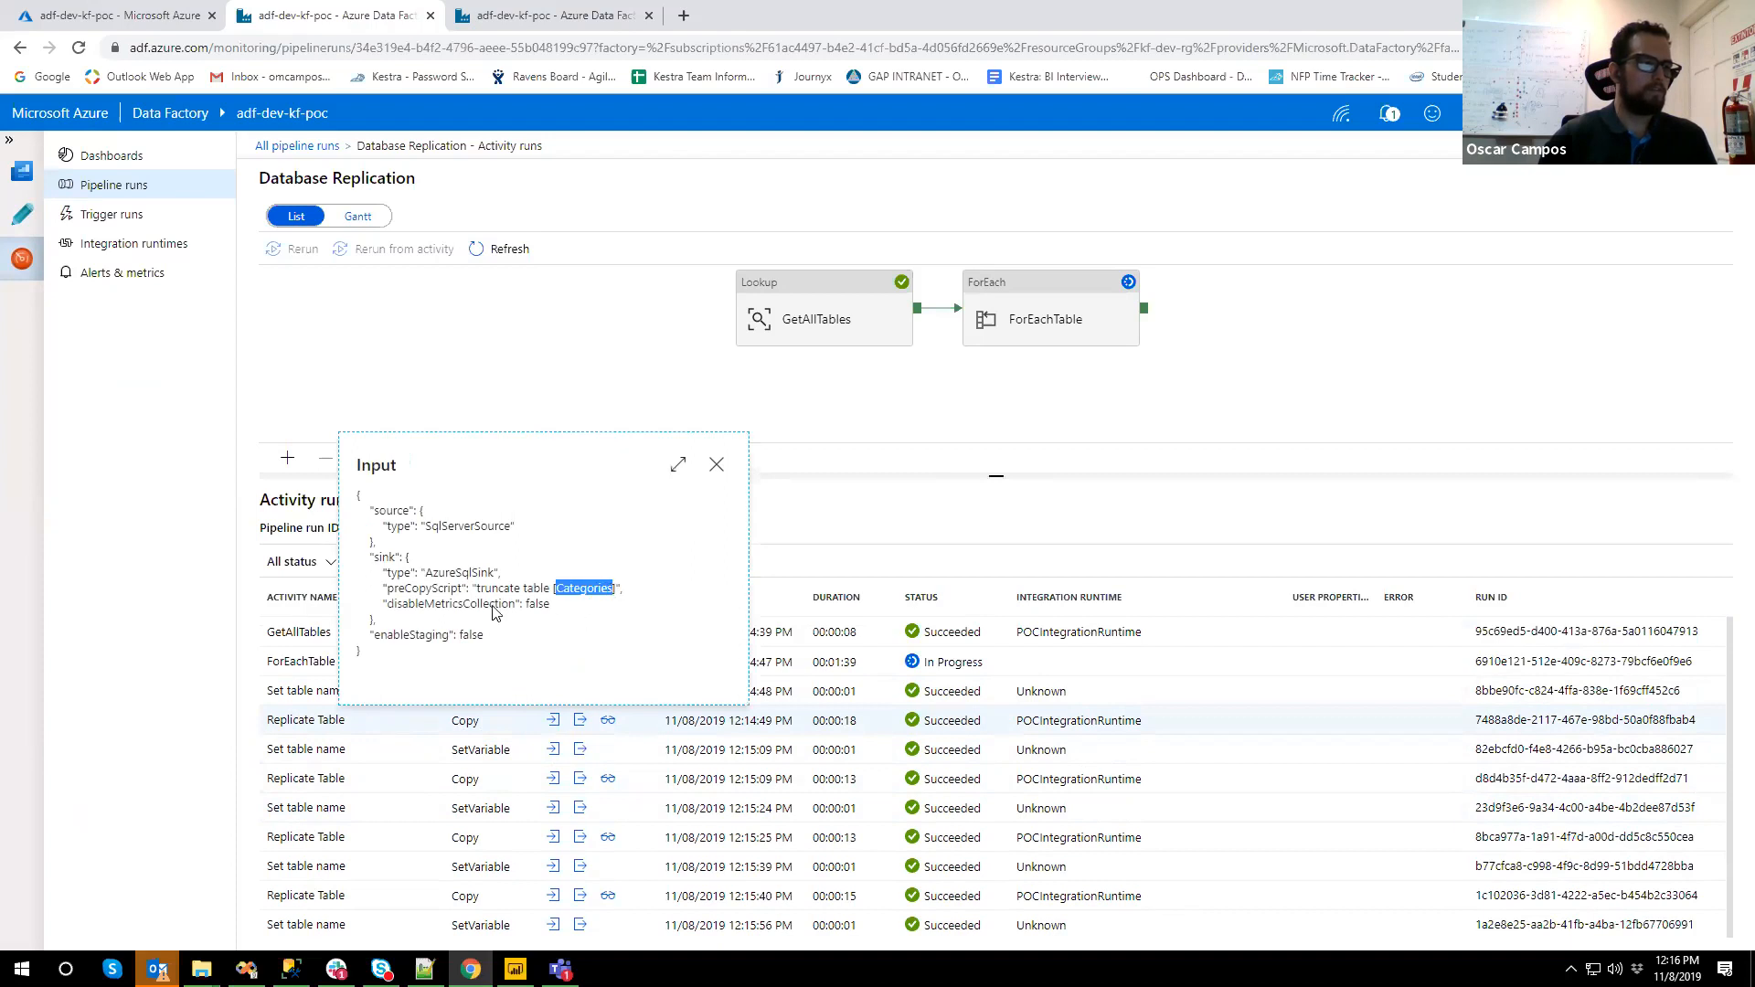
drag(479, 588, 554, 588)
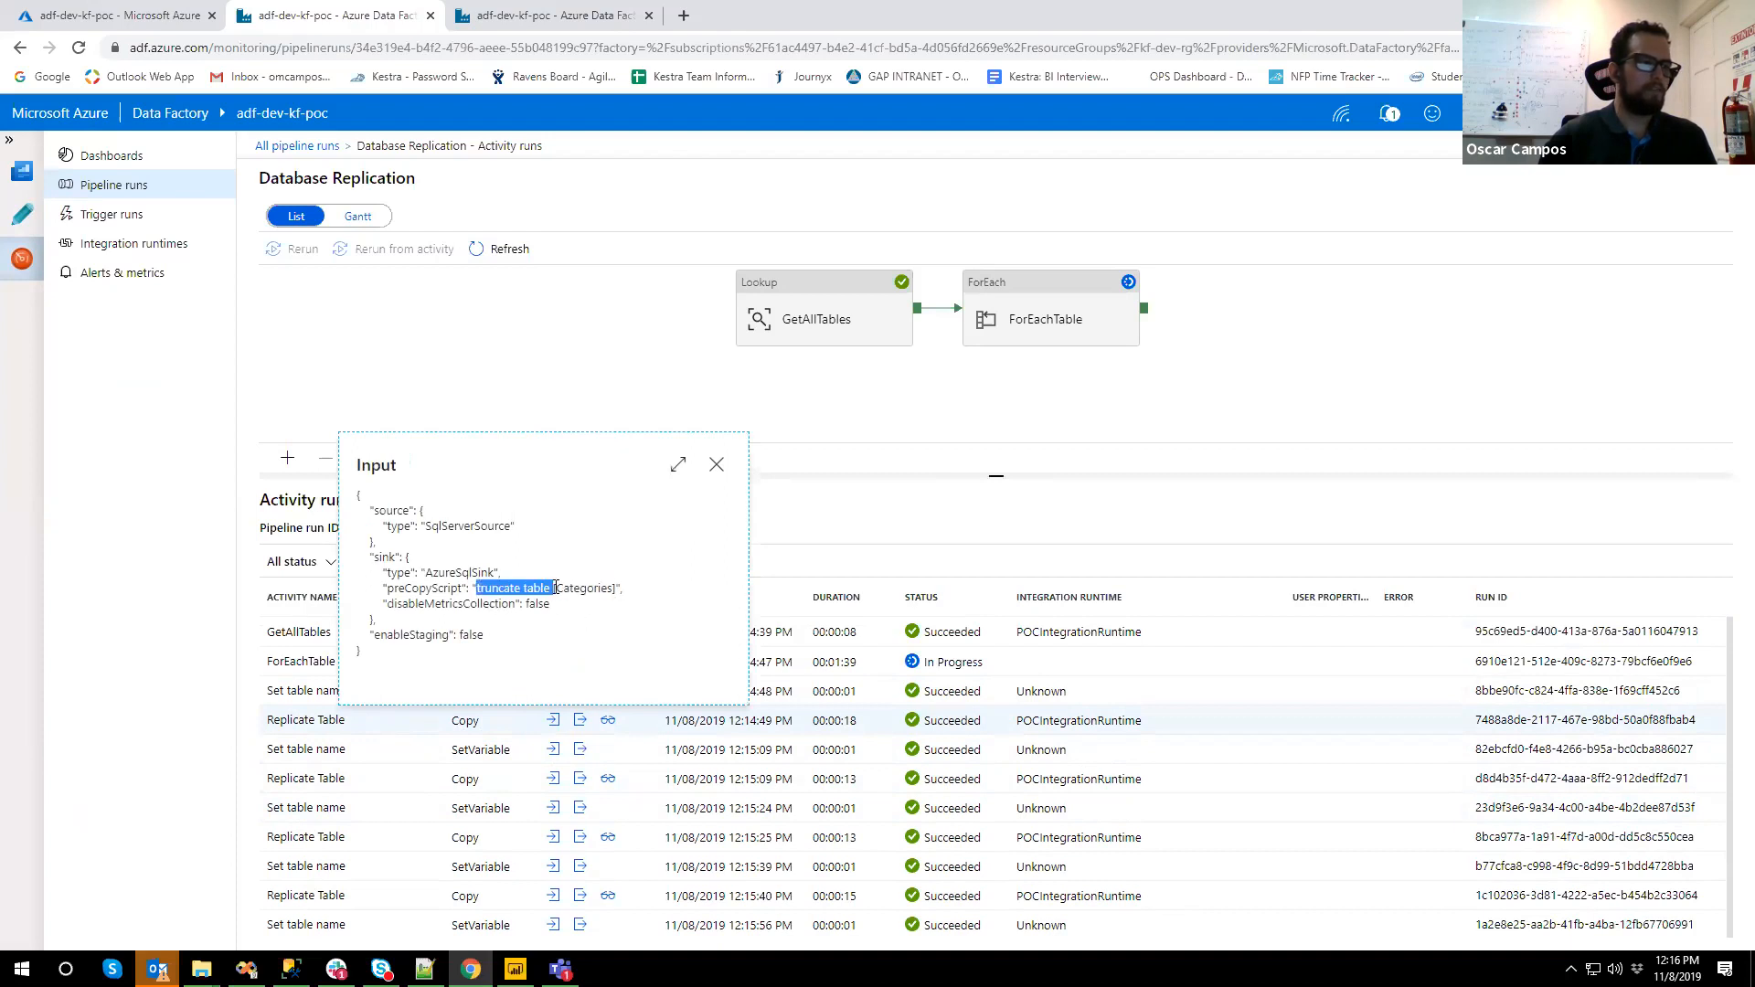
click(559, 589)
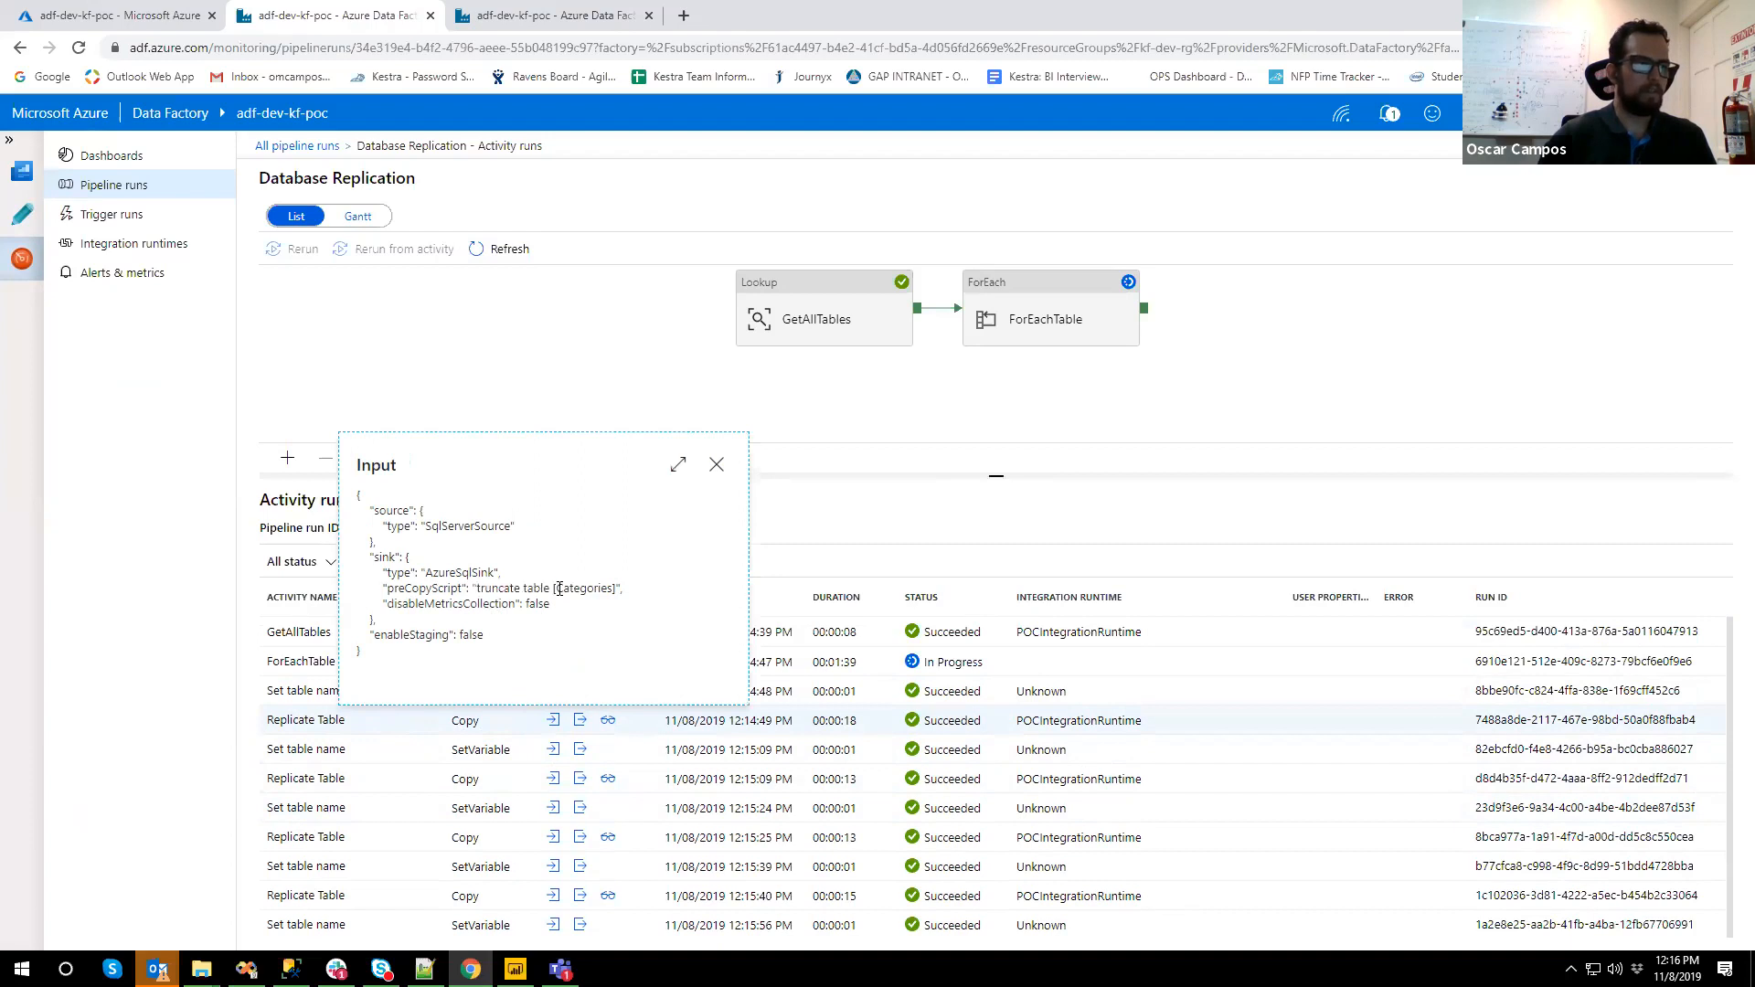
drag(598, 590, 612, 589)
drag(480, 589, 557, 591)
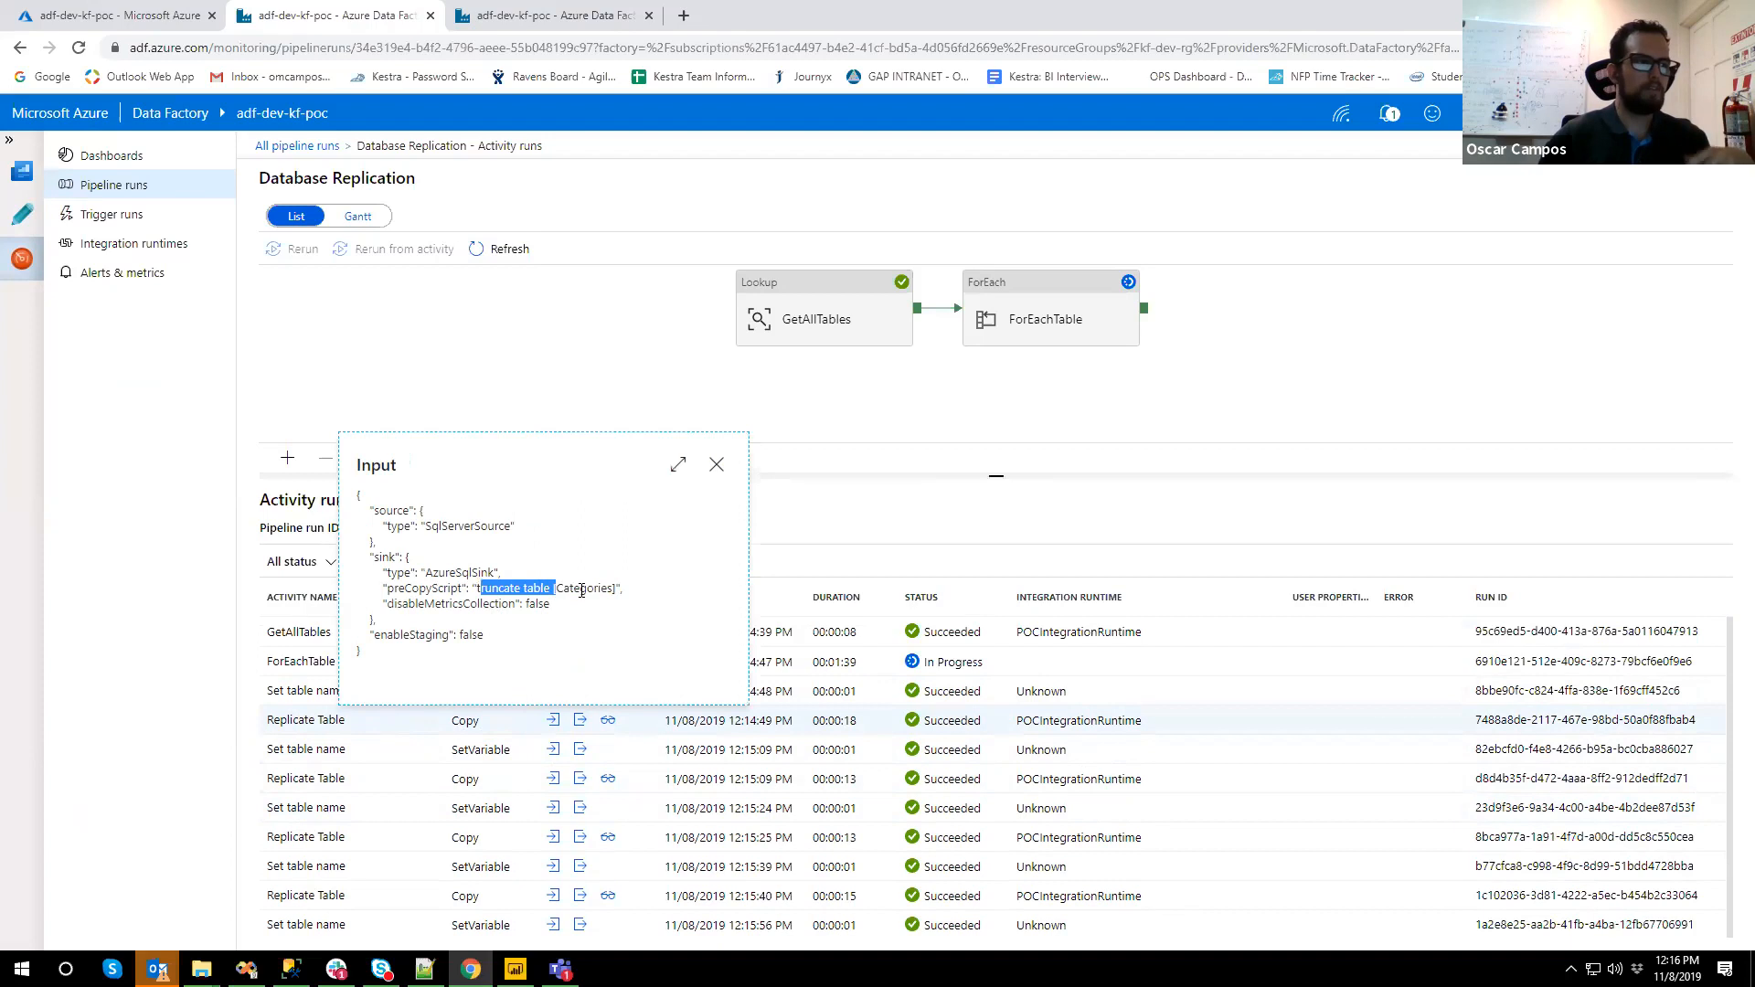
click(580, 590)
double_click(579, 589)
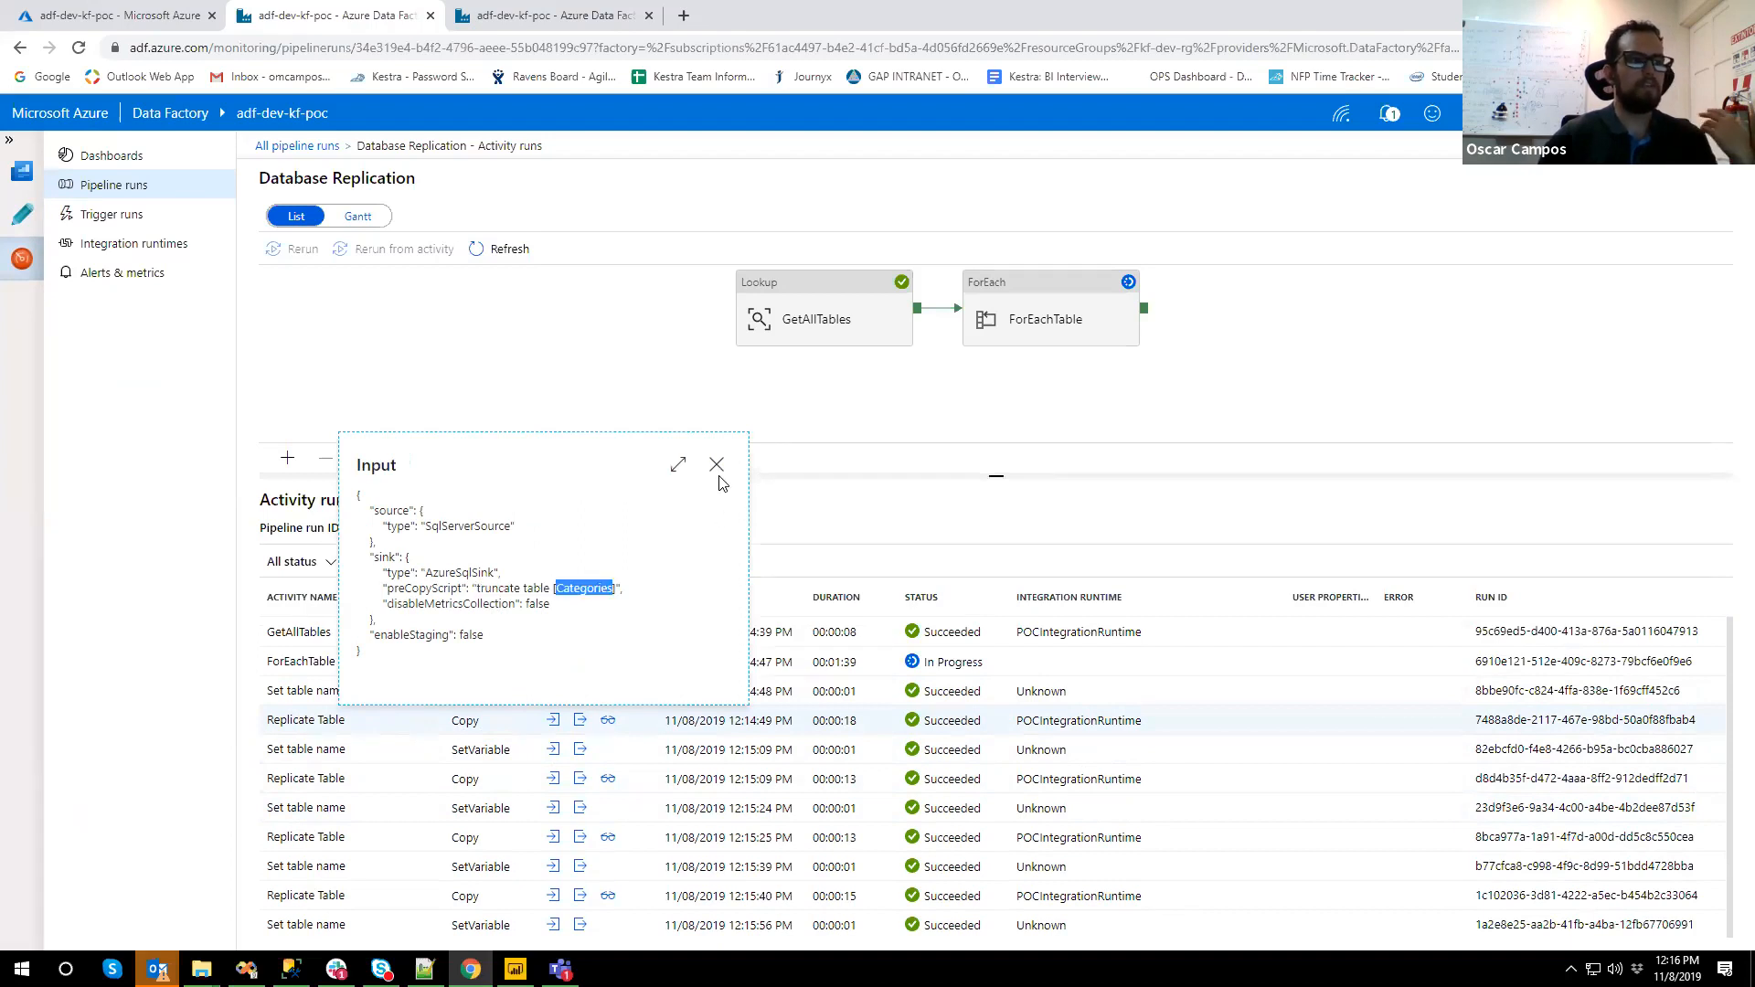
click(716, 465)
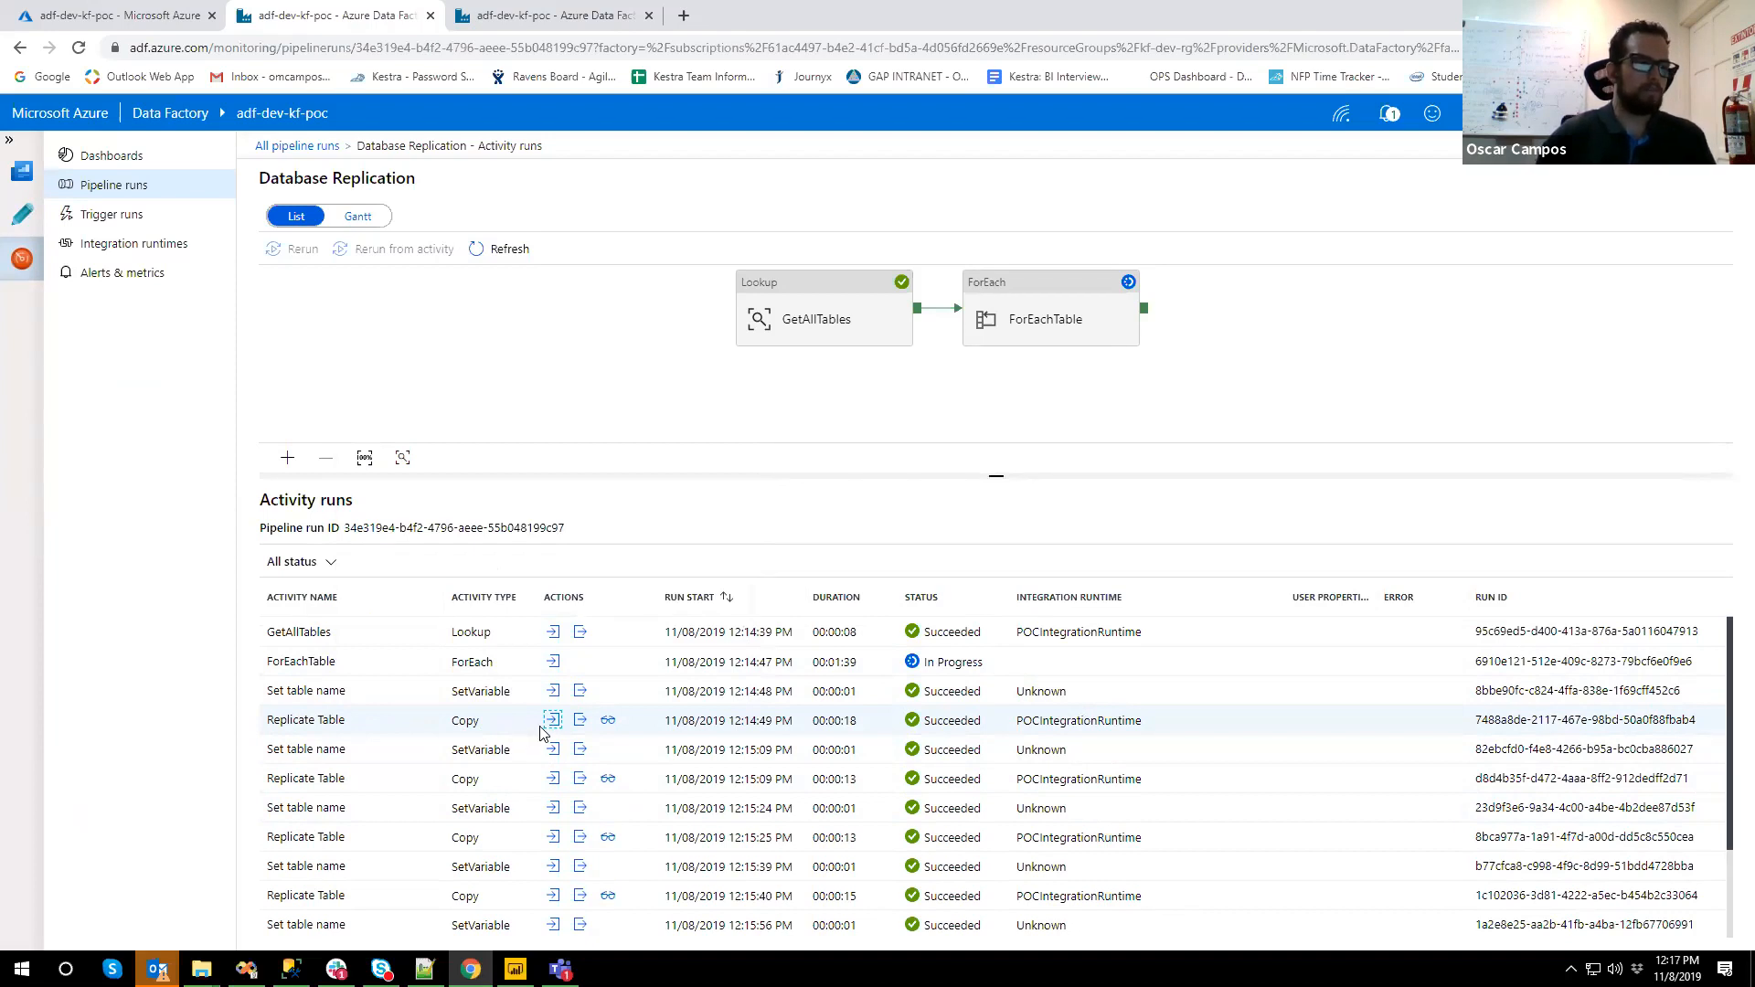
- Open the first Replicate Table activity's copy details, highlight the data read, copy duration and transfer time, and close them
click(608, 723)
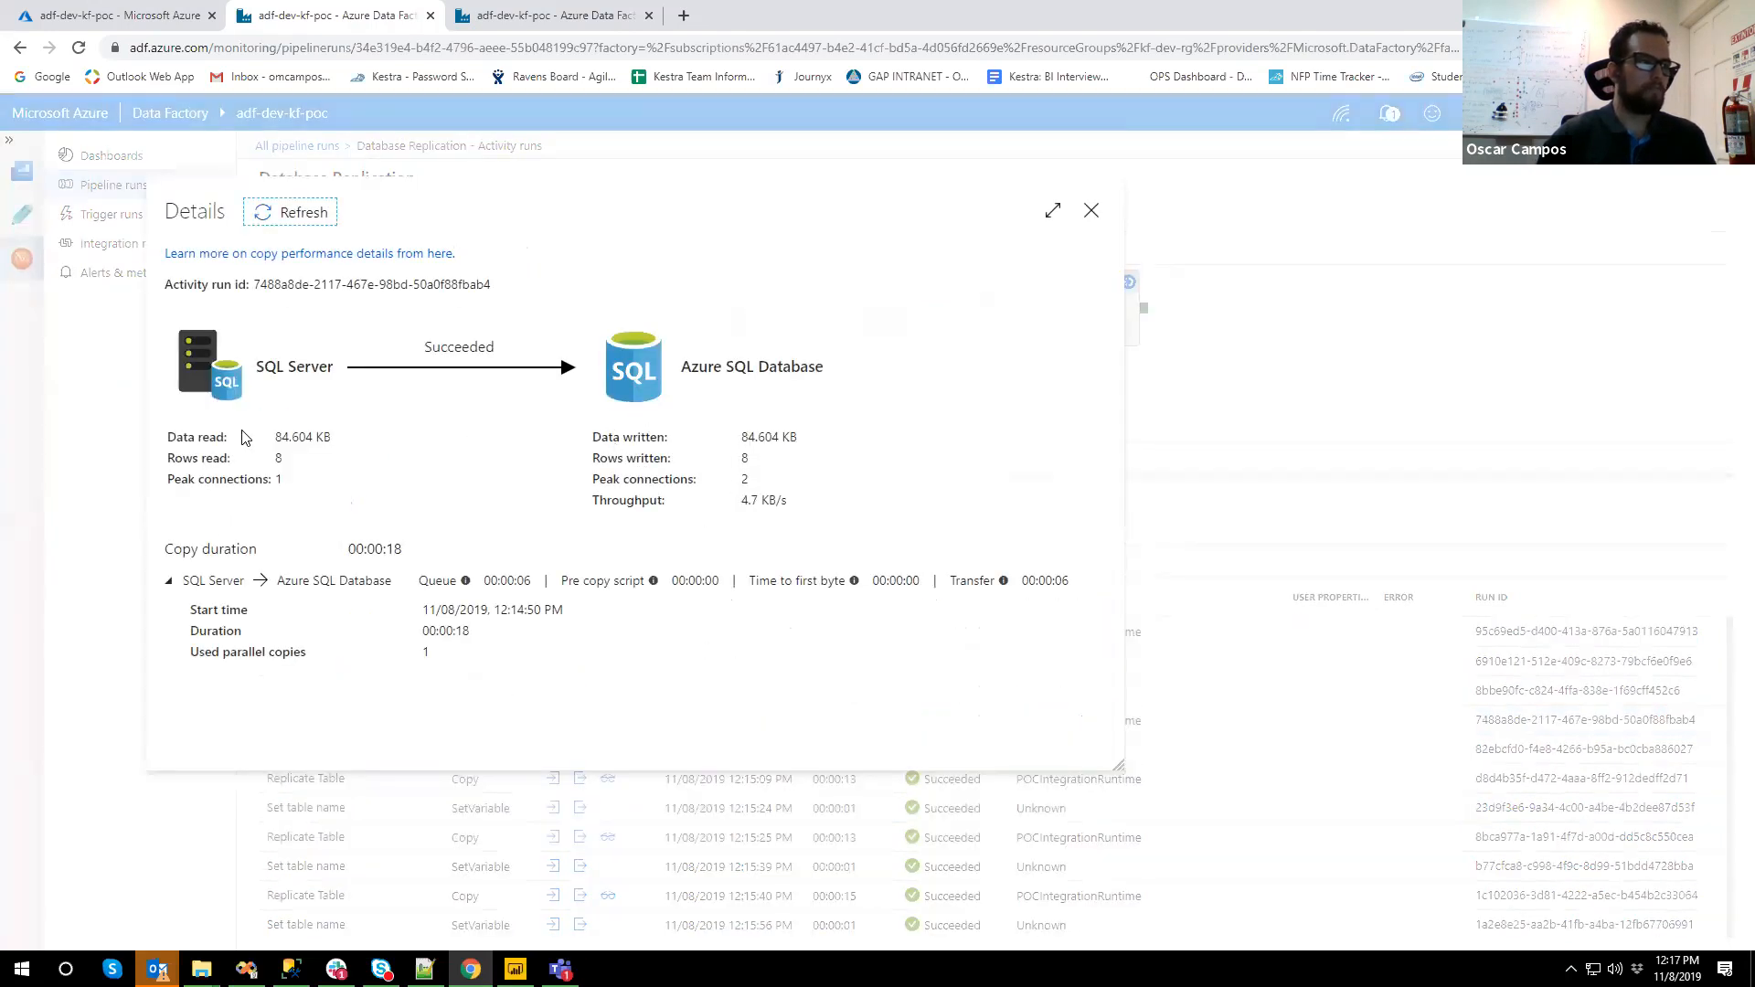
drag(274, 438, 324, 440)
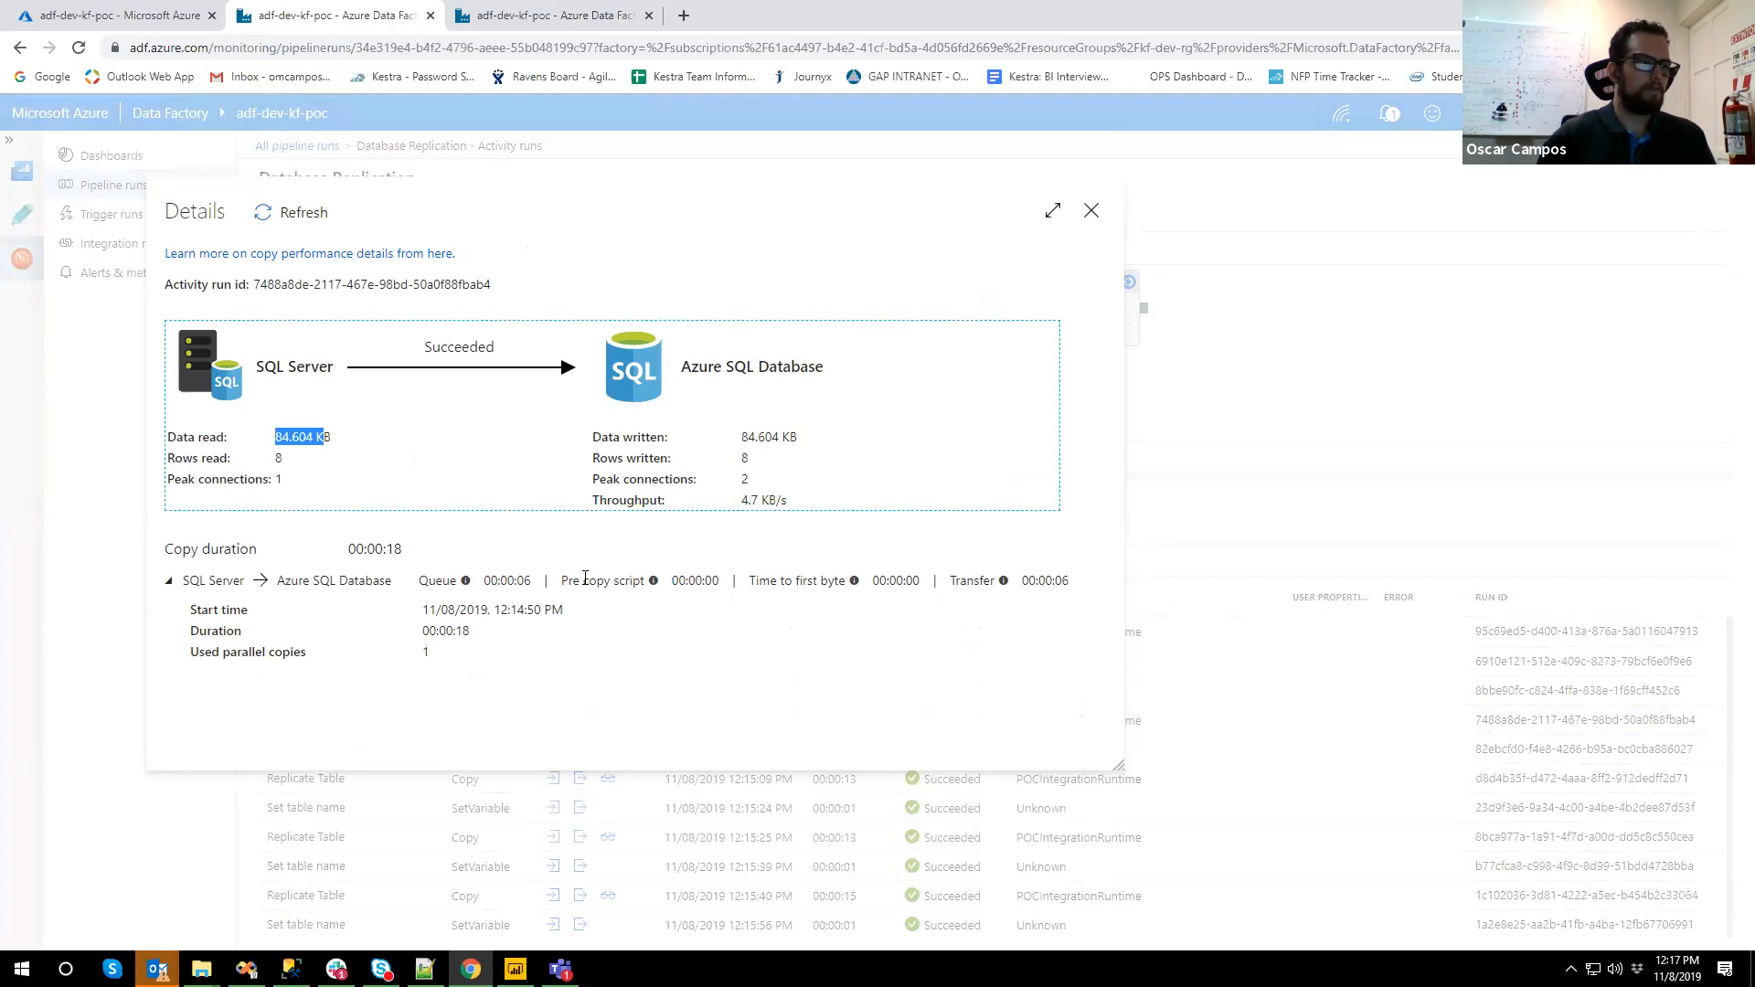
drag(996, 582, 679, 583)
click(347, 550)
drag(348, 550, 467, 577)
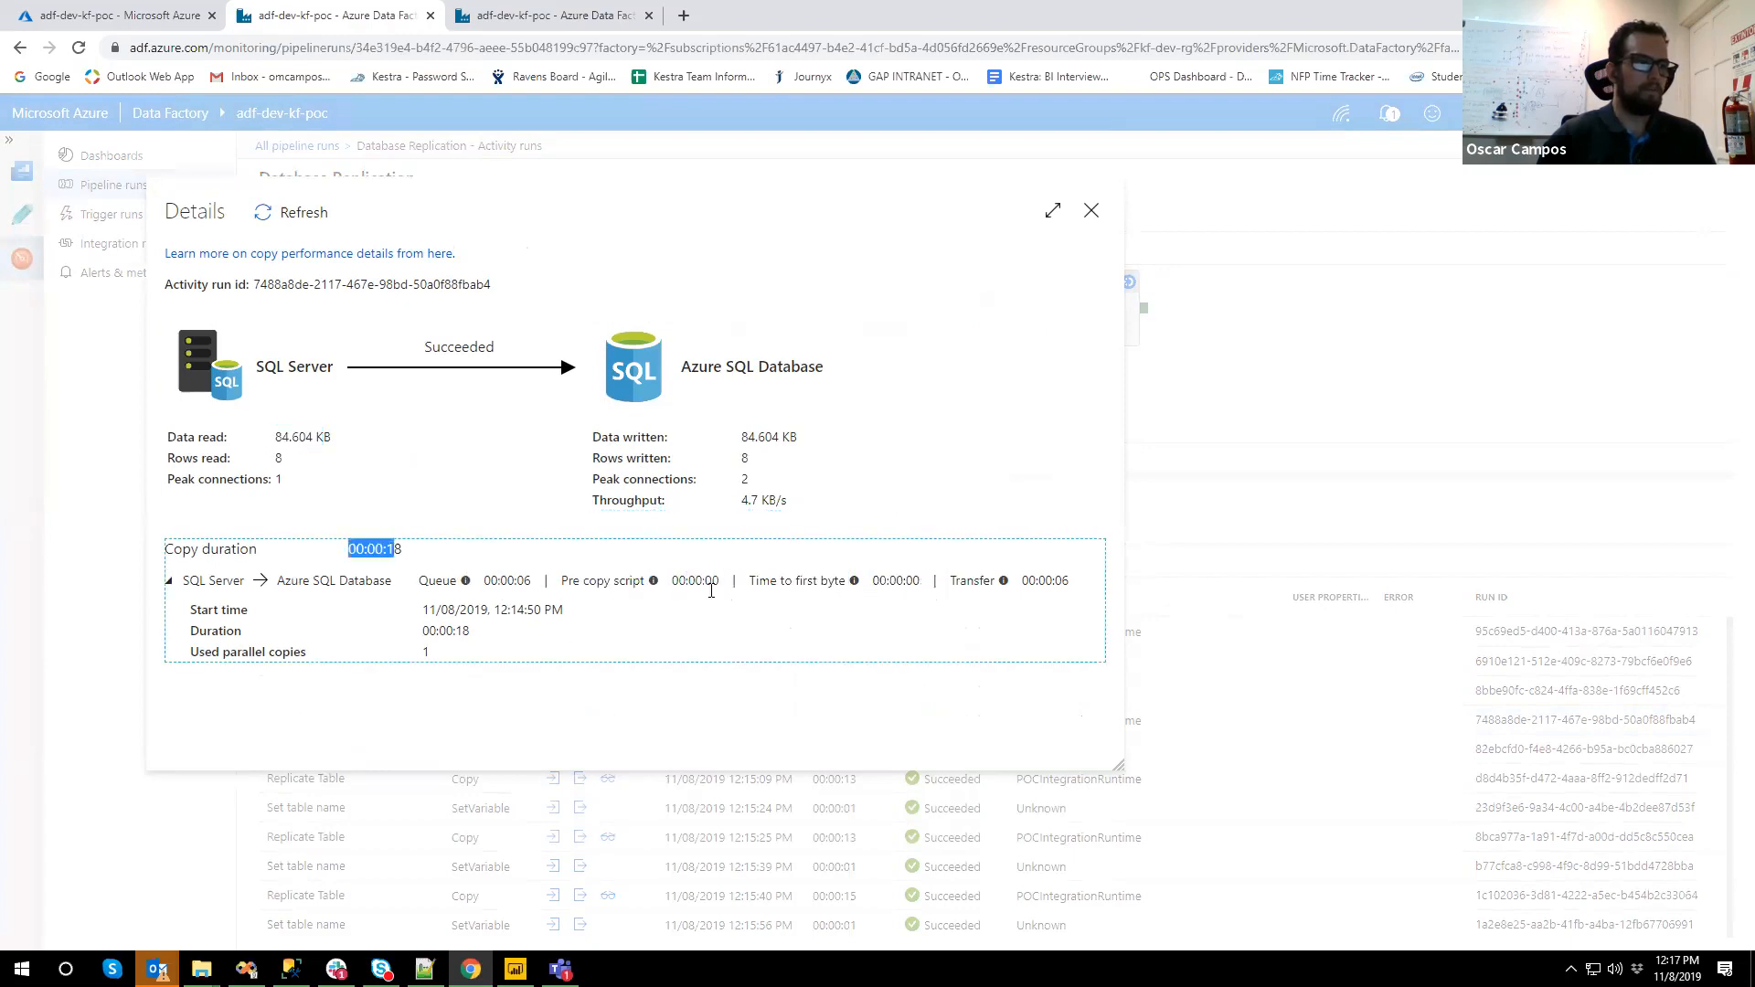
drag(1028, 581, 1071, 583)
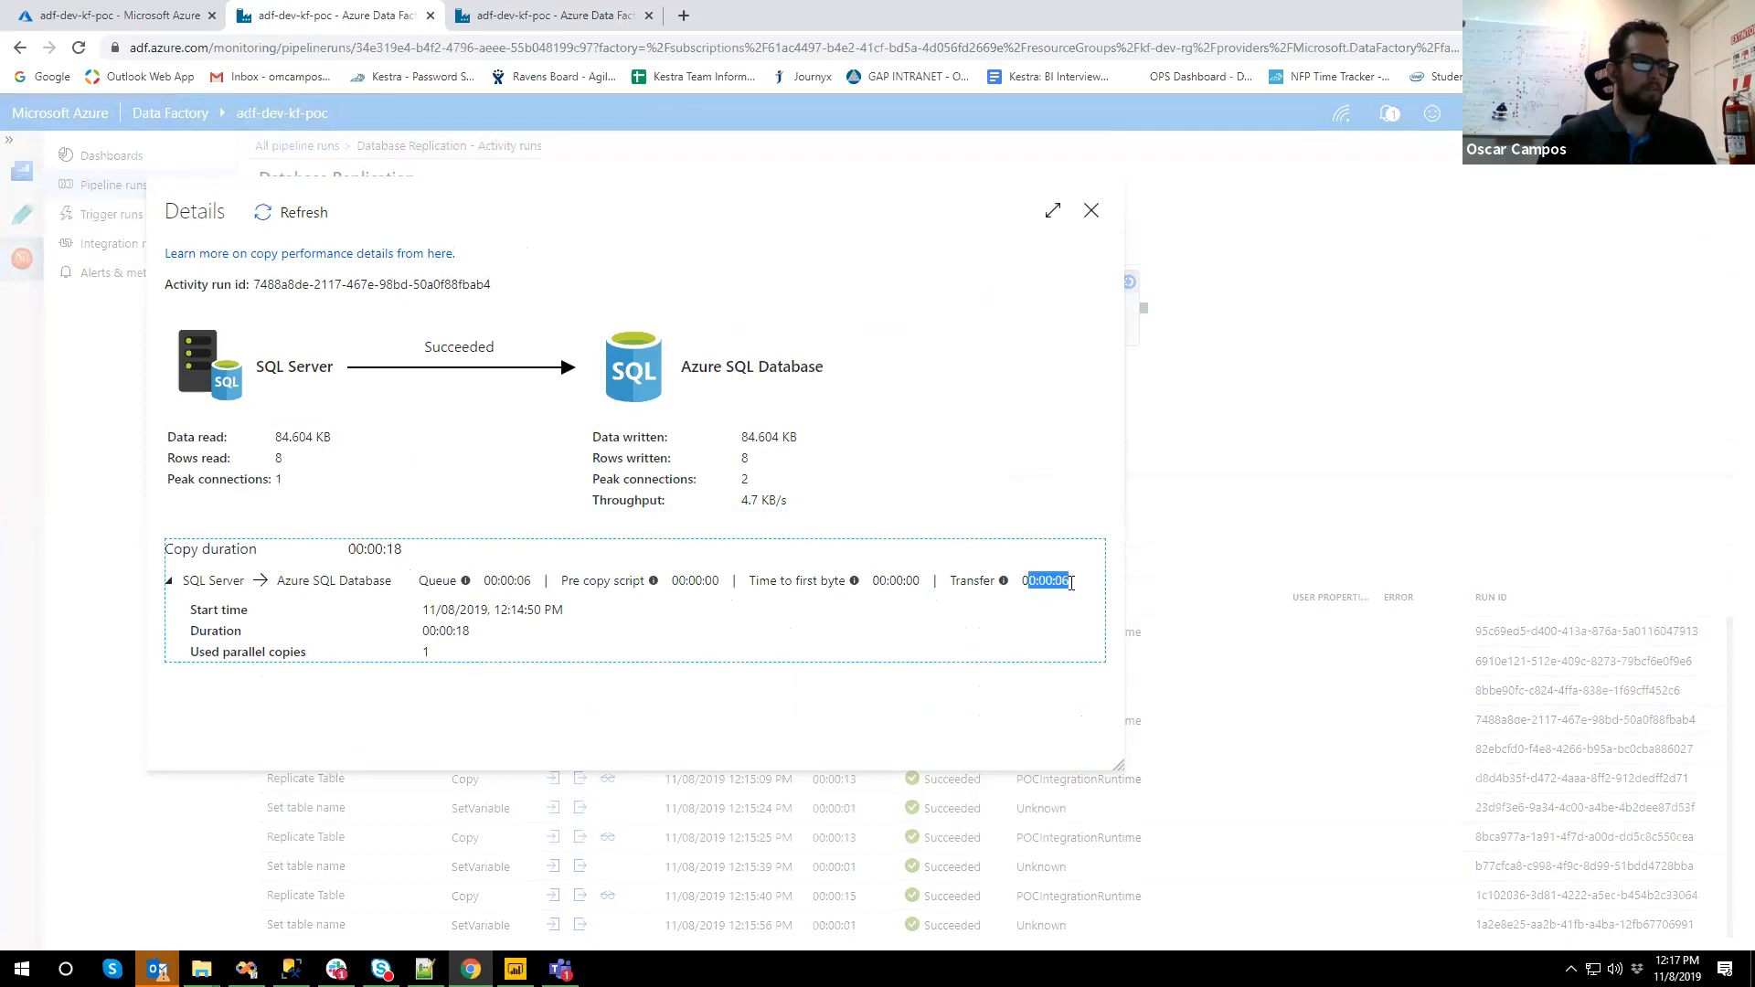
click(1091, 211)
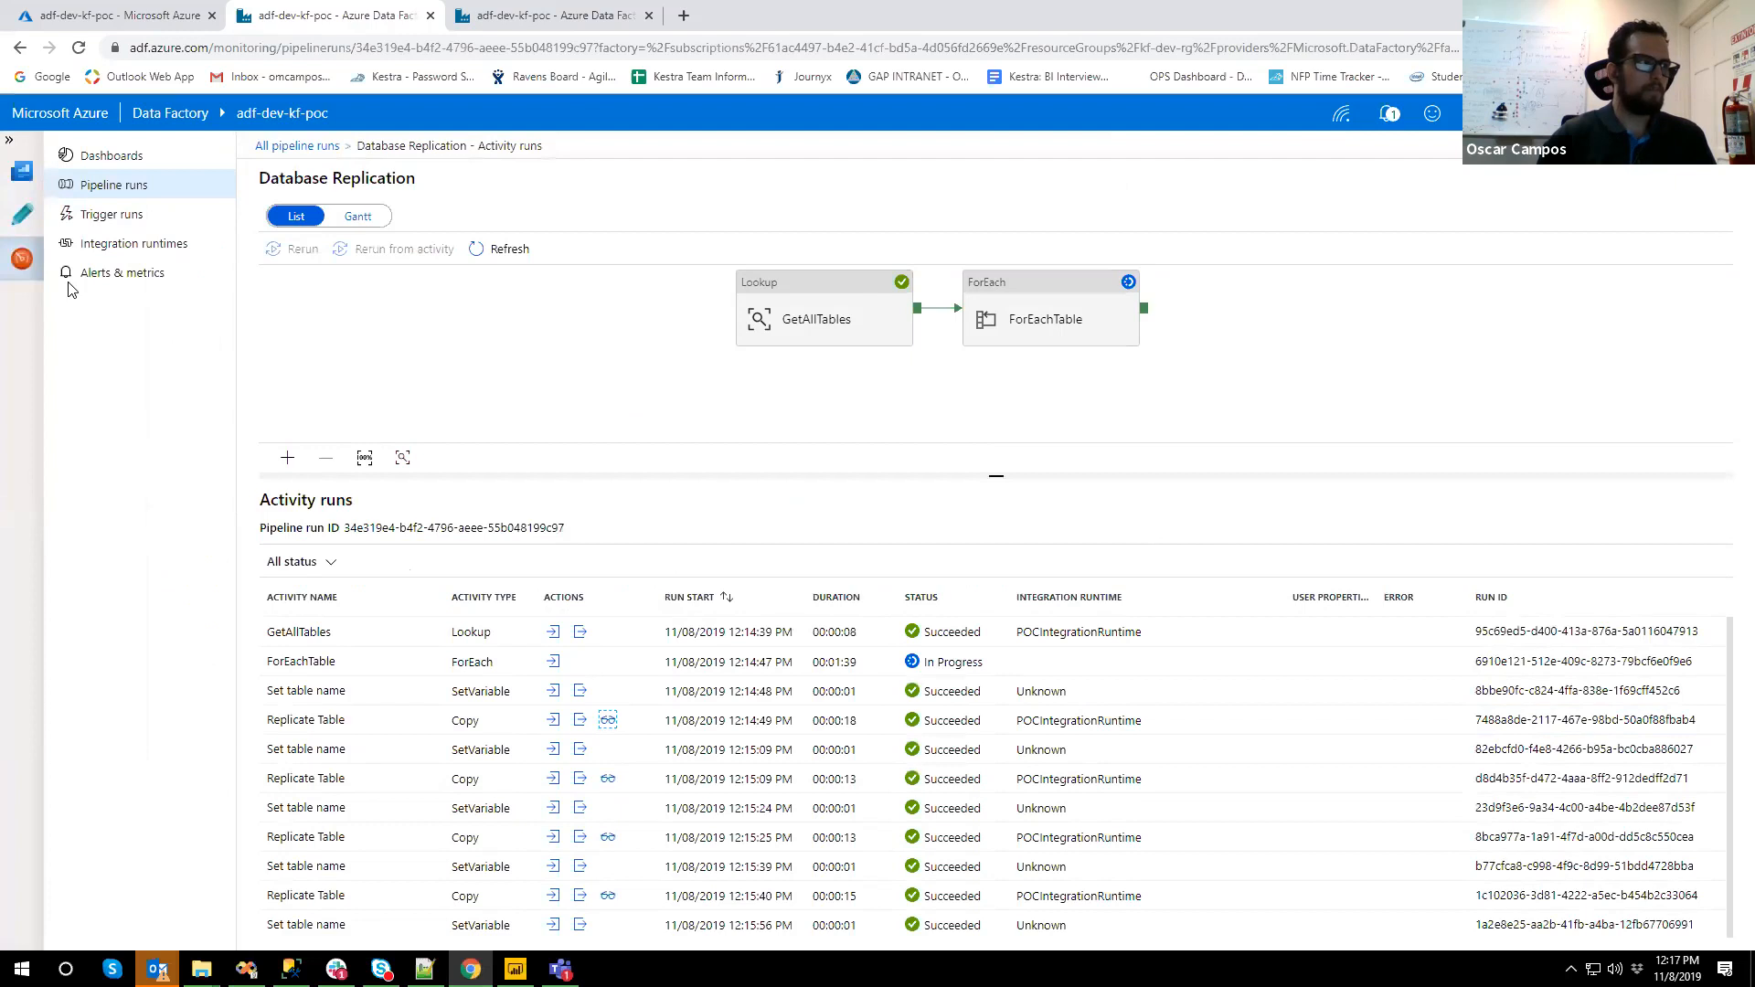
- Look through the remaining activity runs and return to authoring the Database Replication pipeline
scroll(694, 724, down, 3)
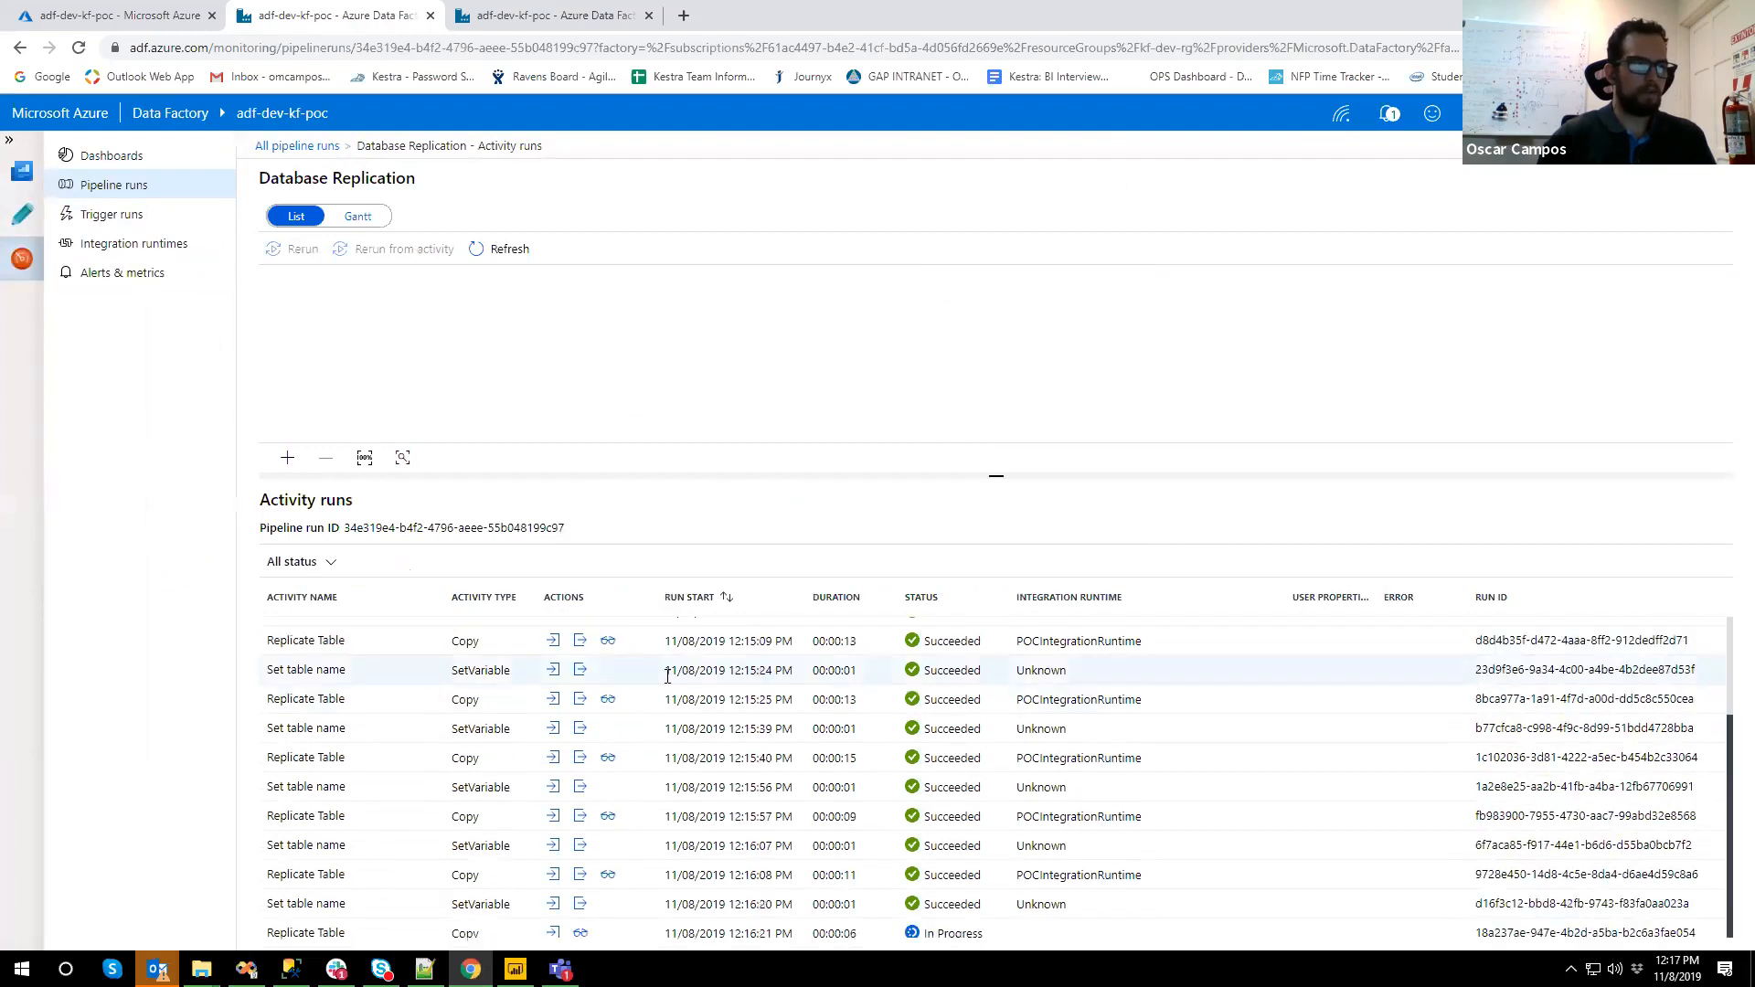
scroll(676, 726, up, 3)
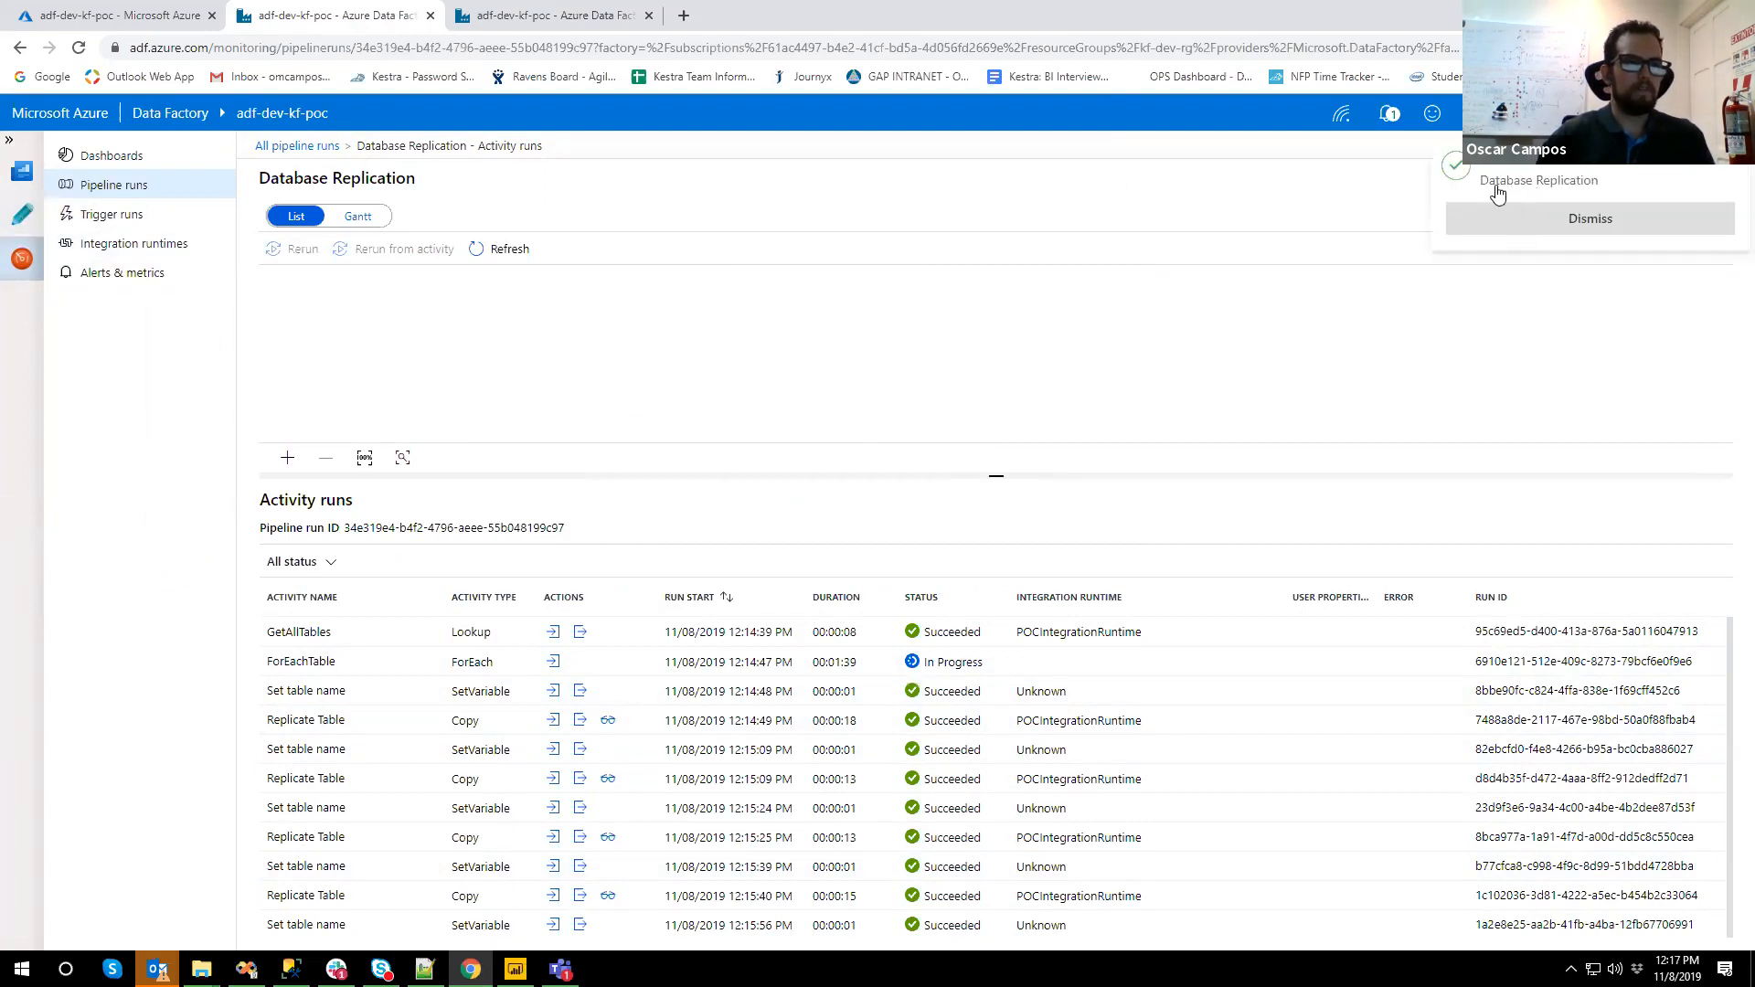
click(9, 228)
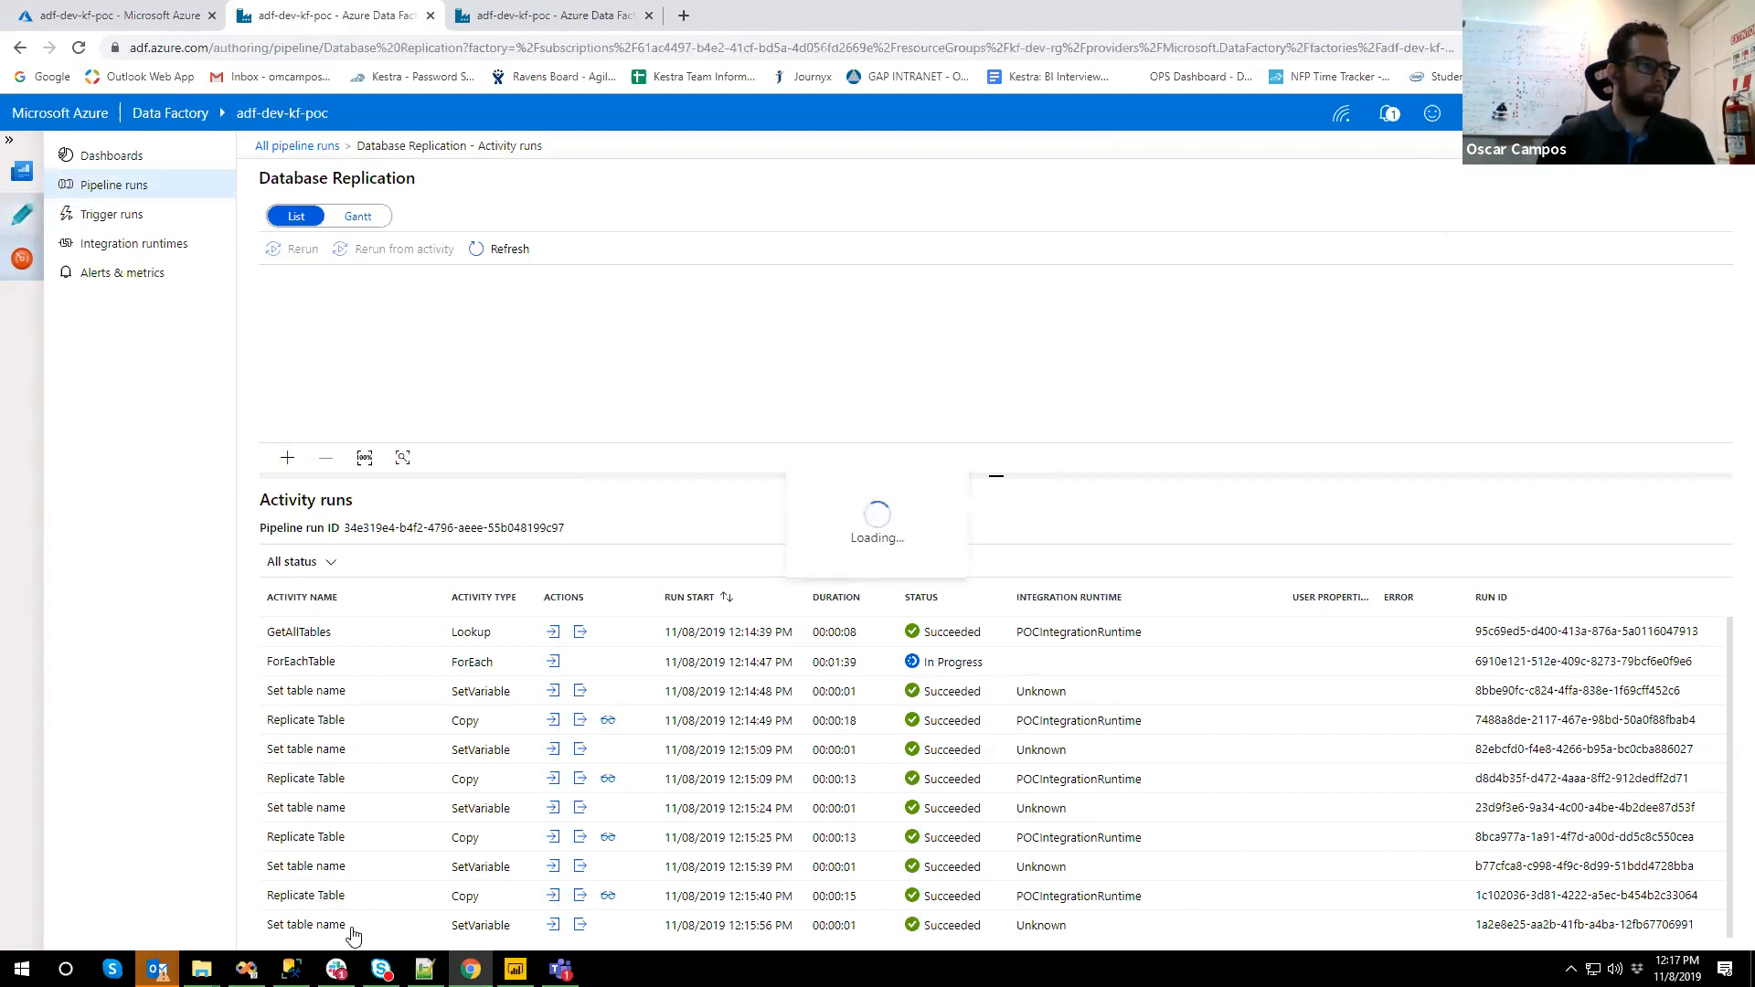
- In SQL Server Management Studio, run the select top 100 queries from Categories through Employees on the Configurations database and enlarge the results area
click(292, 969)
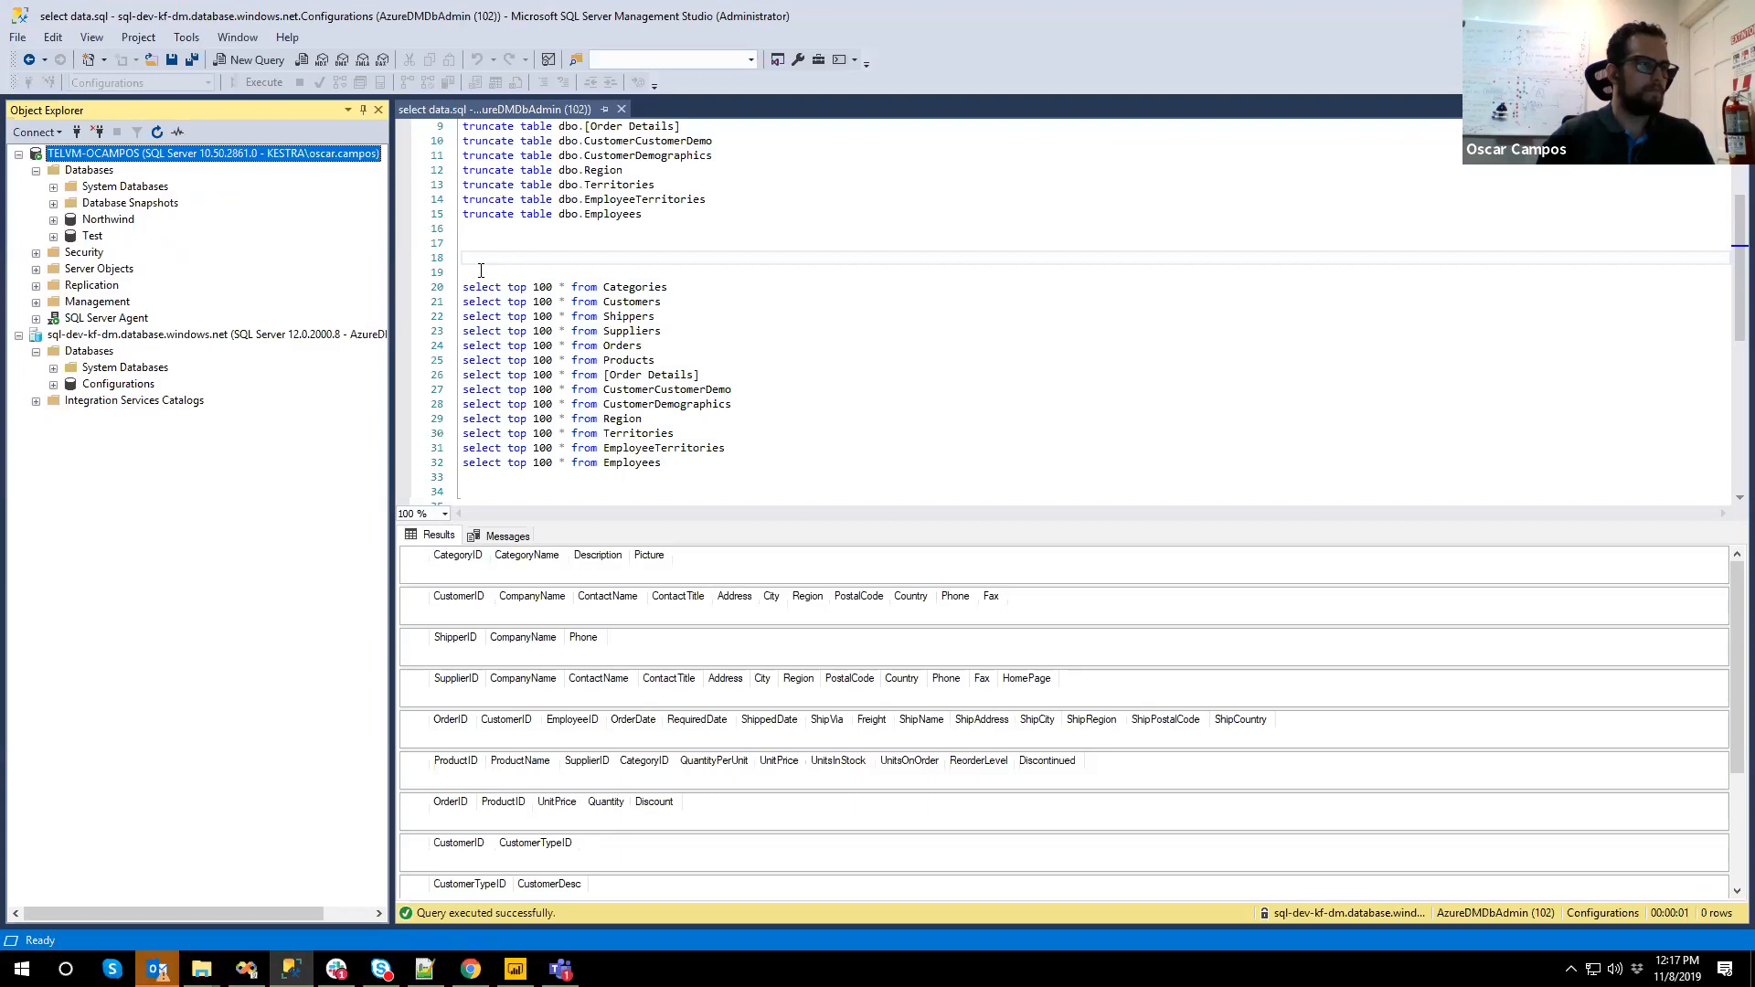
click(481, 270)
drag(583, 525, 583, 473)
scroll(559, 356, down, 2)
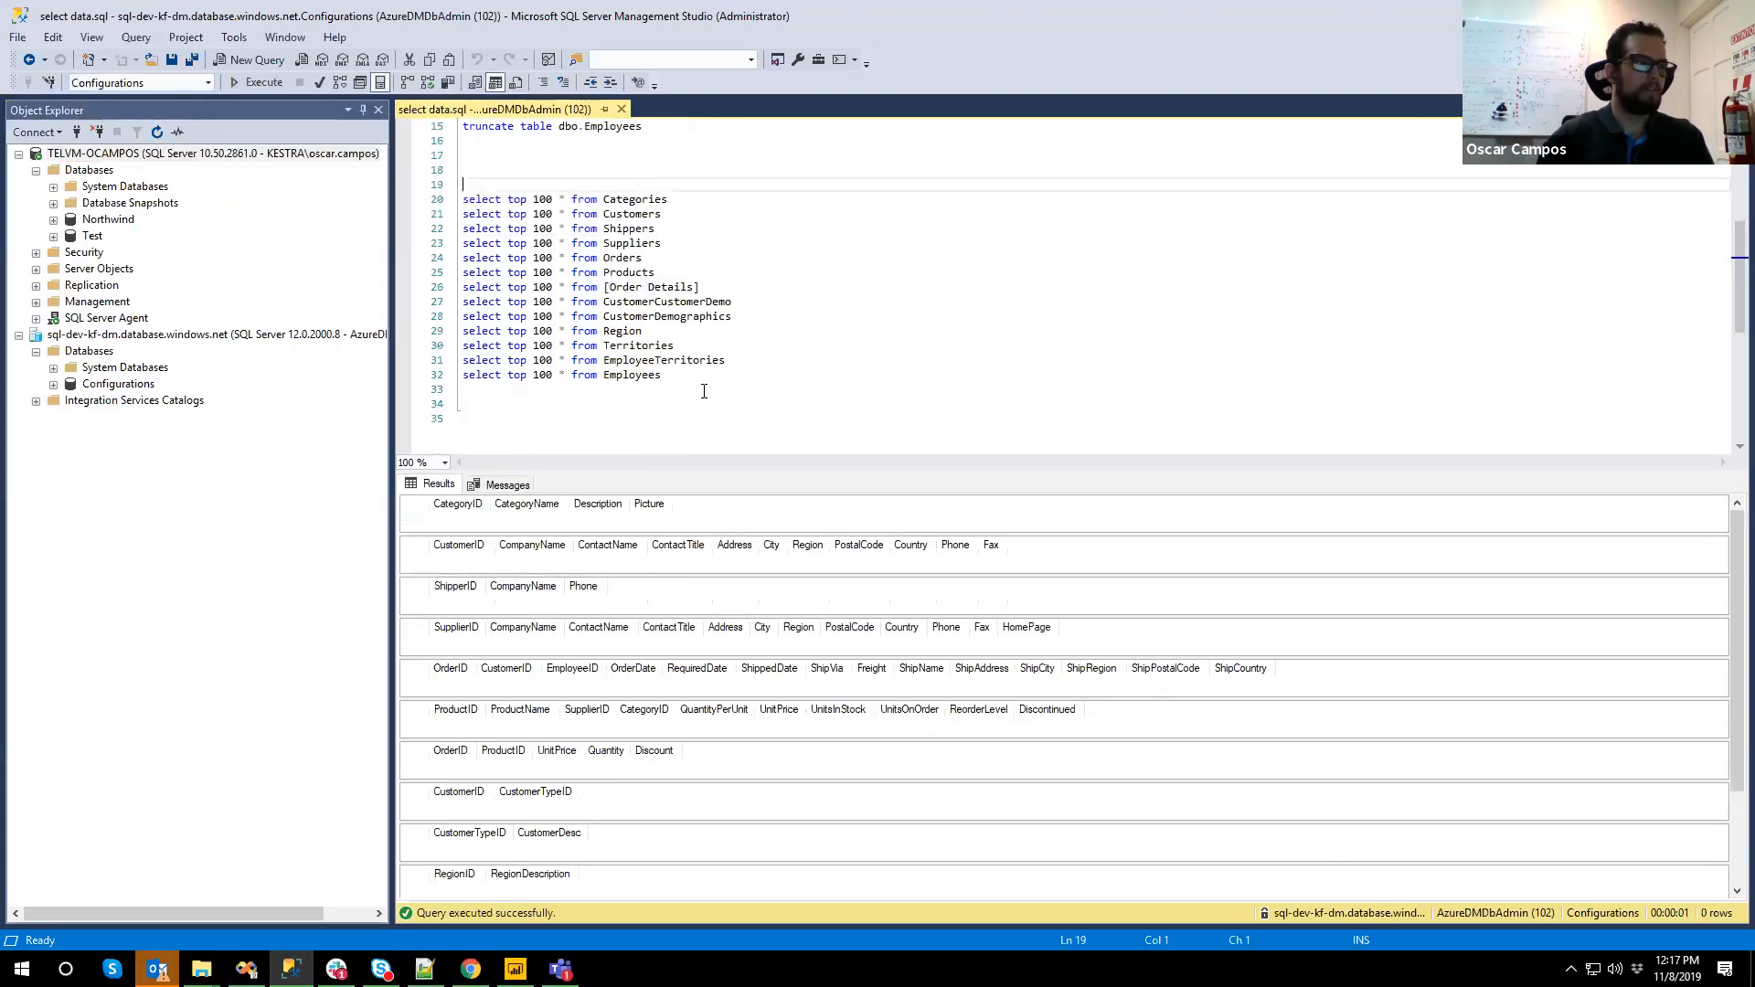
drag(466, 391, 388, 200)
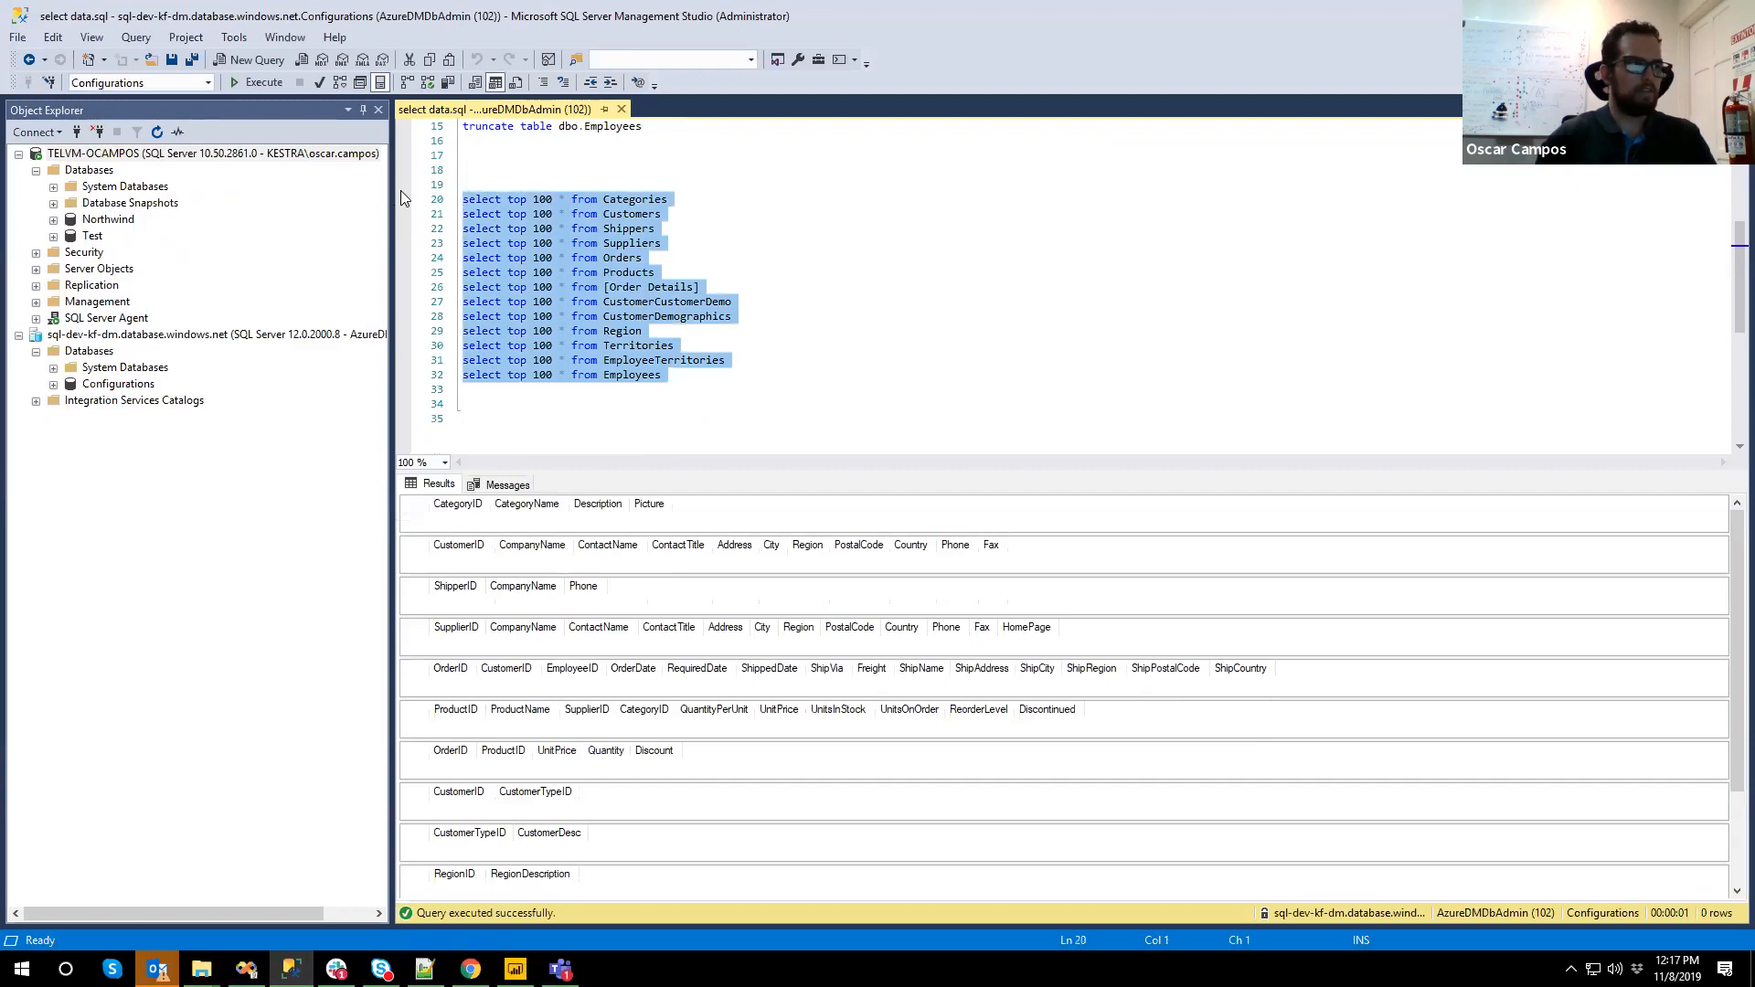
key(F5)
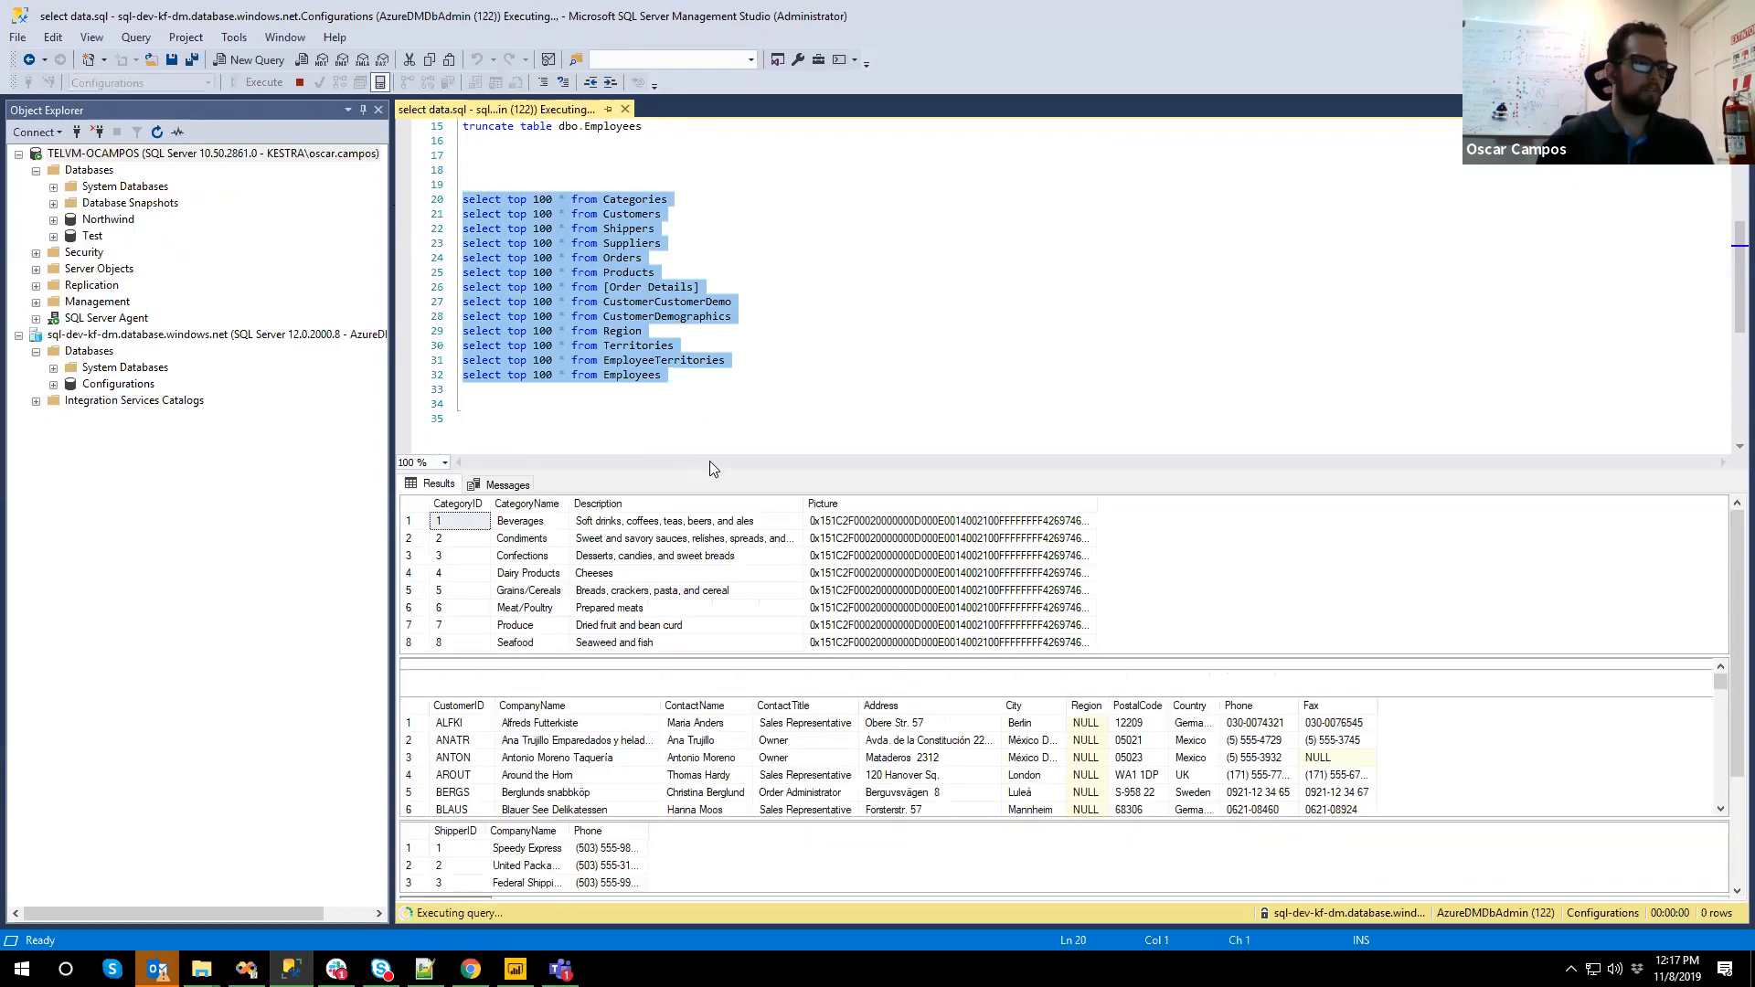
drag(702, 468, 703, 389)
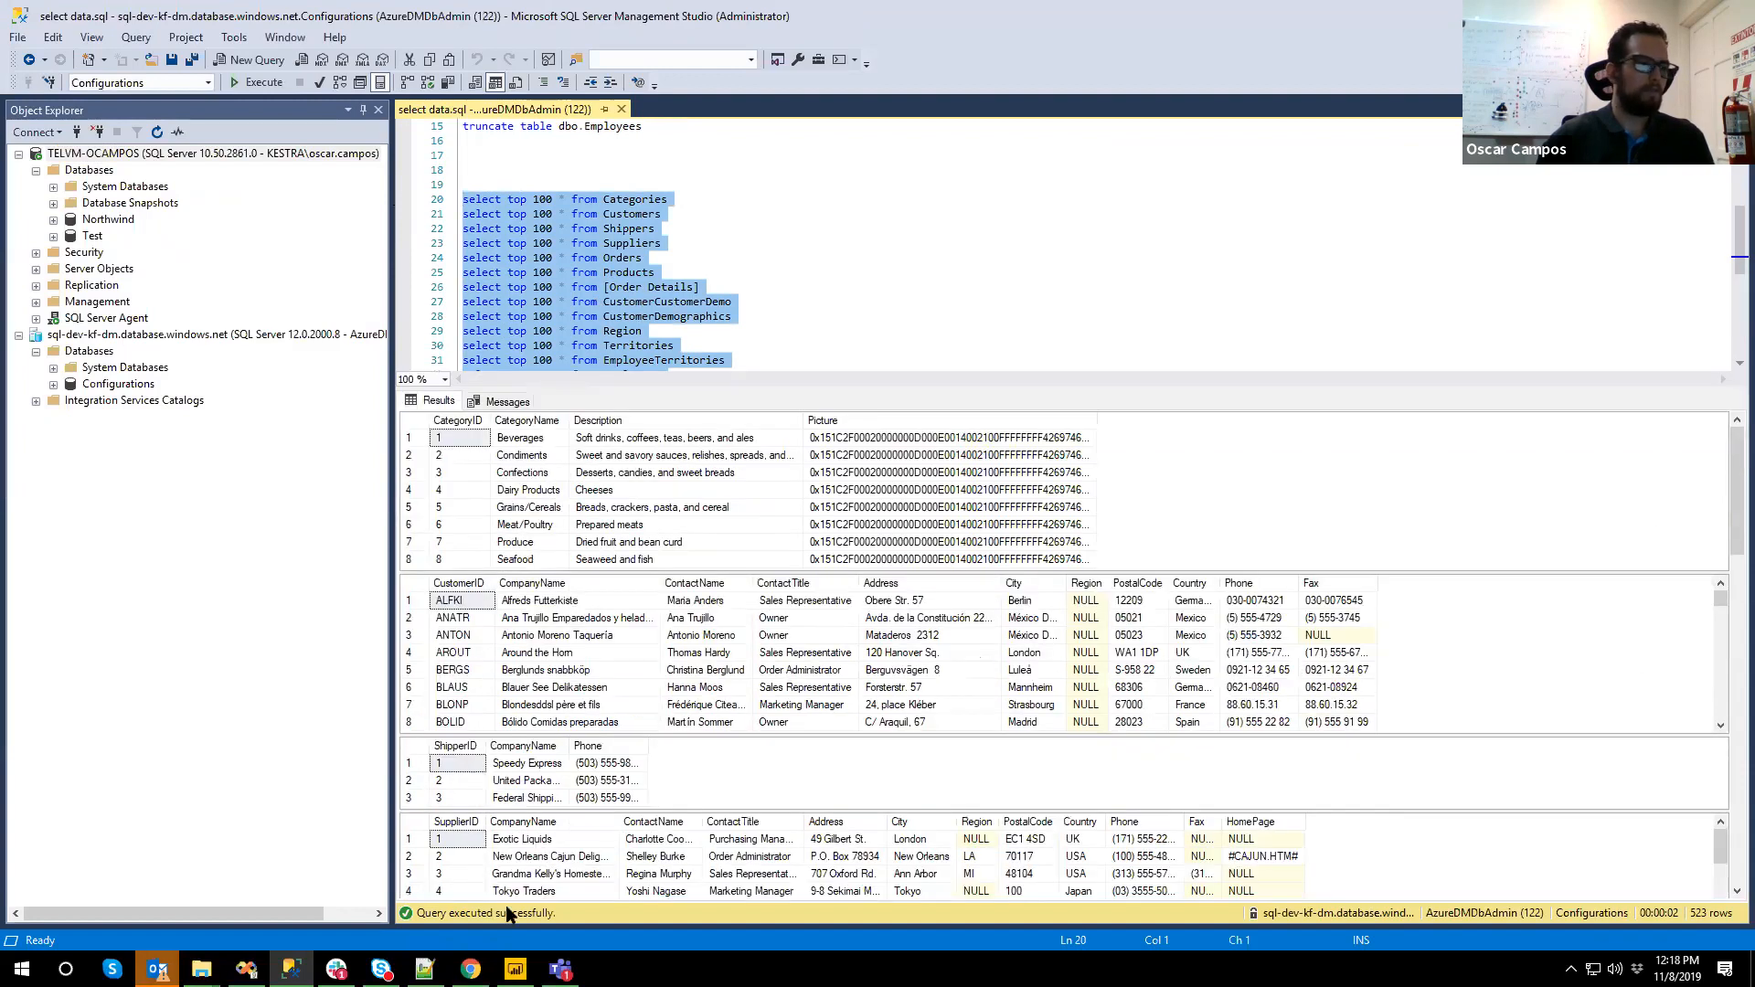
mouse_move(470, 969)
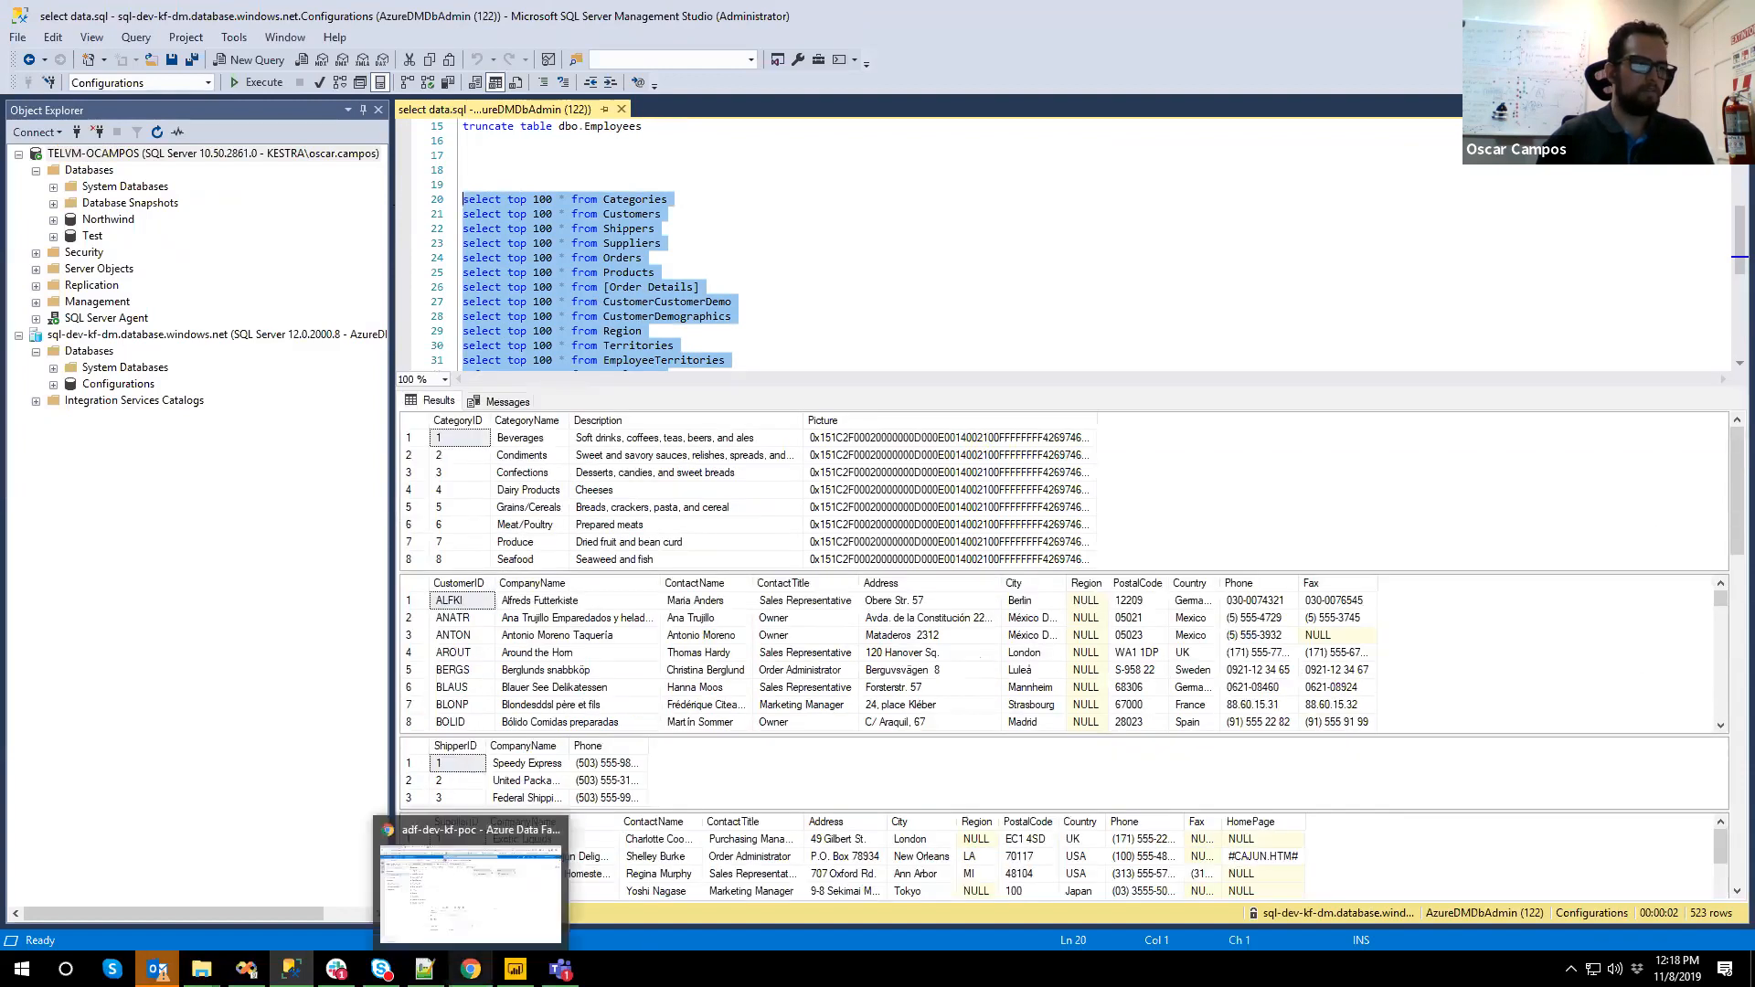
- Return to Azure Data Factory's Database Replication pipeline and collapse the Pipelines and Datasets groups in the factory resources
click(494, 906)
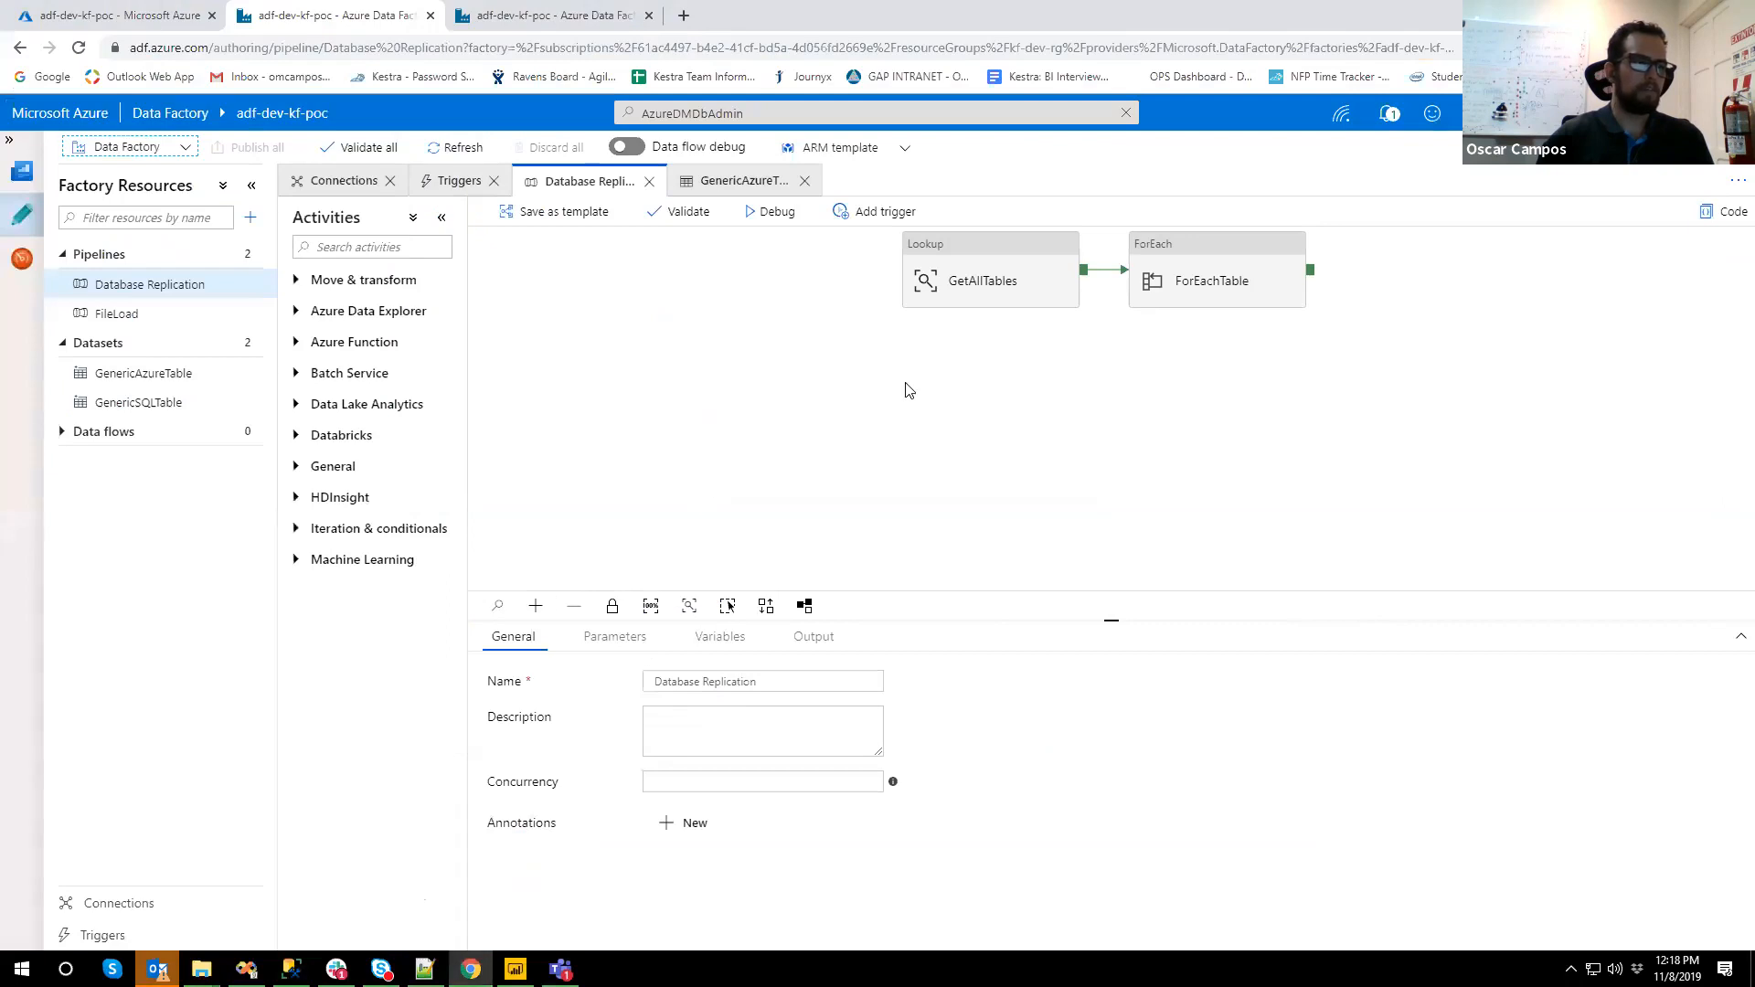
drag(842, 417, 834, 424)
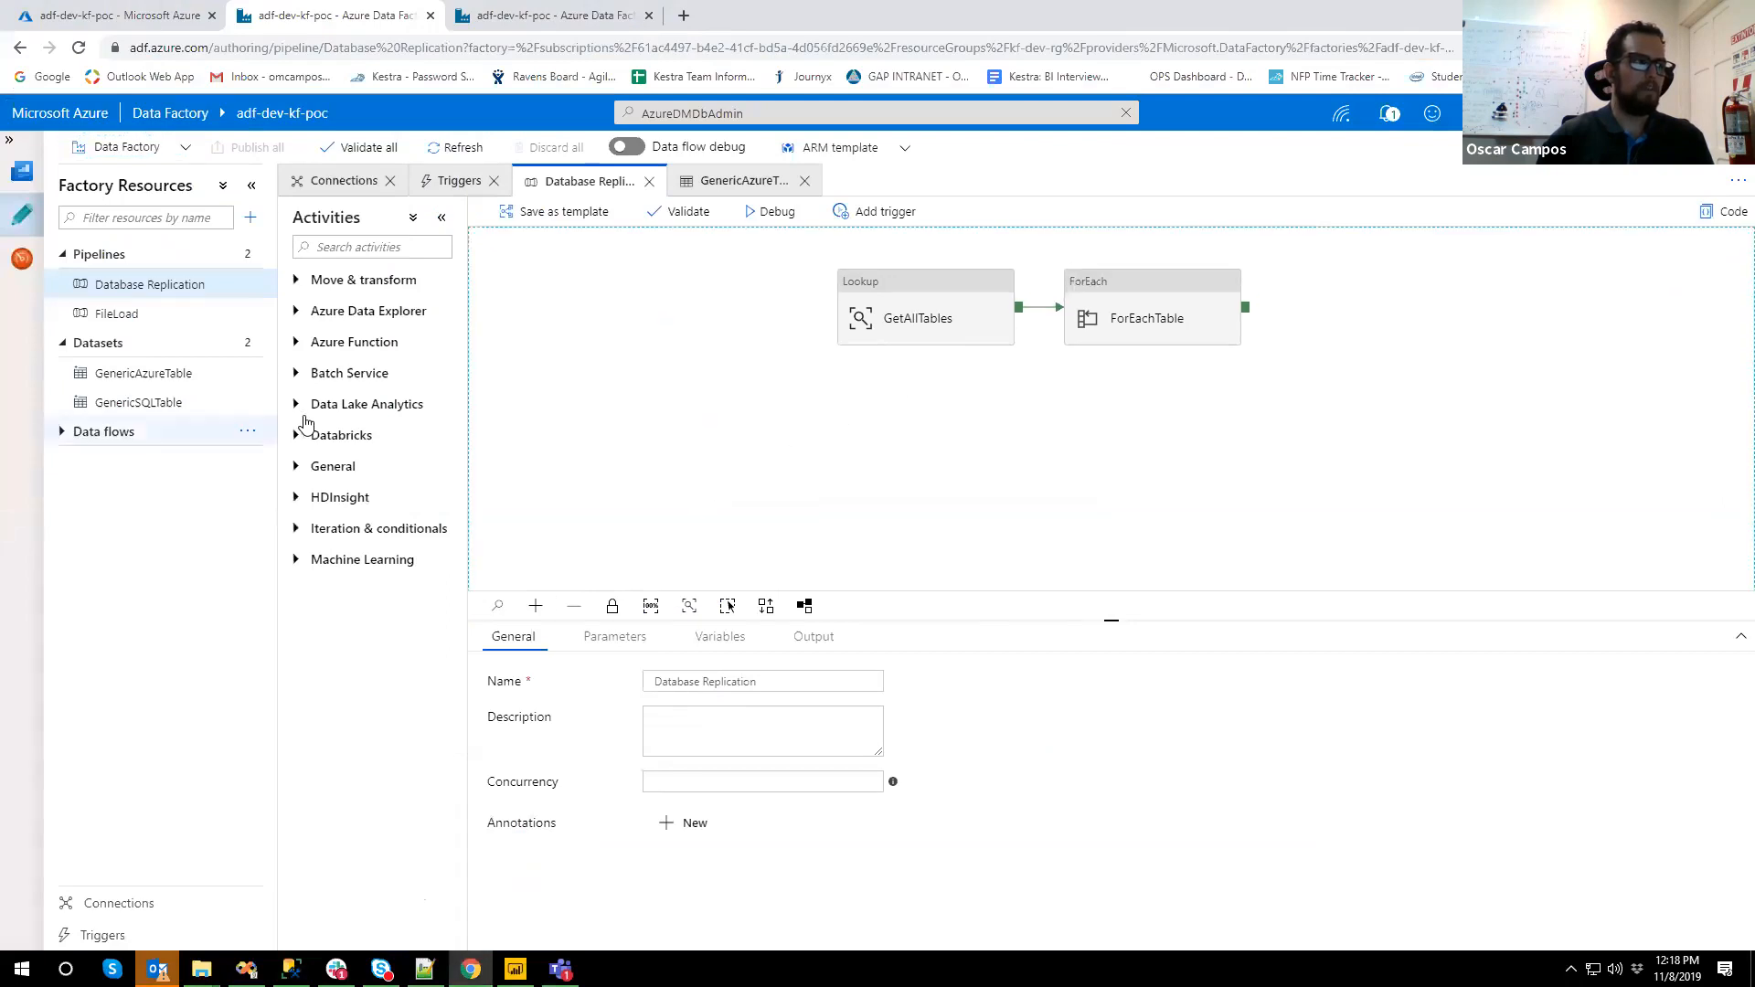
click(206, 287)
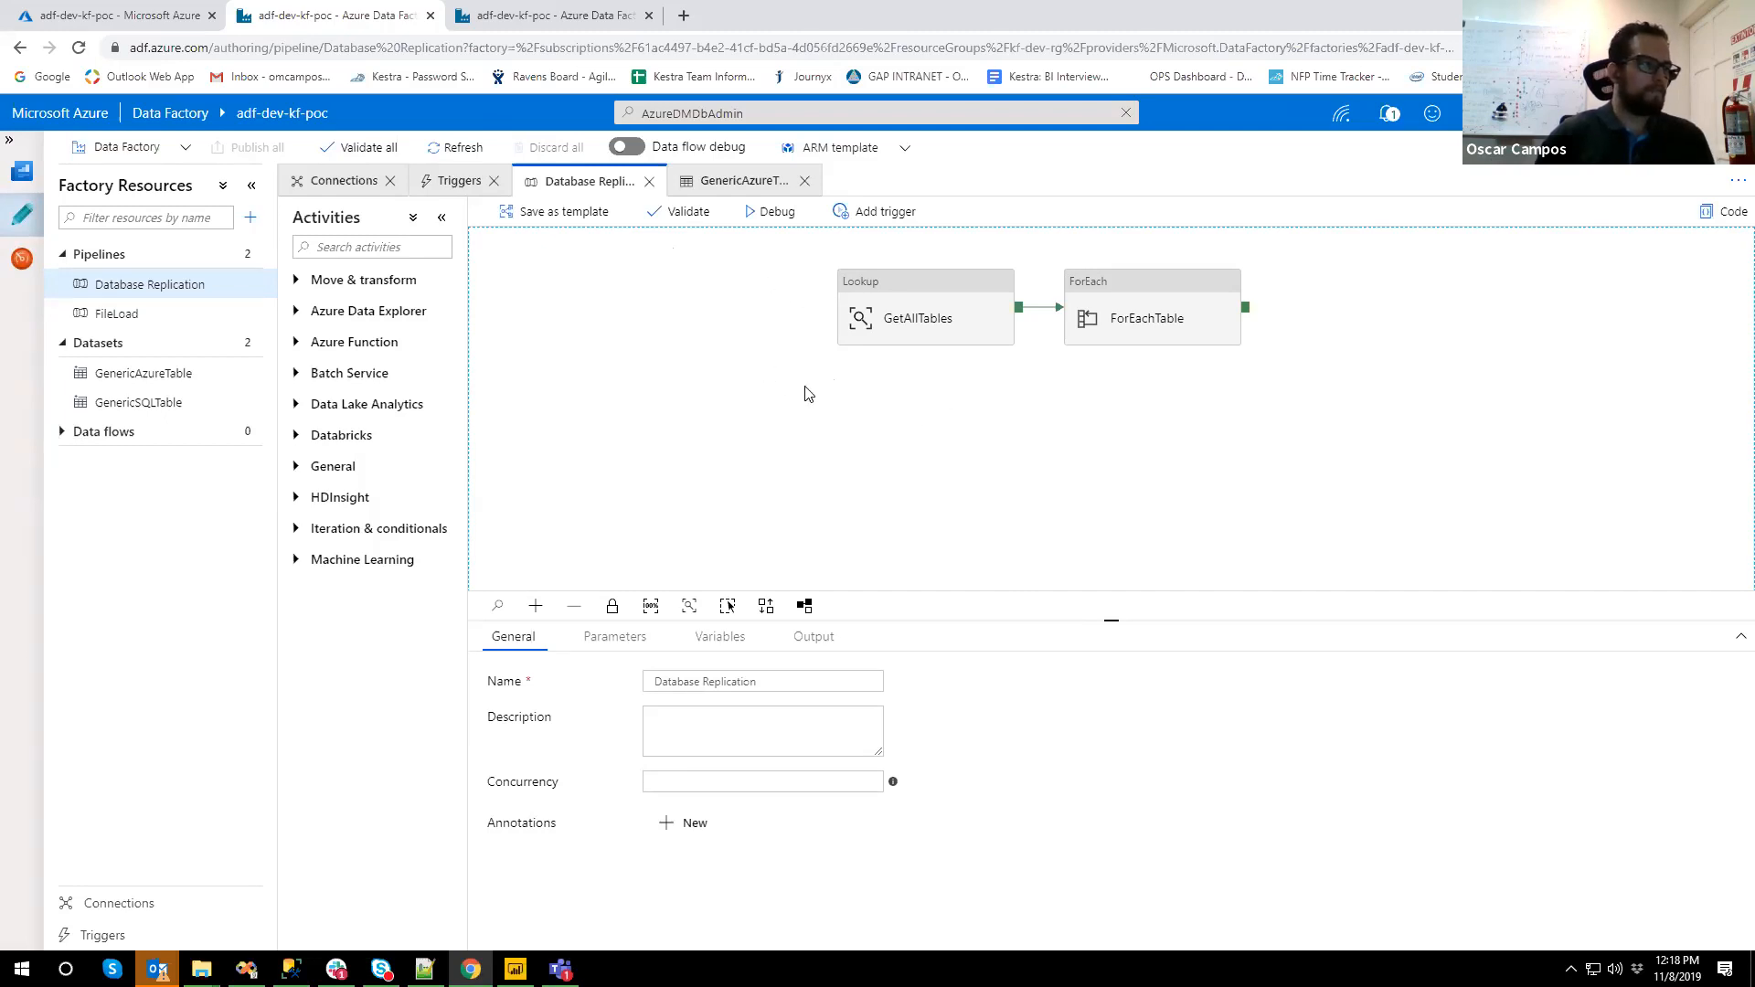
click(62, 254)
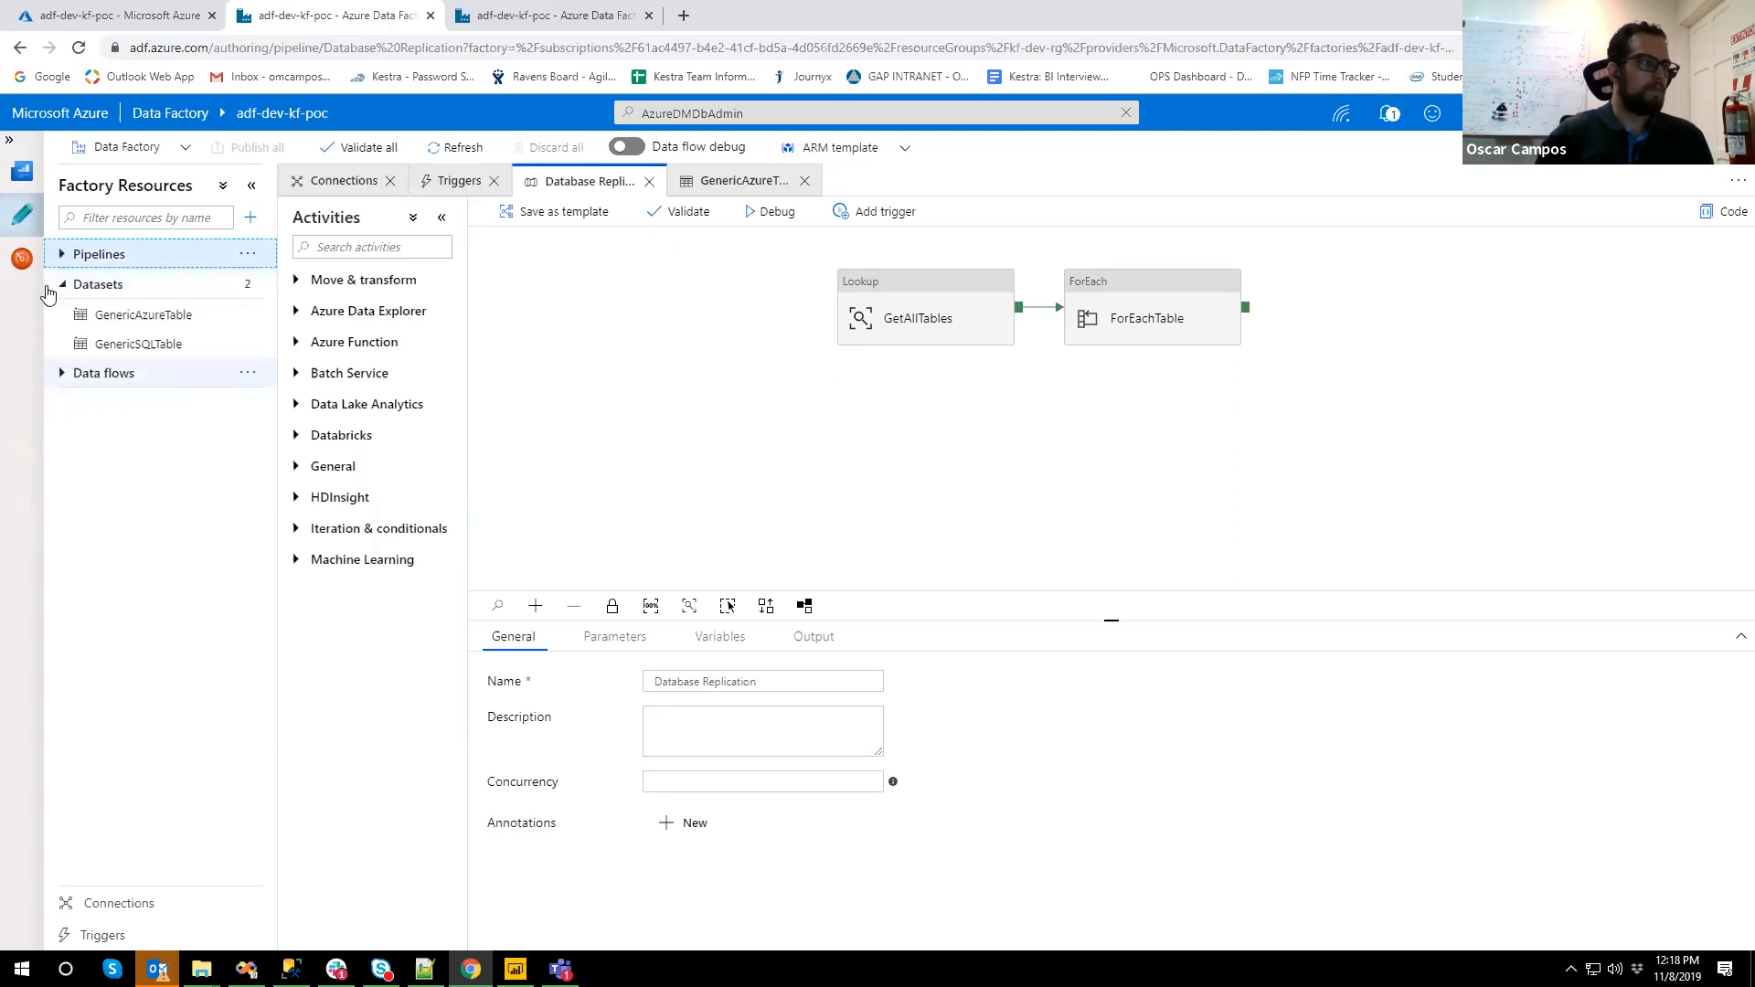
click(62, 284)
click(609, 349)
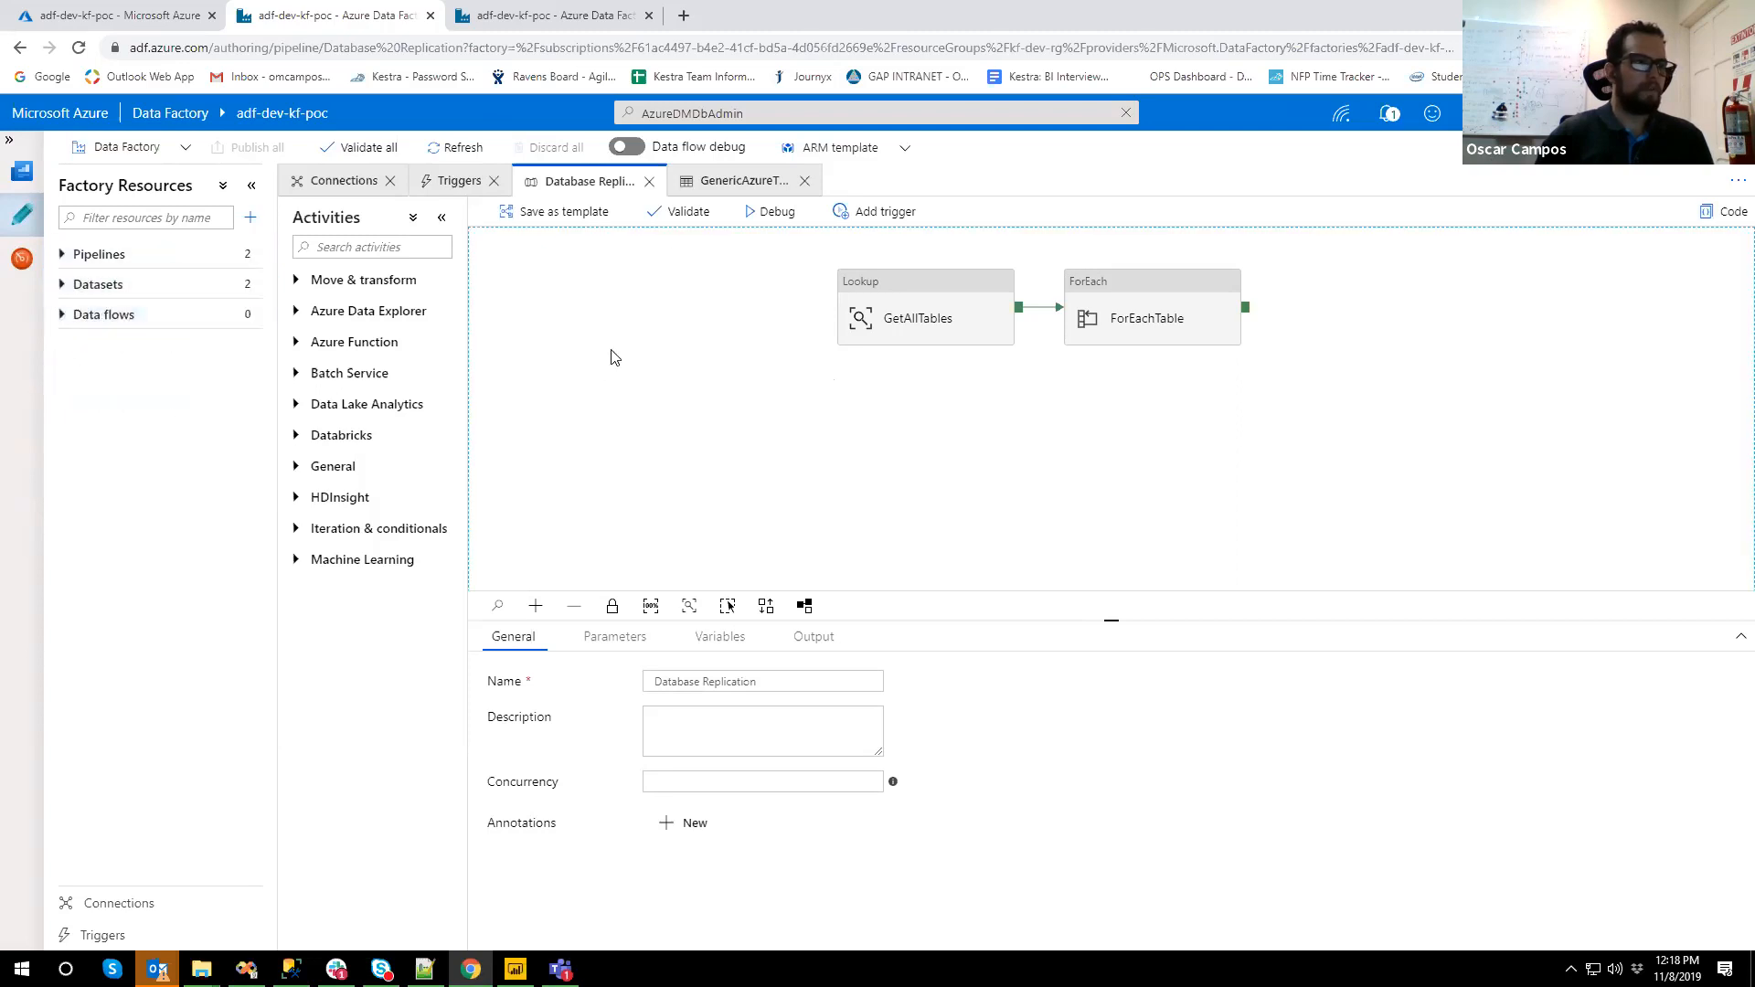
- Open the Database Replication pipeline's JSON code and examine the start of its activities list and the GetAllTables lookup definition
click(1727, 212)
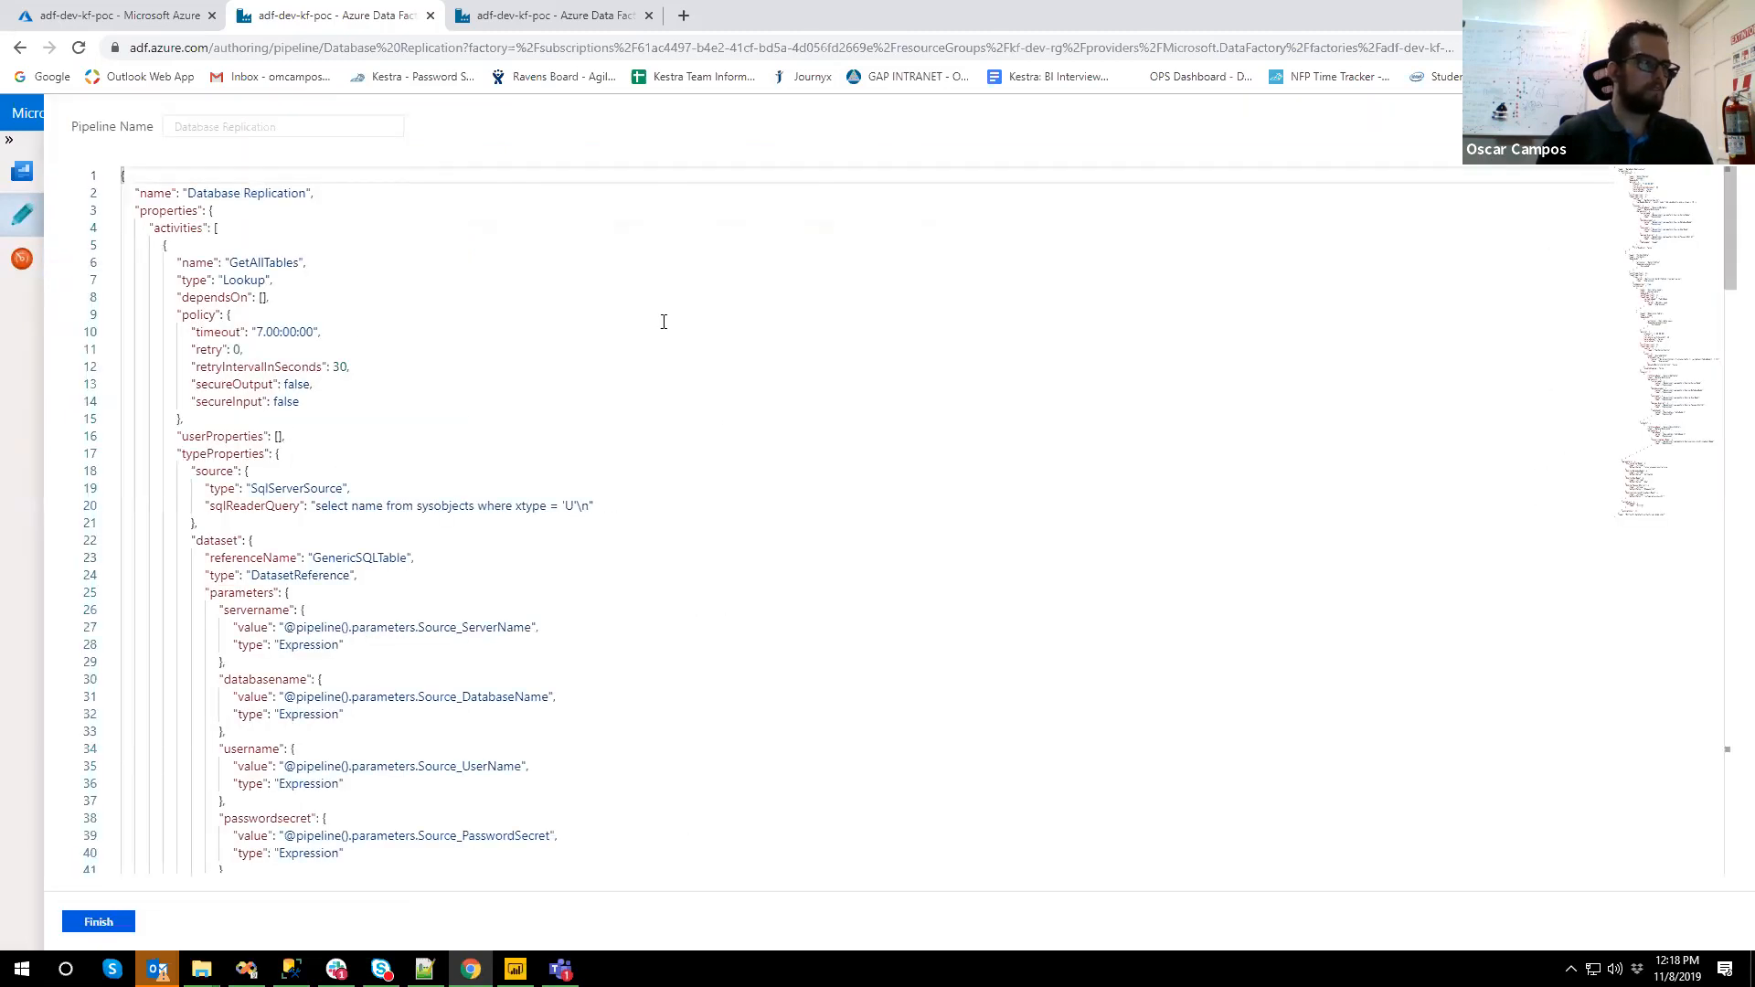
mouse_move(1653, 220)
mouse_down()
mouse_move(1650, 495)
mouse_move(1632, 492)
mouse_move(1625, 402)
mouse_move(1634, 195)
mouse_up()
click(1651, 495)
scroll(208, 464, down, 1)
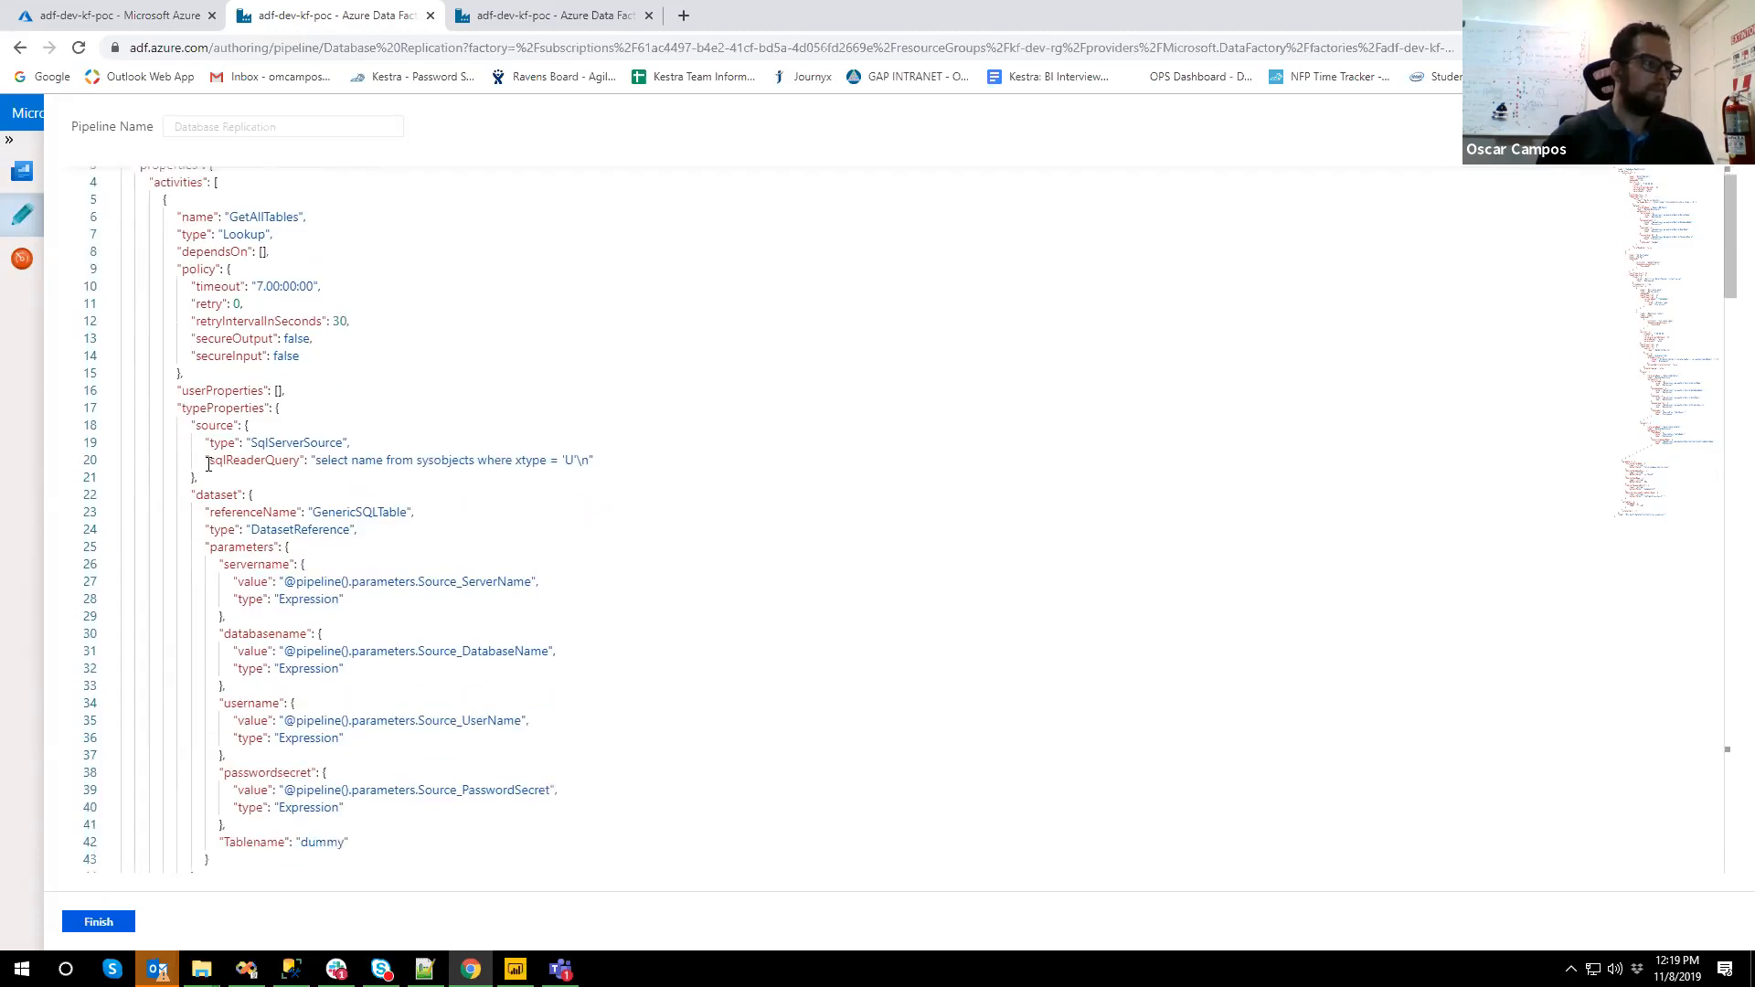
click(180, 408)
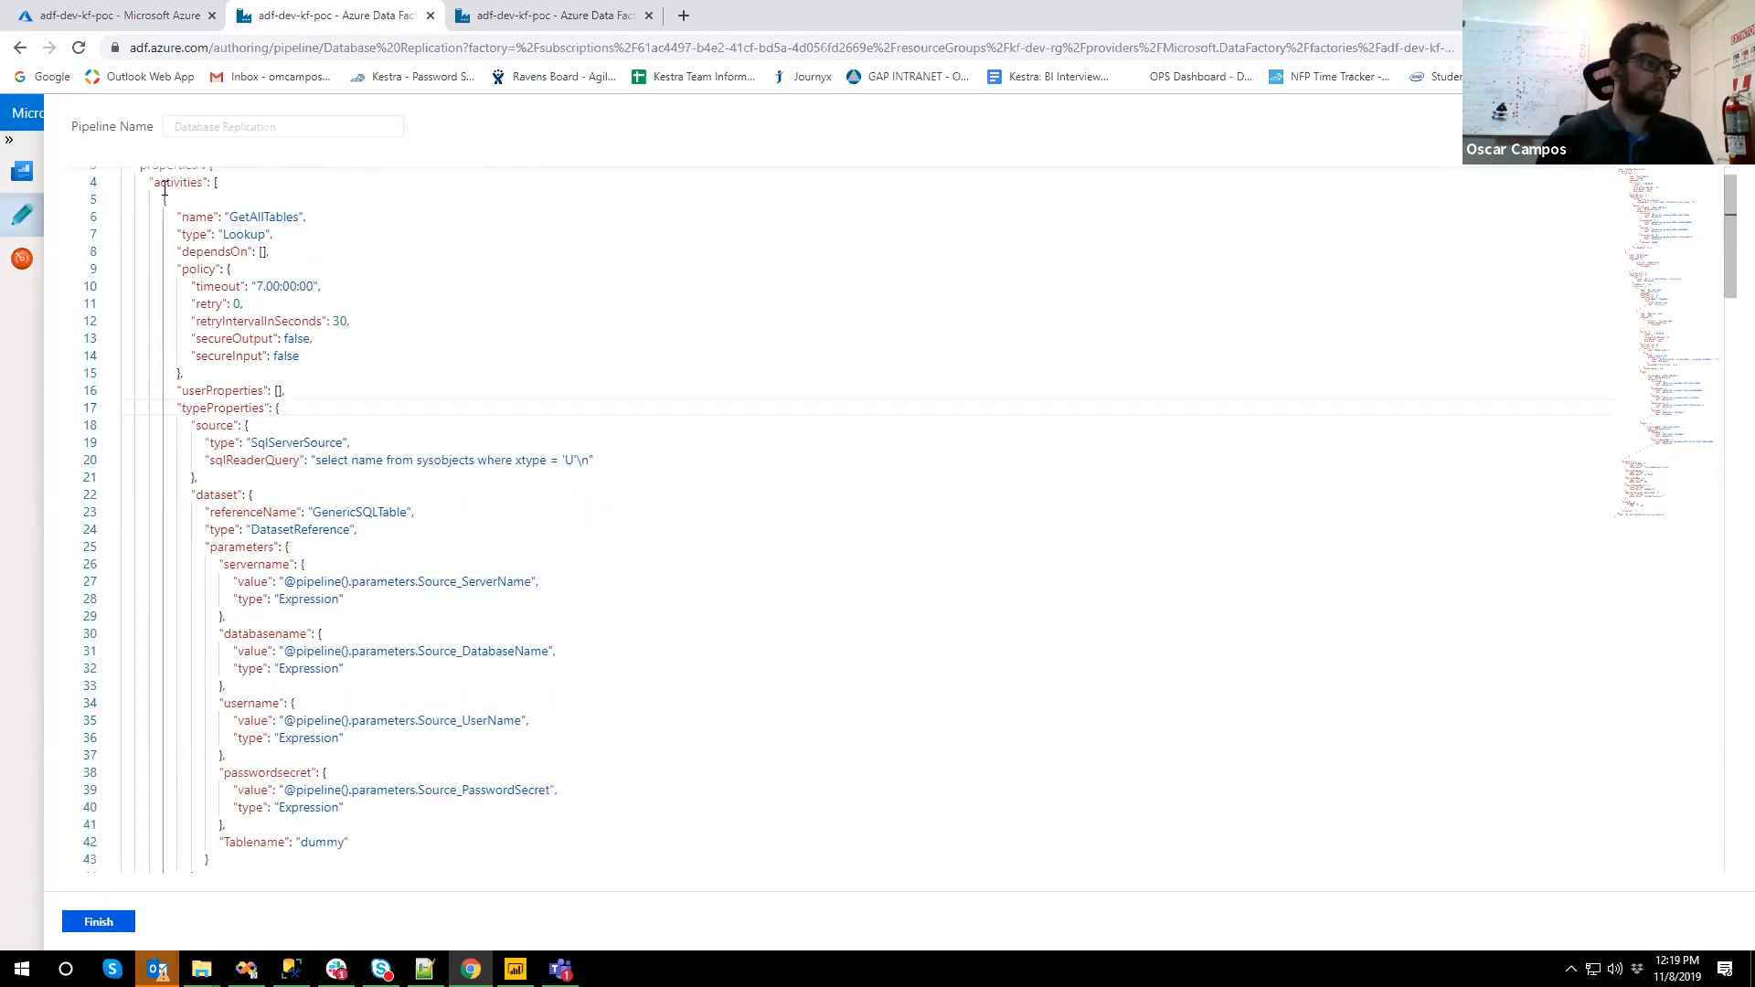
click(165, 200)
click(216, 181)
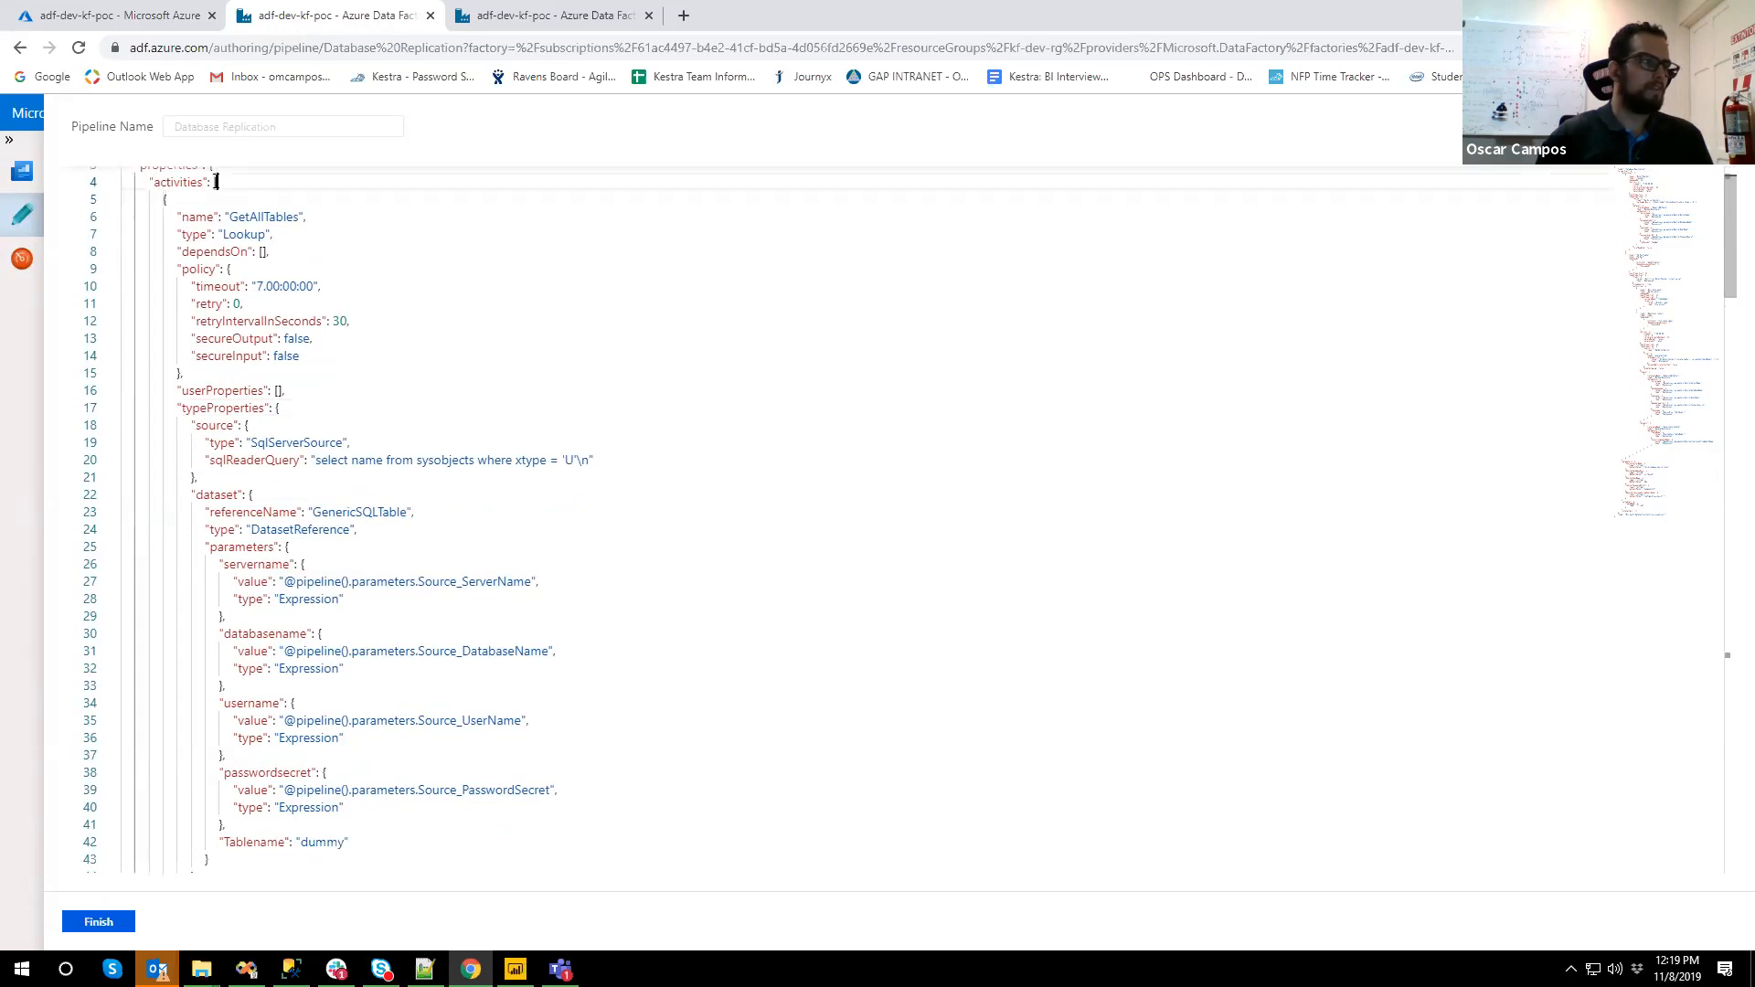
click(165, 199)
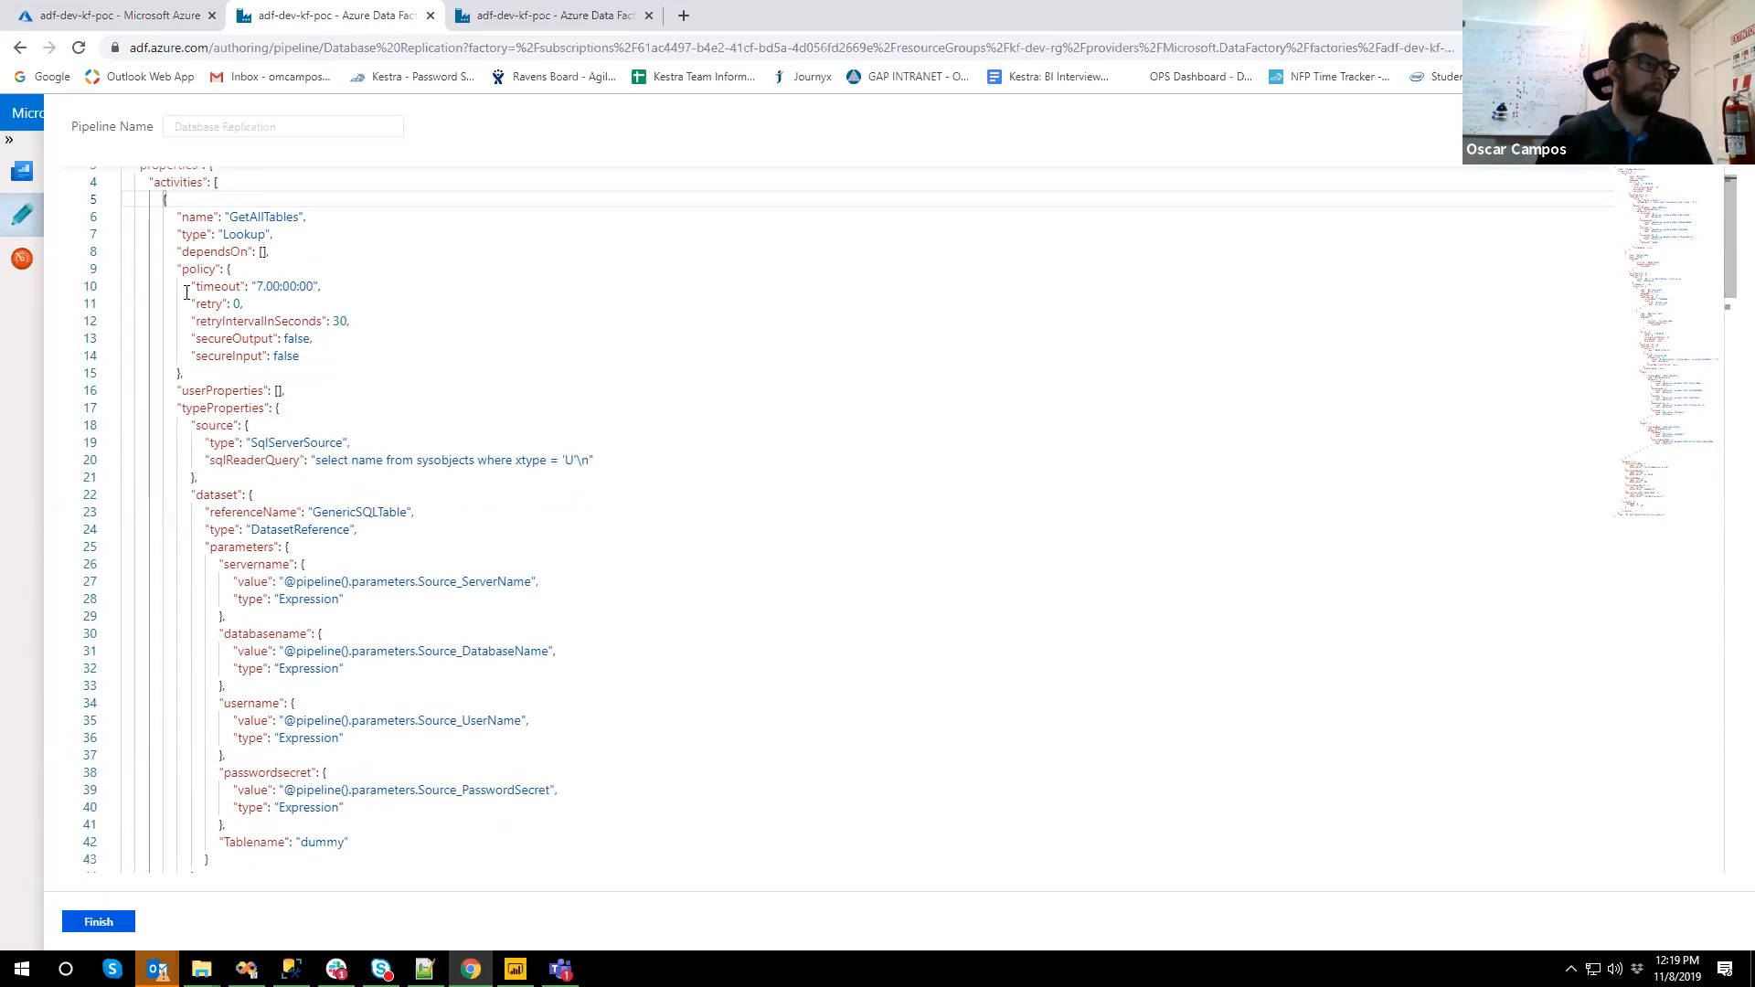
- Look through the code of the ForEachTable loop down to its Replicate Table copy activity and close the code view
scroll(199, 411, down, 5)
scroll(197, 466, down, 8)
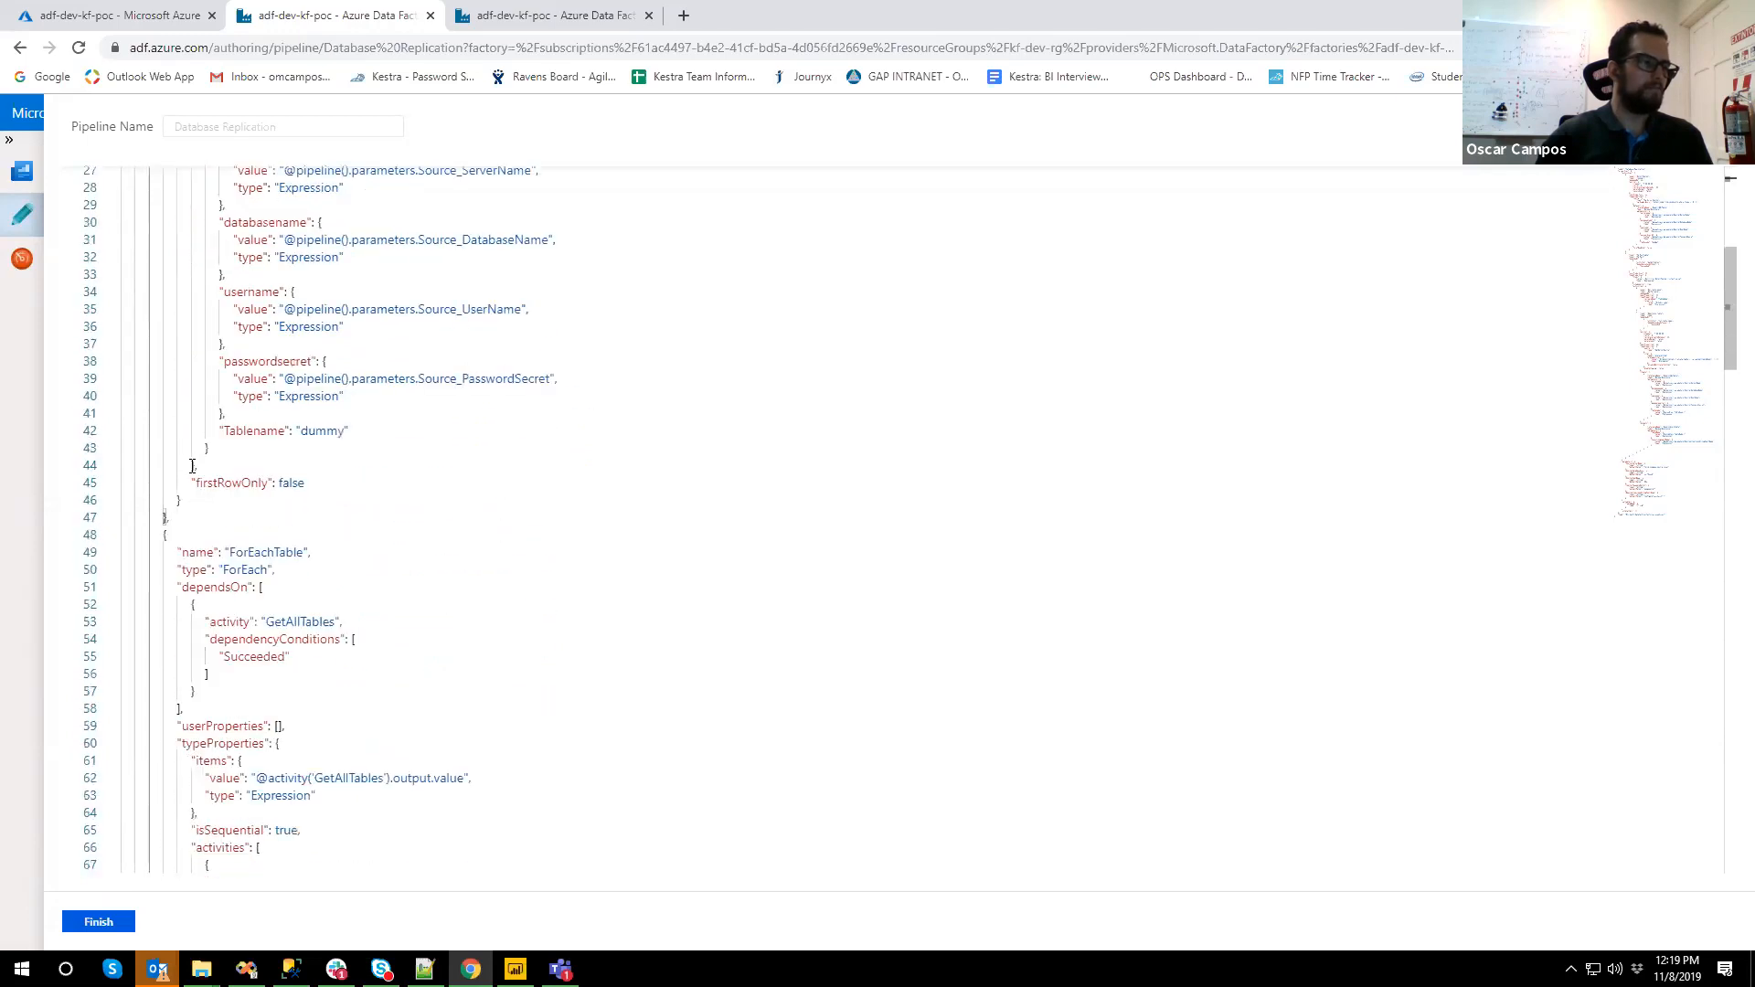
scroll(197, 501, down, 4)
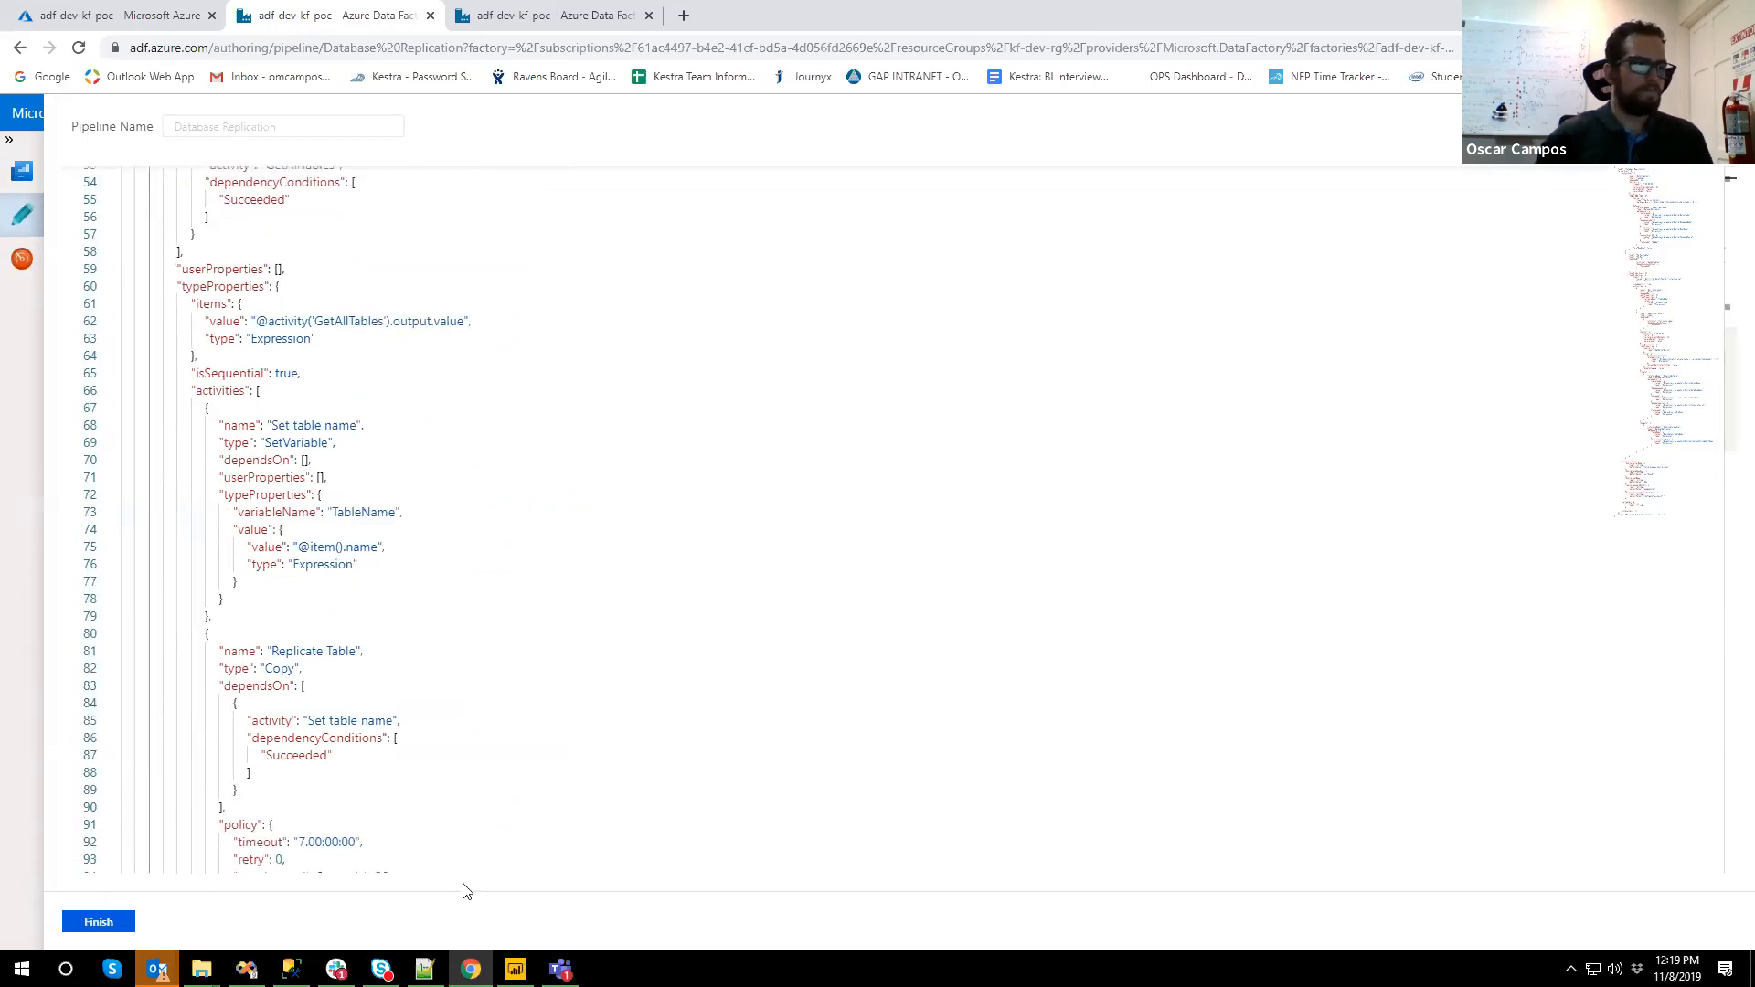
click(97, 921)
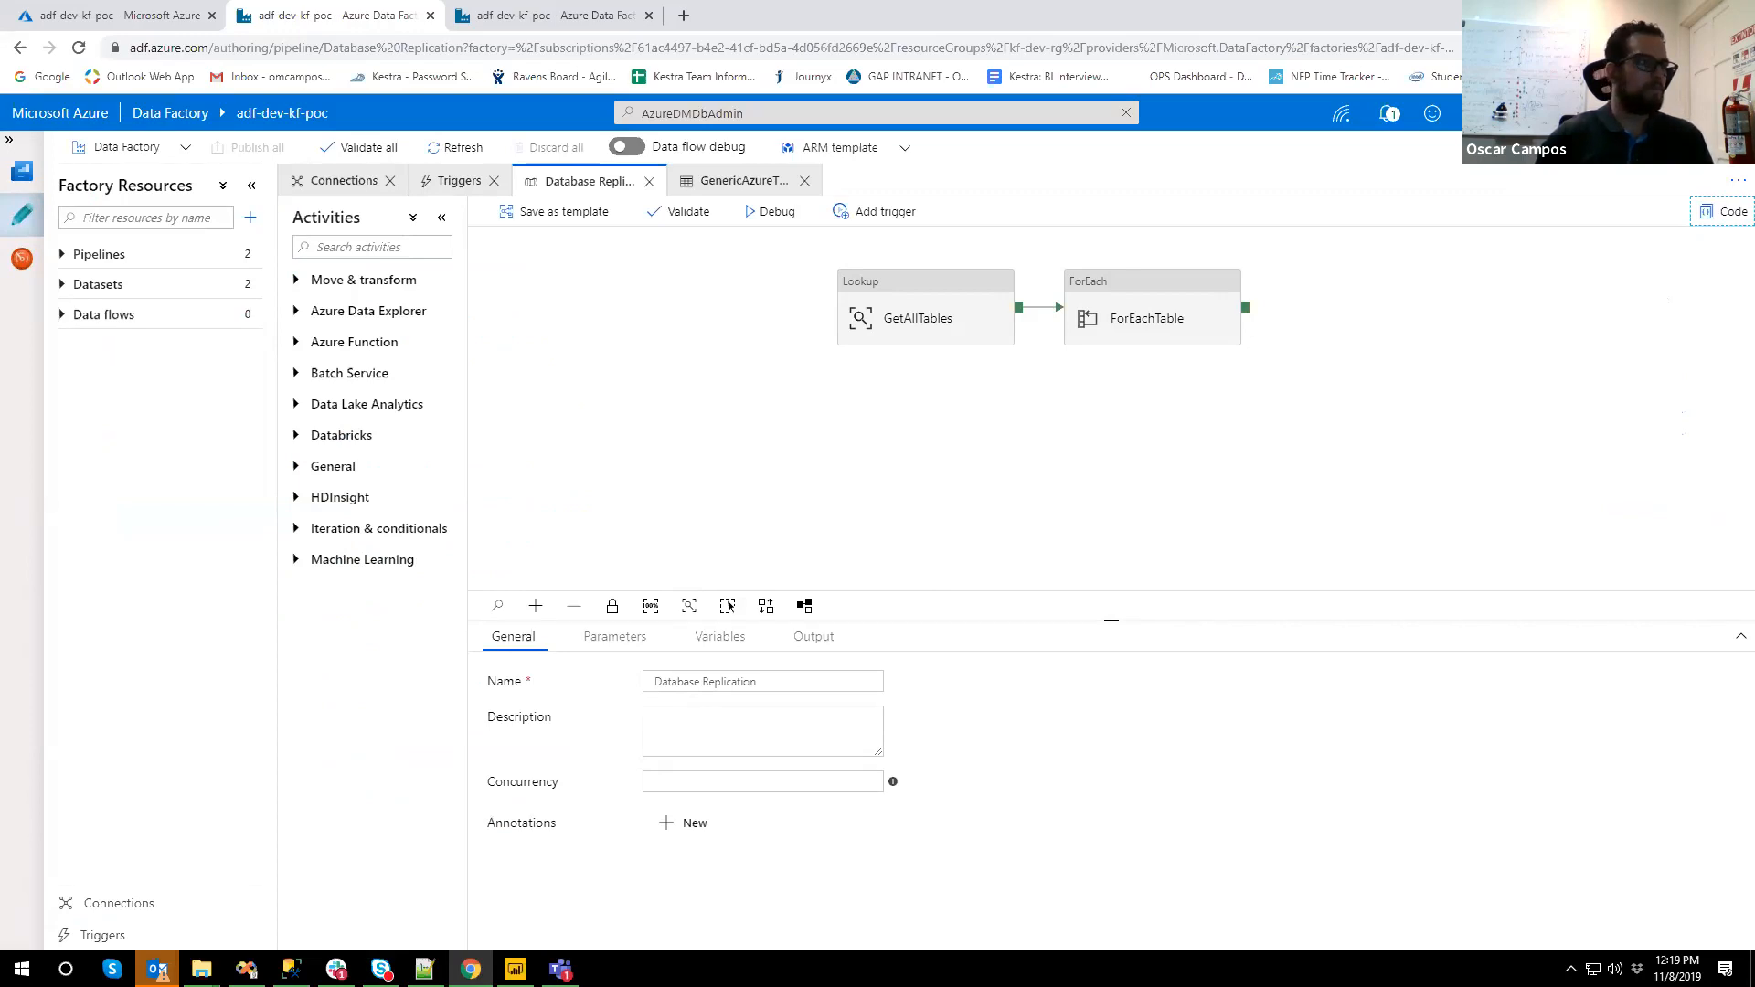
- Switch to the slide presentation, present it full screen from the Azure Data Factory slide, and advance to the "Thank you!" slide
key(alt+Tab)
key(ctrl+F5)
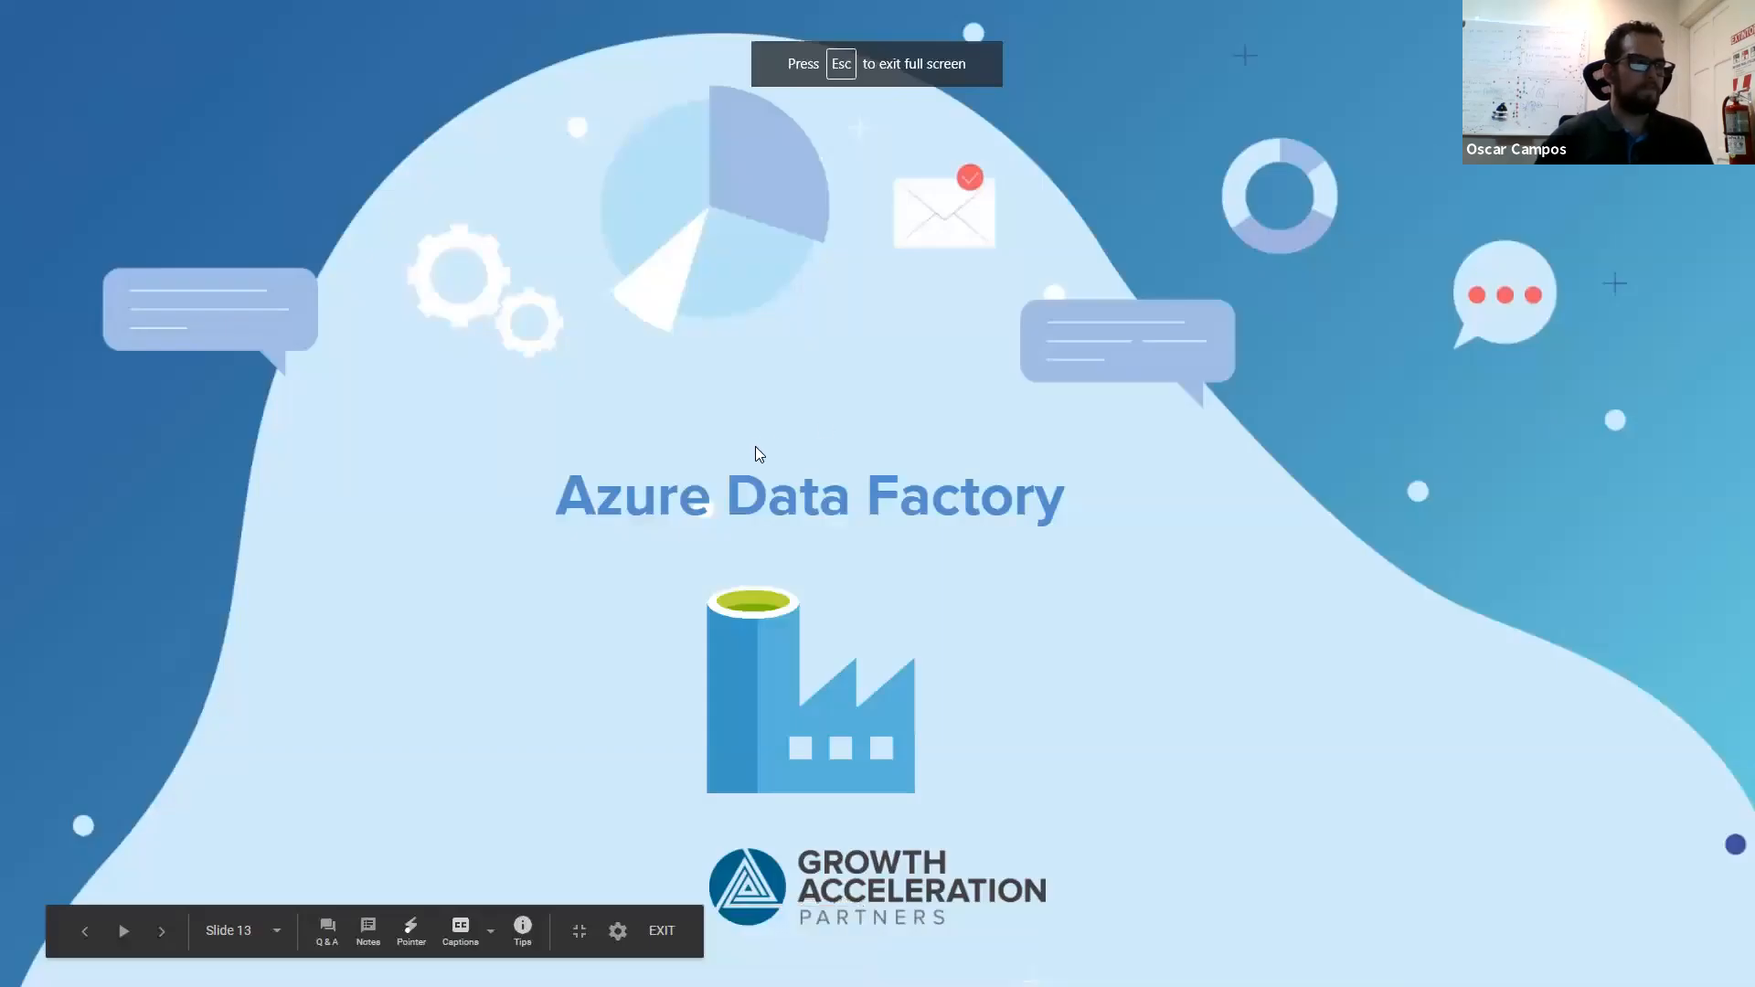
click(755, 448)
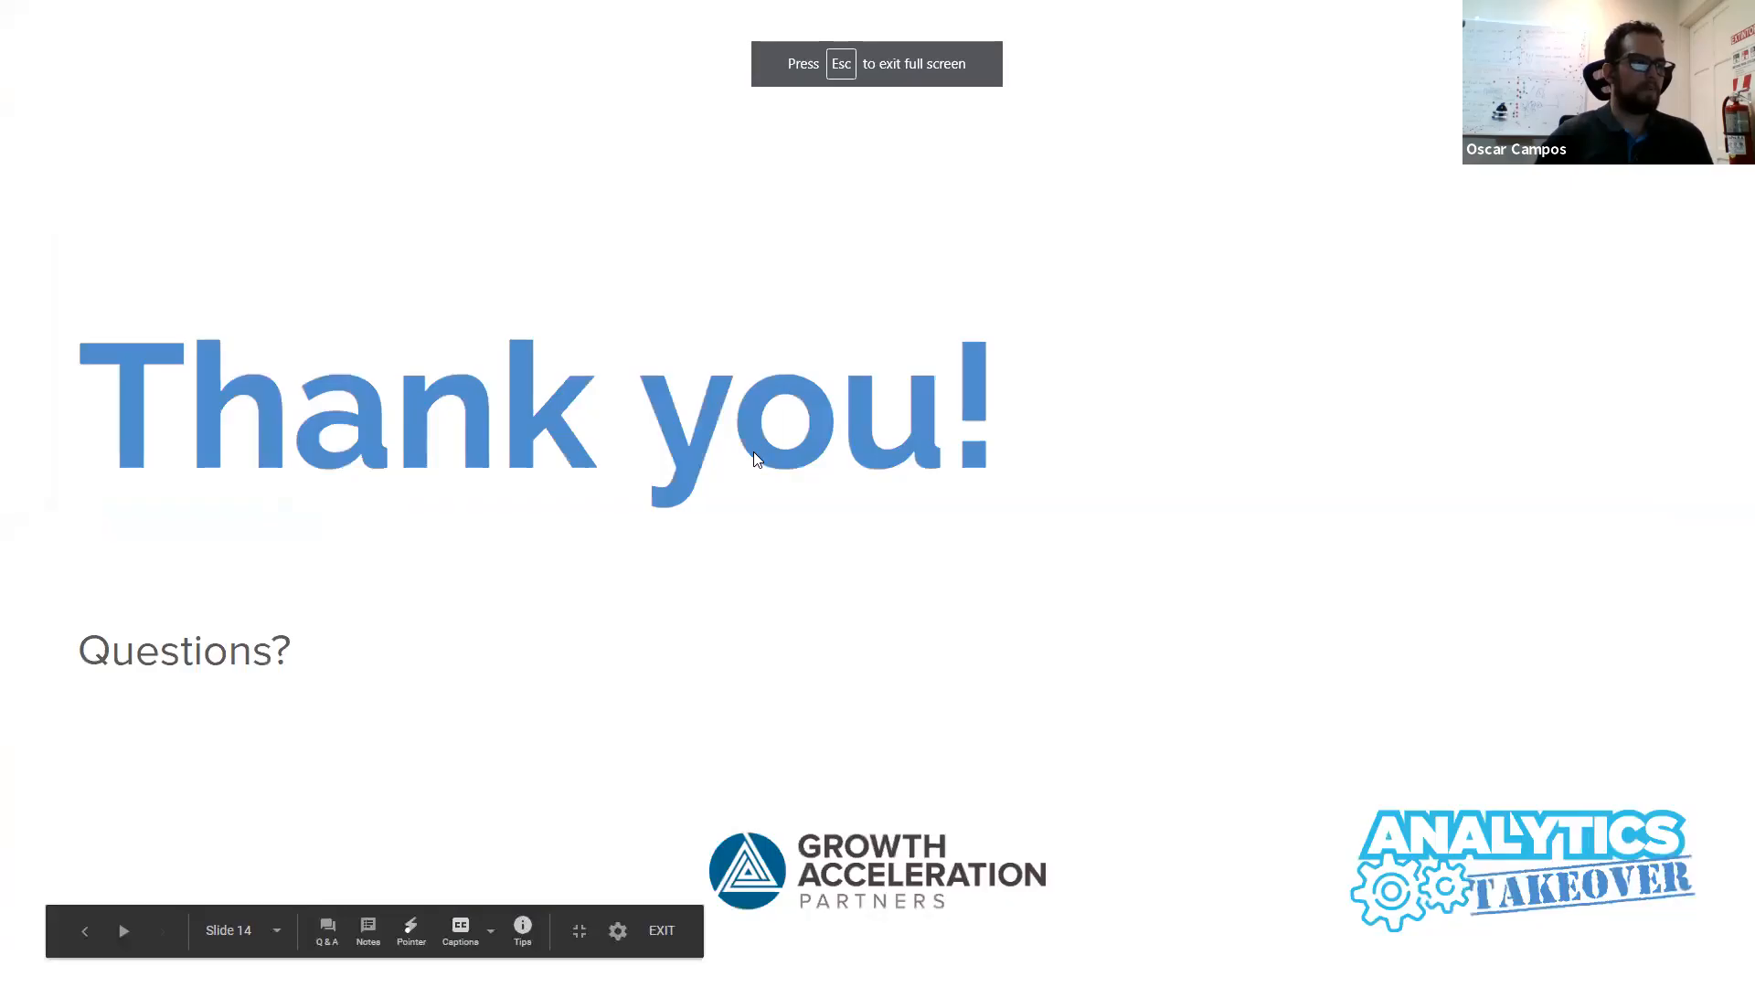